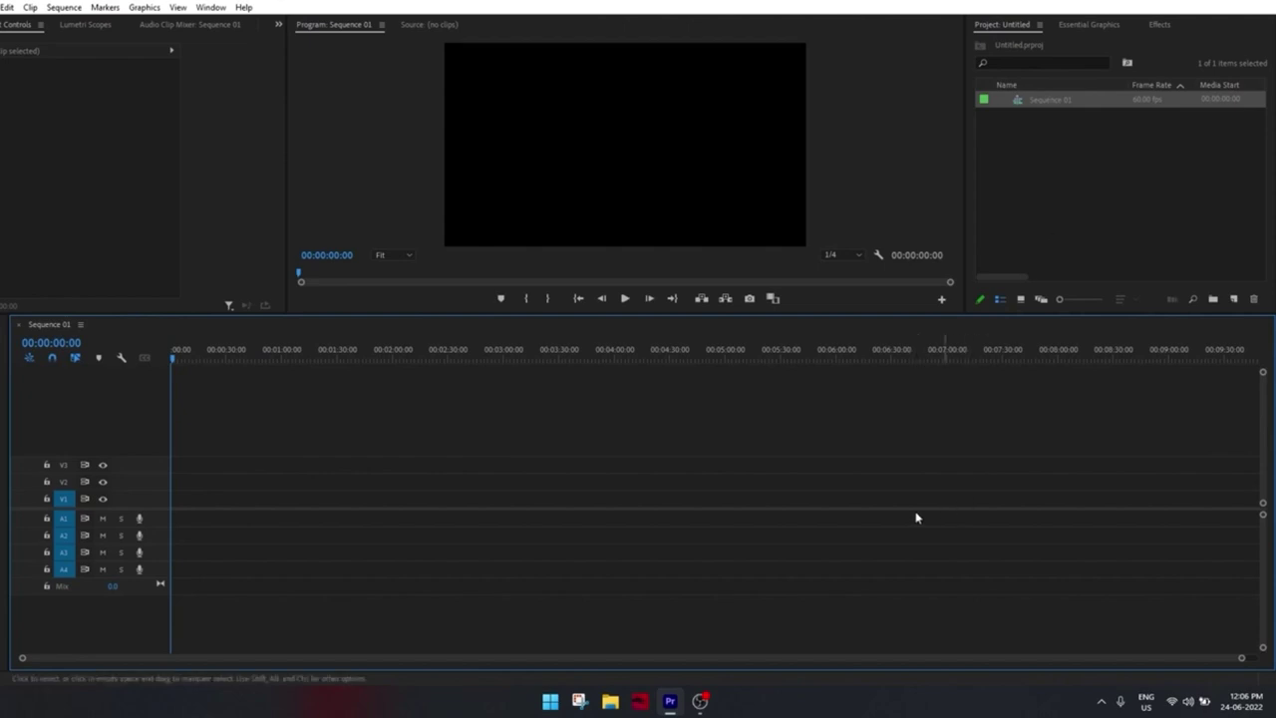
Close the current project without saving its changes
{"action": "left_click", "coordinate": [1, 7]}
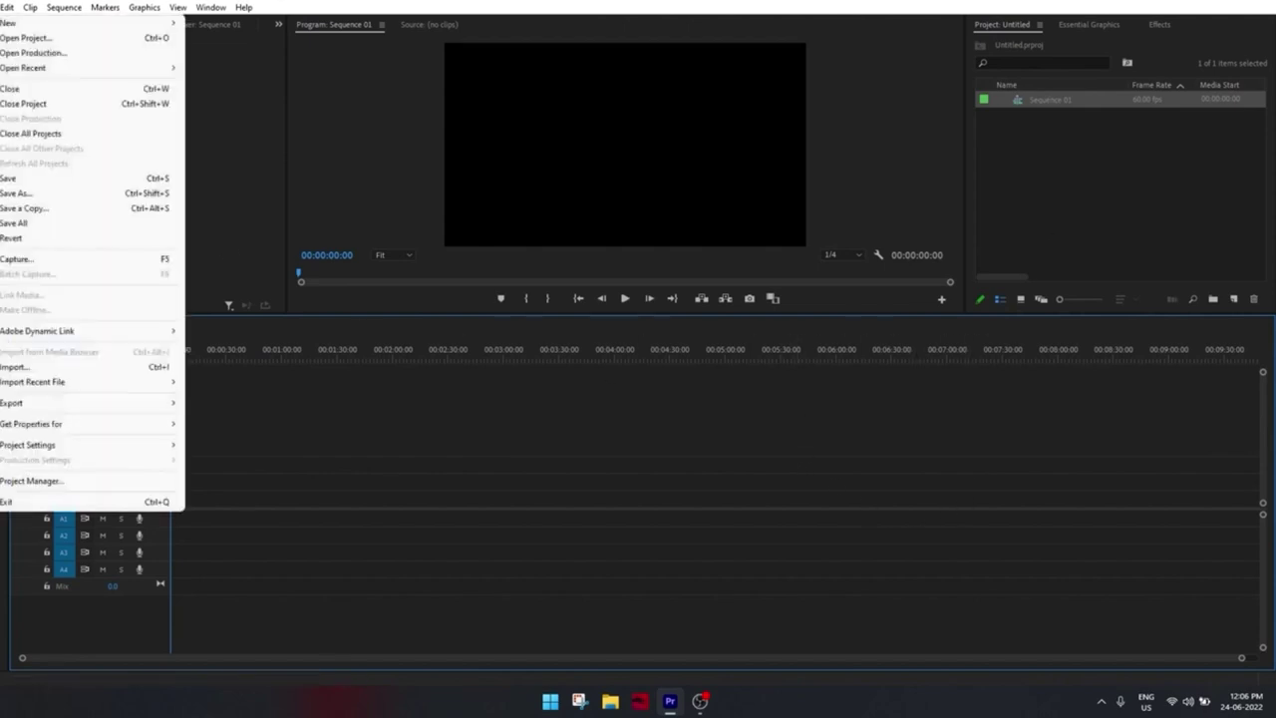
{"action": "left_click", "coordinate": [51, 106]}
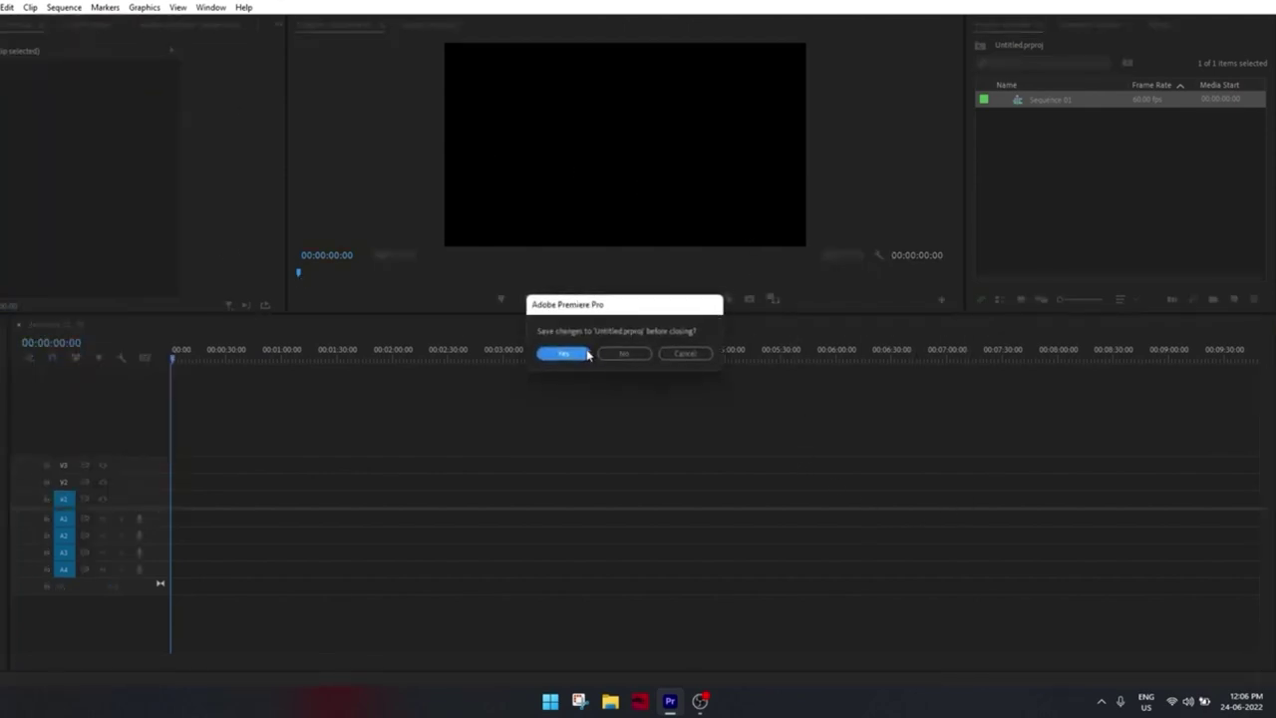
{"action": "left_click", "coordinate": [624, 353]}
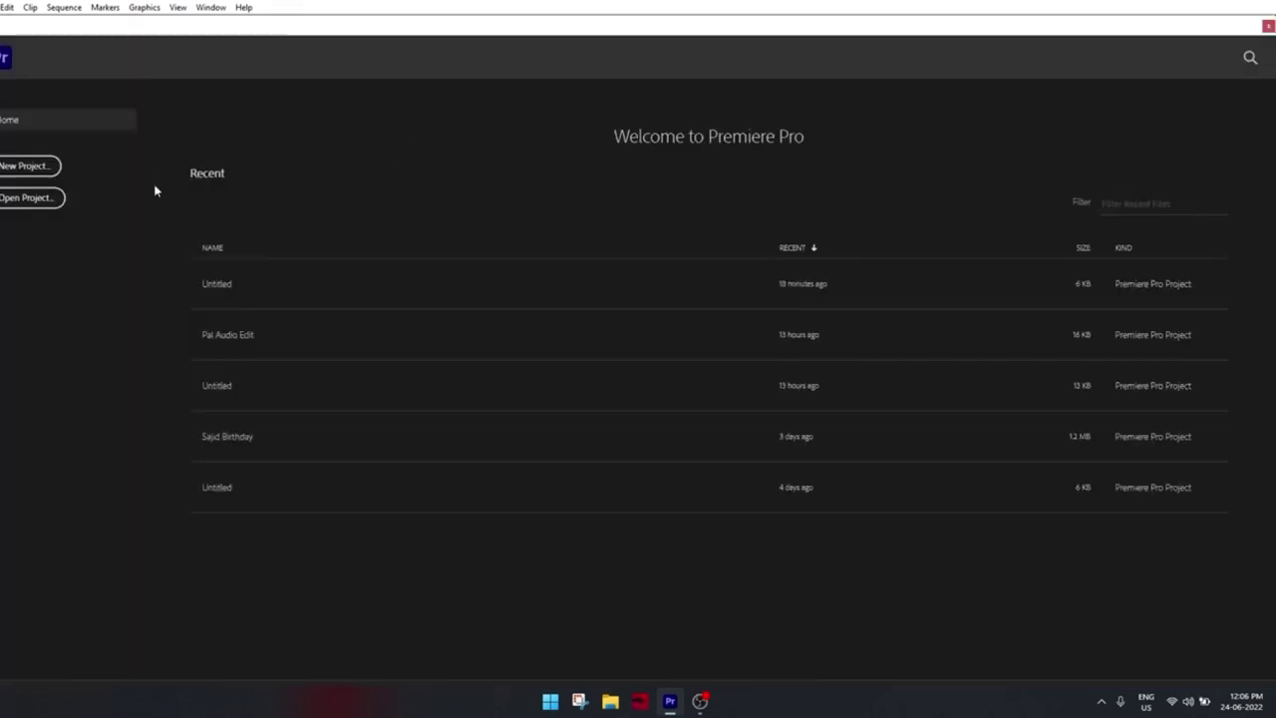
Create a new Untitled project with default settings, replacing the existing project file
{"action": "left_click", "coordinate": [35, 167]}
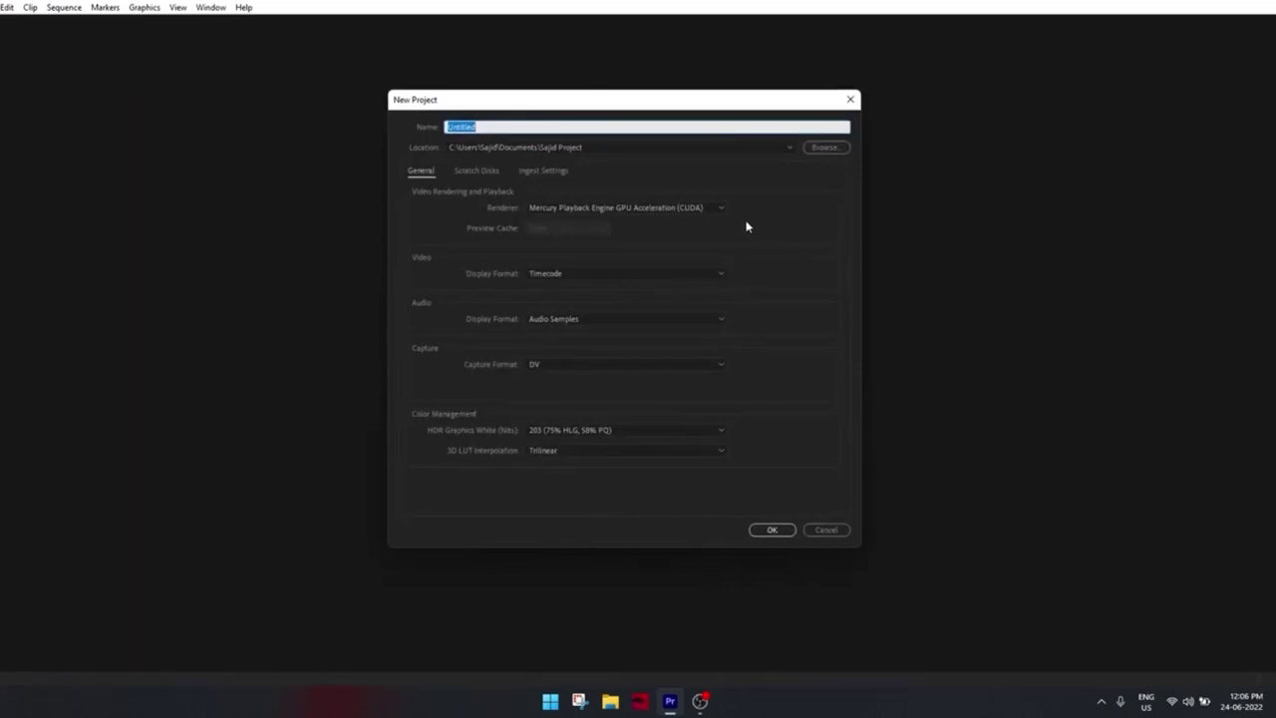
{"action": "left_click", "coordinate": [775, 529]}
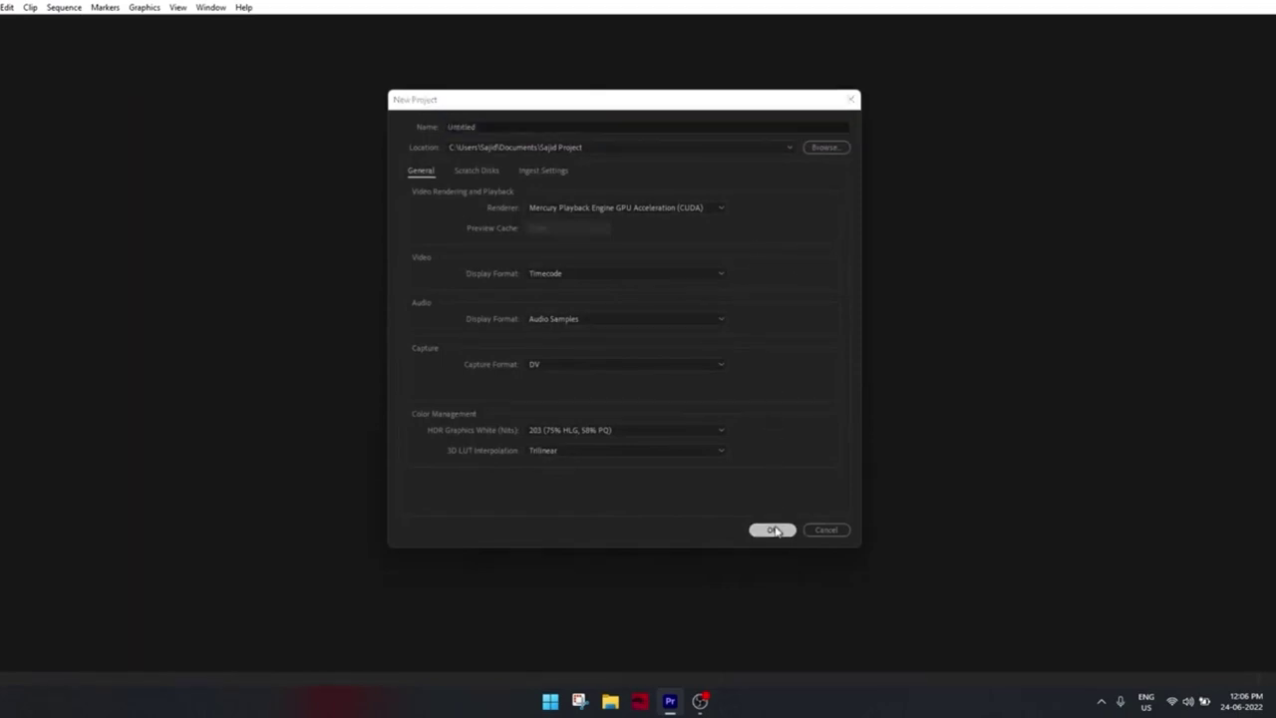
{"action": "left_click", "coordinate": [690, 359]}
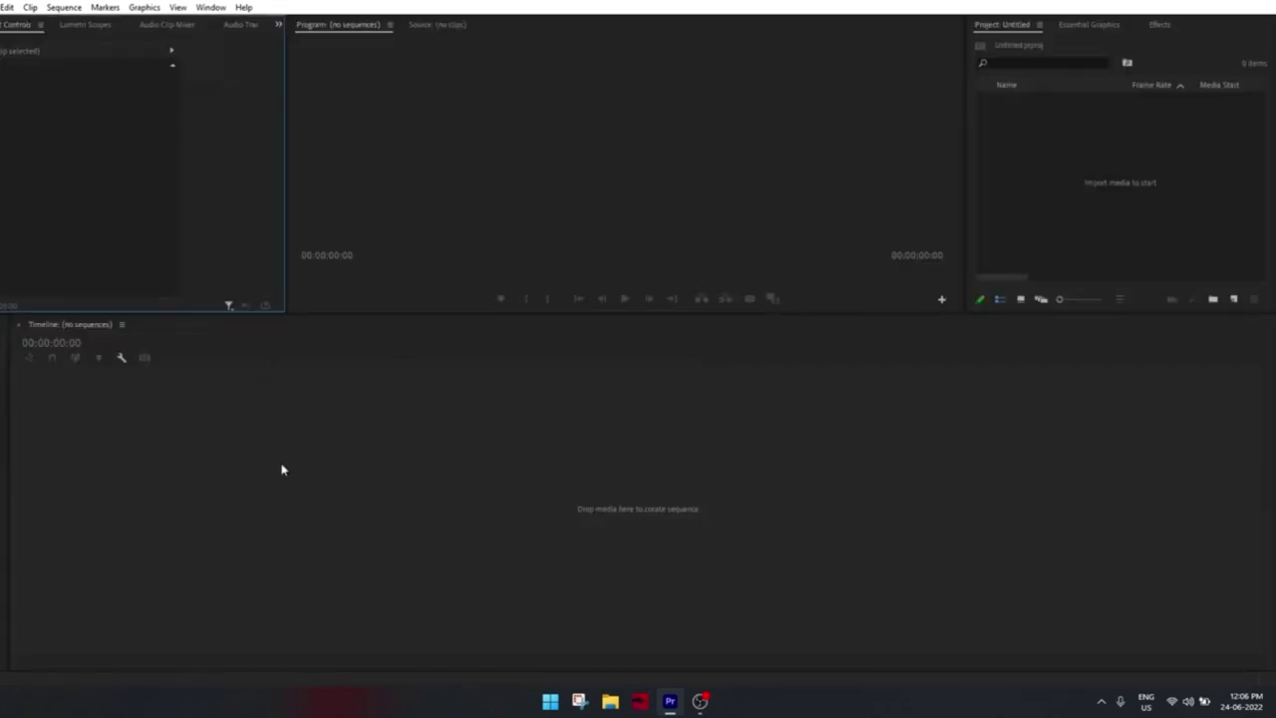
Start a new sequence based on the ARRI 1080p 30 preset and view its detailed settings
{"action": "key", "text": "alt+f"}
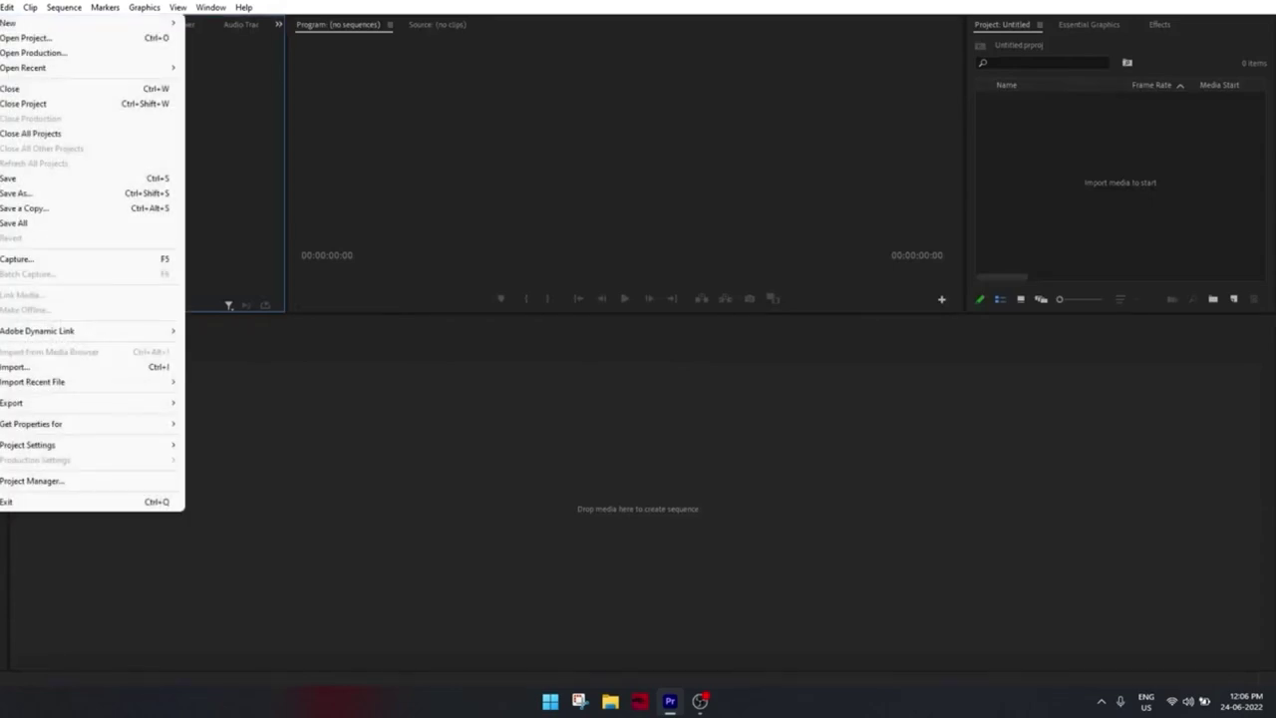
{"action": "mouse_move", "coordinate": [18, 26]}
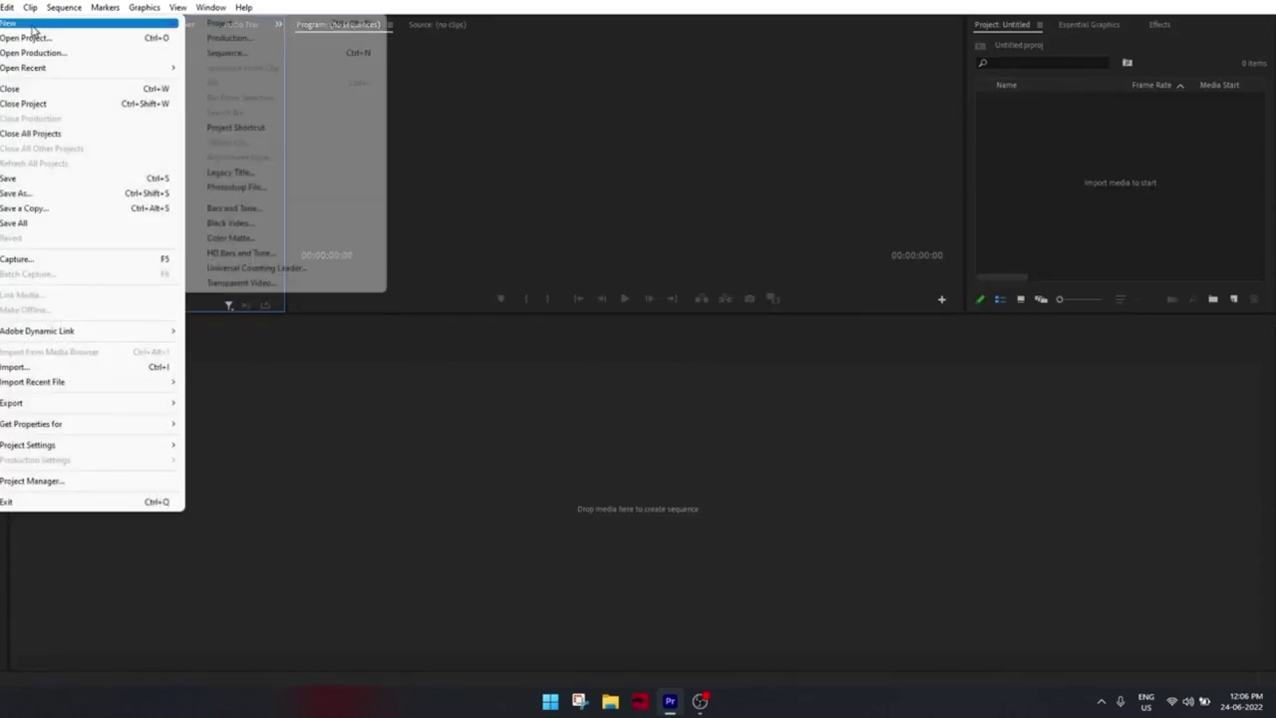
{"action": "left_click", "coordinate": [332, 54]}
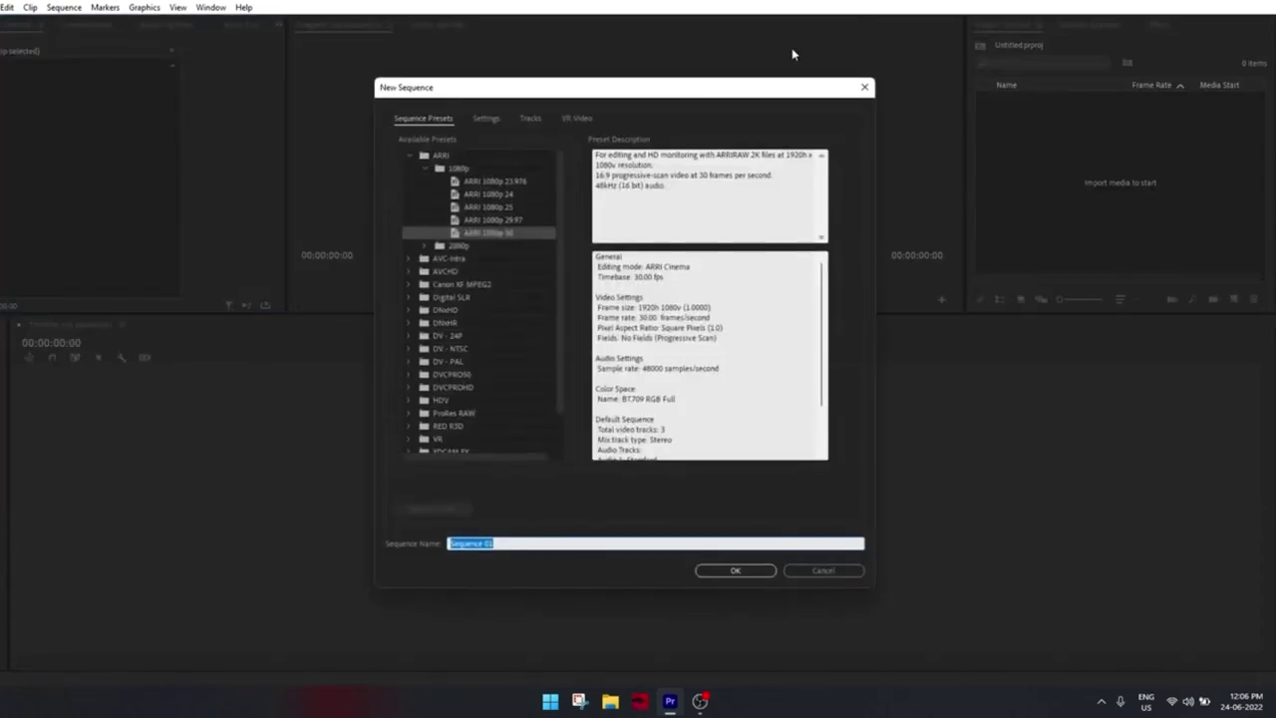
{"action": "left_click", "coordinate": [495, 236]}
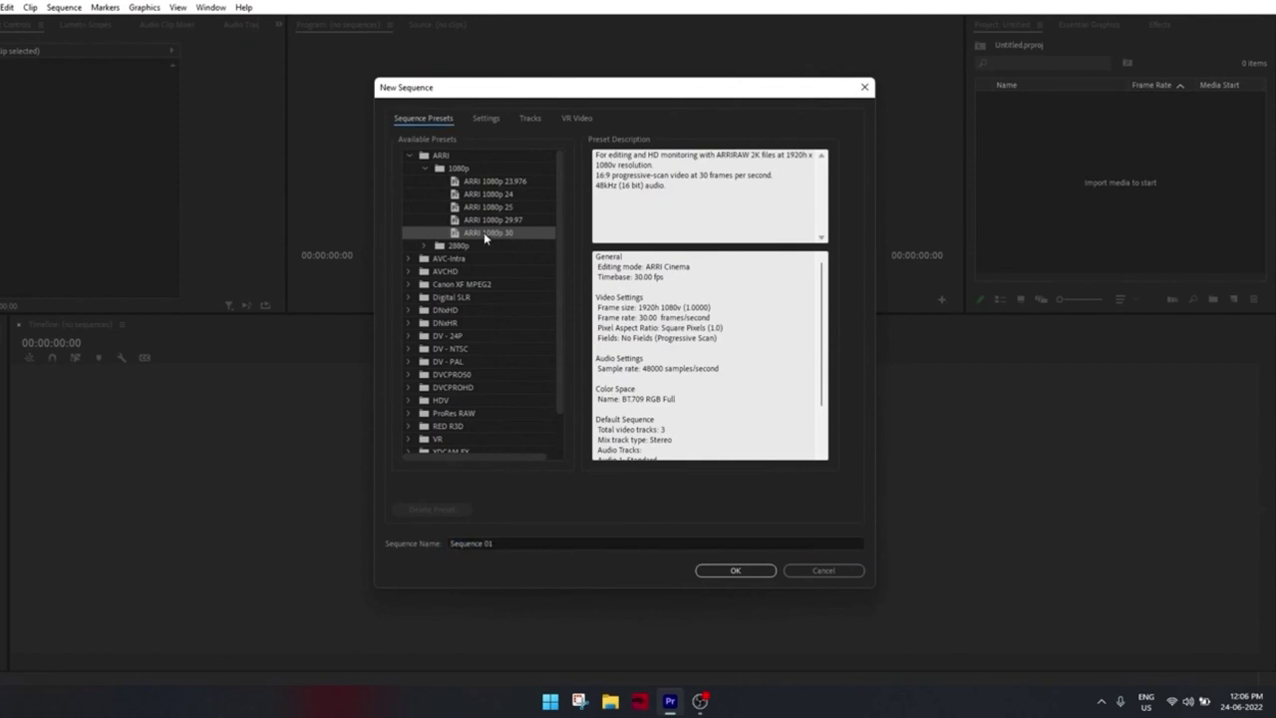
{"action": "left_click", "coordinate": [486, 119]}
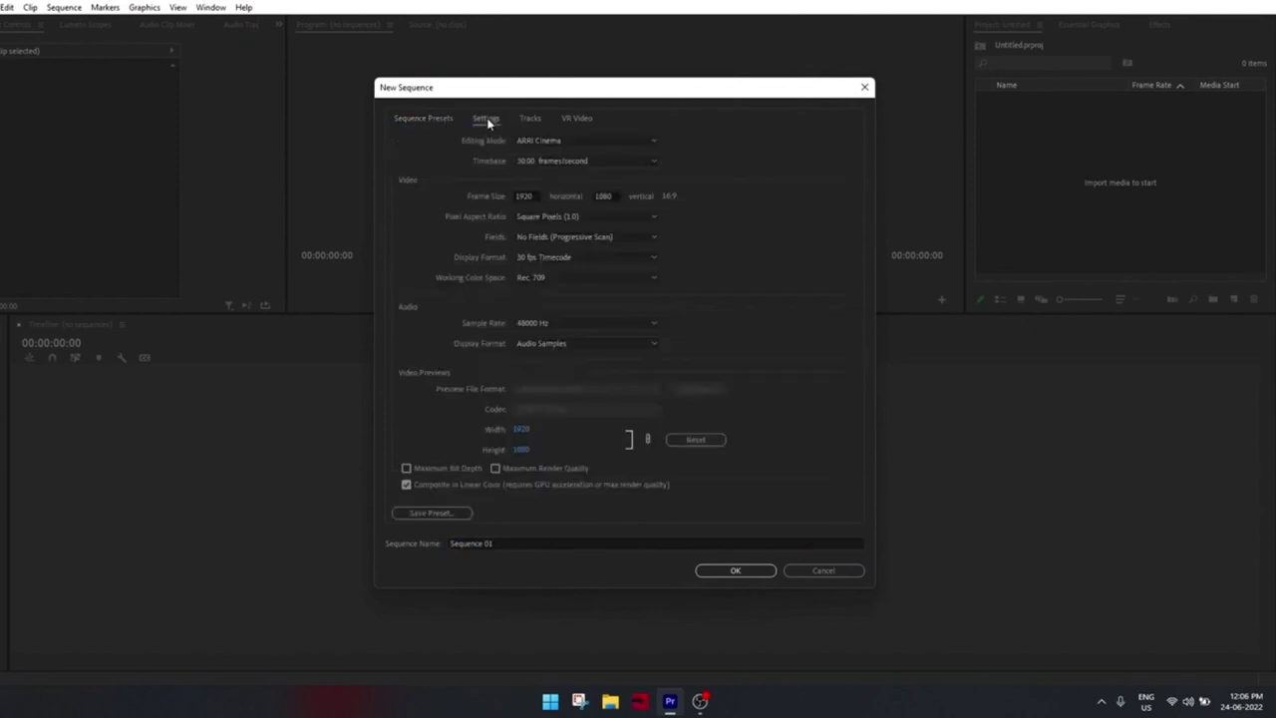
Set Custom editing mode, a 60.00 fps timebase and Square Pixels (1.0), then create the sequence
{"action": "left_click", "coordinate": [586, 144]}
{"action": "left_click", "coordinate": [555, 155]}
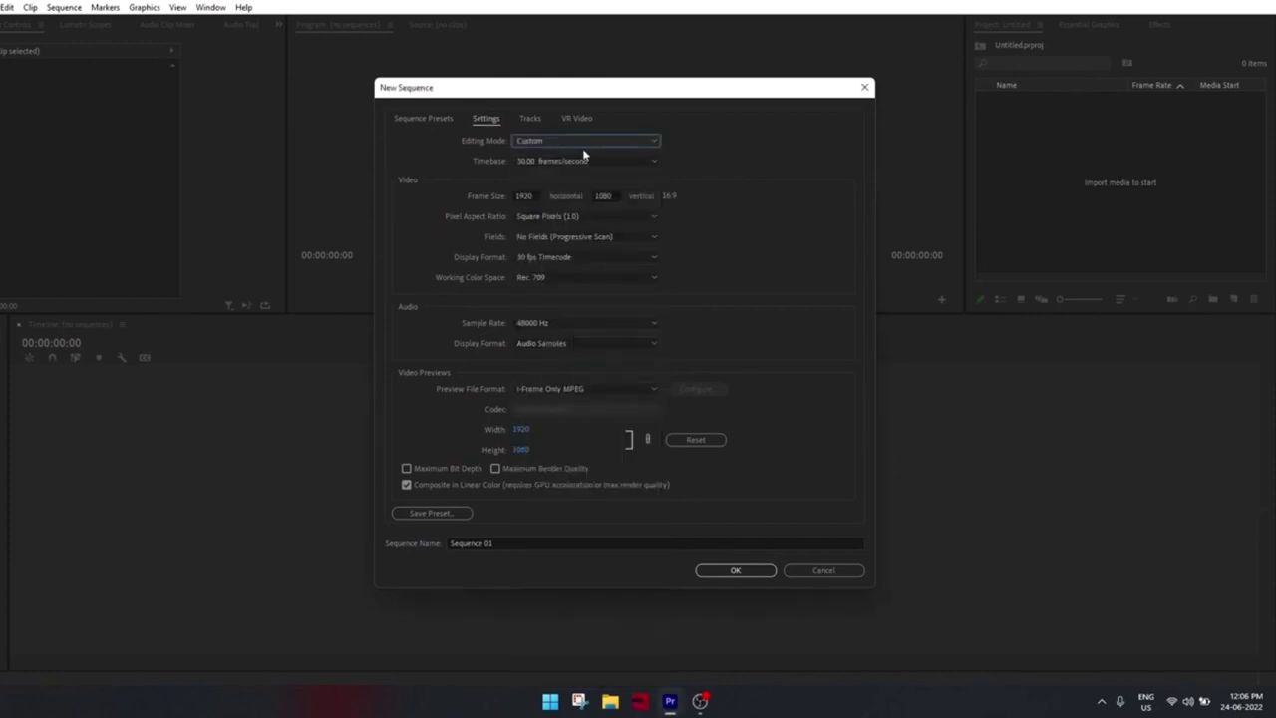
{"action": "left_click", "coordinate": [629, 160]}
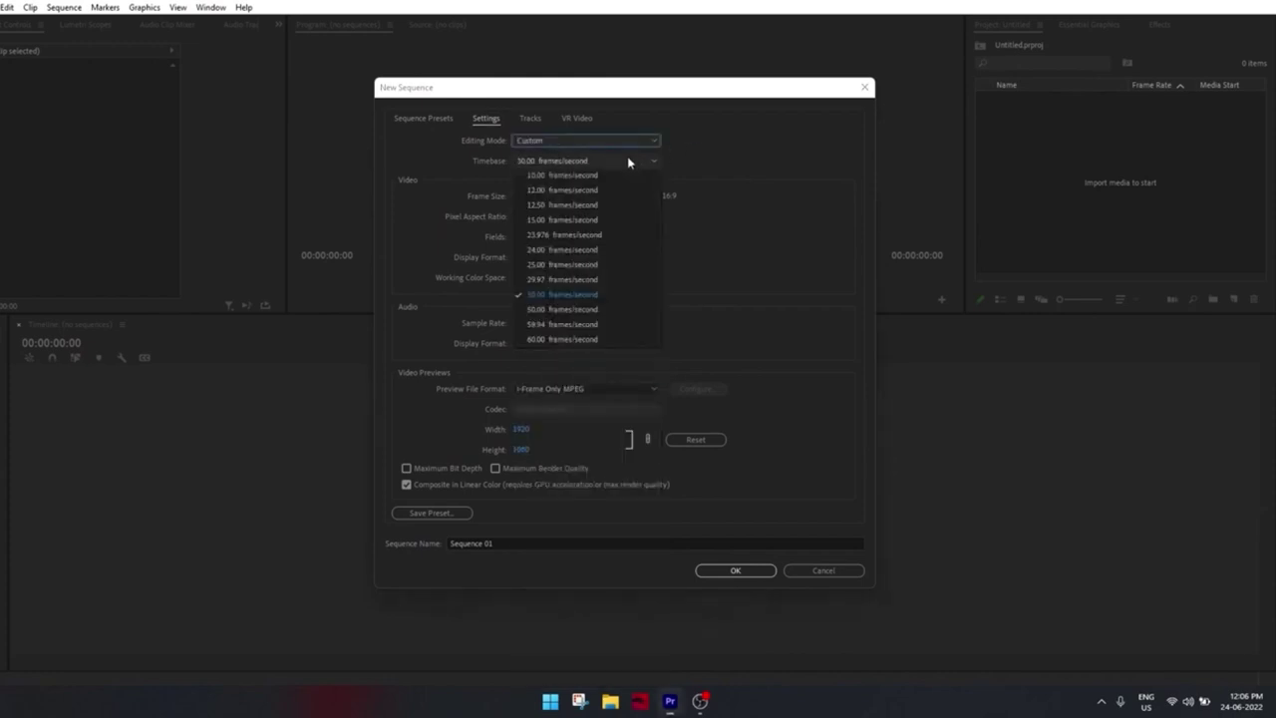
{"action": "left_click", "coordinate": [582, 340]}
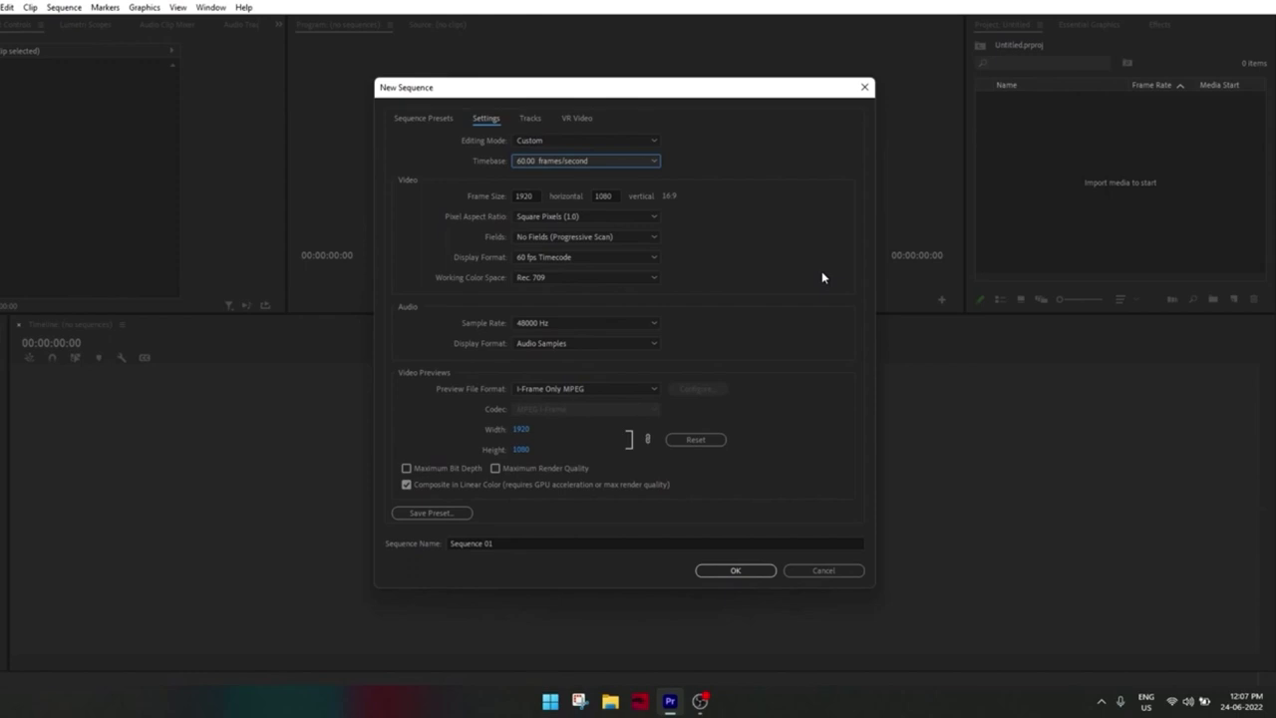
{"action": "left_click", "coordinate": [638, 217]}
{"action": "left_click", "coordinate": [650, 218]}
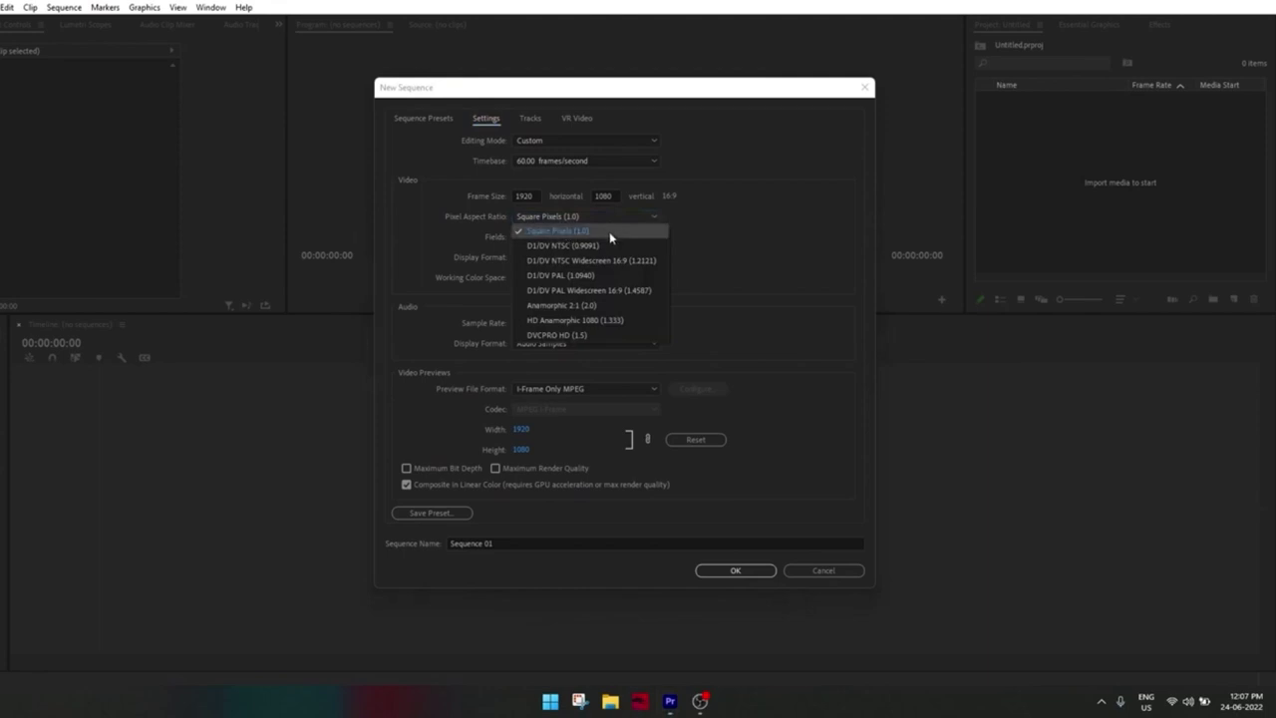
{"action": "left_click", "coordinate": [611, 231]}
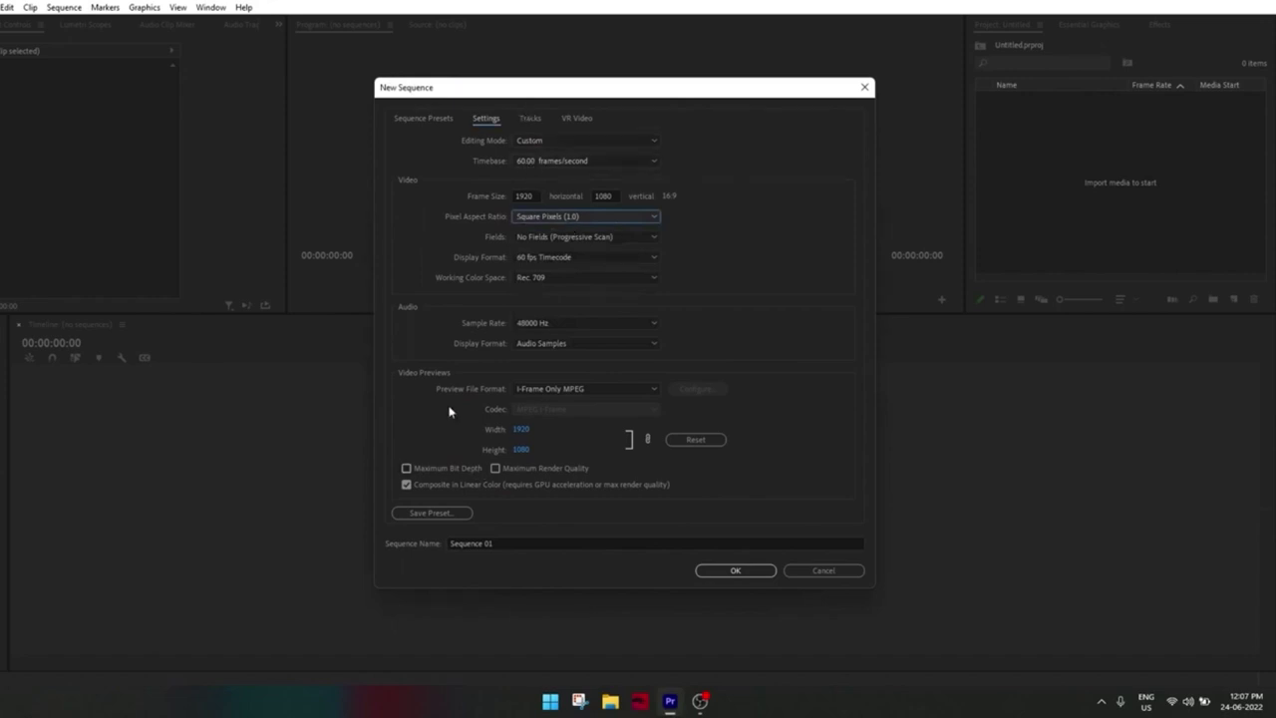
{"action": "left_click", "coordinate": [766, 576]}
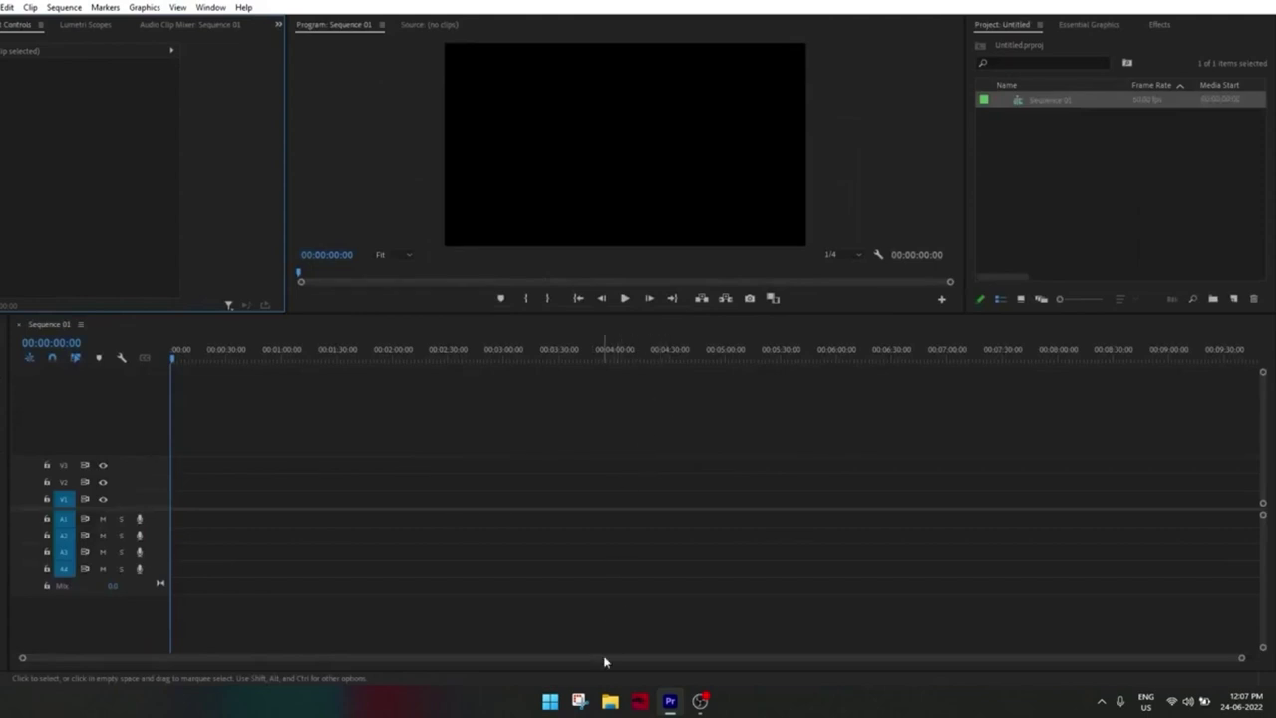
Drag remix Song.mp3 from the Downloads folder onto audio track A1 of Sequence 01
{"action": "left_click", "coordinate": [620, 617]}
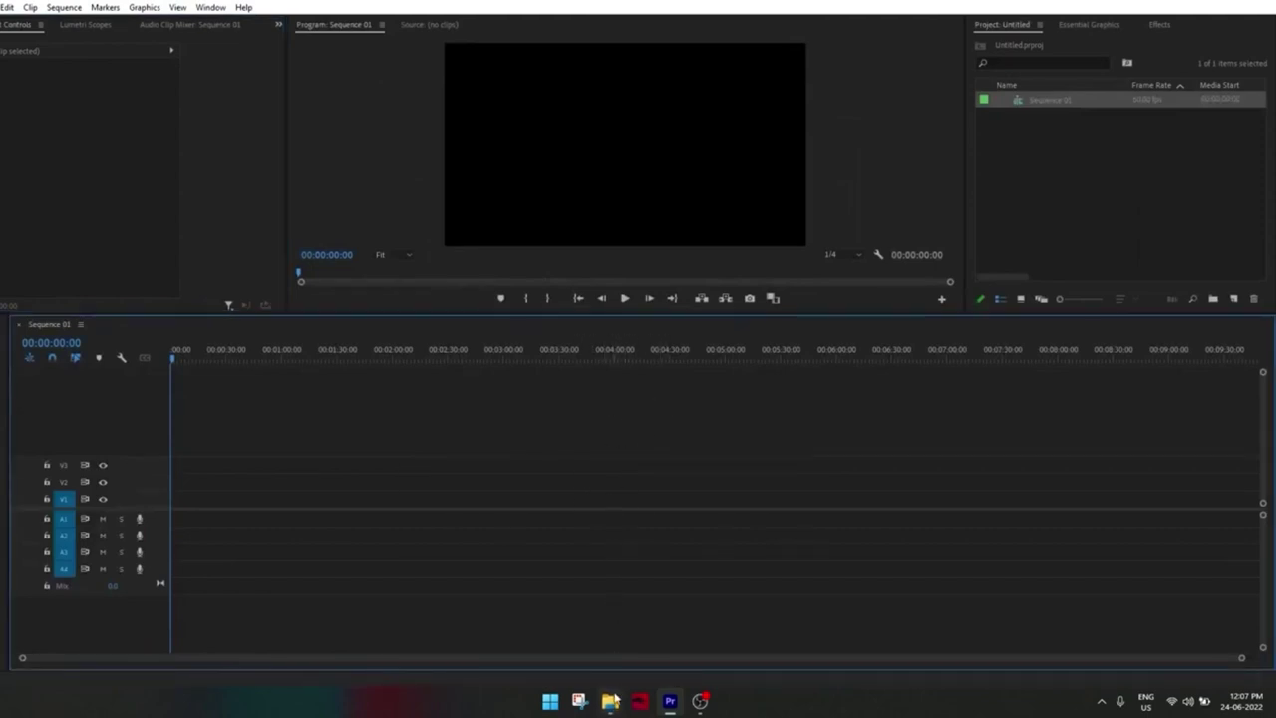
{"action": "left_click", "coordinate": [610, 701]}
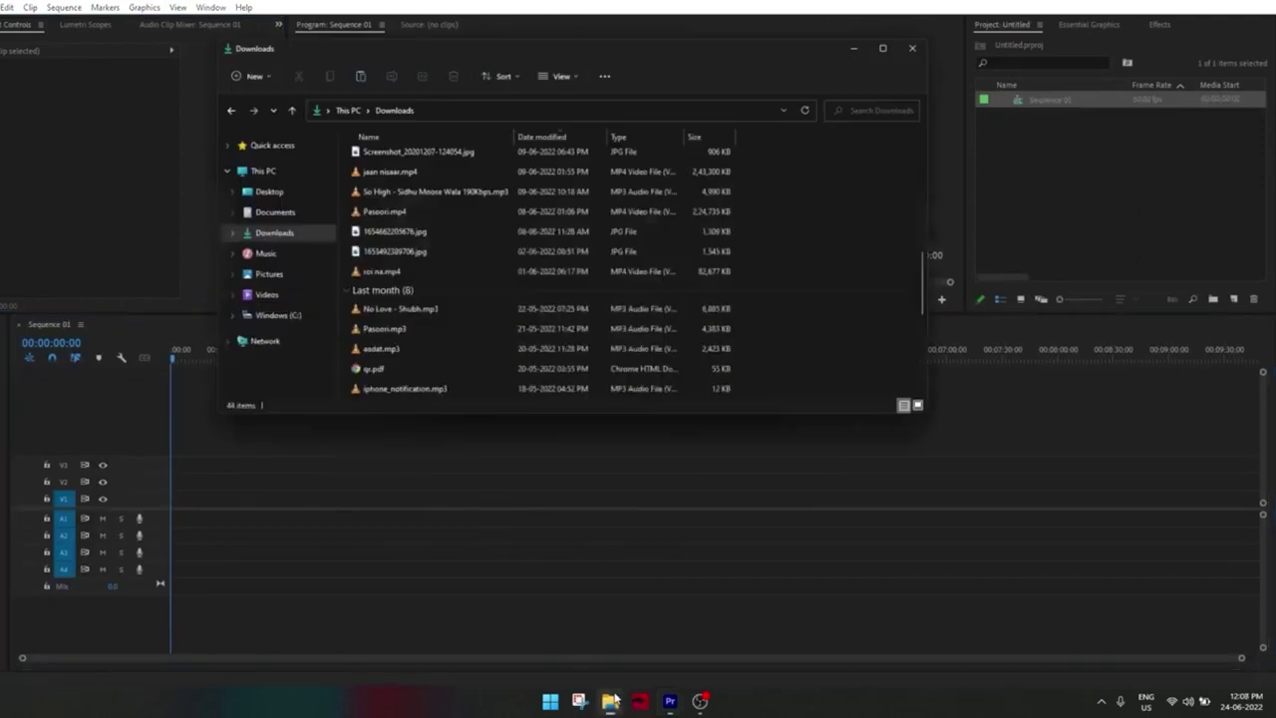
{"action": "scroll", "coordinate": [439, 300], "scroll_direction": "down", "scroll_amount": 3}
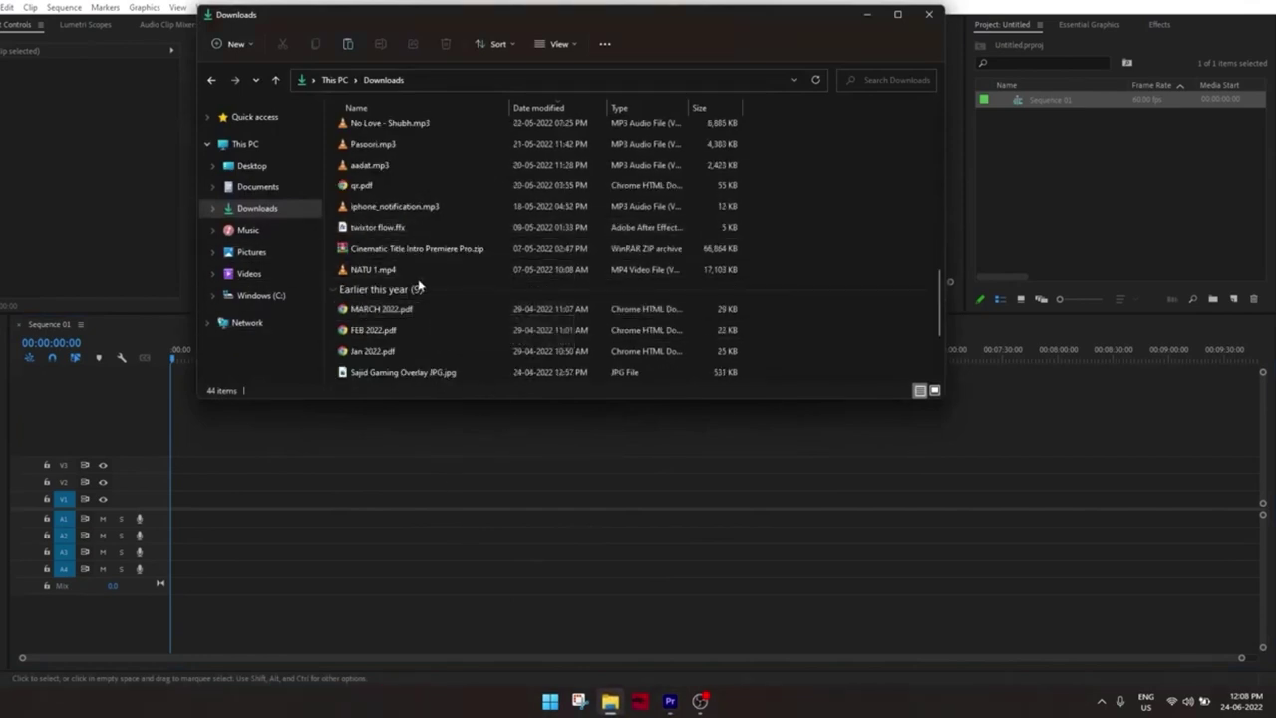
{"action": "scroll", "coordinate": [429, 309], "scroll_direction": "down", "scroll_amount": 1}
{"action": "scroll", "coordinate": [418, 299], "scroll_direction": "down", "scroll_amount": 1}
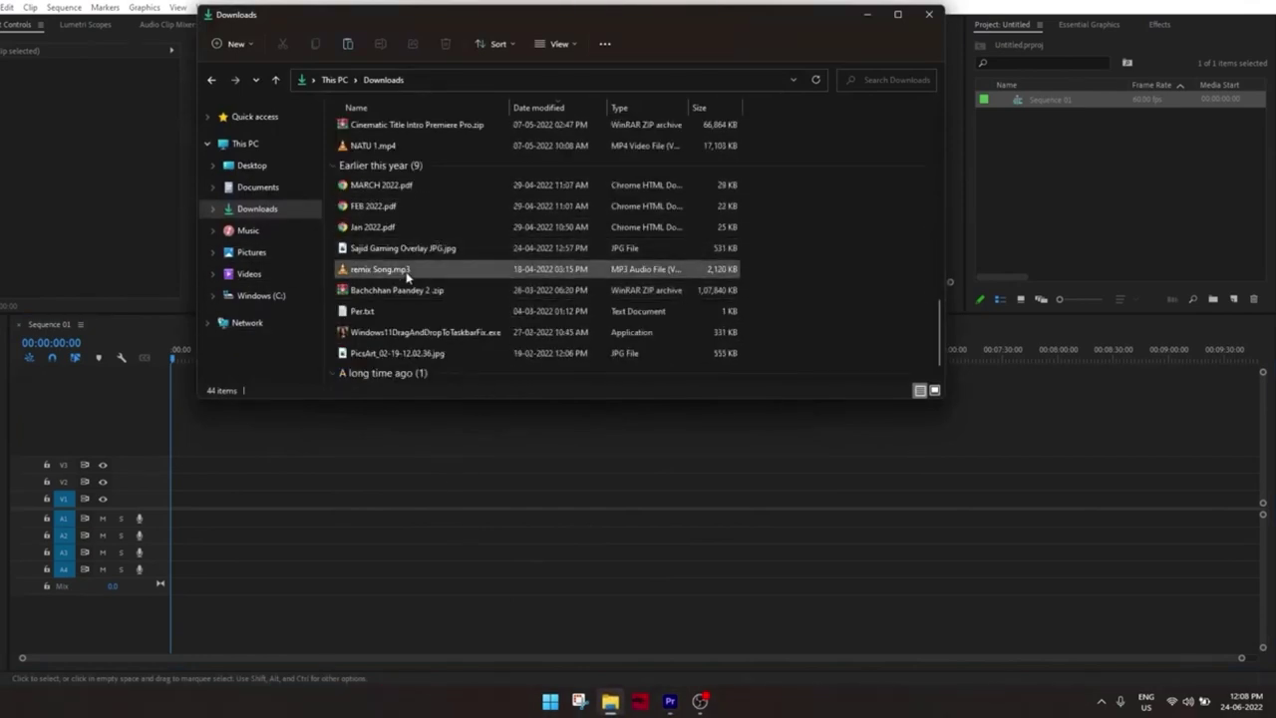
{"action": "left_click_drag", "start_coordinate": [404, 269], "coordinate": [201, 516]}
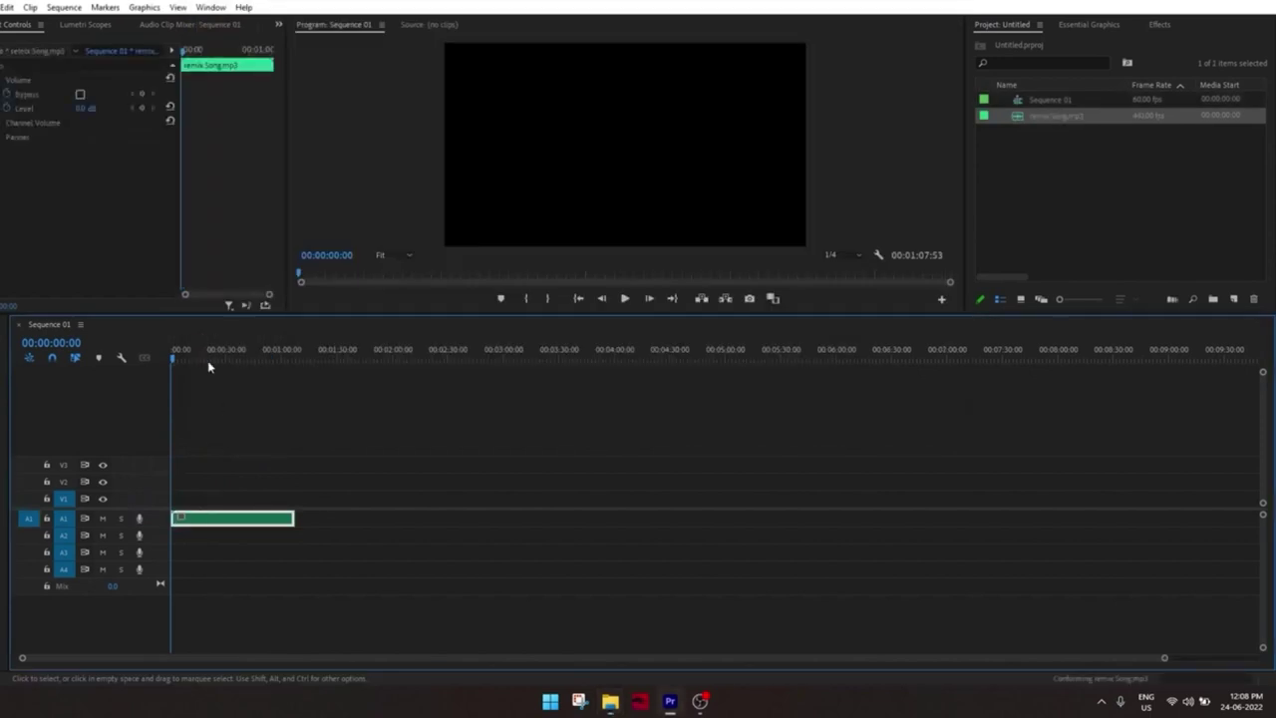
Enlarge track A1 and trim remix Song.mp3 to end at 00:00:16:04, returning to the start
{"action": "key", "text": "equal"}
{"action": "key", "text": "equal"}
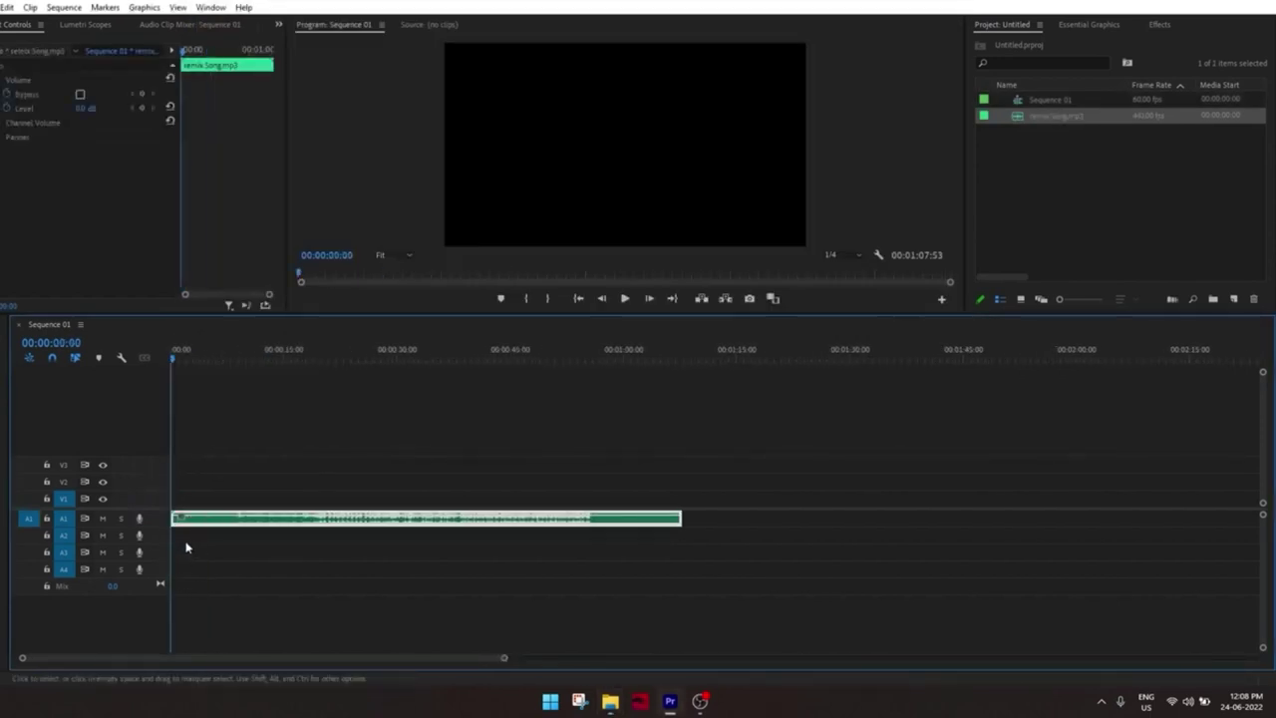
{"action": "key", "text": "shift+equal"}
{"action": "key", "text": "equal"}
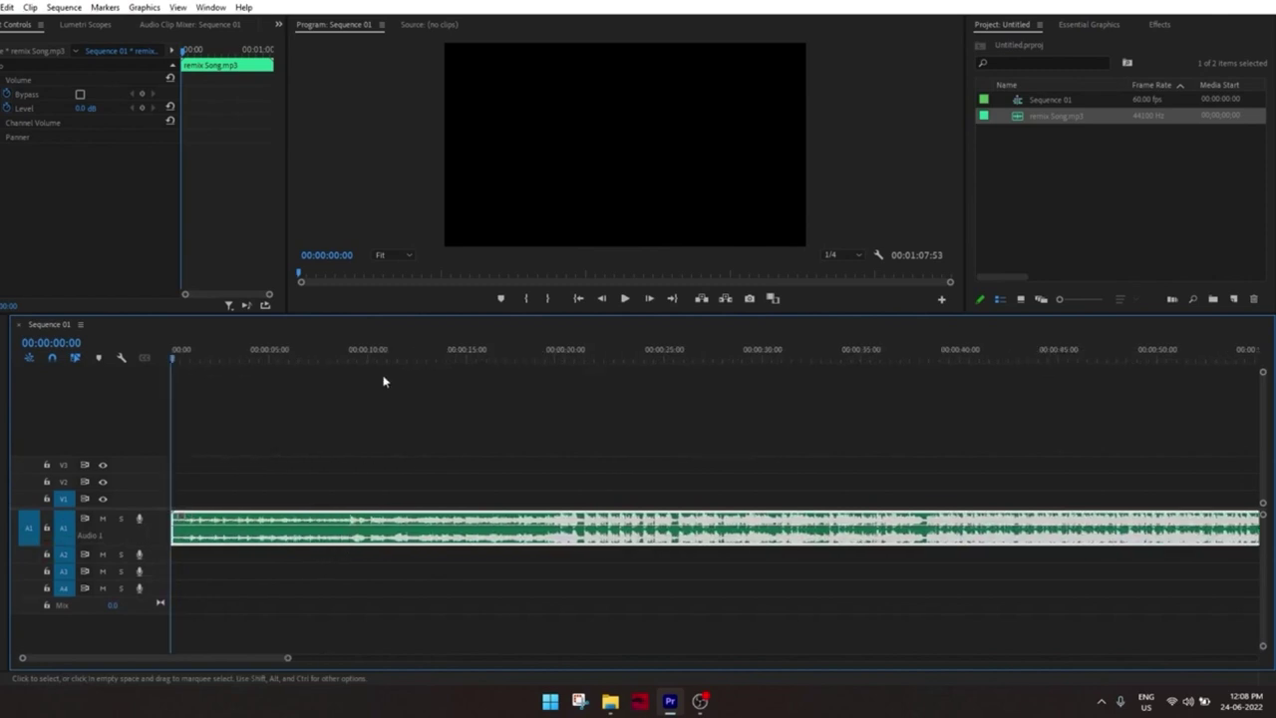
{"action": "left_click", "coordinate": [395, 459]}
{"action": "left_click", "coordinate": [358, 351]}
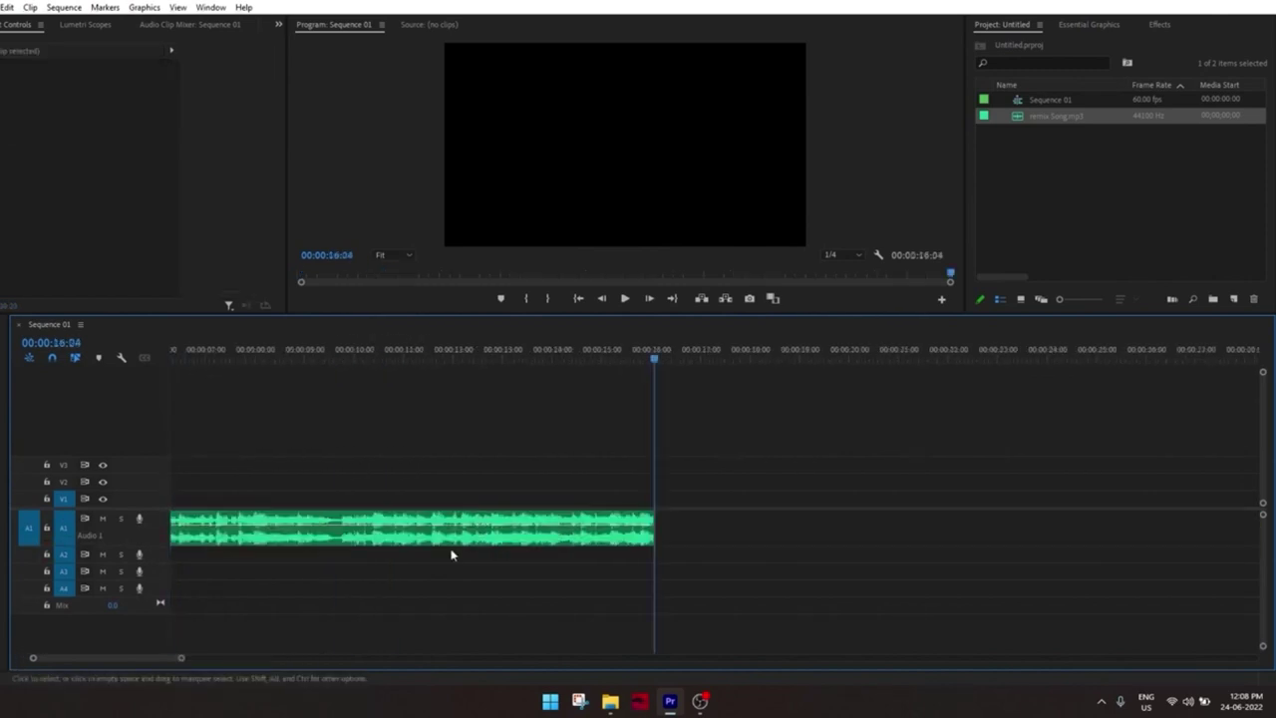
{"action": "key", "text": "minus"}
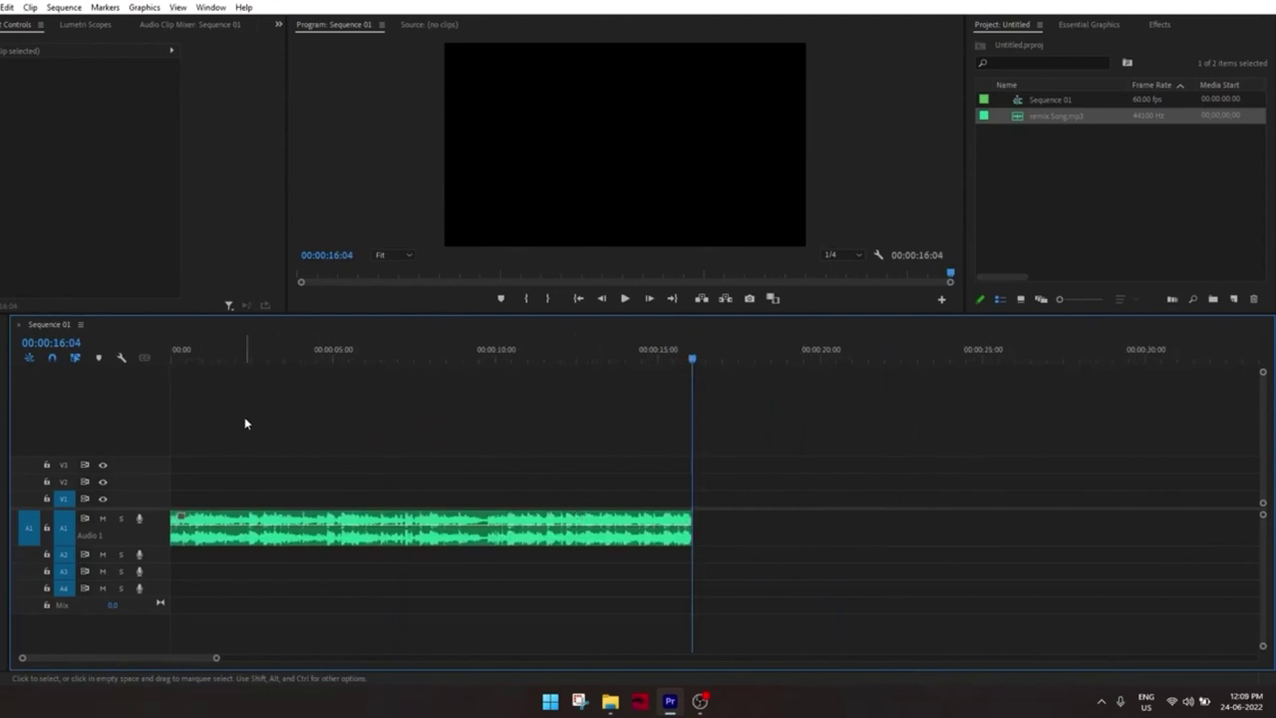
{"action": "left_click_drag", "start_coordinate": [515, 349], "coordinate": [160, 412]}
{"action": "key", "text": "equal"}
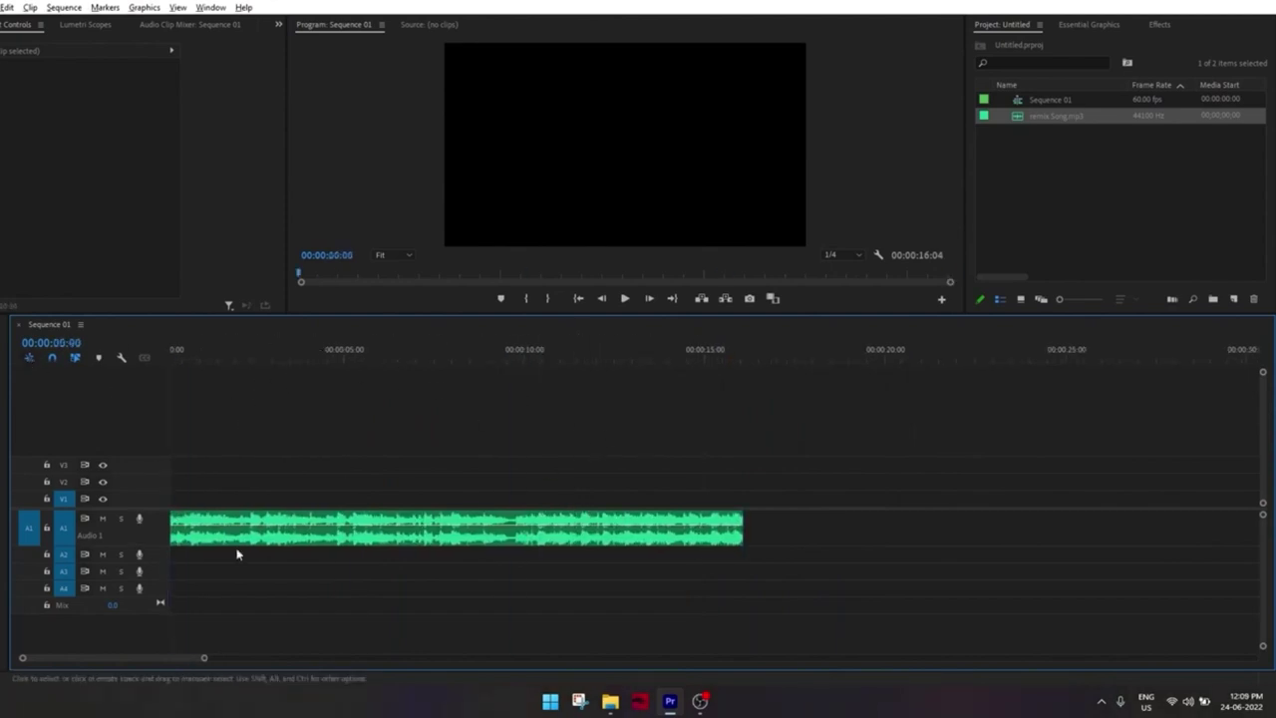
{"action": "key", "text": "equal"}
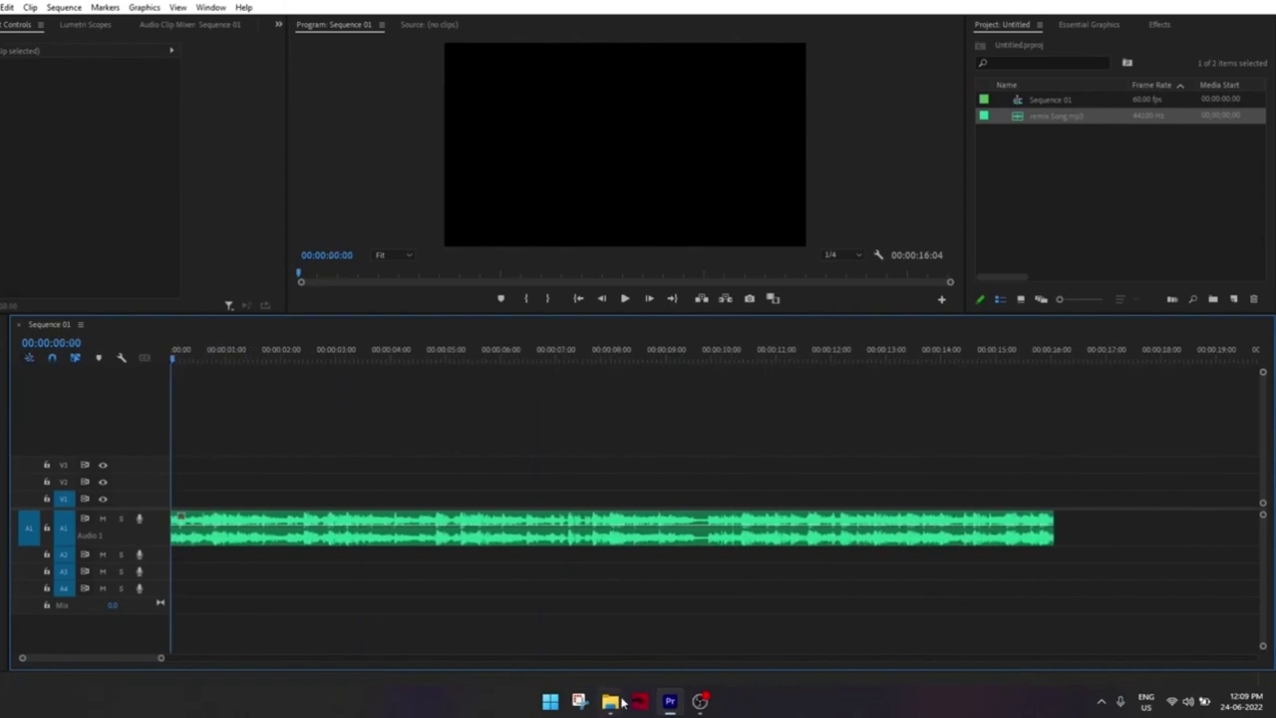
Drag the 'gun sounds' folder from the Desktop into the Project panel to import it as a bin
{"action": "mouse_move", "coordinate": [609, 690]}
{"action": "left_click", "coordinate": [604, 634]}
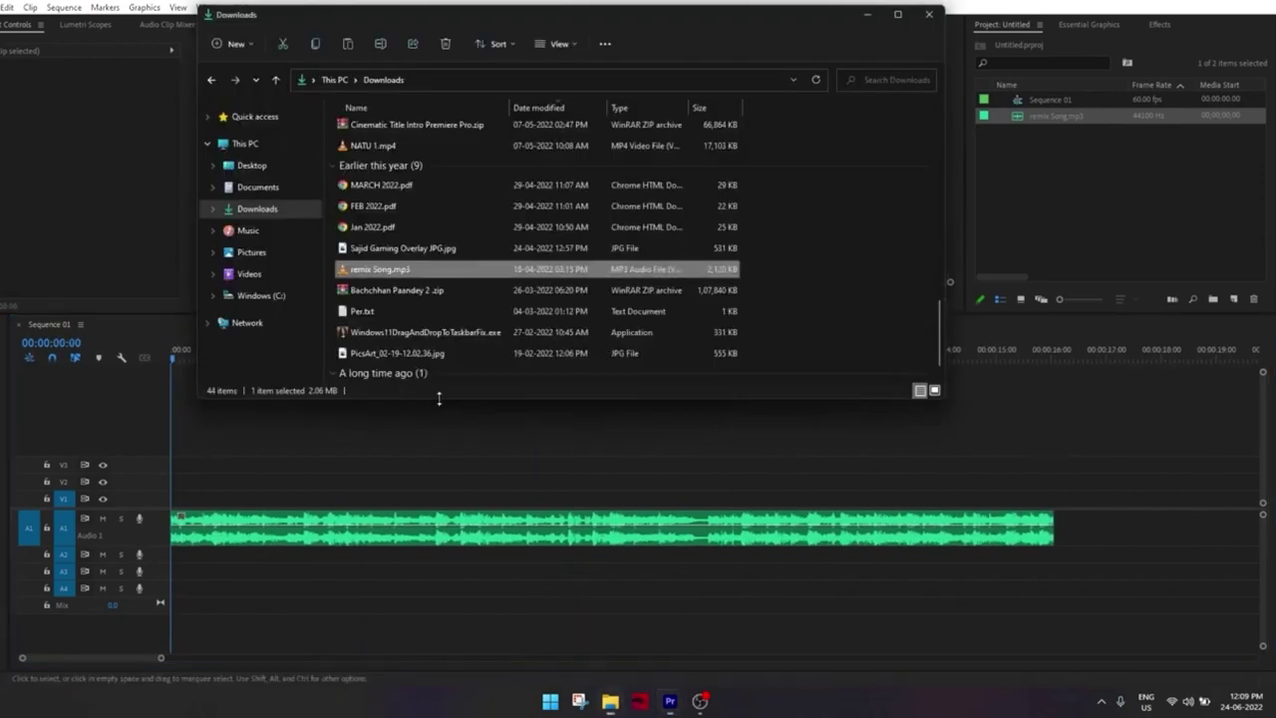
{"action": "left_click", "coordinate": [239, 166]}
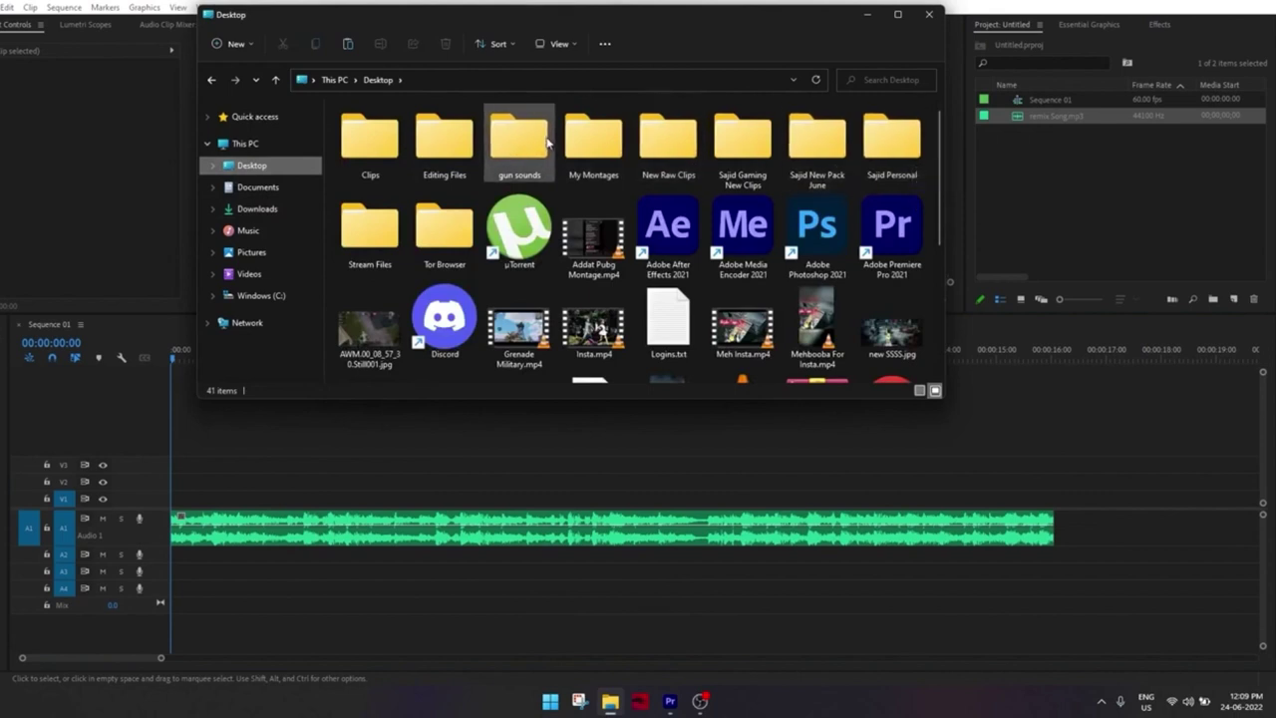
{"action": "left_click_drag", "start_coordinate": [522, 140], "coordinate": [1059, 190]}
{"action": "left_click", "coordinate": [868, 14]}
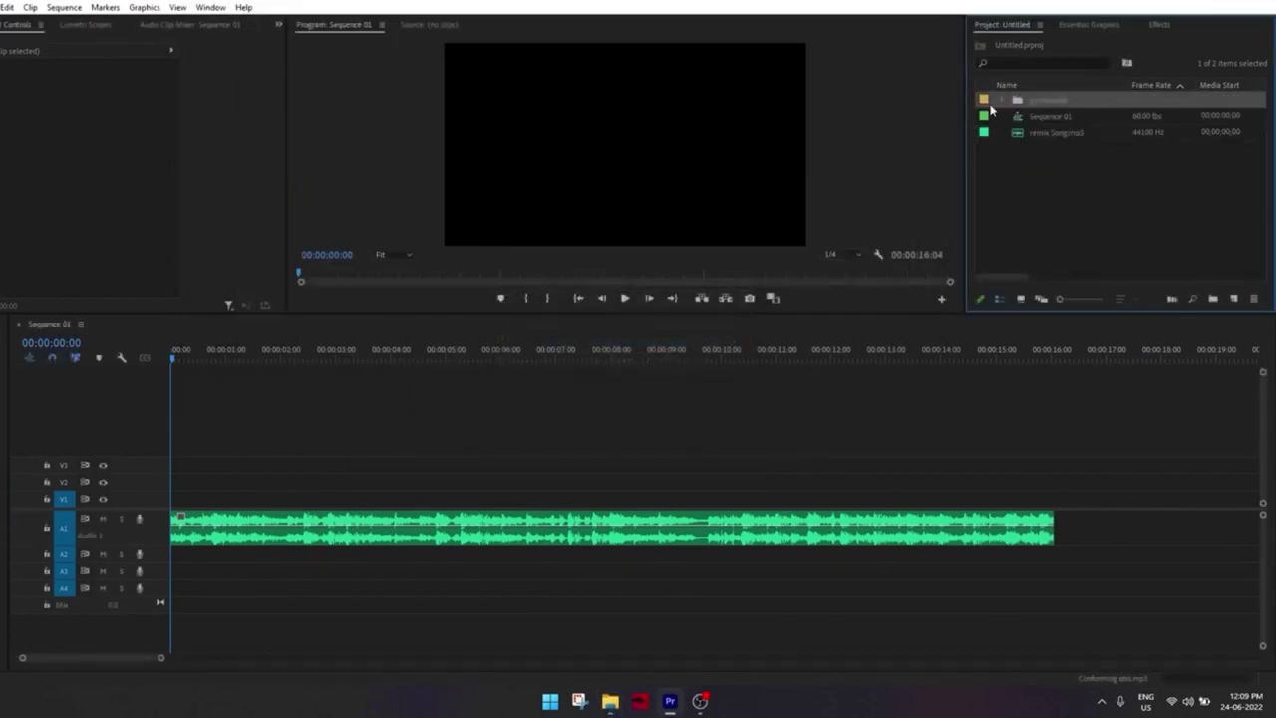
Expand the gun sounds bin, place akm.mp3 on track A2 and shift it later
{"action": "left_click", "coordinate": [1001, 101]}
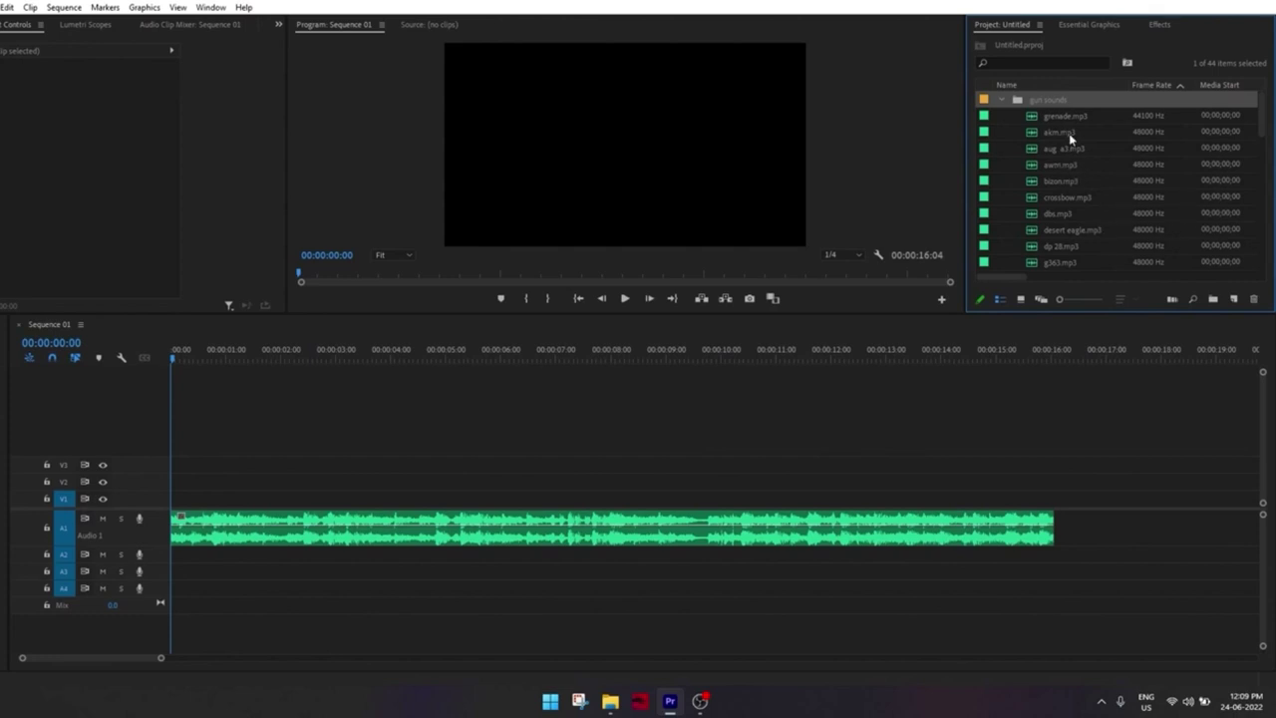
{"action": "left_click_drag", "start_coordinate": [1069, 133], "coordinate": [184, 554]}
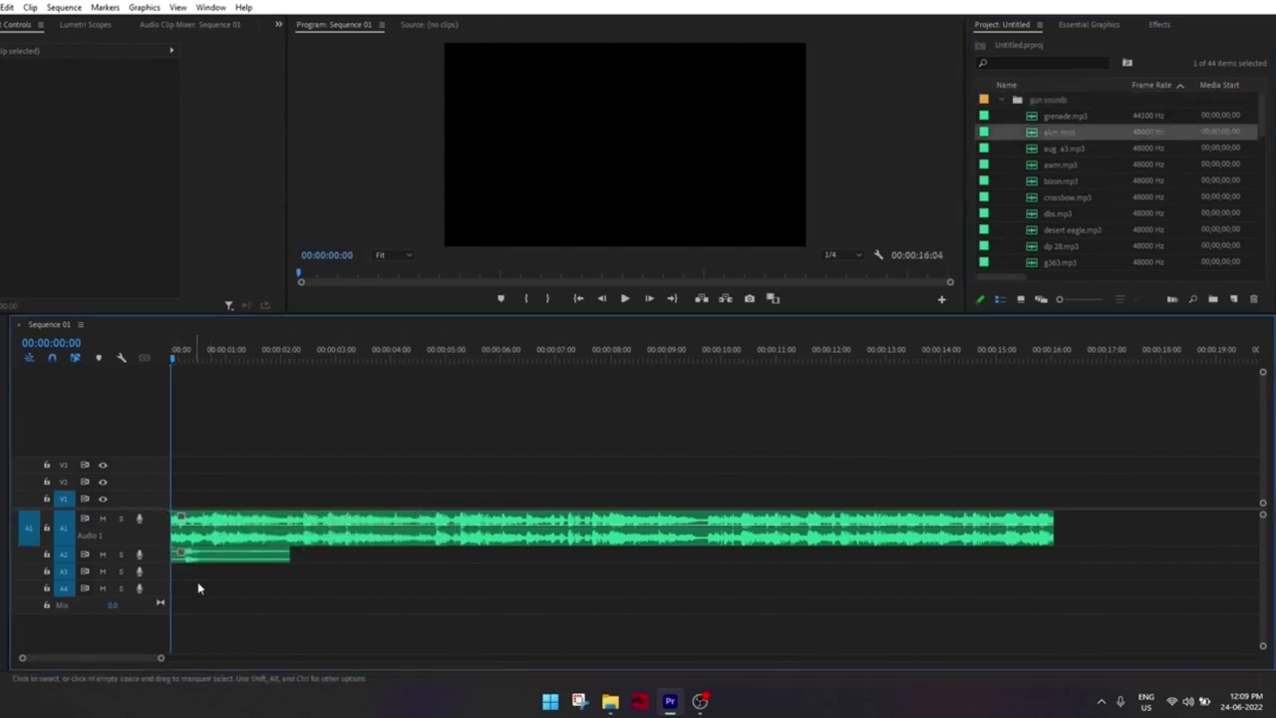
{"action": "key", "text": "="}
{"action": "key", "text": "="}
{"action": "key", "text": "="}
{"action": "key", "text": "="}
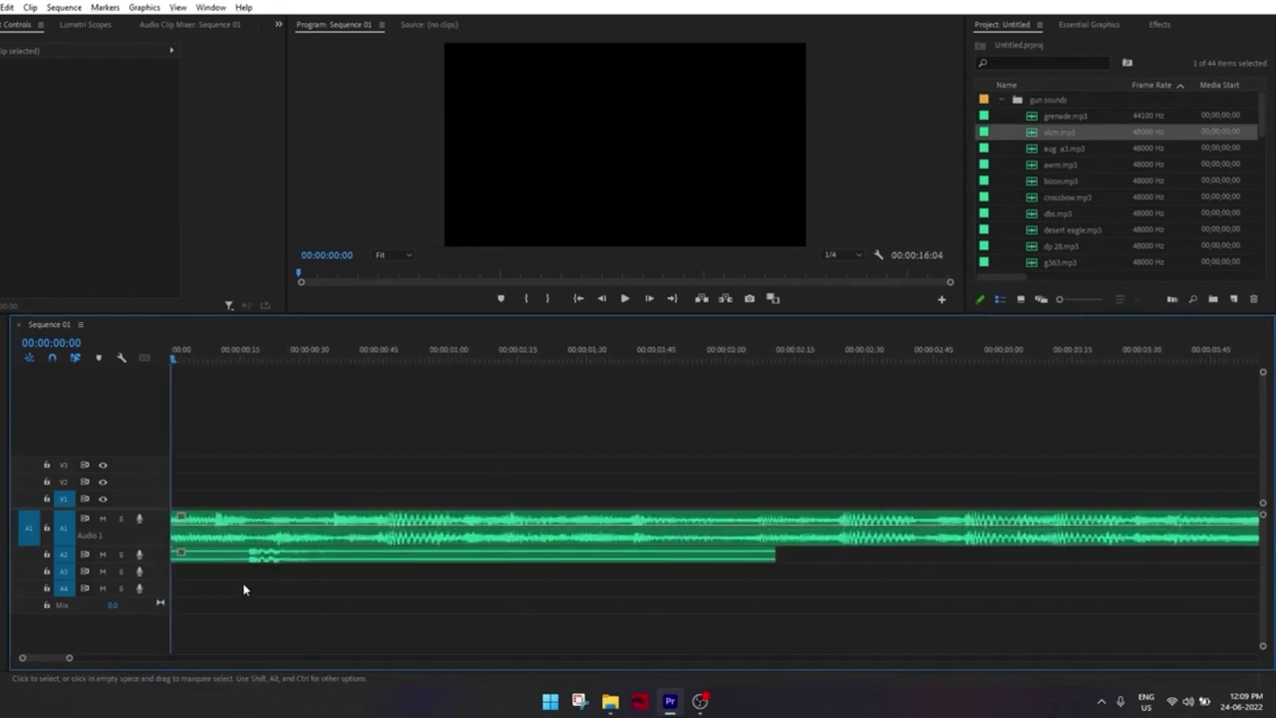
{"action": "key", "text": "="}
{"action": "key", "text": "minus"}
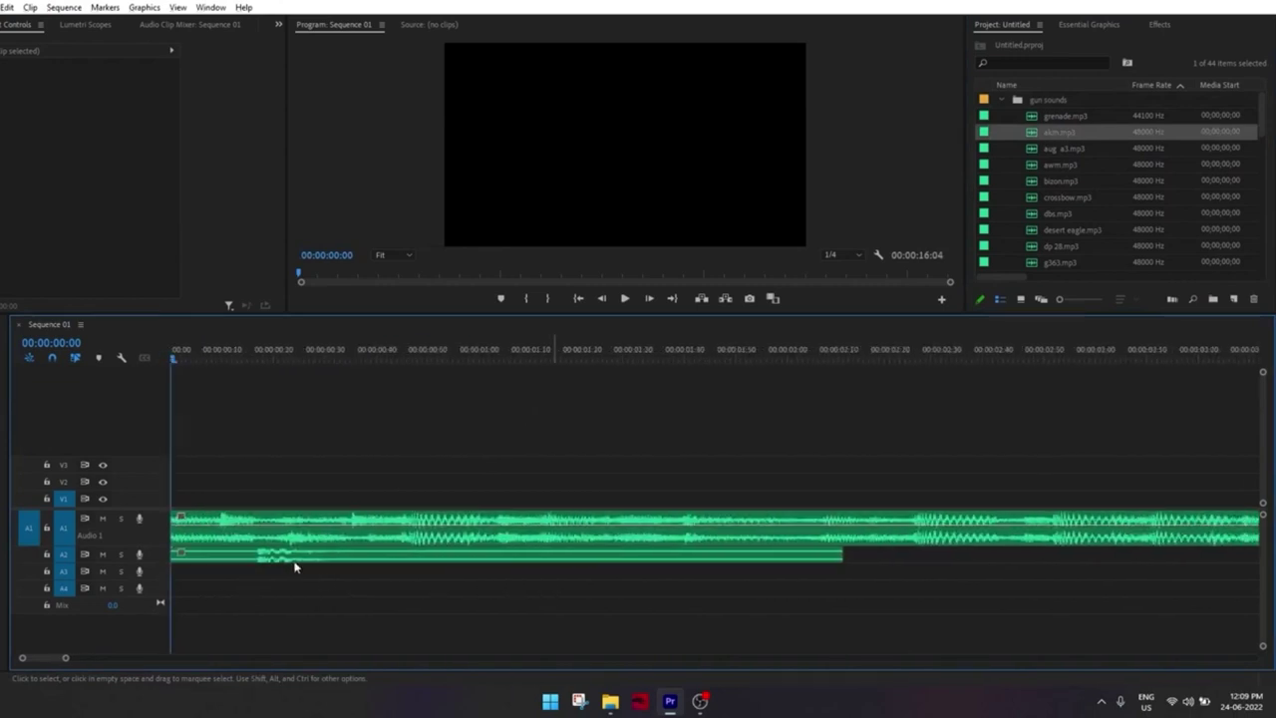
{"action": "left_click_drag", "start_coordinate": [294, 561], "coordinate": [435, 560]}
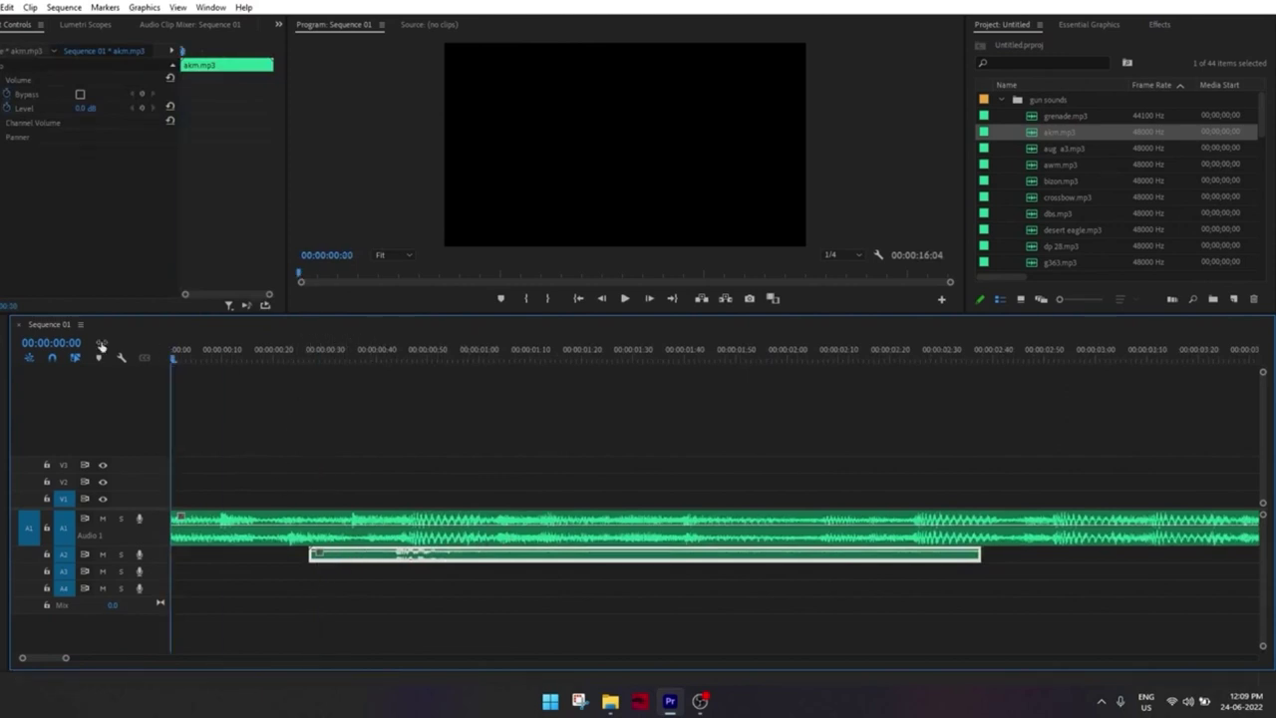
{"action": "key", "text": "space"}
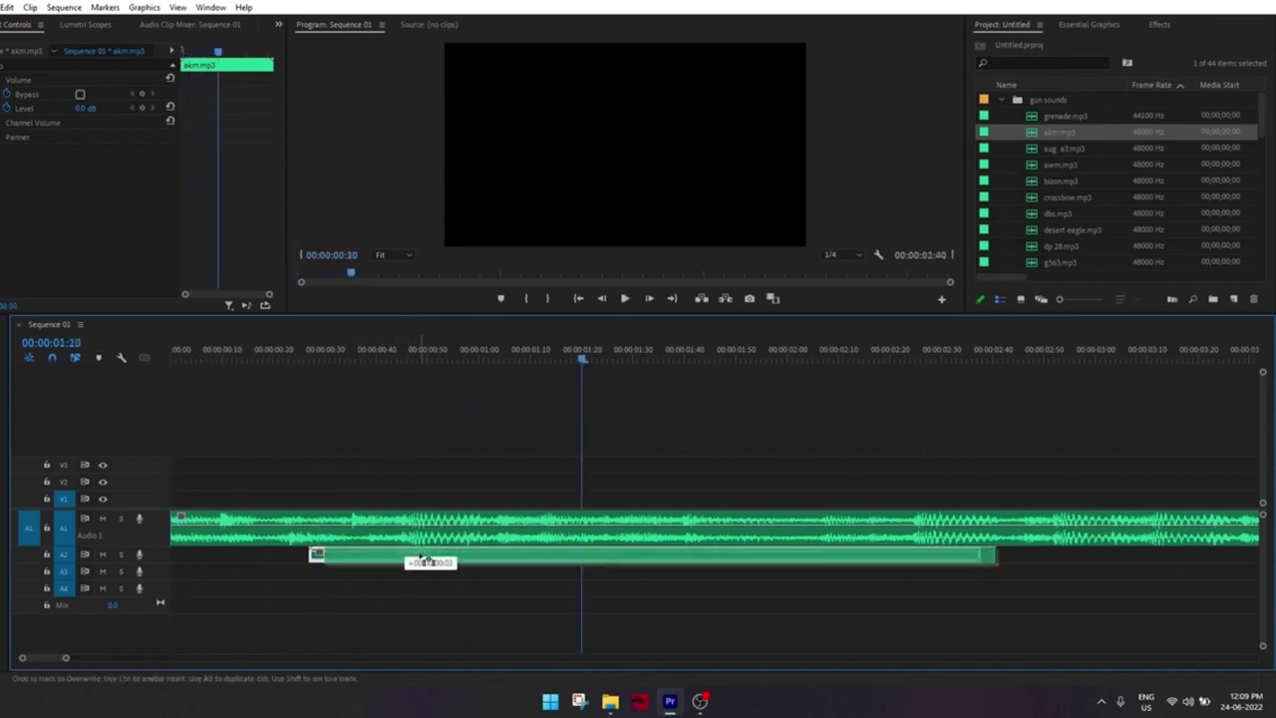
Enlarge track A2, trim the akm clip to the gunshot and copy a piece onto A3
{"action": "double_click", "coordinate": [171, 542]}
{"action": "mouse_move", "coordinate": [980, 529]}
{"action": "left_mouse_down"}
{"action": "mouse_move", "coordinate": [613, 522]}
{"action": "mouse_move", "coordinate": [690, 546]}
{"action": "left_mouse_up"}
{"action": "key", "text": "="}
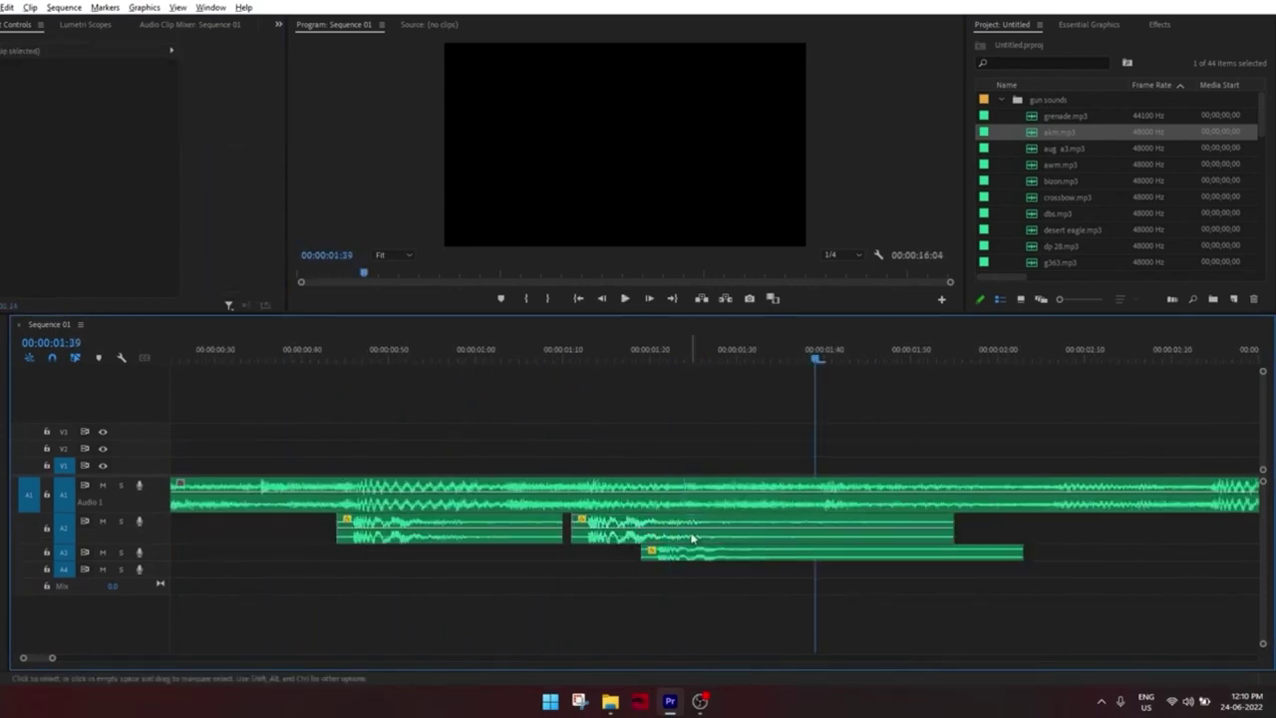
{"action": "key", "text": "minus"}
{"action": "key", "text": "space"}
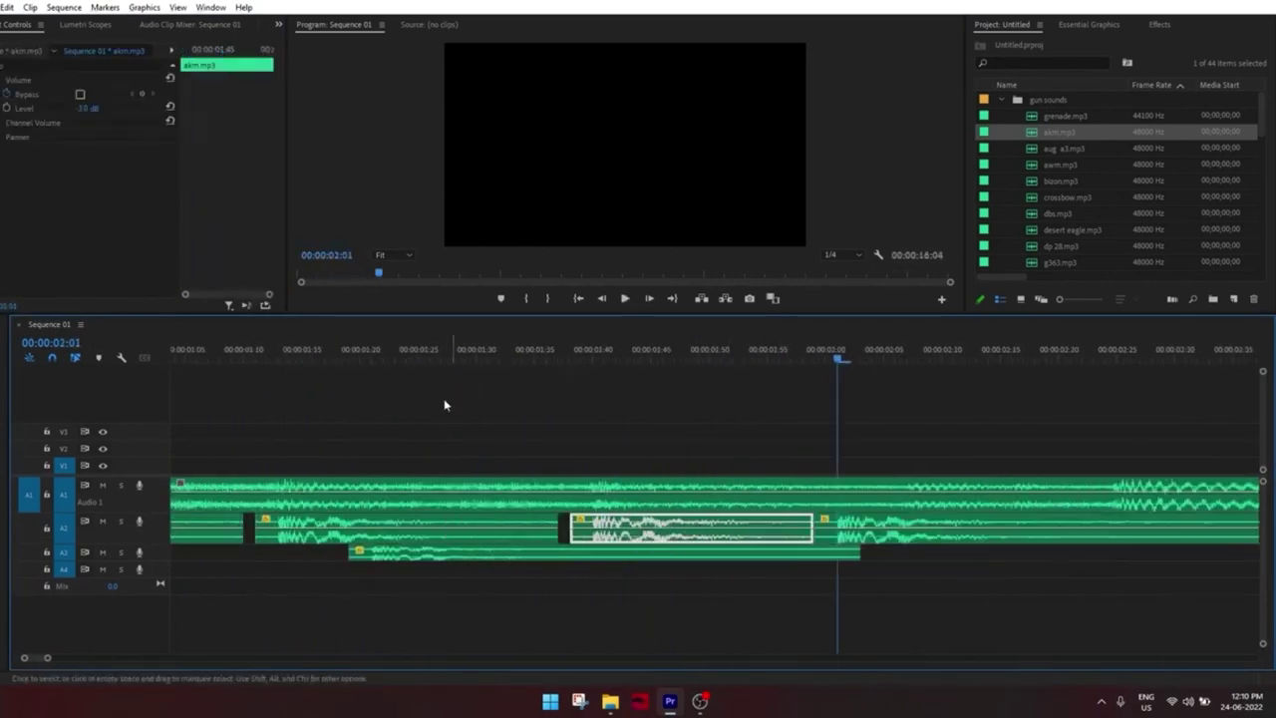
Shift the akm clip on A2 slightly later
{"action": "scroll", "coordinate": [352, 356], "scroll_direction": "down", "scroll_amount": 3}
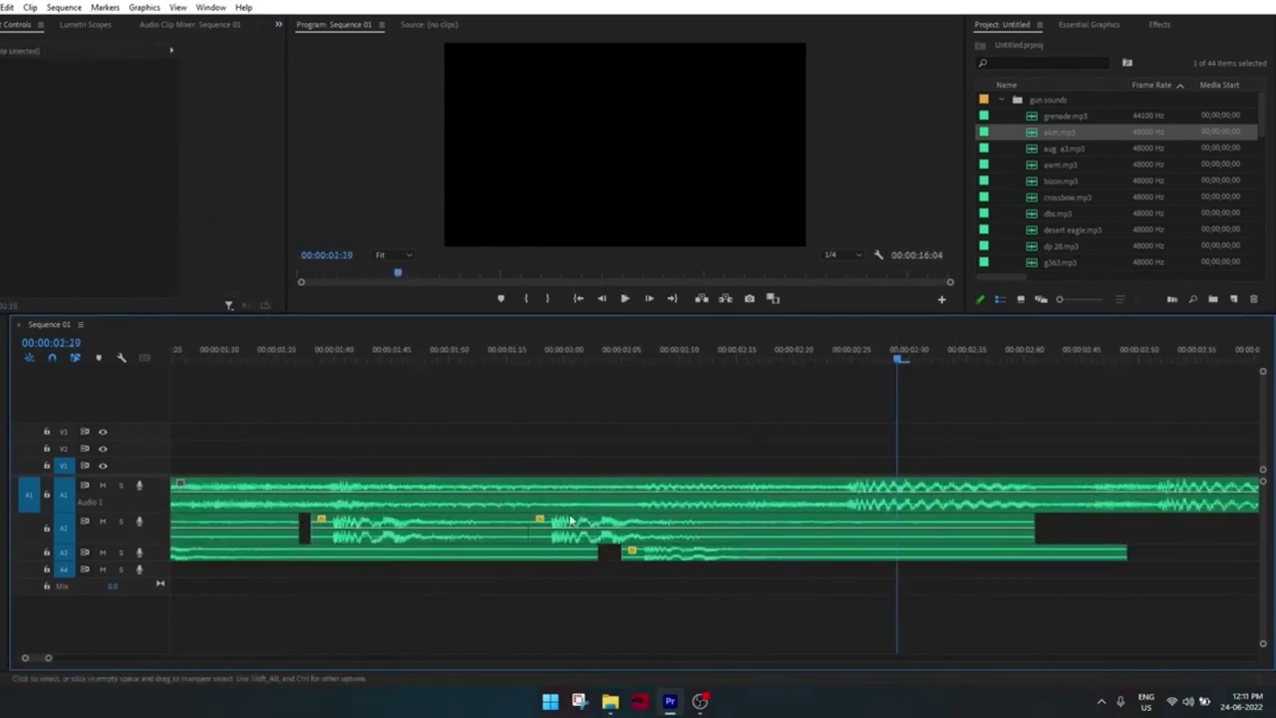
{"action": "scroll", "coordinate": [410, 541], "scroll_direction": "down", "scroll_amount": 5}
{"action": "scroll", "coordinate": [410, 541], "scroll_direction": "up", "scroll_amount": 3}
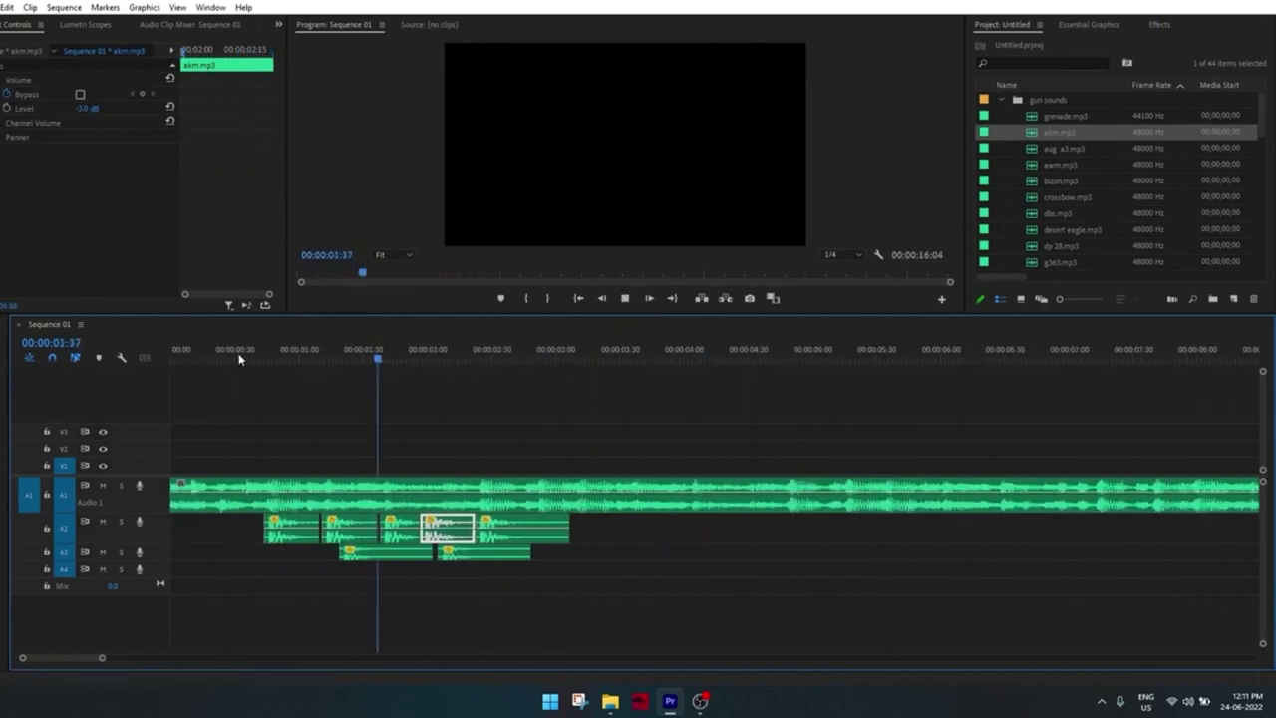
{"action": "scroll", "coordinate": [243, 356], "scroll_direction": "up", "scroll_amount": 3}
{"action": "left_click_drag", "start_coordinate": [566, 544], "coordinate": [529, 544]}
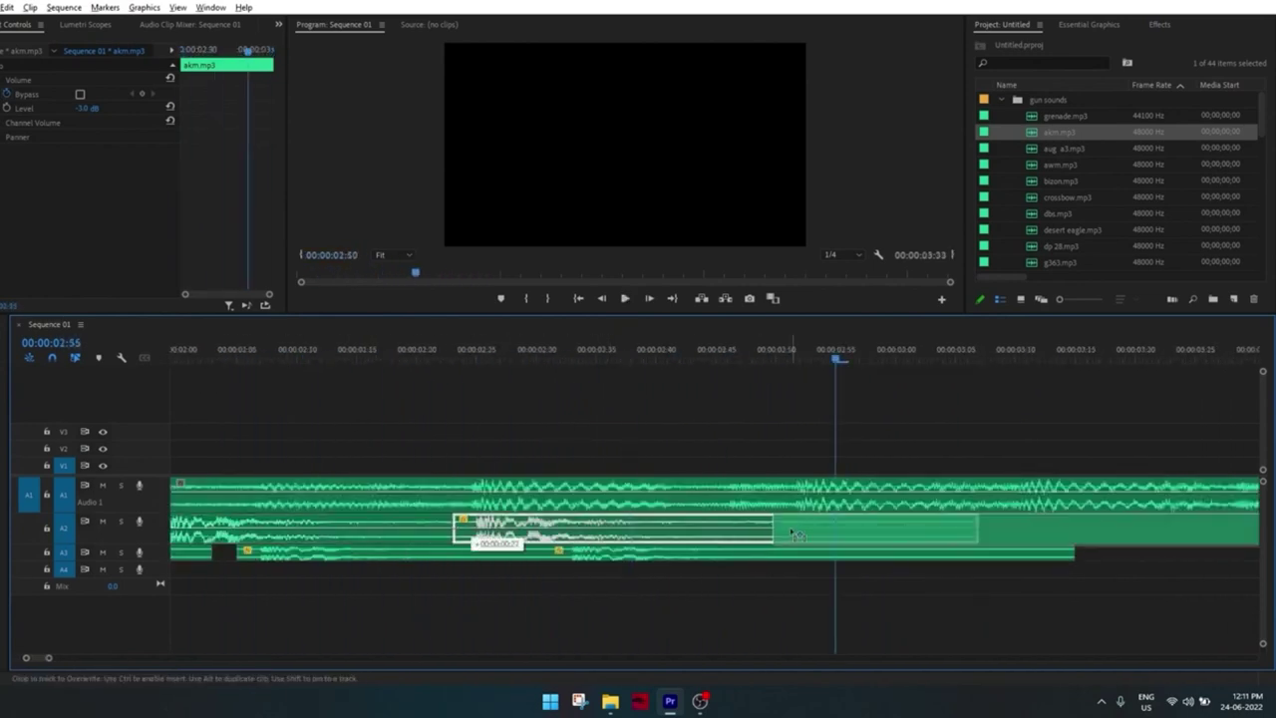
{"action": "scroll", "coordinate": [528, 544], "scroll_direction": "down", "scroll_amount": 5}
Play the sequence from the start to check the gunshot sync with the music
{"action": "left_click", "coordinate": [232, 351]}
{"action": "key", "text": "space"}
{"action": "scroll", "coordinate": [359, 420], "scroll_direction": "down", "scroll_amount": 1}
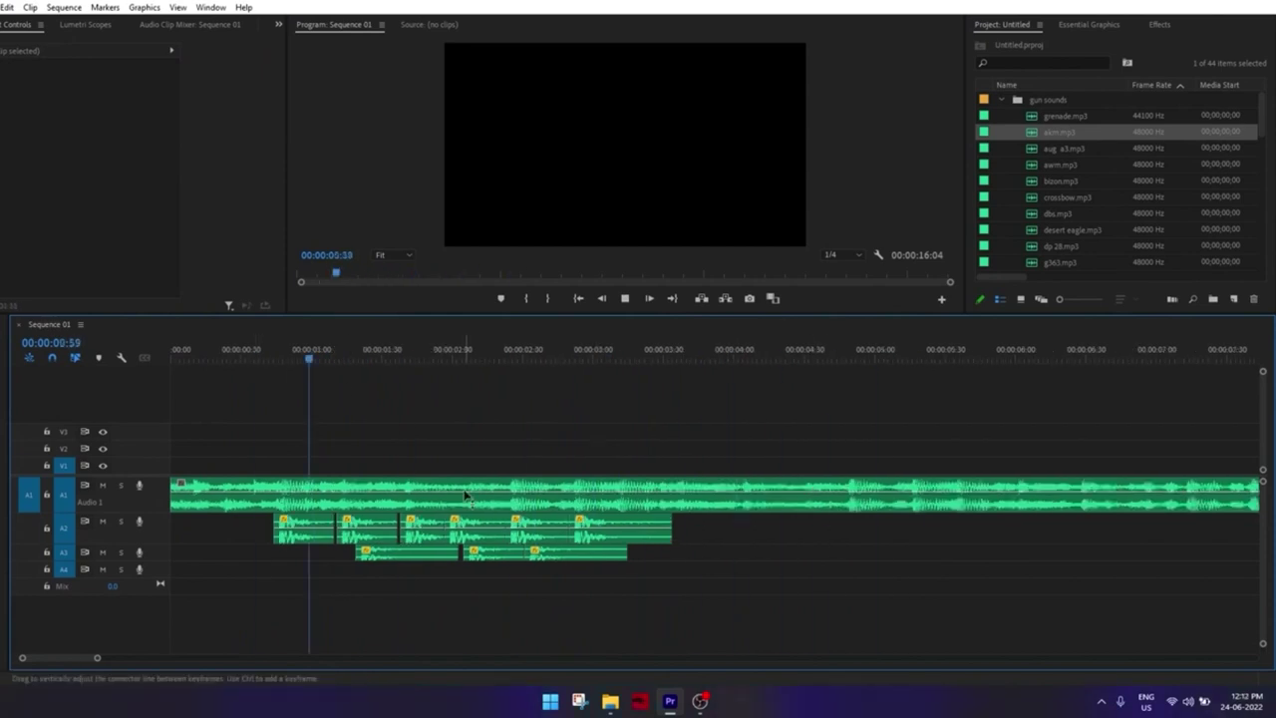
{"action": "key", "text": "space"}
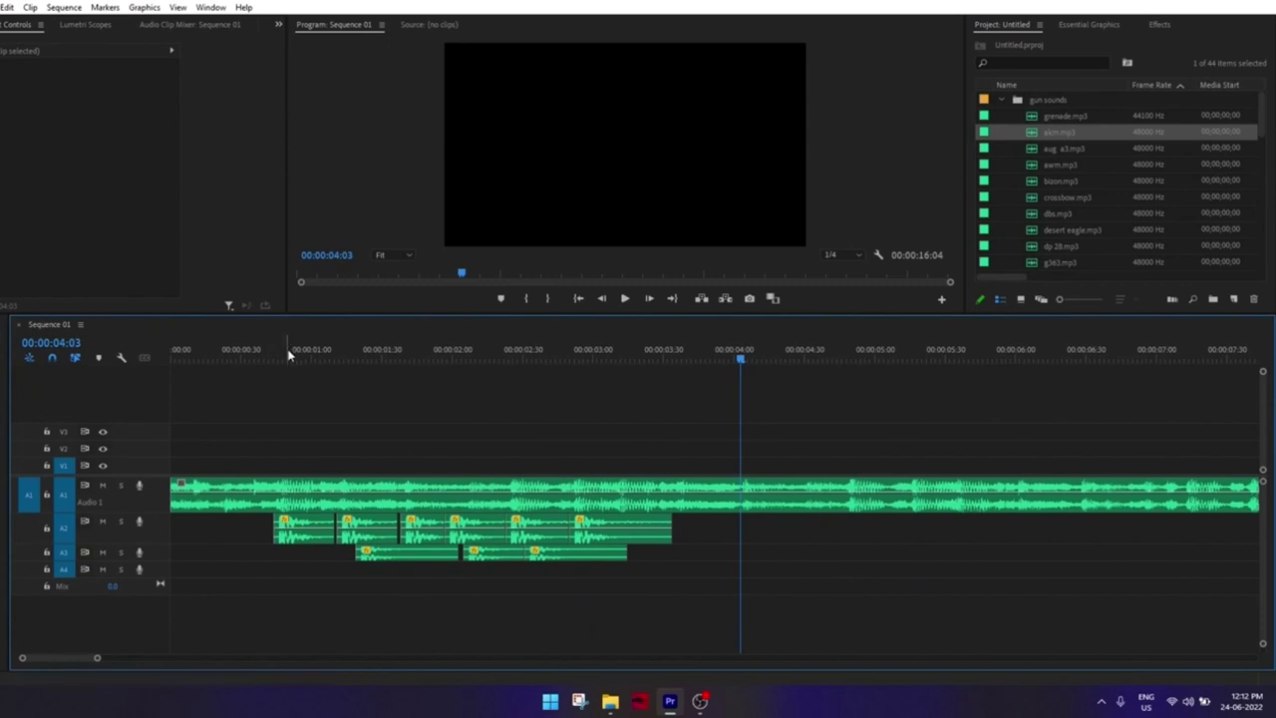
{"action": "left_click_drag", "start_coordinate": [288, 351], "coordinate": [171, 351]}
{"action": "key", "text": "space"}
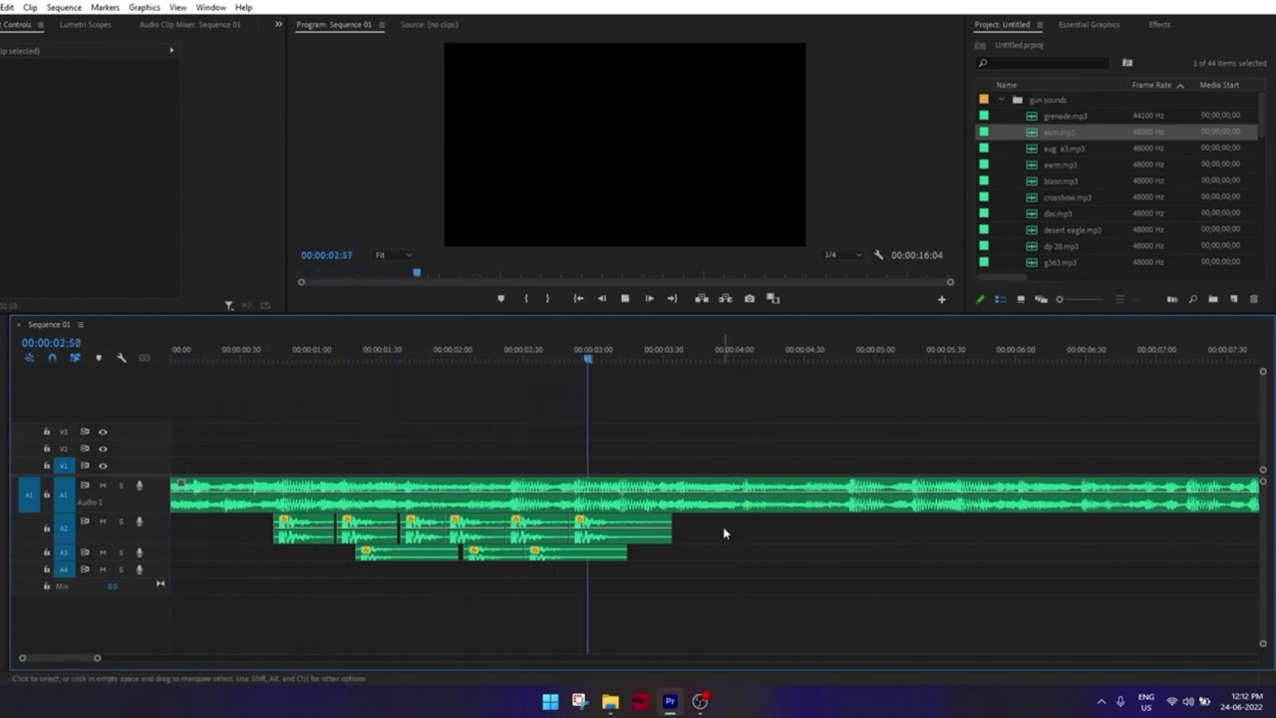
{"action": "key", "text": "space"}
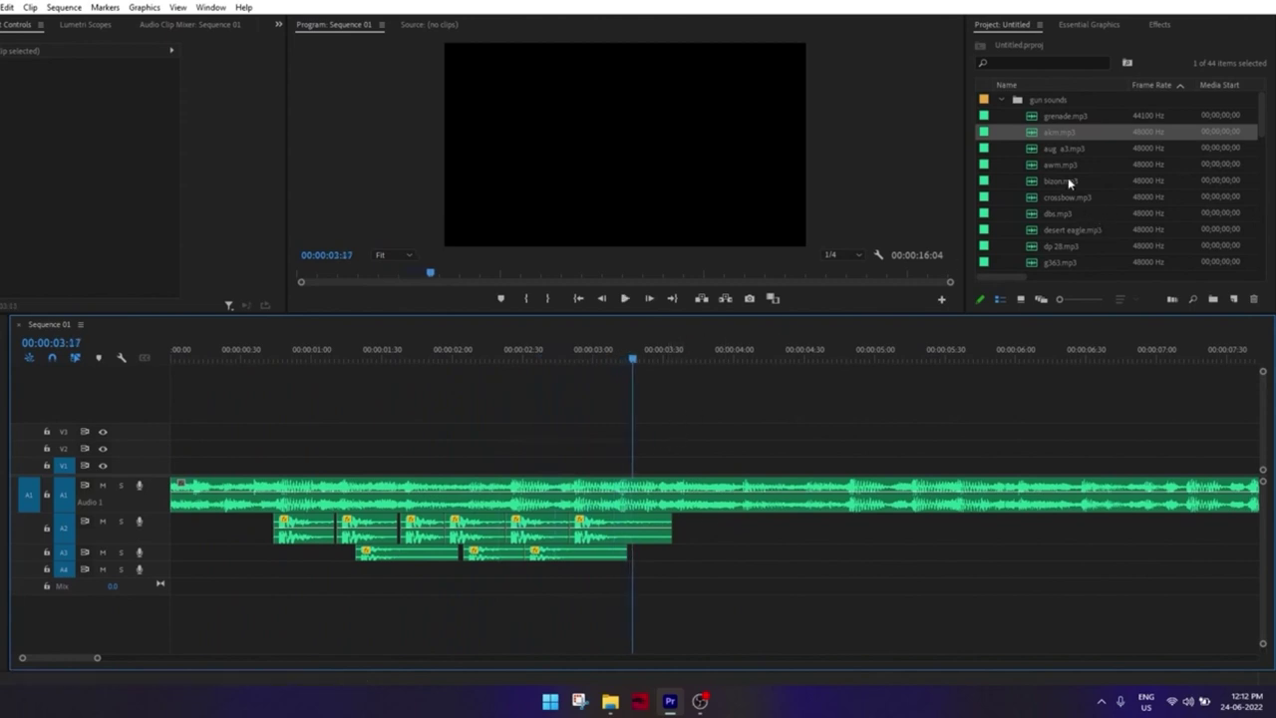
{"action": "scroll", "coordinate": [1068, 179], "scroll_direction": "down", "scroll_amount": 3}
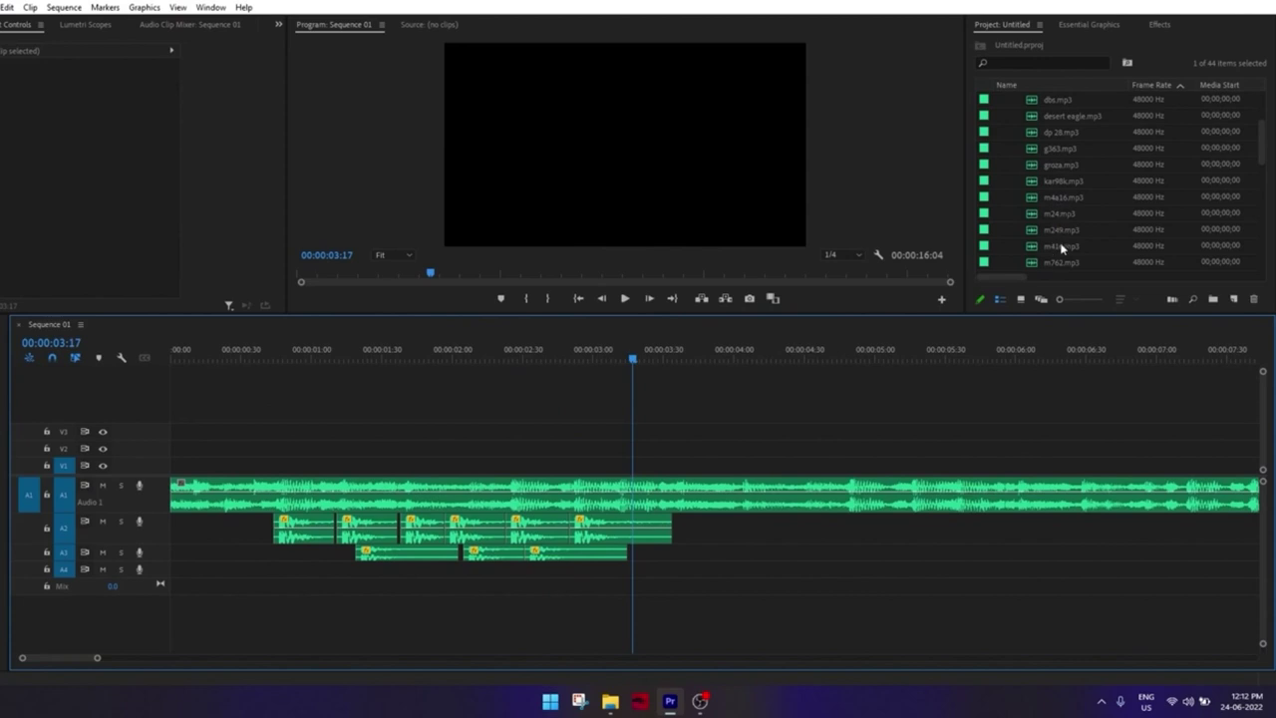
Add m416.mp3 at the playhead, trim its start and nudge it into place on A2
{"action": "mouse_move", "coordinate": [1063, 246]}
{"action": "left_mouse_down"}
{"action": "mouse_move", "coordinate": [648, 561]}
{"action": "mouse_move", "coordinate": [710, 551]}
{"action": "left_mouse_up"}
{"action": "key", "text": "="}
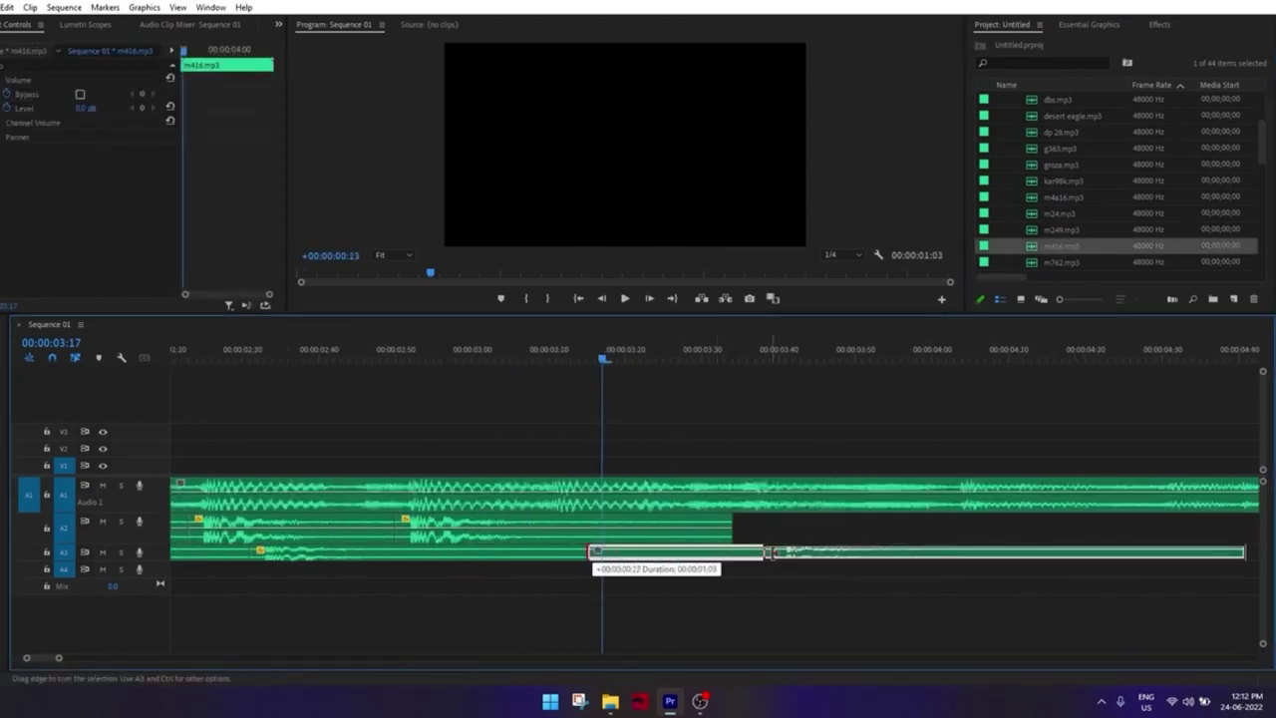
{"action": "mouse_move", "coordinate": [591, 552]}
{"action": "left_mouse_down"}
{"action": "mouse_move", "coordinate": [768, 552]}
{"action": "mouse_move", "coordinate": [576, 521]}
{"action": "left_mouse_up"}
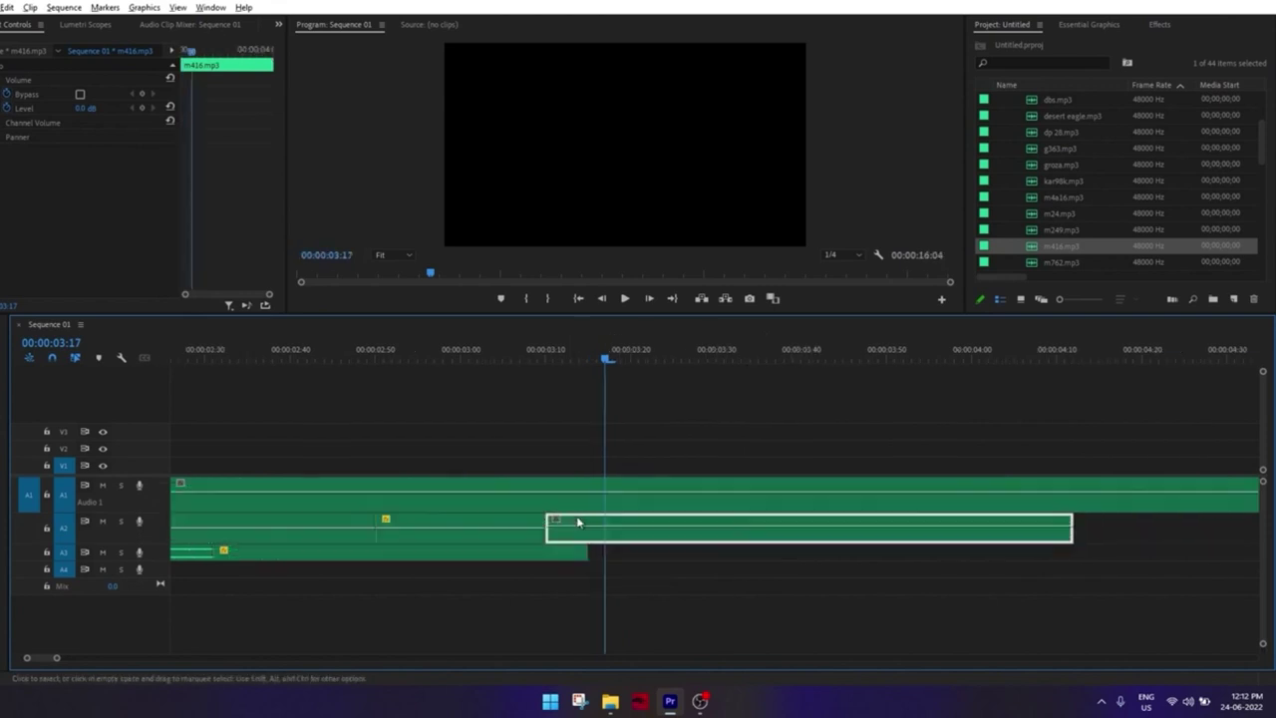
{"action": "left_click", "coordinate": [272, 356]}
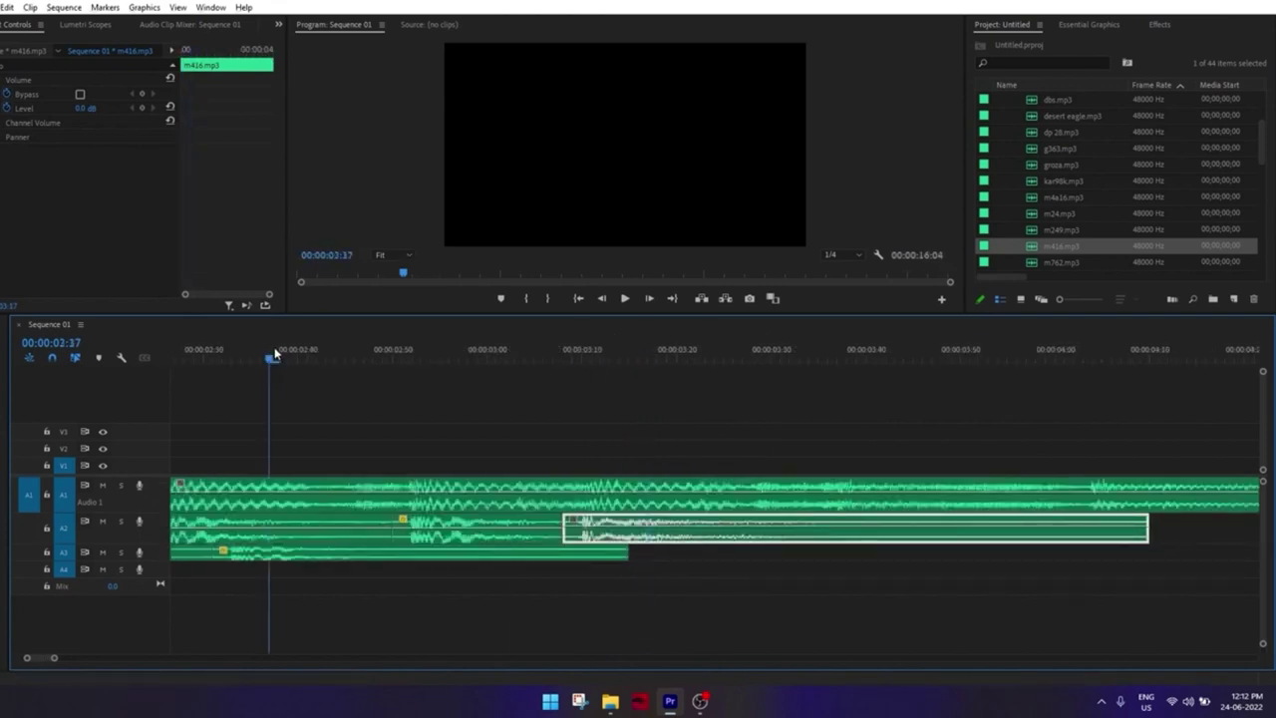
{"action": "key", "text": "space"}
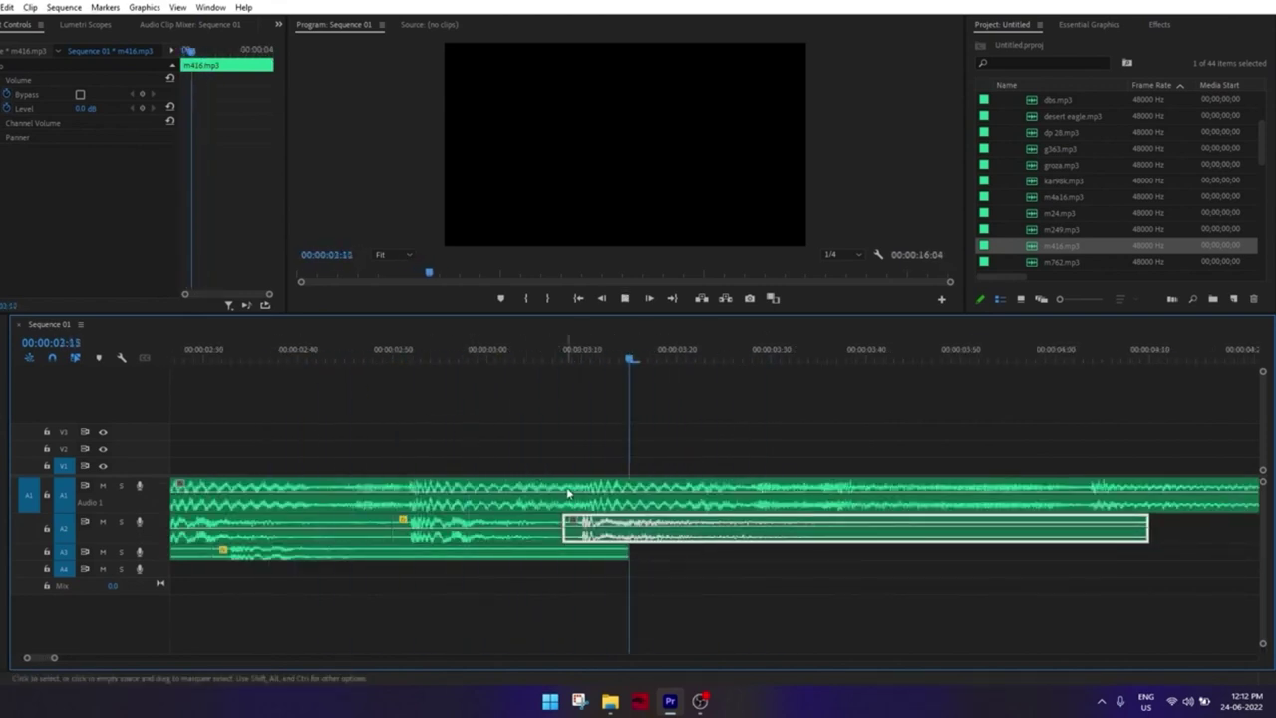
{"action": "left_click_drag", "start_coordinate": [594, 522], "coordinate": [603, 522]}
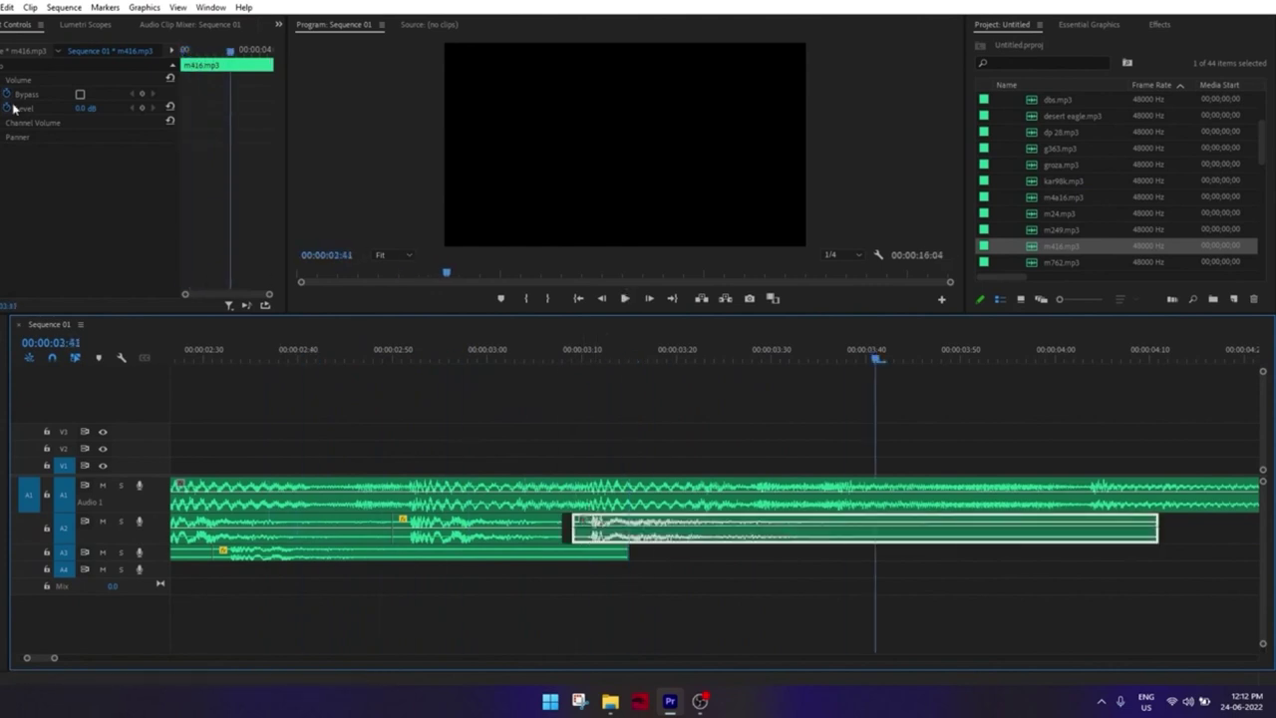
{"action": "left_click_drag", "start_coordinate": [756, 514], "coordinate": [827, 562]}
{"action": "left_click", "coordinate": [298, 355]}
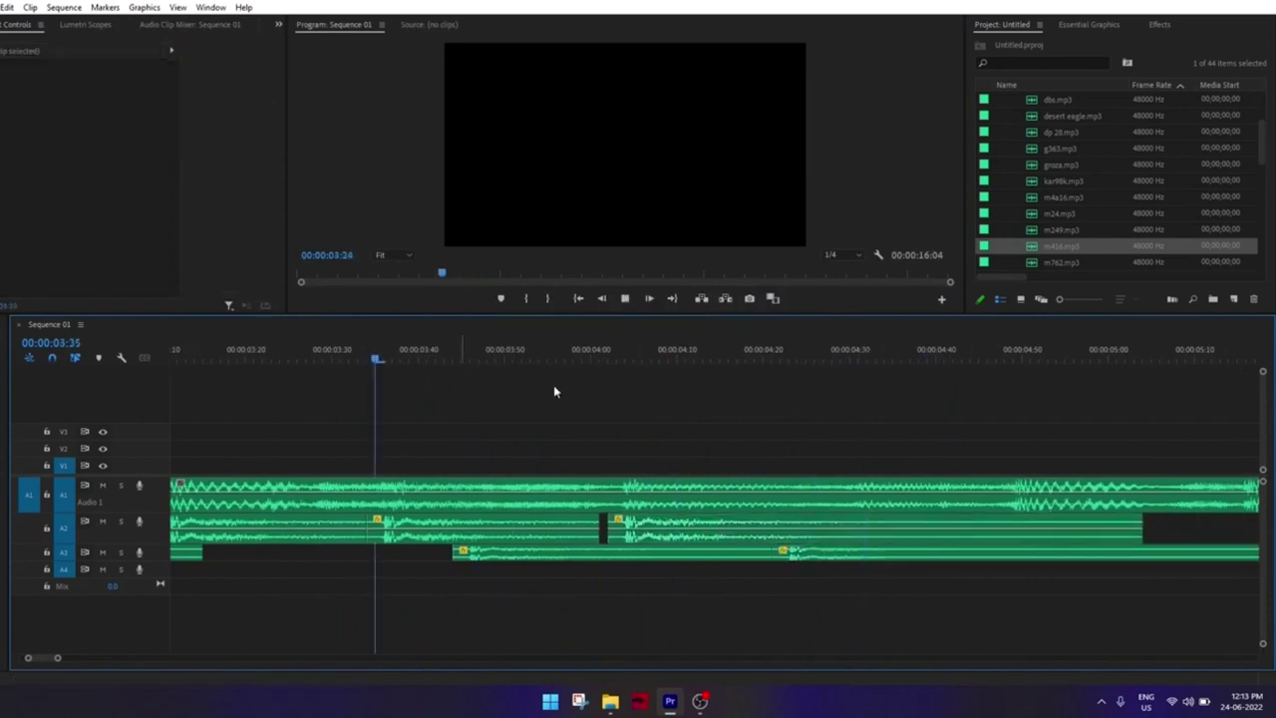
Move the m416 clip earlier onto A3 and replay the arrangement from about one second
{"action": "left_click", "coordinate": [315, 346]}
{"action": "key", "text": "space"}
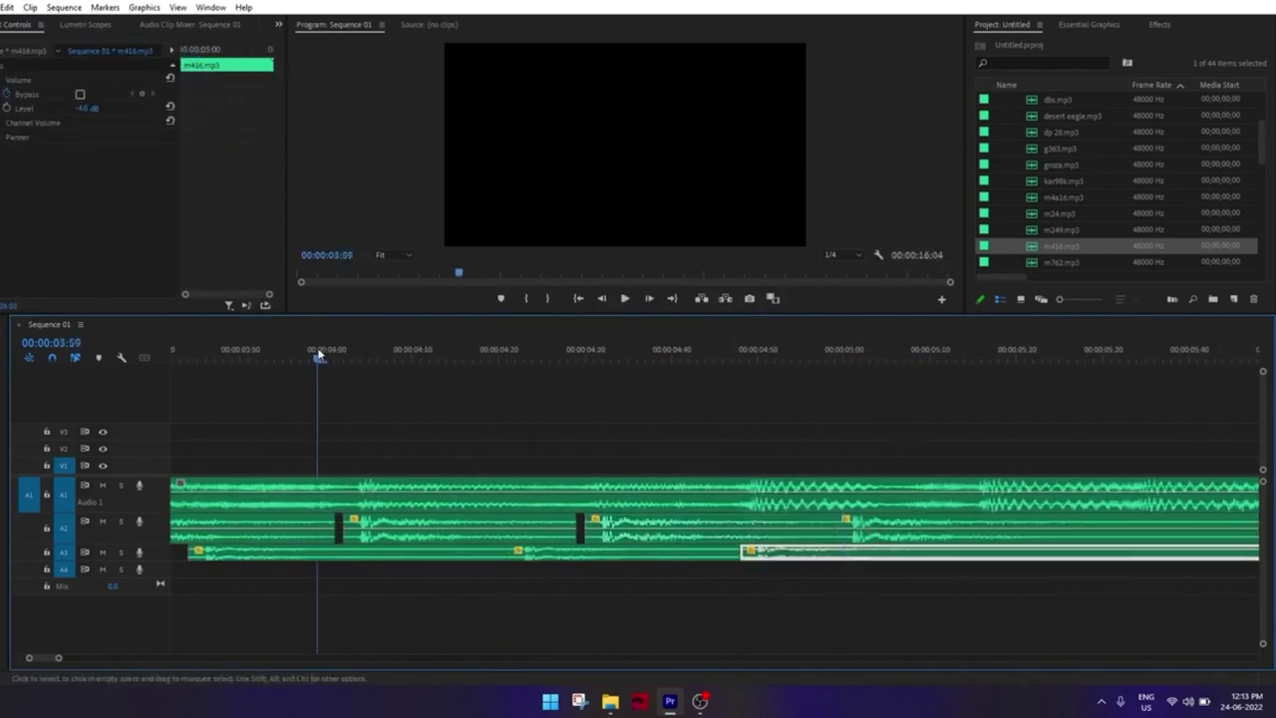
{"action": "left_click_drag", "start_coordinate": [853, 526], "coordinate": [746, 550]}
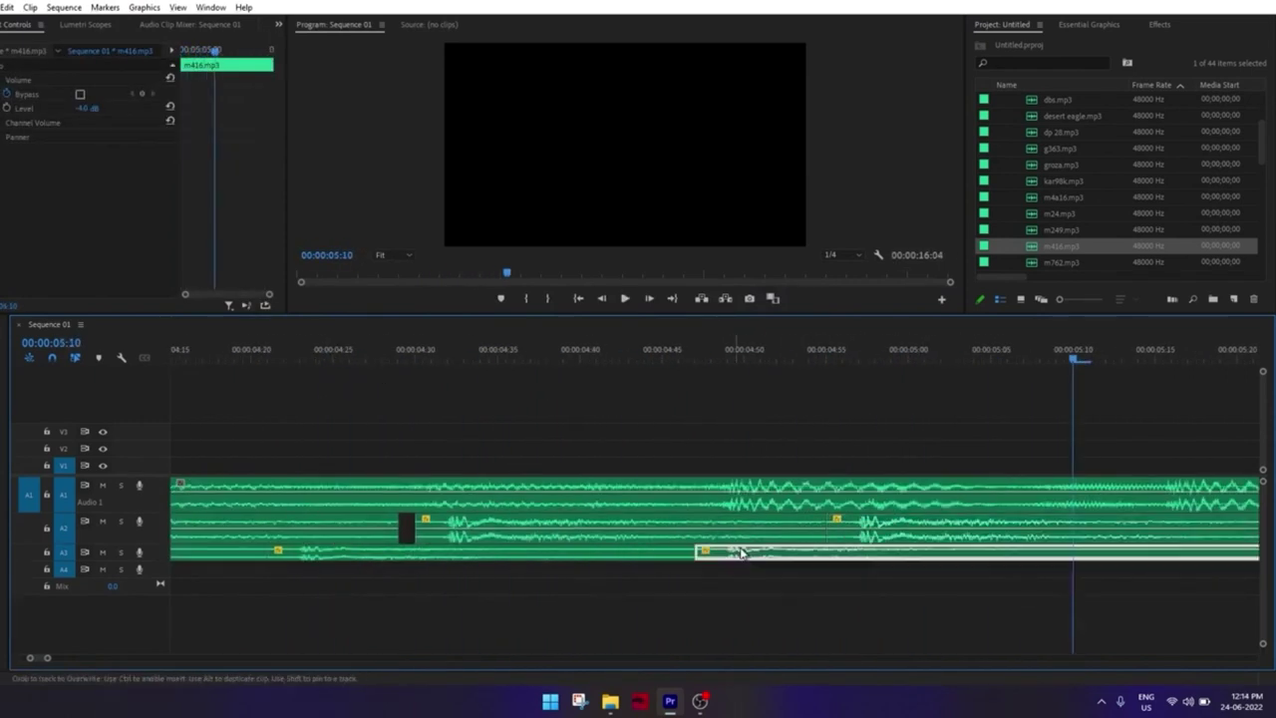
{"action": "key", "text": "space"}
{"action": "key", "text": "backslash"}
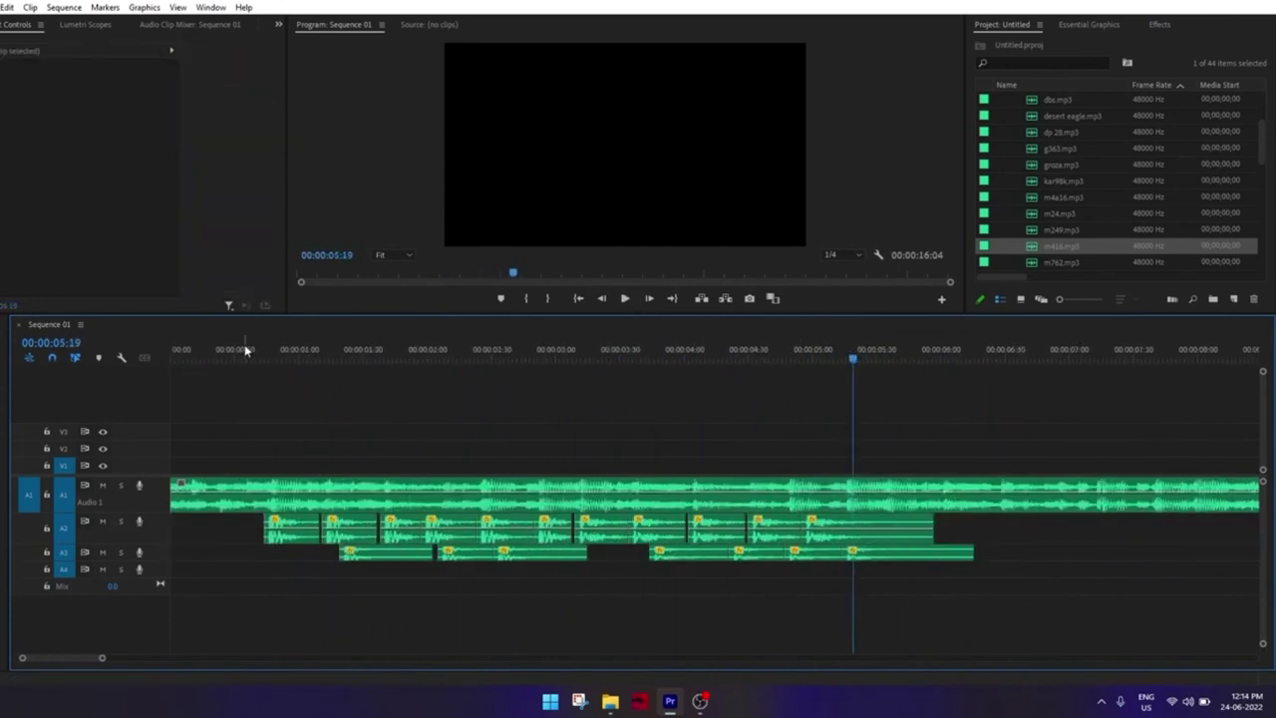
{"action": "key", "text": "space"}
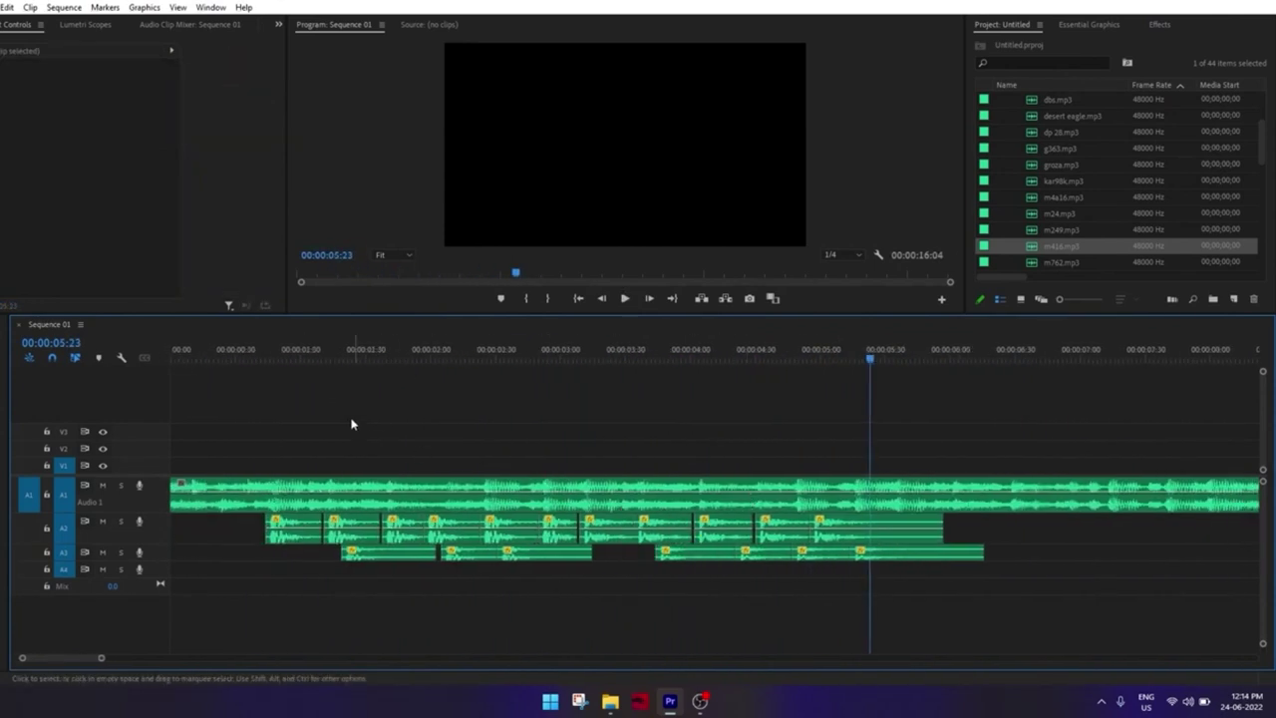
{"action": "left_click", "coordinate": [260, 355]}
{"action": "key", "text": "space"}
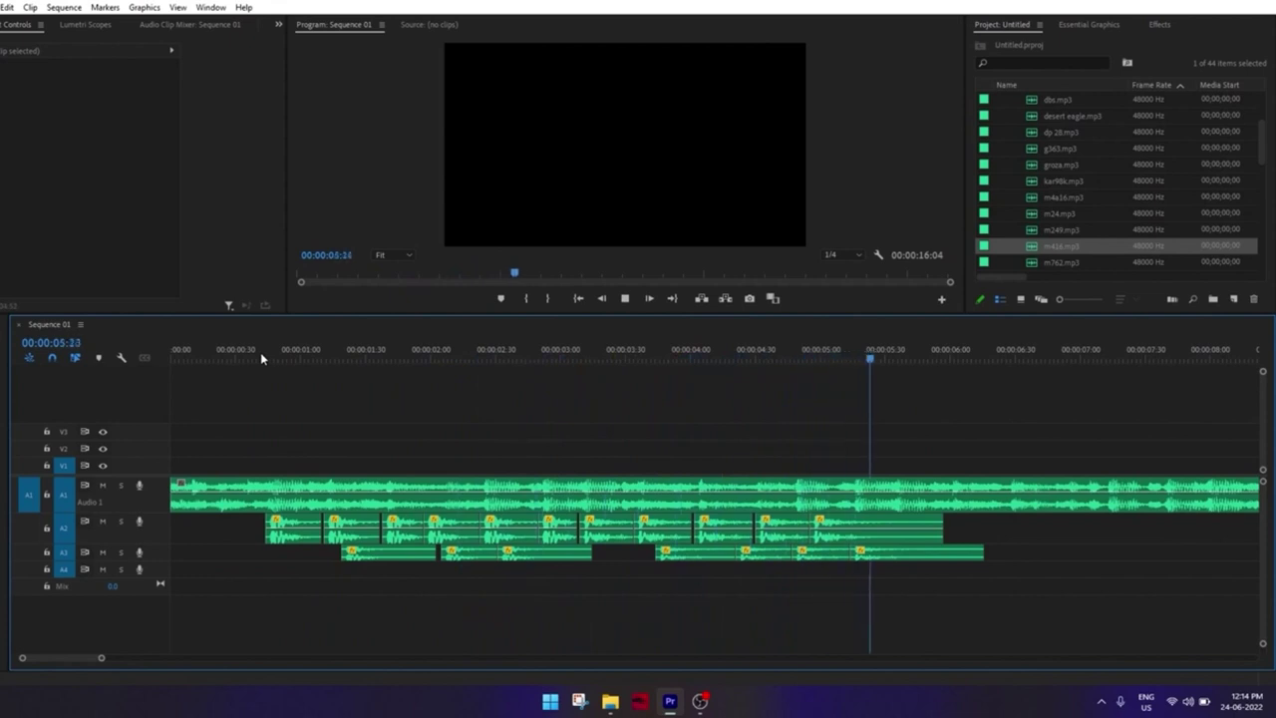
{"action": "key", "text": "space"}
{"action": "scroll", "coordinate": [519, 468], "scroll_direction": "down", "scroll_amount": 2}
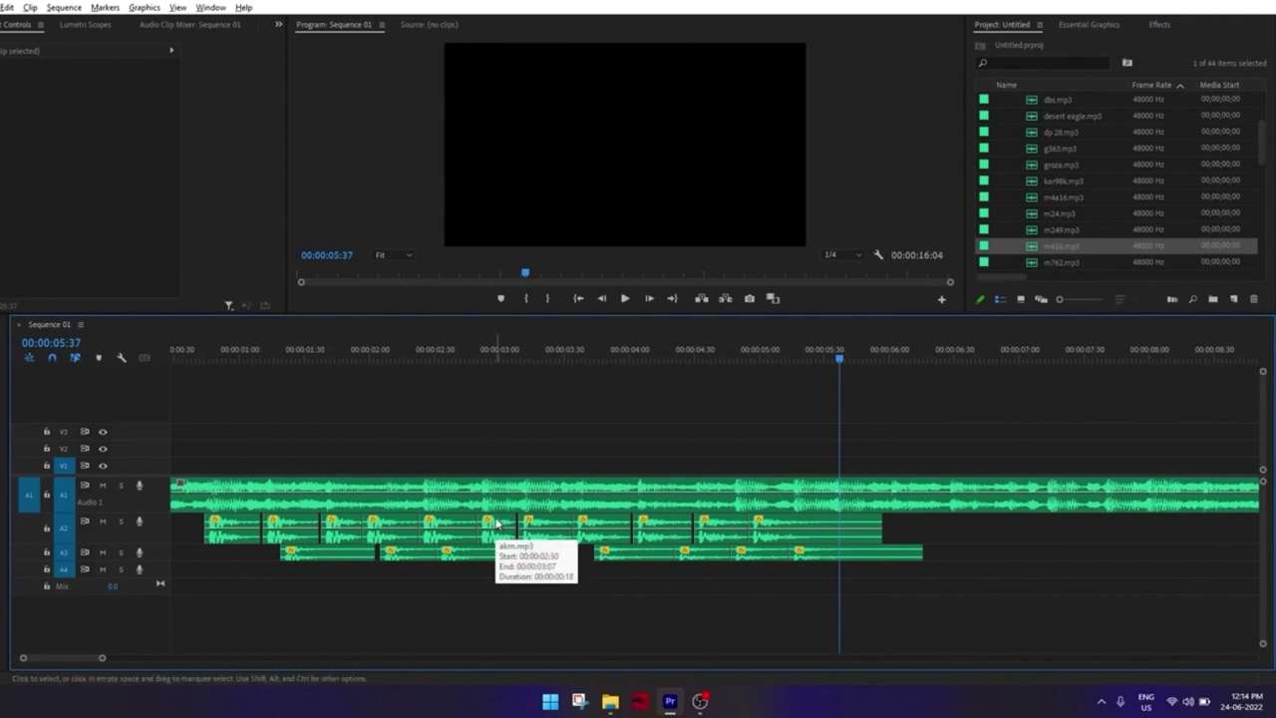
Move the akm clip on A2 later and replay from about 5 seconds to check the gunshot timing
{"action": "left_click_drag", "start_coordinate": [498, 523], "coordinate": [860, 526]}
{"action": "key", "text": "="}
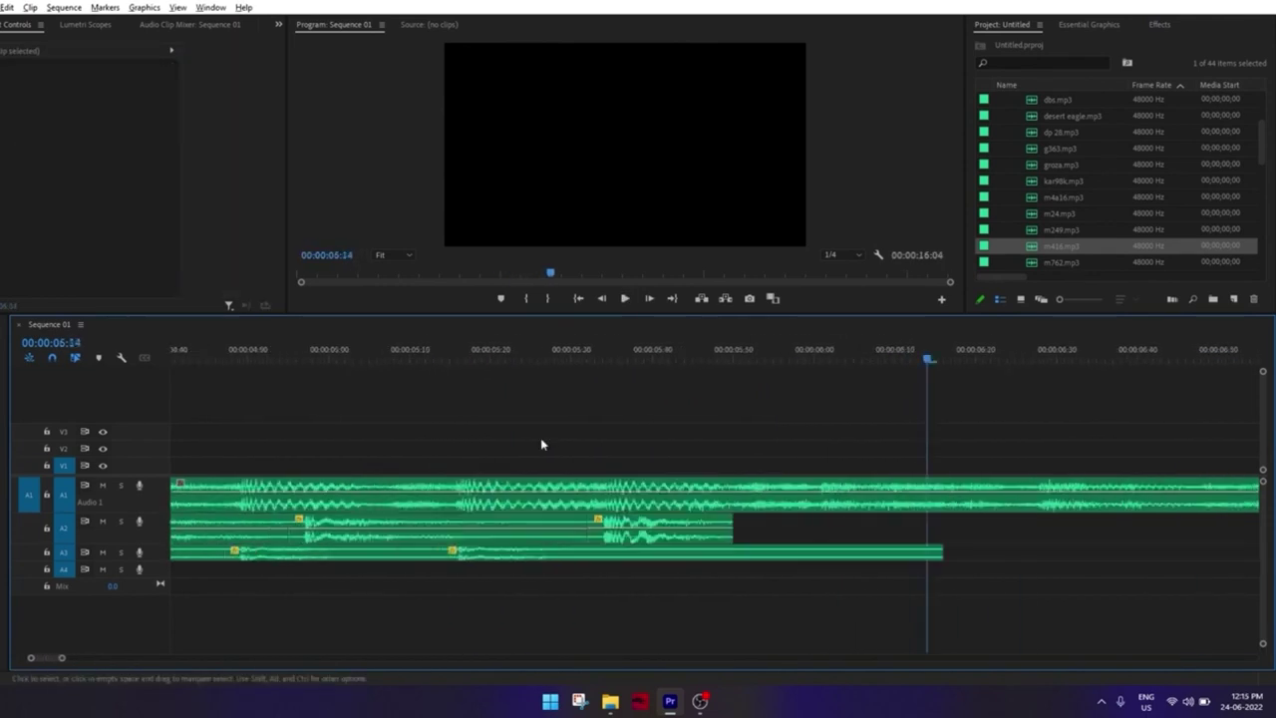
{"action": "key", "text": "space"}
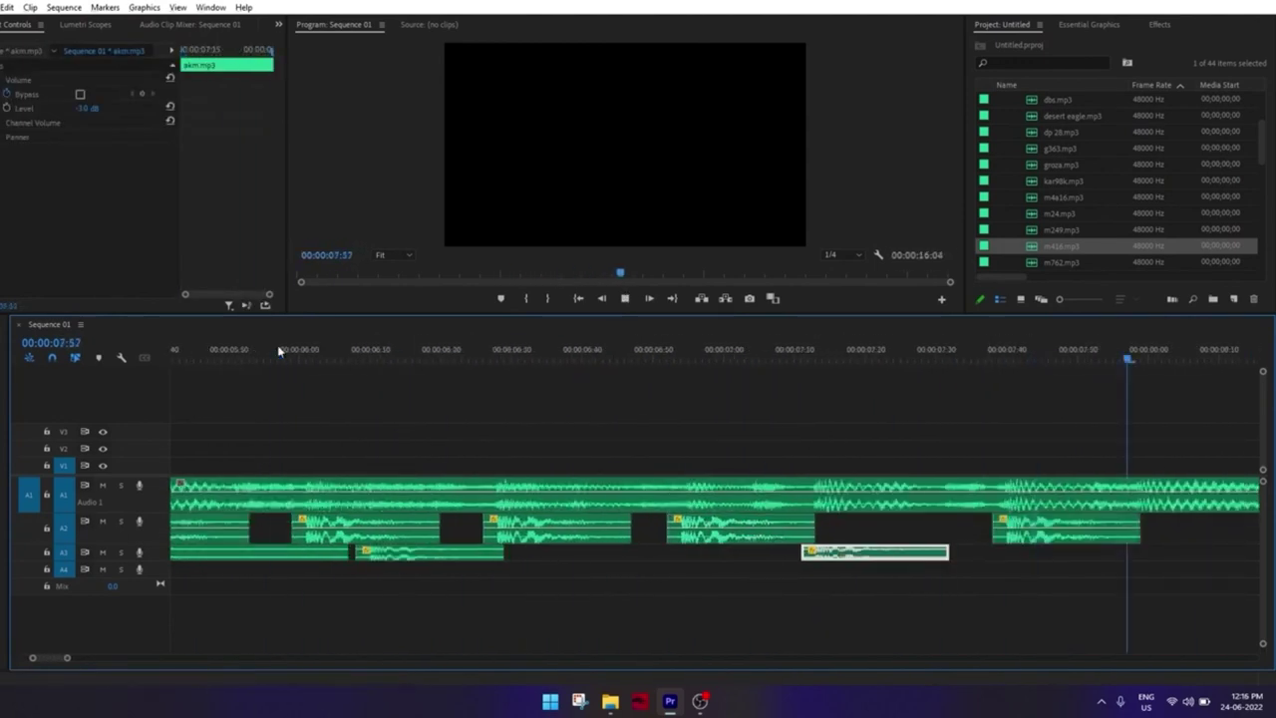
{"action": "left_click", "coordinate": [473, 351]}
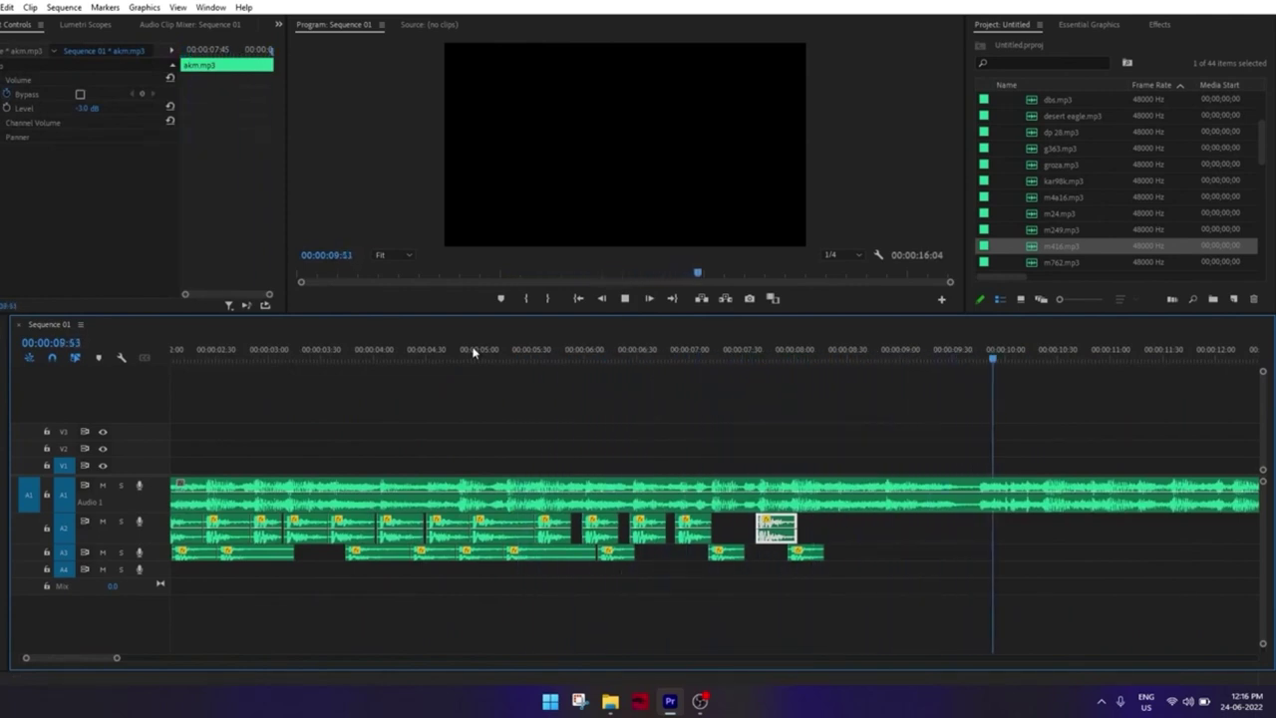
{"action": "left_click", "coordinate": [474, 351]}
{"action": "scroll", "coordinate": [612, 396], "scroll_direction": "down", "scroll_amount": 1}
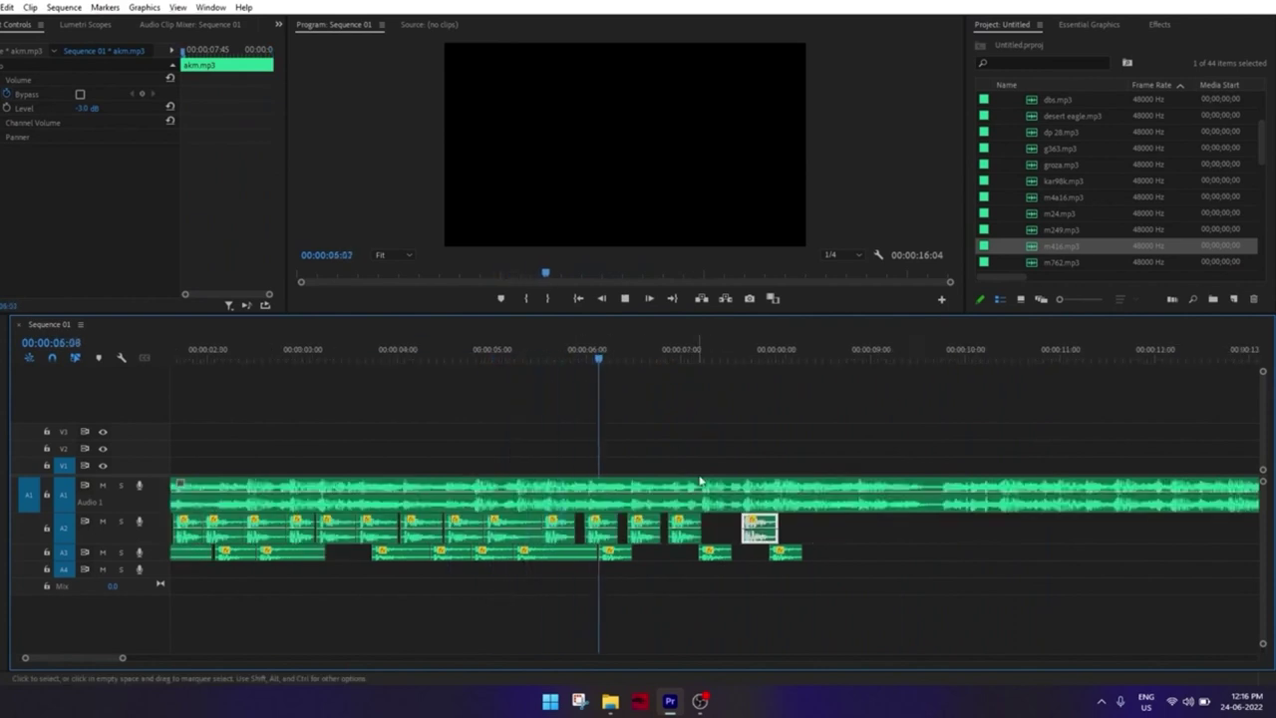
{"action": "left_click", "coordinate": [849, 536]}
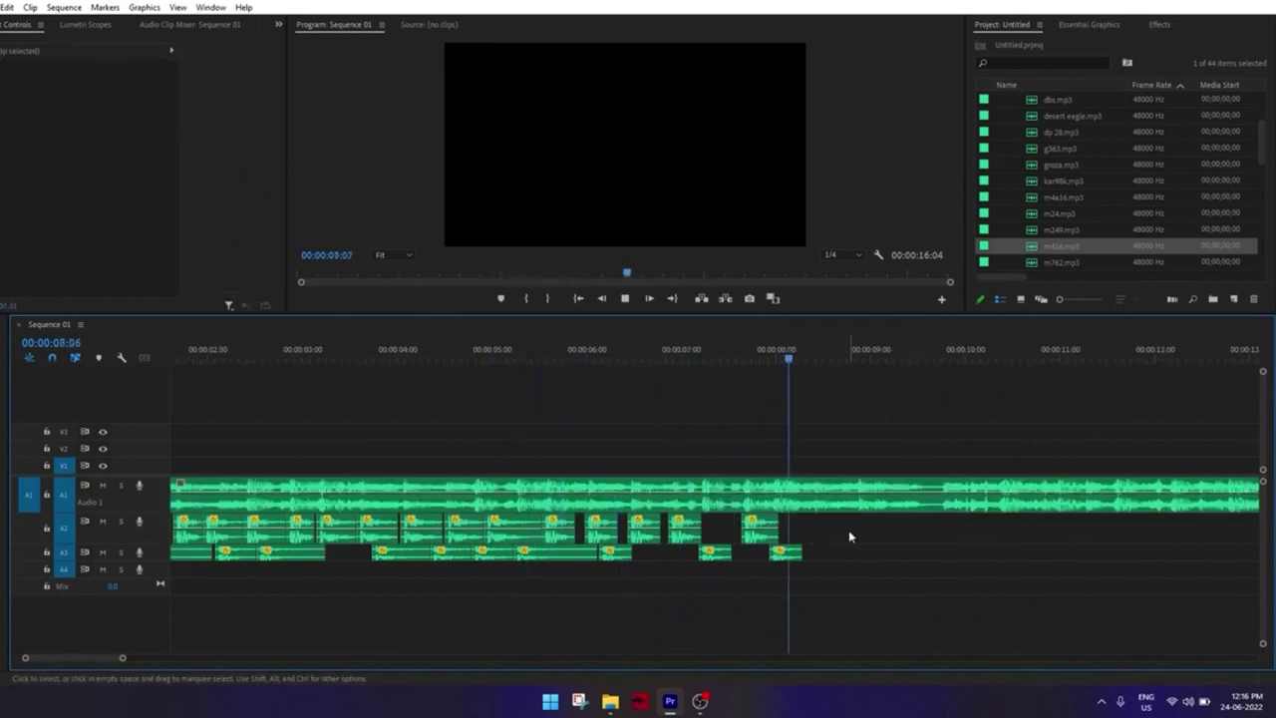
{"action": "scroll", "coordinate": [848, 534], "scroll_direction": "down", "scroll_amount": 2}
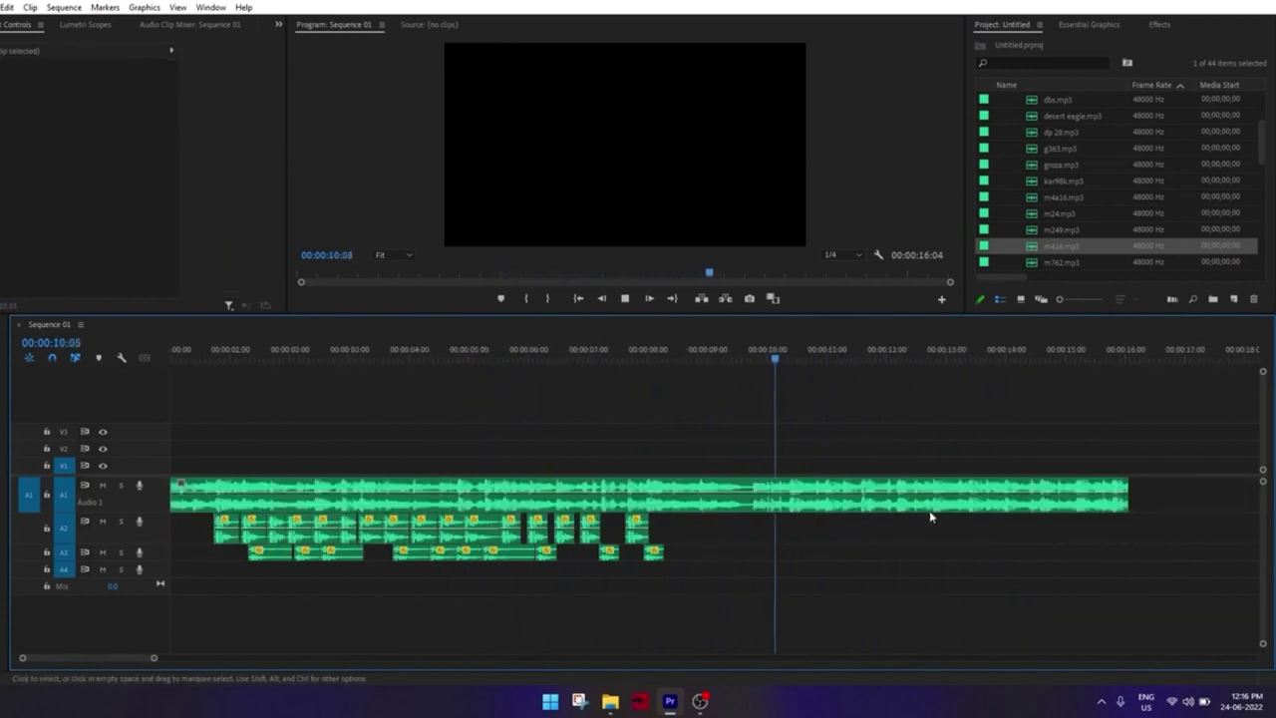
{"action": "key", "text": "space"}
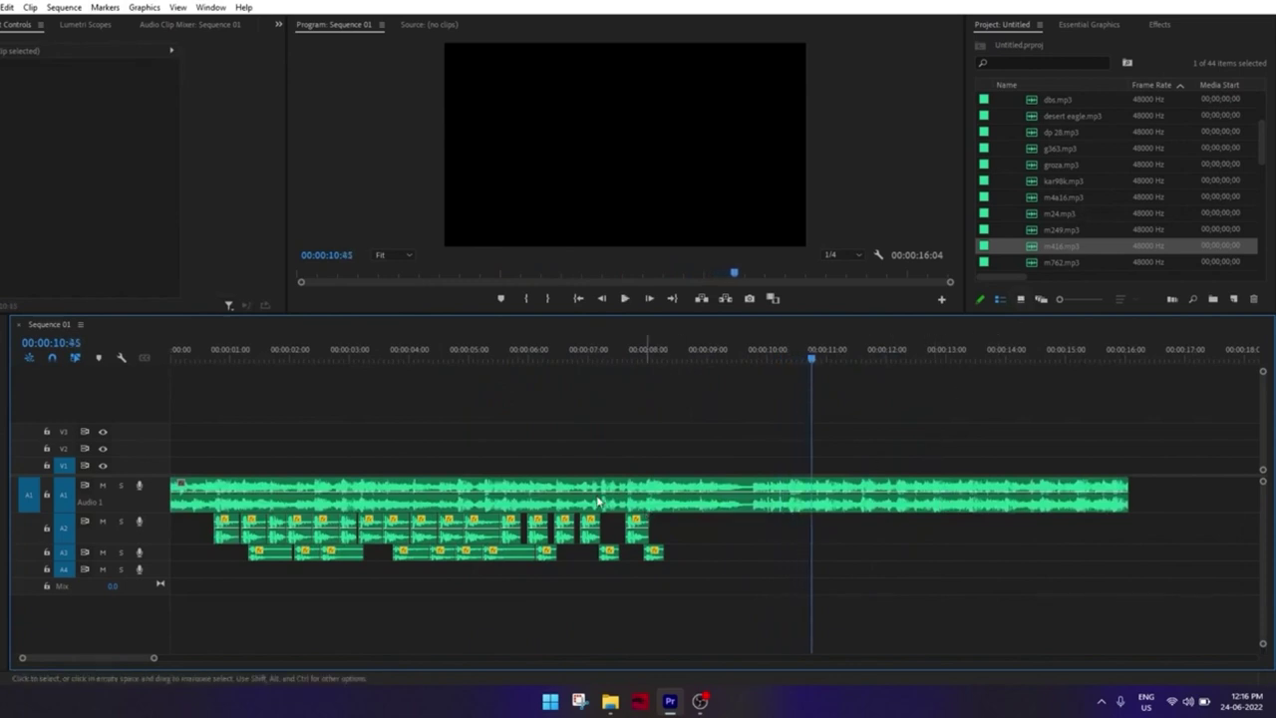
{"action": "scroll", "coordinate": [1059, 160], "scroll_direction": "up", "scroll_amount": 3}
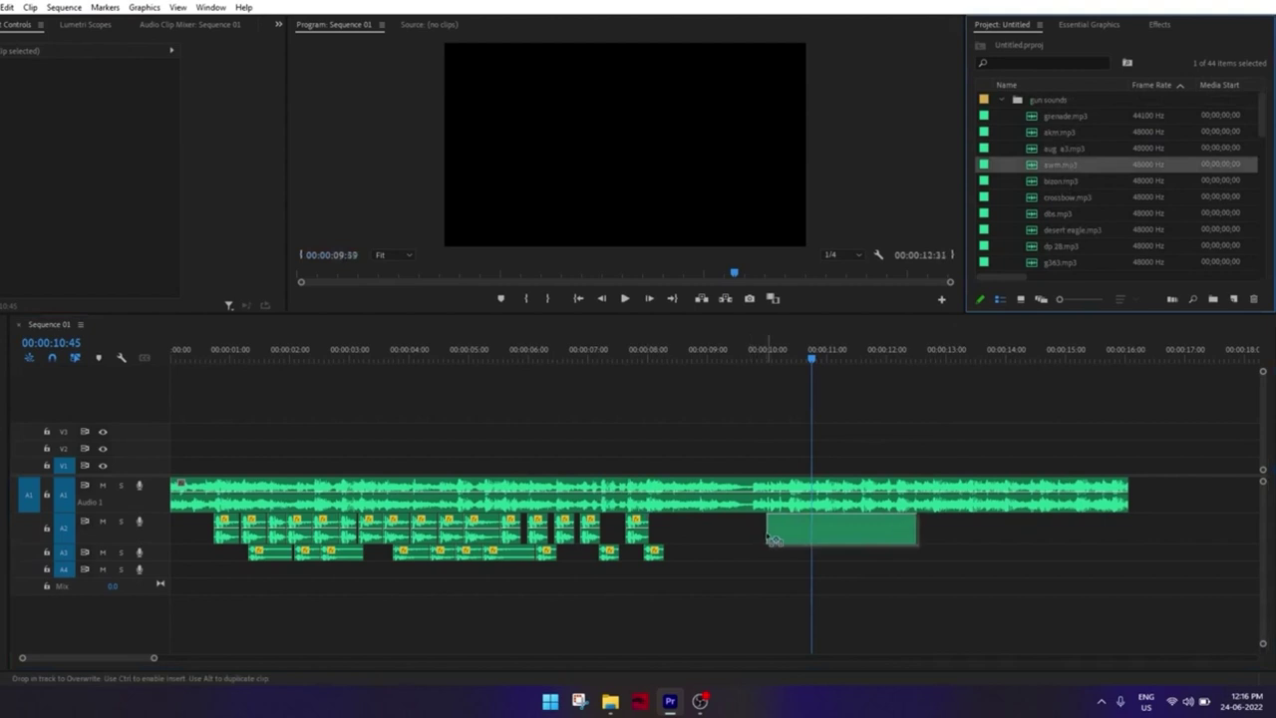
Place awm.mp3 on A2 near 10 seconds, nudge it one frame earlier and replay around it
{"action": "left_click_drag", "start_coordinate": [1067, 166], "coordinate": [790, 544]}
{"action": "scroll", "coordinate": [790, 544], "scroll_direction": "up", "scroll_amount": 2}
{"action": "scroll", "coordinate": [791, 543], "scroll_direction": "up", "scroll_amount": 2}
{"action": "scroll", "coordinate": [791, 544], "scroll_direction": "up", "scroll_amount": 2}
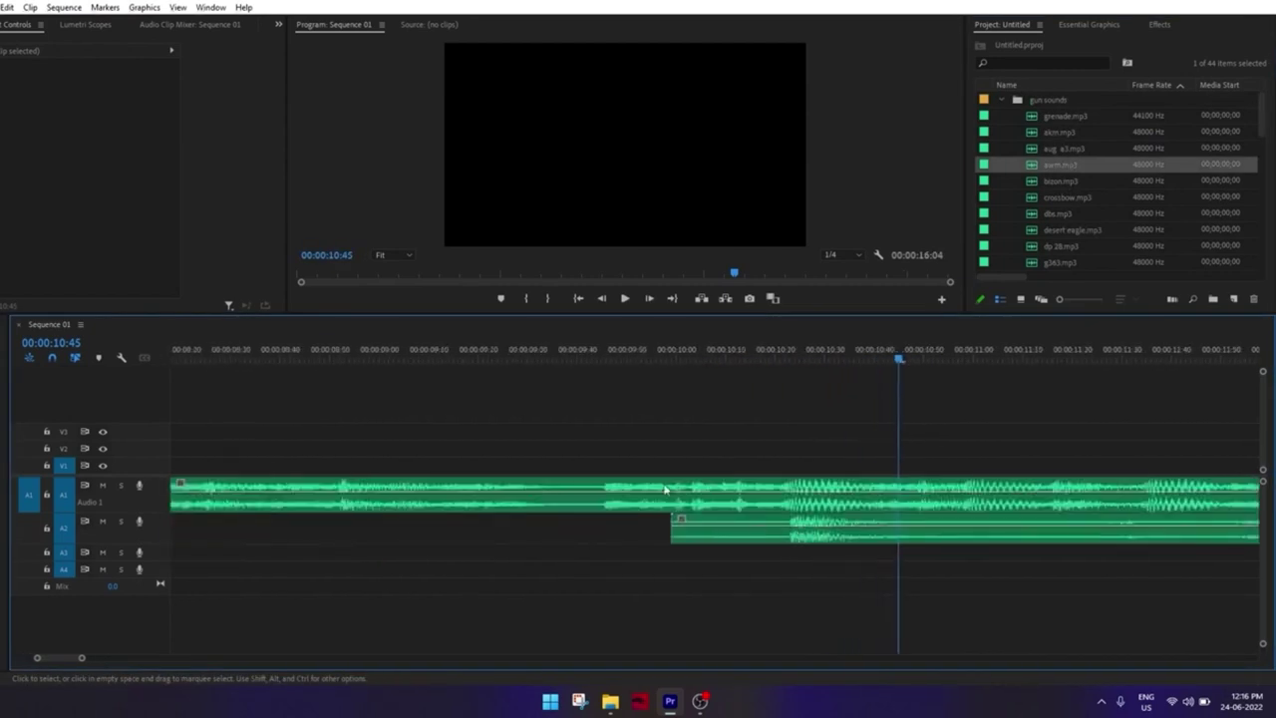
{"action": "left_click", "coordinate": [553, 366]}
{"action": "key", "text": "space"}
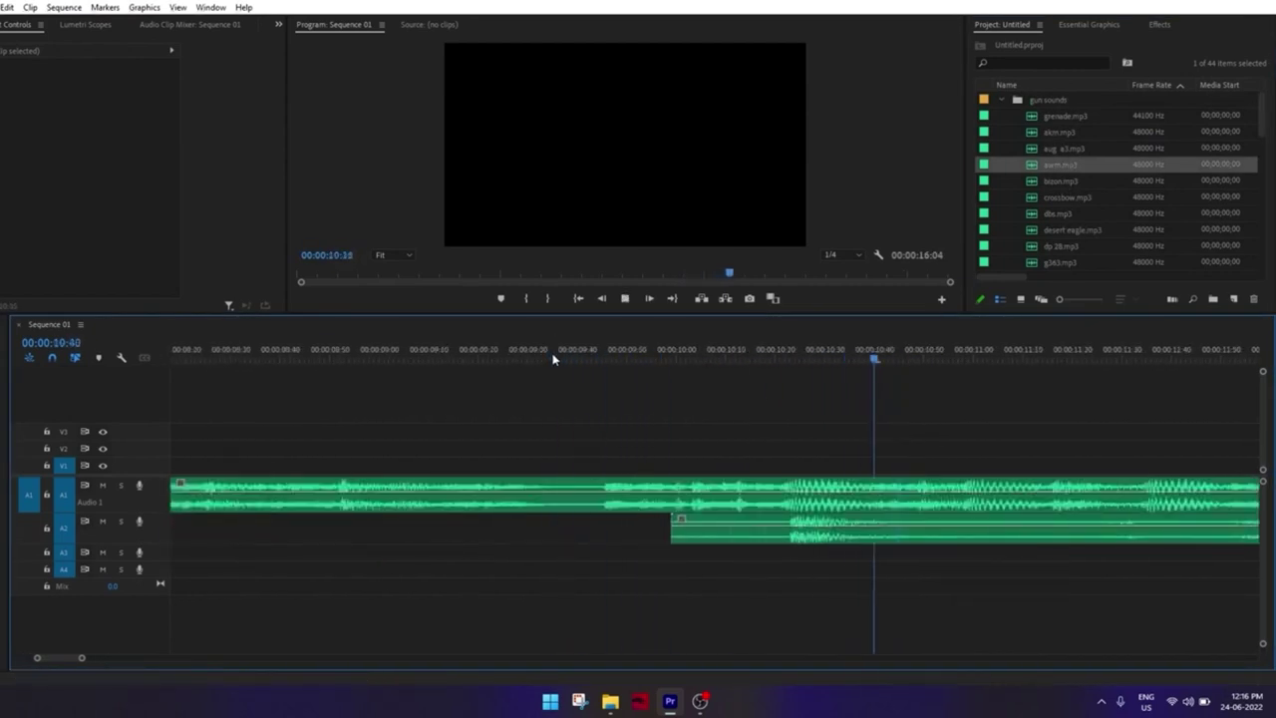
{"action": "left_click", "coordinate": [553, 359]}
{"action": "scroll", "coordinate": [798, 459], "scroll_direction": "up", "scroll_amount": 3}
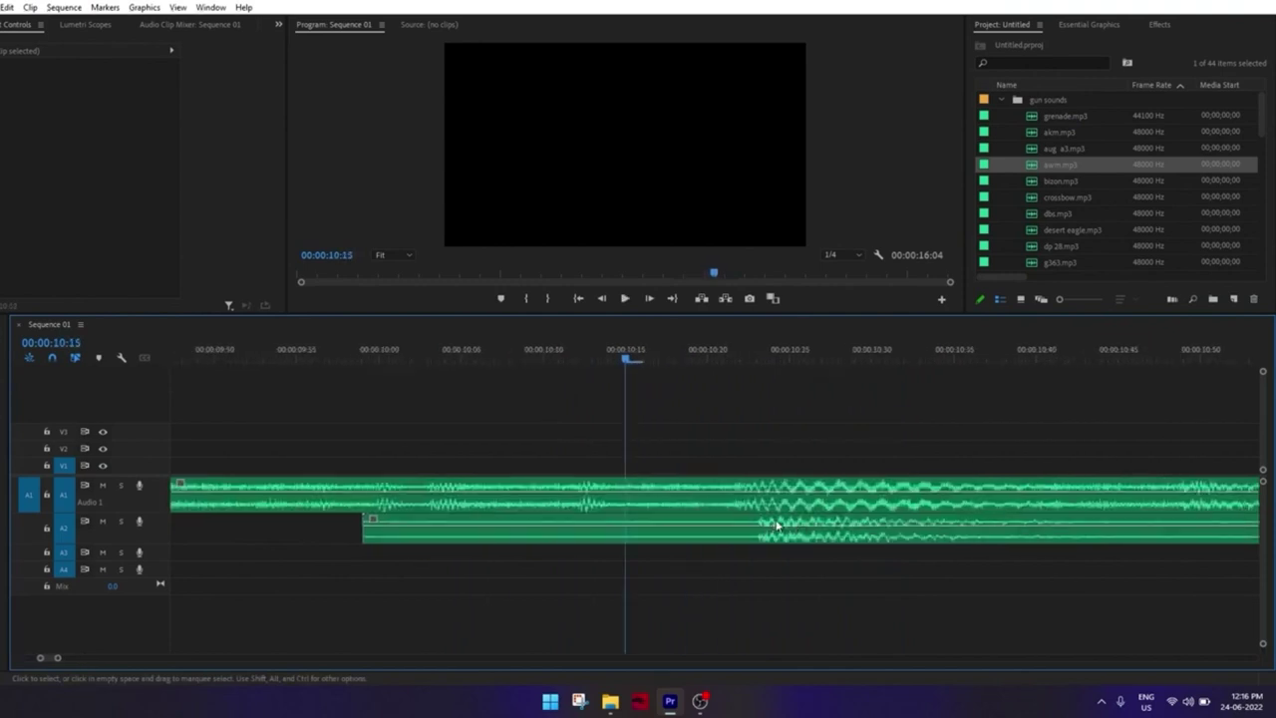
{"action": "left_click_drag", "start_coordinate": [773, 526], "coordinate": [766, 524]}
{"action": "left_click", "coordinate": [333, 353]}
{"action": "key", "text": "space"}
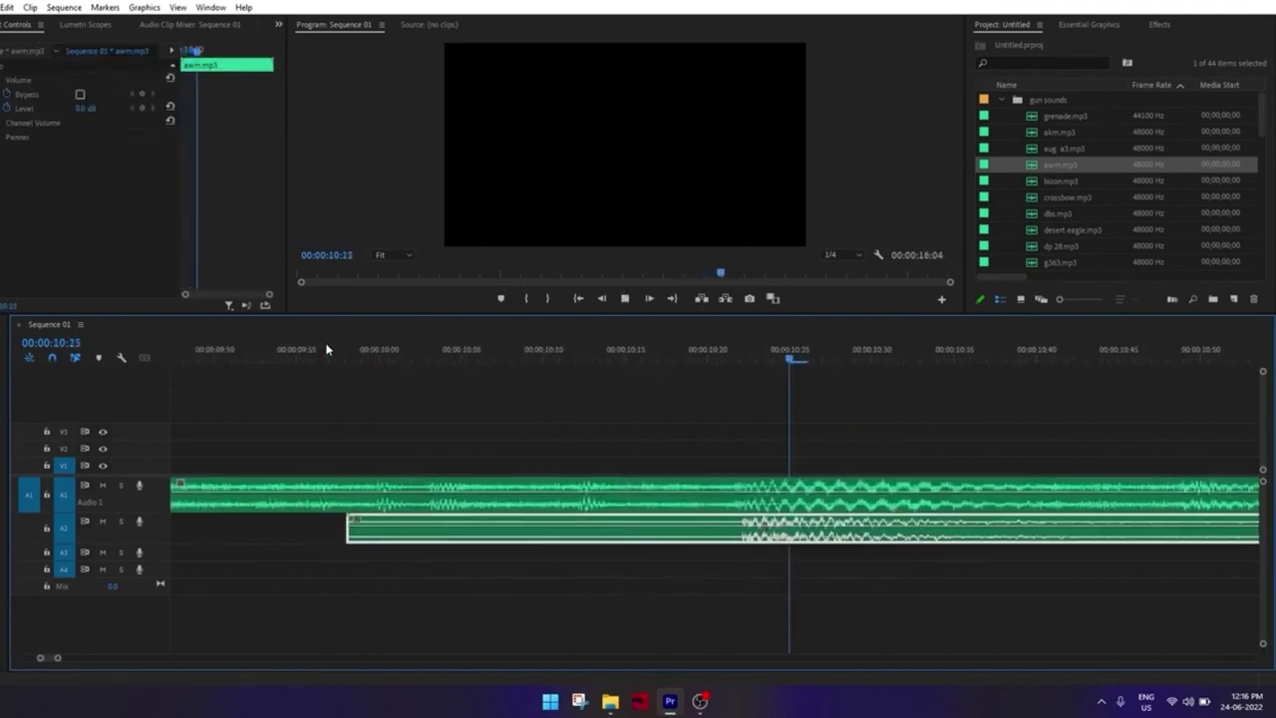
{"action": "left_click", "coordinate": [327, 351]}
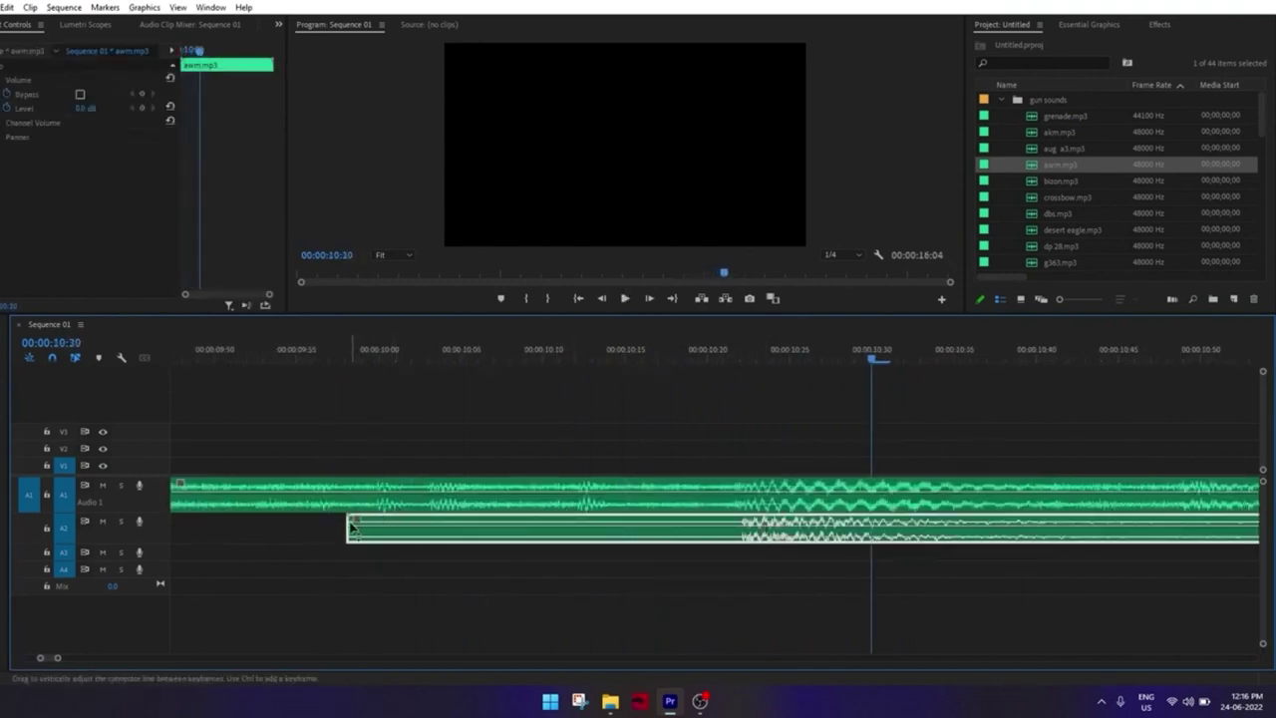
Trim awm.mp3's start up to the shot and its end back to 11 seconds
{"action": "left_click_drag", "start_coordinate": [351, 527], "coordinate": [720, 521]}
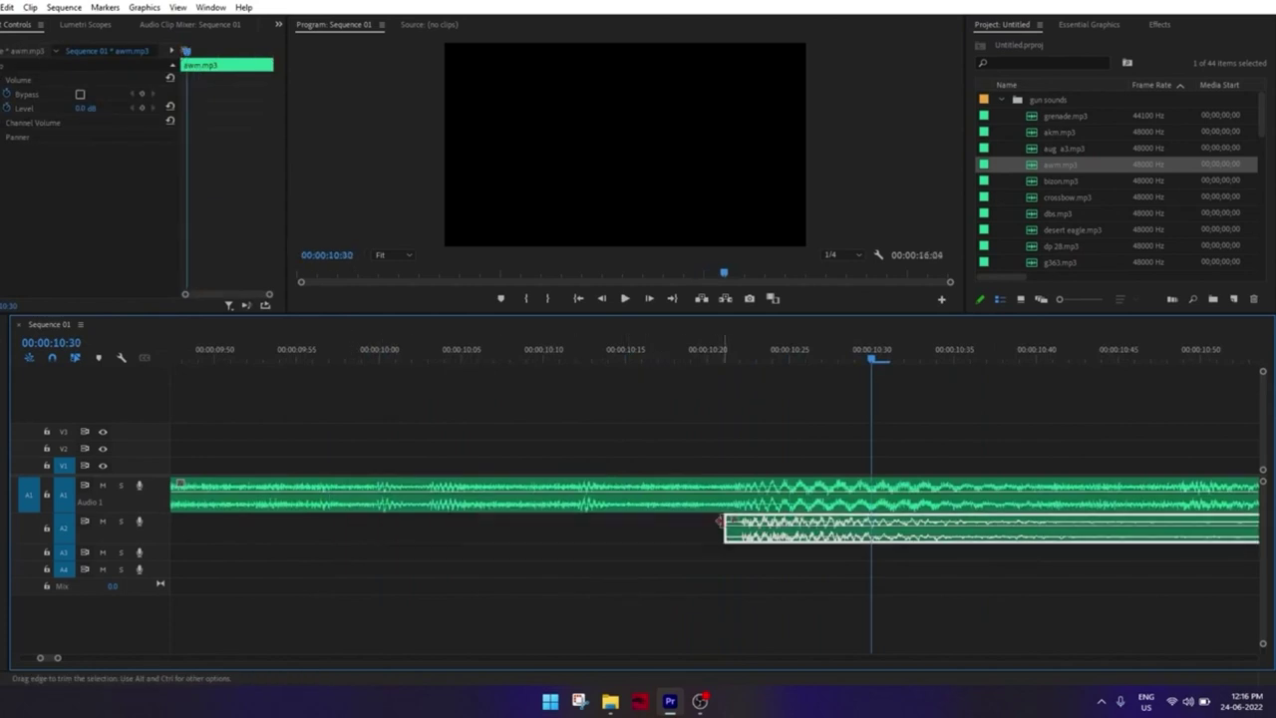
{"action": "scroll", "coordinate": [758, 443], "scroll_direction": "down", "scroll_amount": 3}
{"action": "left_click", "coordinate": [507, 356]}
{"action": "key", "text": "space"}
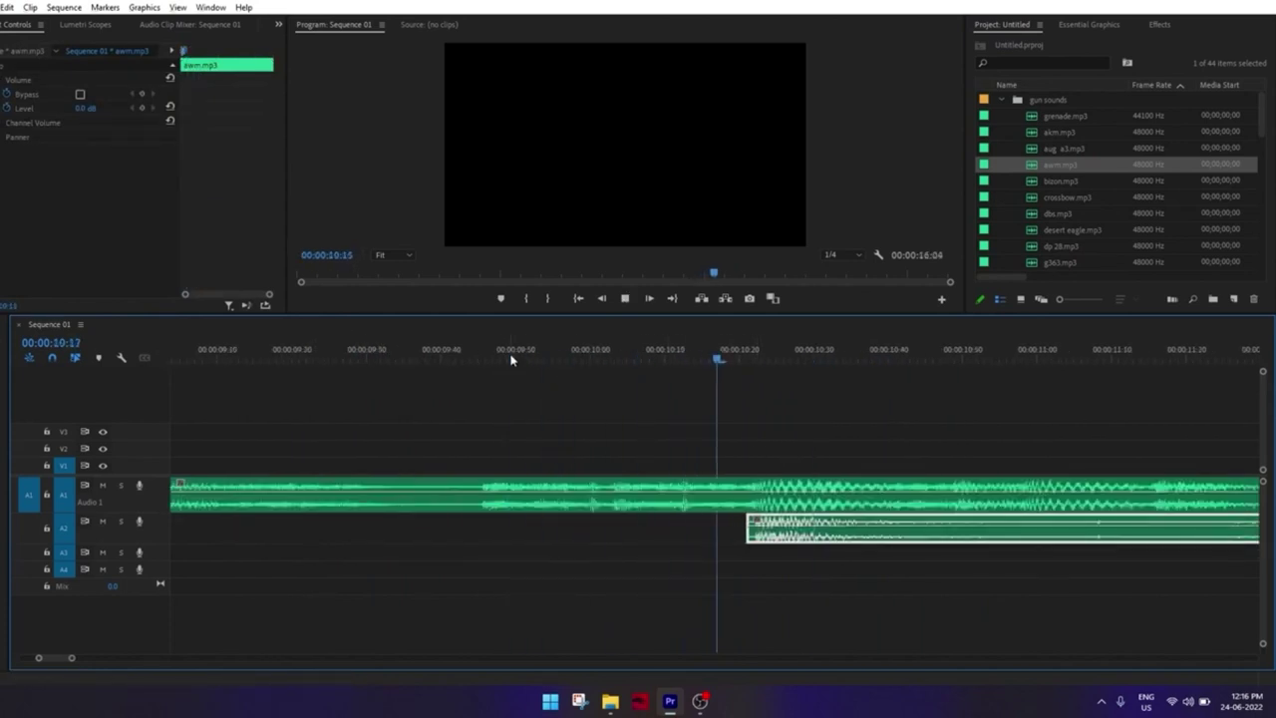
{"action": "scroll", "coordinate": [688, 429], "scroll_direction": "down", "scroll_amount": 3}
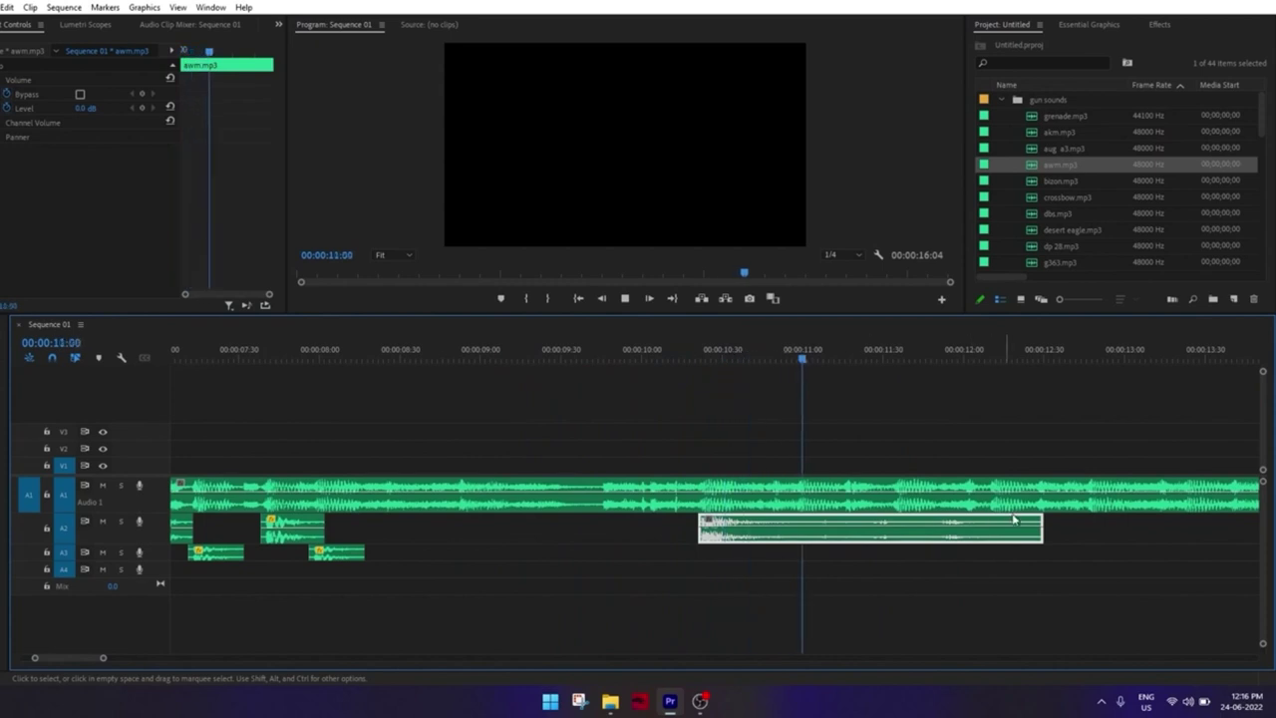
{"action": "left_click_drag", "start_coordinate": [1043, 522], "coordinate": [803, 523]}
{"action": "scroll", "coordinate": [519, 537], "scroll_direction": "down", "scroll_amount": 5}
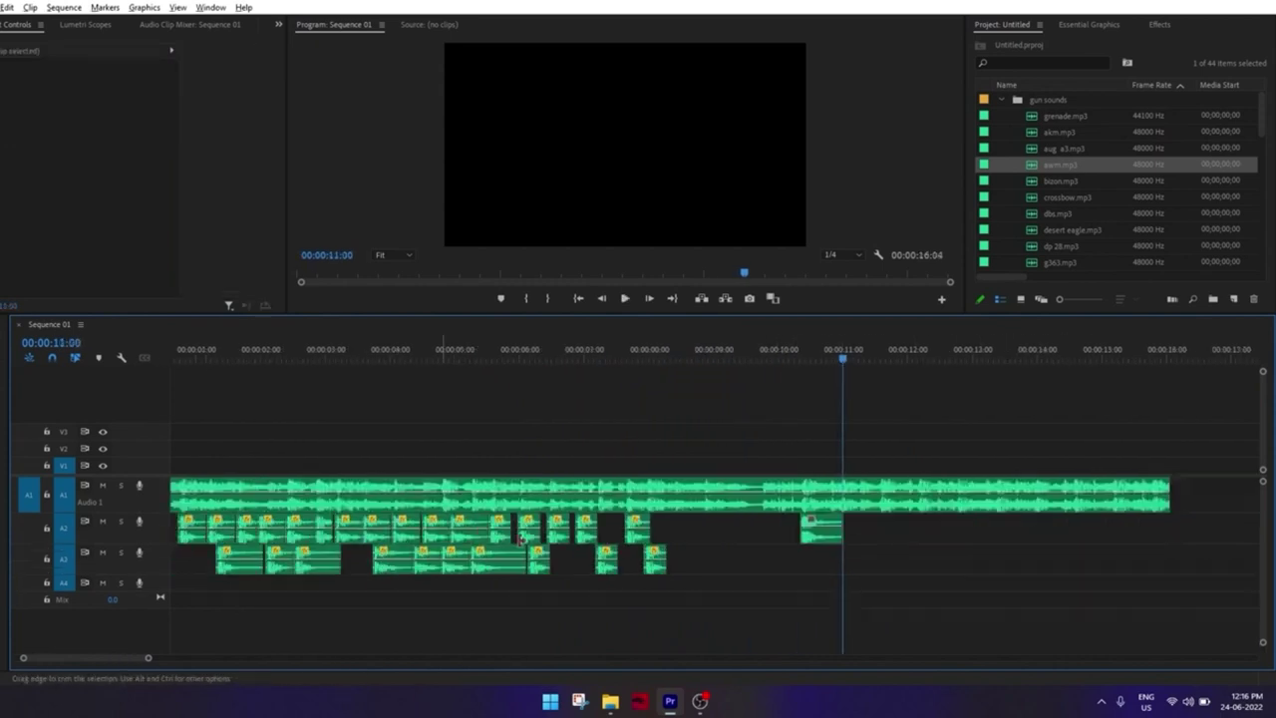
{"action": "left_click", "coordinate": [344, 349]}
{"action": "scroll", "coordinate": [379, 398], "scroll_direction": "up", "scroll_amount": 1}
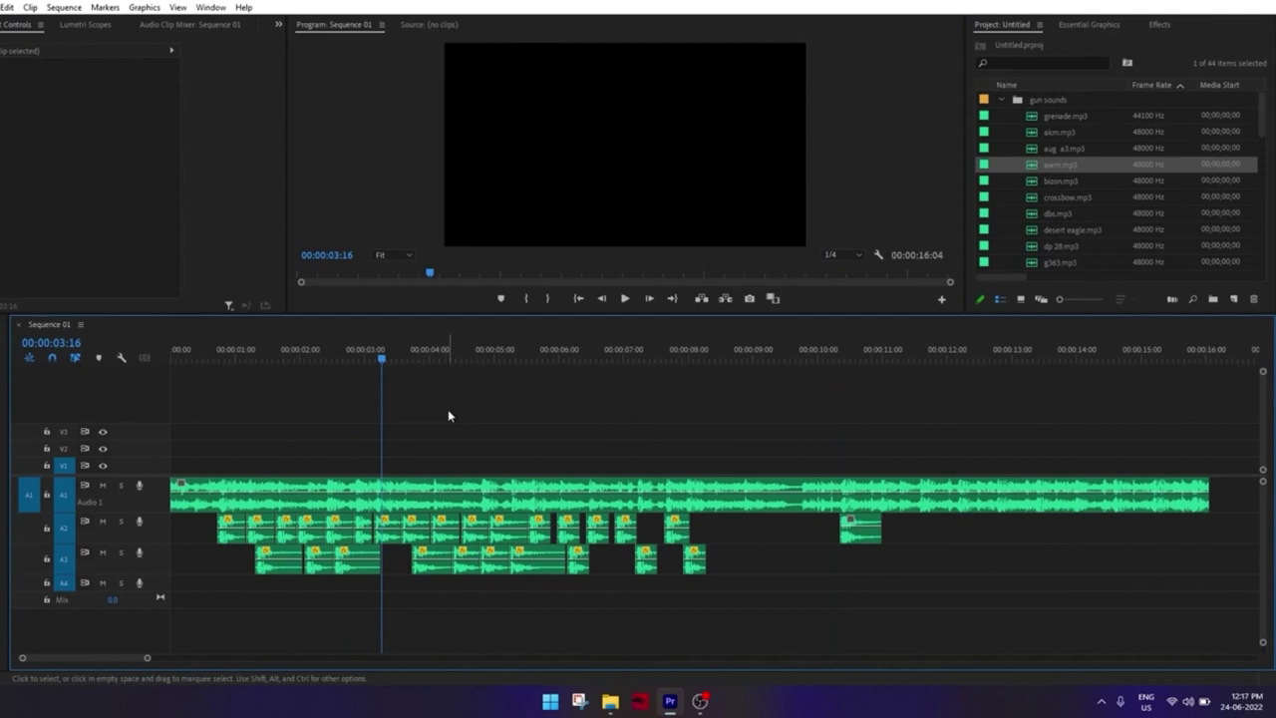
Play the whole sequence from the beginning, then stop
{"action": "key", "text": "Home"}
{"action": "key", "text": "space"}
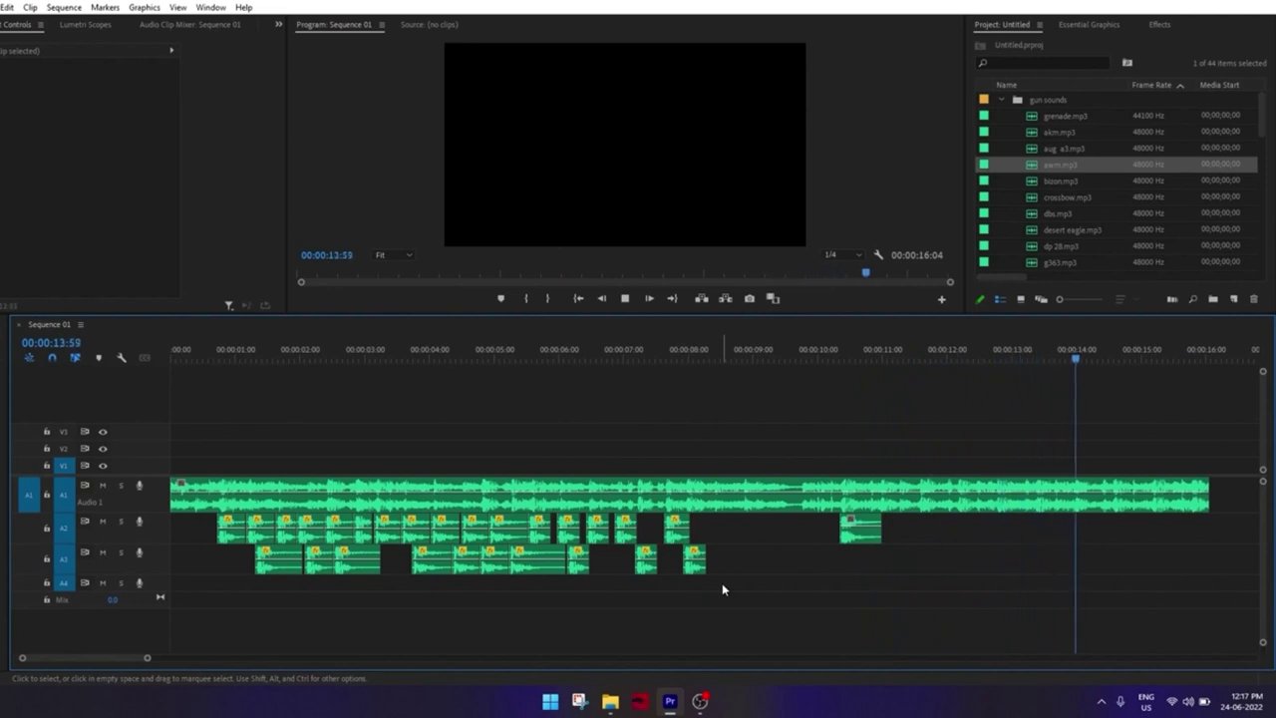
{"action": "key", "text": "space"}
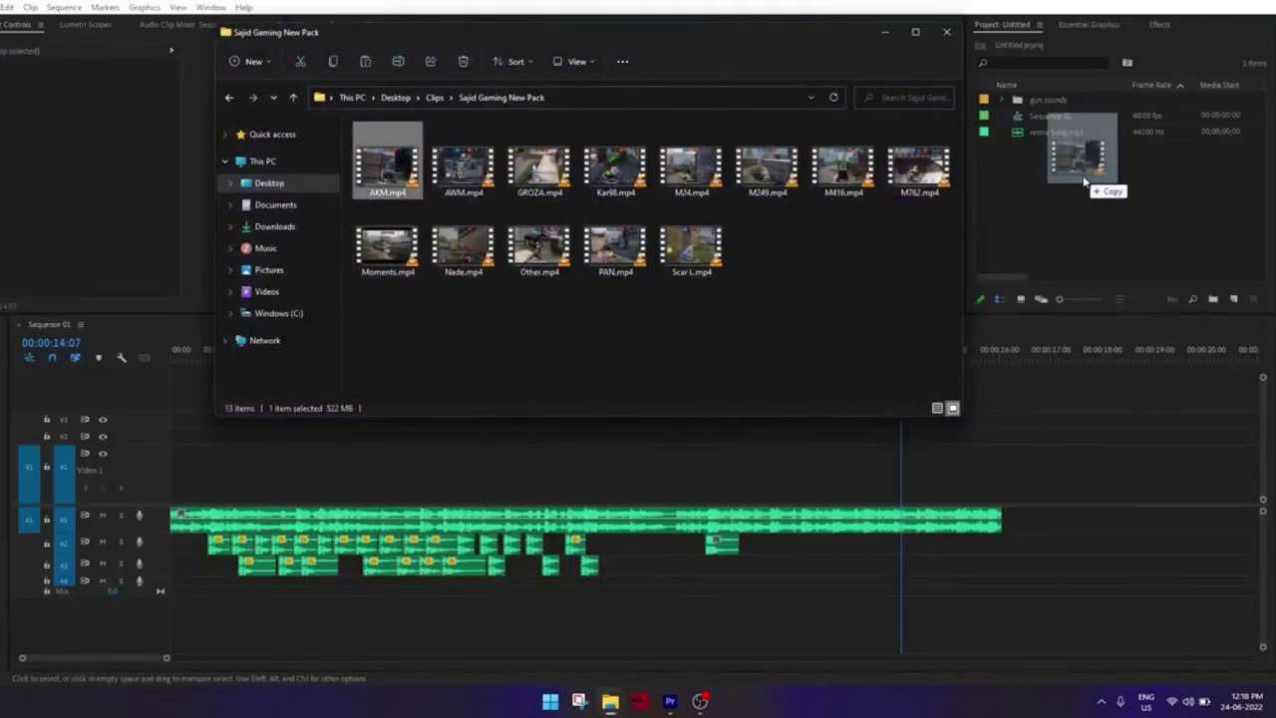
Import AKM.mp4, M416.mp4 and AWM.mp4 from Explorer, then return to the timeline at the AKM clip
{"action": "left_click_drag", "start_coordinate": [392, 171], "coordinate": [1057, 150]}
{"action": "left_click_drag", "start_coordinate": [843, 168], "coordinate": [1067, 200]}
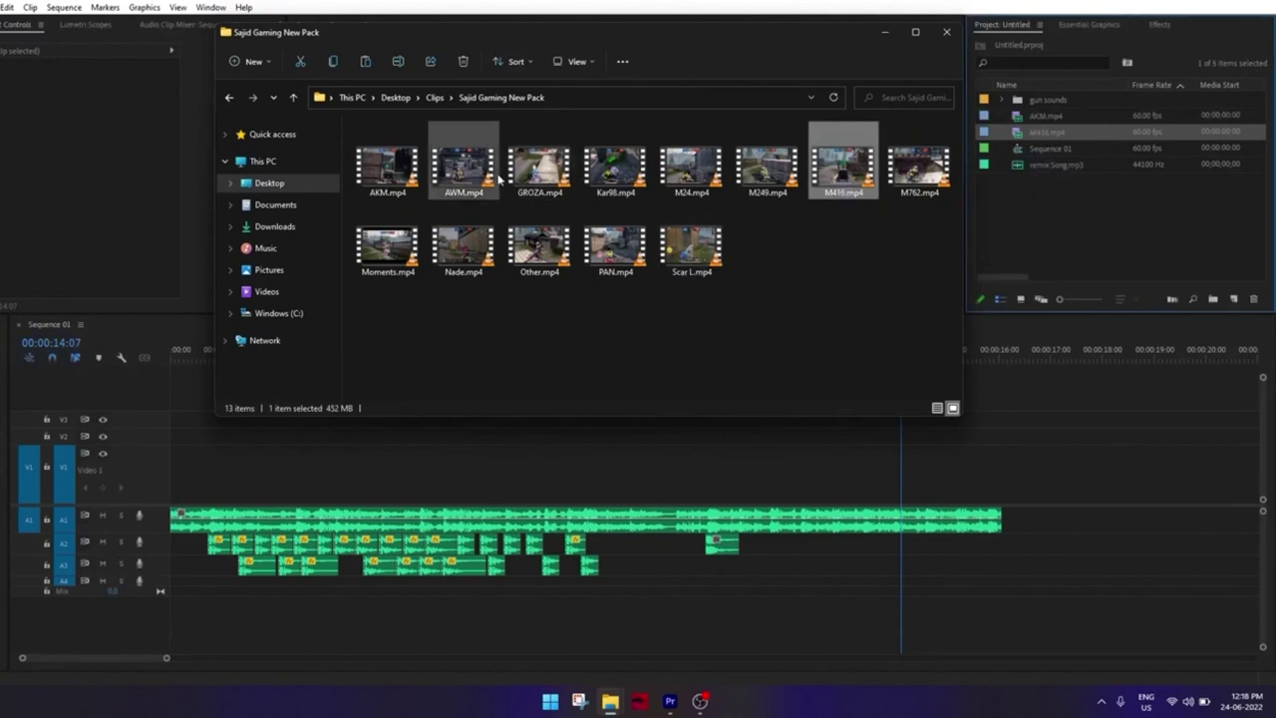
{"action": "left_click_drag", "start_coordinate": [481, 178], "coordinate": [1091, 227]}
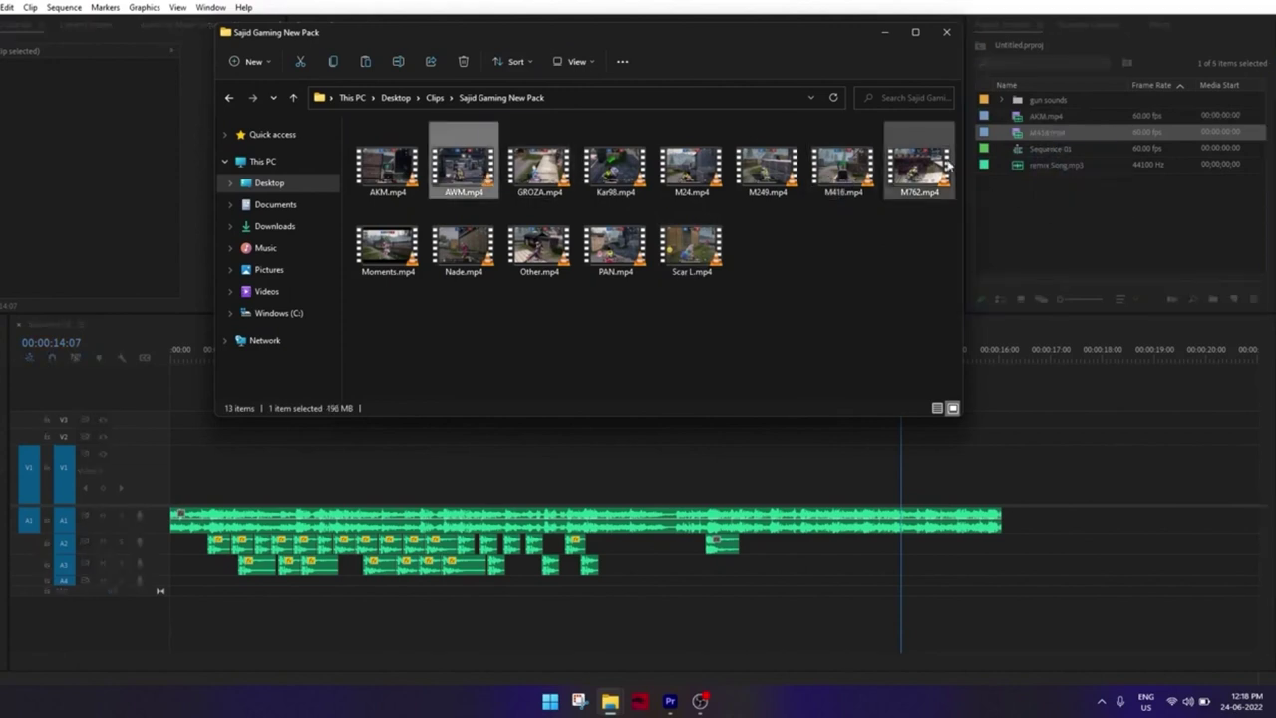
{"action": "left_click", "coordinate": [898, 33]}
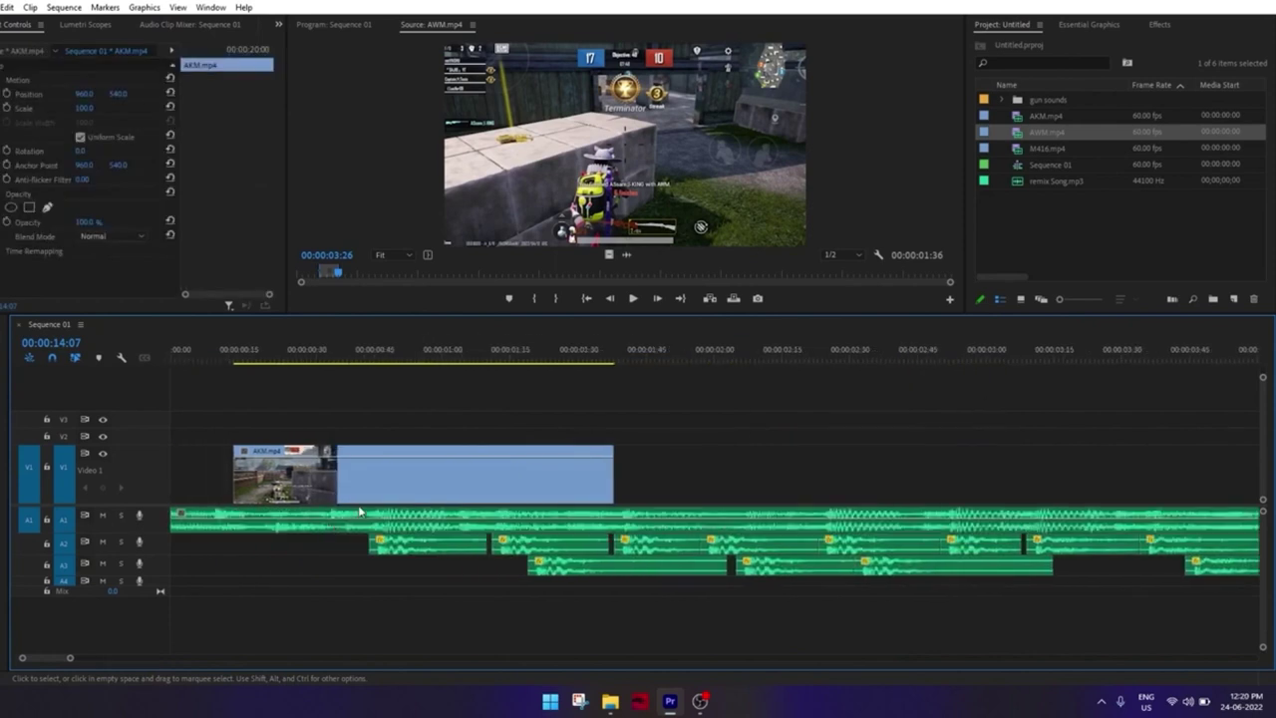
{"action": "left_click", "coordinate": [270, 351]}
Scrub through the start of the AKM footage and zoom the timeline in on it
{"action": "left_click", "coordinate": [382, 405]}
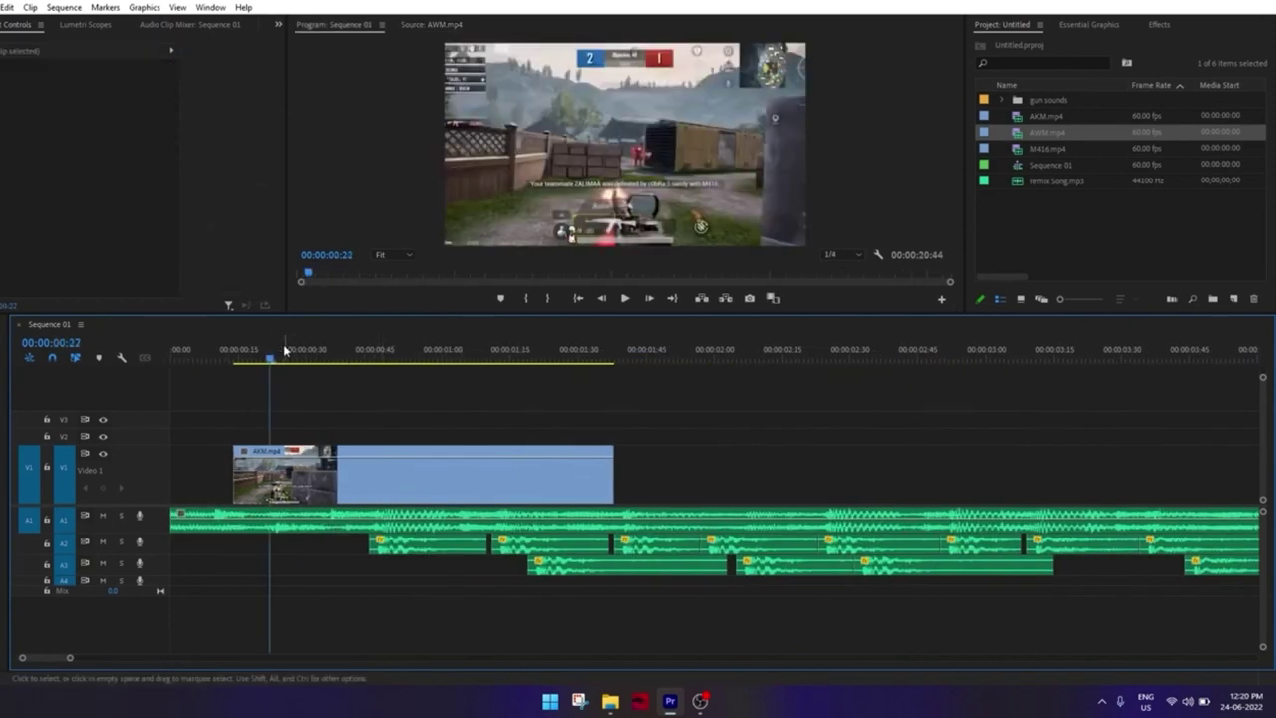
{"action": "mouse_move", "coordinate": [276, 353]}
{"action": "left_mouse_down"}
{"action": "mouse_move", "coordinate": [343, 361]}
{"action": "mouse_move", "coordinate": [226, 362]}
{"action": "left_mouse_up"}
{"action": "key", "text": "equal"}
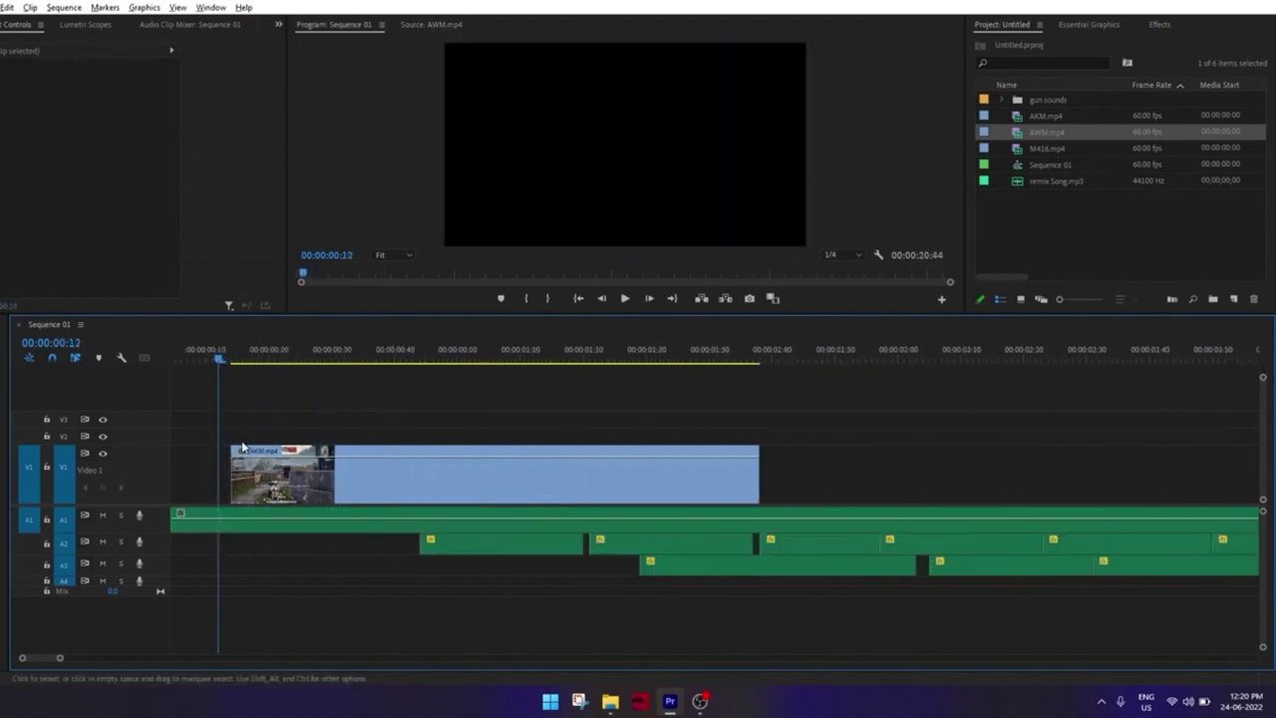
{"action": "key", "text": "equal"}
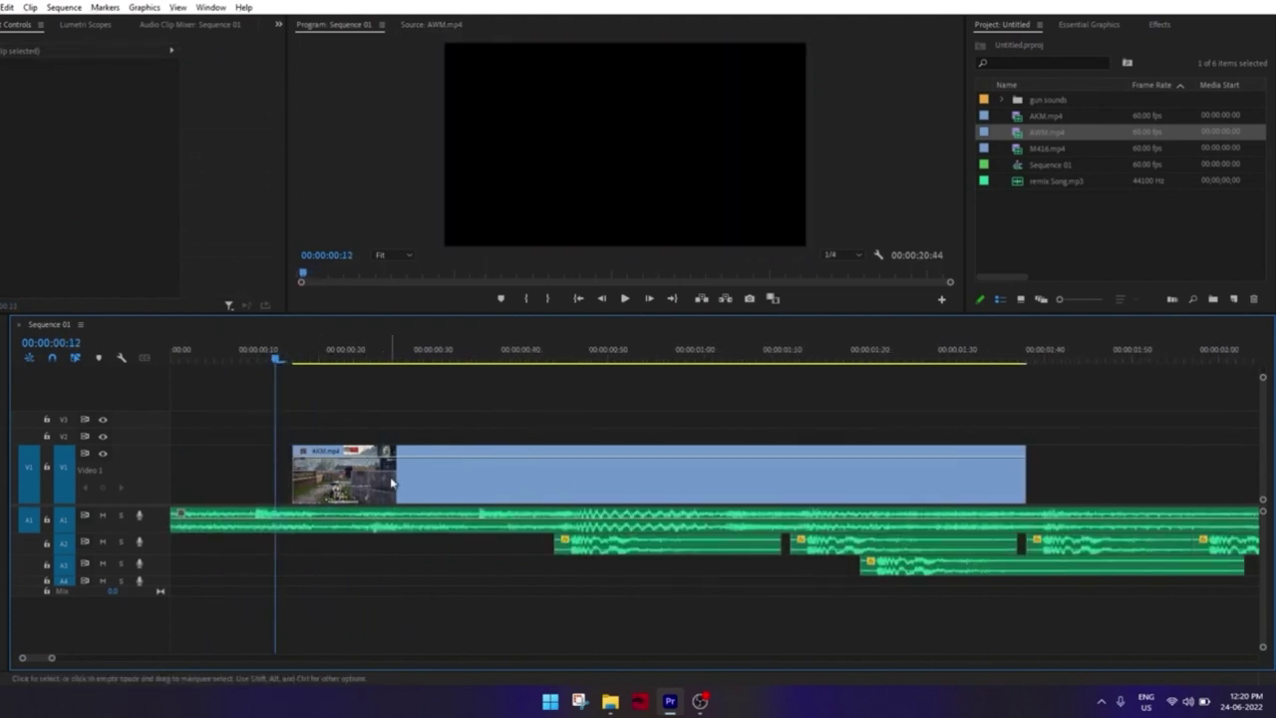
Show the AKM clip's Time Remapping > Speed keyframes, then park the playhead at 00:00:00:46
{"action": "left_click", "coordinate": [392, 483]}
{"action": "right_click", "coordinate": [436, 466]}
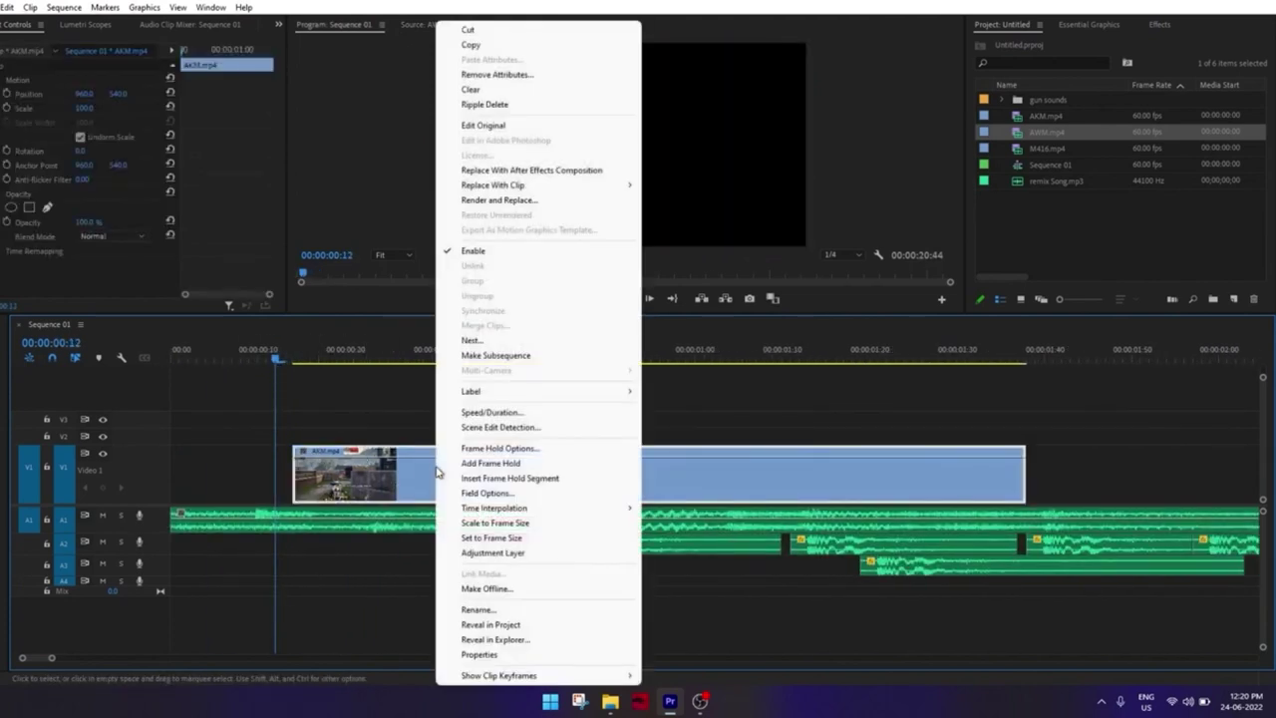
{"action": "mouse_move", "coordinate": [508, 678]}
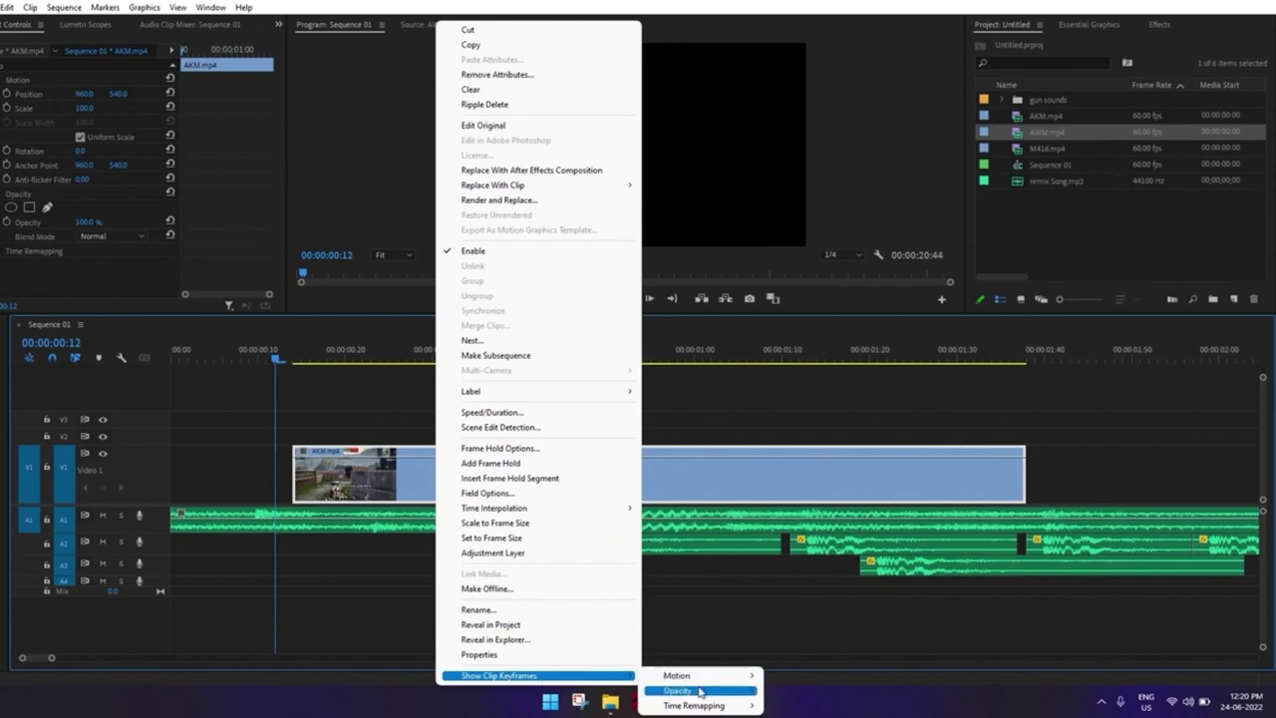
{"action": "mouse_move", "coordinate": [707, 707]}
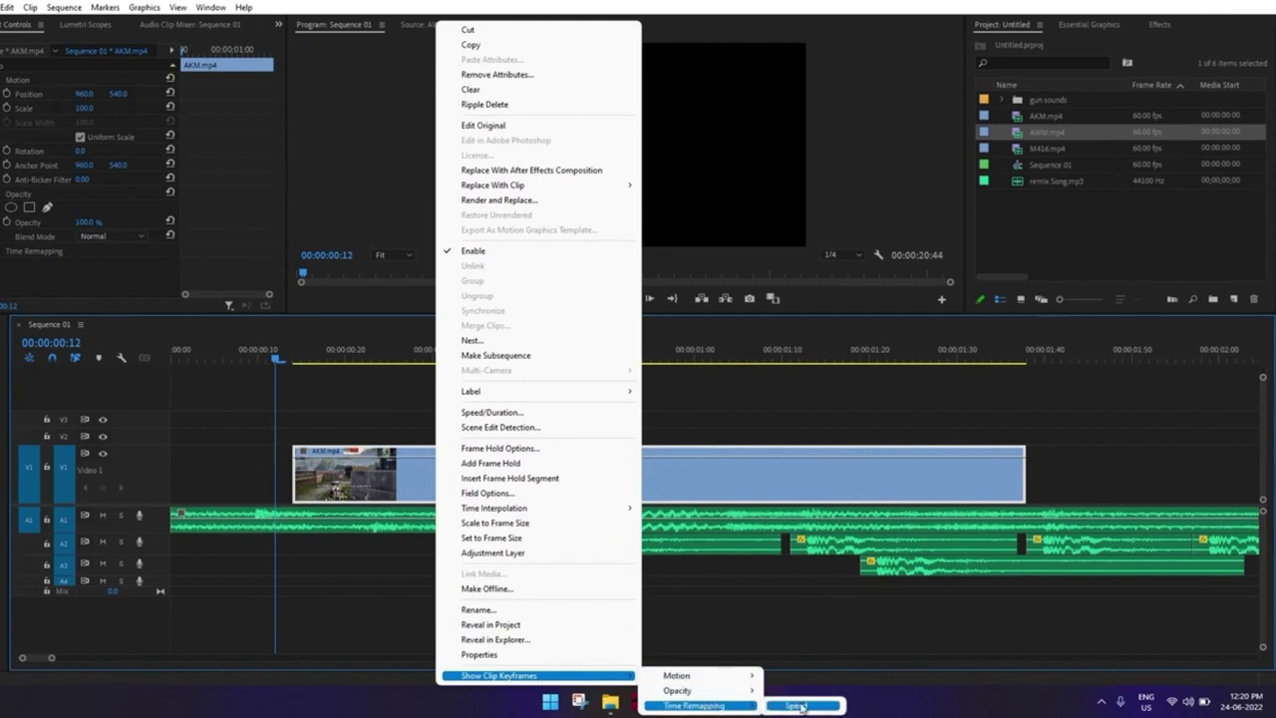
{"action": "left_click", "coordinate": [800, 706]}
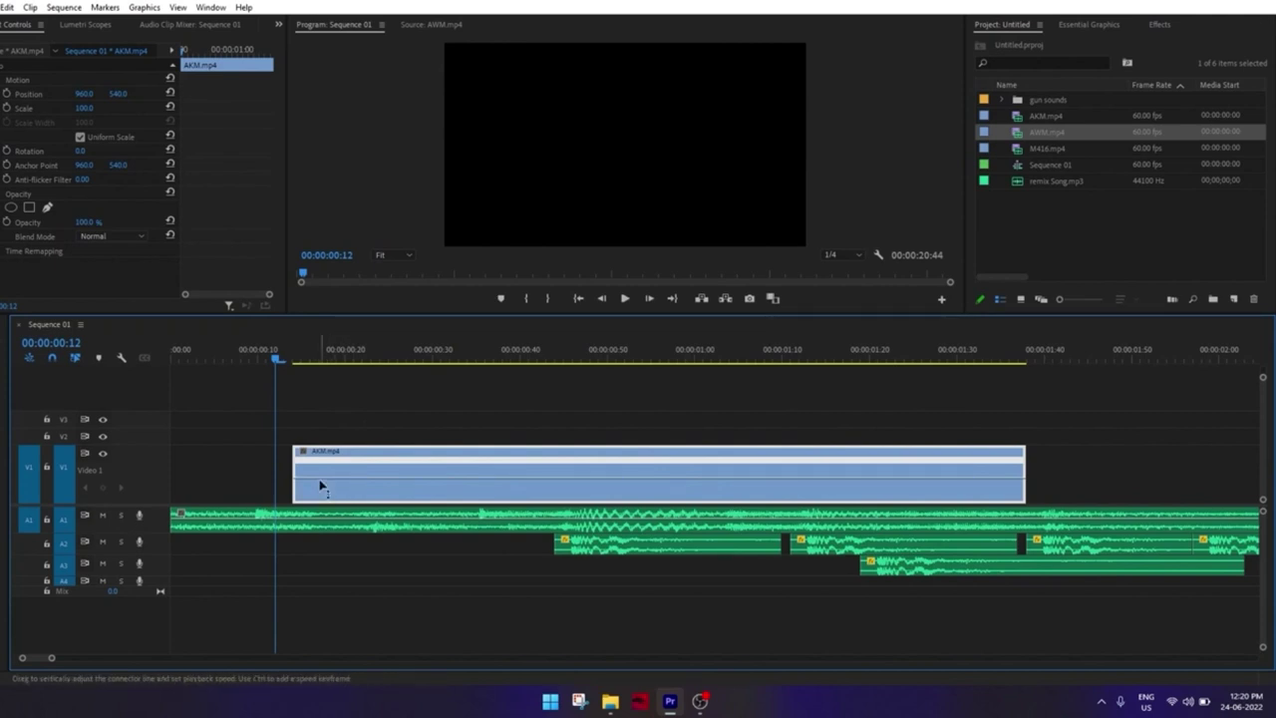
{"action": "left_click", "coordinate": [305, 387]}
{"action": "left_click", "coordinate": [574, 354]}
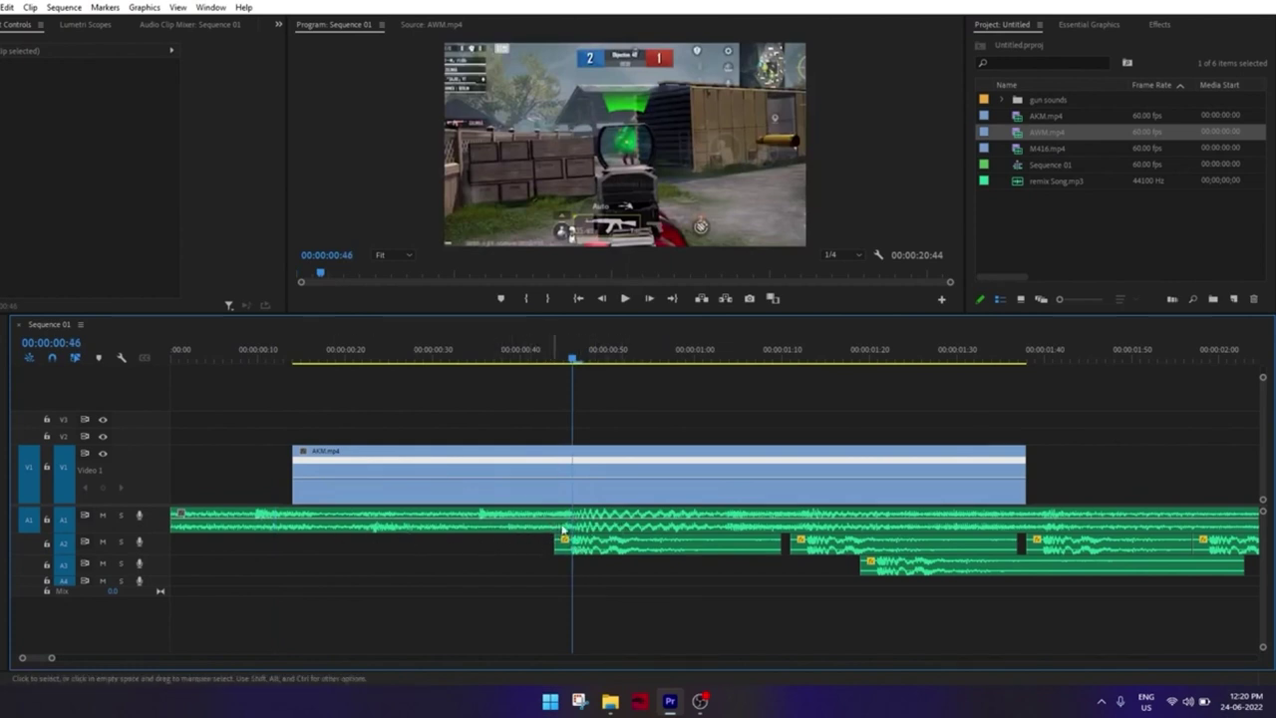
Park the playhead at 00:00:00:18 and mute audio tracks A1, A2 and A3
{"action": "key", "text": "equal"}
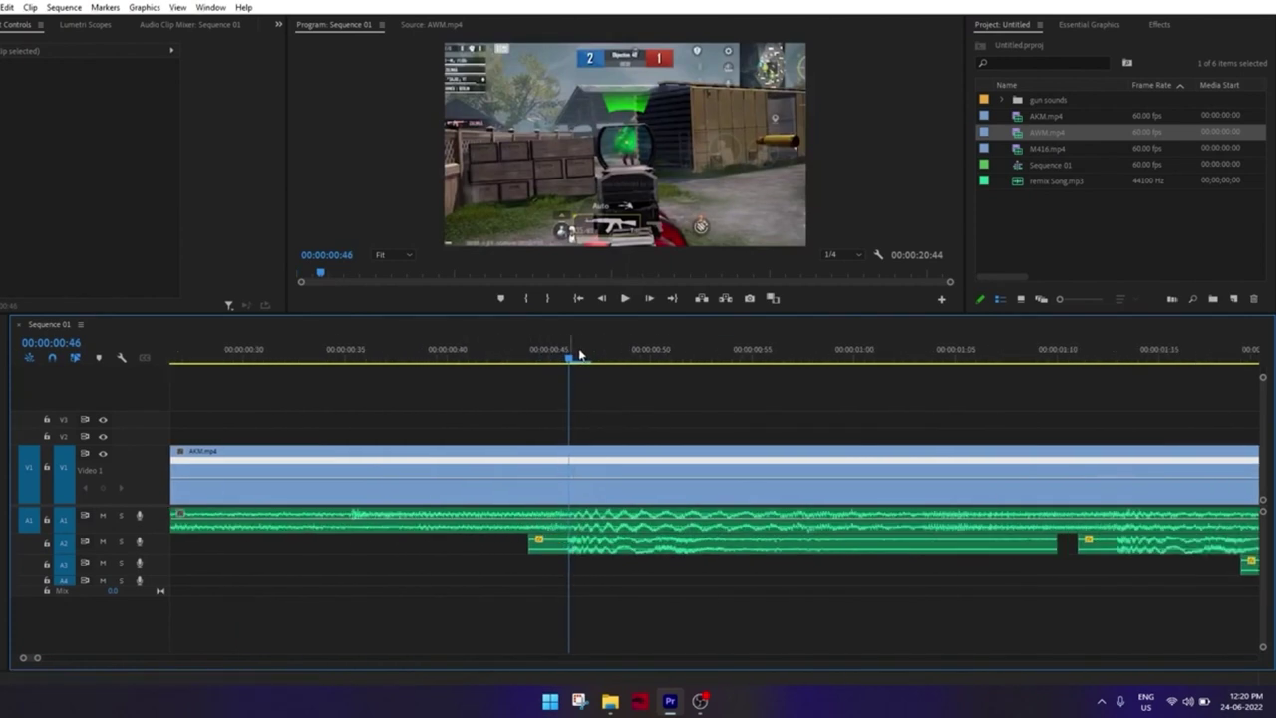
{"action": "left_click_drag", "start_coordinate": [584, 354], "coordinate": [595, 363]}
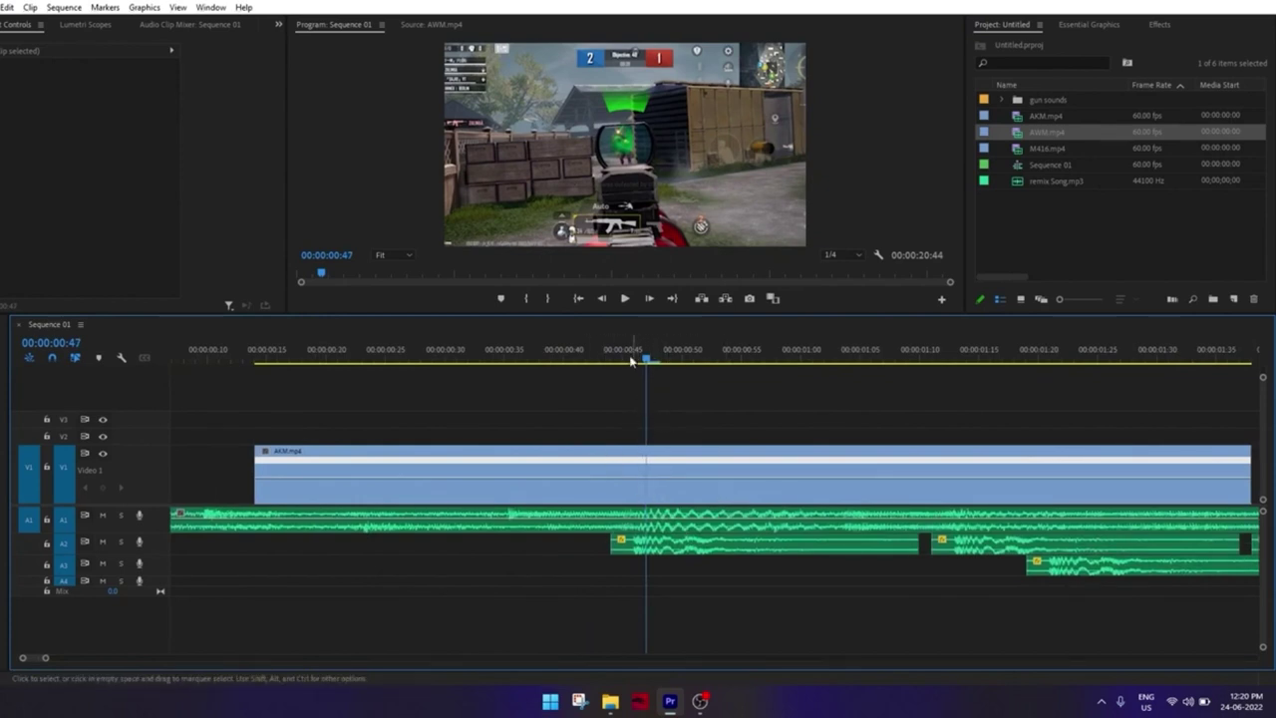
{"action": "left_click_drag", "start_coordinate": [645, 355], "coordinate": [302, 379]}
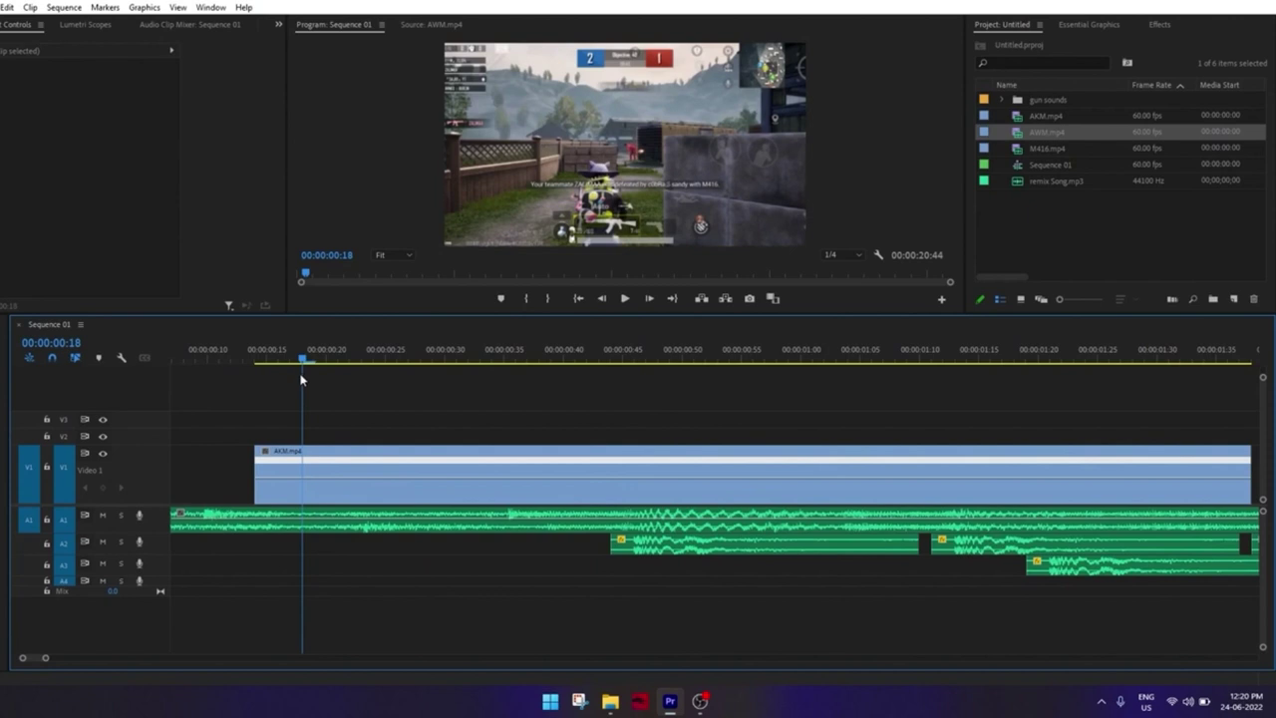
{"action": "left_click", "coordinate": [102, 515]}
{"action": "left_click", "coordinate": [102, 541]}
{"action": "left_click", "coordinate": [101, 563]}
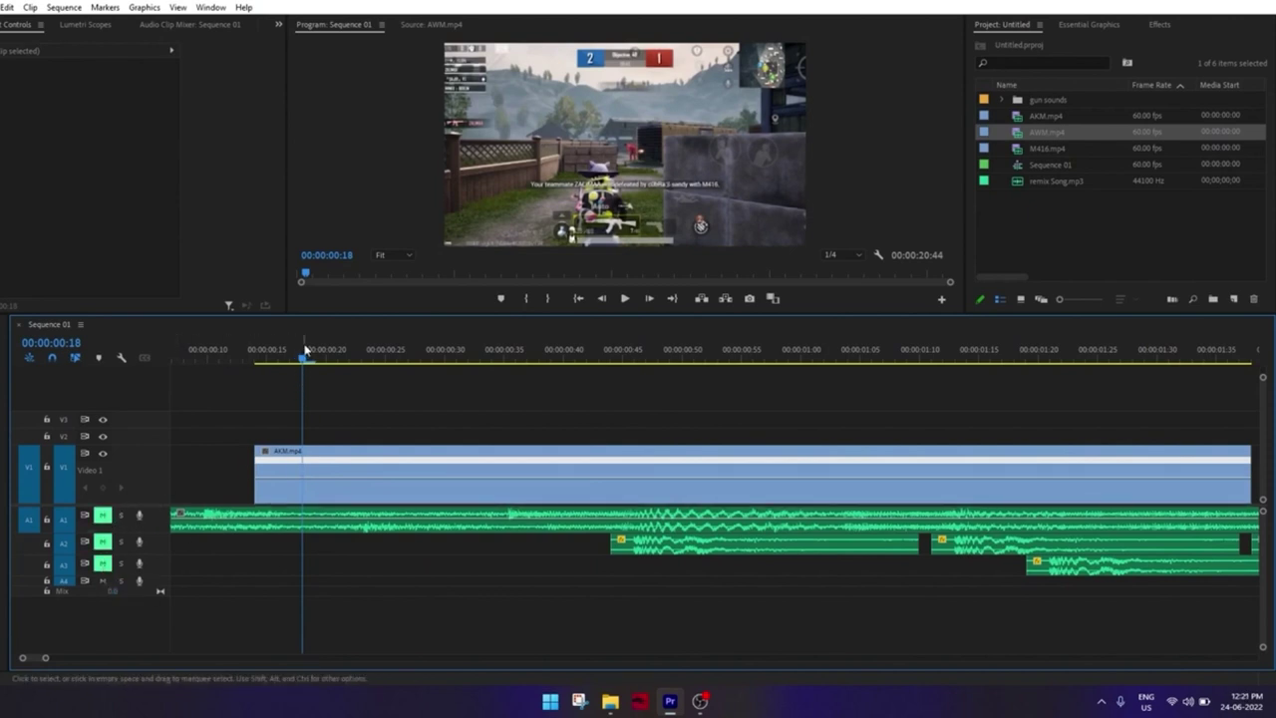
Shift AKM.mp4 slightly later and extend its head to start around 00:00:00:20
{"action": "left_click_drag", "start_coordinate": [305, 351], "coordinate": [280, 359]}
{"action": "mouse_move", "coordinate": [310, 464]}
{"action": "left_mouse_down"}
{"action": "mouse_move", "coordinate": [536, 465]}
{"action": "mouse_move", "coordinate": [327, 461]}
{"action": "left_mouse_up"}
{"action": "mouse_move", "coordinate": [348, 356]}
{"action": "left_mouse_down"}
{"action": "mouse_move", "coordinate": [507, 357]}
{"action": "mouse_move", "coordinate": [466, 357]}
{"action": "left_mouse_up"}
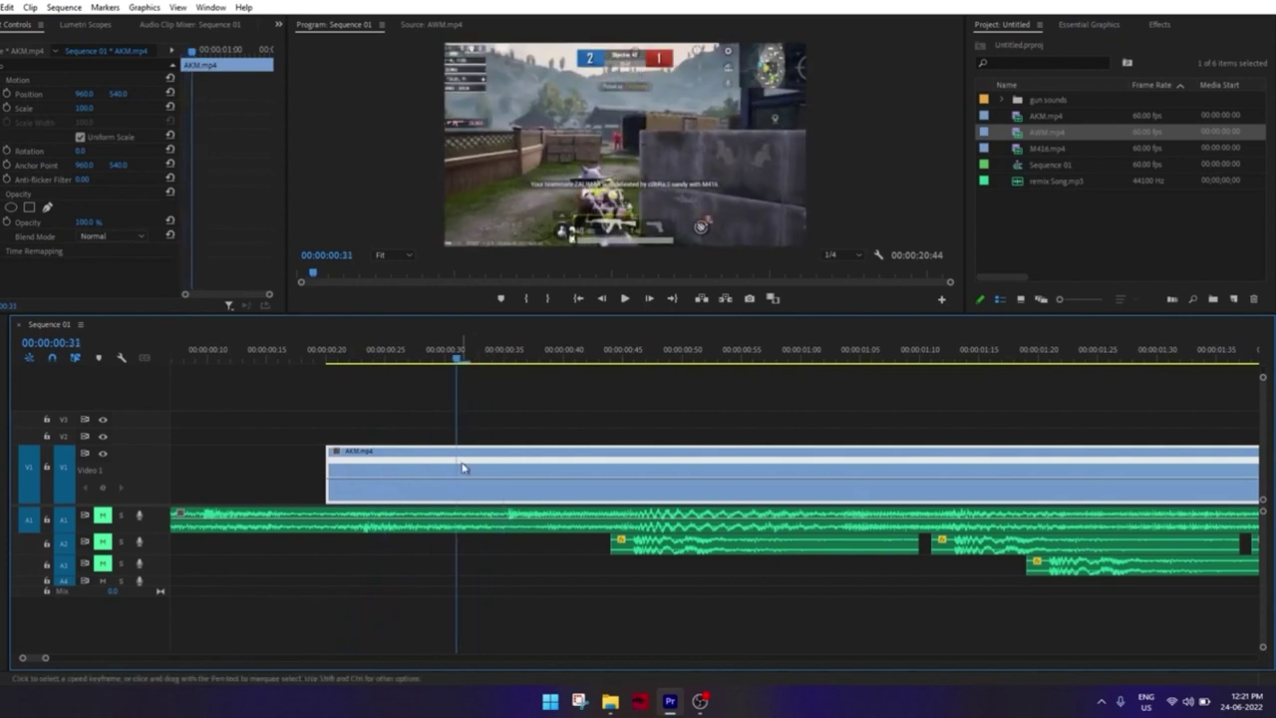
Add a time-remapping speed keyframe on AKM.mp4 at 00:00:00:42
{"action": "mouse_move", "coordinate": [459, 485]}
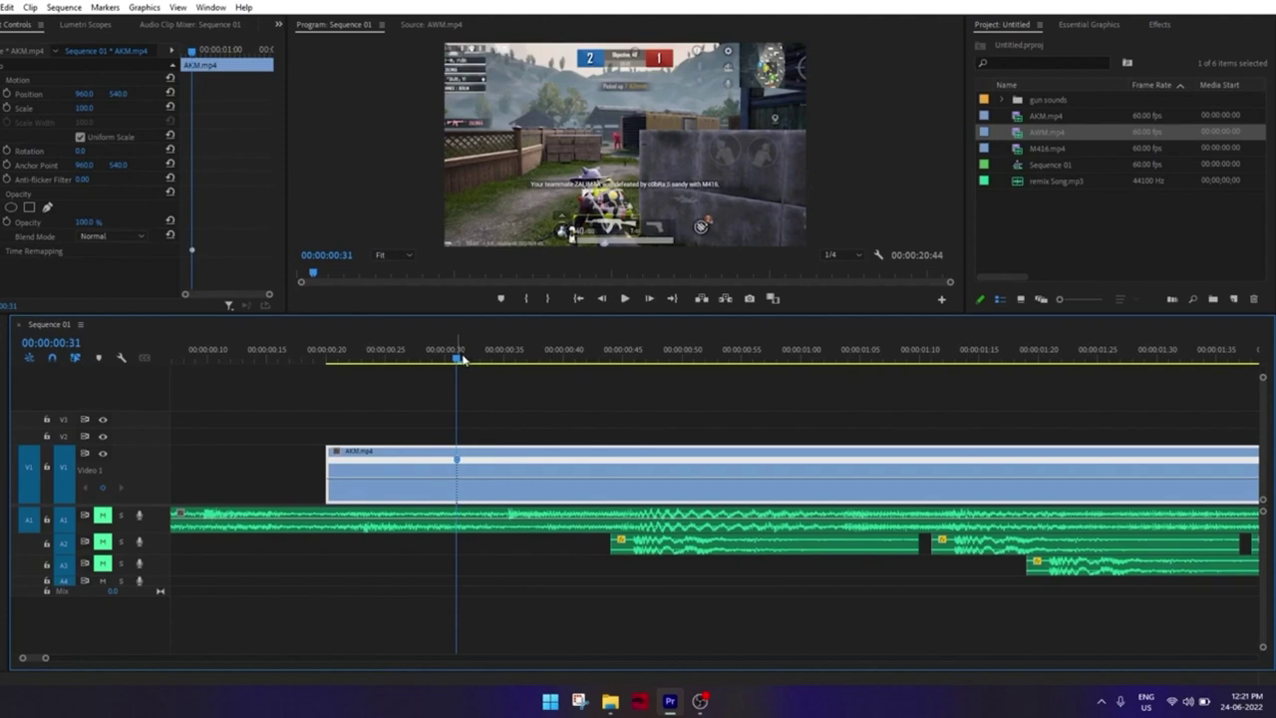
{"action": "mouse_move", "coordinate": [464, 357]}
{"action": "left_mouse_down"}
{"action": "mouse_move", "coordinate": [684, 347]}
{"action": "mouse_move", "coordinate": [570, 347]}
{"action": "mouse_move", "coordinate": [600, 347]}
{"action": "left_mouse_up"}
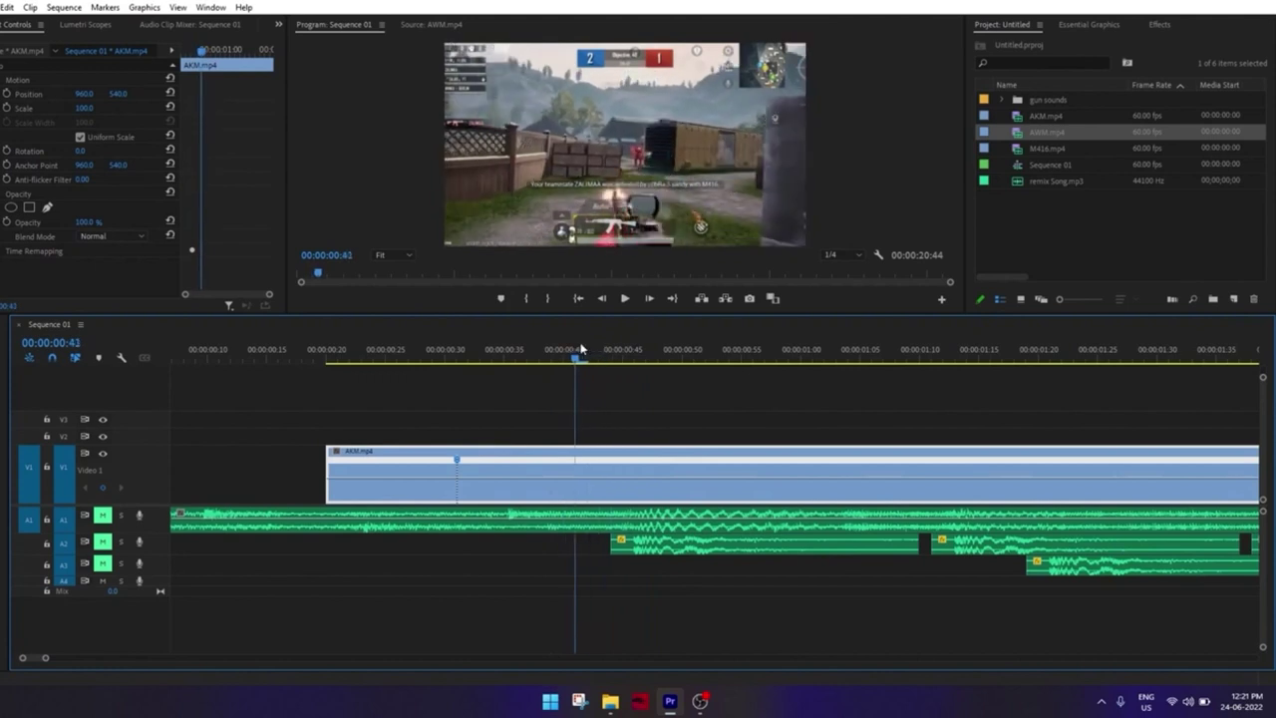
{"action": "key", "text": "Right"}
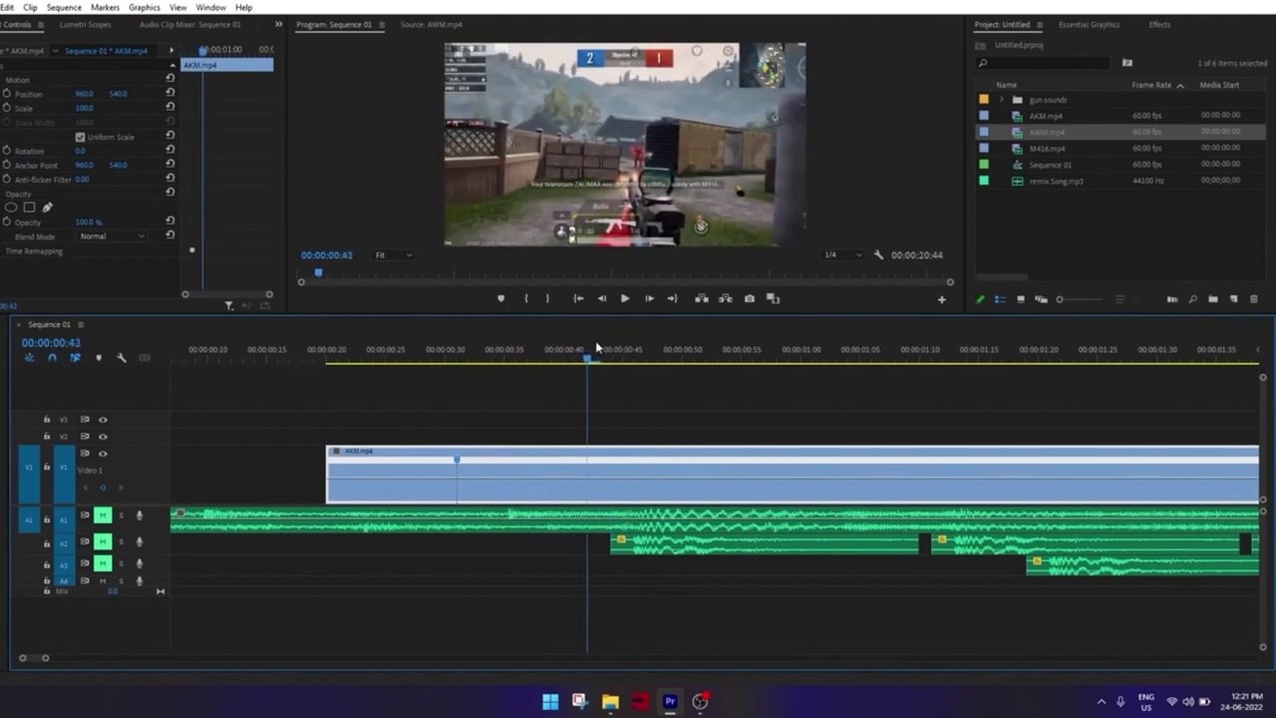
{"action": "left_click_drag", "start_coordinate": [591, 347], "coordinate": [590, 347]}
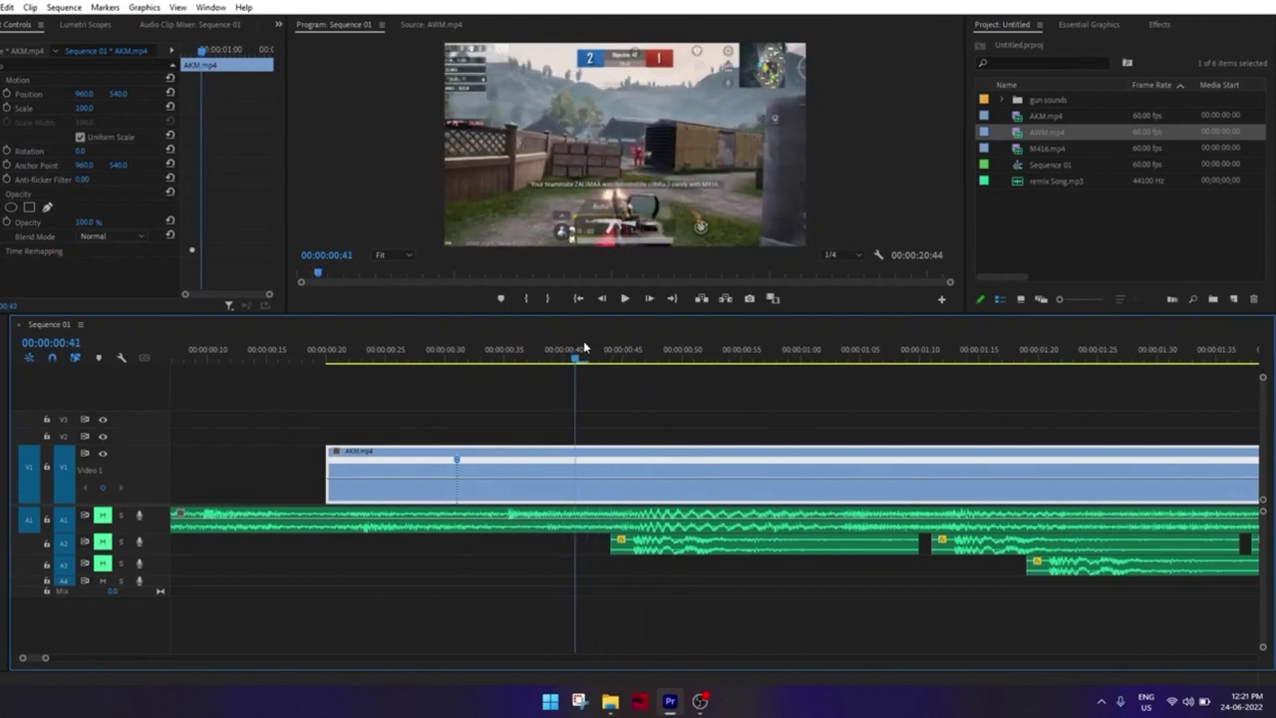
{"action": "left_click", "coordinate": [591, 486], "text": "ctrl"}
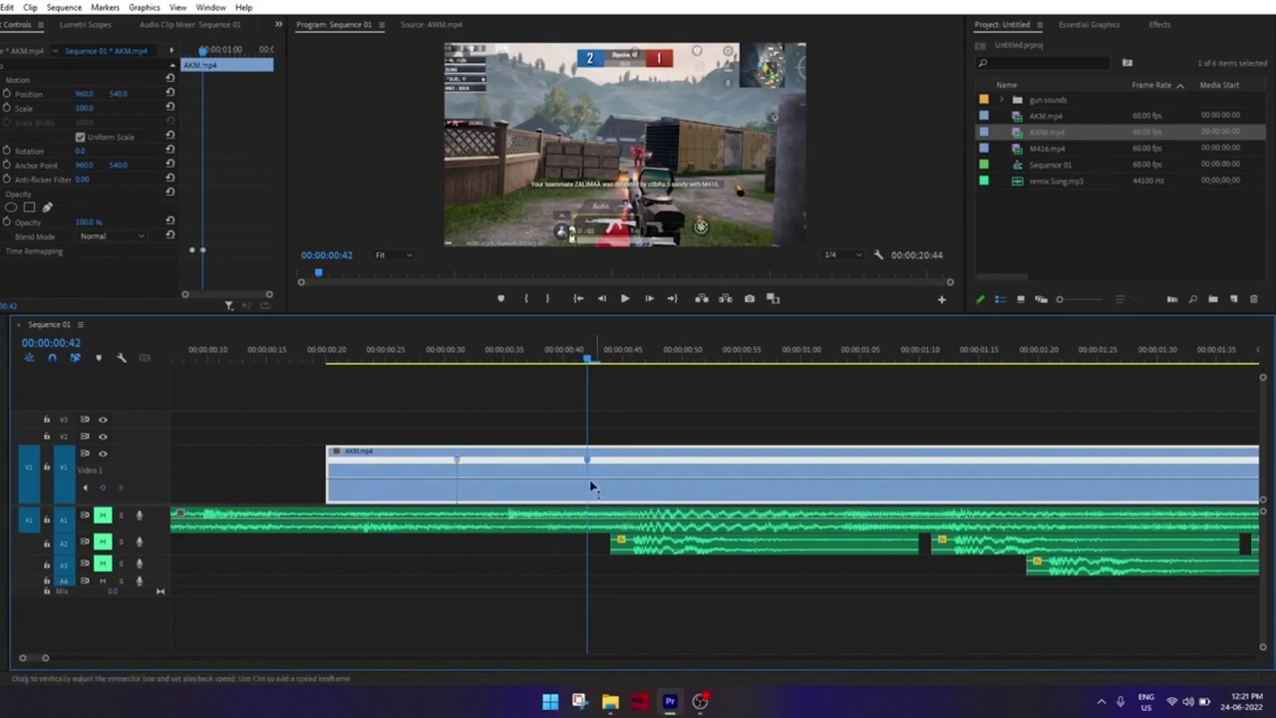
{"action": "key", "text": "="}
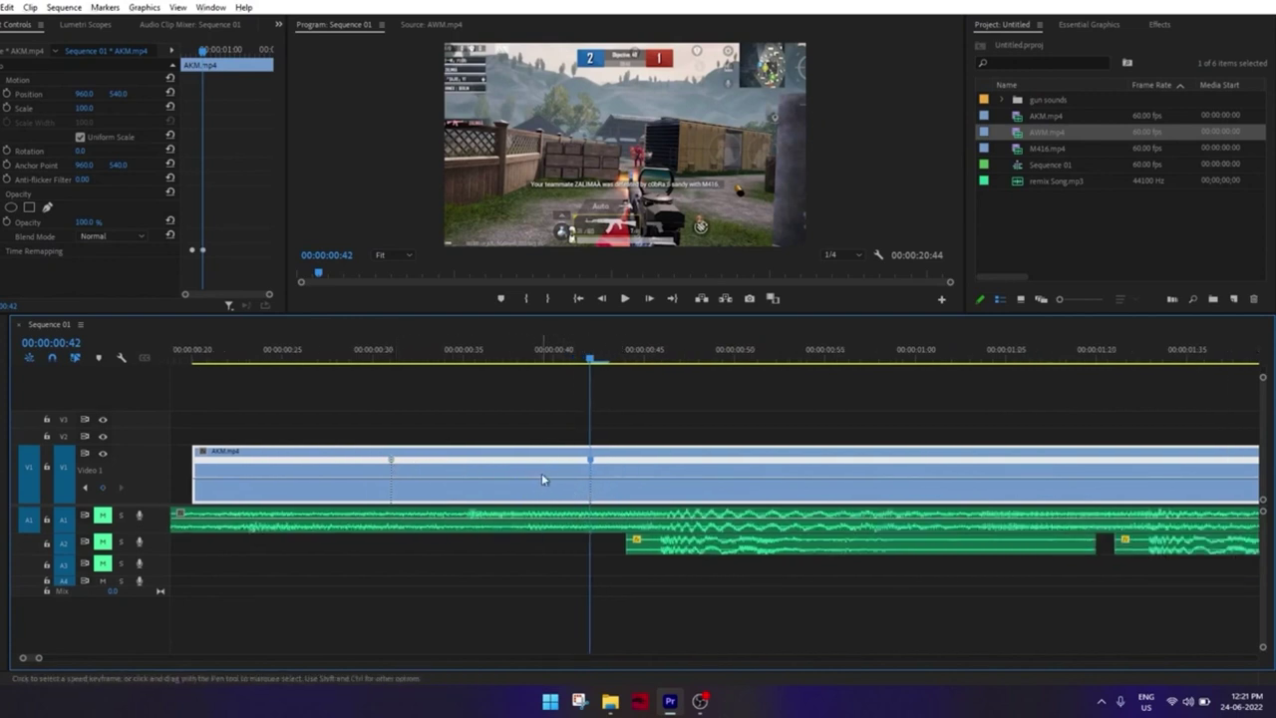
Drag AKM.mp4's speed band sections between the keyframes, slowing the footage to about 11%
{"action": "left_click_drag", "start_coordinate": [541, 475], "coordinate": [542, 458]}
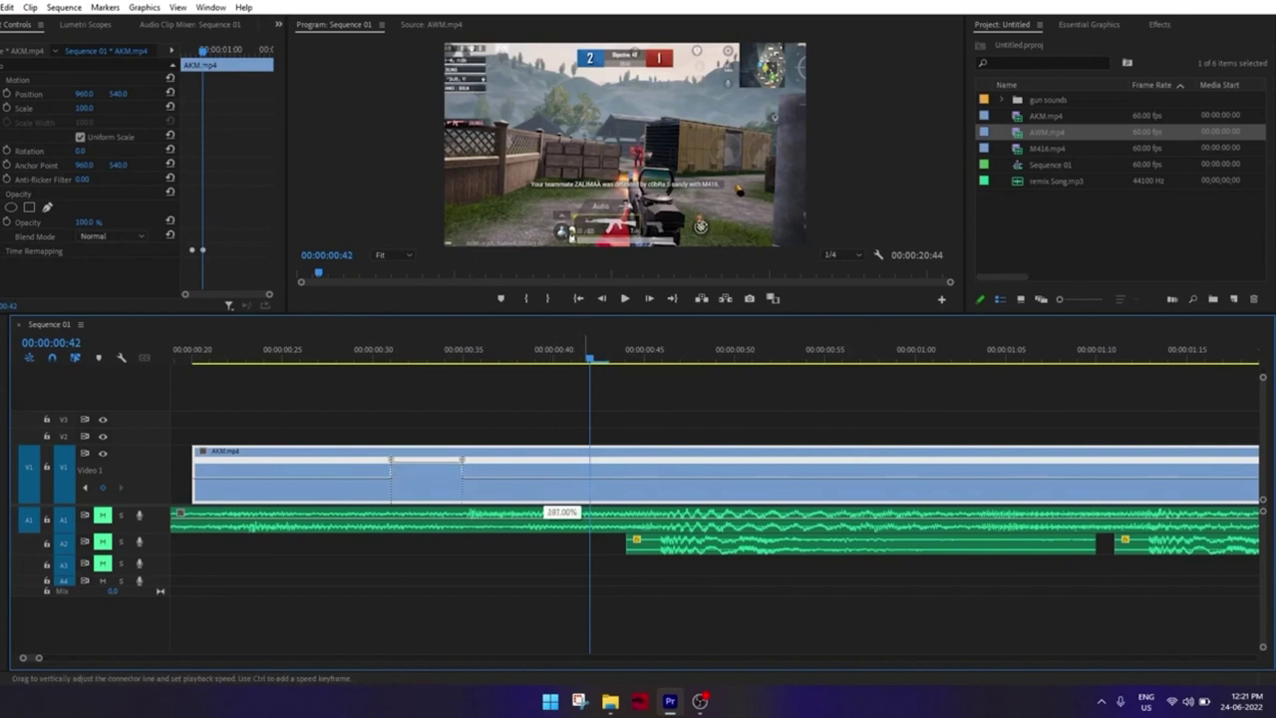
{"action": "scroll", "coordinate": [421, 402], "scroll_direction": "up", "scroll_amount": 1}
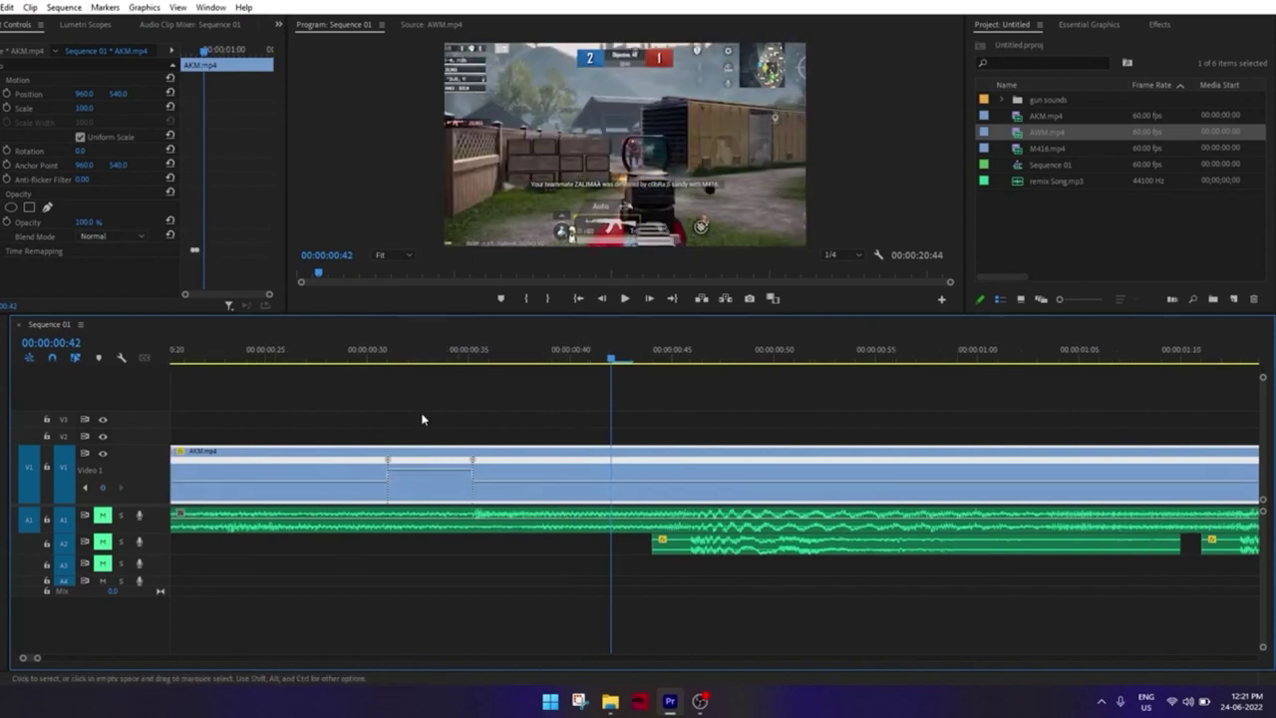
{"action": "left_click", "coordinate": [404, 361]}
{"action": "left_click_drag", "start_coordinate": [407, 359], "coordinate": [487, 361]}
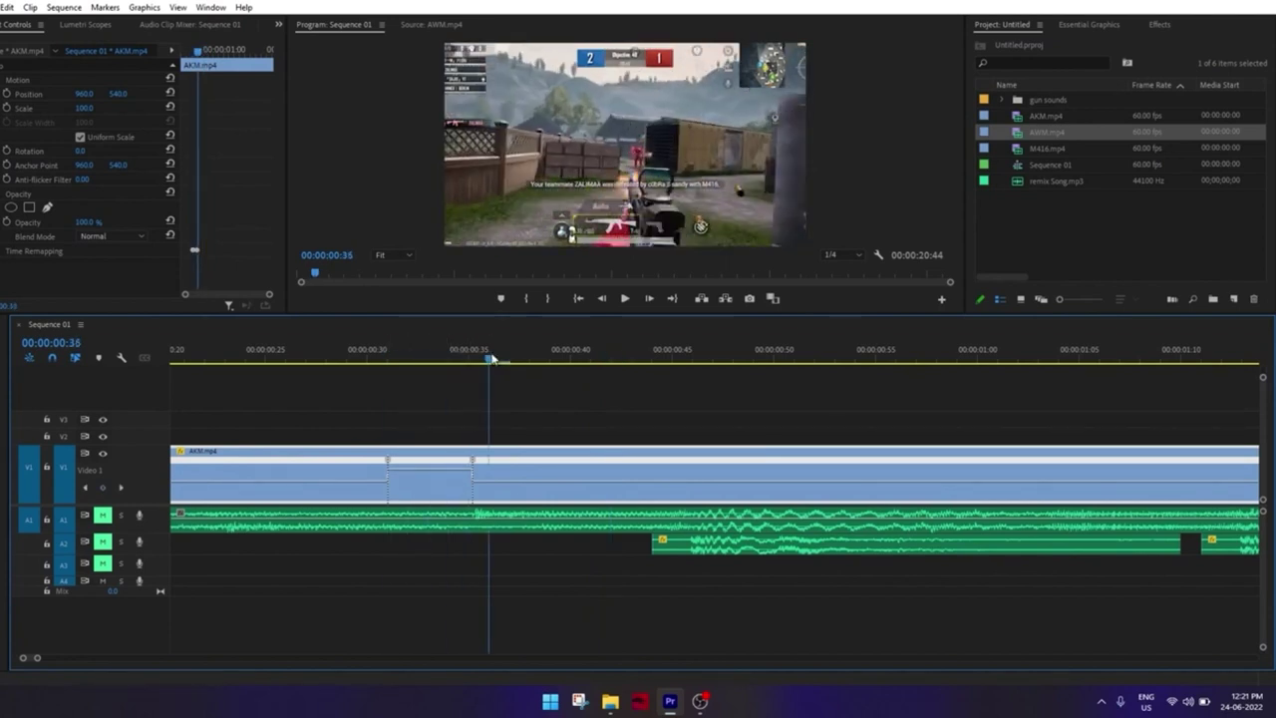
{"action": "left_click_drag", "start_coordinate": [442, 466], "coordinate": [442, 481]}
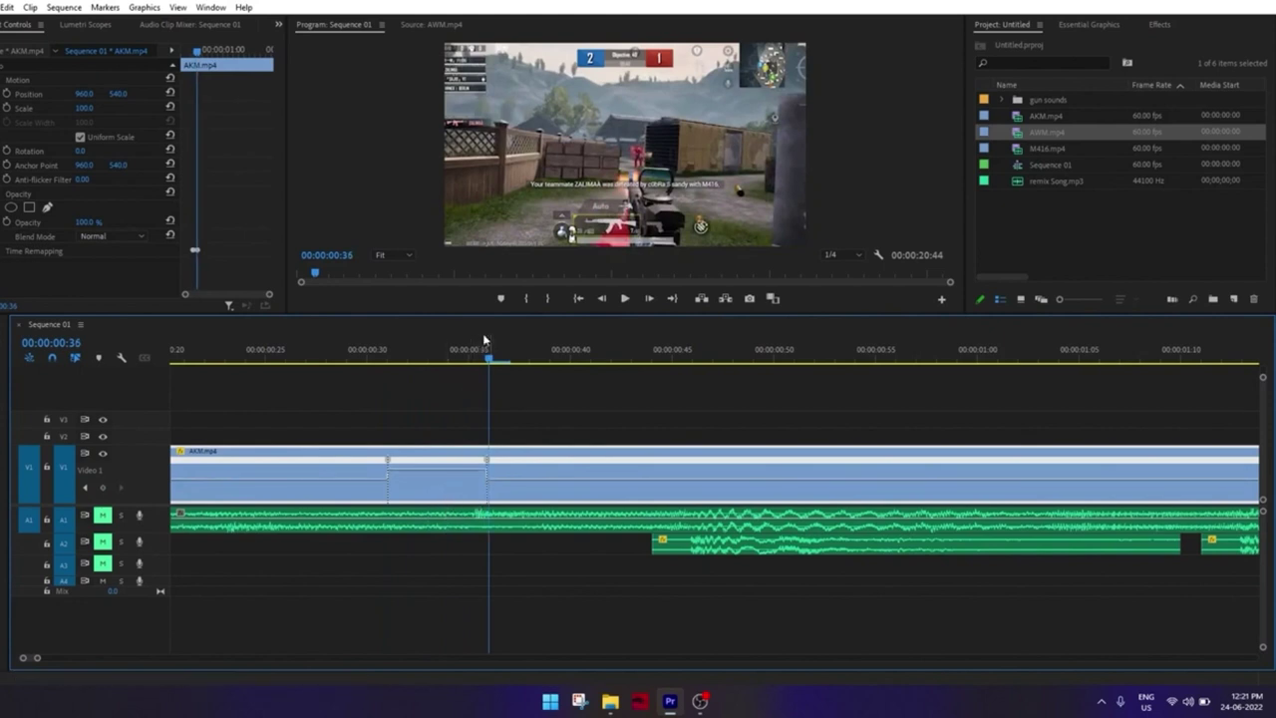
{"action": "mouse_move", "coordinate": [402, 361]}
{"action": "left_mouse_down"}
{"action": "mouse_move", "coordinate": [474, 363]}
{"action": "mouse_move", "coordinate": [402, 361]}
{"action": "mouse_move", "coordinate": [448, 361]}
{"action": "left_mouse_up"}
{"action": "scroll", "coordinate": [449, 470], "scroll_direction": "up", "scroll_amount": 2}
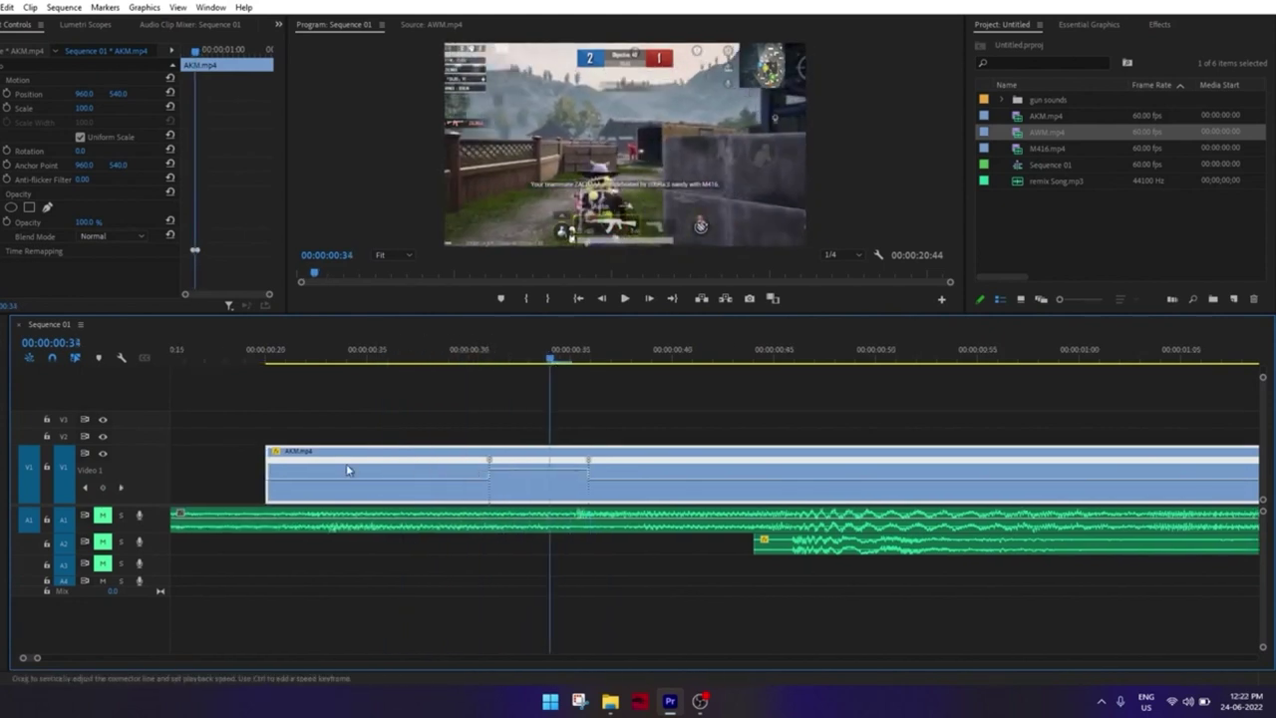
{"action": "left_click_drag", "start_coordinate": [351, 465], "coordinate": [351, 493]}
{"action": "key", "text": "minus"}
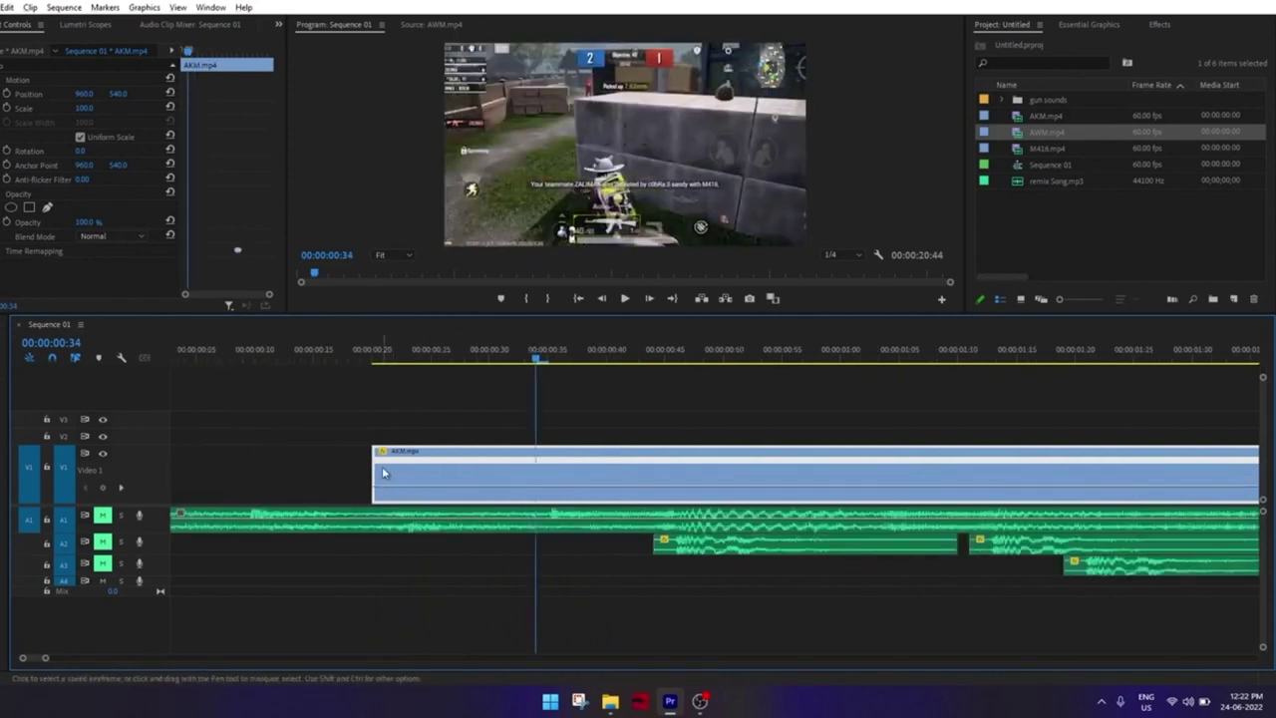
Park the playhead near 00:00:02:08 and try trimming AKM.mp4's head there, undoing both attempts
{"action": "key", "text": "minus"}
{"action": "key", "text": "minus"}
{"action": "left_click", "coordinate": [820, 349]}
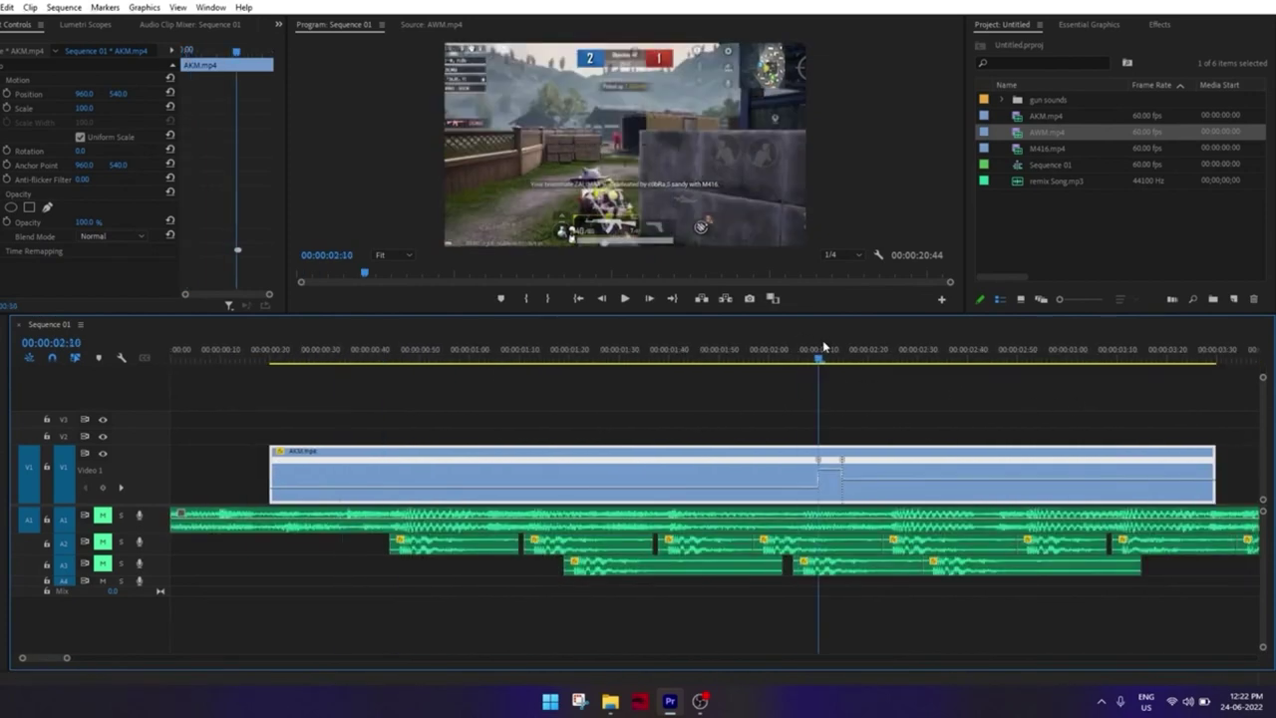
{"action": "left_click_drag", "start_coordinate": [824, 349], "coordinate": [808, 349]}
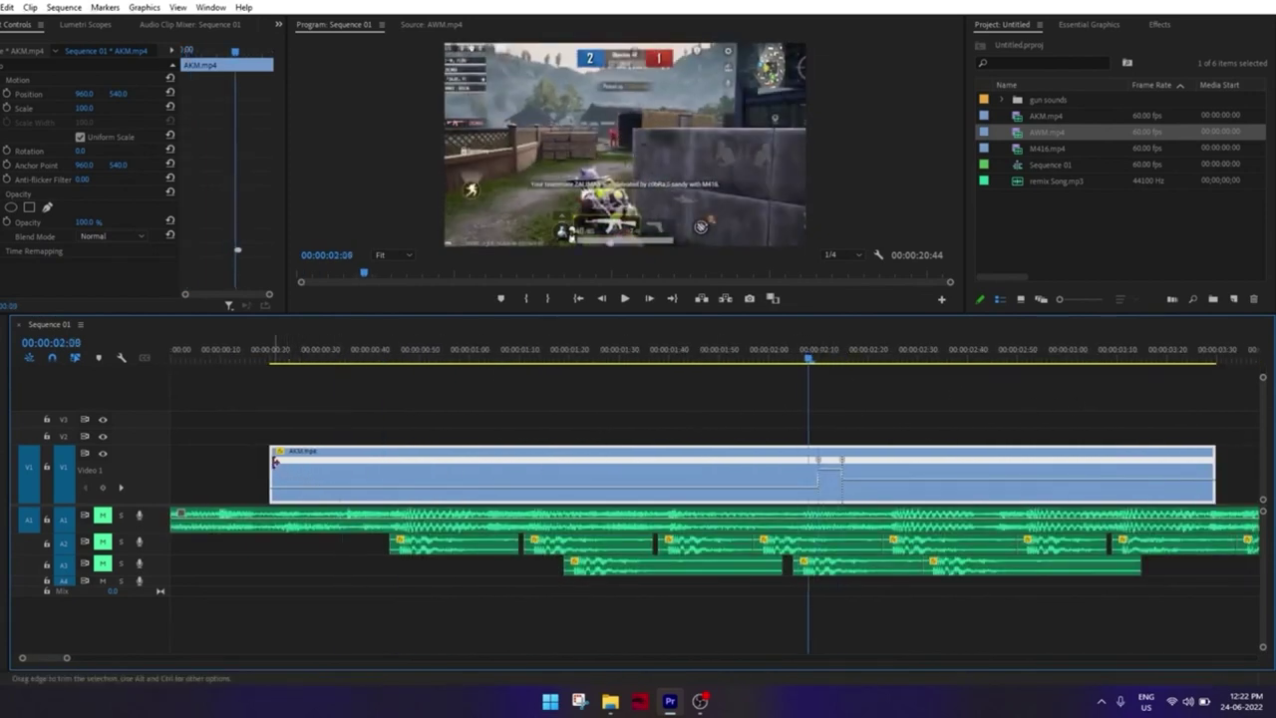
{"action": "left_click_drag", "start_coordinate": [274, 461], "coordinate": [784, 461]}
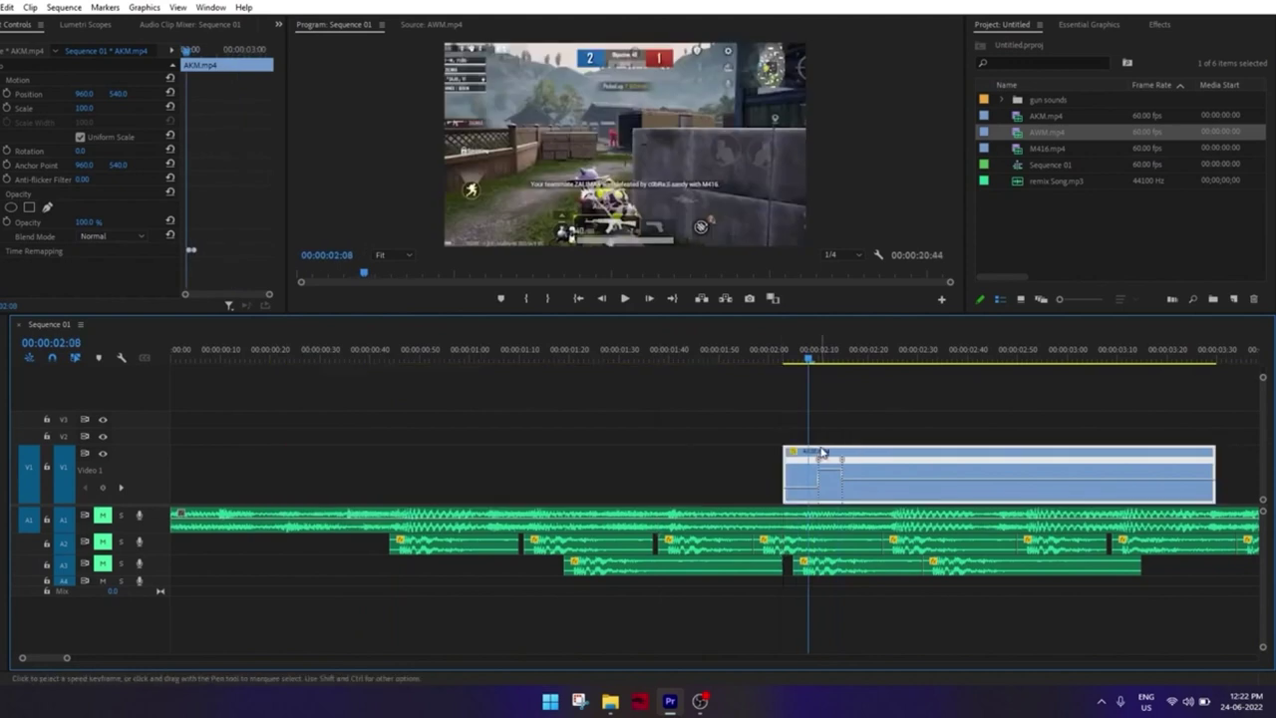
{"action": "key", "text": "ctrl+z"}
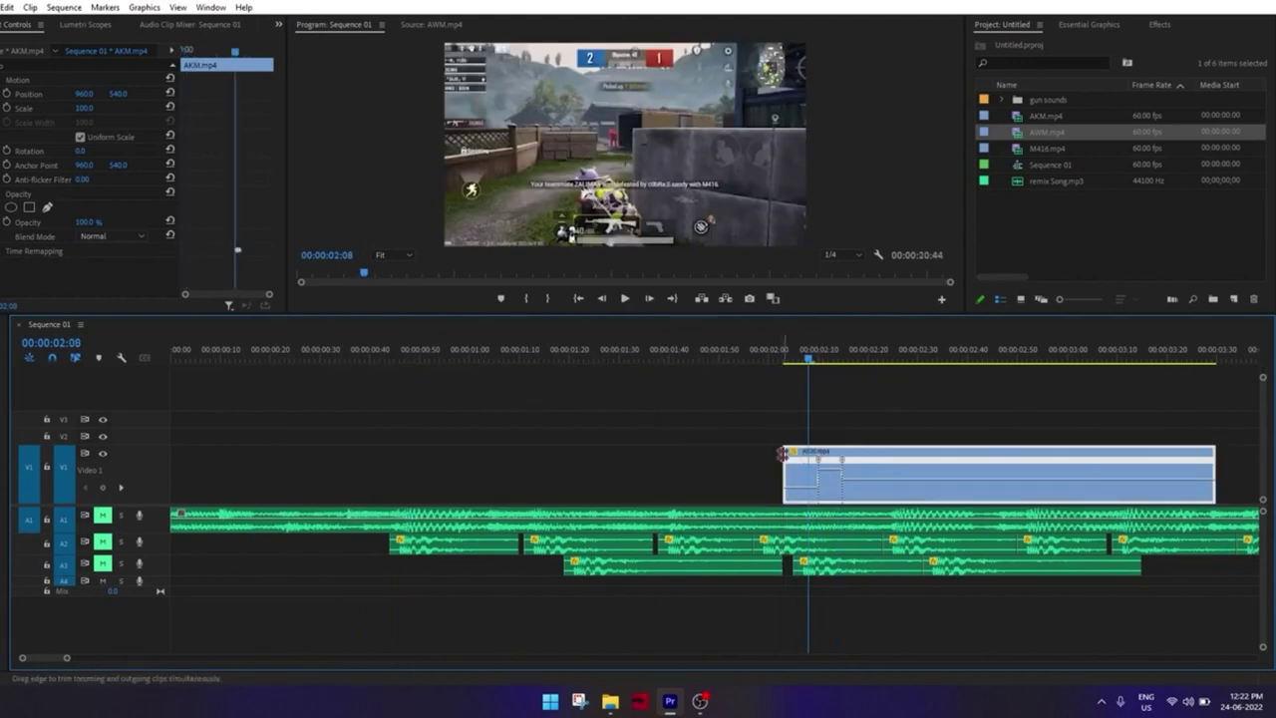
{"action": "left_click_drag", "start_coordinate": [273, 460], "coordinate": [783, 457]}
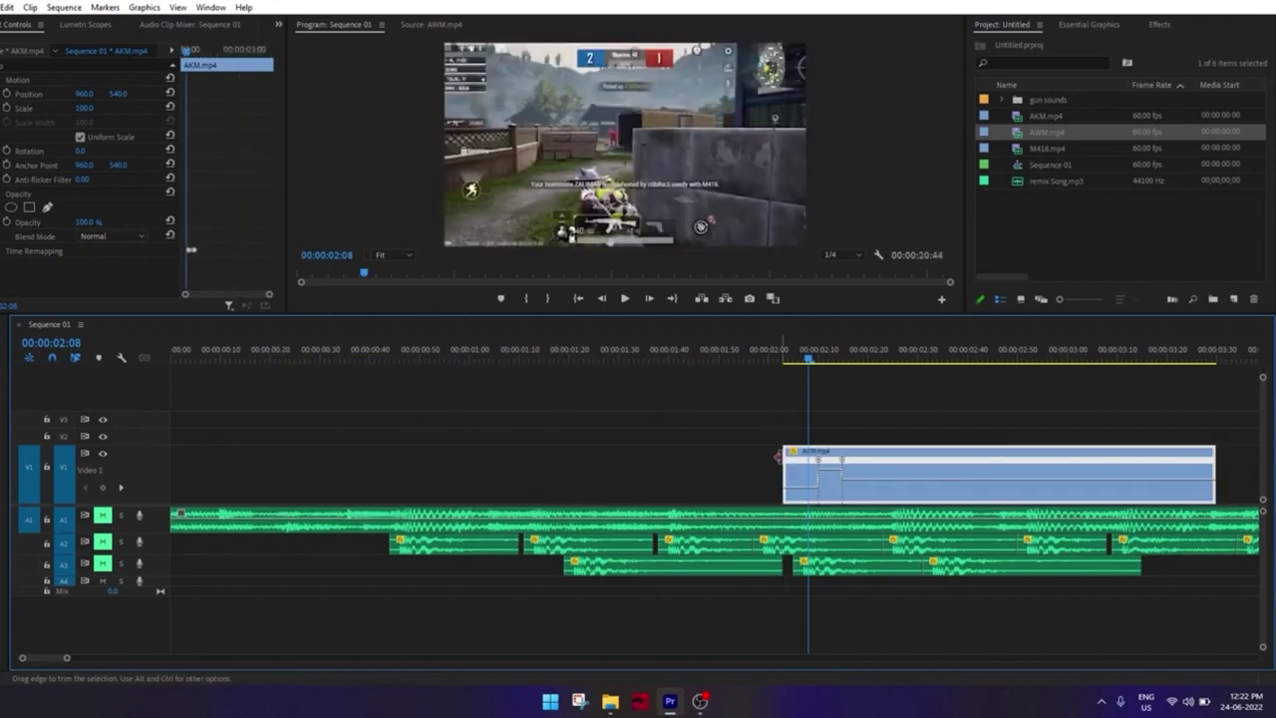
{"action": "key", "text": "ctrl+z"}
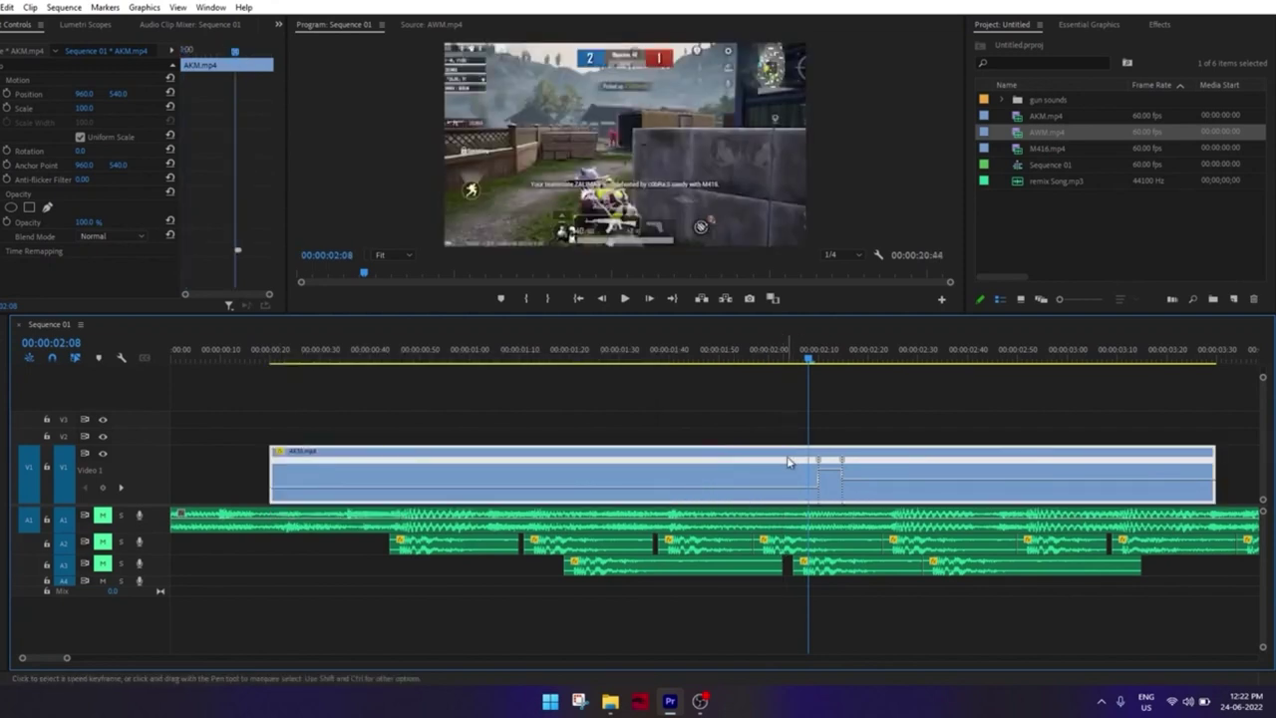
Split AKM.mp4 at the playhead, delete the left piece and slide the remainder earlier
{"action": "key", "text": "c"}
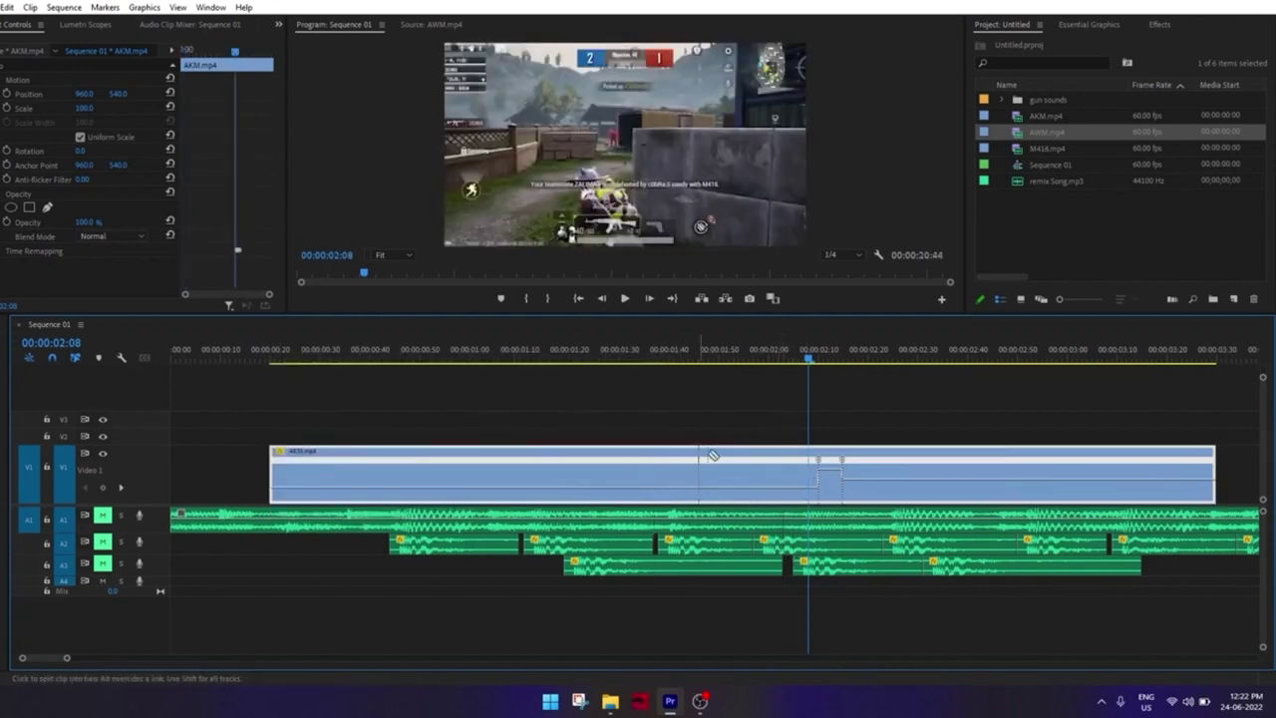
{"action": "left_click", "coordinate": [796, 465]}
{"action": "key", "text": "v"}
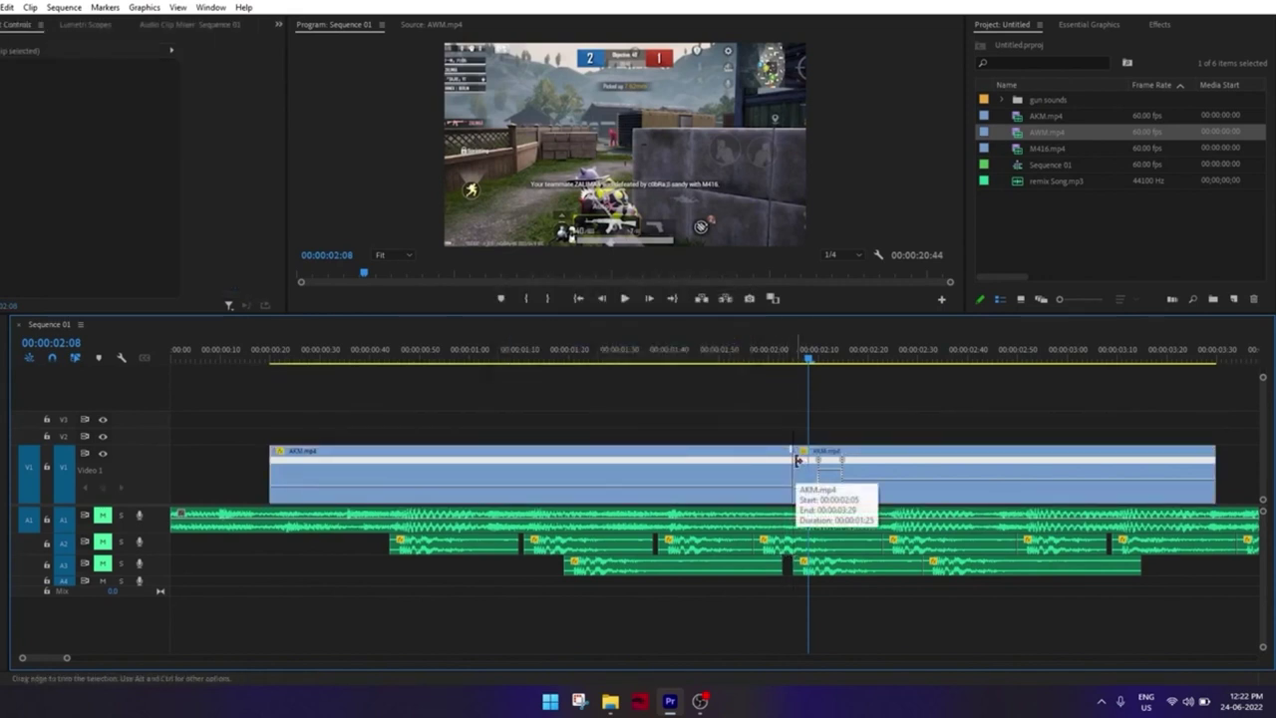
{"action": "left_click", "coordinate": [735, 466]}
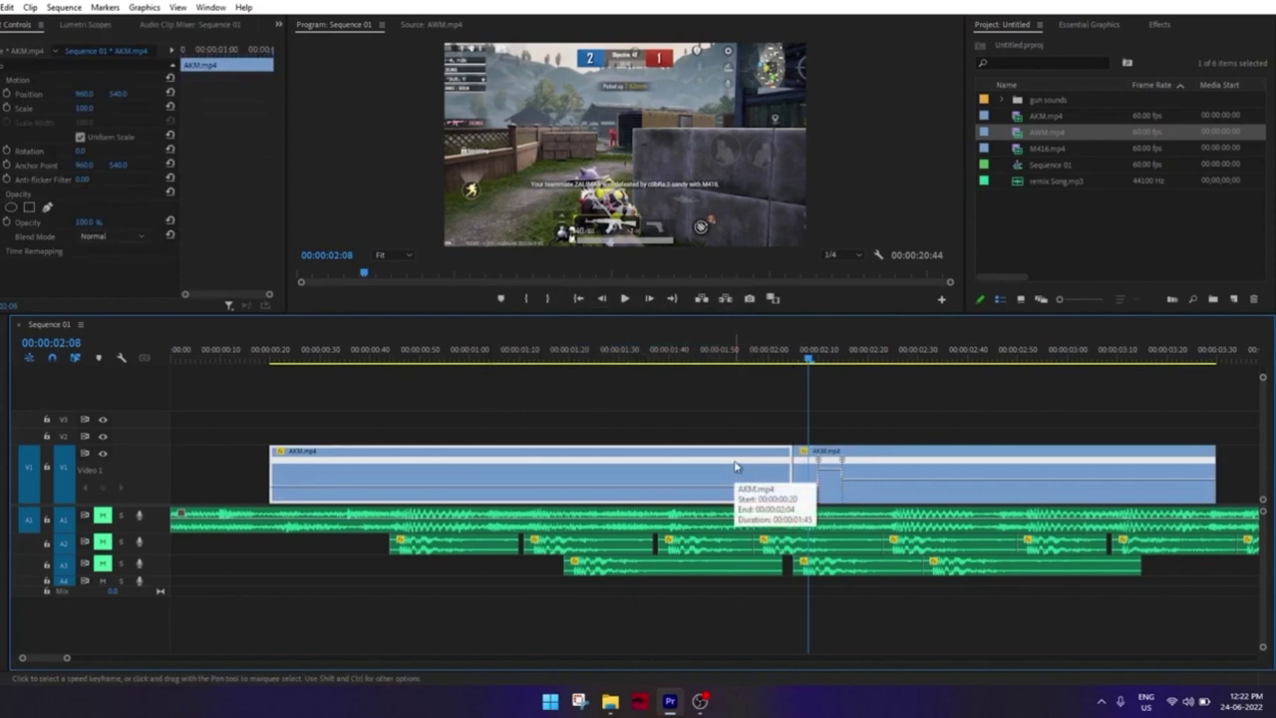
{"action": "key", "text": "Delete"}
{"action": "left_click_drag", "start_coordinate": [869, 459], "coordinate": [380, 467]}
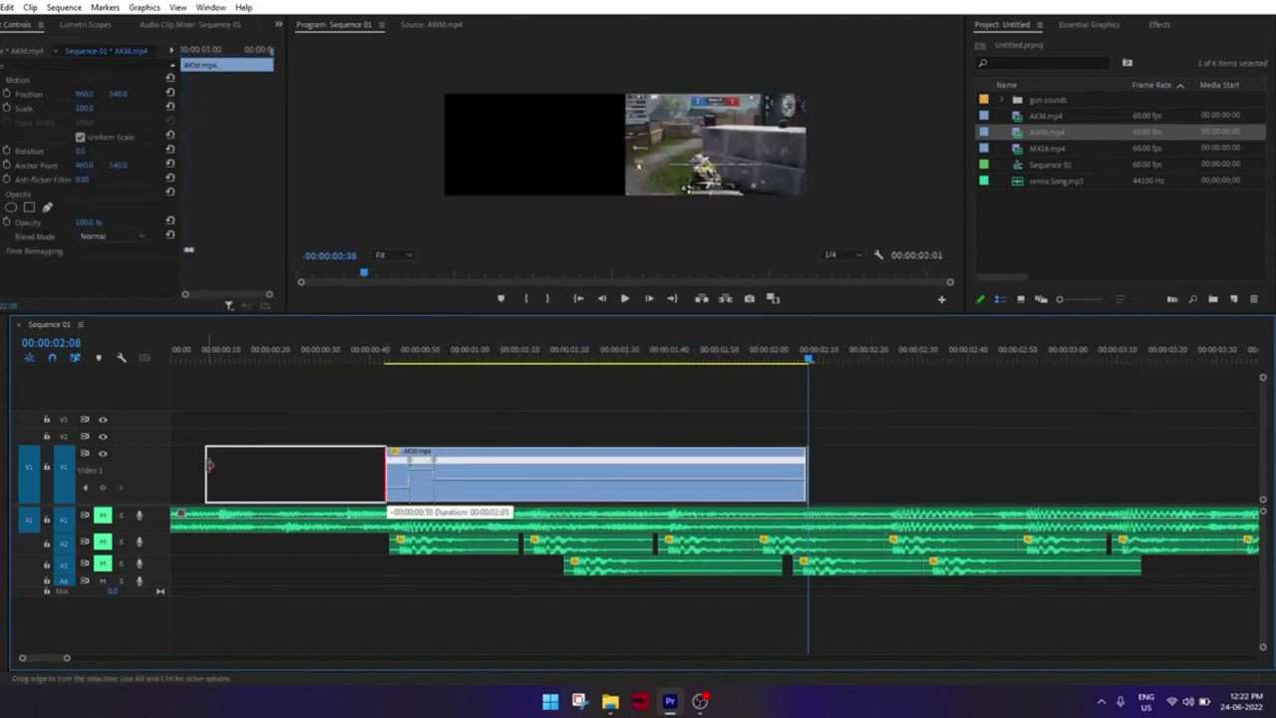
Delete the empty gap before AKM.mp4 on V1 so it starts at 00:00
{"action": "scroll", "coordinate": [361, 495], "scroll_direction": "up", "scroll_amount": 3}
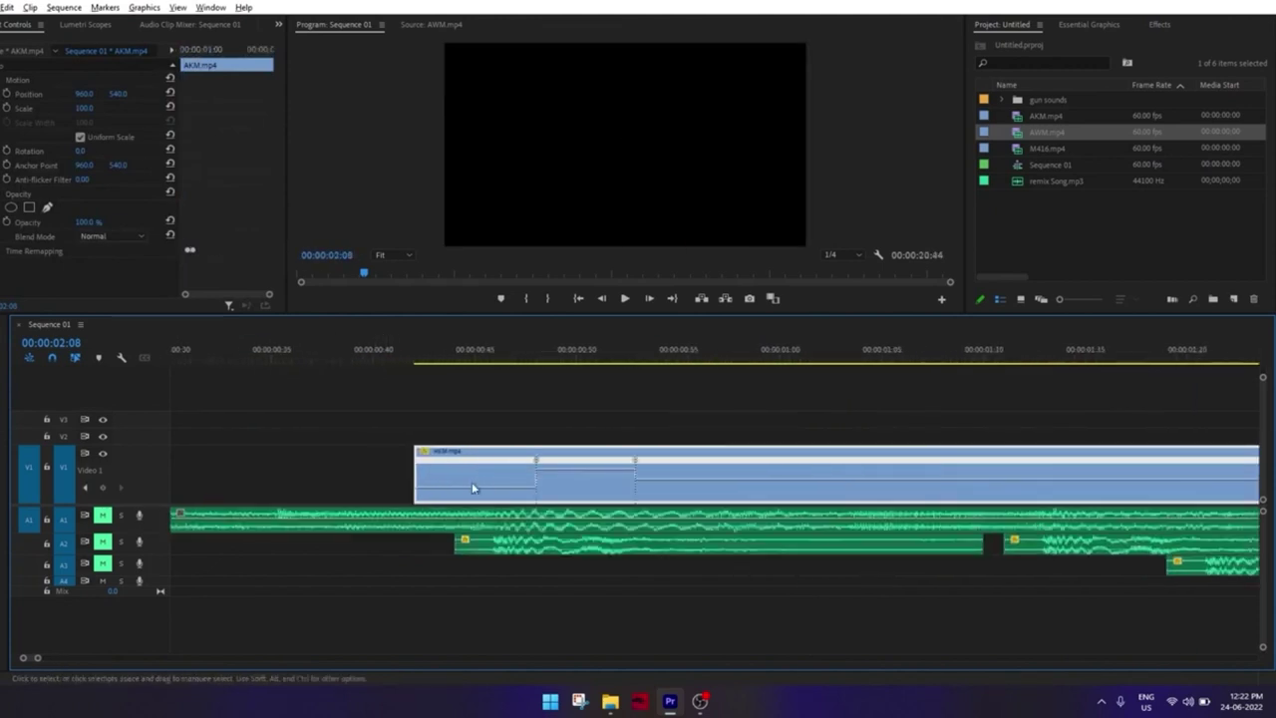
{"action": "left_click", "coordinate": [515, 355]}
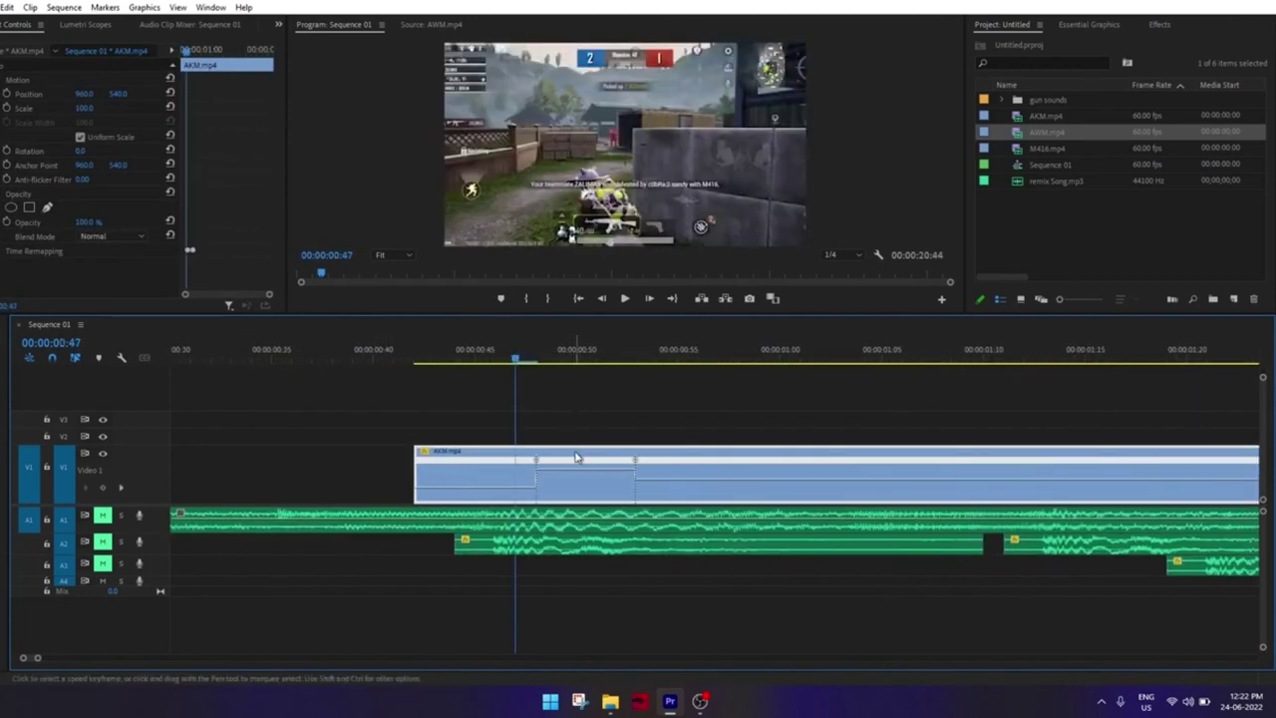
{"action": "left_click_drag", "start_coordinate": [578, 456], "coordinate": [515, 456]}
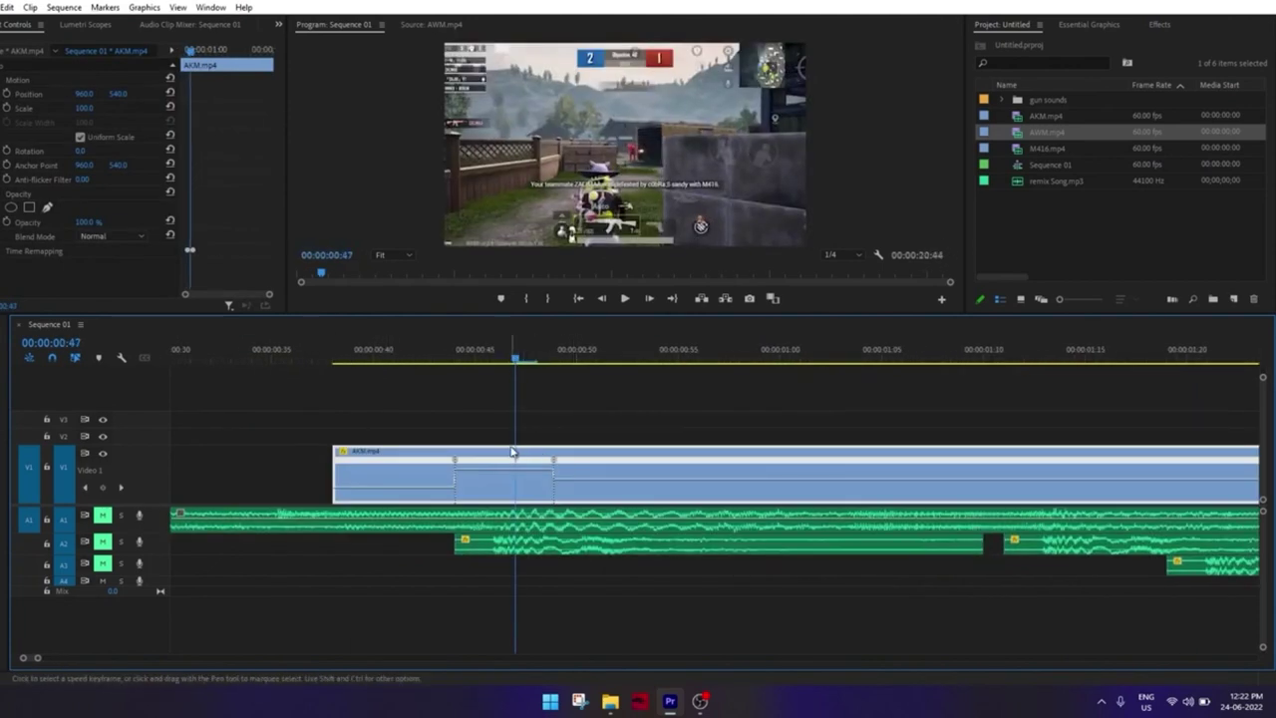
{"action": "scroll", "coordinate": [558, 474], "scroll_direction": "down", "scroll_amount": 2}
{"action": "scroll", "coordinate": [379, 482], "scroll_direction": "down", "scroll_amount": 1}
{"action": "scroll", "coordinate": [451, 453], "scroll_direction": "down", "scroll_amount": 2}
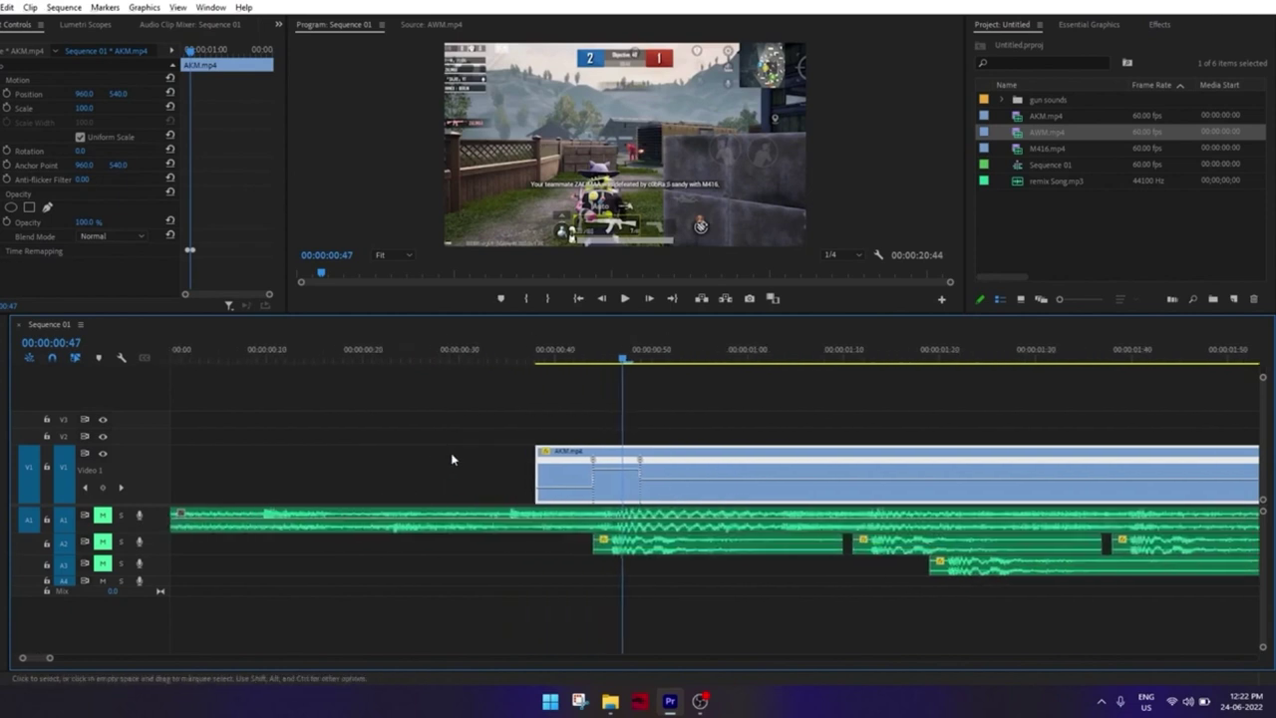
{"action": "scroll", "coordinate": [566, 478], "scroll_direction": "down", "scroll_amount": 2}
{"action": "left_click", "coordinate": [347, 477]}
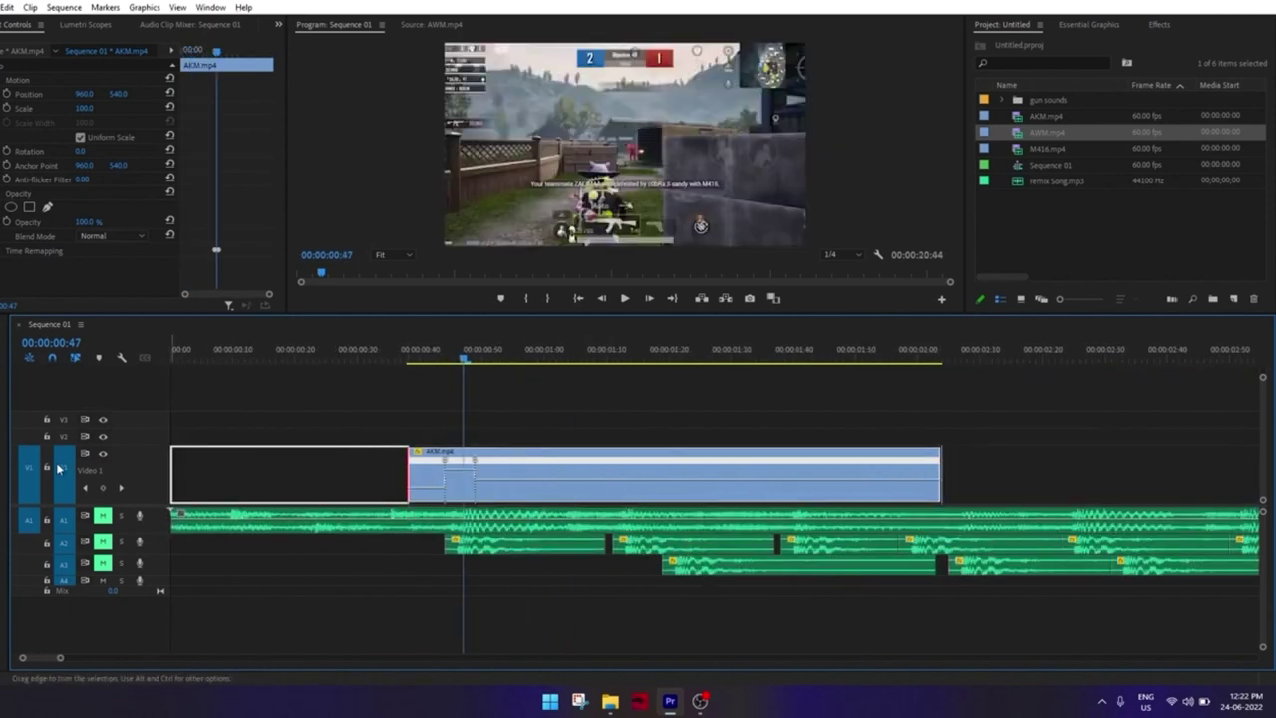
{"action": "key", "text": "Delete"}
Set the AKM.mp4 section between the speed keyframes to 10%
{"action": "scroll", "coordinate": [462, 470], "scroll_direction": "up", "scroll_amount": 2}
{"action": "scroll", "coordinate": [665, 485], "scroll_direction": "up", "scroll_amount": 1}
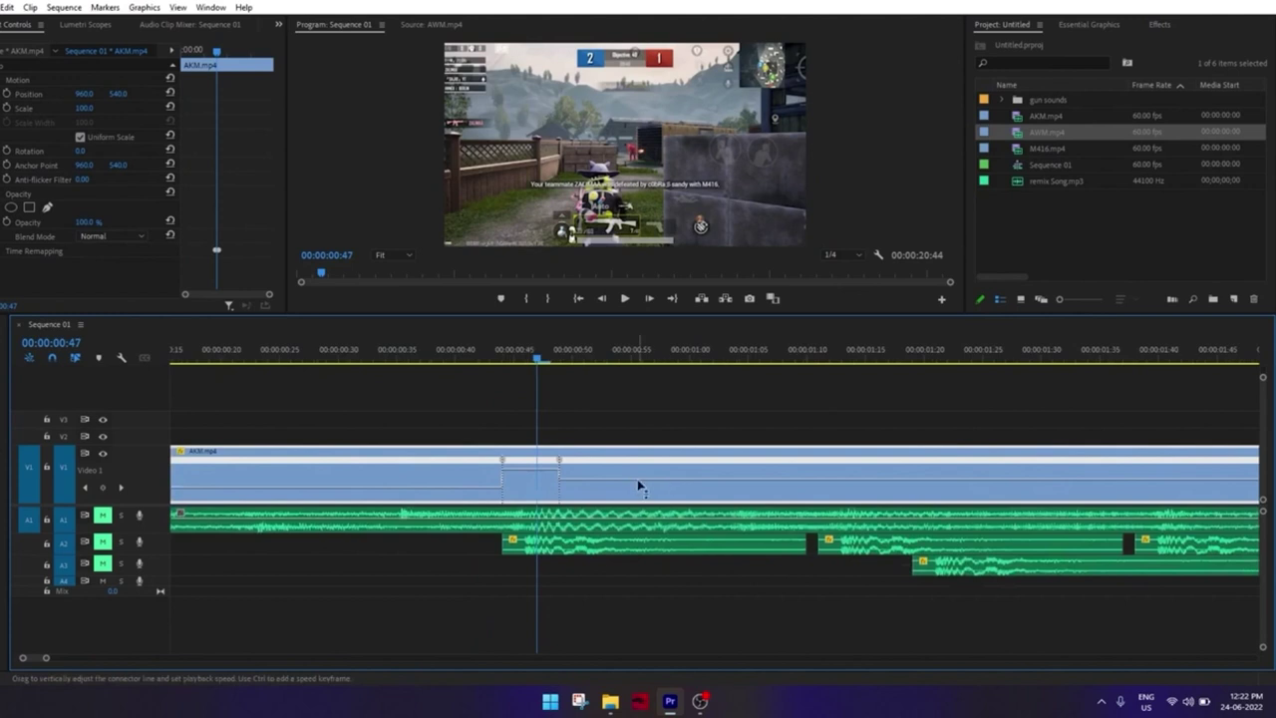
{"action": "left_click_drag", "start_coordinate": [639, 487], "coordinate": [639, 502]}
{"action": "left_click_drag", "start_coordinate": [648, 499], "coordinate": [648, 487]}
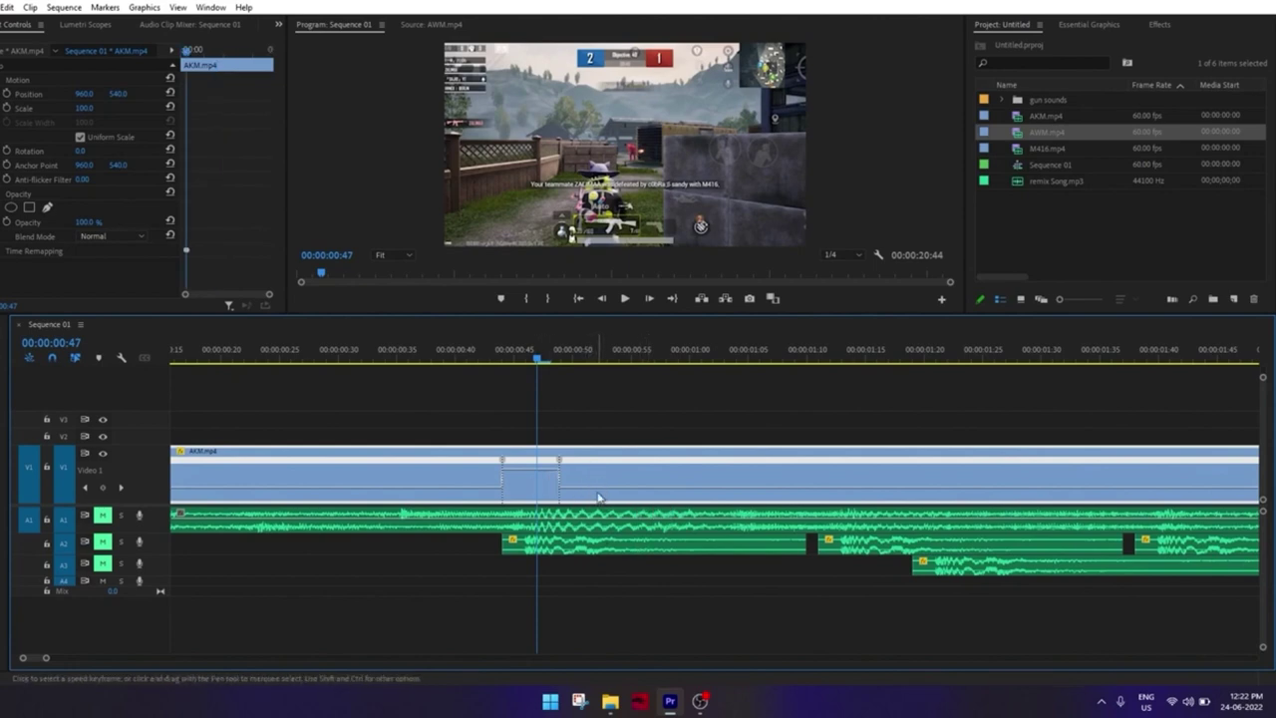
Play the opening seconds to review the slow motion, ending at 00:00:01:14
{"action": "scroll", "coordinate": [604, 497], "scroll_direction": "down", "scroll_amount": 2}
{"action": "scroll", "coordinate": [356, 492], "scroll_direction": "down", "scroll_amount": 2}
{"action": "scroll", "coordinate": [365, 499], "scroll_direction": "down", "scroll_amount": 2}
{"action": "scroll", "coordinate": [373, 493], "scroll_direction": "down", "scroll_amount": 1}
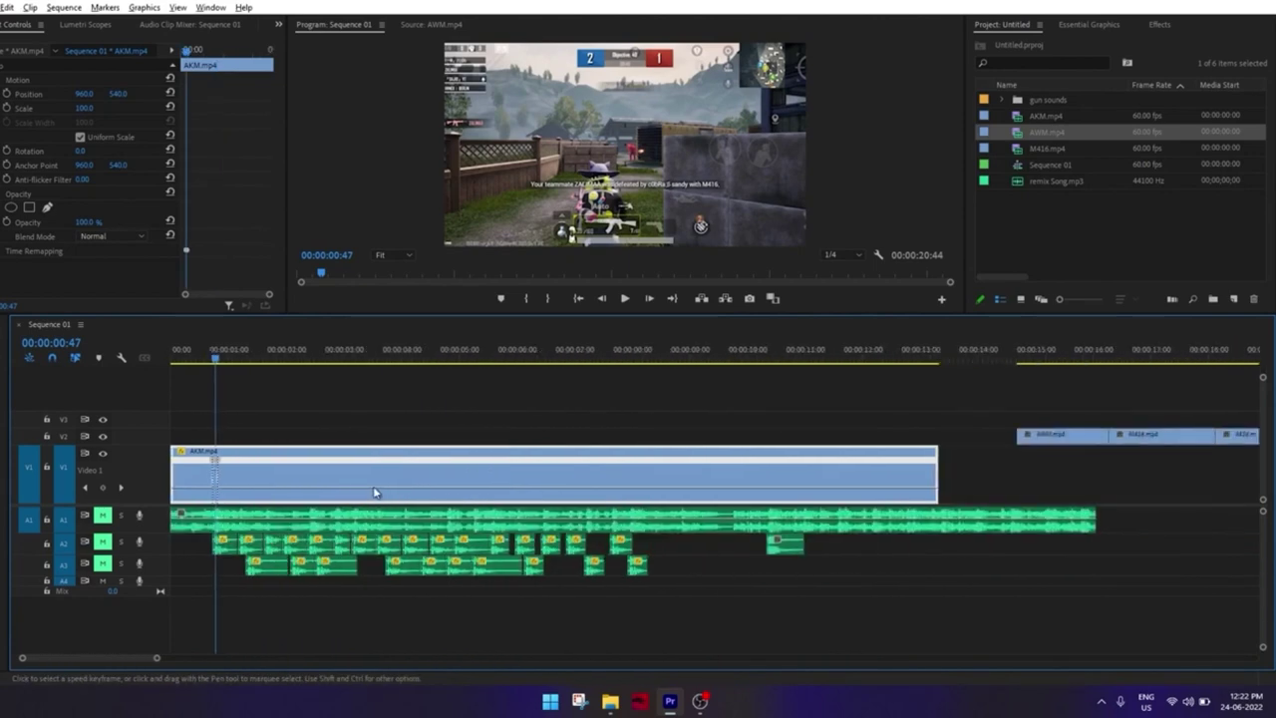
{"action": "left_click_drag", "start_coordinate": [237, 357], "coordinate": [336, 370]}
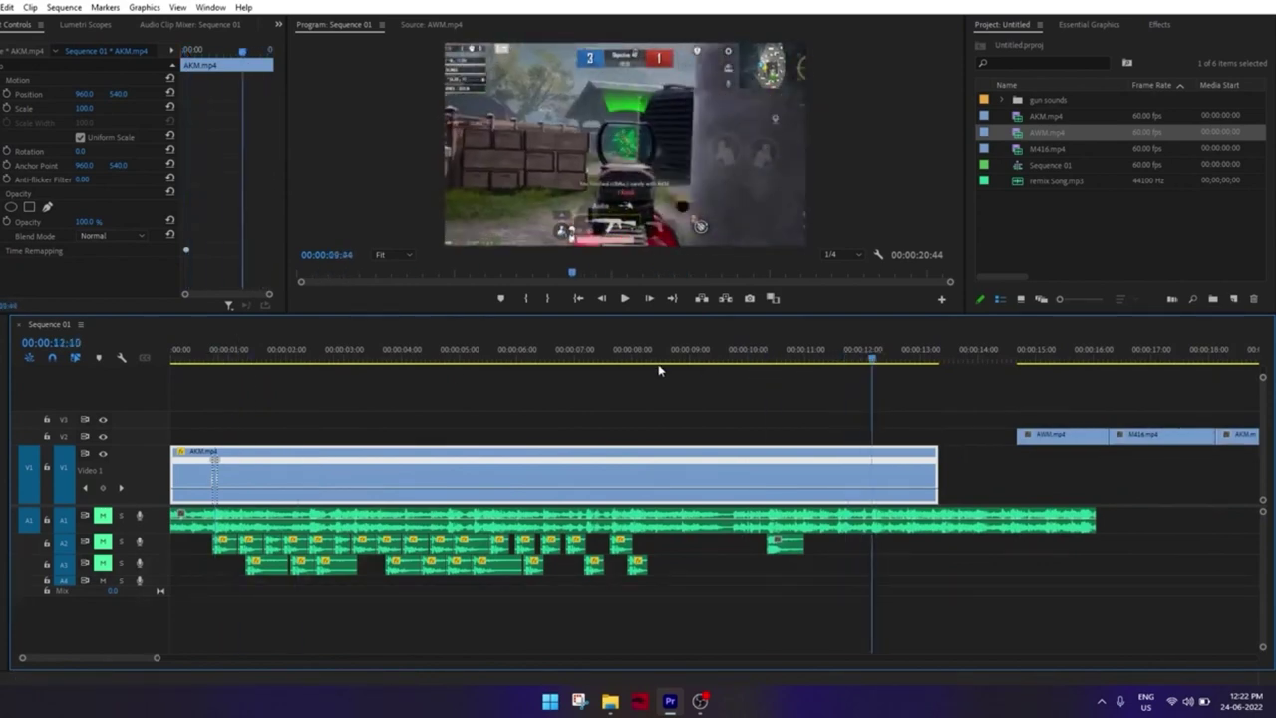
{"action": "key", "text": "space"}
{"action": "scroll", "coordinate": [197, 483], "scroll_direction": "up", "scroll_amount": 3}
{"action": "scroll", "coordinate": [196, 483], "scroll_direction": "up", "scroll_amount": 3}
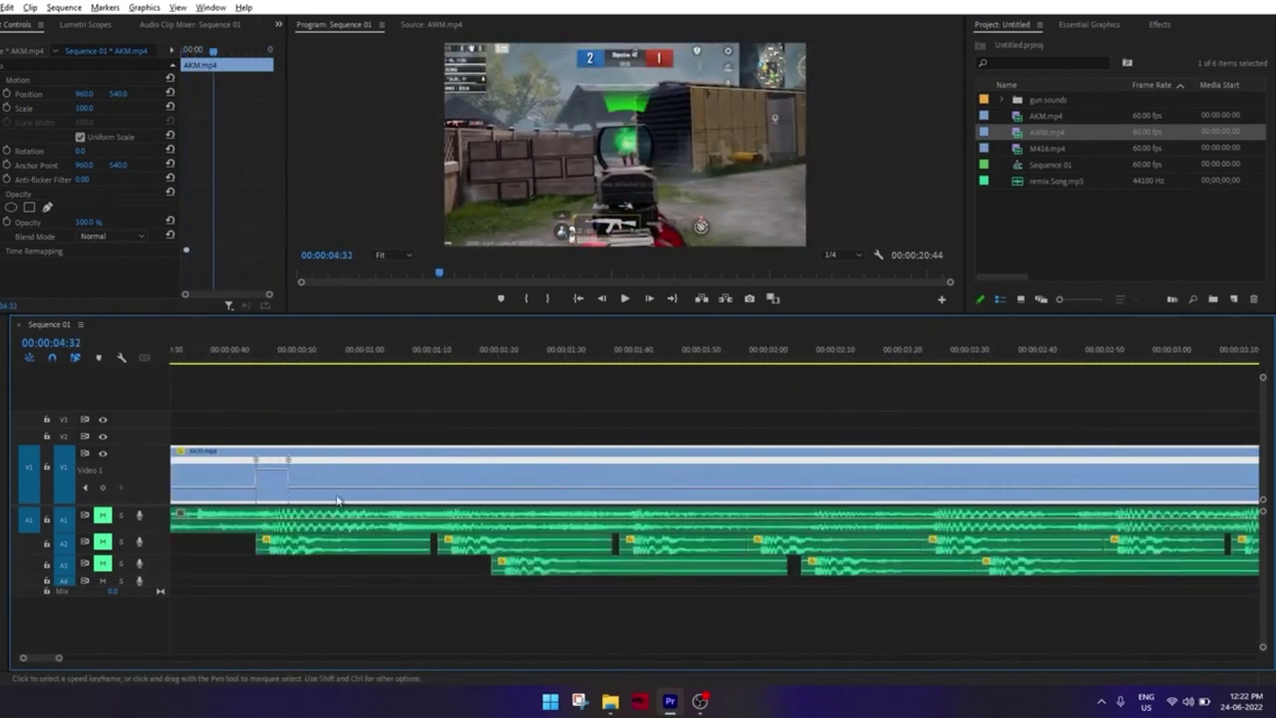
{"action": "scroll", "coordinate": [509, 472], "scroll_direction": "up", "scroll_amount": 3}
{"action": "scroll", "coordinate": [509, 480], "scroll_direction": "up", "scroll_amount": 1}
{"action": "scroll", "coordinate": [684, 532], "scroll_direction": "up", "scroll_amount": 1}
{"action": "scroll", "coordinate": [587, 509], "scroll_direction": "up", "scroll_amount": 1}
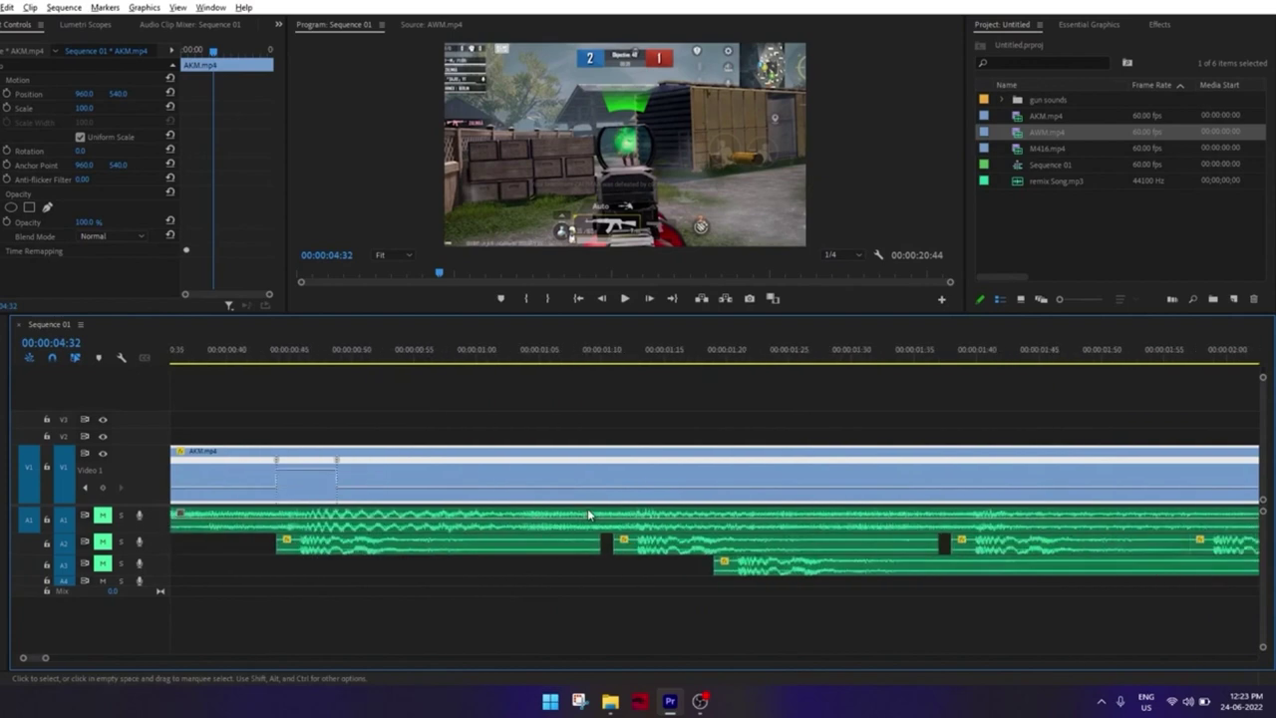
{"action": "scroll", "coordinate": [634, 514], "scroll_direction": "up", "scroll_amount": 1}
{"action": "scroll", "coordinate": [634, 513], "scroll_direction": "down", "scroll_amount": 2}
{"action": "scroll", "coordinate": [635, 514], "scroll_direction": "up", "scroll_amount": 2}
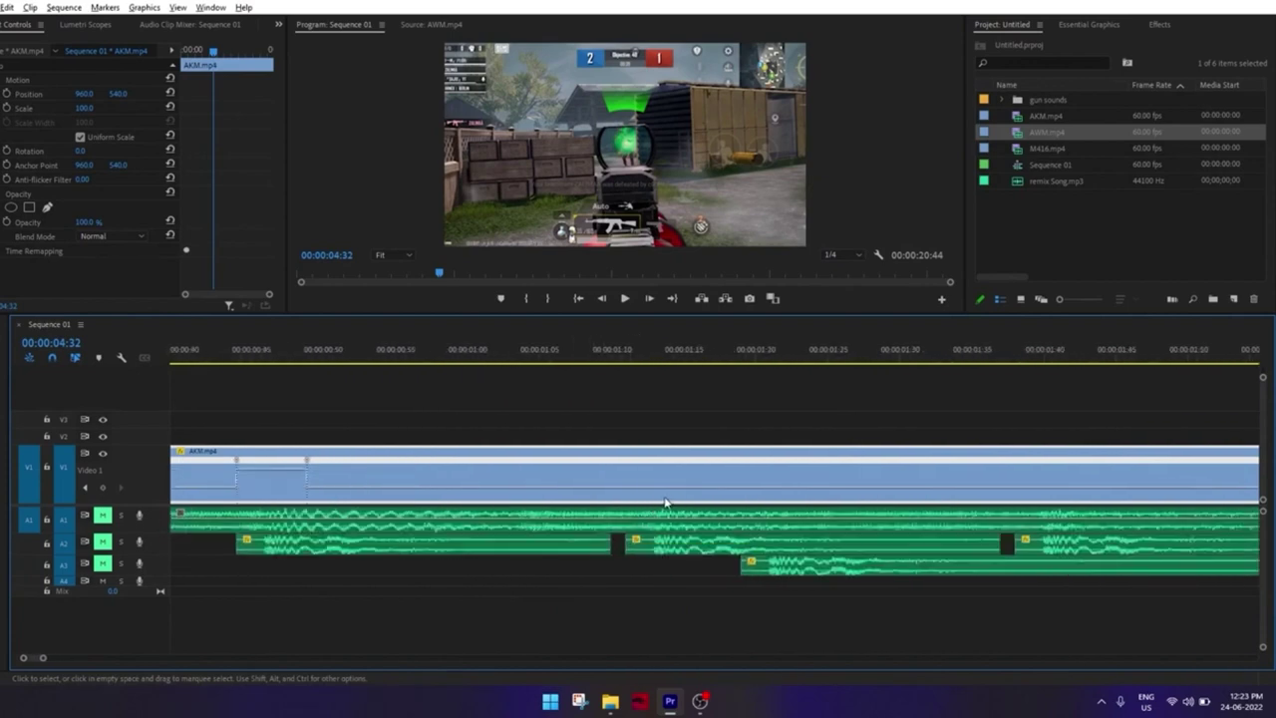
{"action": "left_click", "coordinate": [671, 352]}
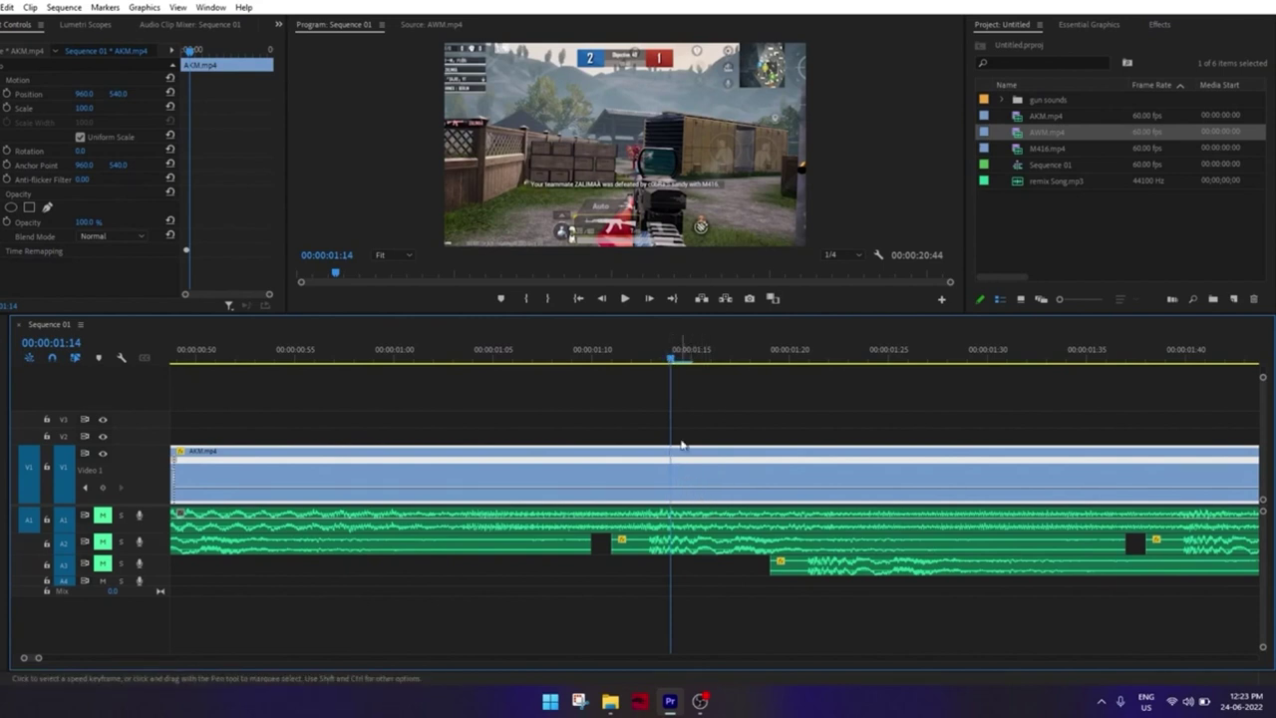
Add AKM.mp4 speed keyframes at 01:11 and about 02:00, raising that section to 112%
{"action": "left_click", "coordinate": [668, 567]}
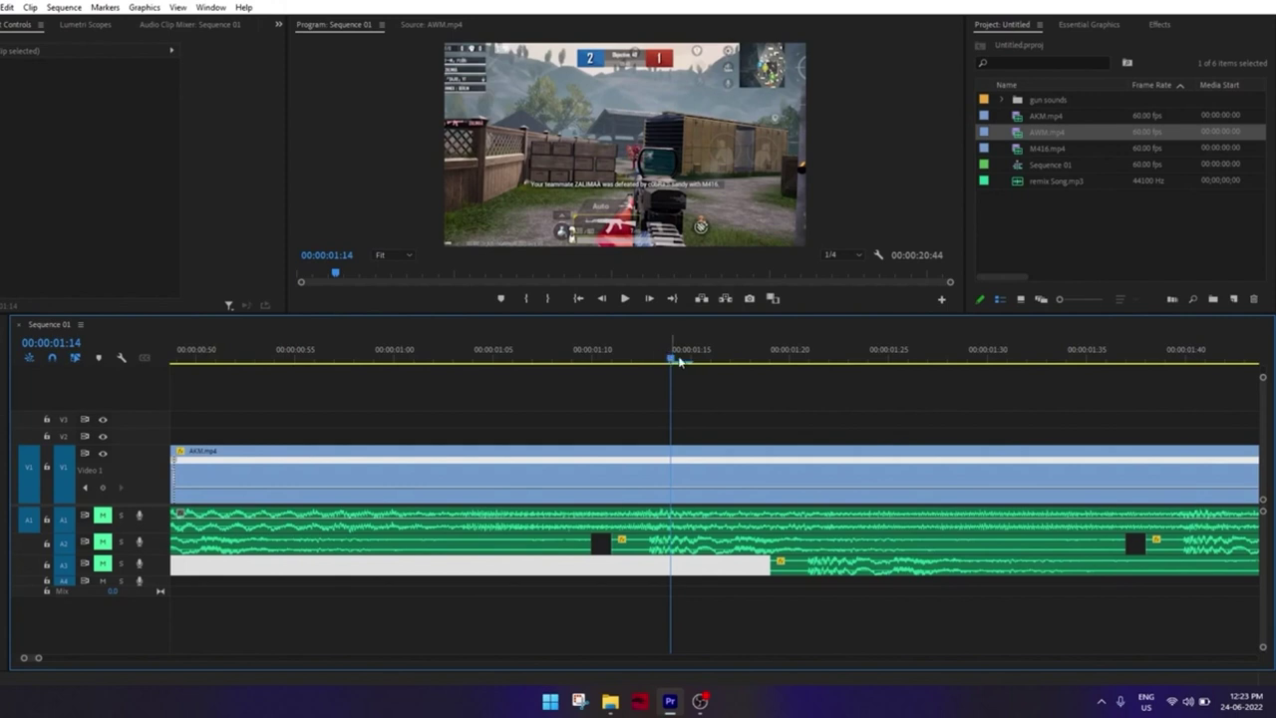
{"action": "left_click_drag", "start_coordinate": [680, 362], "coordinate": [611, 359]}
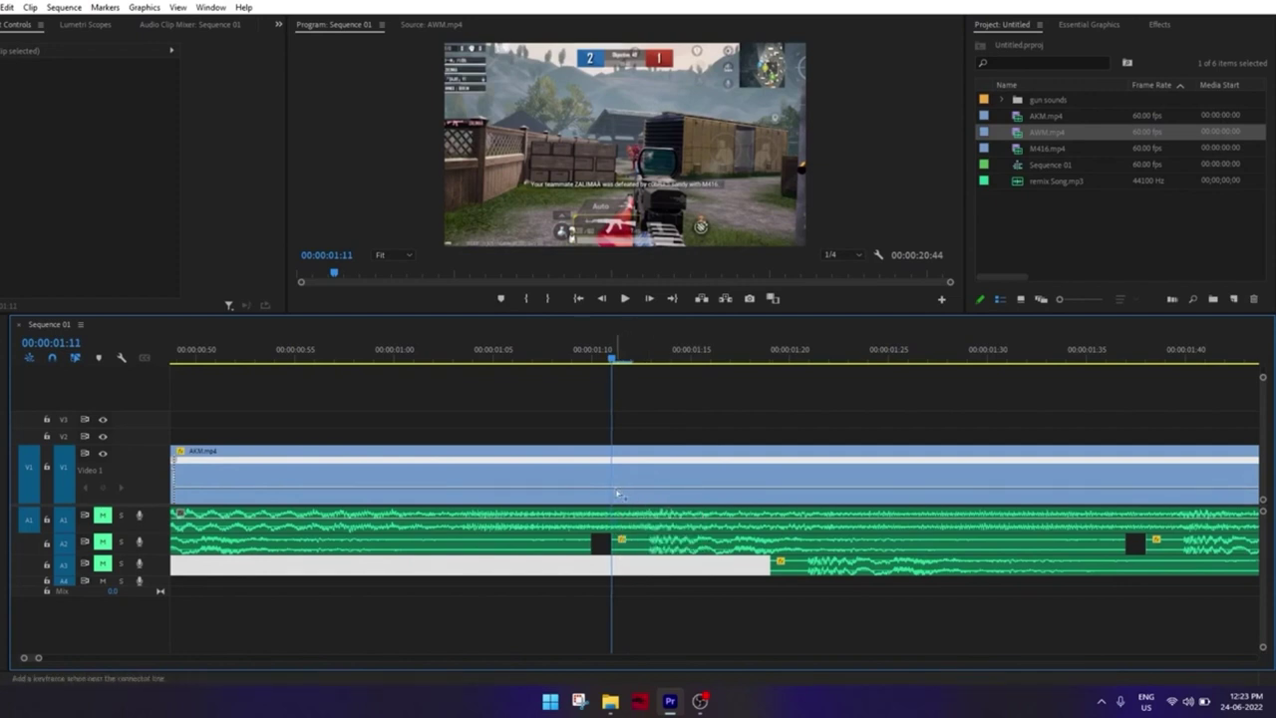
{"action": "left_click", "coordinate": [618, 494]}
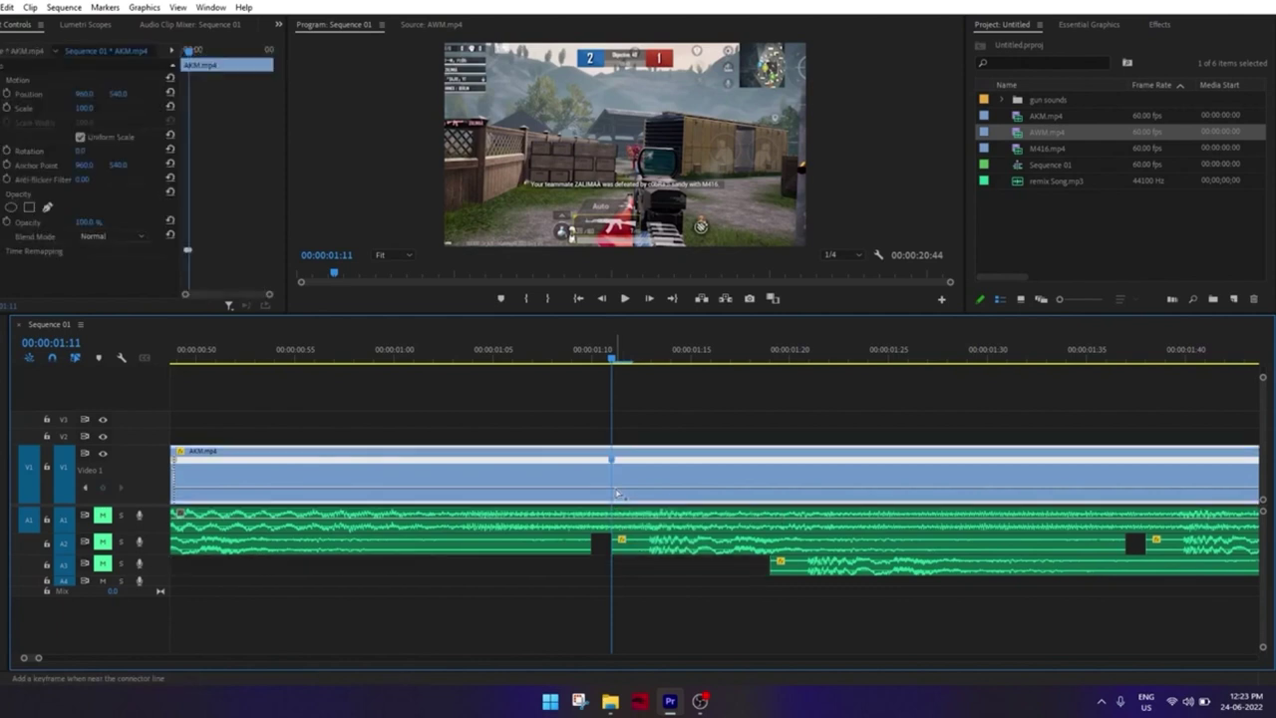
{"action": "key", "text": "minus"}
{"action": "key", "text": "minus"}
{"action": "key", "text": "minus"}
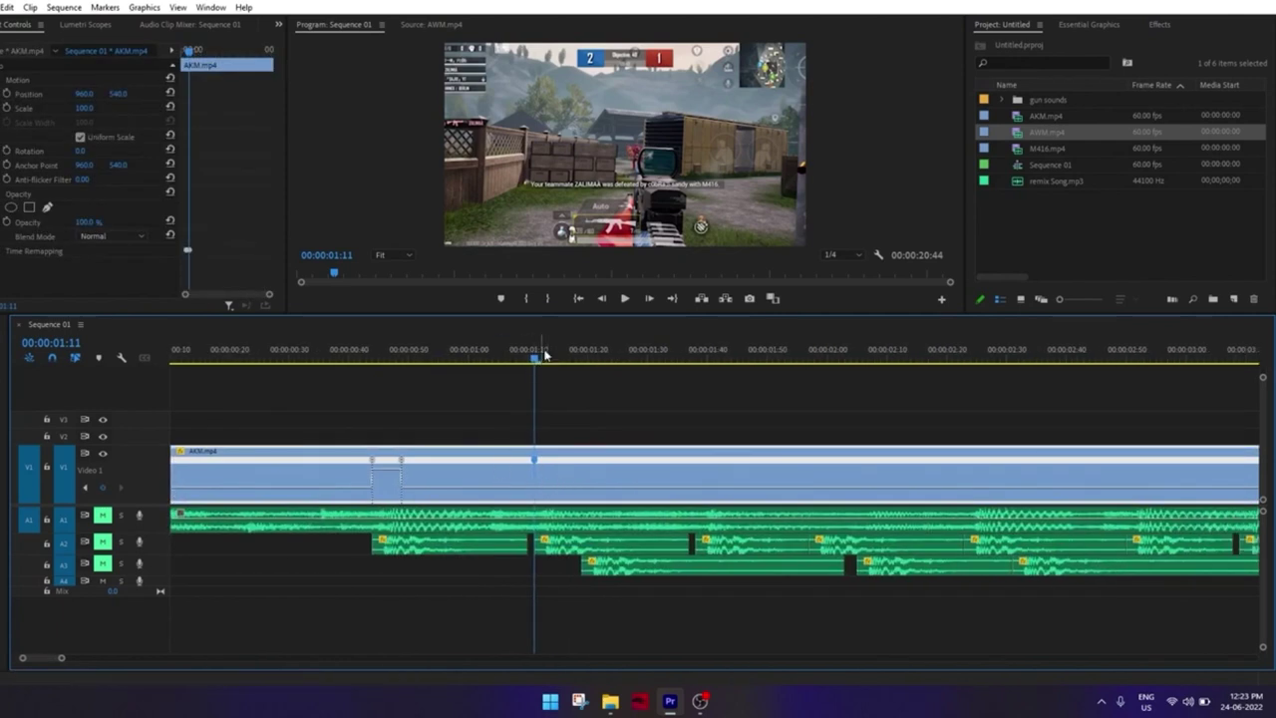
{"action": "key", "text": "minus"}
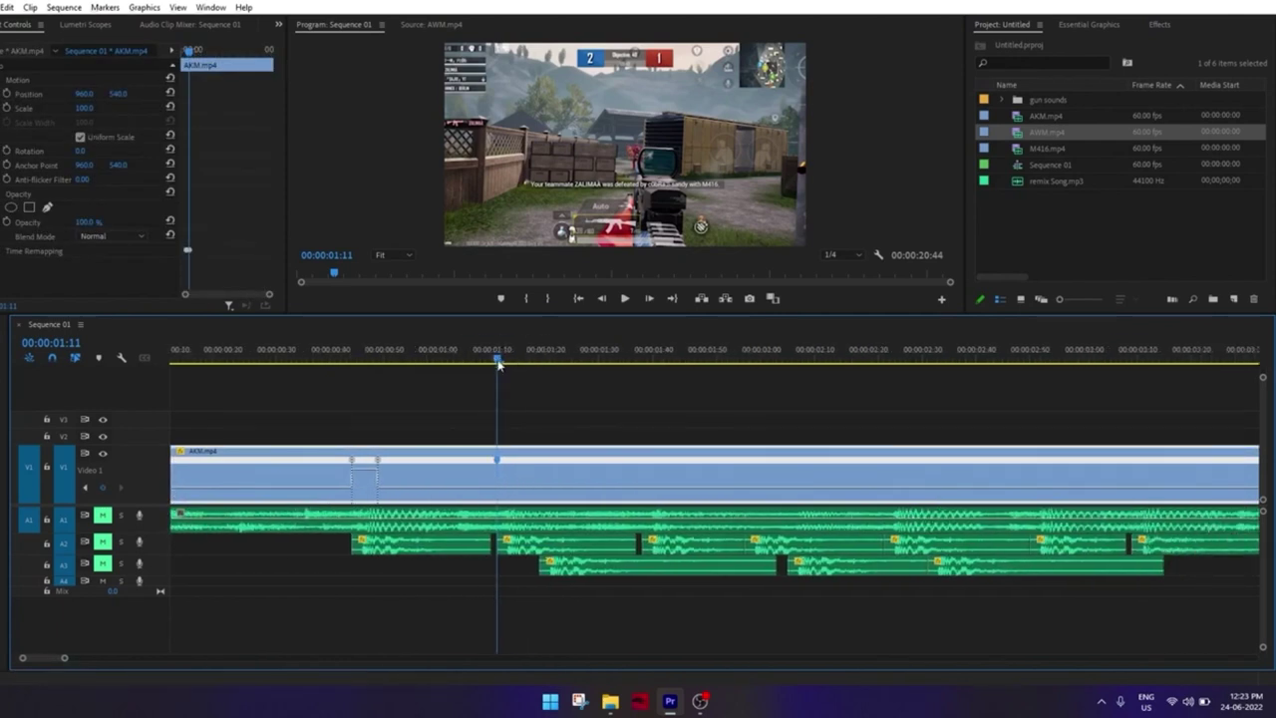
{"action": "left_click_drag", "start_coordinate": [499, 357], "coordinate": [1192, 359]}
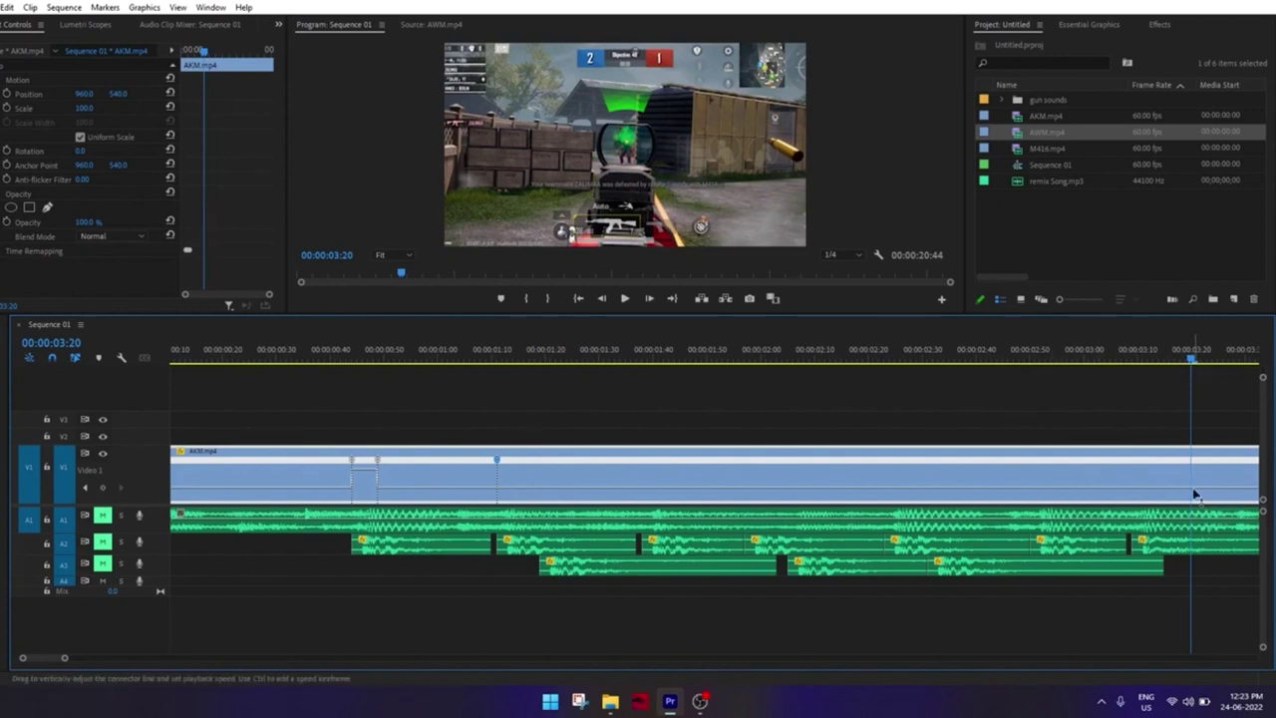
{"action": "left_click", "coordinate": [1195, 494], "text": "ctrl"}
{"action": "left_click_drag", "start_coordinate": [1185, 494], "coordinate": [1186, 496]}
Move to around 02:42 and set the next ramped section's speed to 103%
{"action": "scroll", "coordinate": [513, 526], "scroll_direction": "up", "scroll_amount": 3}
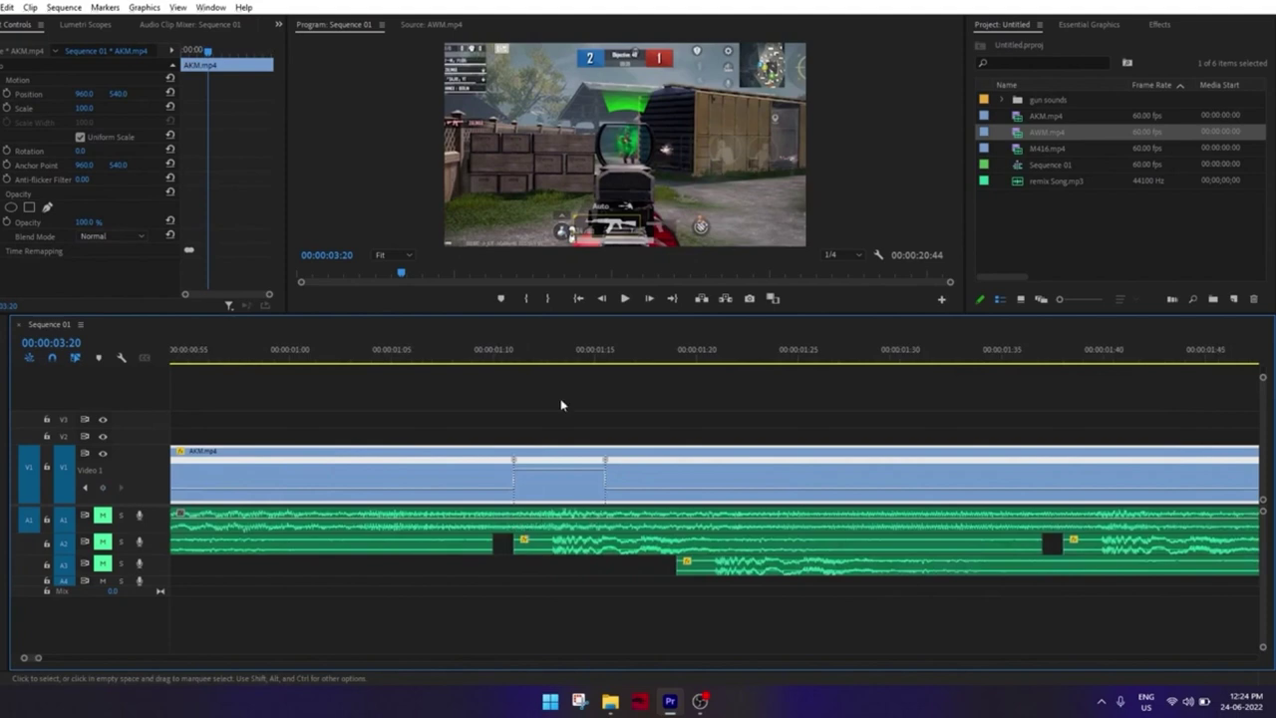
{"action": "mouse_move", "coordinate": [564, 349]}
{"action": "left_mouse_down"}
{"action": "mouse_move", "coordinate": [615, 351]}
{"action": "mouse_move", "coordinate": [421, 356]}
{"action": "mouse_move", "coordinate": [633, 359]}
{"action": "mouse_move", "coordinate": [449, 359]}
{"action": "mouse_move", "coordinate": [615, 359]}
{"action": "mouse_move", "coordinate": [470, 371]}
{"action": "mouse_move", "coordinate": [740, 374]}
{"action": "mouse_move", "coordinate": [721, 393]}
{"action": "mouse_move", "coordinate": [736, 393]}
{"action": "left_mouse_up"}
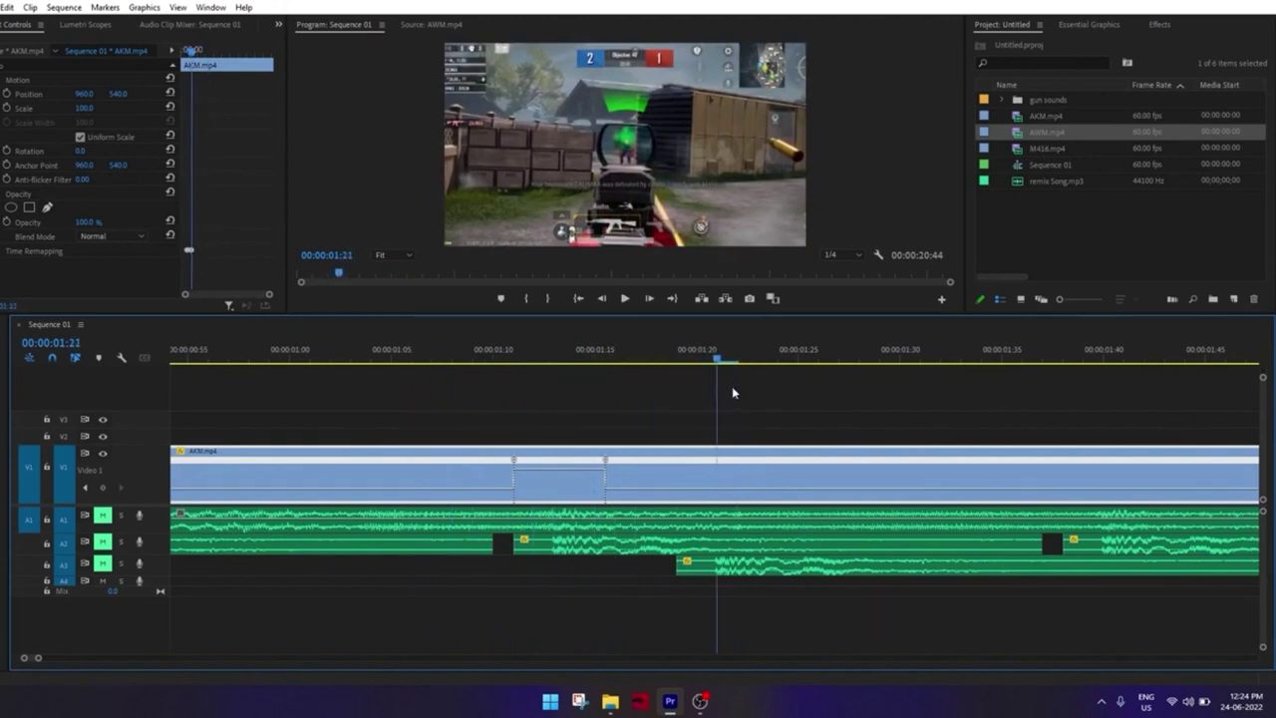
{"action": "key", "text": "Right"}
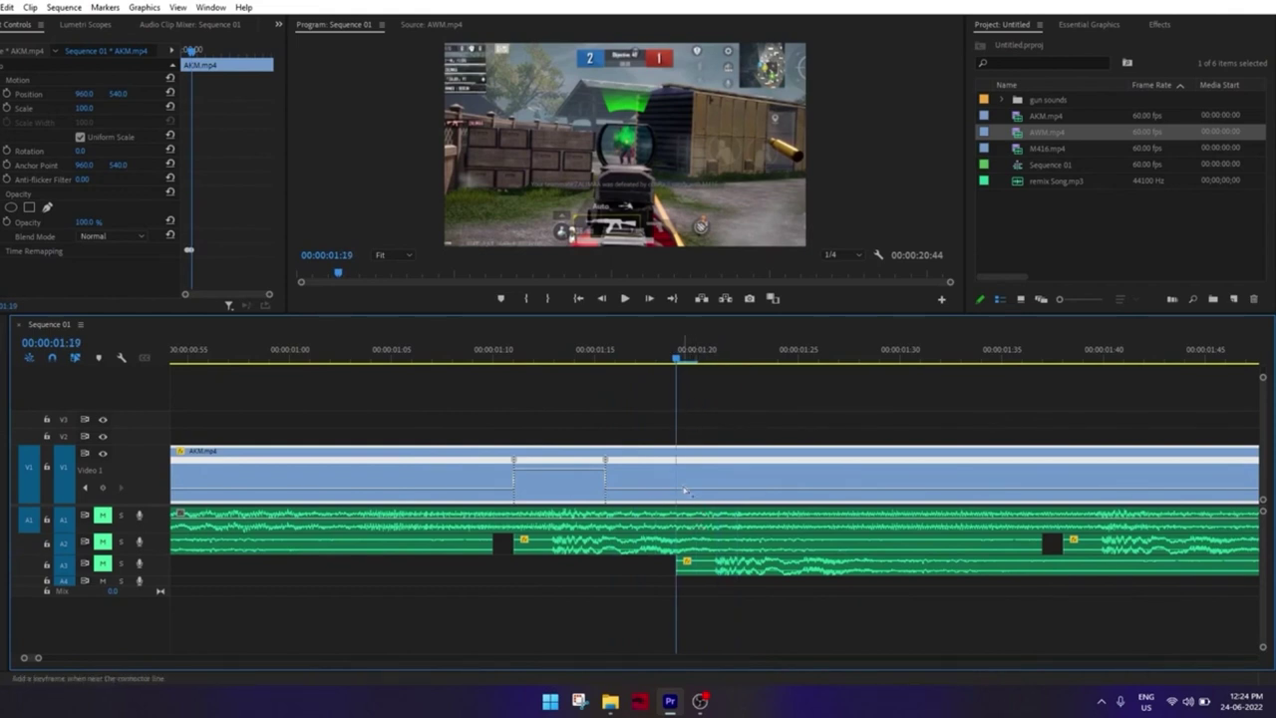
{"action": "key", "text": "minus"}
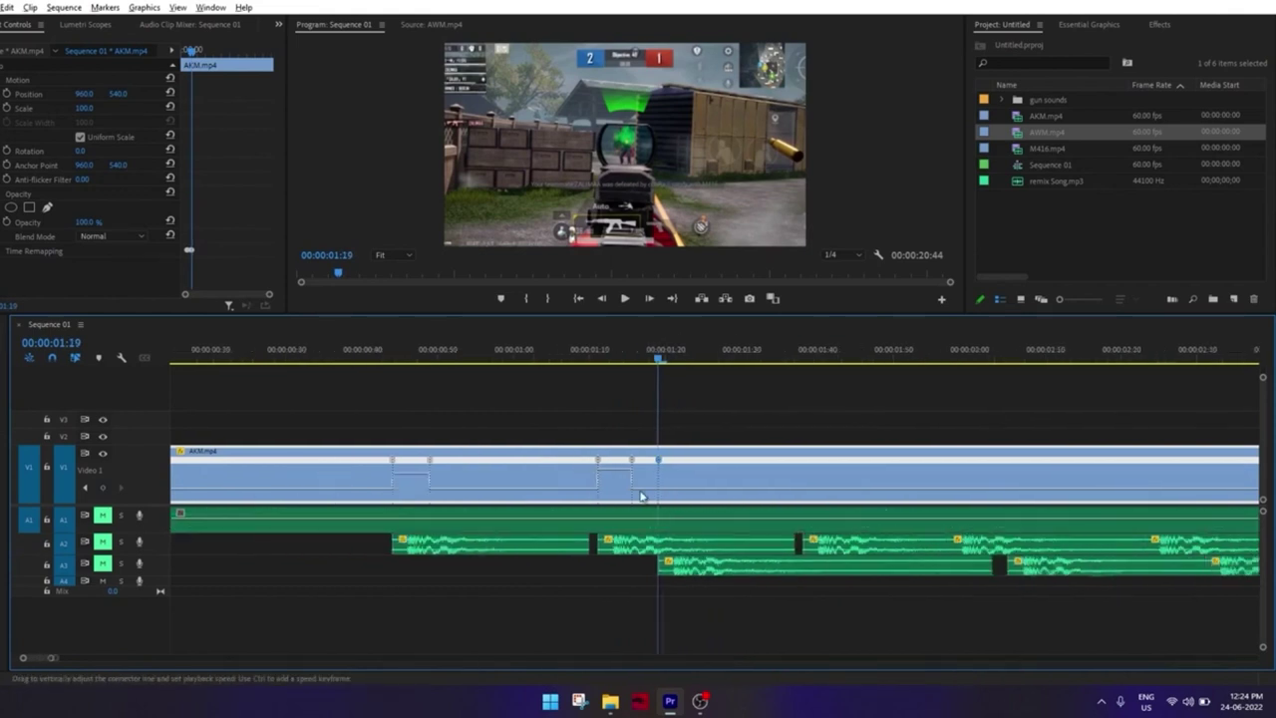
{"action": "key", "text": "minus"}
{"action": "left_click_drag", "start_coordinate": [528, 357], "coordinate": [1050, 366]}
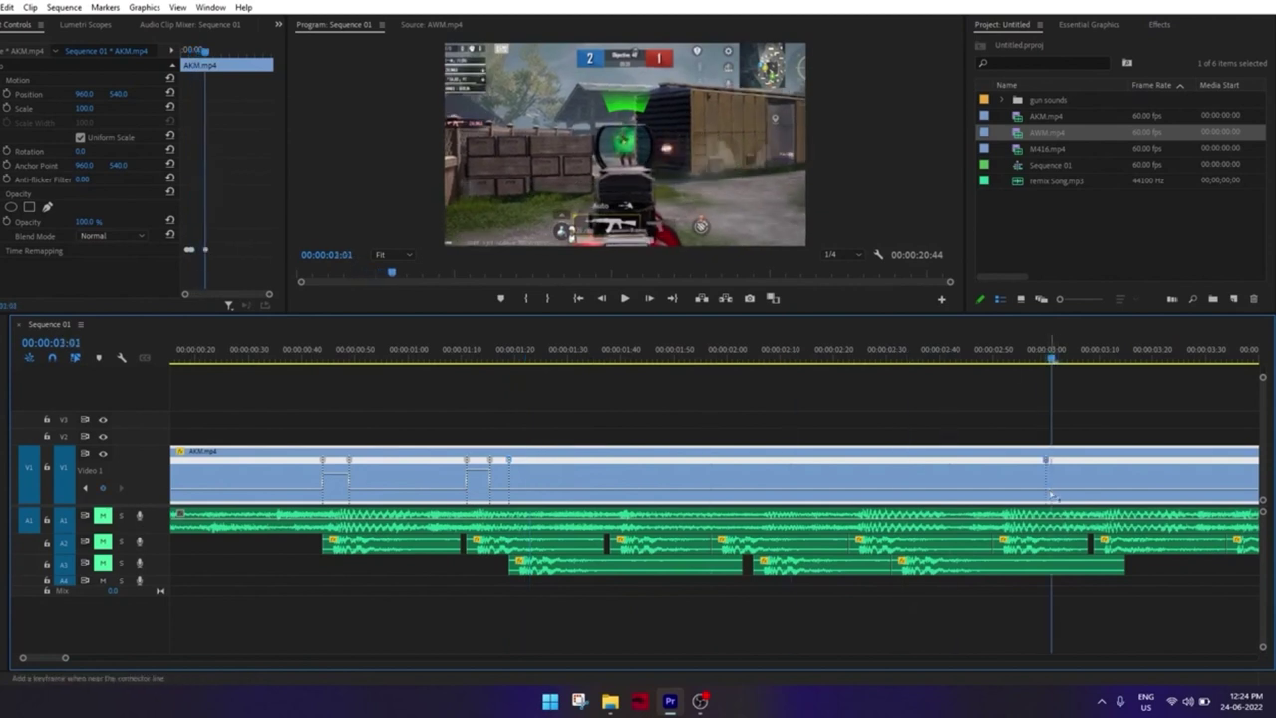
{"action": "left_click_drag", "start_coordinate": [1055, 496], "coordinate": [1055, 509]}
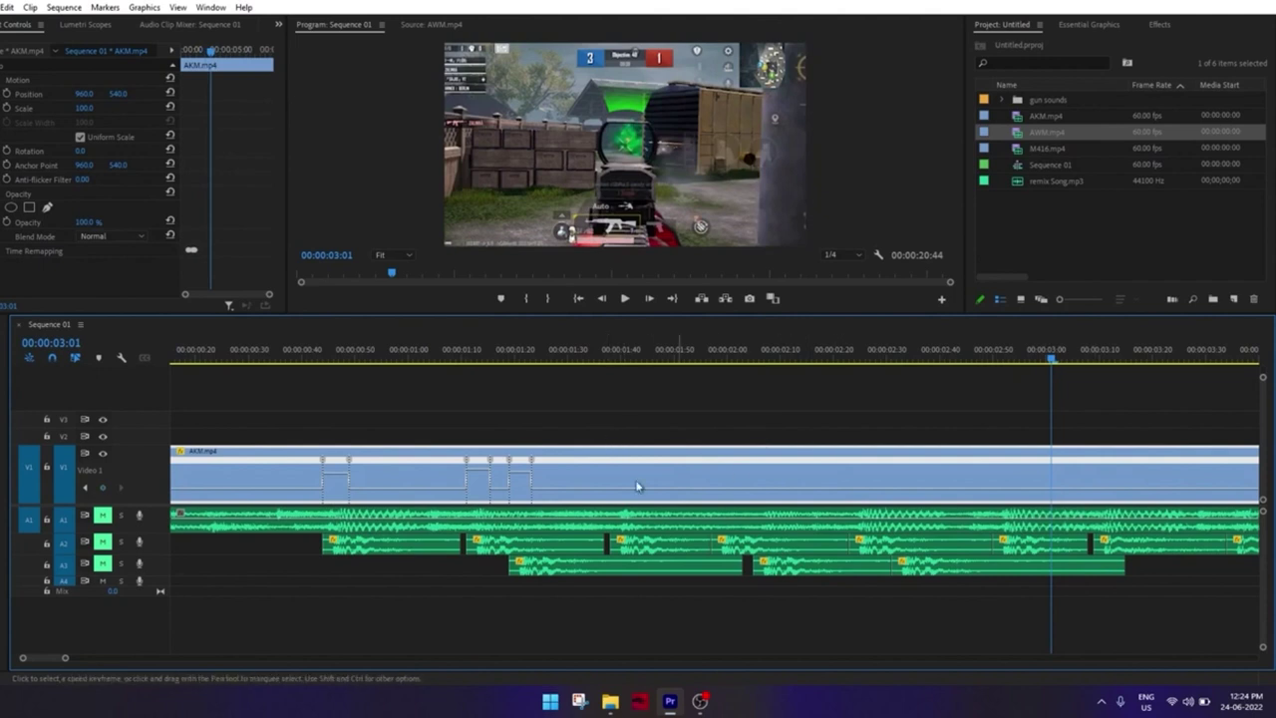
Preview the ramped section back to 01:46, then move to 00:00:02:14
{"action": "scroll", "coordinate": [534, 507], "scroll_direction": "up", "scroll_amount": 5}
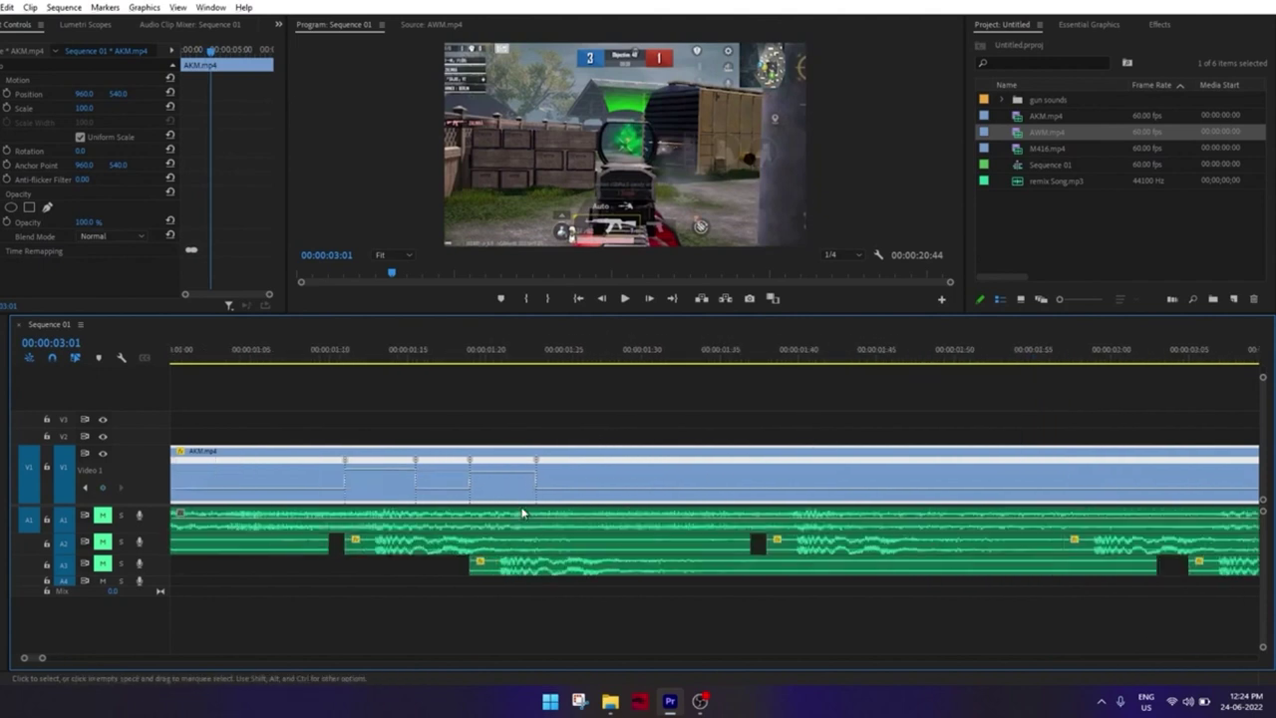
{"action": "scroll", "coordinate": [542, 480], "scroll_direction": "down", "scroll_amount": 3}
{"action": "scroll", "coordinate": [562, 442], "scroll_direction": "down", "scroll_amount": 2}
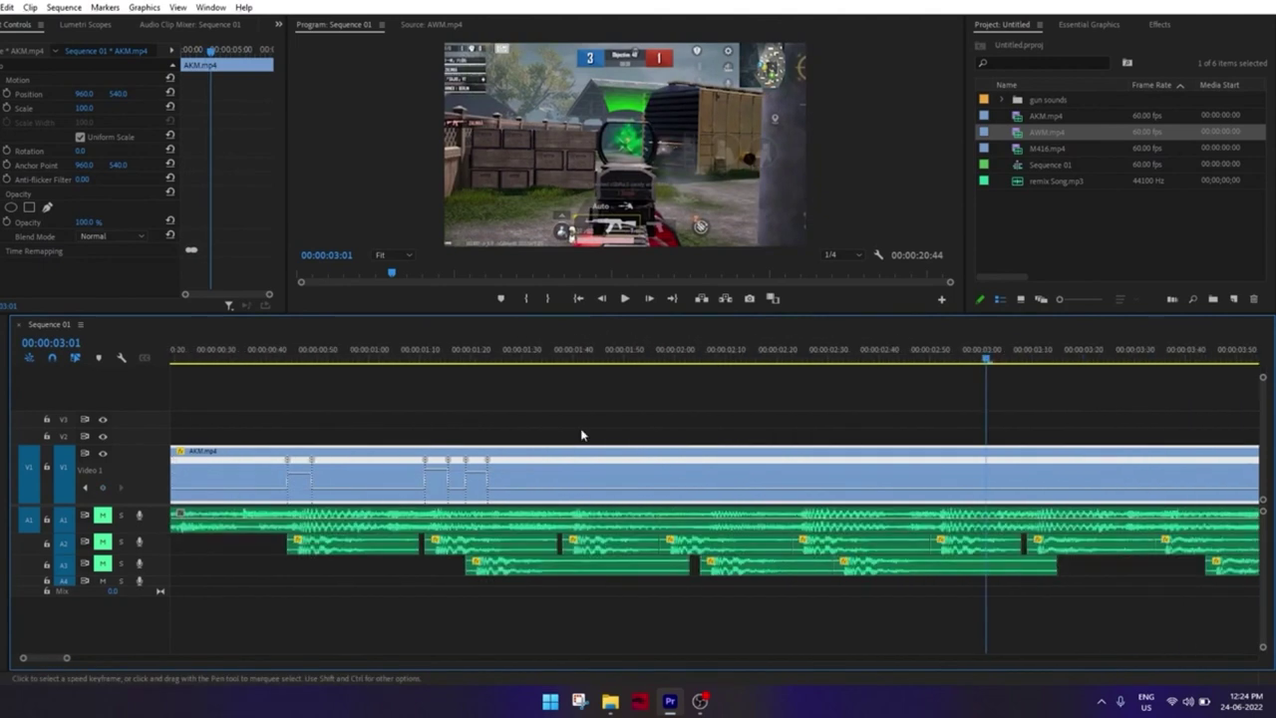
{"action": "mouse_move", "coordinate": [604, 351]}
{"action": "left_mouse_down"}
{"action": "mouse_move", "coordinate": [606, 377]}
{"action": "mouse_move", "coordinate": [1056, 405]}
{"action": "mouse_move", "coordinate": [584, 468]}
{"action": "left_mouse_up"}
{"action": "key", "text": "equal"}
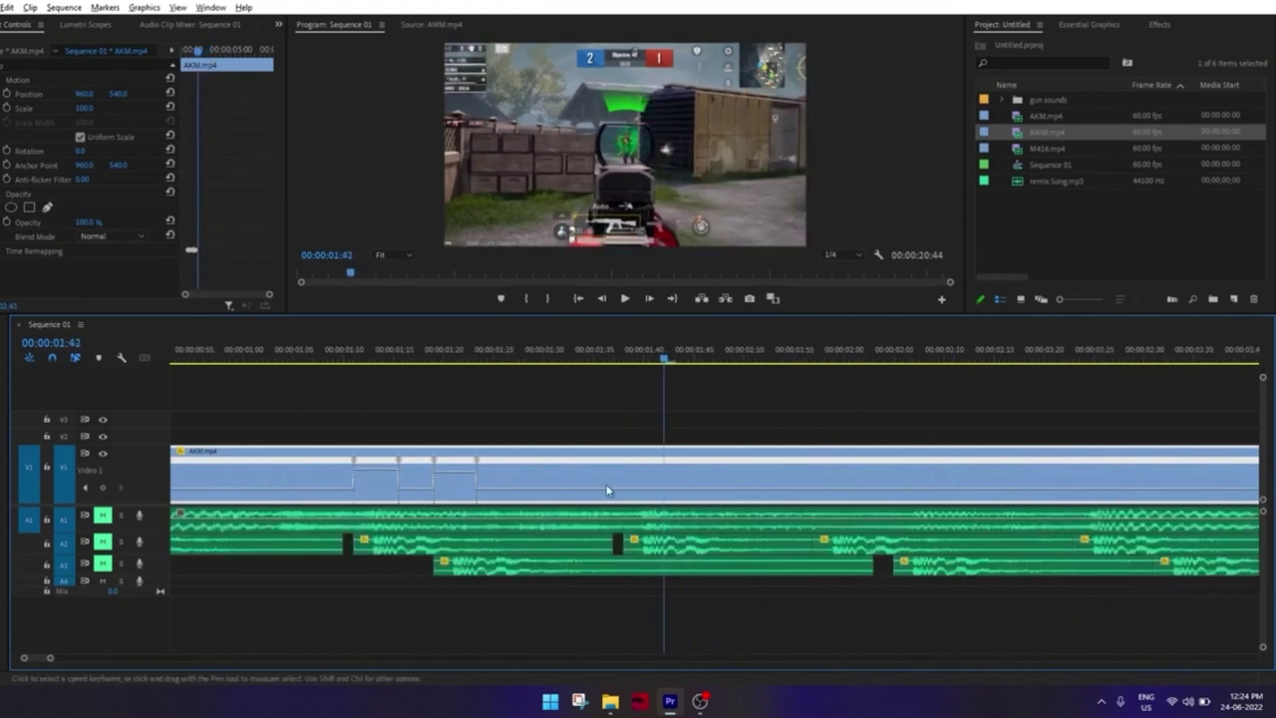
{"action": "key", "text": "minus"}
{"action": "left_click_drag", "start_coordinate": [686, 359], "coordinate": [745, 396]}
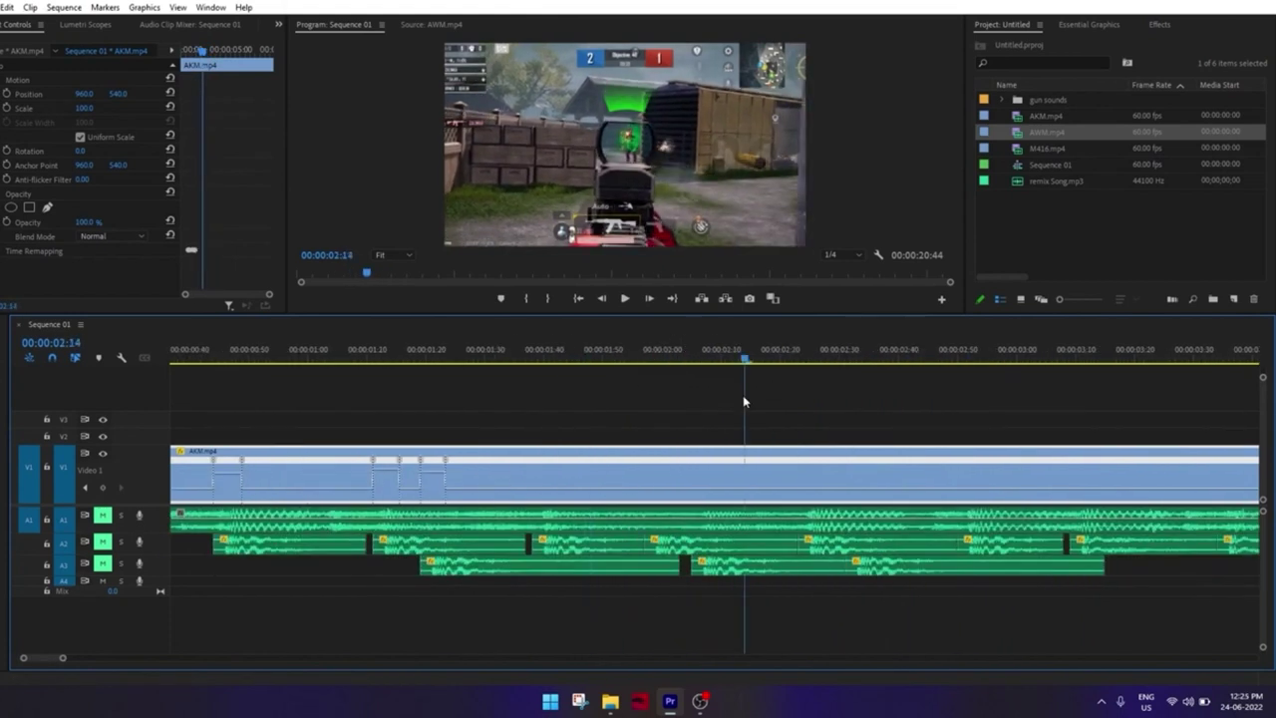
{"action": "left_click", "coordinate": [598, 543]}
{"action": "left_click", "coordinate": [734, 547]}
{"action": "left_click", "coordinate": [735, 566]}
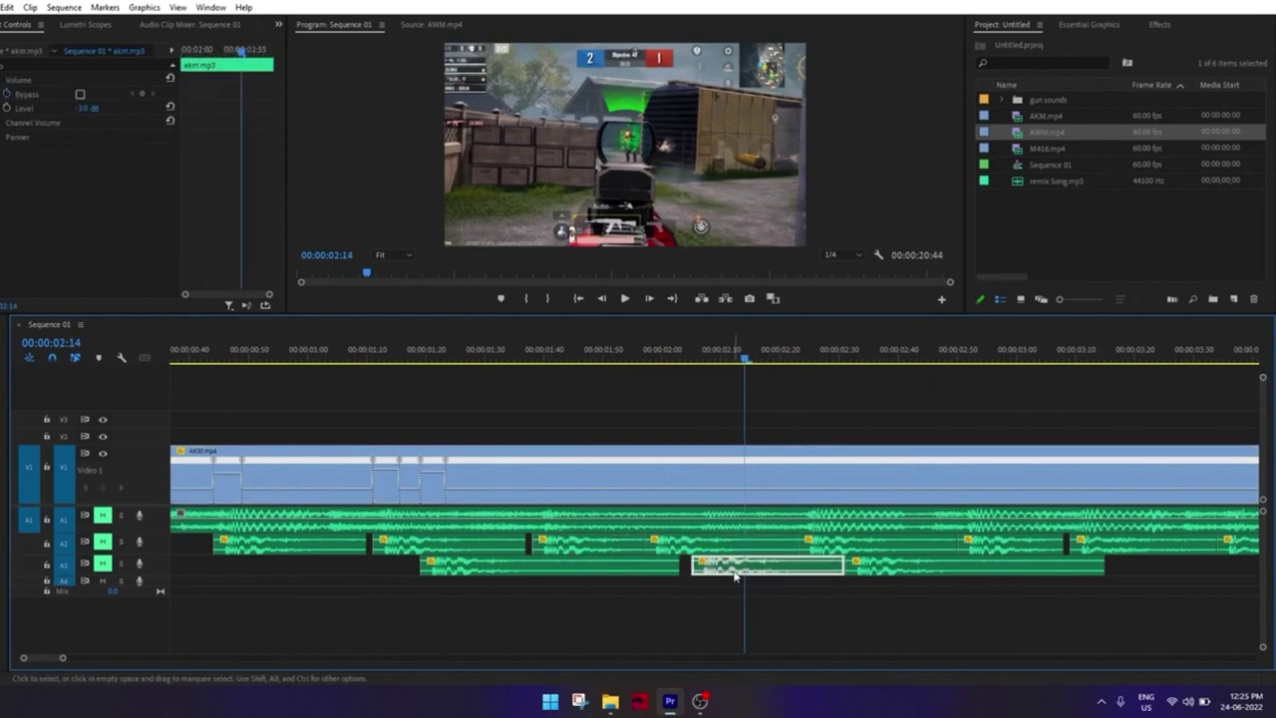
{"action": "left_click", "coordinate": [877, 544]}
{"action": "left_click", "coordinate": [882, 567]}
{"action": "left_click", "coordinate": [988, 547]}
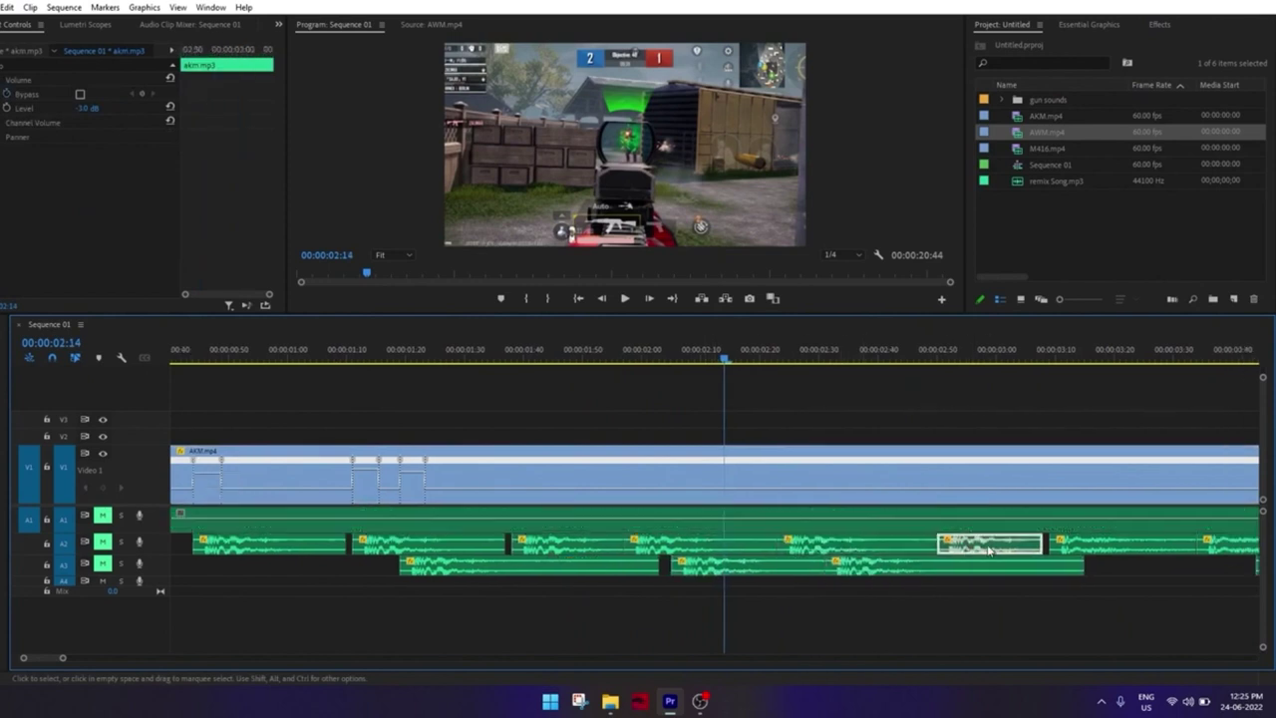
{"action": "scroll", "coordinate": [923, 543], "scroll_direction": "right", "scroll_amount": 3}
{"action": "key", "text": "minus"}
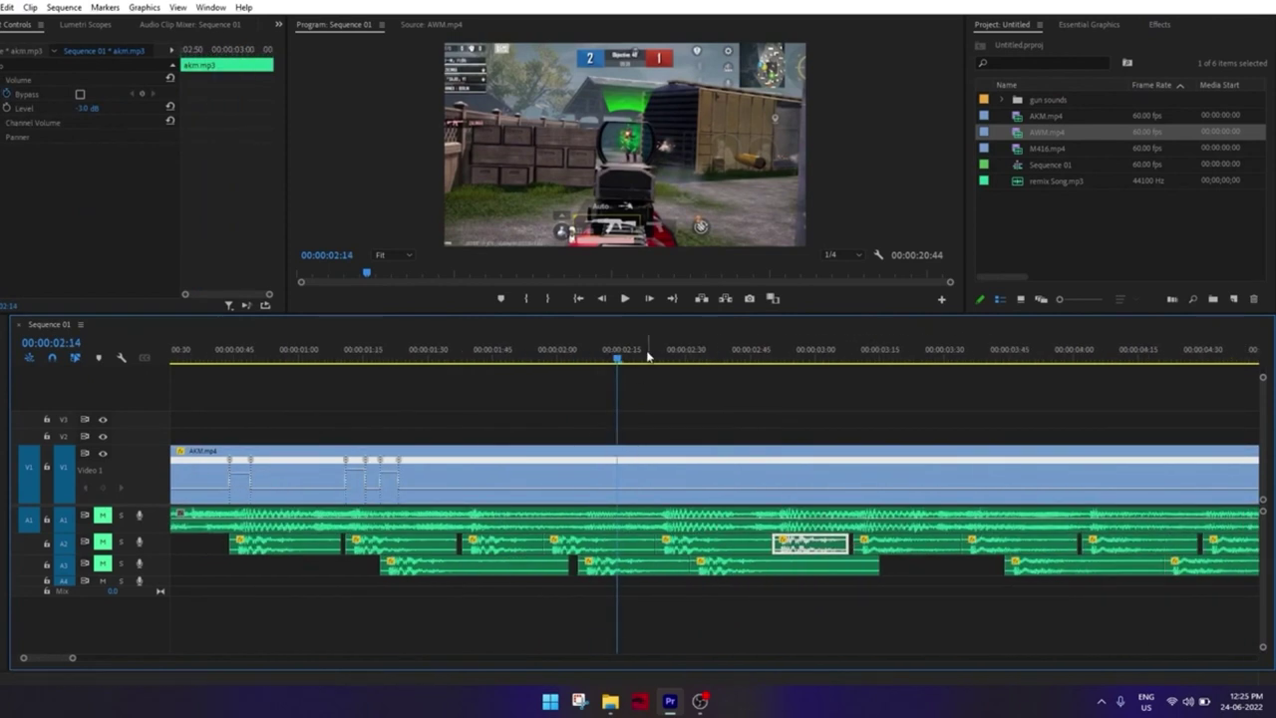
{"action": "mouse_move", "coordinate": [618, 357]}
{"action": "left_mouse_down"}
{"action": "mouse_move", "coordinate": [893, 382]}
{"action": "mouse_move", "coordinate": [761, 414]}
{"action": "mouse_move", "coordinate": [426, 419]}
{"action": "mouse_move", "coordinate": [903, 416]}
{"action": "mouse_move", "coordinate": [354, 414]}
{"action": "mouse_move", "coordinate": [804, 399]}
{"action": "left_mouse_up"}
{"action": "left_click", "coordinate": [584, 464]}
{"action": "scroll", "coordinate": [598, 461], "scroll_direction": "up", "scroll_amount": 3}
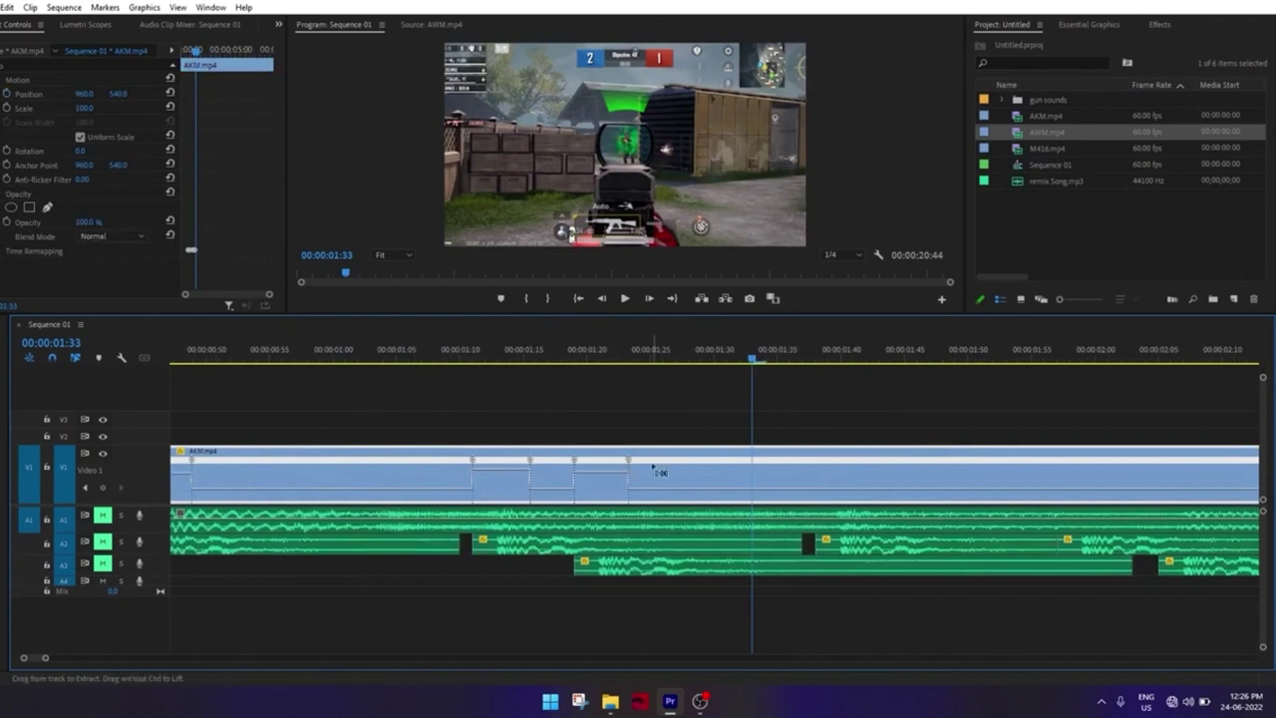
Undo the last ramp, add a reversed AKM.mp4 section around 01:15–01:20, review it, and save
{"action": "key", "text": "ctrl+z"}
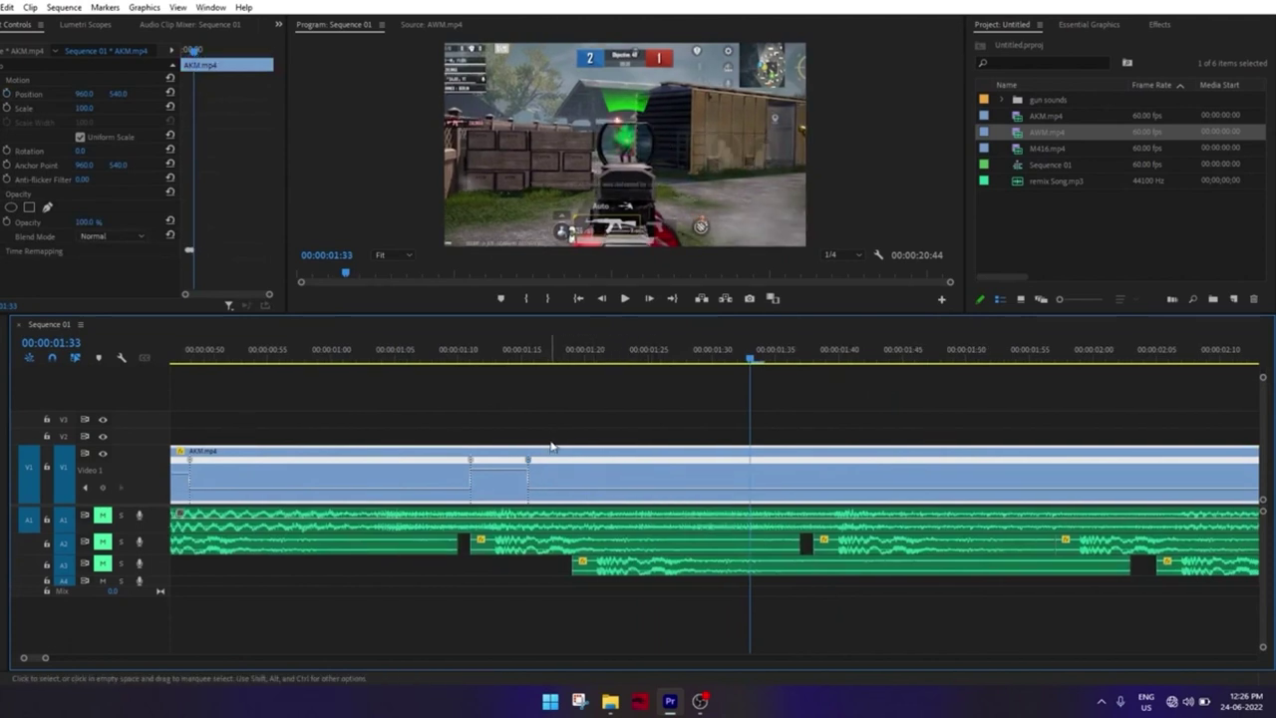
{"action": "left_click_drag", "start_coordinate": [532, 466], "coordinate": [598, 467]}
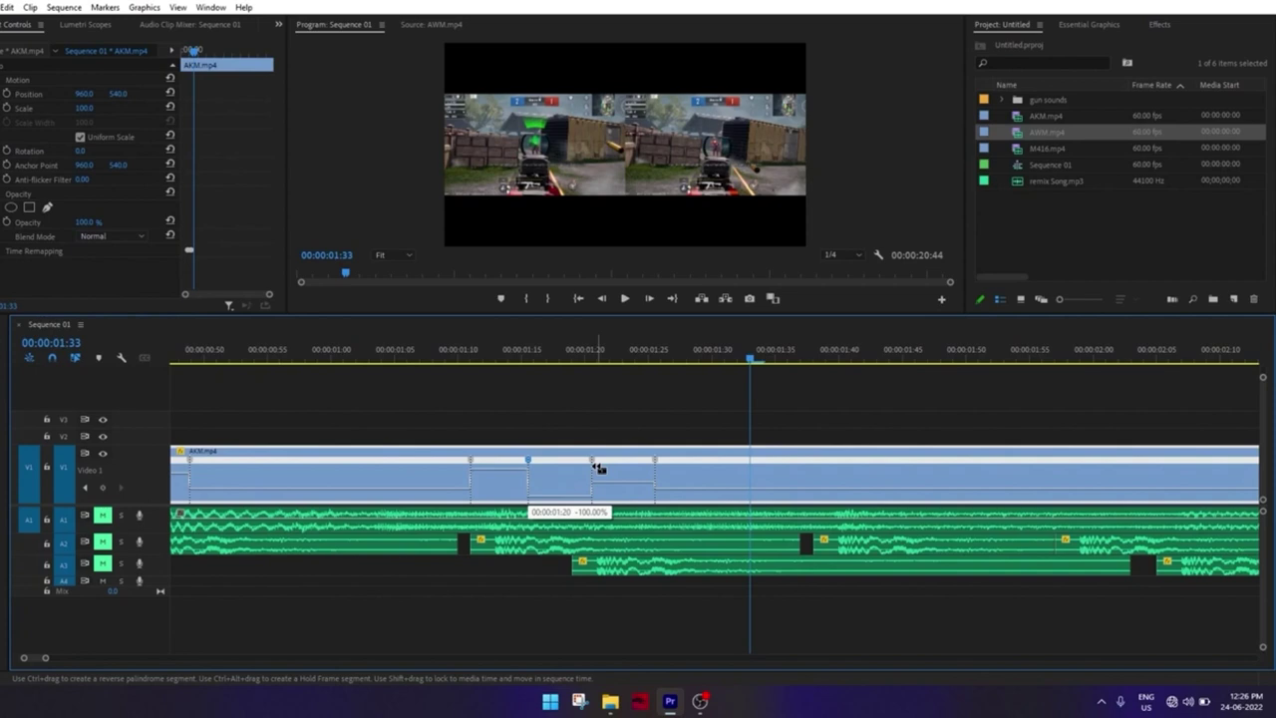
{"action": "left_click", "coordinate": [420, 363]}
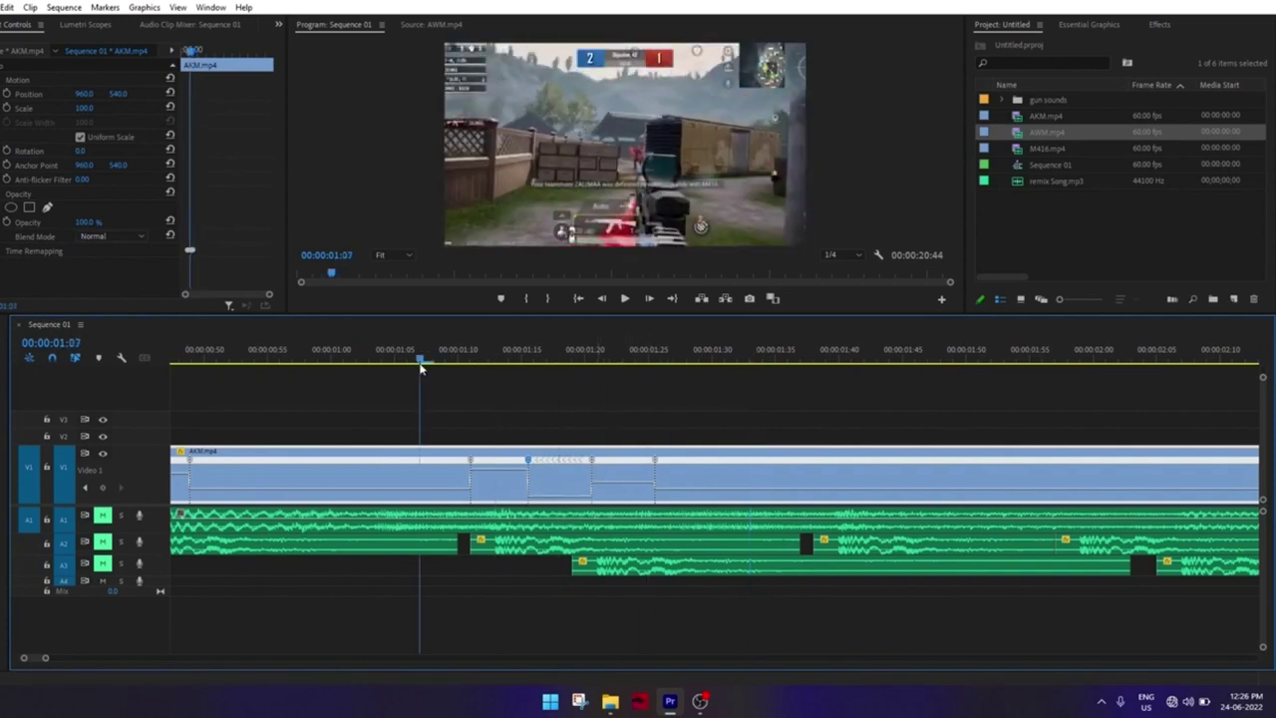
{"action": "left_click_drag", "start_coordinate": [419, 363], "coordinate": [593, 379]}
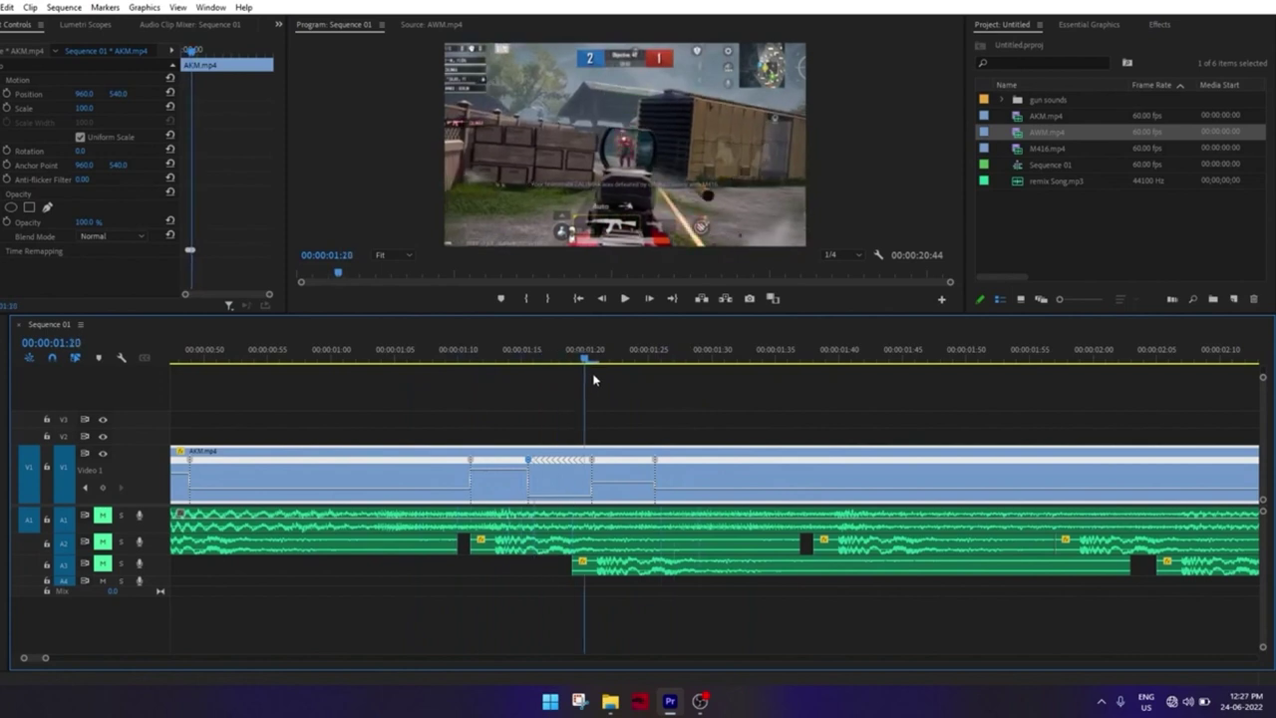
{"action": "mouse_move", "coordinate": [593, 379]}
{"action": "left_mouse_down"}
{"action": "mouse_move", "coordinate": [680, 382]}
{"action": "mouse_move", "coordinate": [482, 381]}
{"action": "mouse_move", "coordinate": [675, 395]}
{"action": "left_mouse_up"}
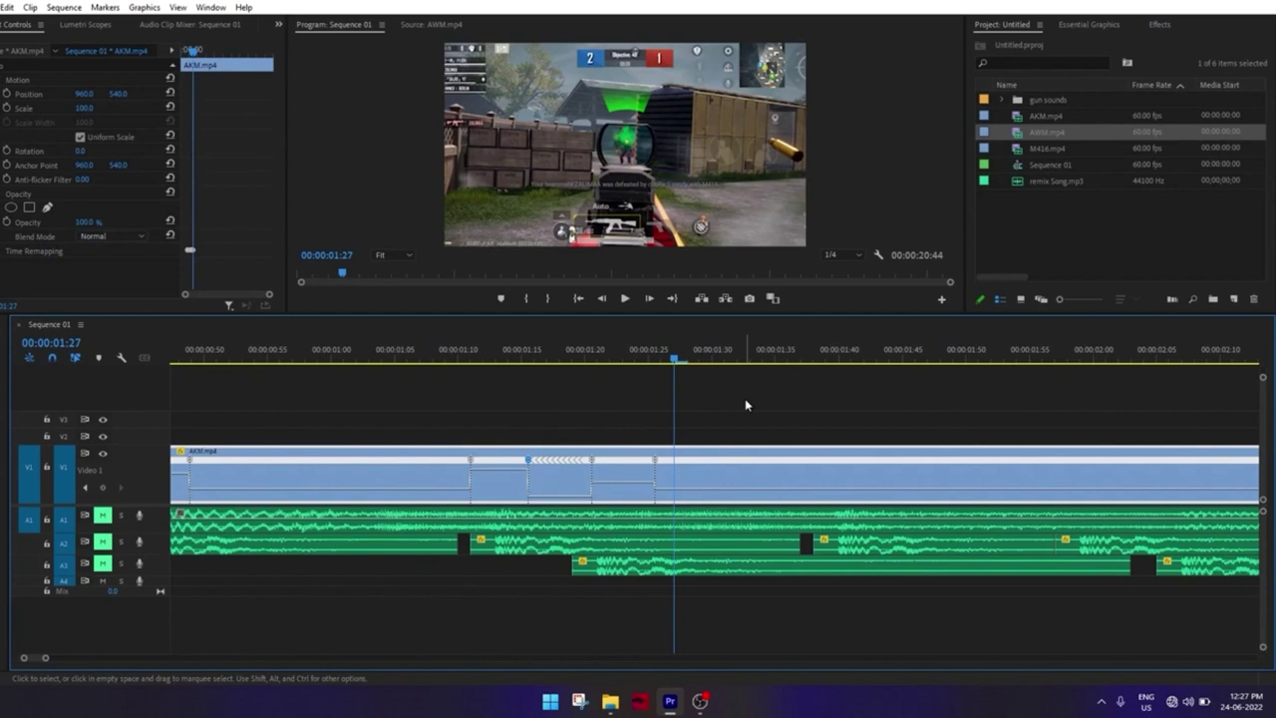
{"action": "key", "text": "ctrl+s"}
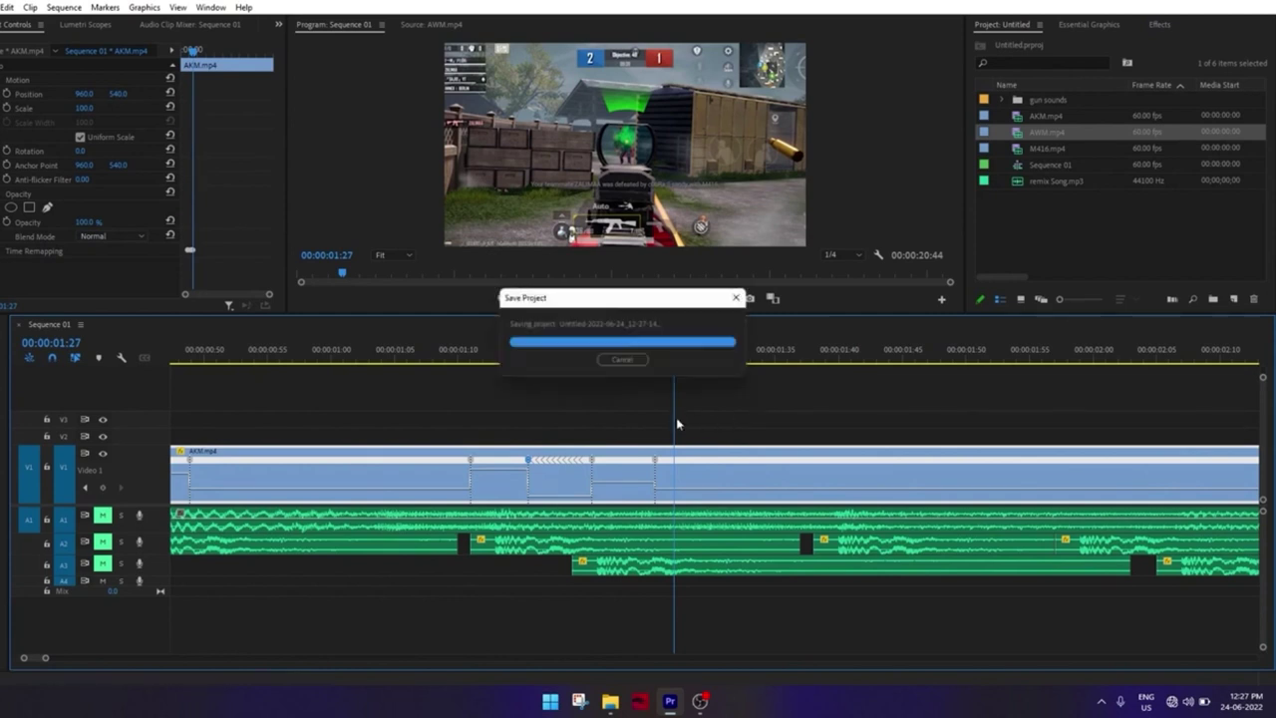
{"action": "scroll", "coordinate": [838, 369], "scroll_direction": "down", "scroll_amount": 1}
Scrub through AKM.mp4 between about 01:39 and 02:39 and nudge one section's speed
{"action": "scroll", "coordinate": [648, 447], "scroll_direction": "down", "scroll_amount": 3}
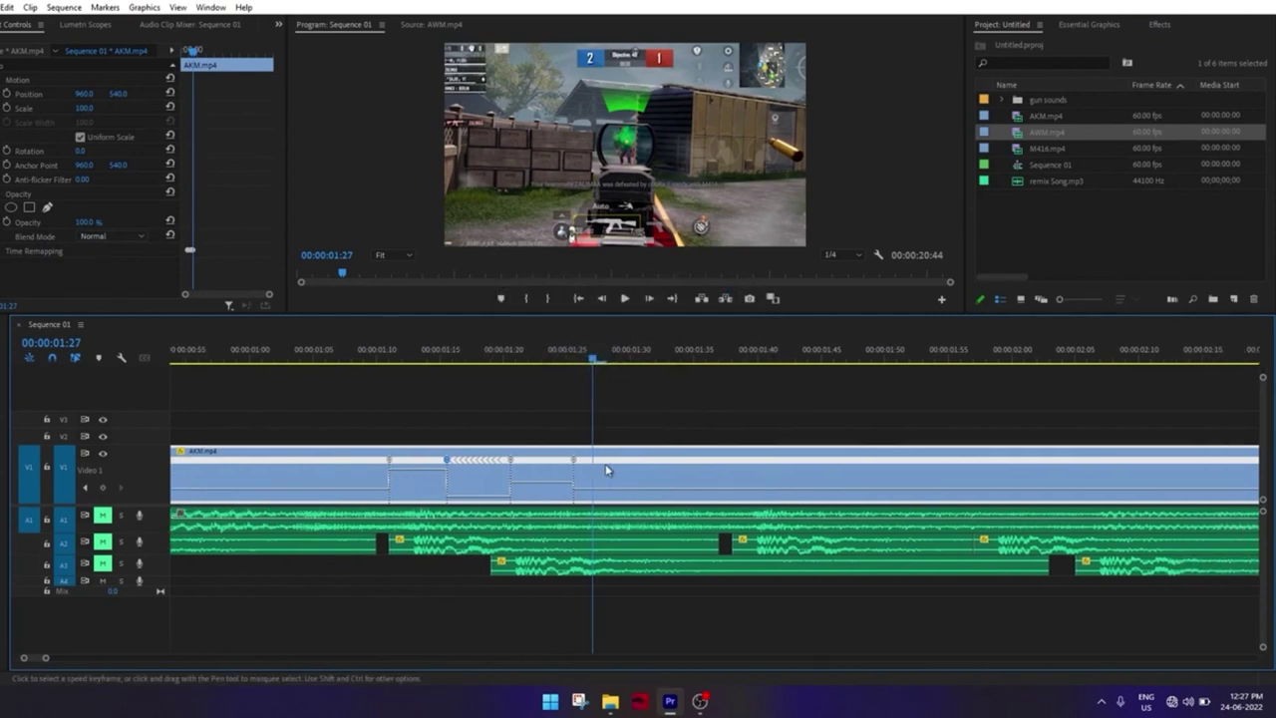
{"action": "left_click", "coordinate": [746, 351]}
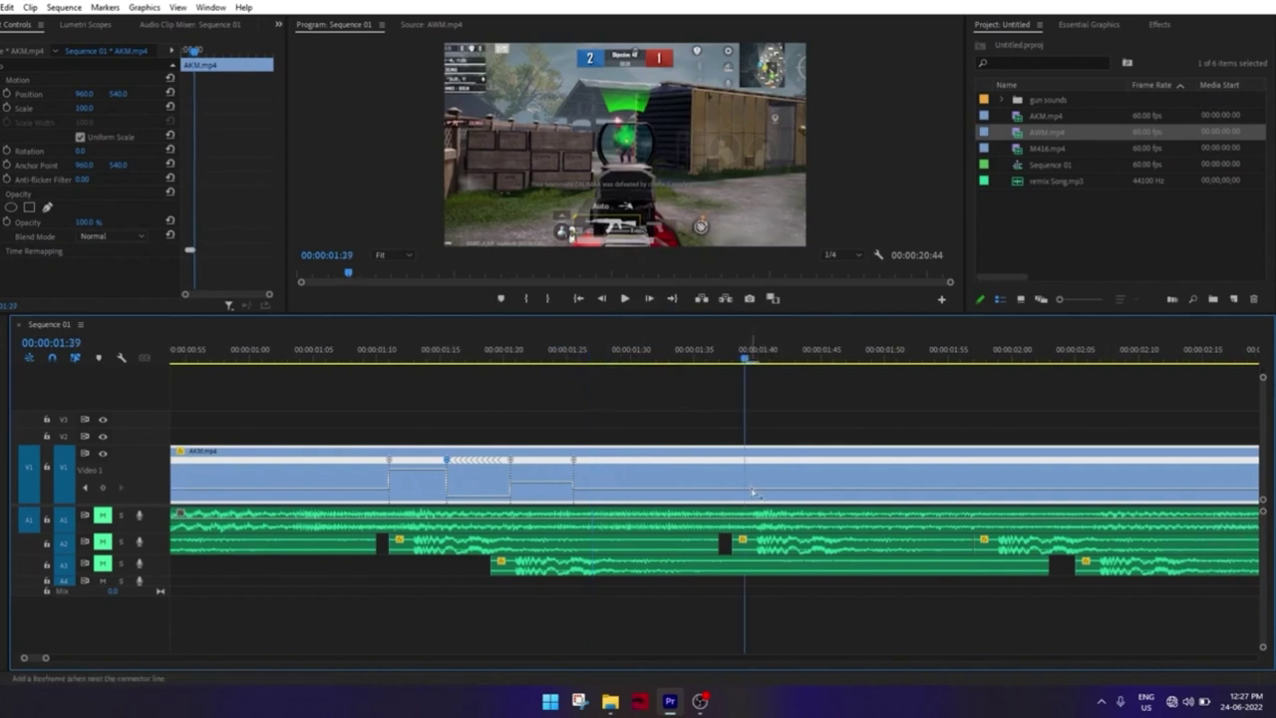
{"action": "key", "text": "minus"}
{"action": "key", "text": "minus"}
{"action": "key", "text": "minus"}
{"action": "key", "text": "minus"}
{"action": "left_click_drag", "start_coordinate": [455, 359], "coordinate": [769, 357]}
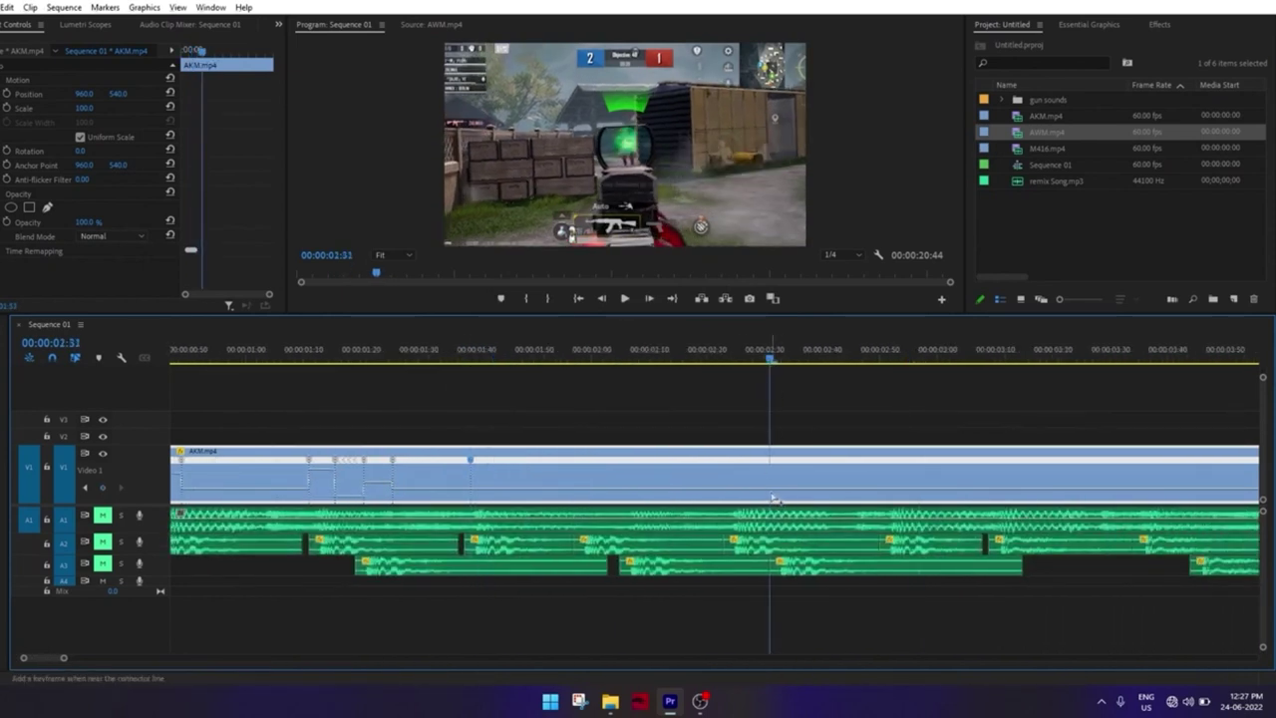
{"action": "scroll", "coordinate": [592, 406], "scroll_direction": "up", "scroll_amount": 2}
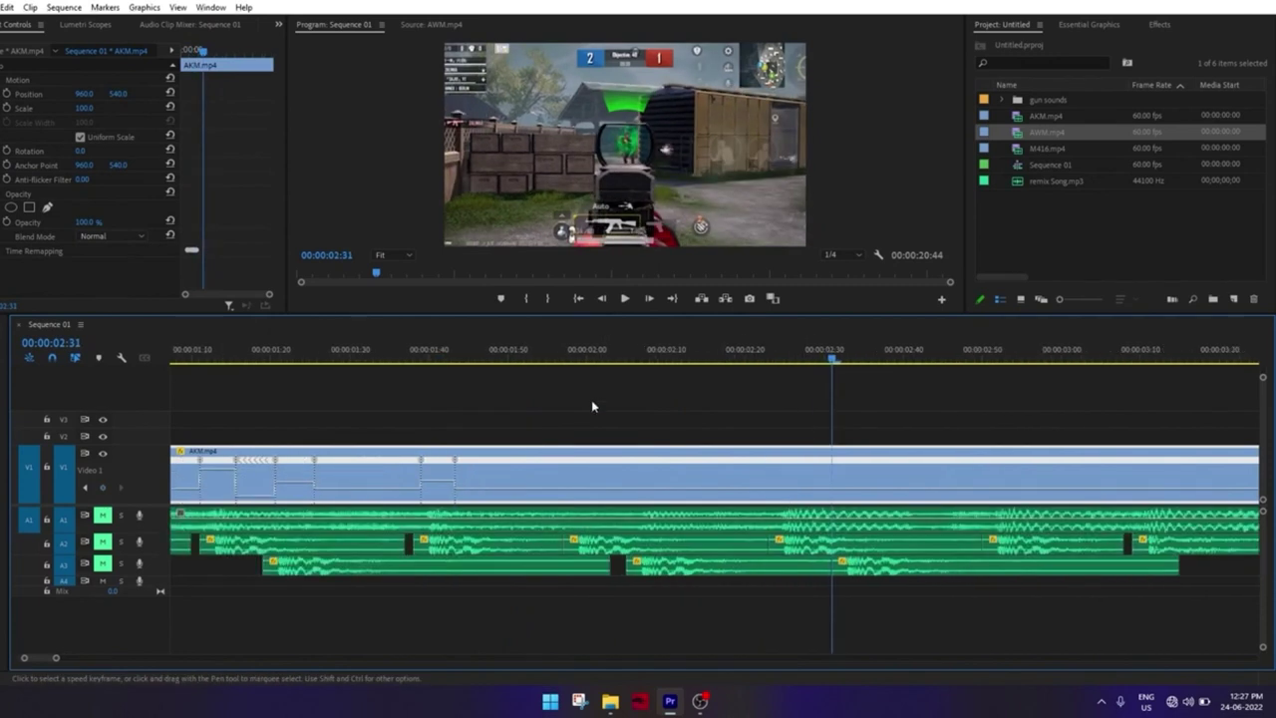
{"action": "left_click_drag", "start_coordinate": [579, 356], "coordinate": [566, 356]}
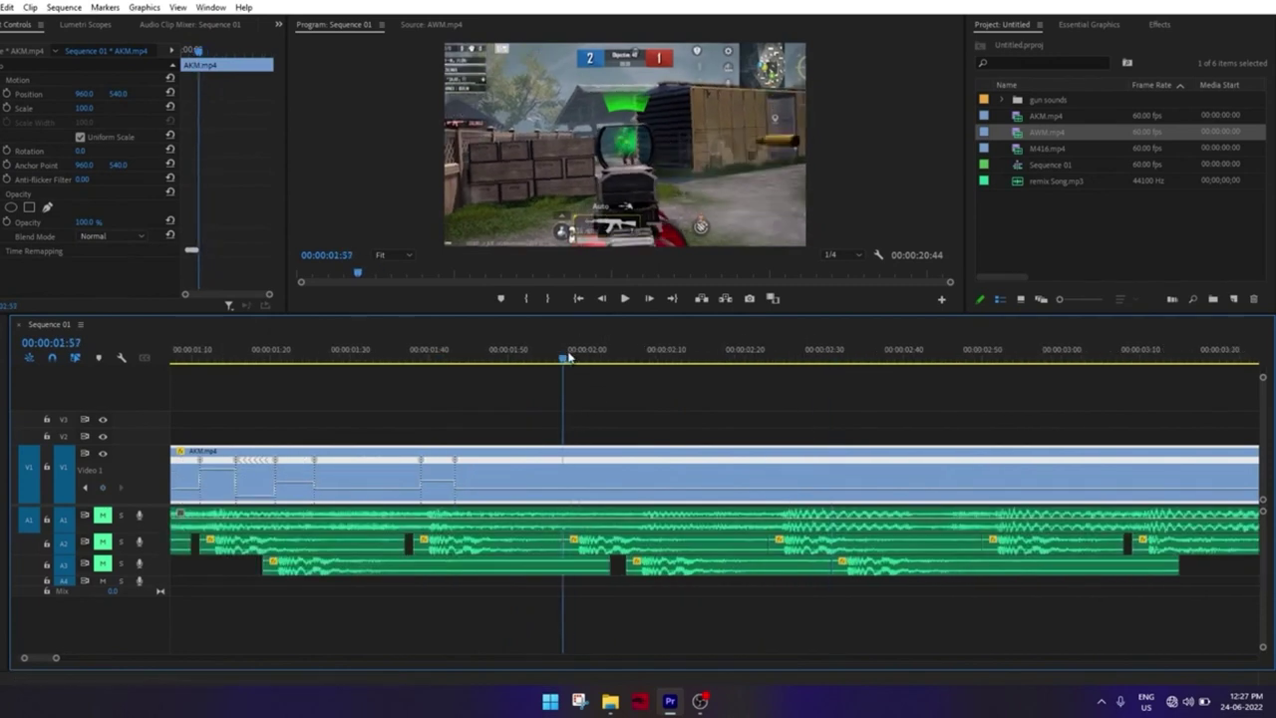
{"action": "scroll", "coordinate": [577, 498], "scroll_direction": "down", "scroll_amount": 1}
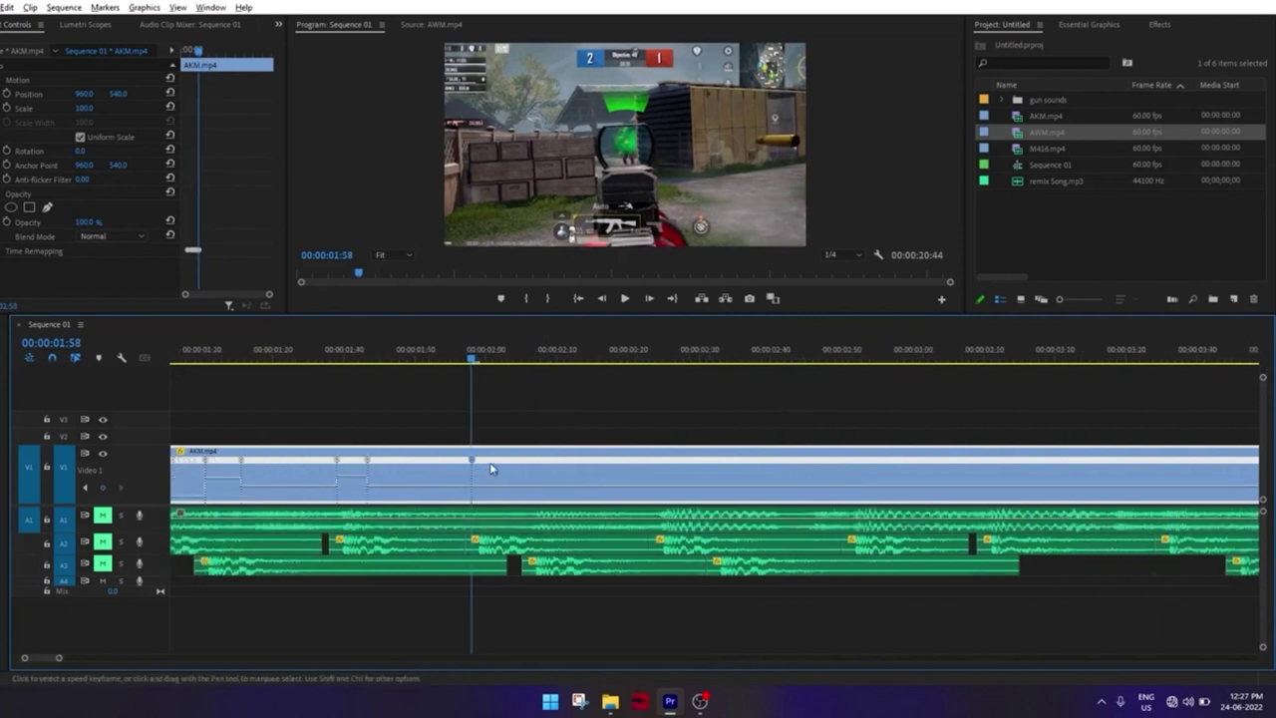
{"action": "left_click", "coordinate": [736, 353]}
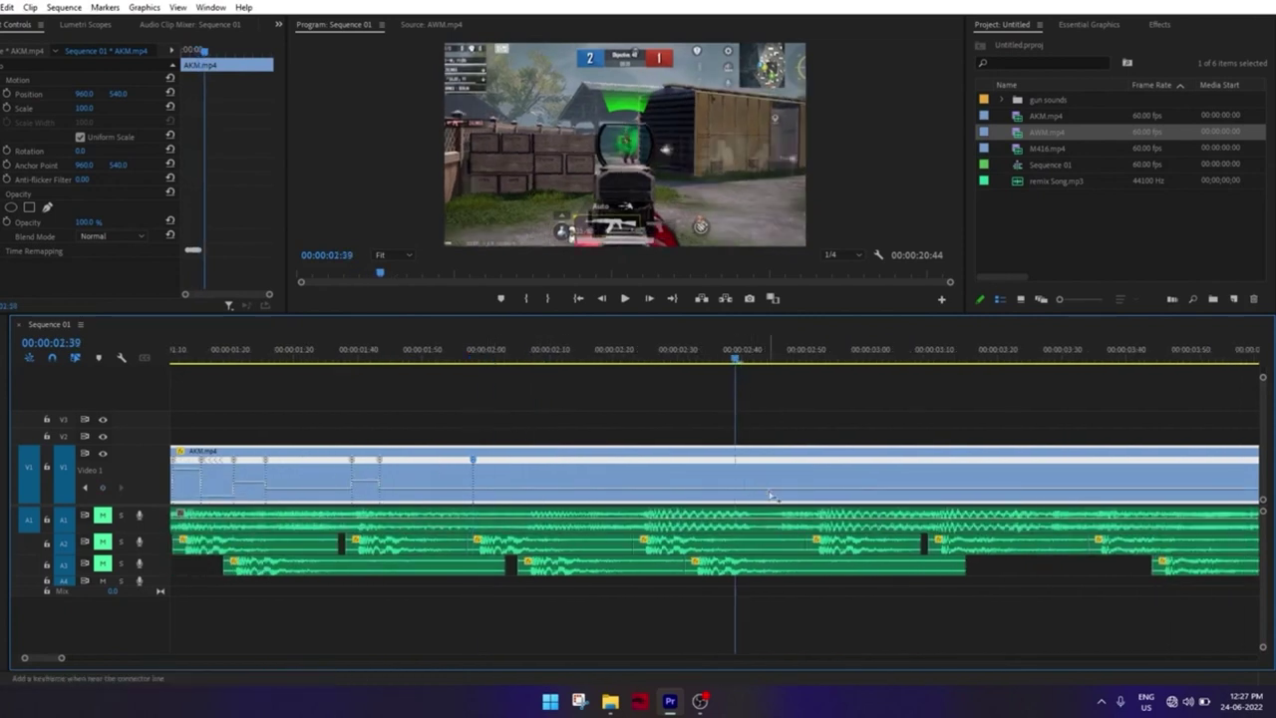
{"action": "left_click_drag", "start_coordinate": [766, 504], "coordinate": [765, 503]}
{"action": "scroll", "coordinate": [517, 481], "scroll_direction": "up", "scroll_amount": 2}
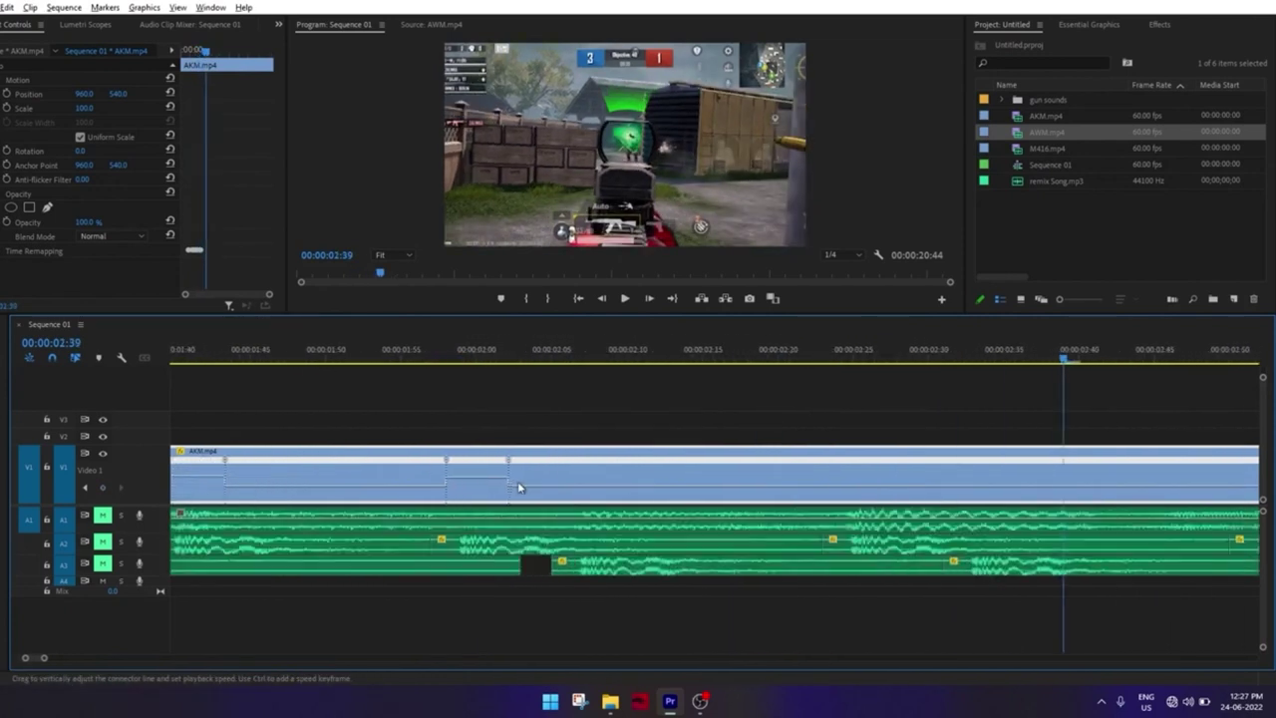
{"action": "scroll", "coordinate": [518, 480], "scroll_direction": "up", "scroll_amount": 2}
{"action": "left_click", "coordinate": [943, 357]}
{"action": "left_click", "coordinate": [1074, 356]}
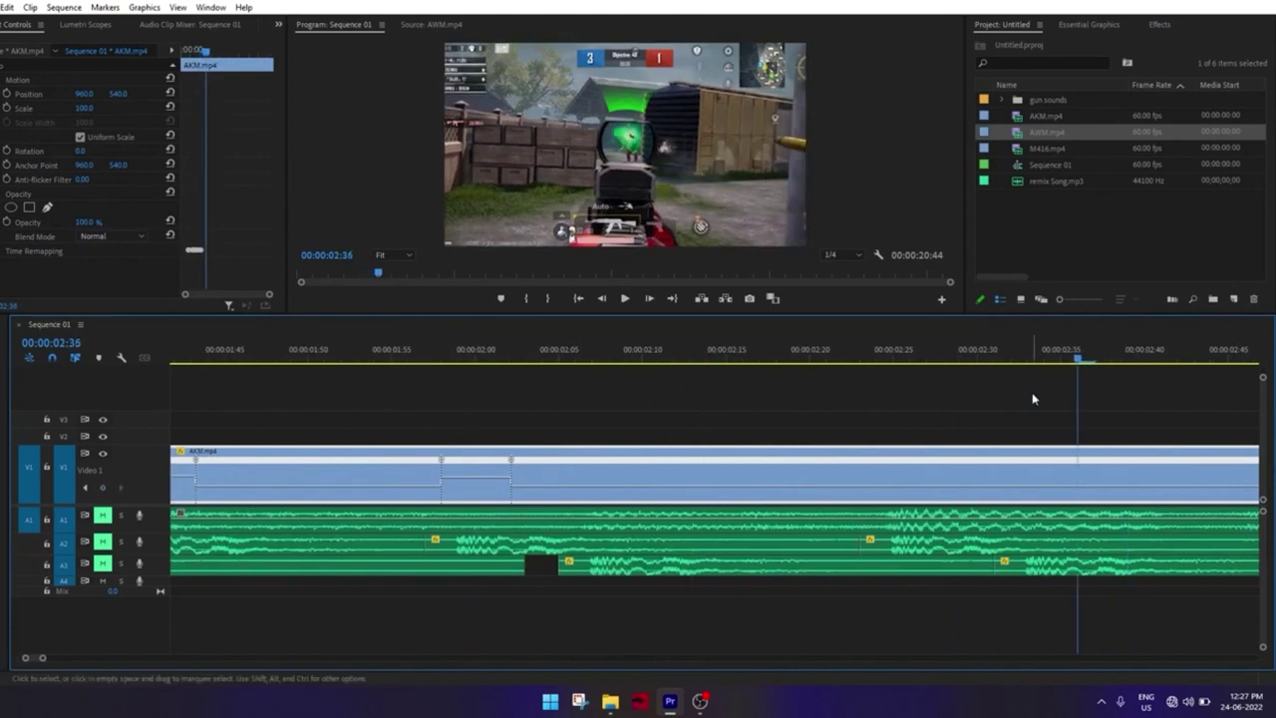
{"action": "scroll", "coordinate": [911, 442], "scroll_direction": "down", "scroll_amount": 2}
{"action": "scroll", "coordinate": [911, 441], "scroll_direction": "down", "scroll_amount": 1}
{"action": "scroll", "coordinate": [379, 479], "scroll_direction": "up", "scroll_amount": 2}
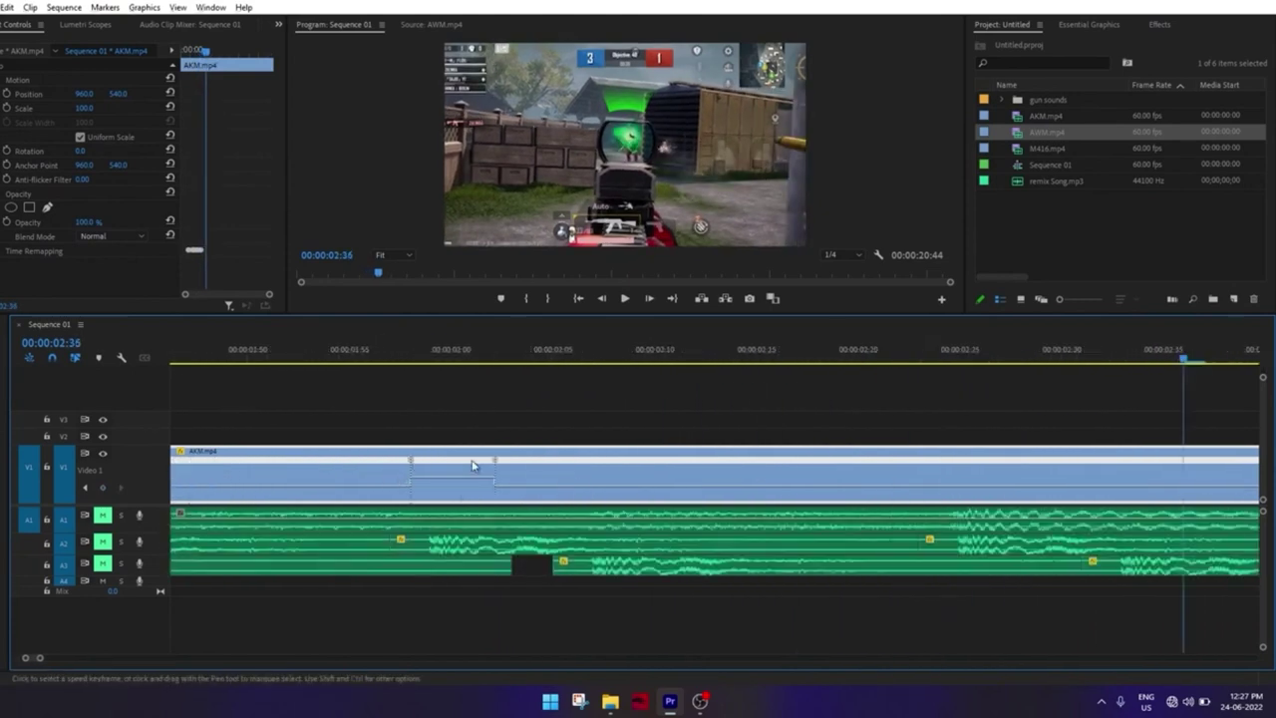
Create reversed sections ending near 02:06 and extend one toward 02:22
{"action": "left_click_drag", "start_coordinate": [558, 478], "coordinate": [583, 477]}
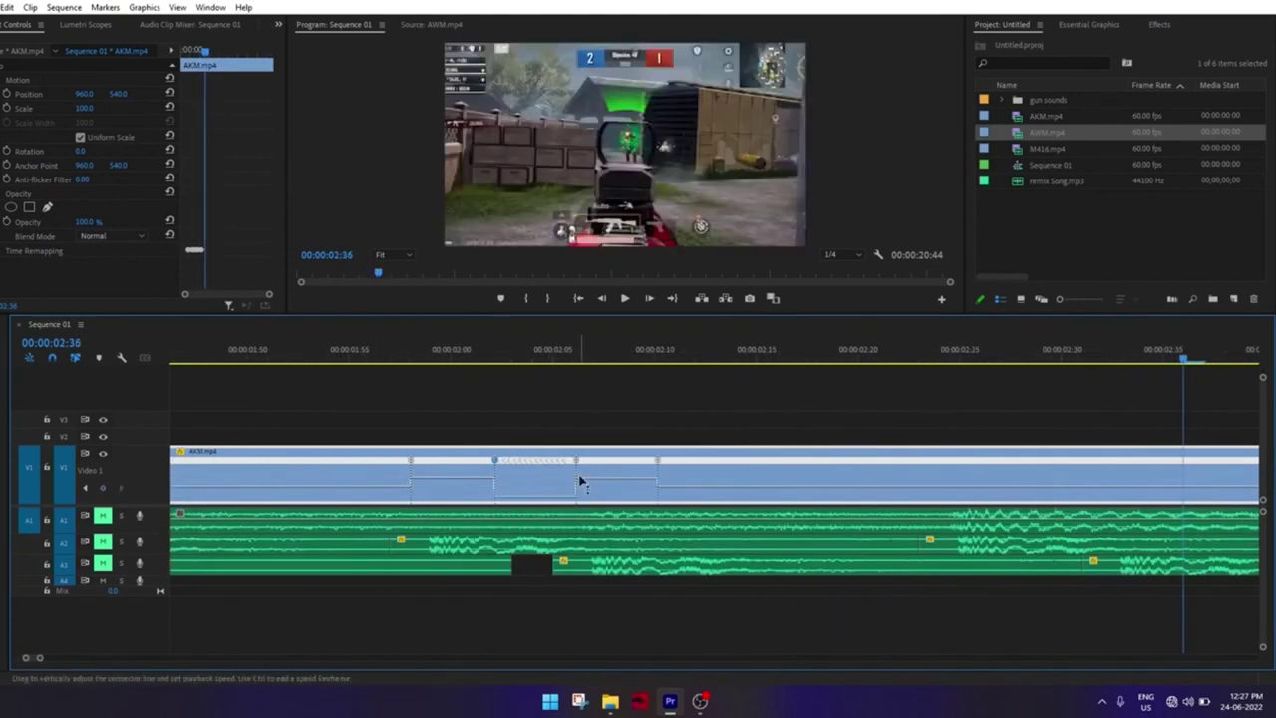
{"action": "scroll", "coordinate": [738, 450], "scroll_direction": "down", "scroll_amount": 1}
{"action": "scroll", "coordinate": [695, 479], "scroll_direction": "down", "scroll_amount": 1}
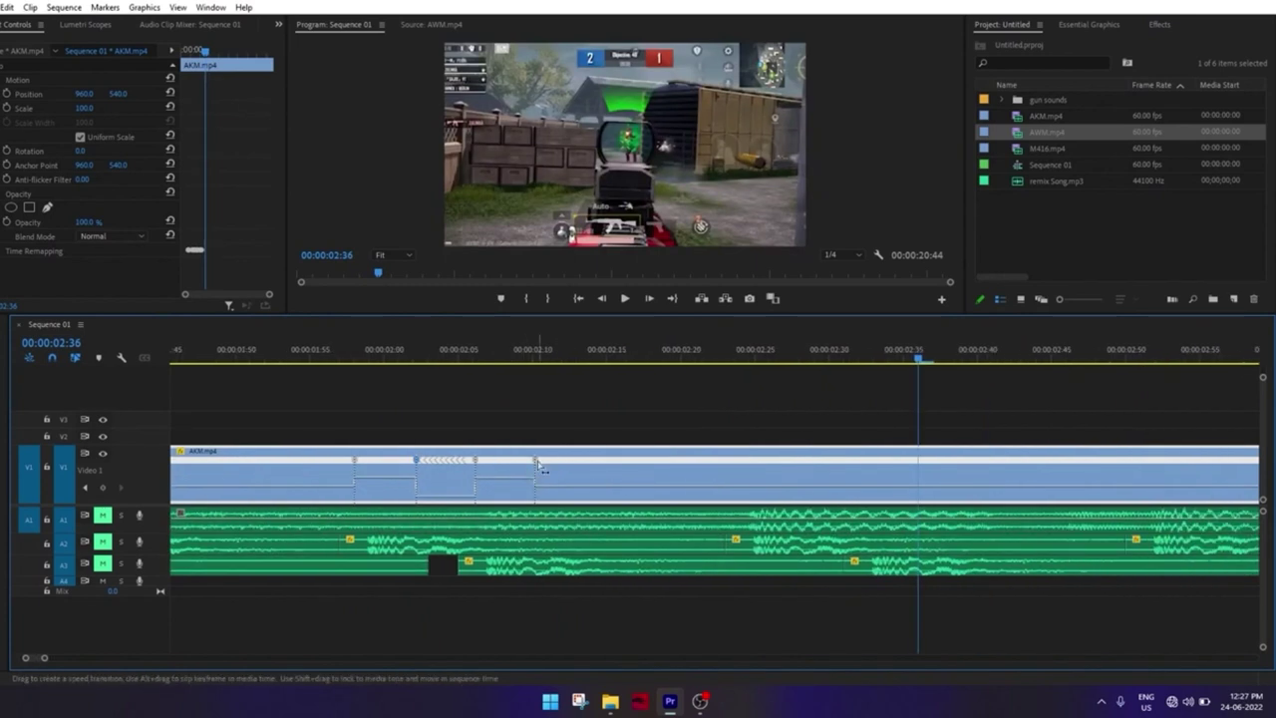
{"action": "left_click_drag", "start_coordinate": [540, 466], "coordinate": [720, 465]}
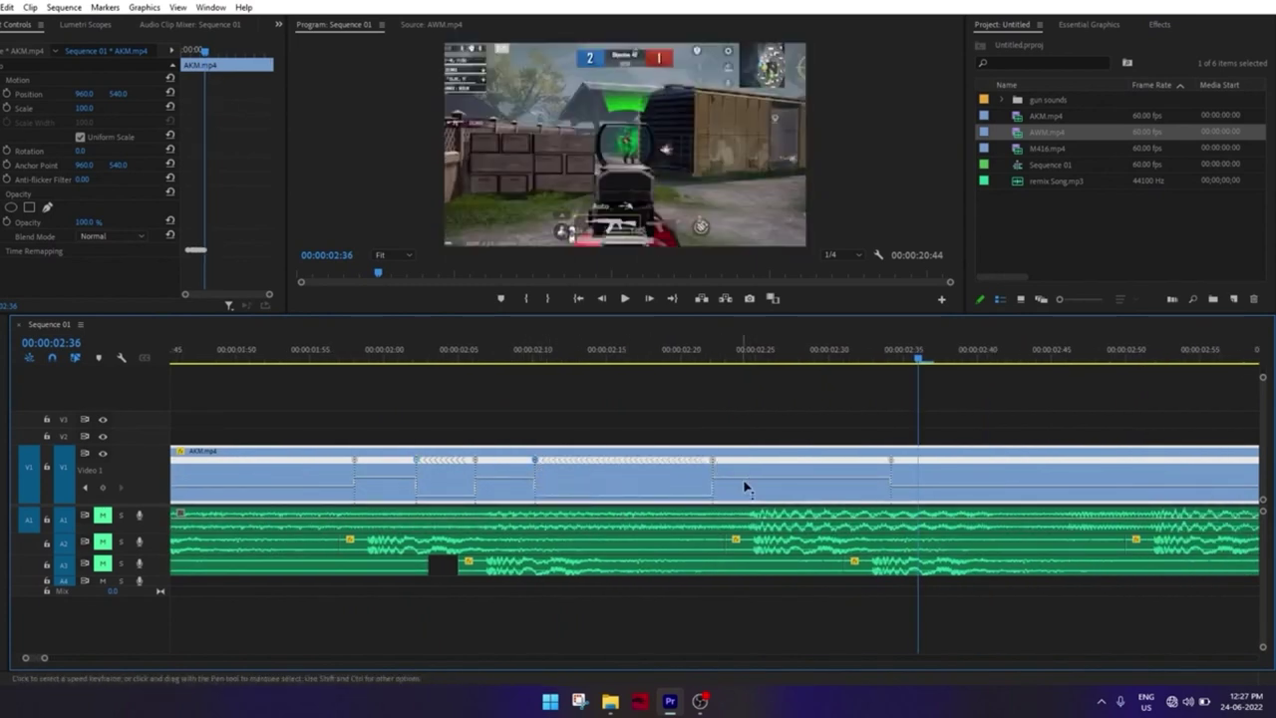
{"action": "mouse_move", "coordinate": [442, 359]}
{"action": "left_mouse_down"}
{"action": "mouse_move", "coordinate": [771, 403]}
{"action": "mouse_move", "coordinate": [549, 408]}
{"action": "mouse_move", "coordinate": [681, 419]}
{"action": "mouse_move", "coordinate": [710, 481]}
{"action": "mouse_move", "coordinate": [540, 473]}
{"action": "left_mouse_up"}
{"action": "left_click", "coordinate": [713, 462]}
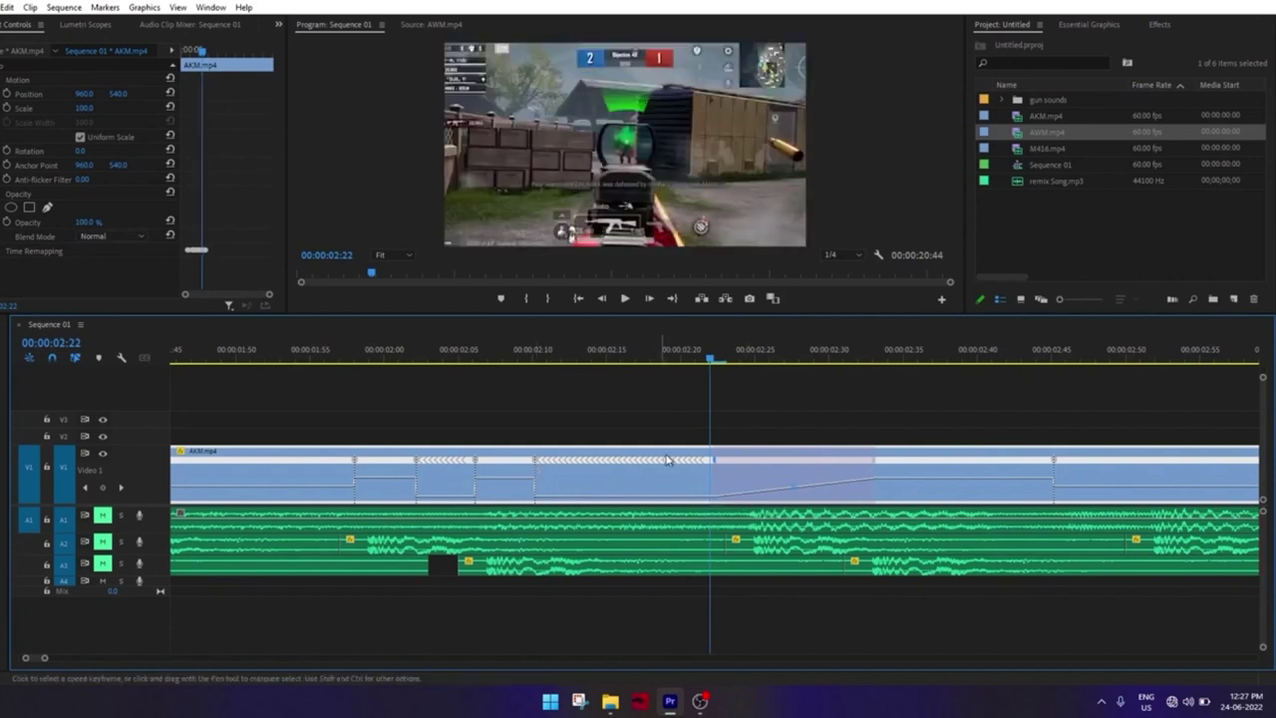
Pull the speed keyframe back to about 02:11 and spread a gradual ramp ending near 02:25
{"action": "left_click_drag", "start_coordinate": [718, 466], "coordinate": [553, 470]}
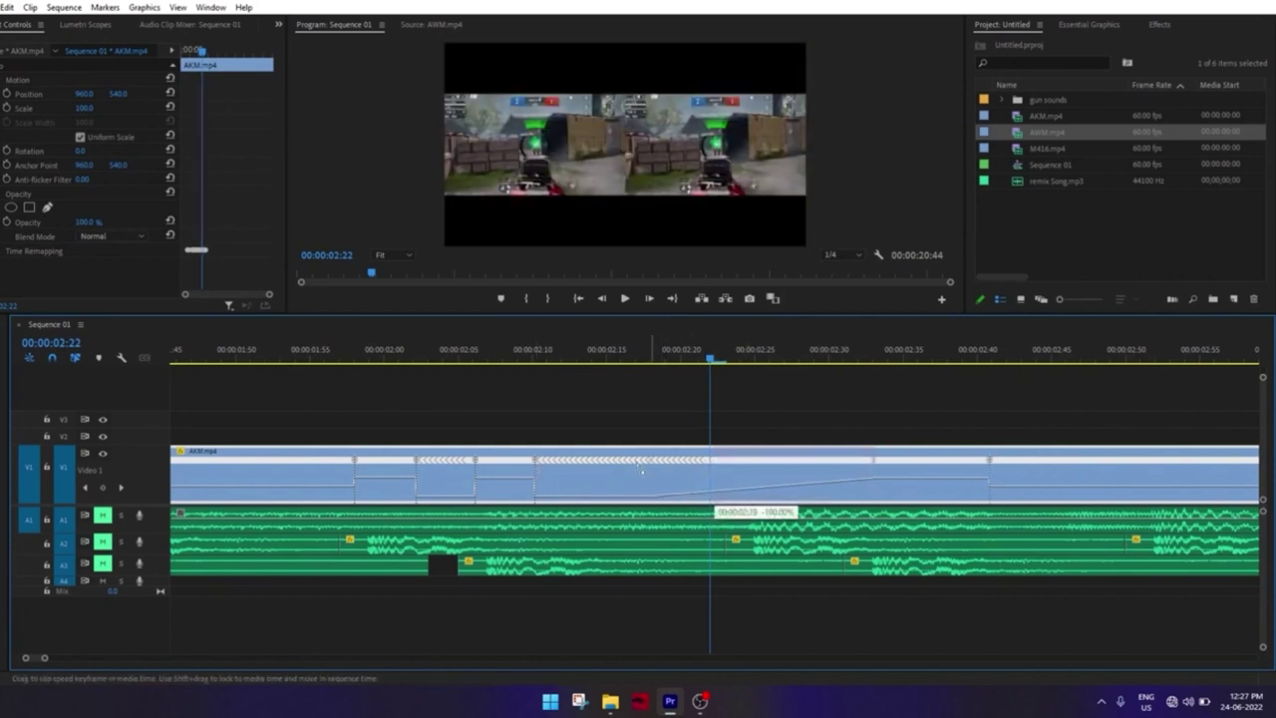
{"action": "left_click_drag", "start_coordinate": [473, 464], "coordinate": [473, 465]}
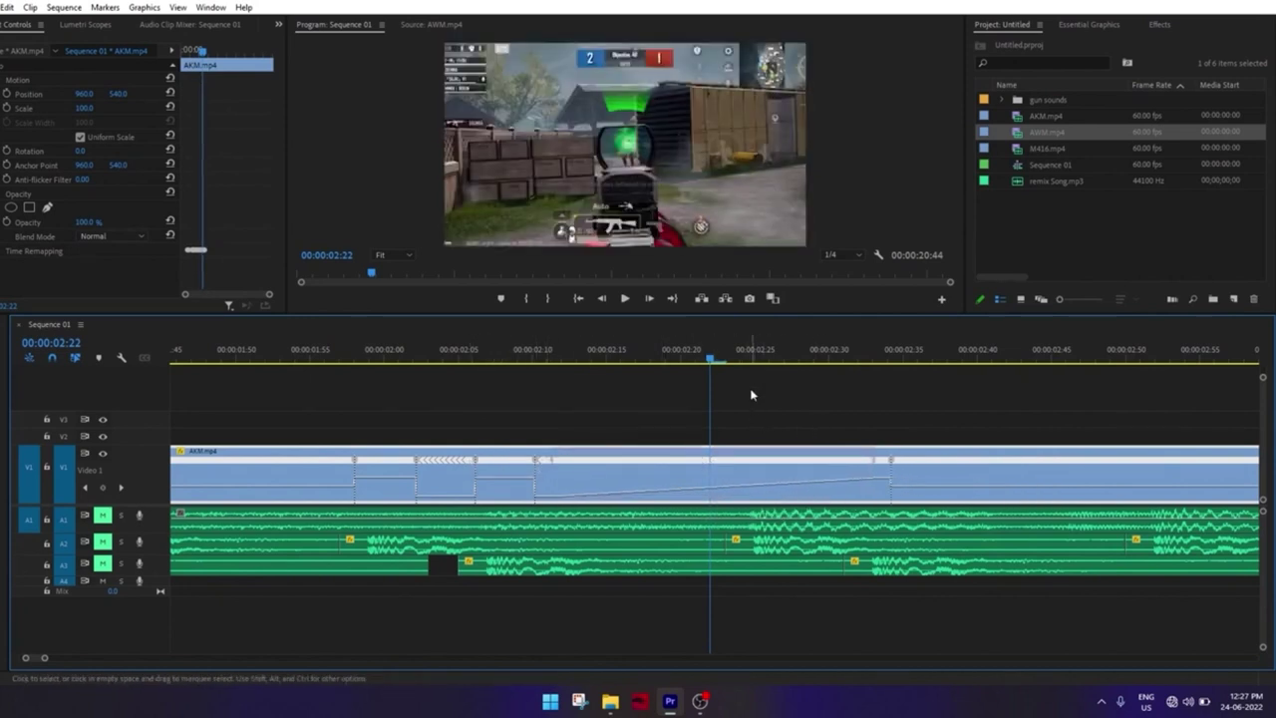
{"action": "left_click_drag", "start_coordinate": [755, 351], "coordinate": [773, 351]}
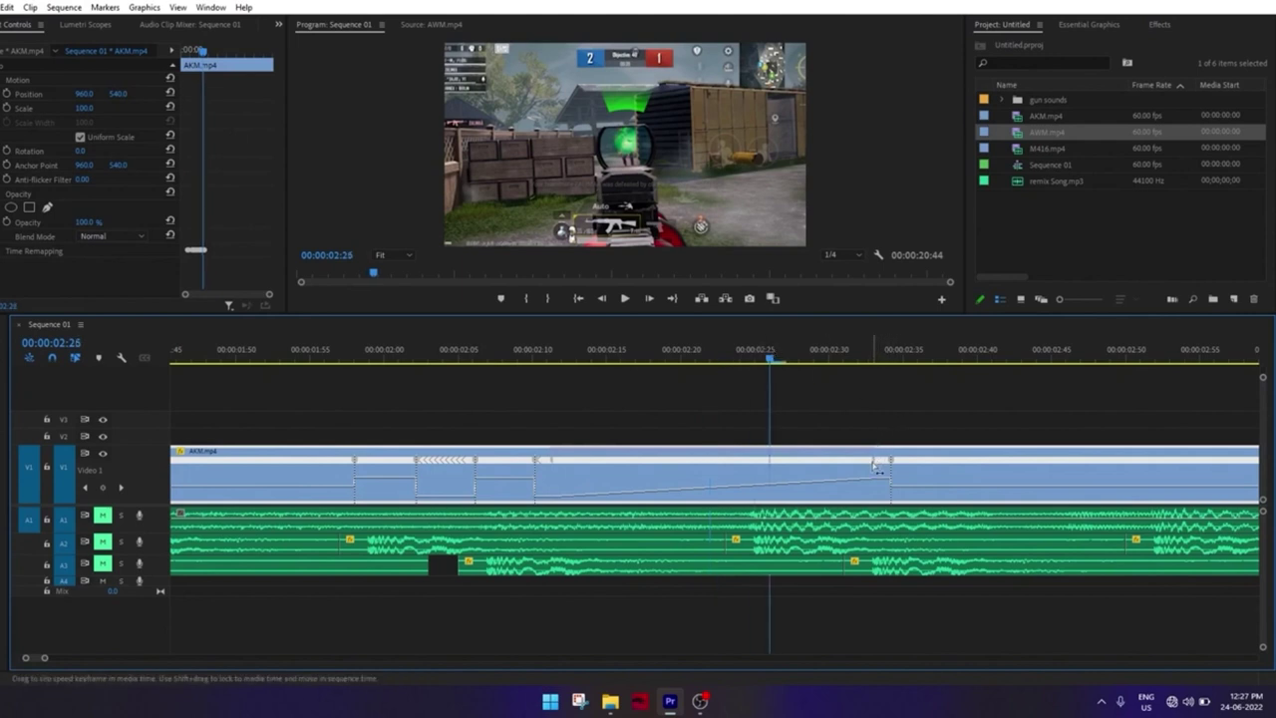
{"action": "left_click_drag", "start_coordinate": [878, 467], "coordinate": [764, 473]}
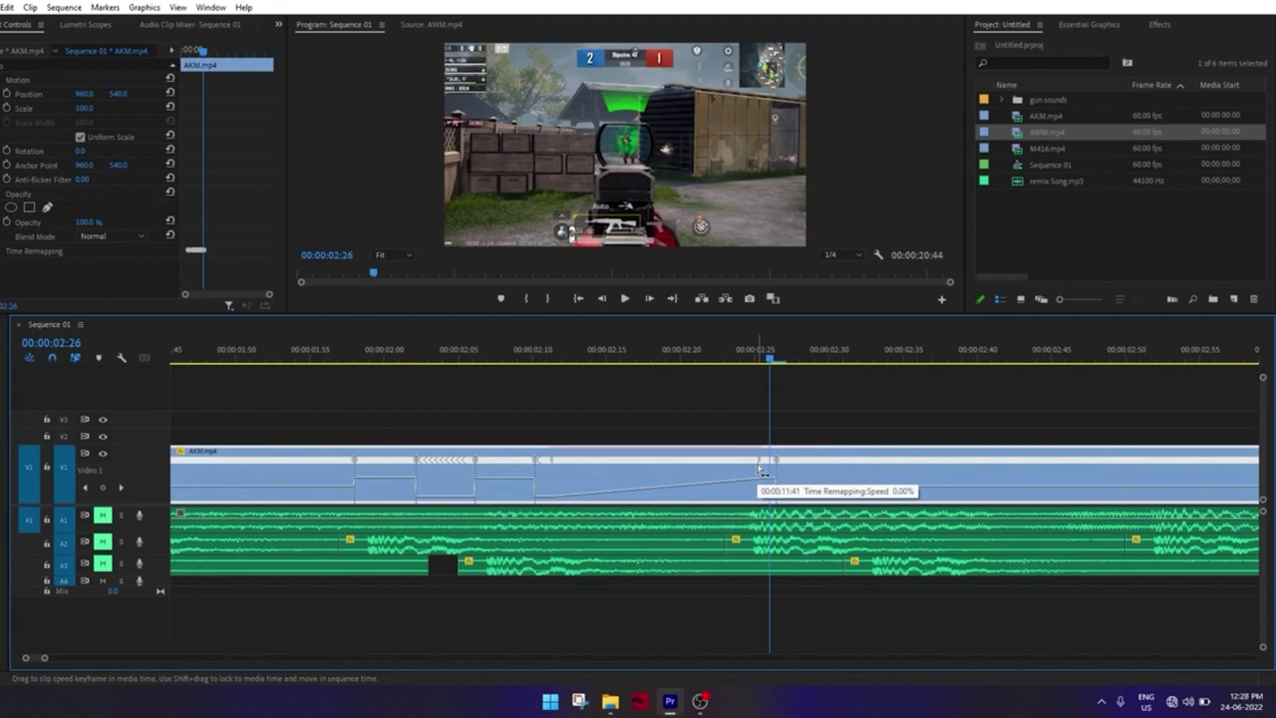
Play back from about 01:52 to preview the reversed sections and speed ramp
{"action": "key", "text": "minus"}
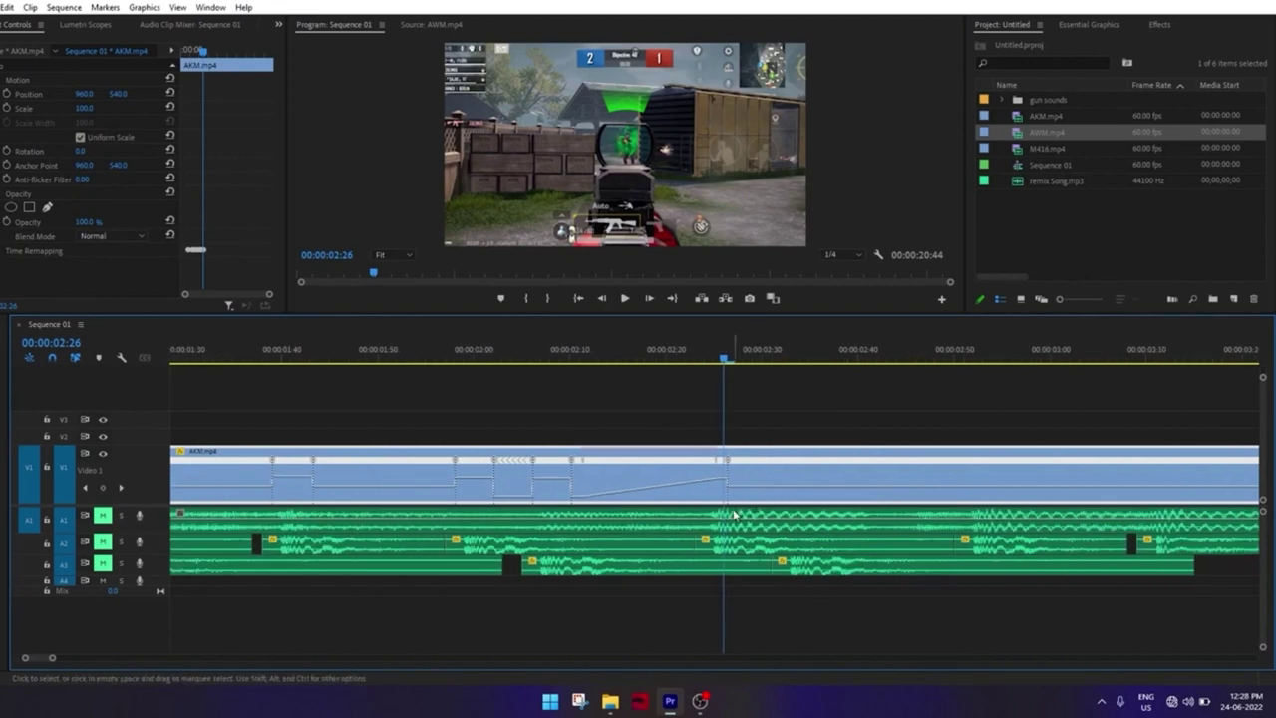
{"action": "key", "text": "minus"}
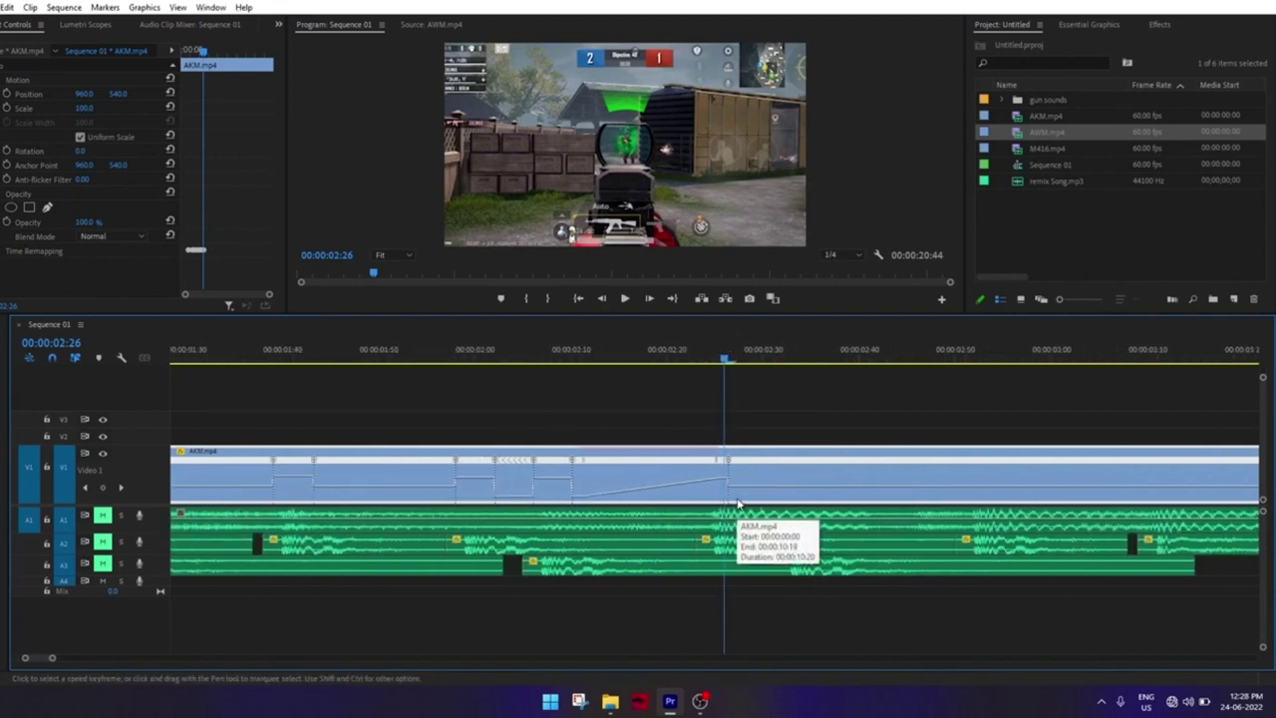
{"action": "left_click_drag", "start_coordinate": [668, 357], "coordinate": [394, 359]}
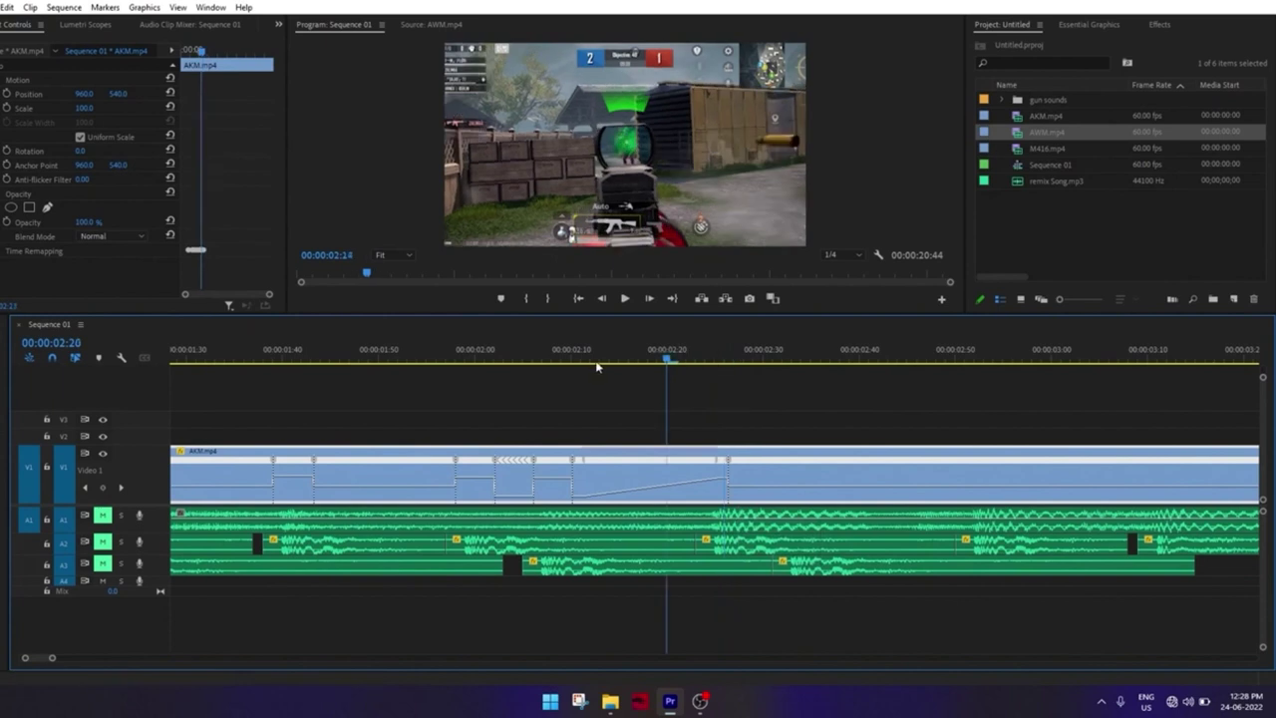
{"action": "key", "text": "space"}
{"action": "left_click", "coordinate": [404, 357]}
{"action": "left_click", "coordinate": [404, 357]}
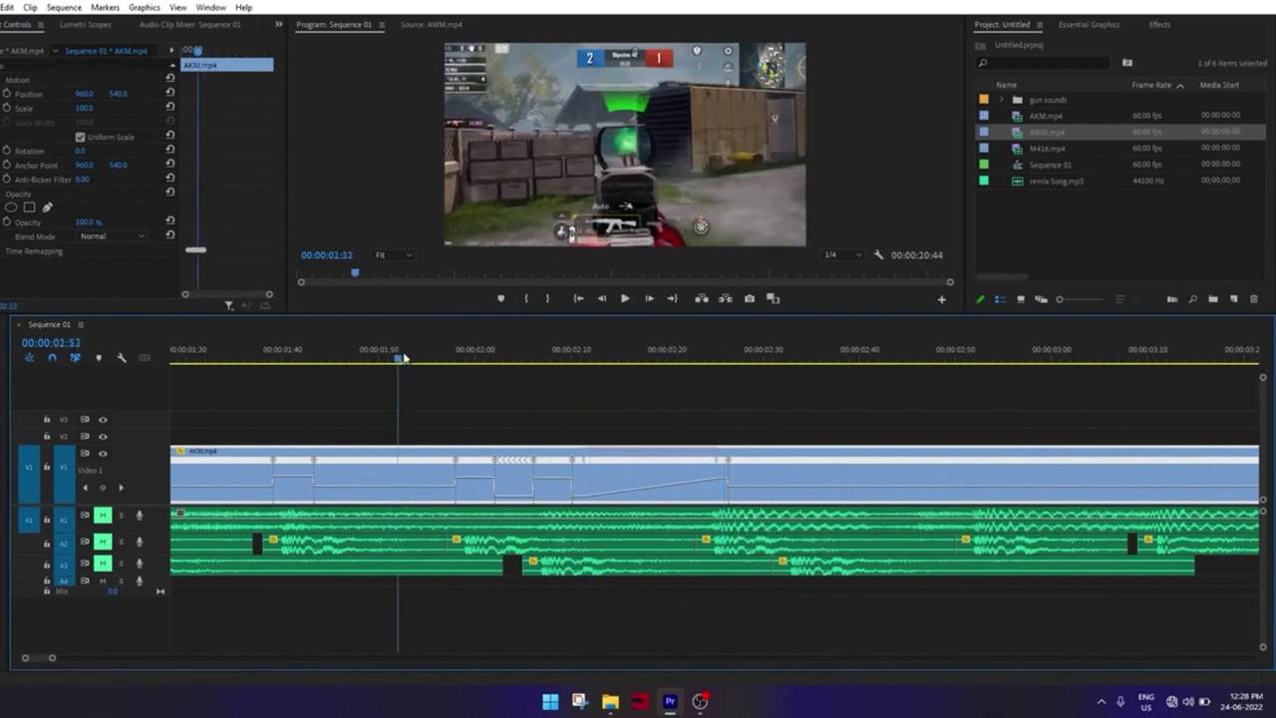
{"action": "left_click", "coordinate": [404, 357]}
{"action": "key", "text": "space"}
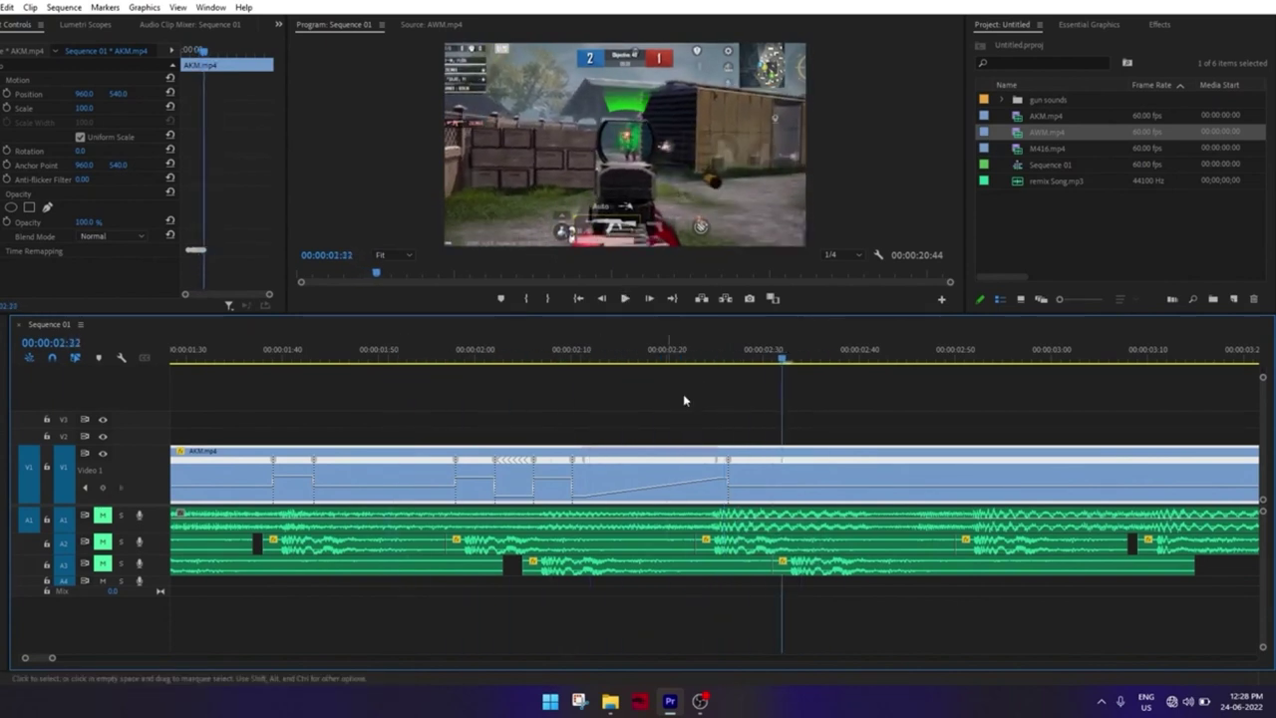
{"action": "key", "text": "equal"}
{"action": "scroll", "coordinate": [698, 454], "scroll_direction": "down", "scroll_amount": 2}
Create another reversed section on AKM.mp4 after its speed keyframe
{"action": "scroll", "coordinate": [620, 456], "scroll_direction": "up", "scroll_amount": 1, "text": "alt"}
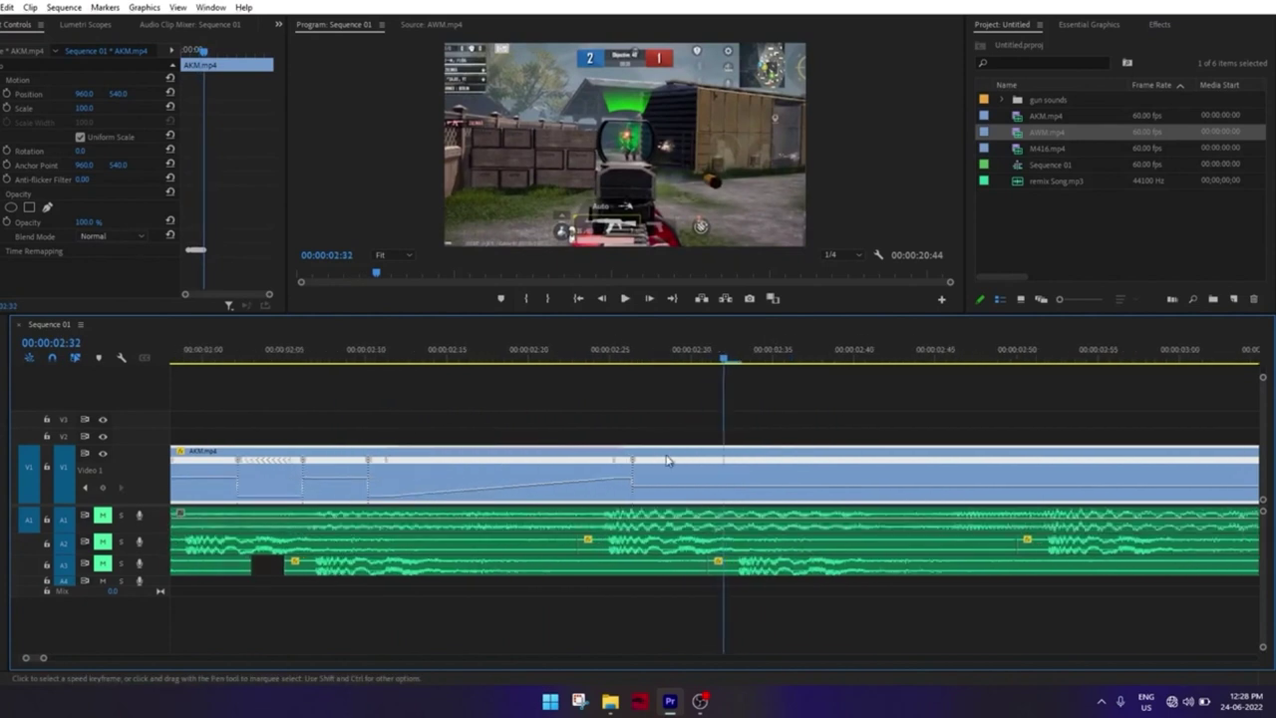
{"action": "left_click_drag", "start_coordinate": [634, 461], "coordinate": [723, 466], "text": "ctrl"}
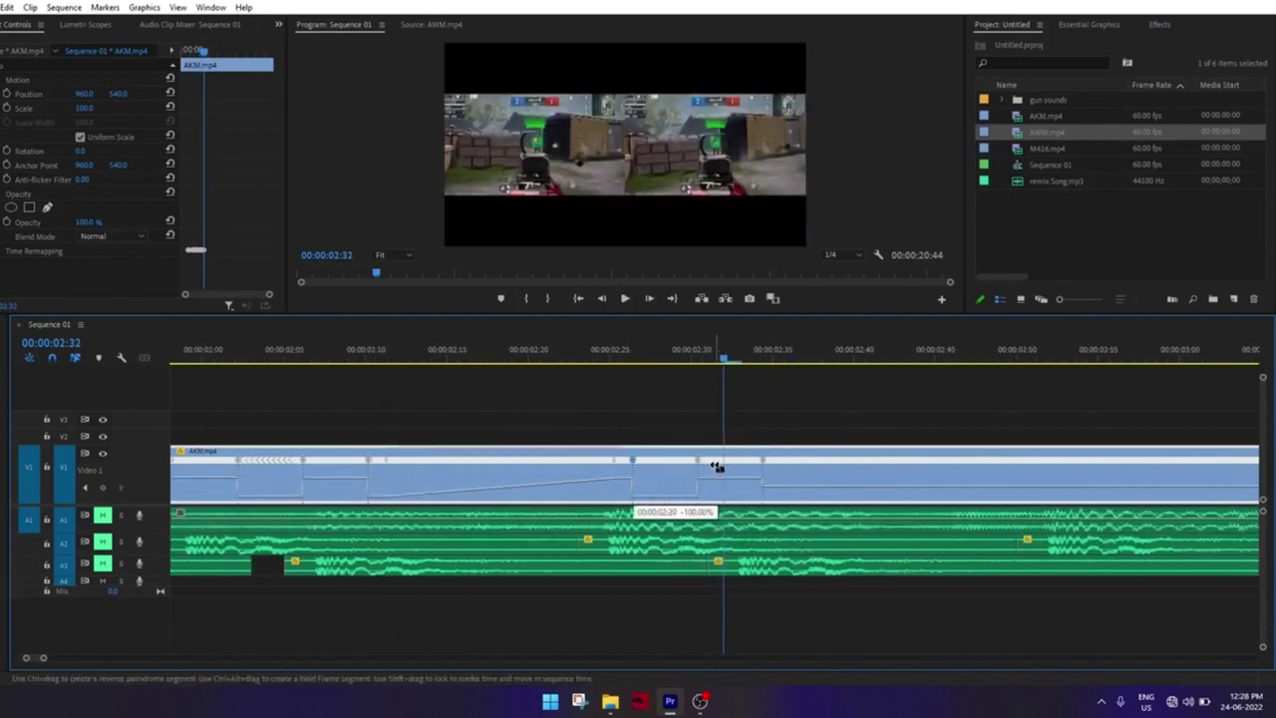
{"action": "key", "text": "minus"}
{"action": "key", "text": "minus"}
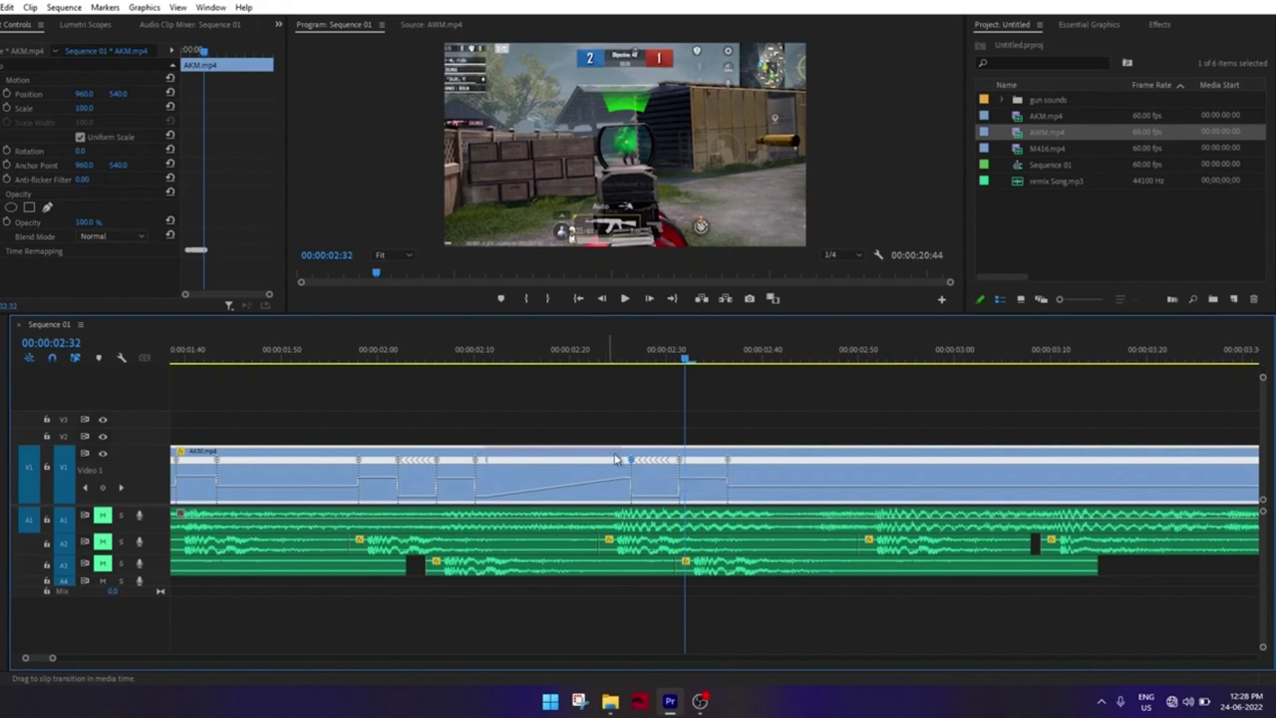
Add a speed keyframe on AKM.mp4 at about 00:00:02:50
{"action": "left_click", "coordinate": [885, 355]}
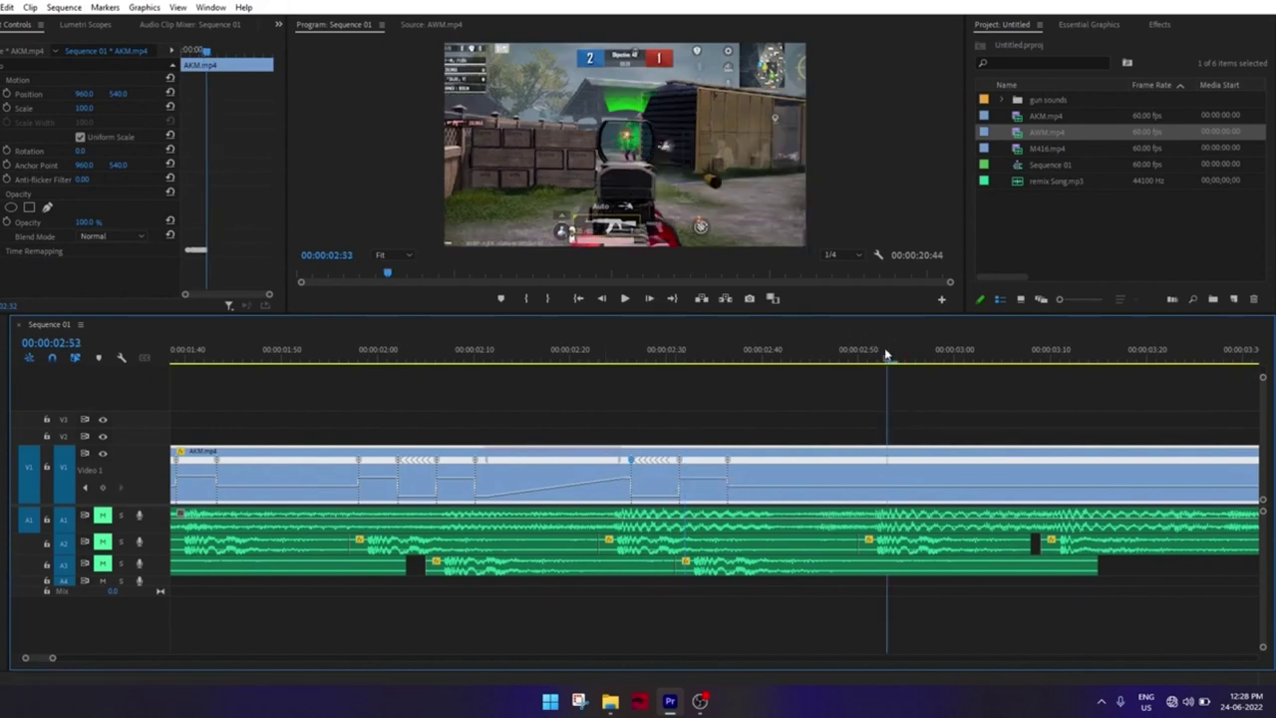
{"action": "scroll", "coordinate": [855, 469], "scroll_direction": "down", "scroll_amount": 2}
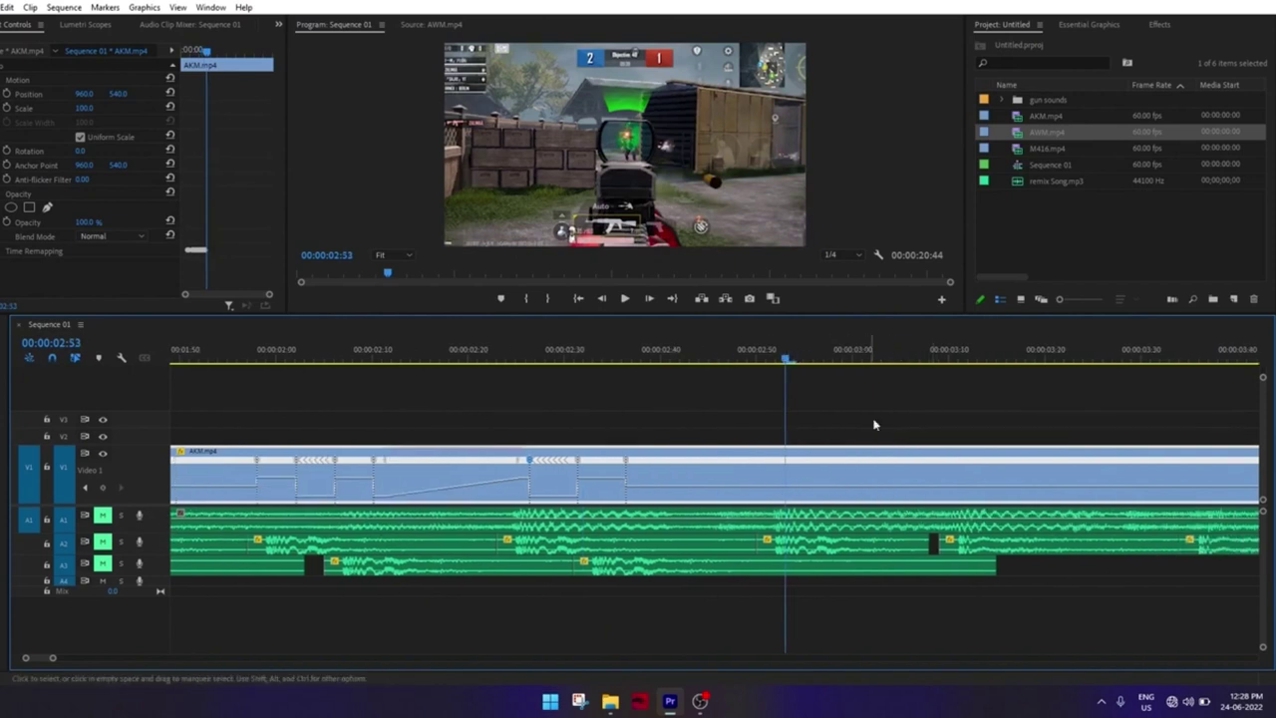
{"action": "left_click_drag", "start_coordinate": [782, 364], "coordinate": [762, 367]}
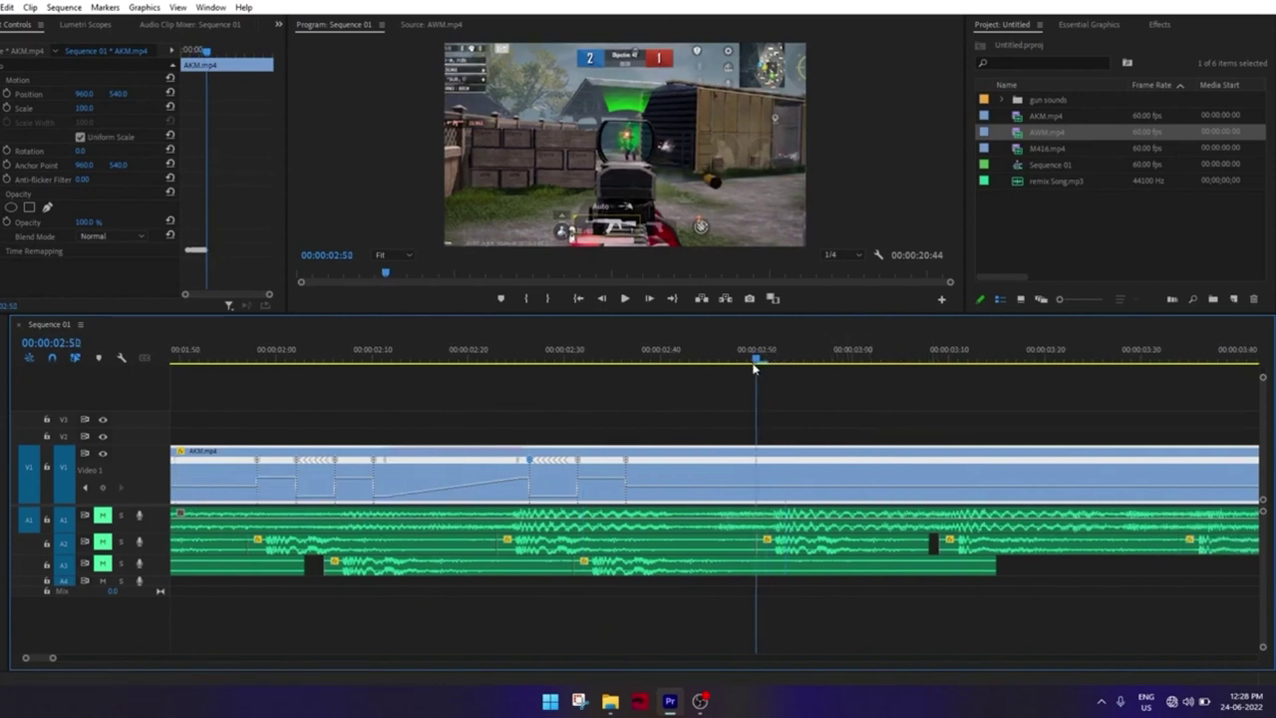
{"action": "left_click", "coordinate": [761, 487], "text": "ctrl"}
Add a speed keyframe at 4:01 and raise the AKM rubber band to speed up that section
{"action": "key", "text": "minus"}
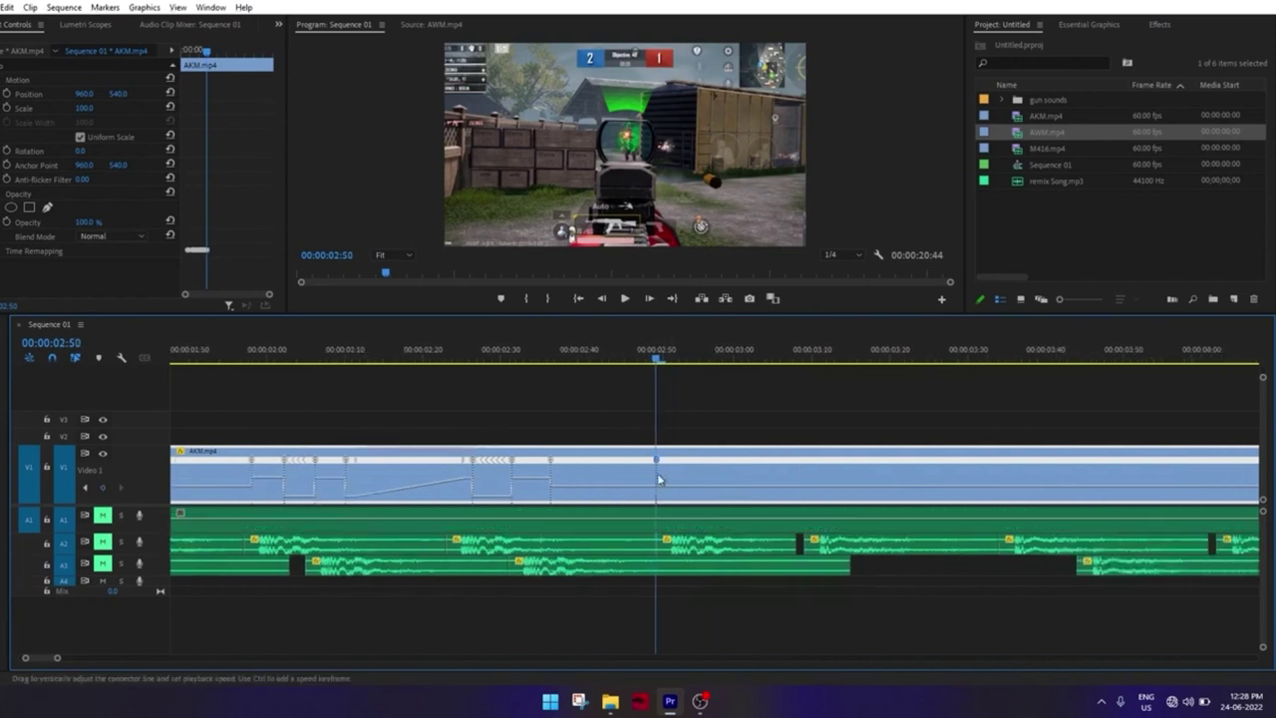
{"action": "key", "text": "minus"}
{"action": "key", "text": "minus"}
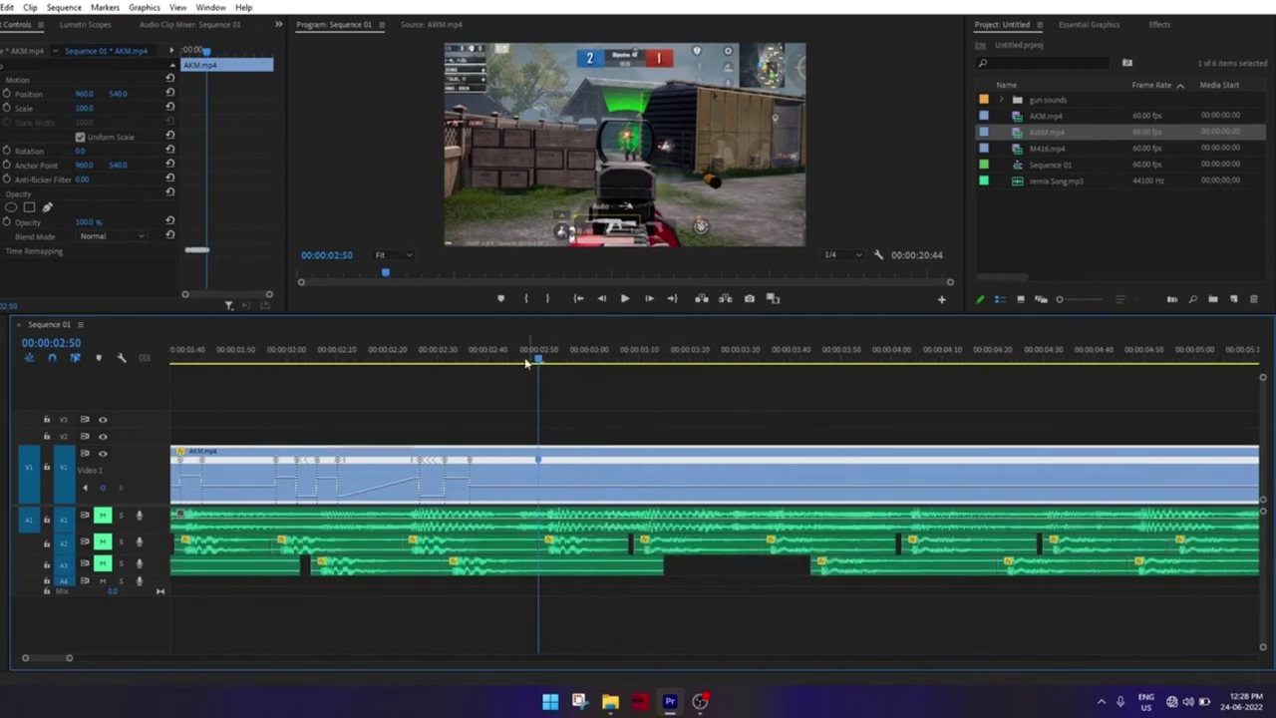
{"action": "left_click_drag", "start_coordinate": [527, 364], "coordinate": [822, 365]}
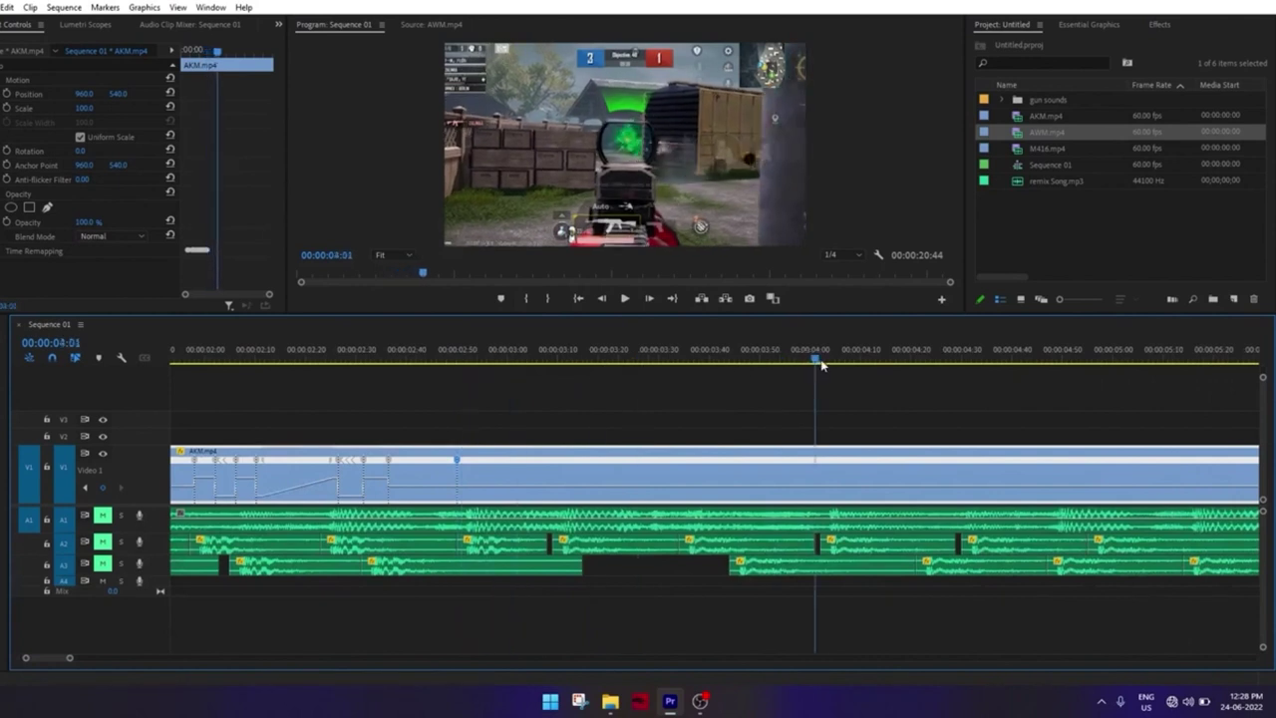
{"action": "left_click", "coordinate": [818, 491], "text": "ctrl"}
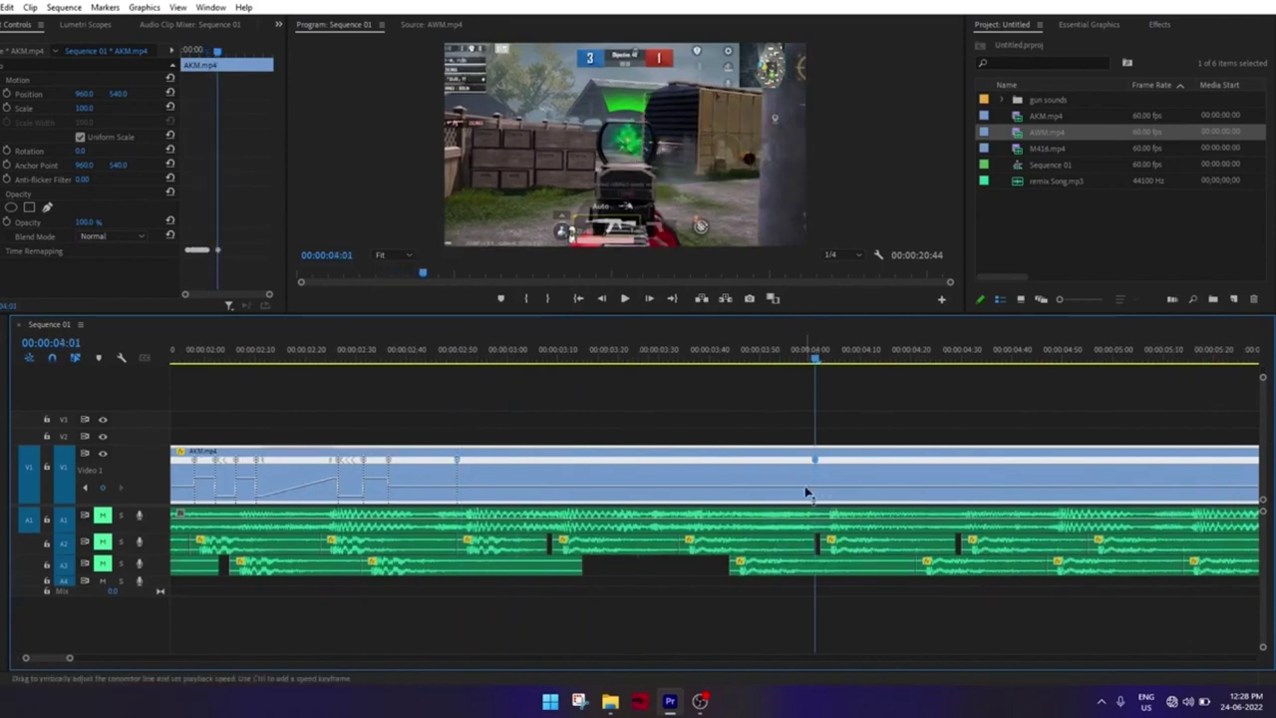
{"action": "left_click_drag", "start_coordinate": [807, 493], "coordinate": [810, 511]}
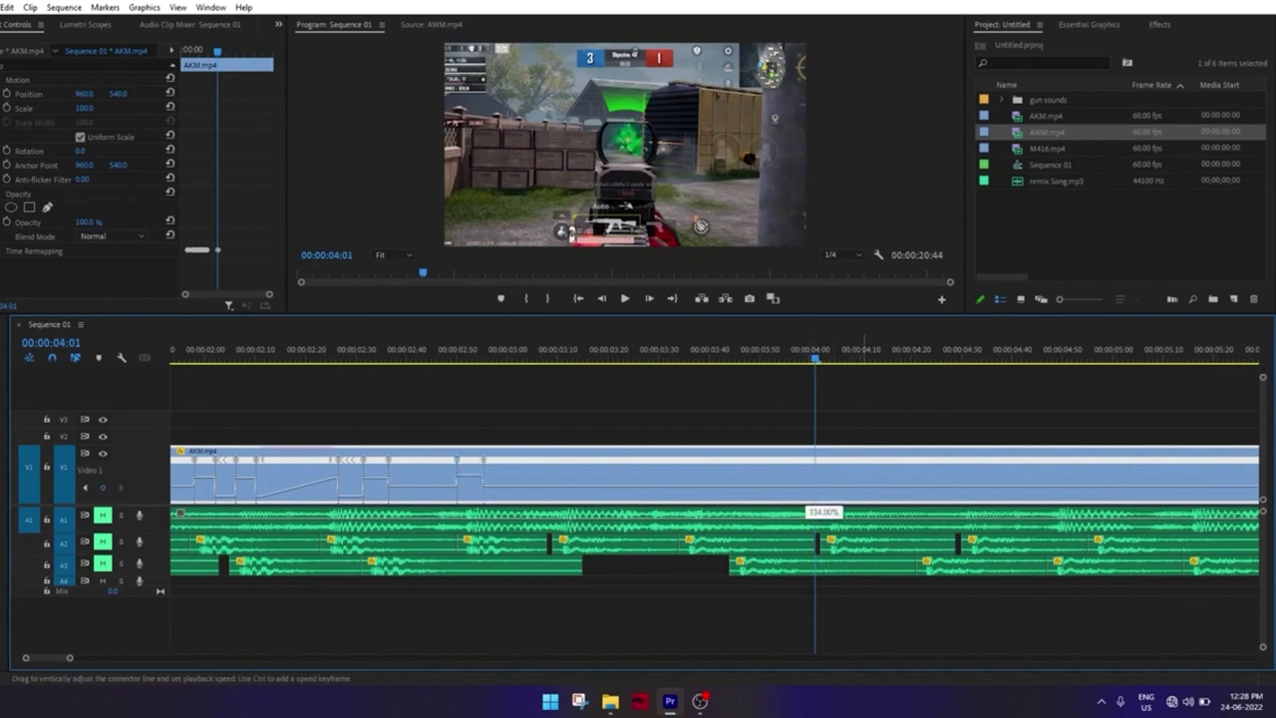
Scrub the playhead through the AKM clip and step it to 3:03 for the cut point
{"action": "scroll", "coordinate": [470, 499], "scroll_direction": "up", "scroll_amount": 3}
{"action": "left_click", "coordinate": [519, 355]}
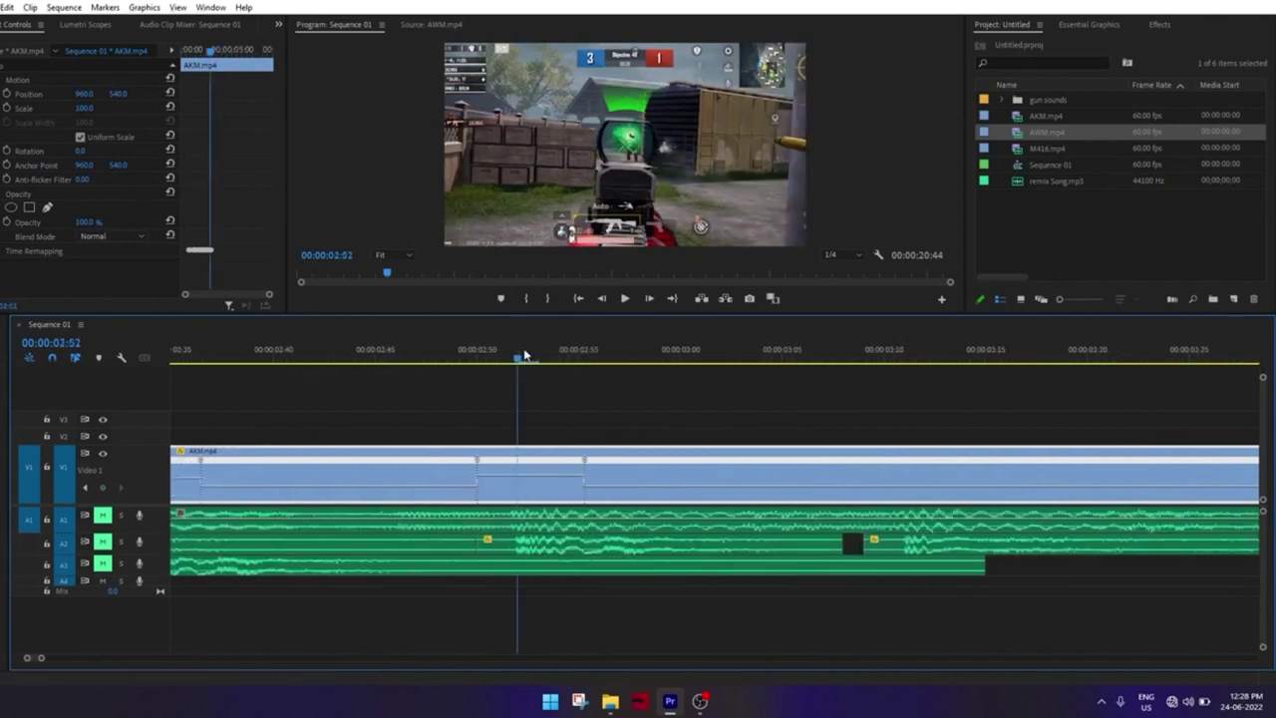
{"action": "left_click_drag", "start_coordinate": [524, 355], "coordinate": [578, 355]}
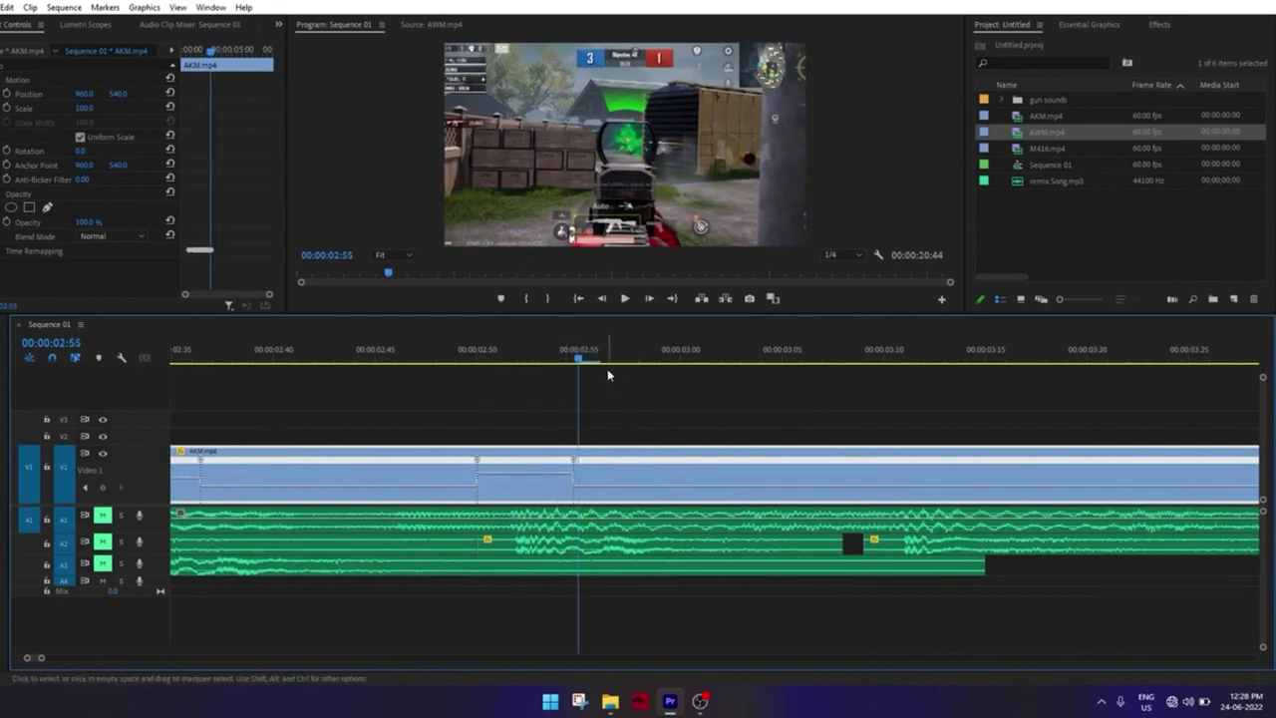
{"action": "mouse_move", "coordinate": [578, 355]}
{"action": "left_mouse_down"}
{"action": "mouse_move", "coordinate": [923, 419]}
{"action": "mouse_move", "coordinate": [726, 426]}
{"action": "left_mouse_up"}
{"action": "key", "text": "Right"}
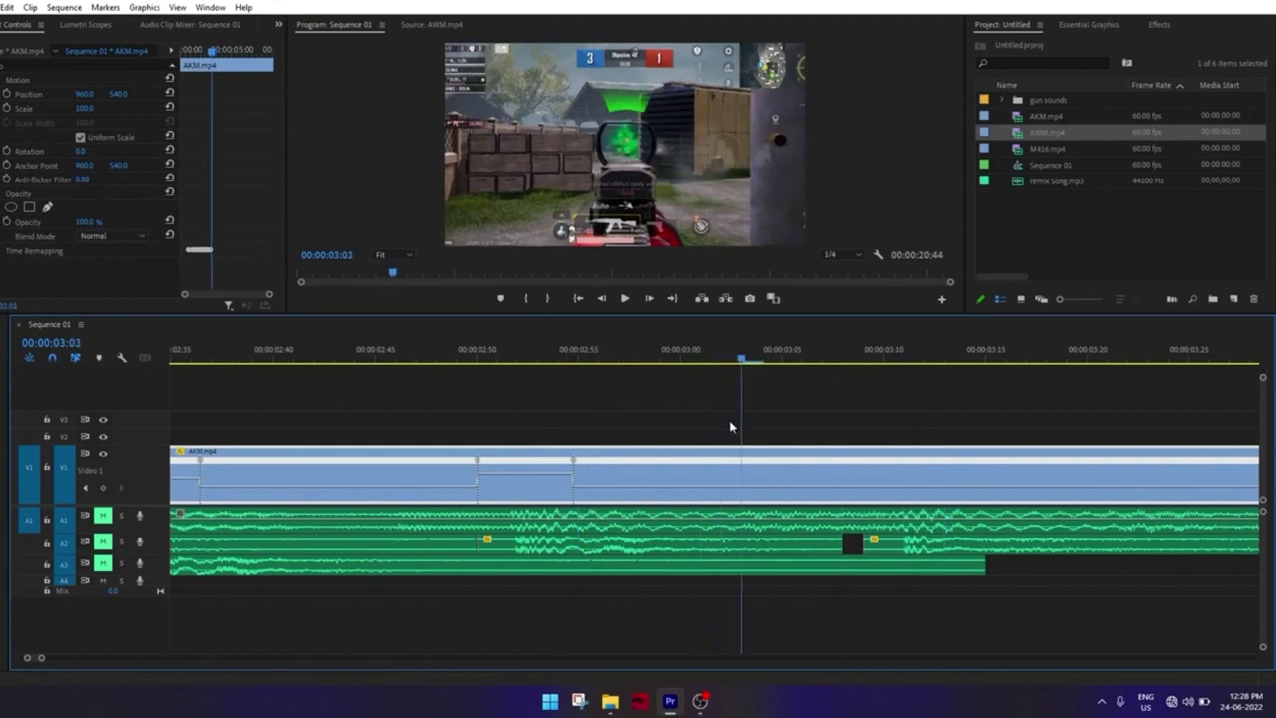
Razor-cut the AKM clip at 3:03 and delete the part after it
{"action": "key", "text": "c"}
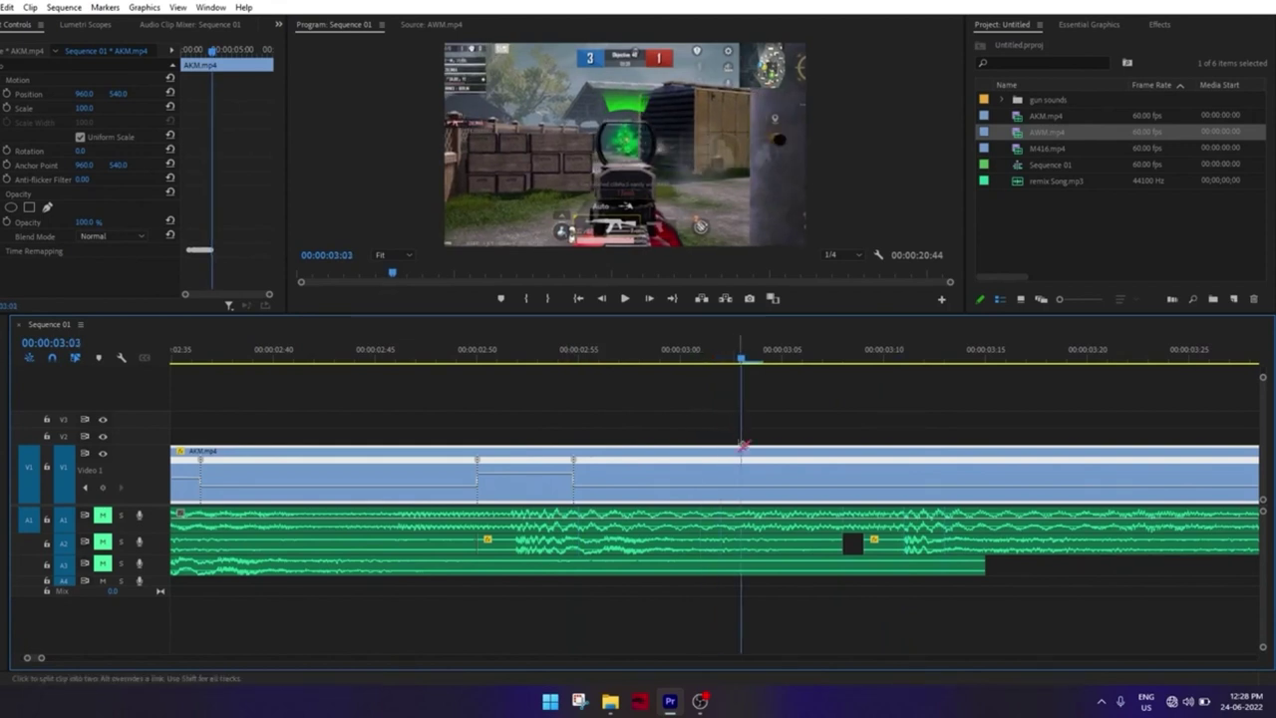
{"action": "left_click", "coordinate": [752, 467]}
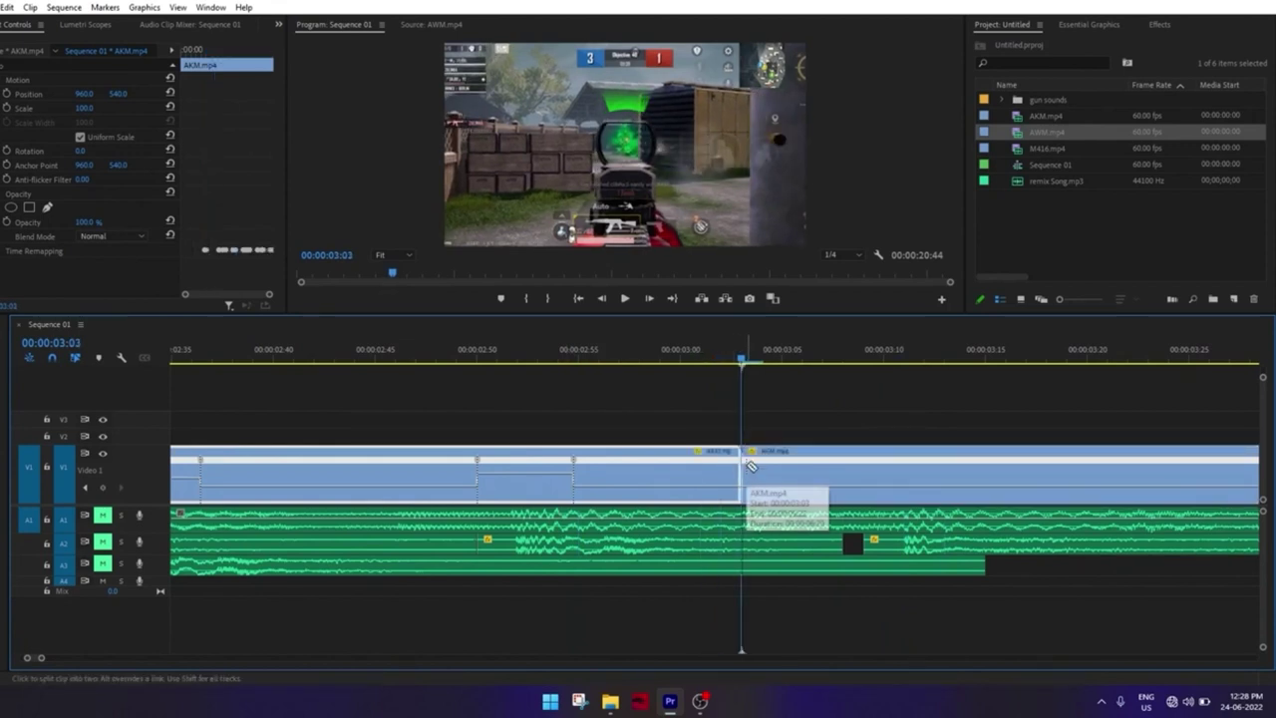
{"action": "key", "text": "v"}
{"action": "left_click", "coordinate": [838, 464]}
{"action": "key", "text": "Delete"}
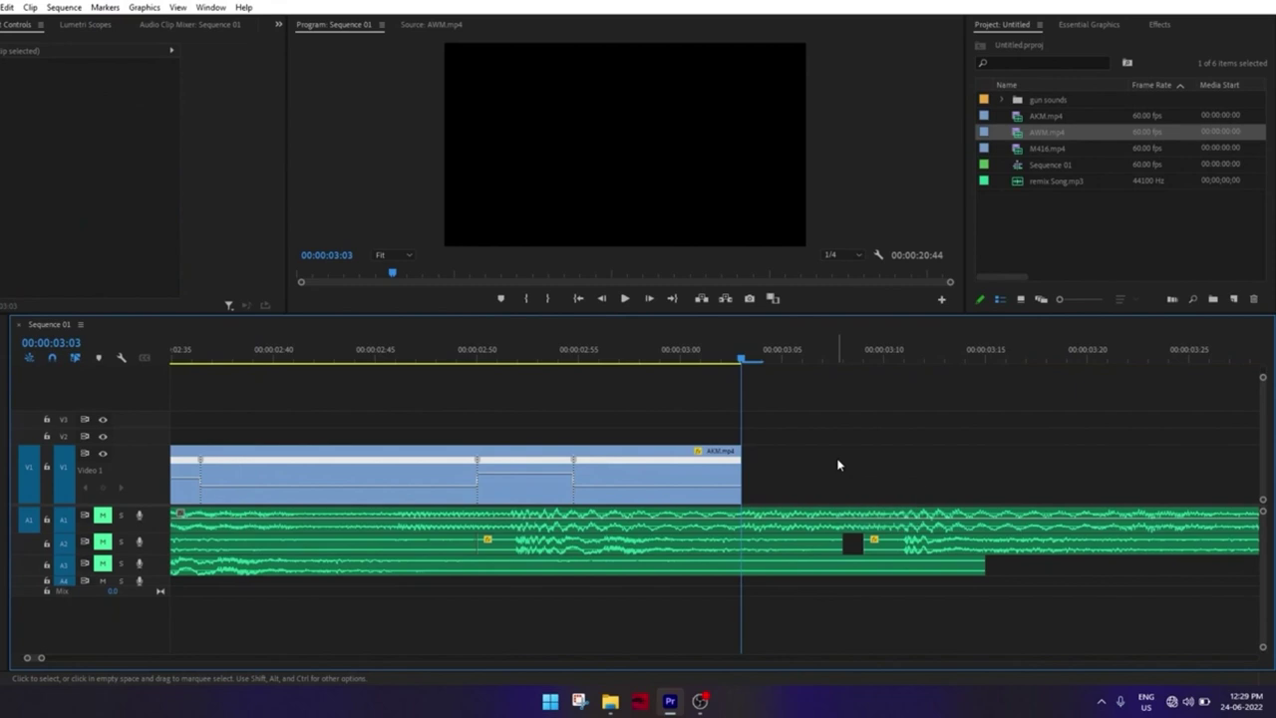
Drag the AKM clip's end edge to settle its out point
{"action": "scroll", "coordinate": [837, 464], "scroll_direction": "down", "scroll_amount": 2}
{"action": "left_click_drag", "start_coordinate": [782, 474], "coordinate": [1111, 490]}
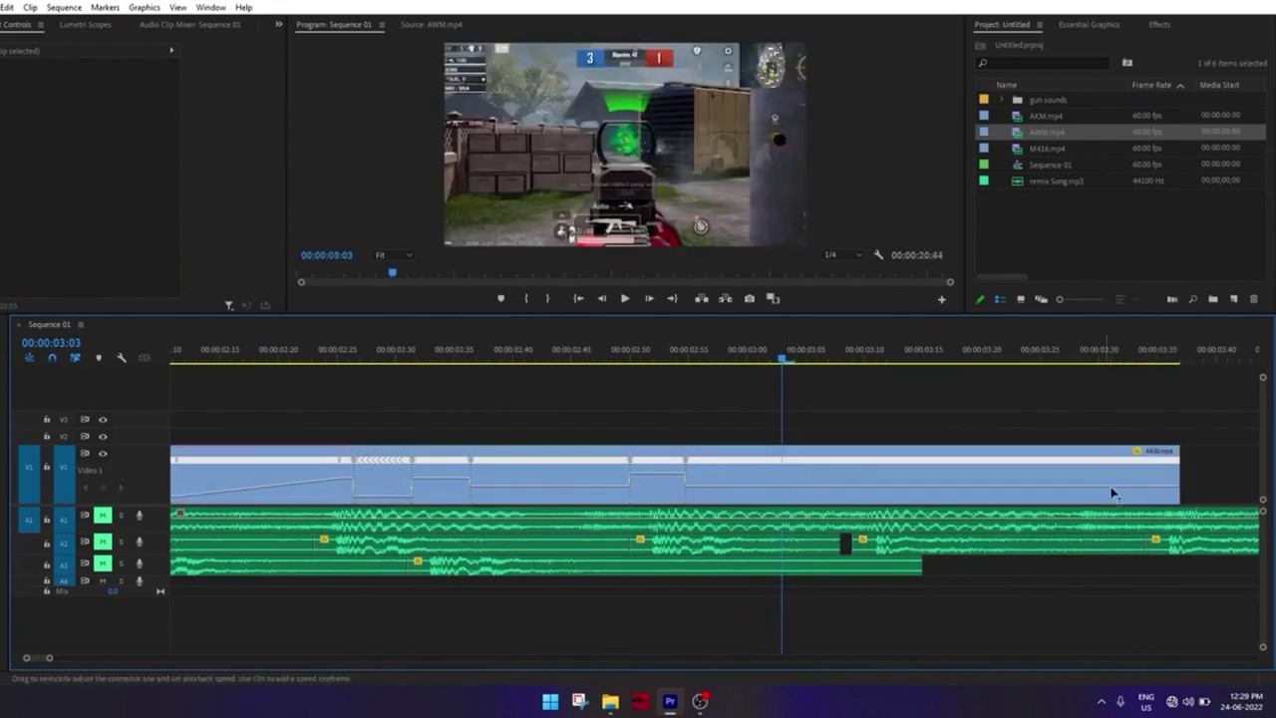
{"action": "scroll", "coordinate": [798, 469], "scroll_direction": "down", "scroll_amount": 3}
{"action": "mouse_move", "coordinate": [845, 472]}
{"action": "left_mouse_down"}
{"action": "mouse_move", "coordinate": [1073, 451]}
{"action": "mouse_move", "coordinate": [556, 477]}
{"action": "left_mouse_up"}
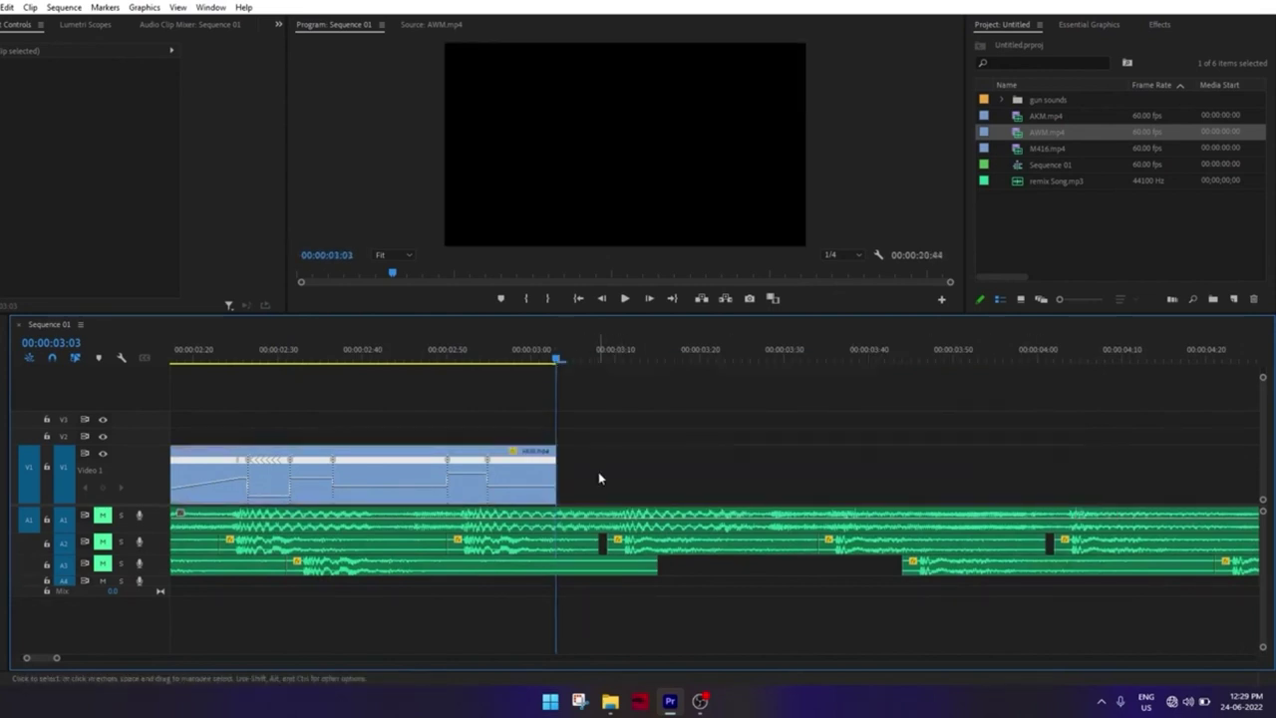
Unmute audio tracks A1, A2 and A3
{"action": "scroll", "coordinate": [778, 475], "scroll_direction": "down", "scroll_amount": 5}
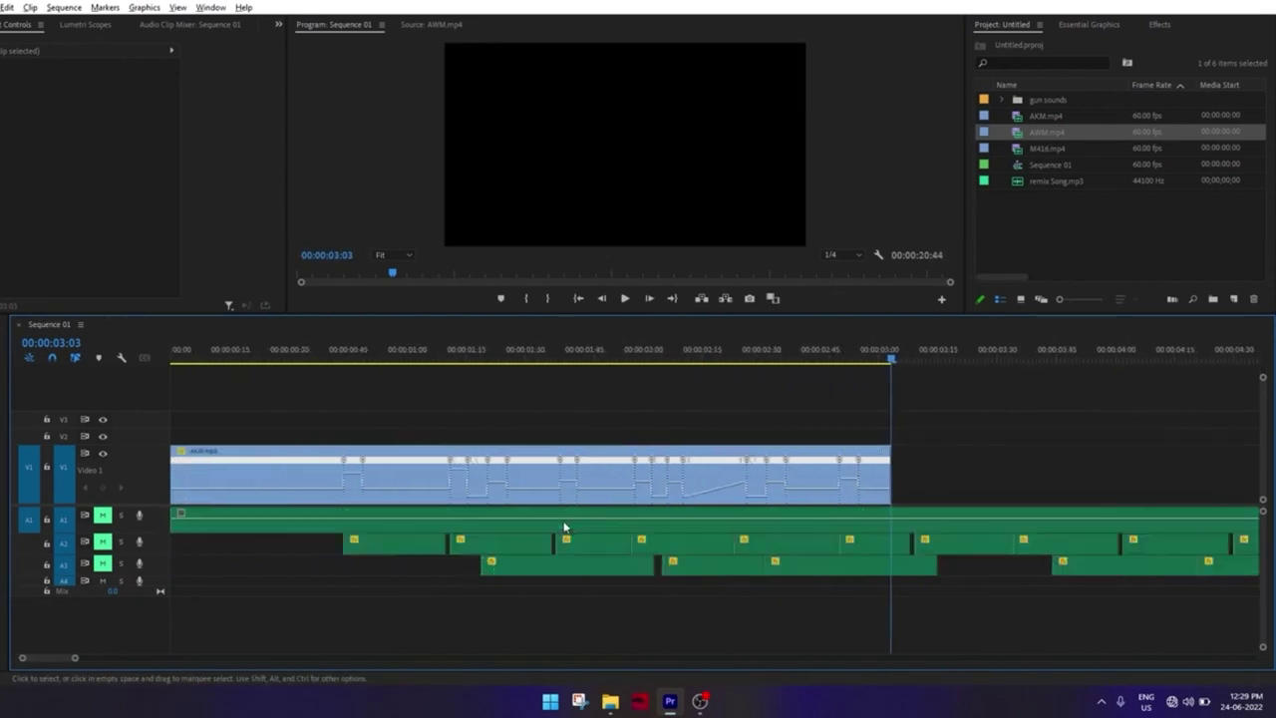
{"action": "scroll", "coordinate": [563, 526], "scroll_direction": "down", "scroll_amount": 1}
{"action": "left_click_drag", "start_coordinate": [107, 516], "coordinate": [102, 564]}
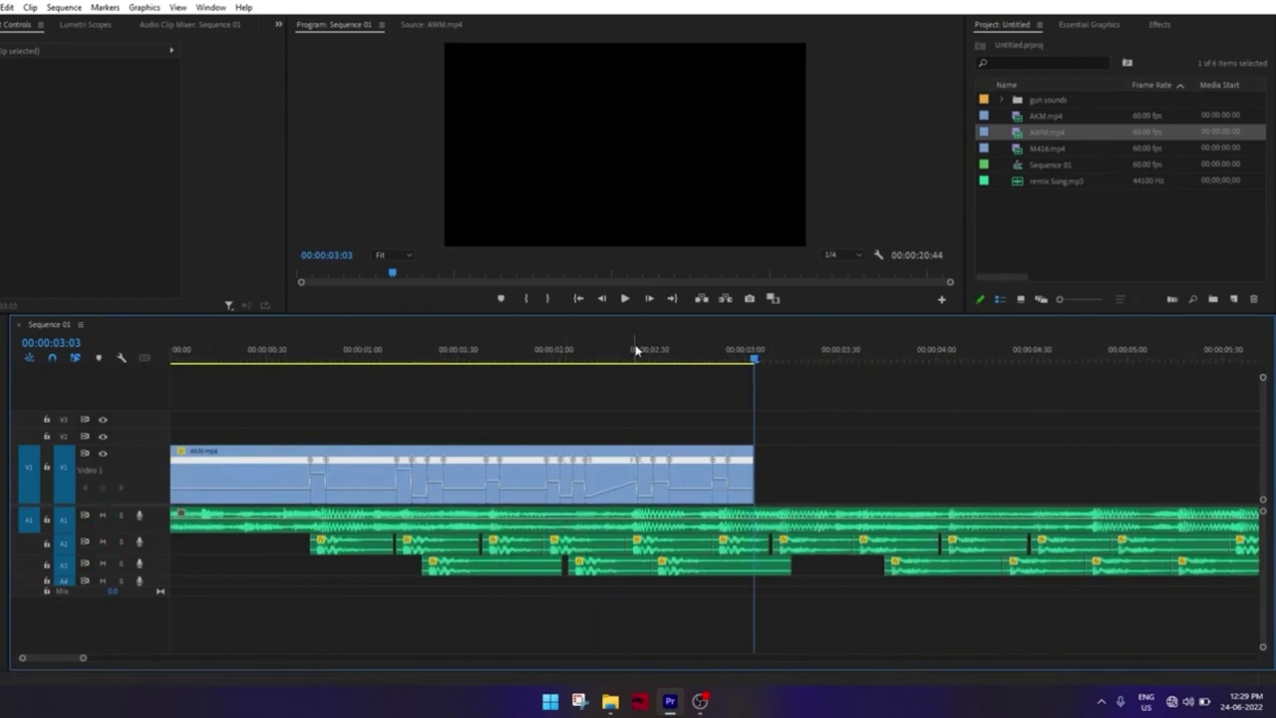
{"action": "left_click", "coordinate": [216, 348]}
{"action": "key", "text": "Home"}
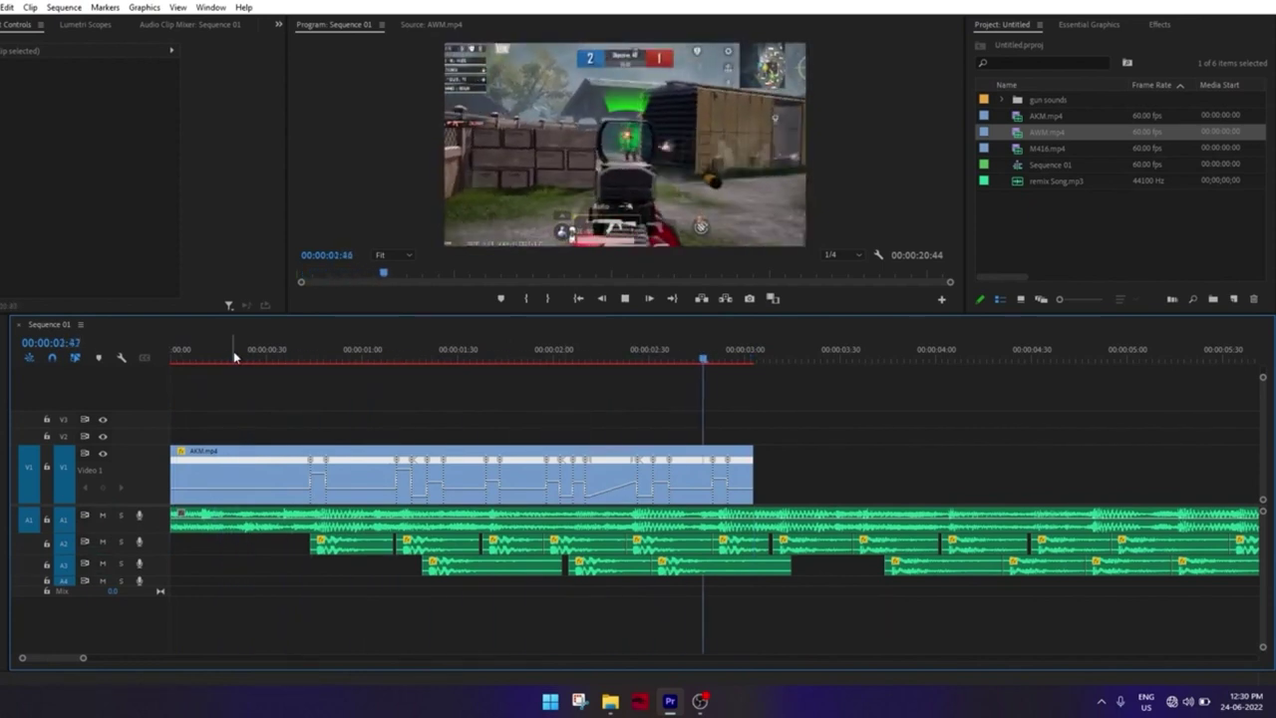
{"action": "key", "text": "space"}
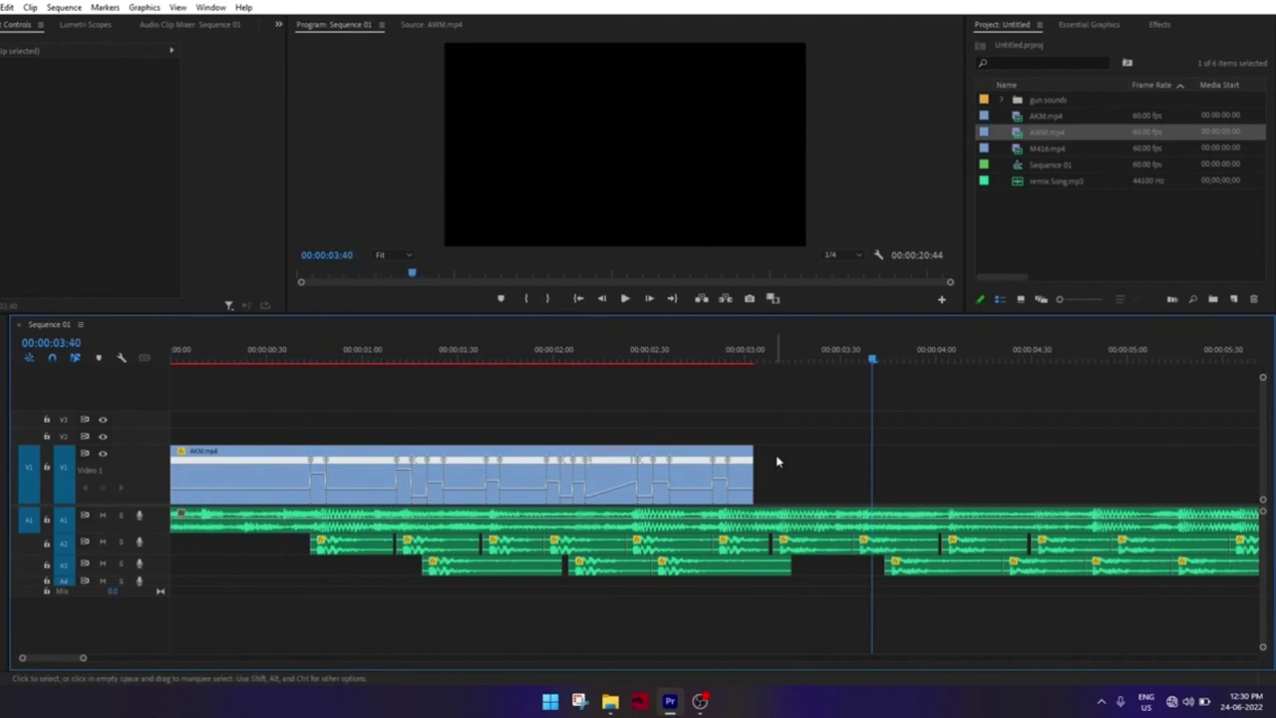
{"action": "scroll", "coordinate": [743, 474], "scroll_direction": "down", "scroll_amount": 3}
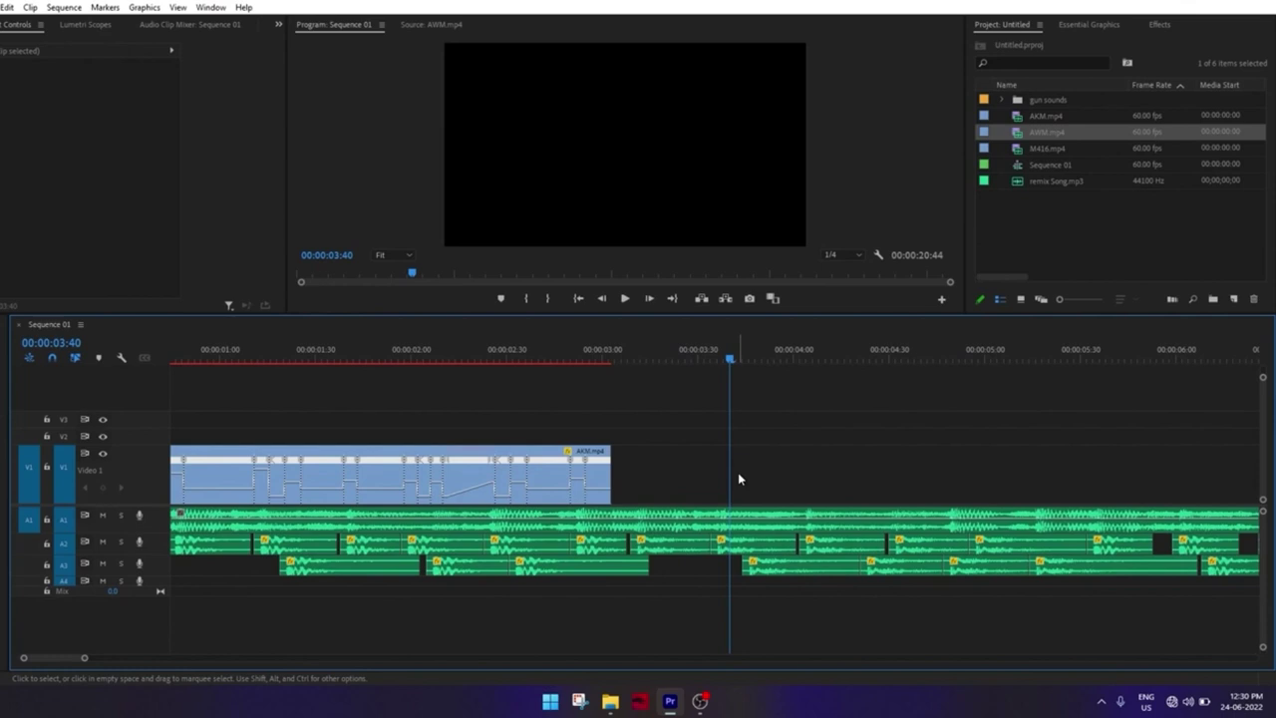
{"action": "scroll", "coordinate": [711, 484], "scroll_direction": "down", "scroll_amount": 3}
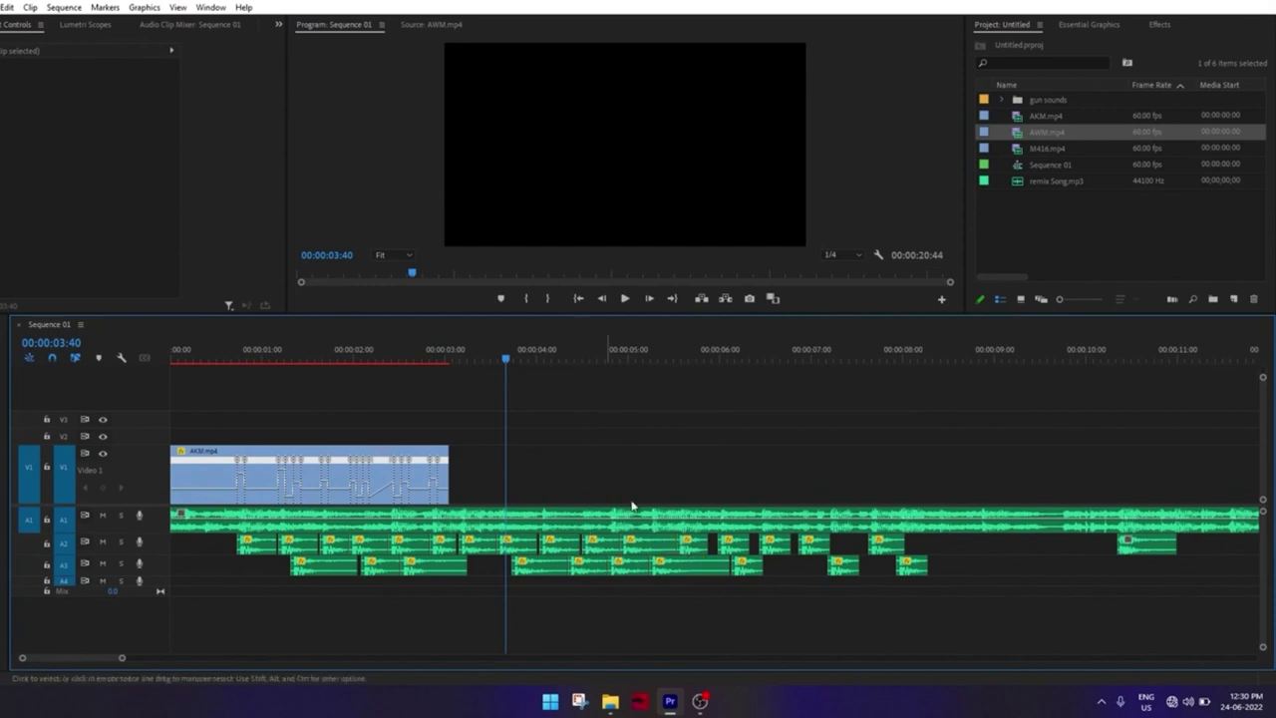
{"action": "scroll", "coordinate": [1063, 433], "scroll_direction": "down", "scroll_amount": 2}
{"action": "scroll", "coordinate": [1014, 458], "scroll_direction": "down", "scroll_amount": 2}
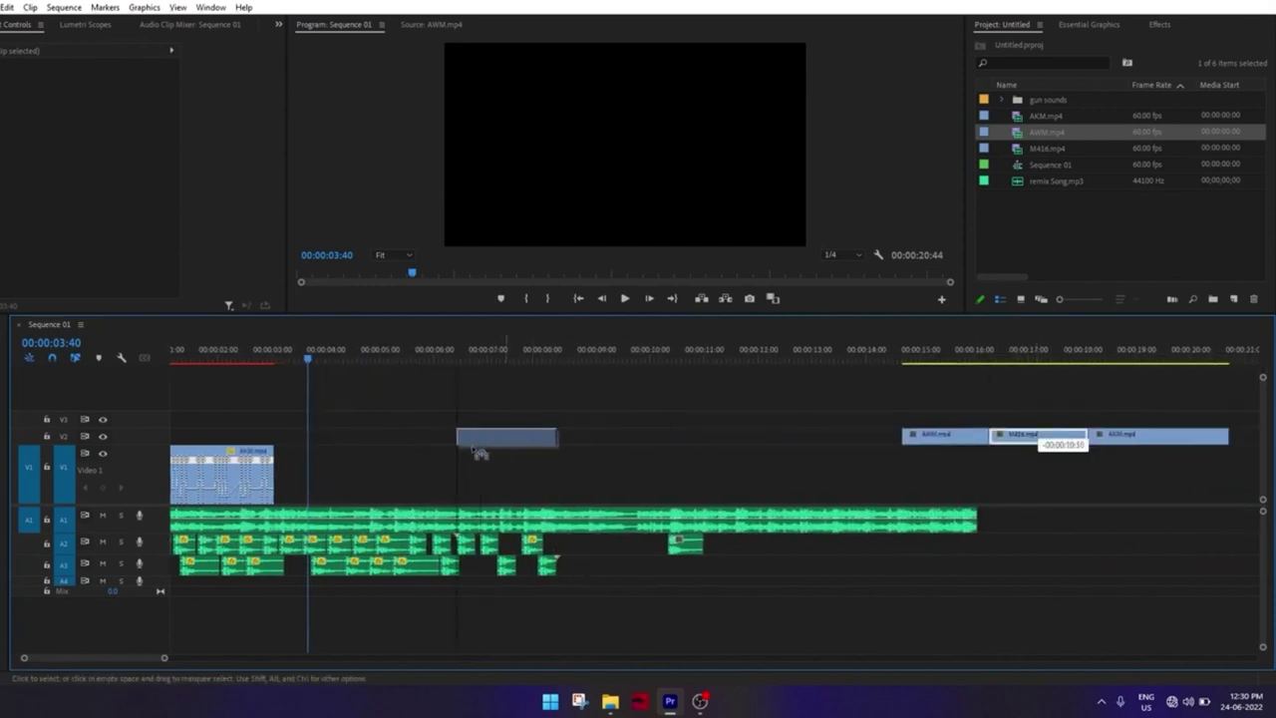
Move the M416 clip onto V1 right after the AKM clip, around 03:22
{"action": "left_click_drag", "start_coordinate": [1037, 435], "coordinate": [347, 473]}
{"action": "scroll", "coordinate": [429, 469], "scroll_direction": "up", "scroll_amount": 5}
{"action": "right_click", "coordinate": [505, 454]}
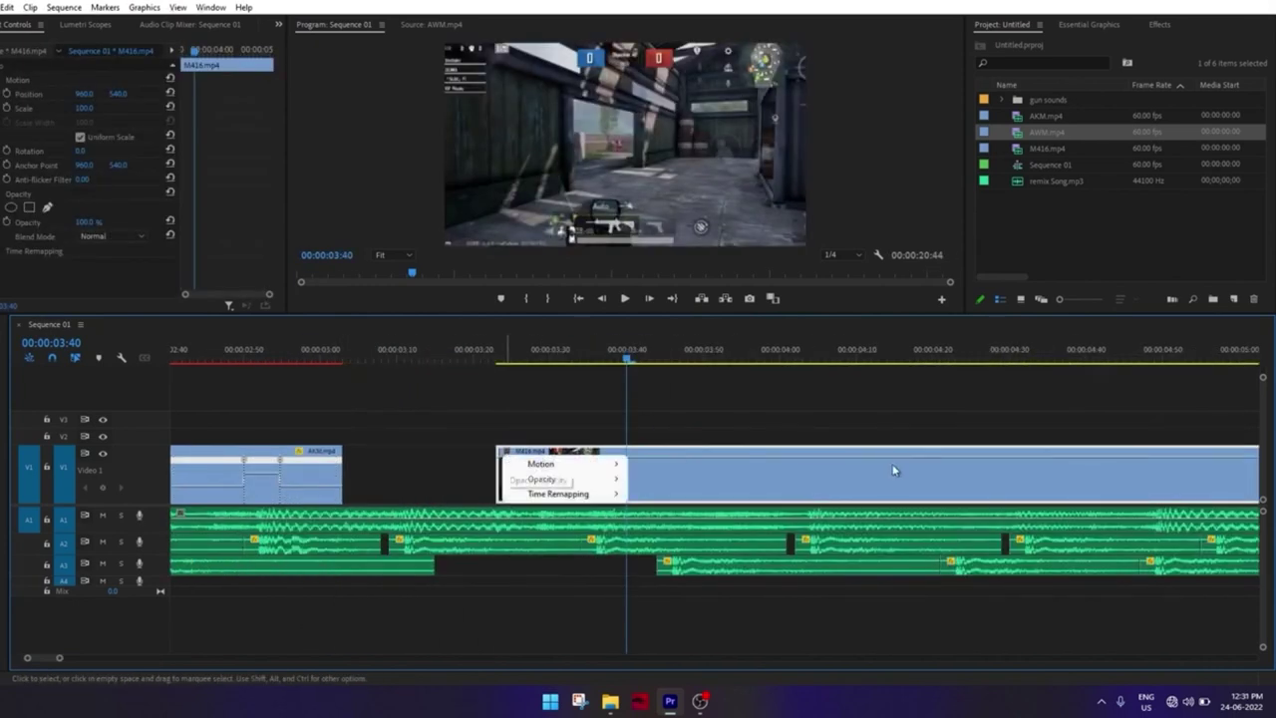
{"action": "left_click", "coordinate": [777, 479]}
{"action": "left_click", "coordinate": [769, 399]}
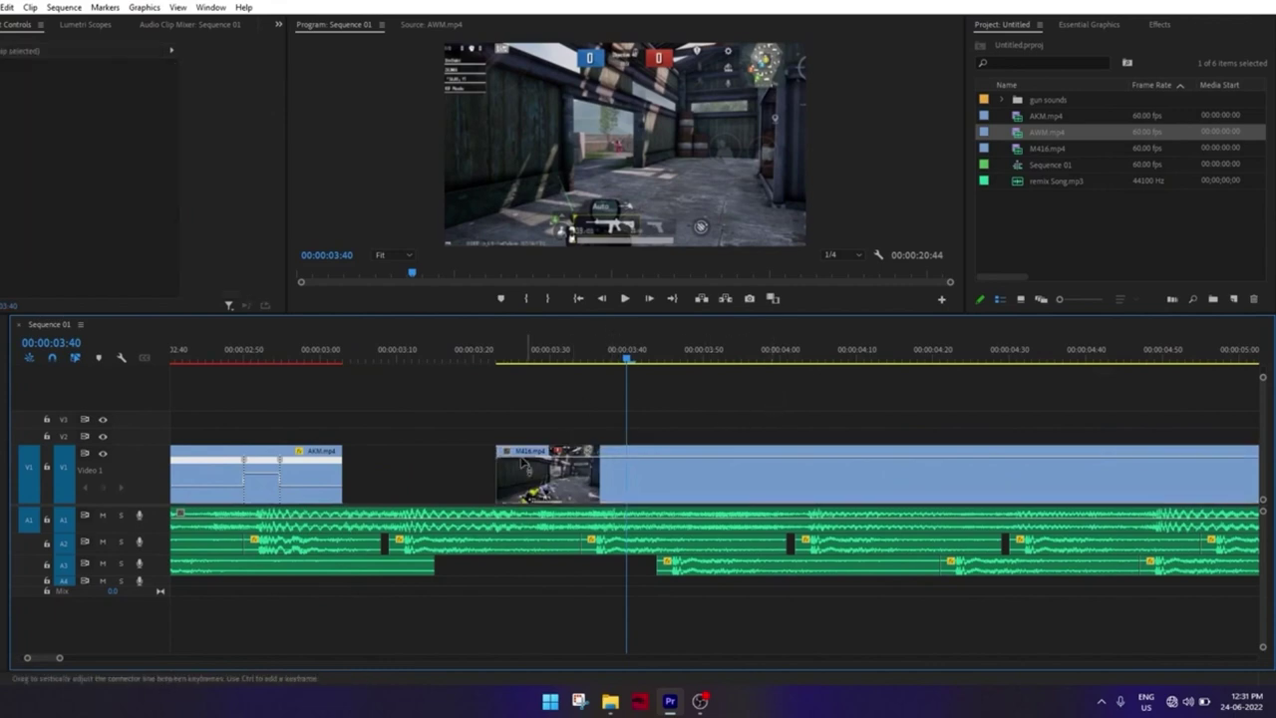
Show the M416 clip's Time Remapping > Speed band
{"action": "right_click", "coordinate": [546, 477]}
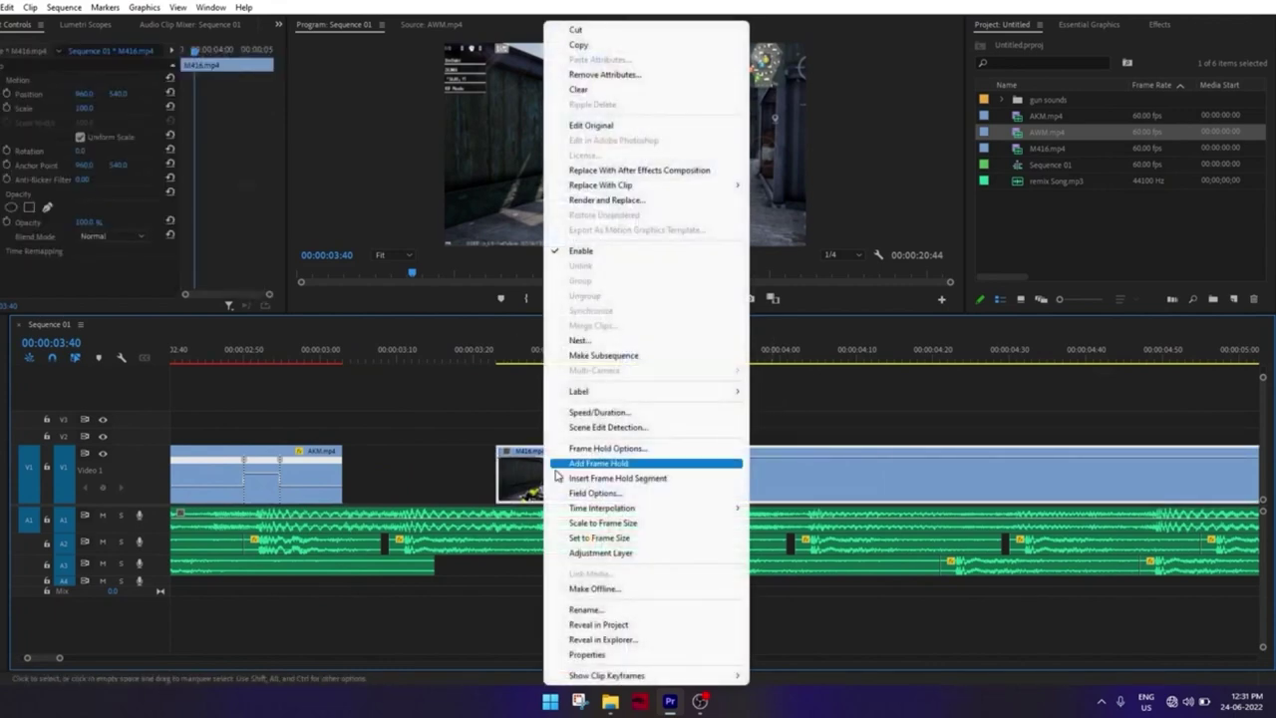
{"action": "mouse_move", "coordinate": [670, 678]}
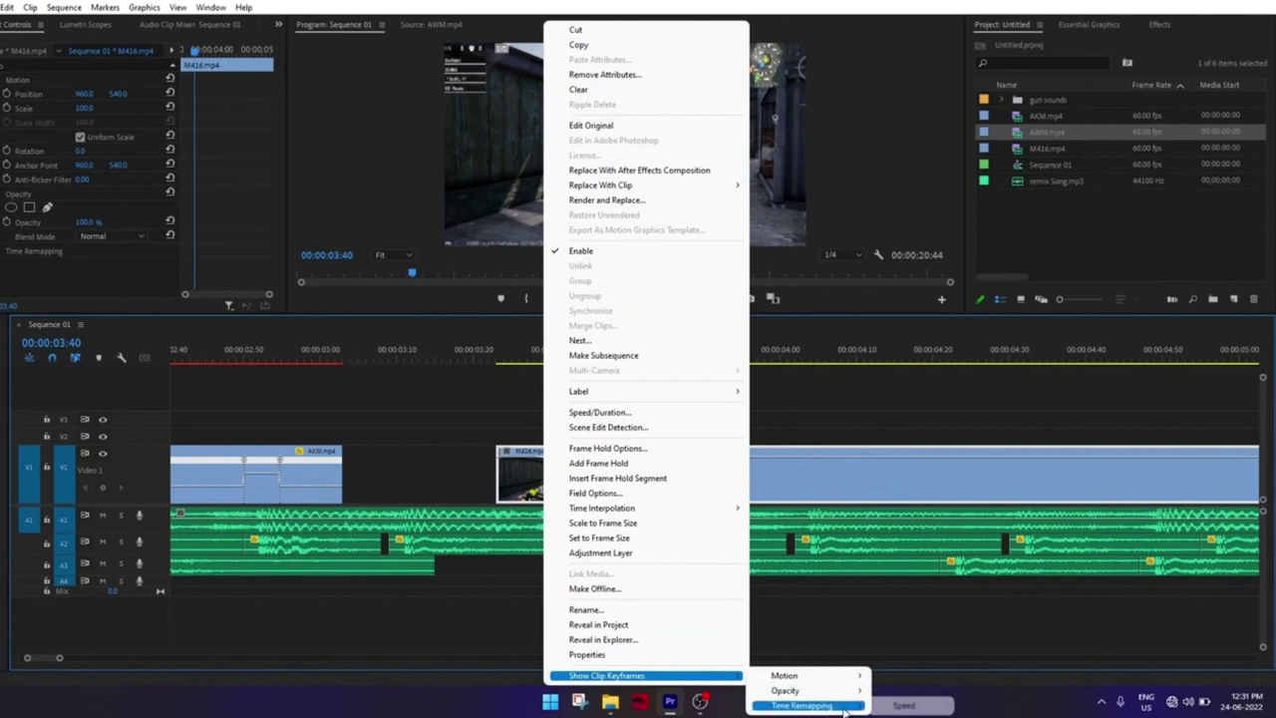
{"action": "left_click", "coordinate": [883, 707]}
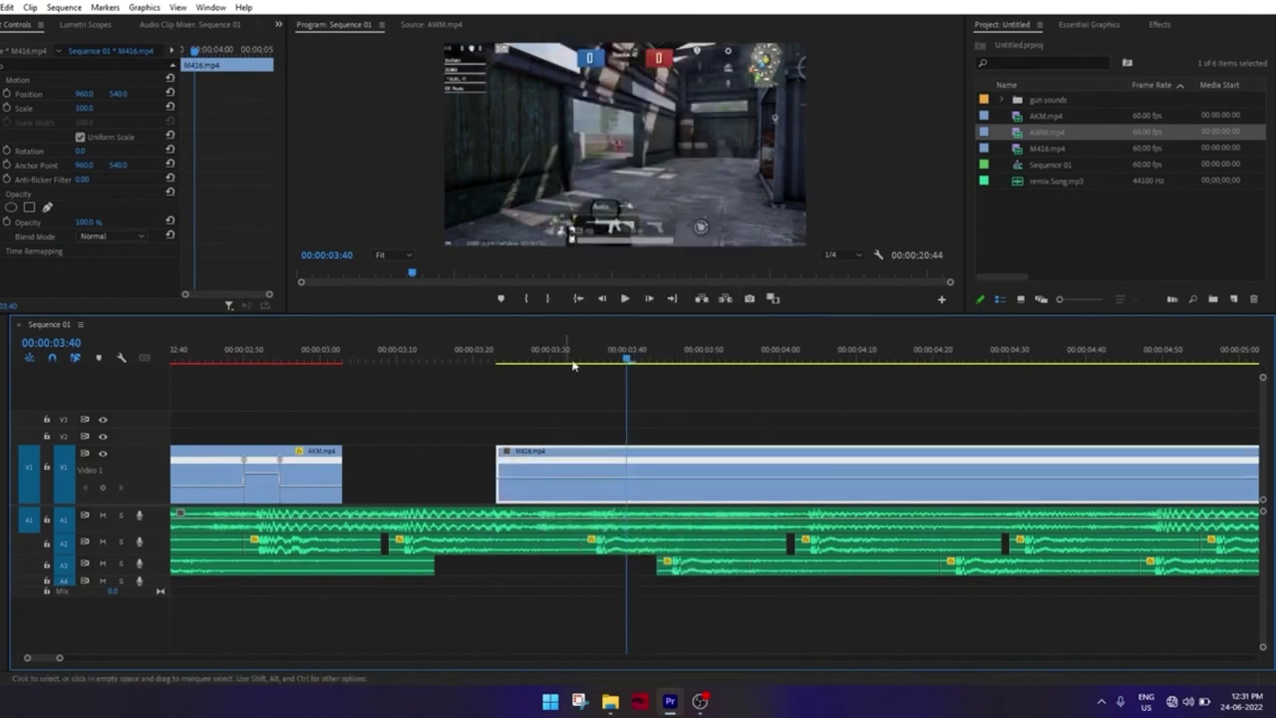
Select the m416.mp3 gunshot clip at 03:12 and scrub forward to preview the gameplay
{"action": "scroll", "coordinate": [559, 427], "scroll_direction": "up", "scroll_amount": 2}
{"action": "left_click", "coordinate": [432, 341]}
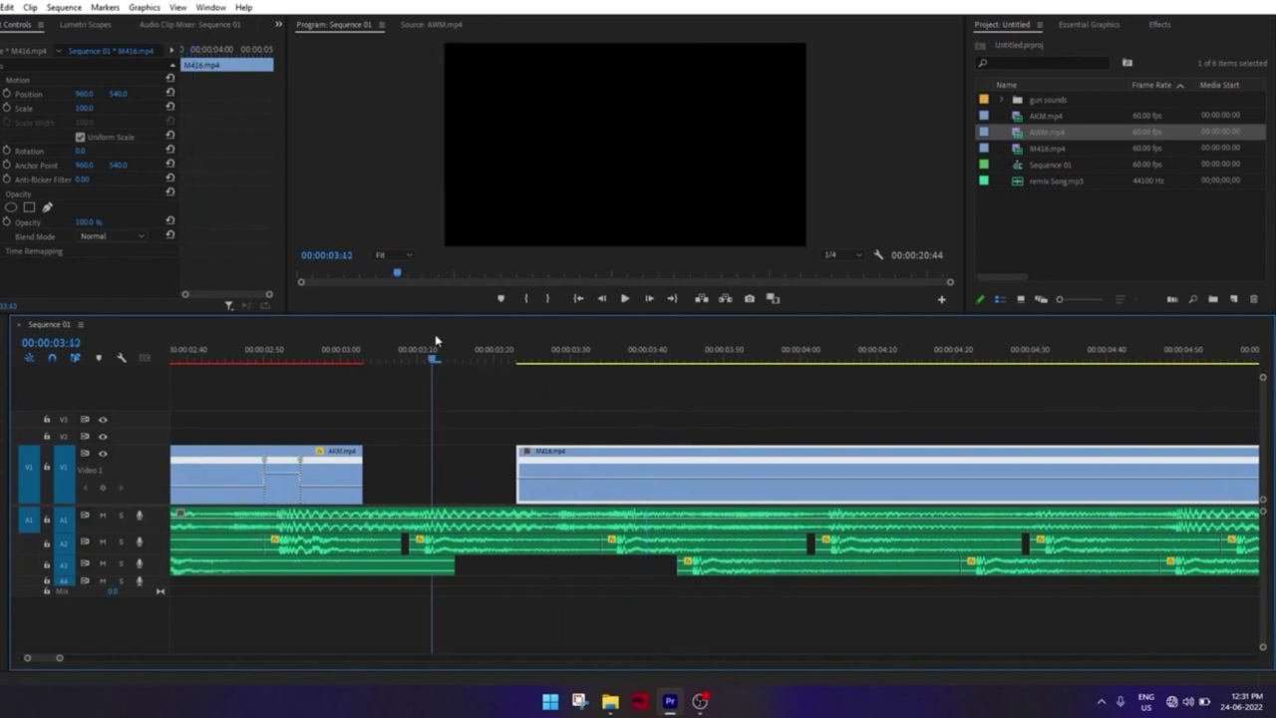
{"action": "scroll", "coordinate": [450, 513], "scroll_direction": "up", "scroll_amount": 1}
{"action": "scroll", "coordinate": [449, 513], "scroll_direction": "up", "scroll_amount": 1}
{"action": "left_click", "coordinate": [433, 543]}
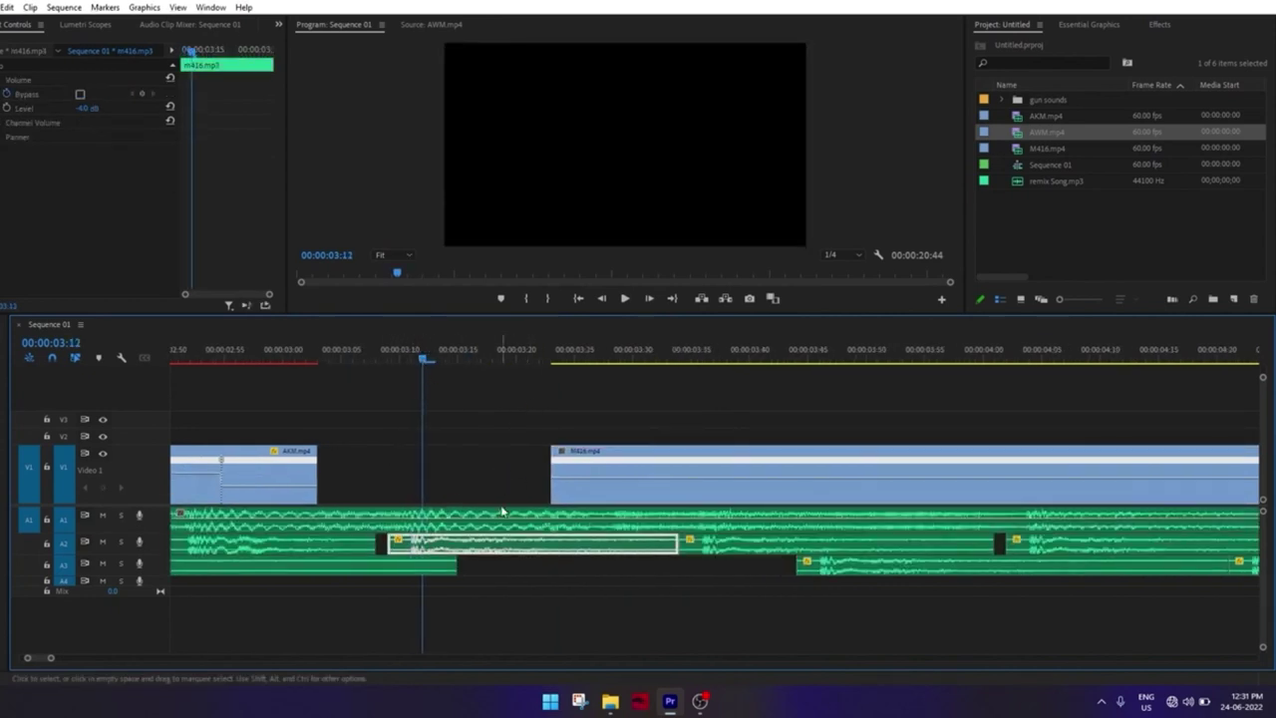
{"action": "scroll", "coordinate": [503, 512], "scroll_direction": "down", "scroll_amount": 1}
{"action": "scroll", "coordinate": [507, 492], "scroll_direction": "down", "scroll_amount": 1}
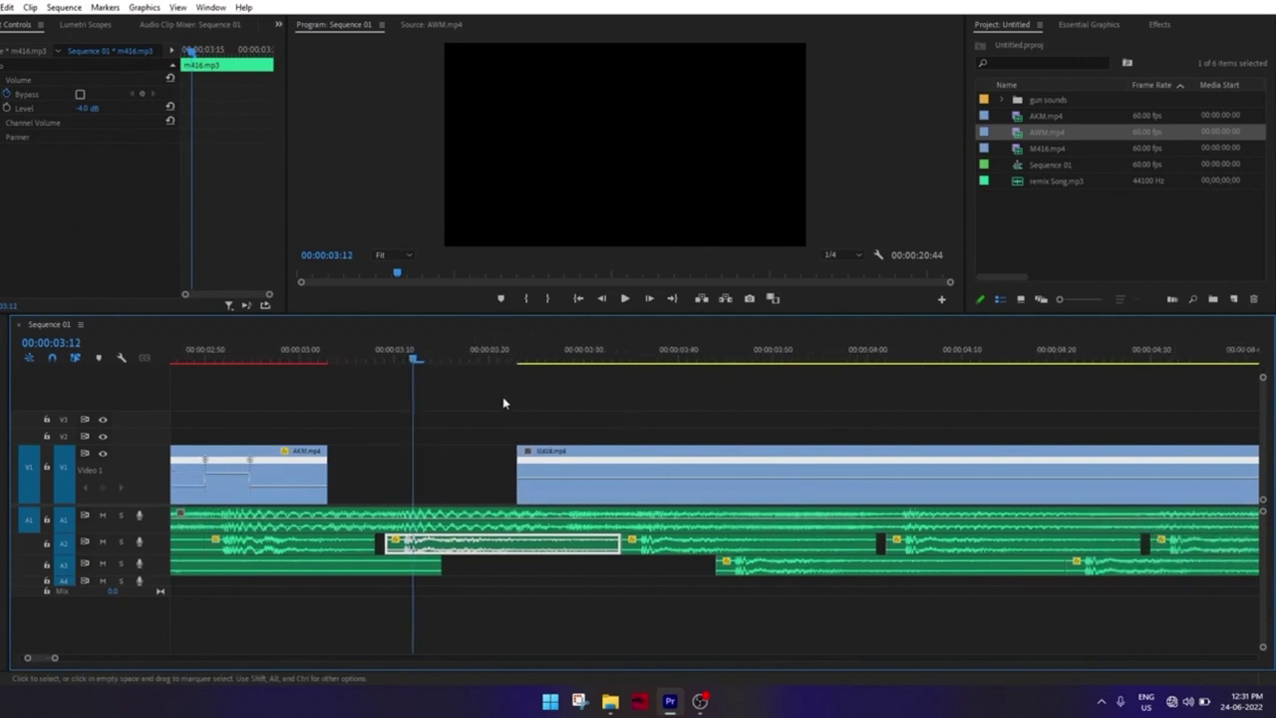
{"action": "scroll", "coordinate": [405, 376], "scroll_direction": "down", "scroll_amount": 1}
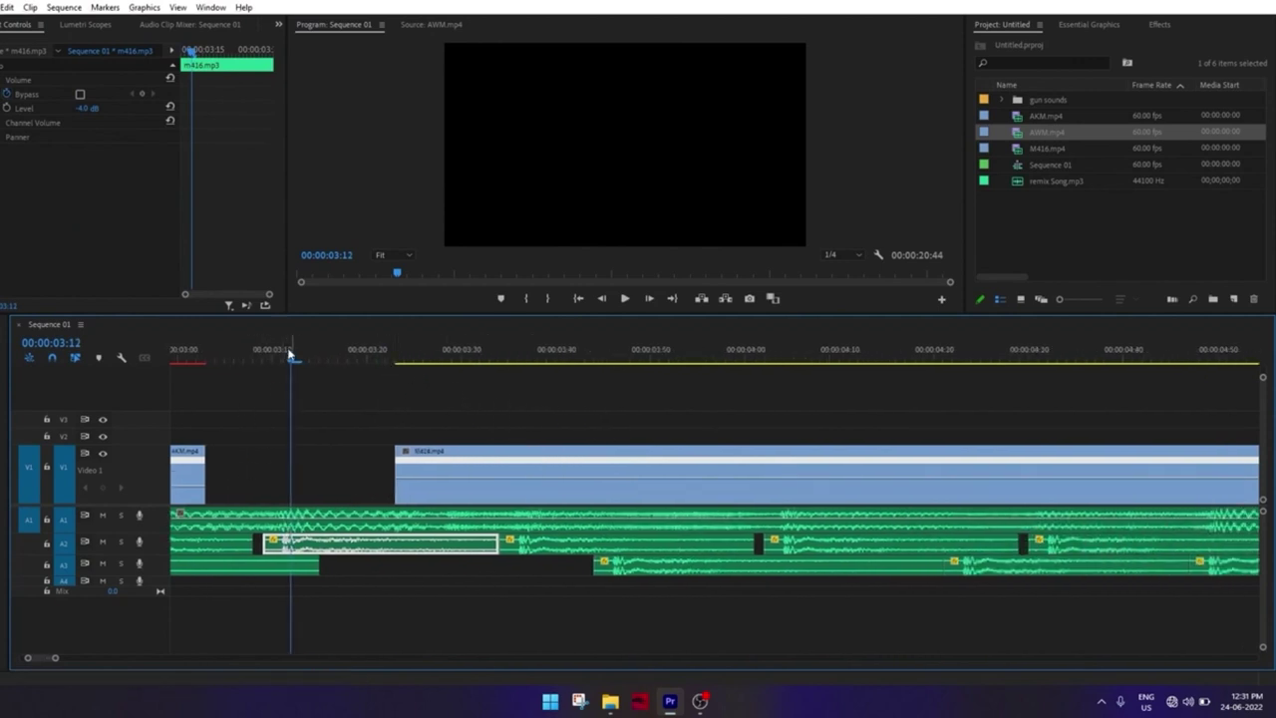
{"action": "left_click_drag", "start_coordinate": [291, 352], "coordinate": [509, 386]}
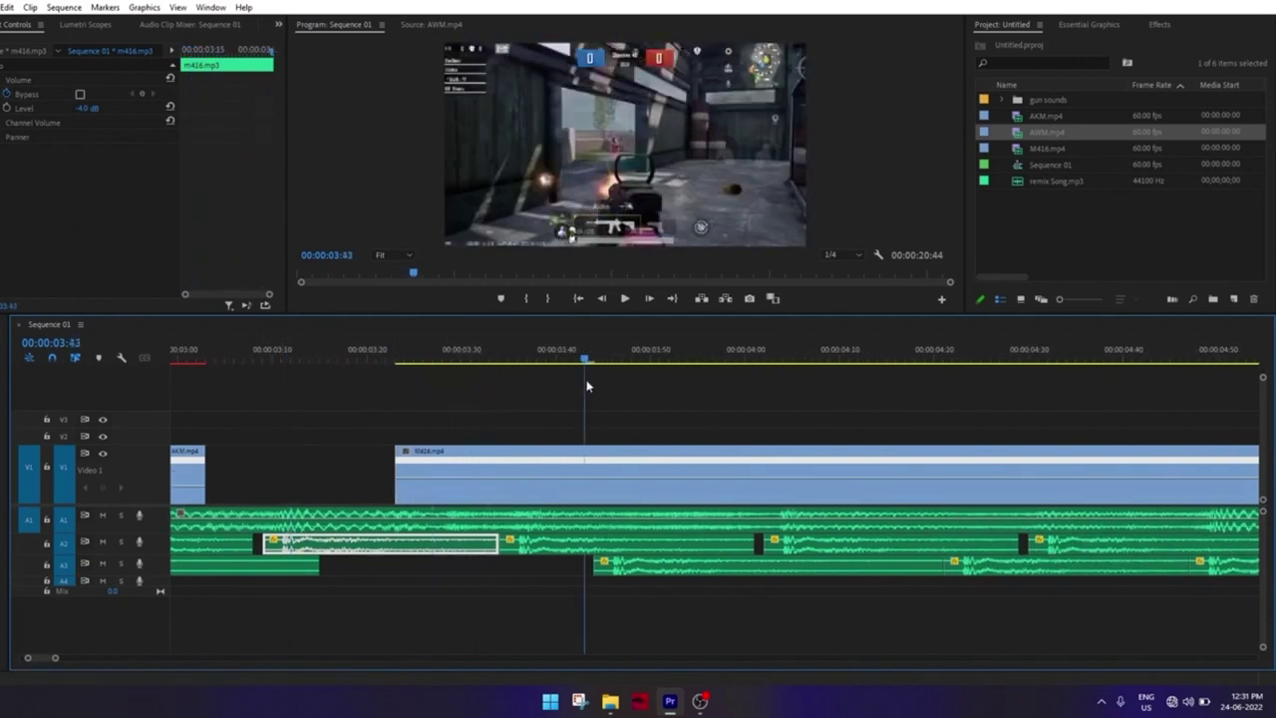
Mute audio tracks A1, A2 and A4 and scrub to 03:34
{"action": "left_click", "coordinate": [102, 515]}
{"action": "left_click", "coordinate": [101, 542]}
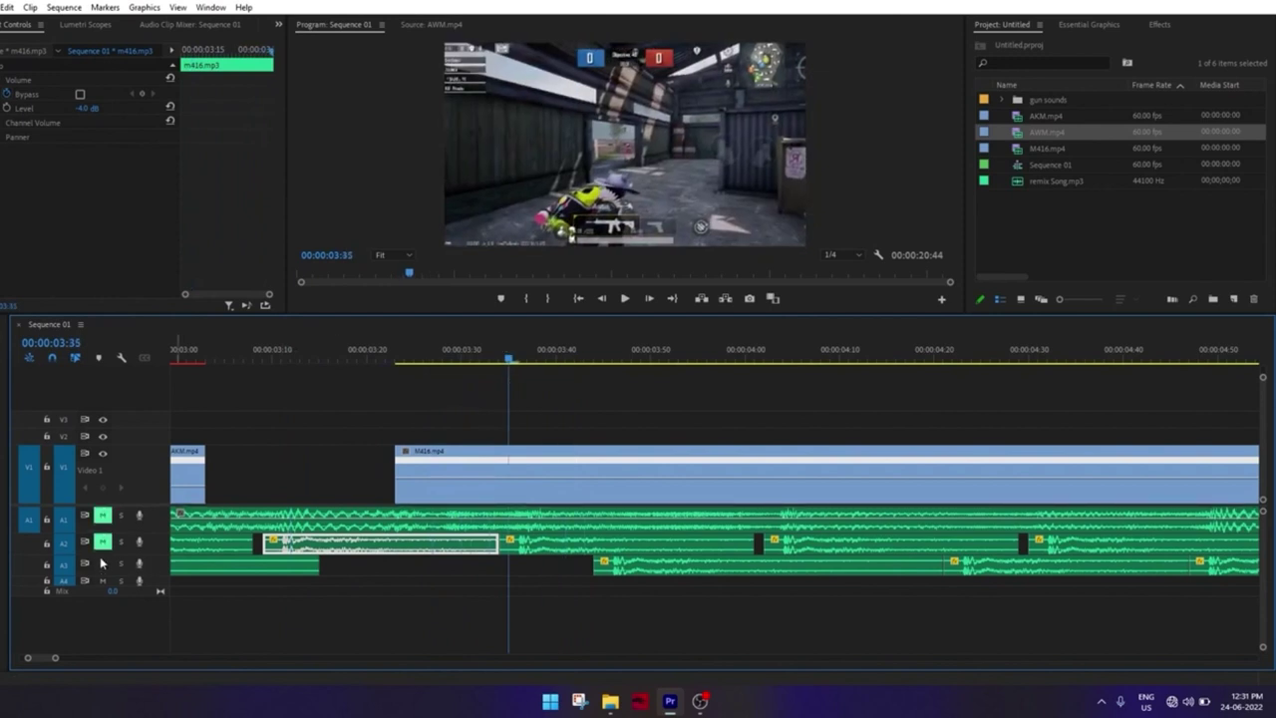
{"action": "left_click", "coordinate": [102, 580]}
{"action": "left_click_drag", "start_coordinate": [511, 357], "coordinate": [505, 364]}
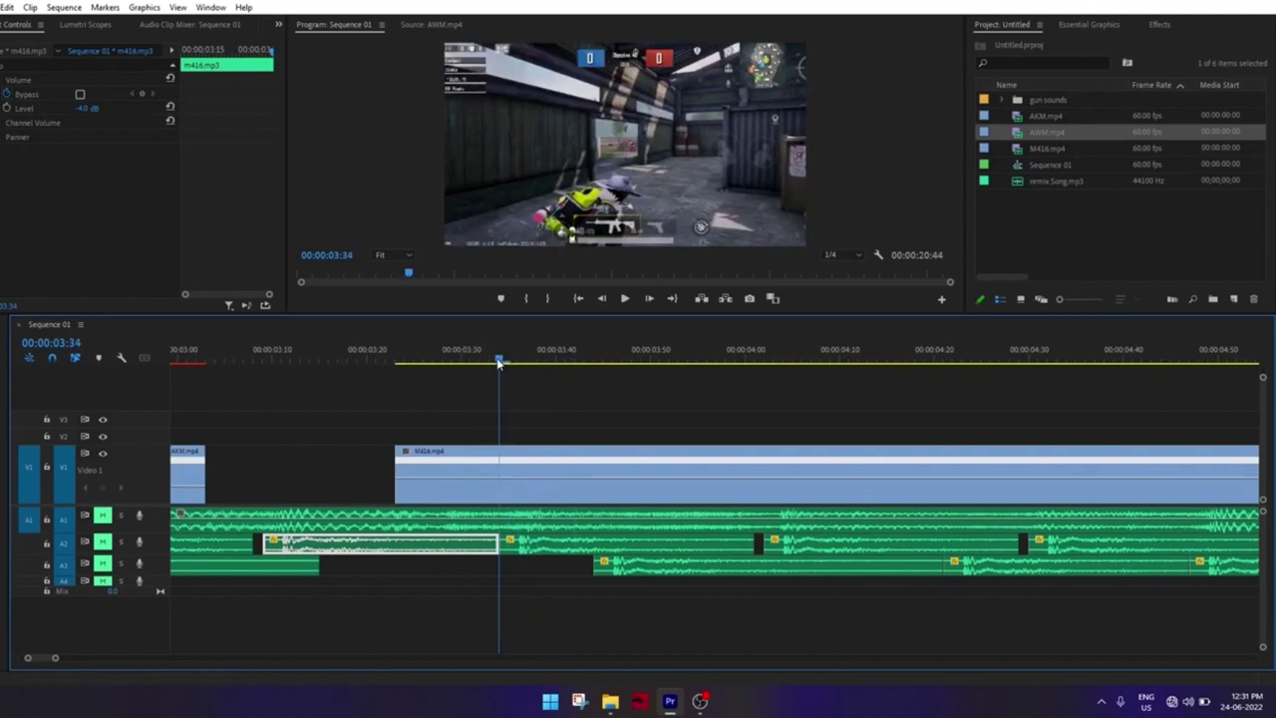
Add a speed keyframe to the M416 clip at about 03:43
{"action": "left_click", "coordinate": [504, 486]}
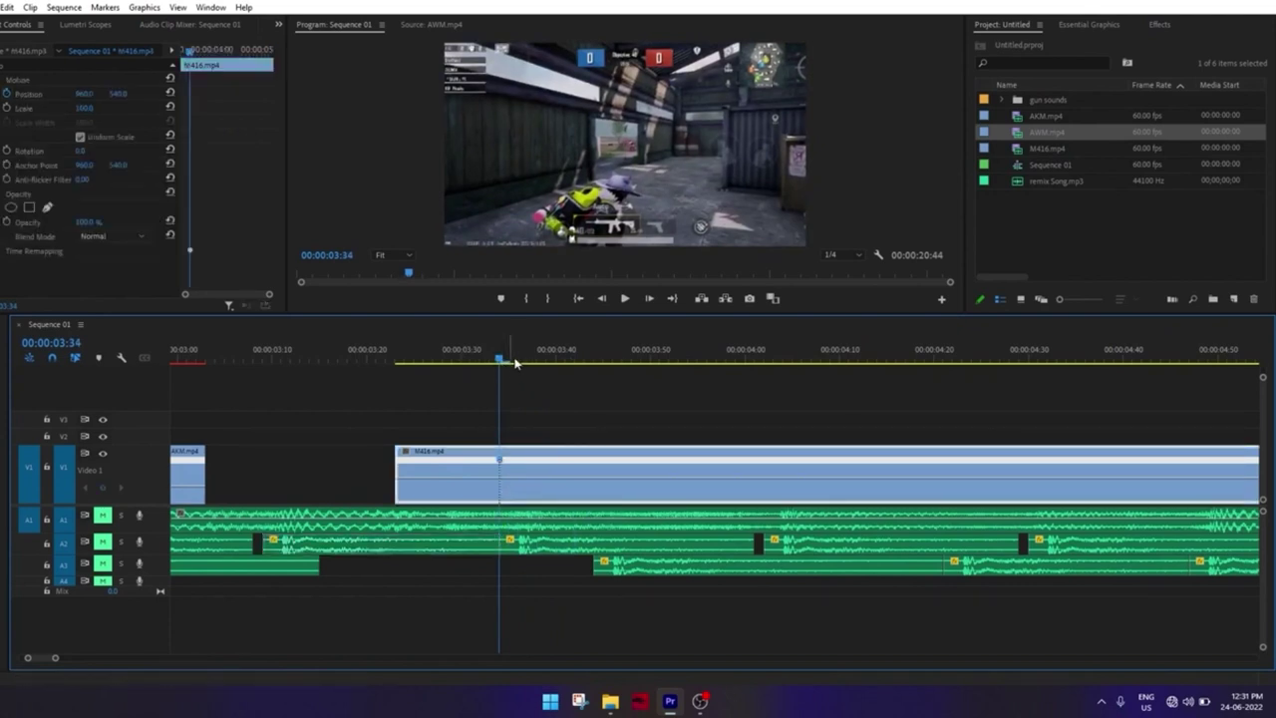
{"action": "left_click_drag", "start_coordinate": [502, 357], "coordinate": [593, 364]}
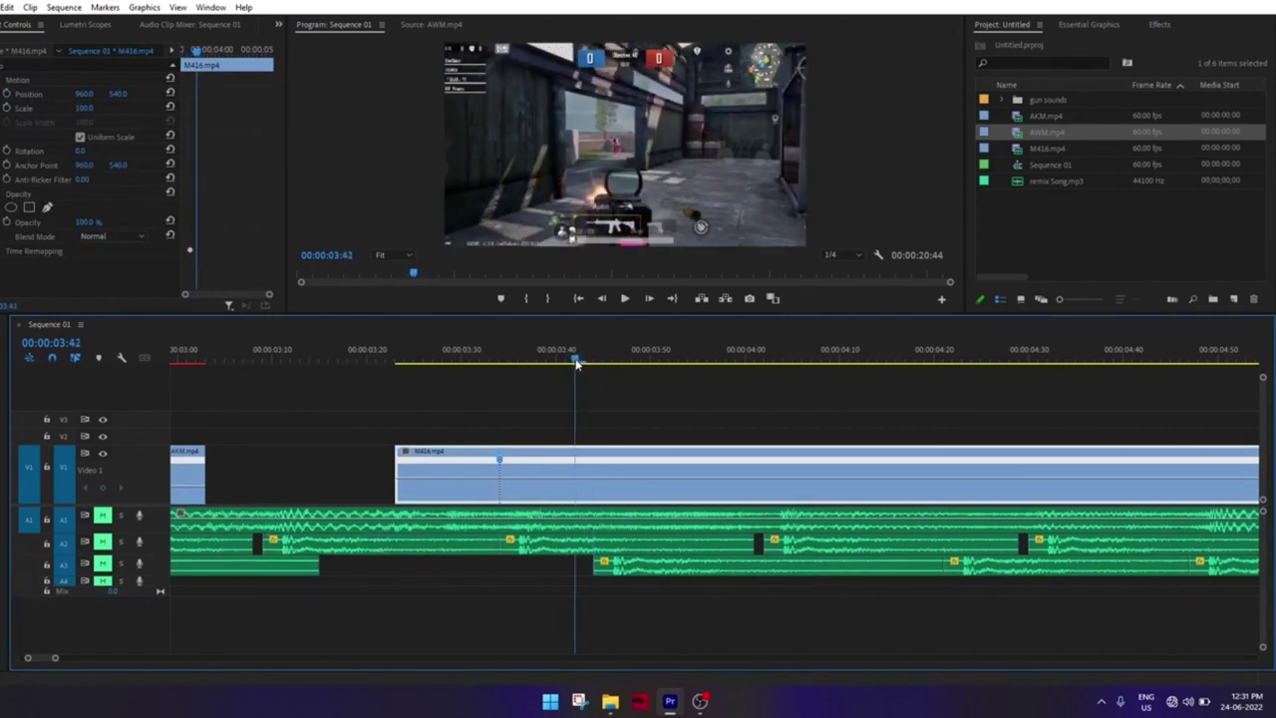
{"action": "left_click", "coordinate": [594, 484], "text": "ctrl"}
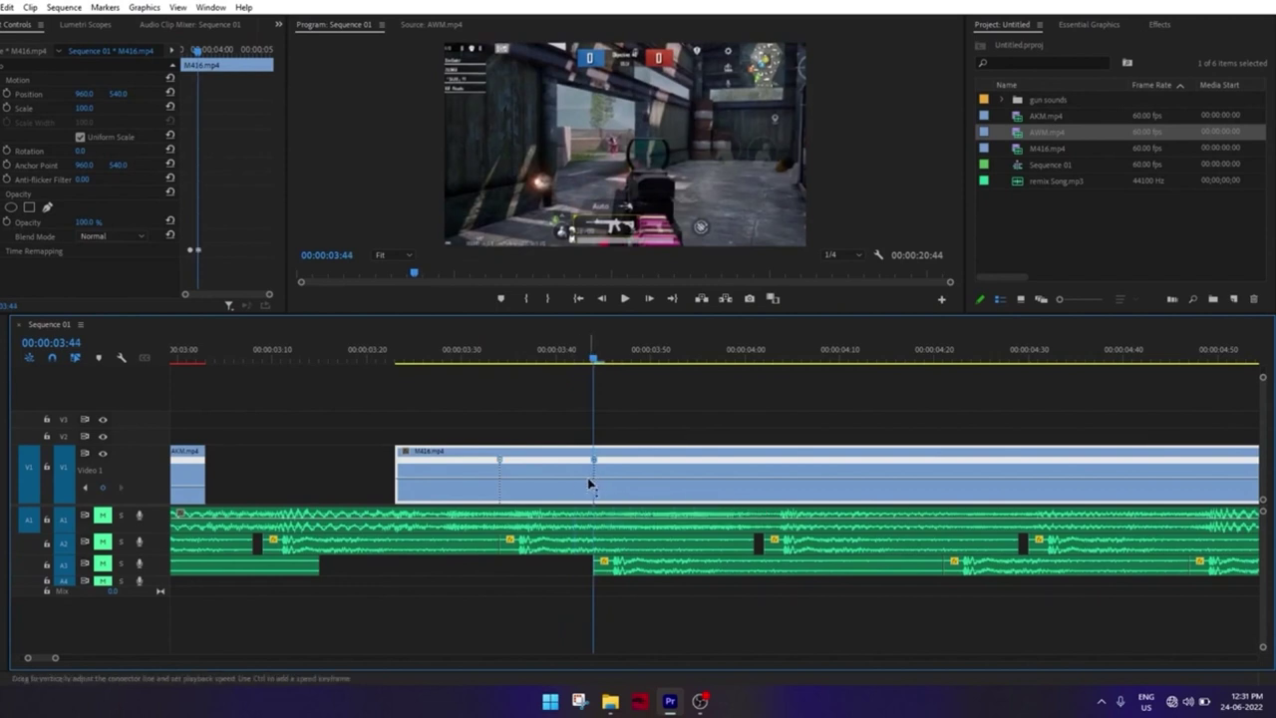
{"action": "left_click_drag", "start_coordinate": [579, 486], "coordinate": [578, 481]}
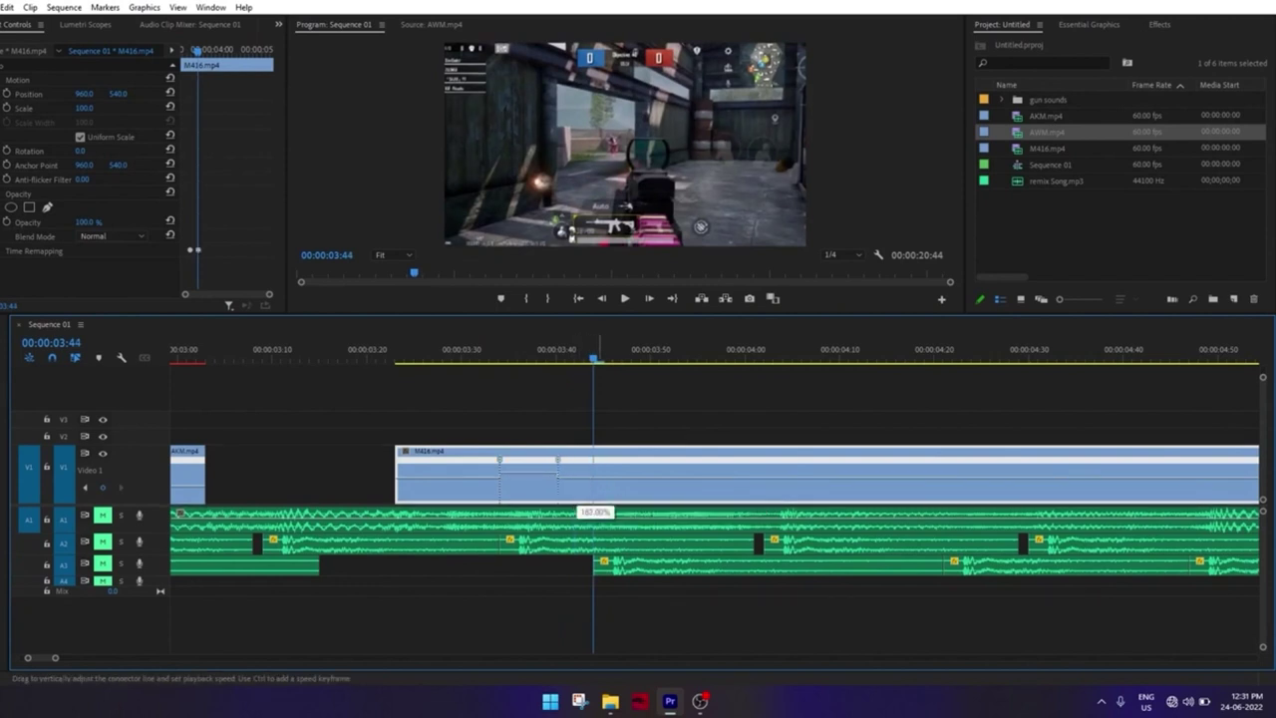
Raise the M416 speed band before the keyframe to 182% to speed up the opening
{"action": "scroll", "coordinate": [522, 434], "scroll_direction": "up", "scroll_amount": 2}
{"action": "scroll", "coordinate": [456, 408], "scroll_direction": "up", "scroll_amount": 2}
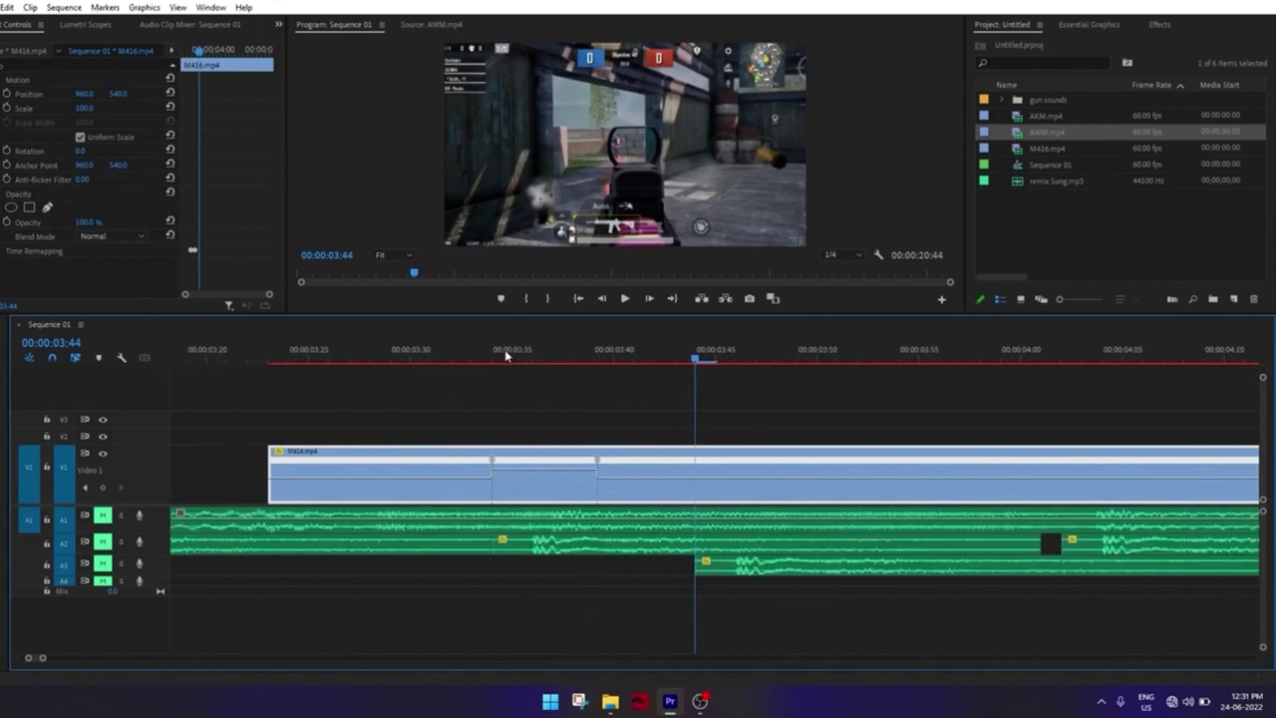
{"action": "left_click", "coordinate": [502, 354]}
{"action": "left_click_drag", "start_coordinate": [504, 355], "coordinate": [612, 355]}
{"action": "left_click_drag", "start_coordinate": [568, 477], "coordinate": [570, 482]}
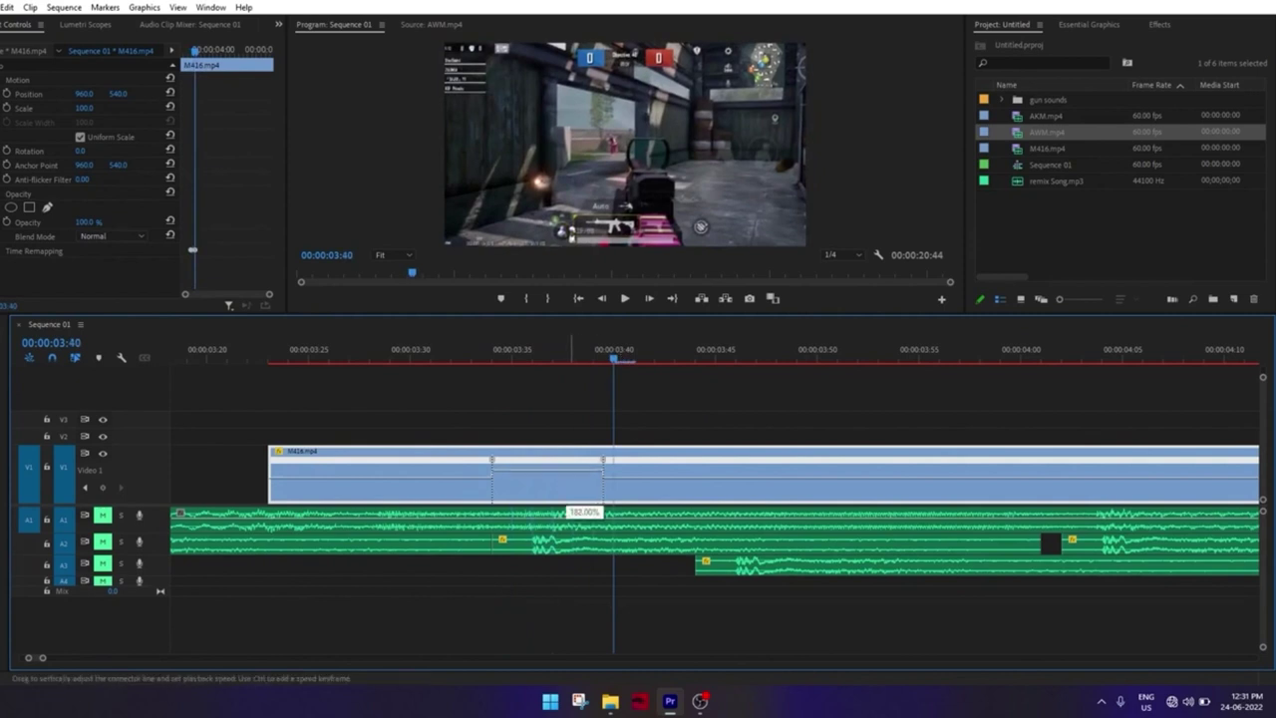
{"action": "mouse_move", "coordinate": [271, 477]}
{"action": "left_mouse_down"}
{"action": "mouse_move", "coordinate": [432, 479]}
{"action": "mouse_move", "coordinate": [457, 500]}
{"action": "left_mouse_up"}
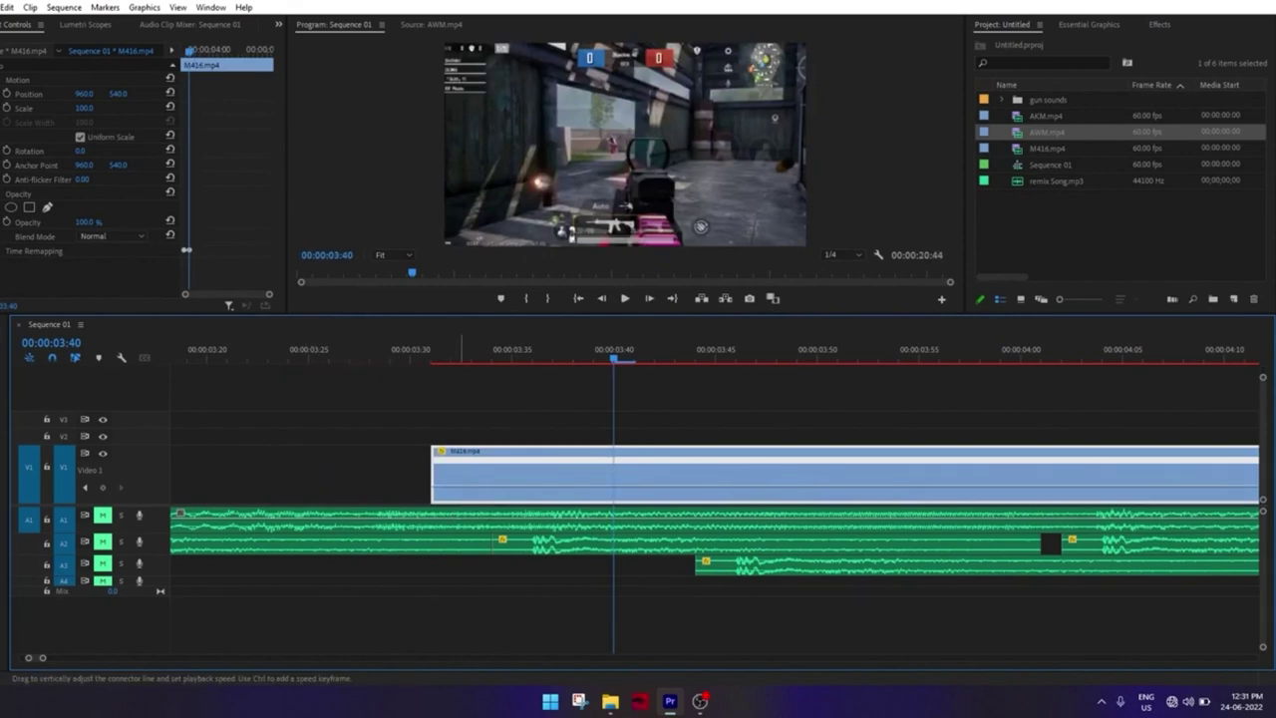
{"action": "left_click_drag", "start_coordinate": [456, 501], "coordinate": [658, 500]}
{"action": "scroll", "coordinate": [575, 395], "scroll_direction": "up", "scroll_amount": 5}
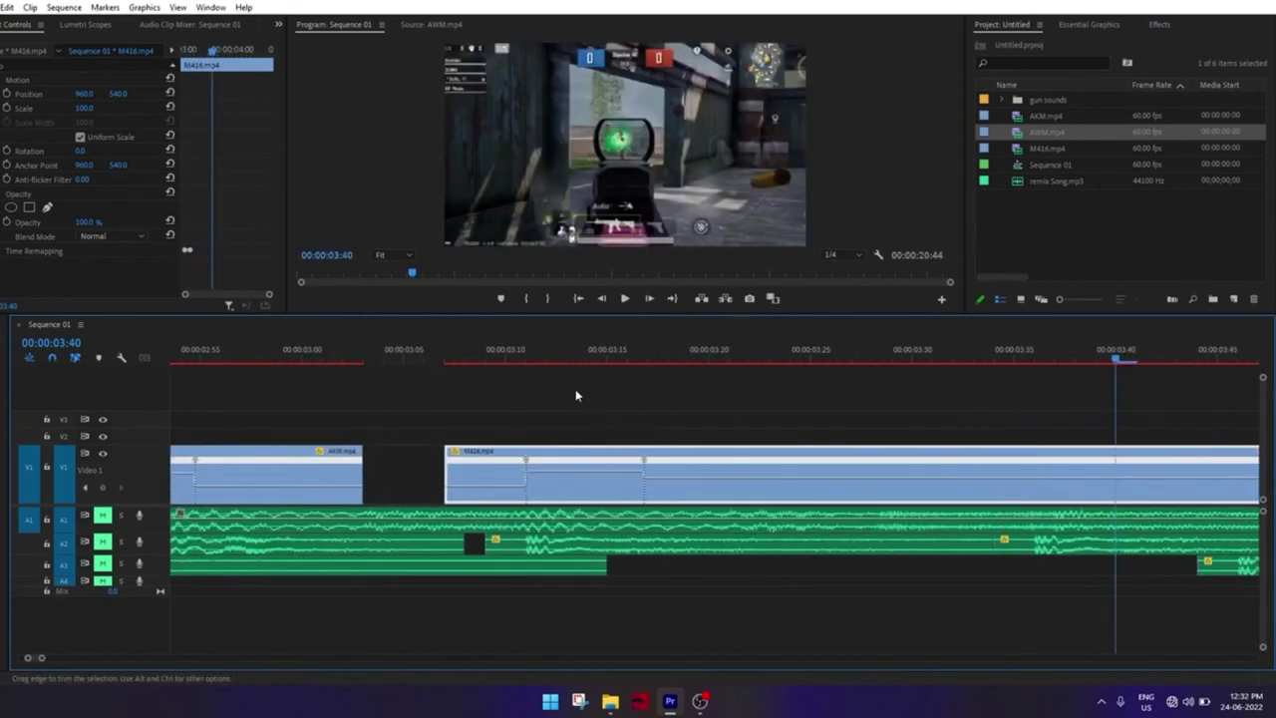
Trim M416's start back to meet the AKM clip near 03:04, closing the gap
{"action": "left_click", "coordinate": [548, 364]}
{"action": "left_click_drag", "start_coordinate": [584, 465], "coordinate": [566, 468]}
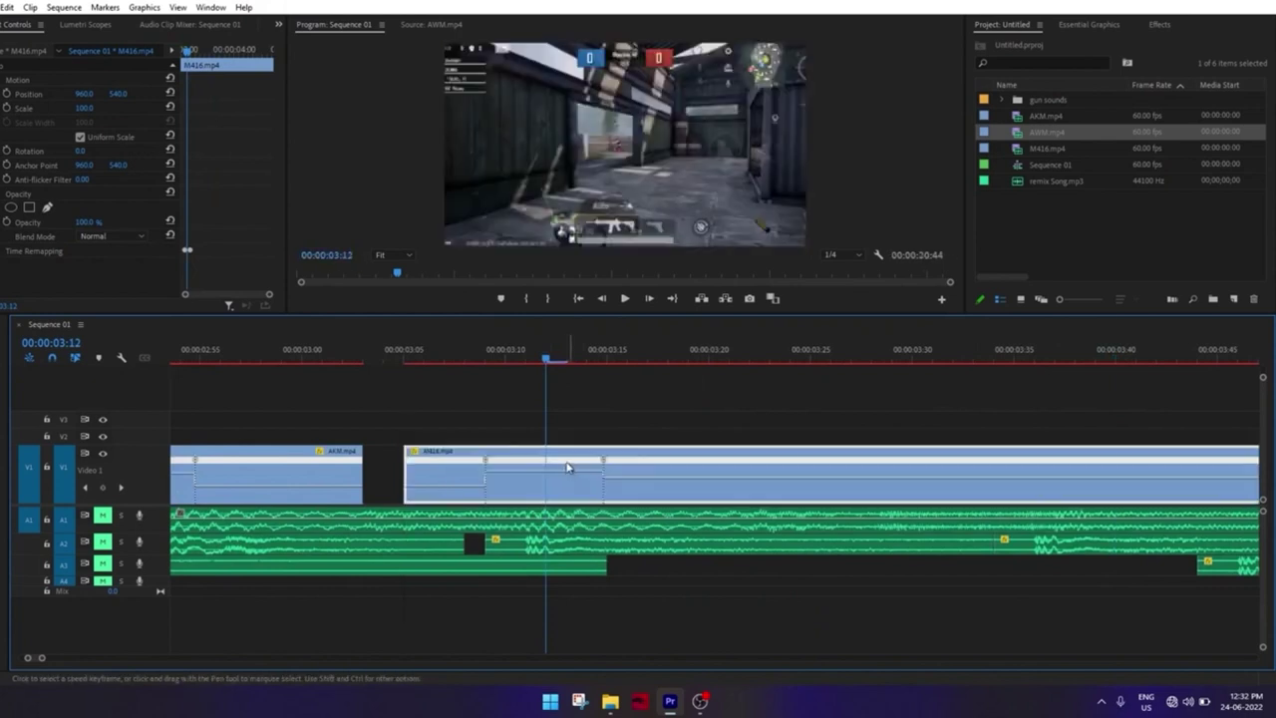
{"action": "left_click_drag", "start_coordinate": [404, 471], "coordinate": [403, 471]}
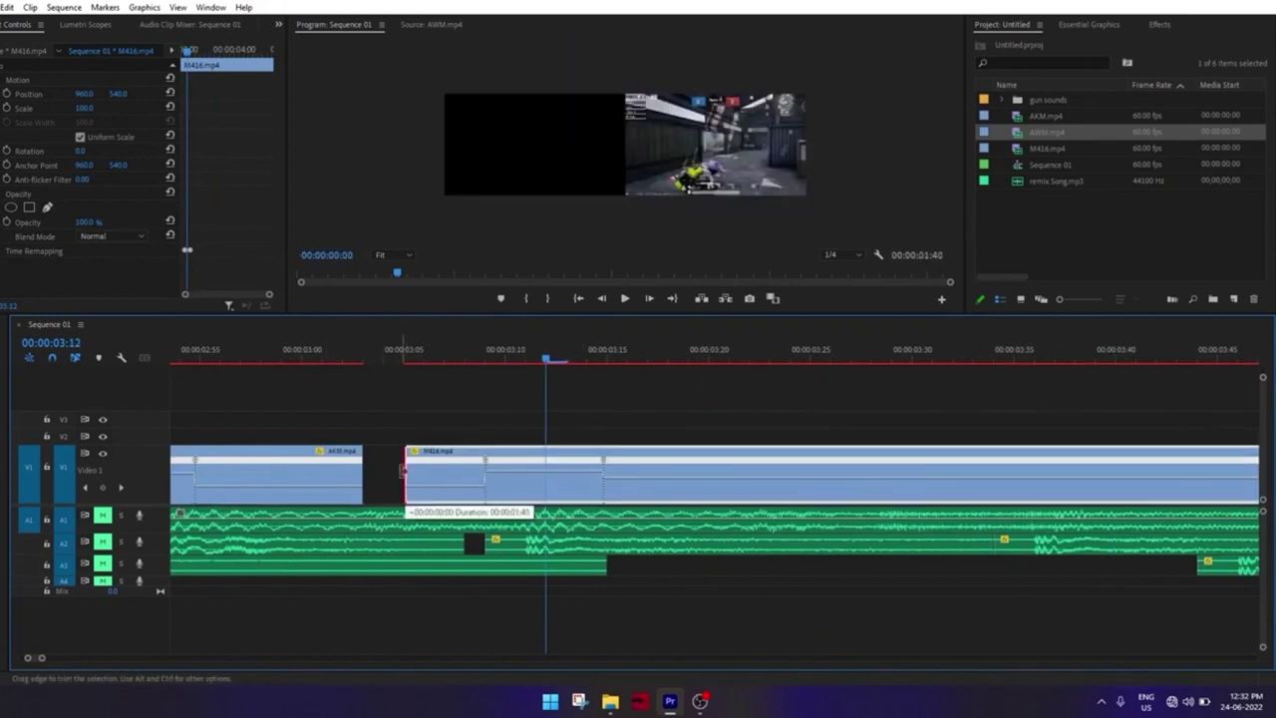
{"action": "left_click_drag", "start_coordinate": [401, 354], "coordinate": [382, 357]}
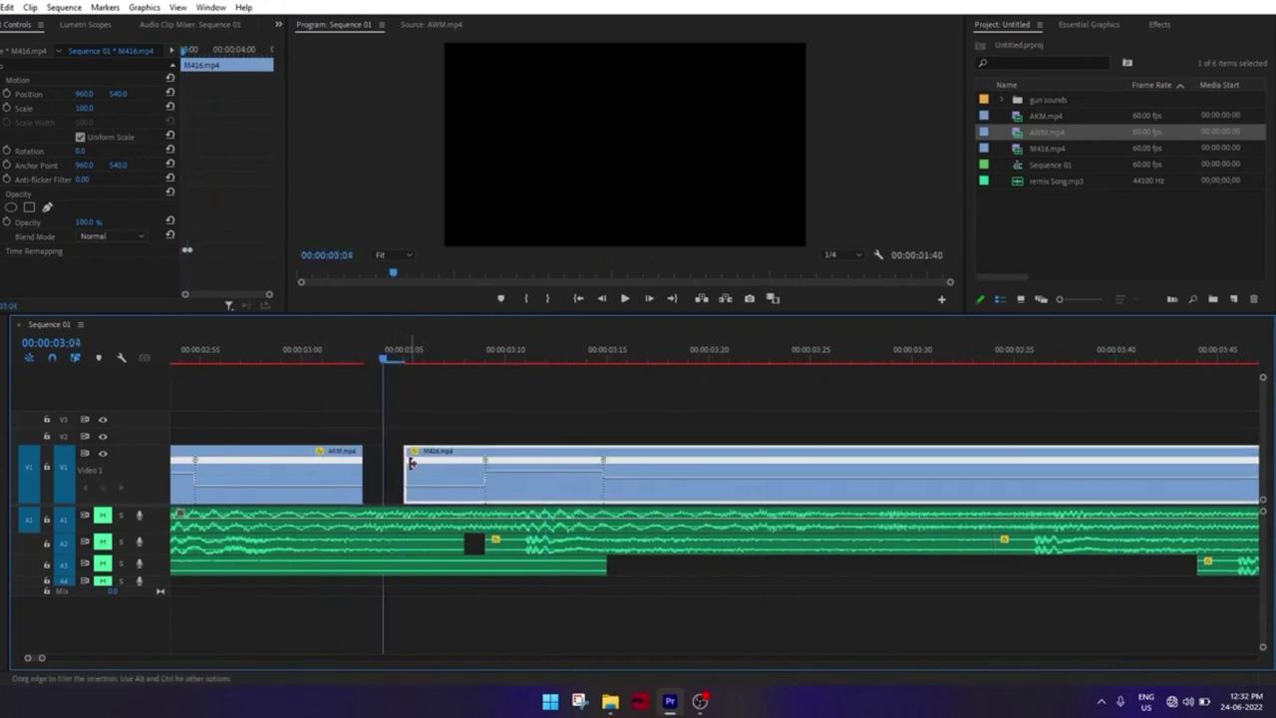
{"action": "left_click_drag", "start_coordinate": [410, 464], "coordinate": [363, 465]}
{"action": "scroll", "coordinate": [471, 455], "scroll_direction": "down", "scroll_amount": 2}
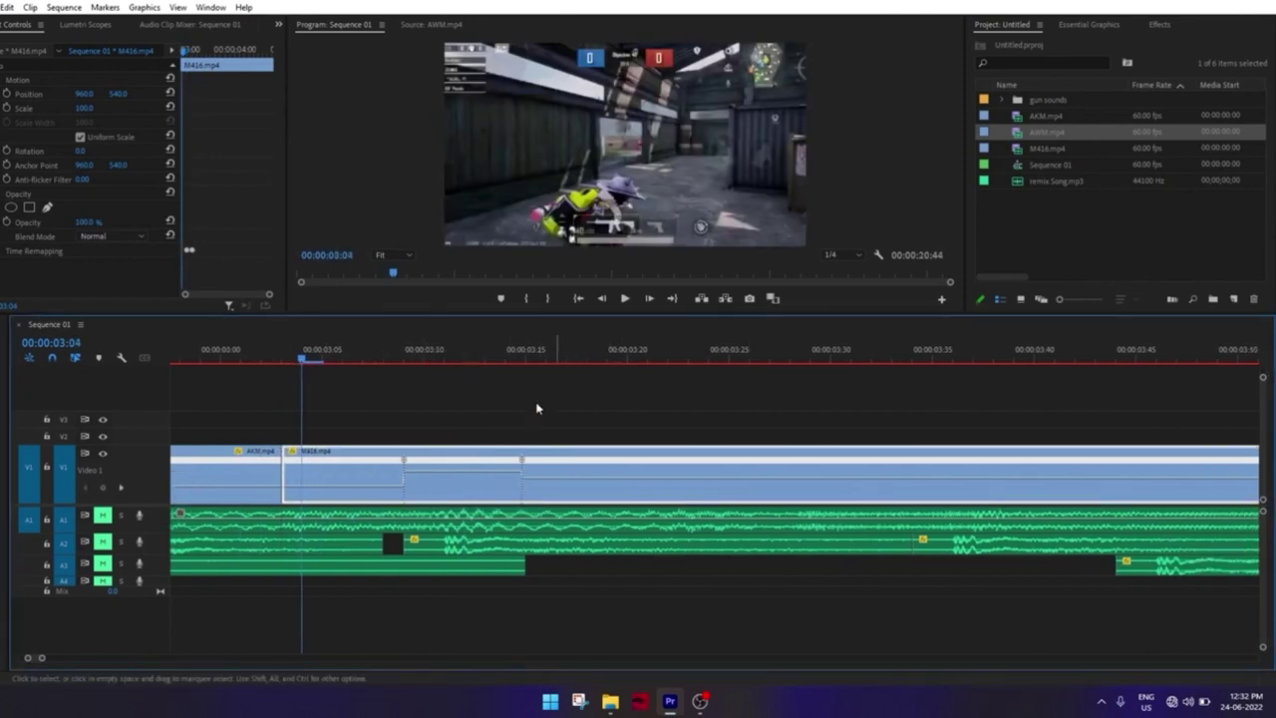
Lower the speed band after the ramp around 03:31 to slow that M416 section
{"action": "left_click_drag", "start_coordinate": [753, 377], "coordinate": [843, 398]}
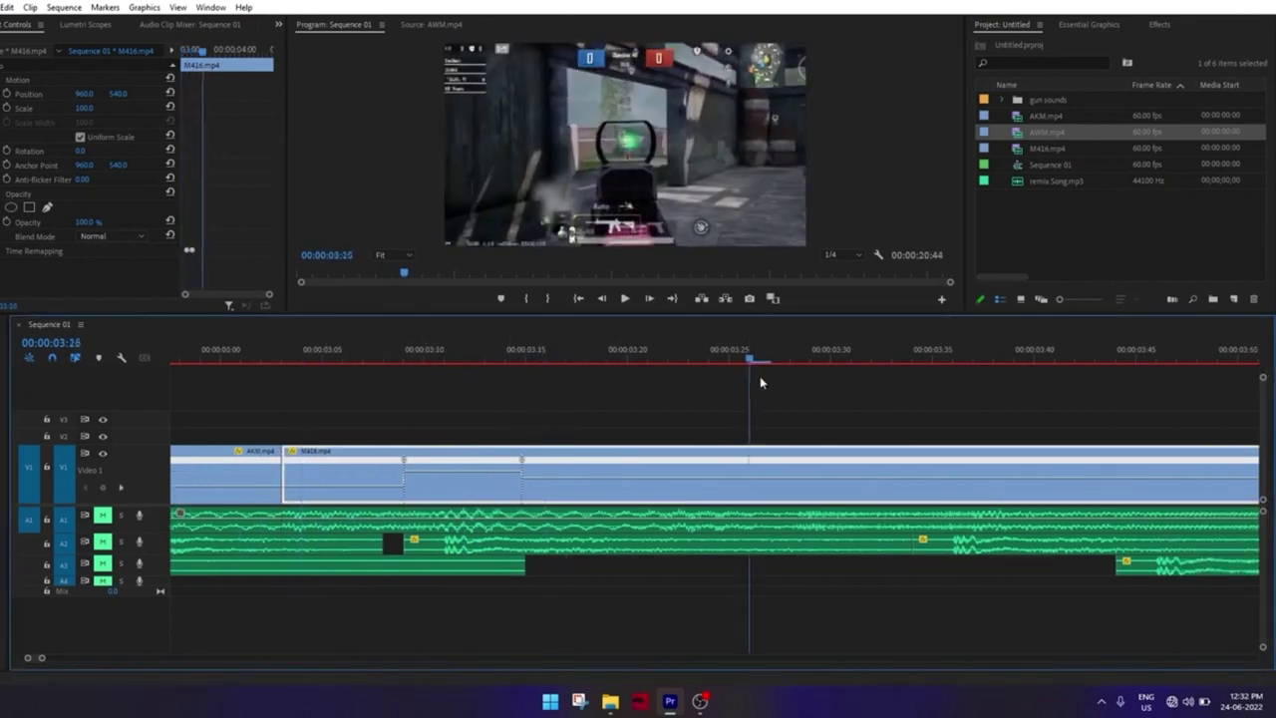
{"action": "left_click_drag", "start_coordinate": [740, 477], "coordinate": [740, 490]}
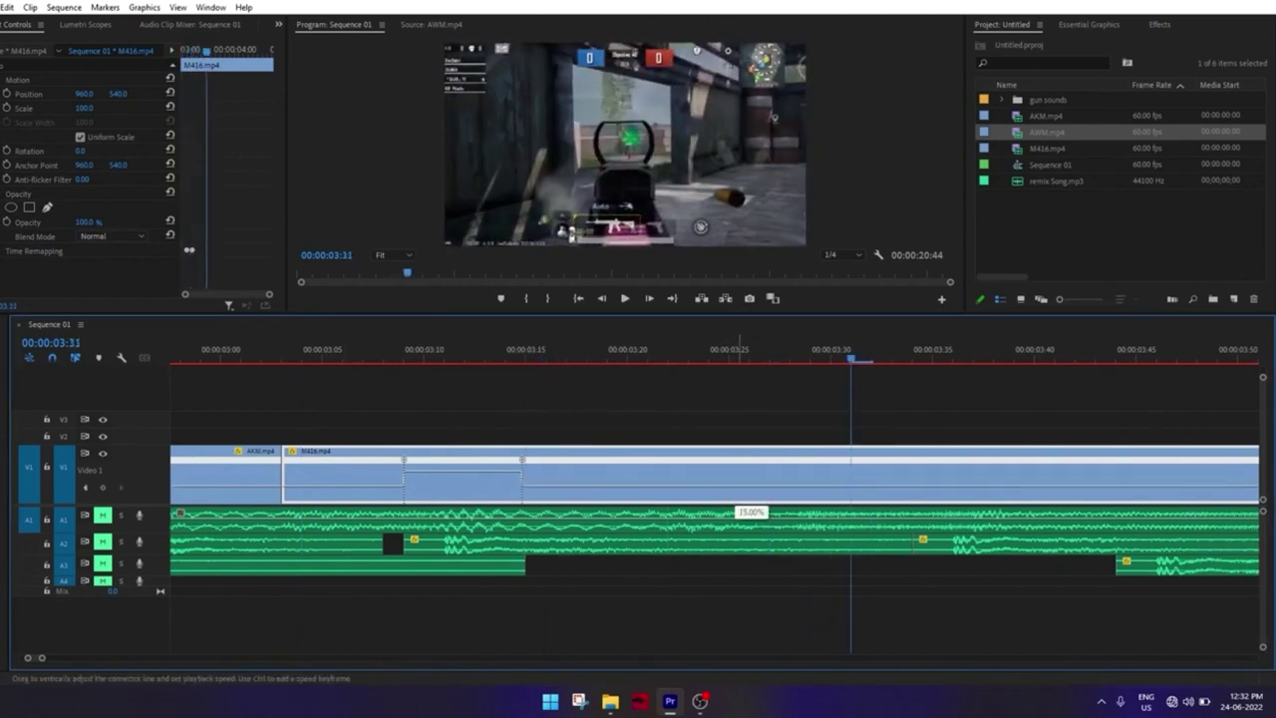
{"action": "key", "text": "minus"}
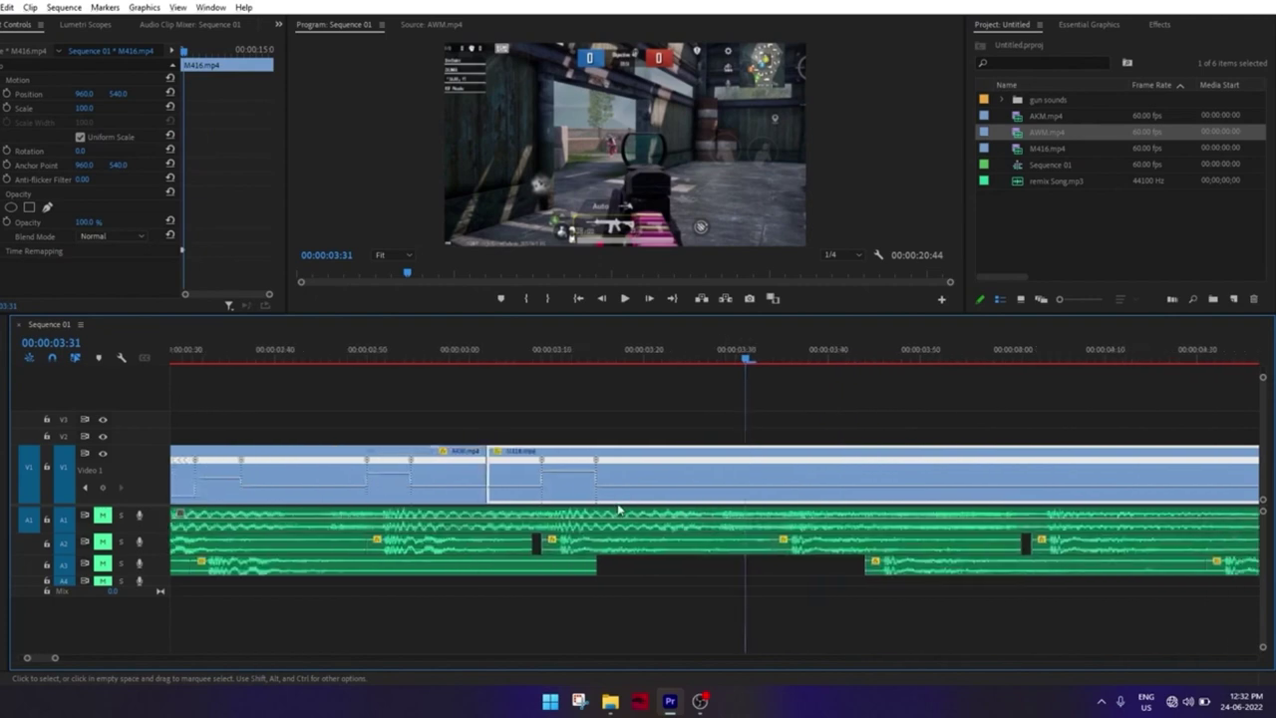
{"action": "key", "text": "minus"}
{"action": "key", "text": "minus"}
{"action": "key", "text": "minus"}
{"action": "key", "text": "minus"}
{"action": "key", "text": "minus"}
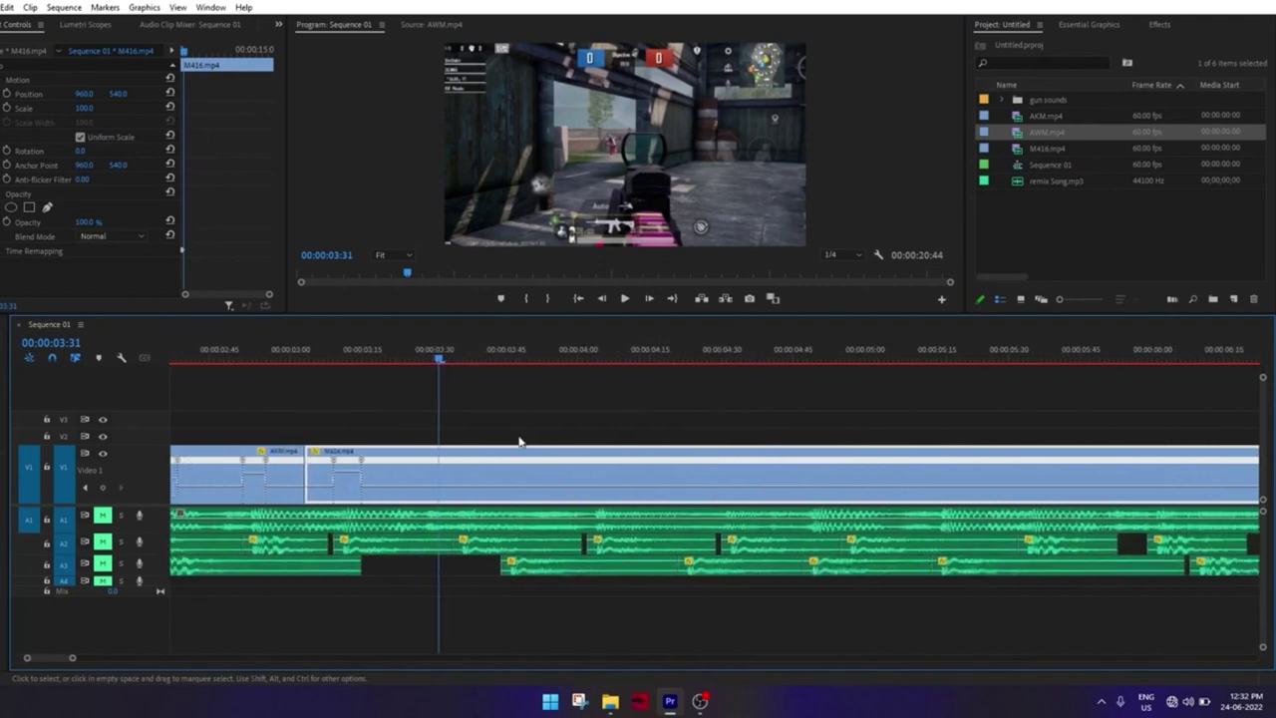
{"action": "key", "text": "minus"}
{"action": "left_click", "coordinate": [736, 355]}
Scrub the sequence from 04:17 to 04:45 to preview the edits
{"action": "scroll", "coordinate": [512, 416], "scroll_direction": "up", "scroll_amount": 2}
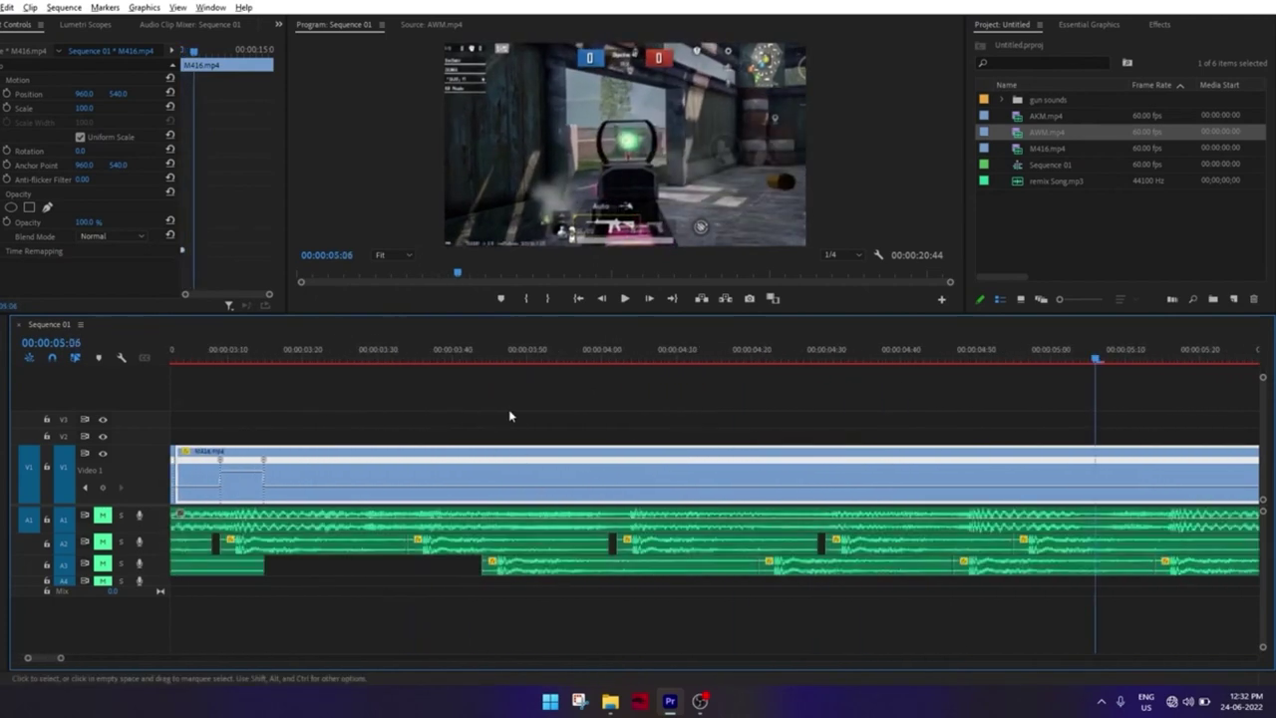
{"action": "scroll", "coordinate": [399, 422], "scroll_direction": "up", "scroll_amount": 2}
{"action": "scroll", "coordinate": [474, 402], "scroll_direction": "up", "scroll_amount": 2}
{"action": "scroll", "coordinate": [475, 409], "scroll_direction": "down", "scroll_amount": 3}
{"action": "scroll", "coordinate": [533, 379], "scroll_direction": "down", "scroll_amount": 2}
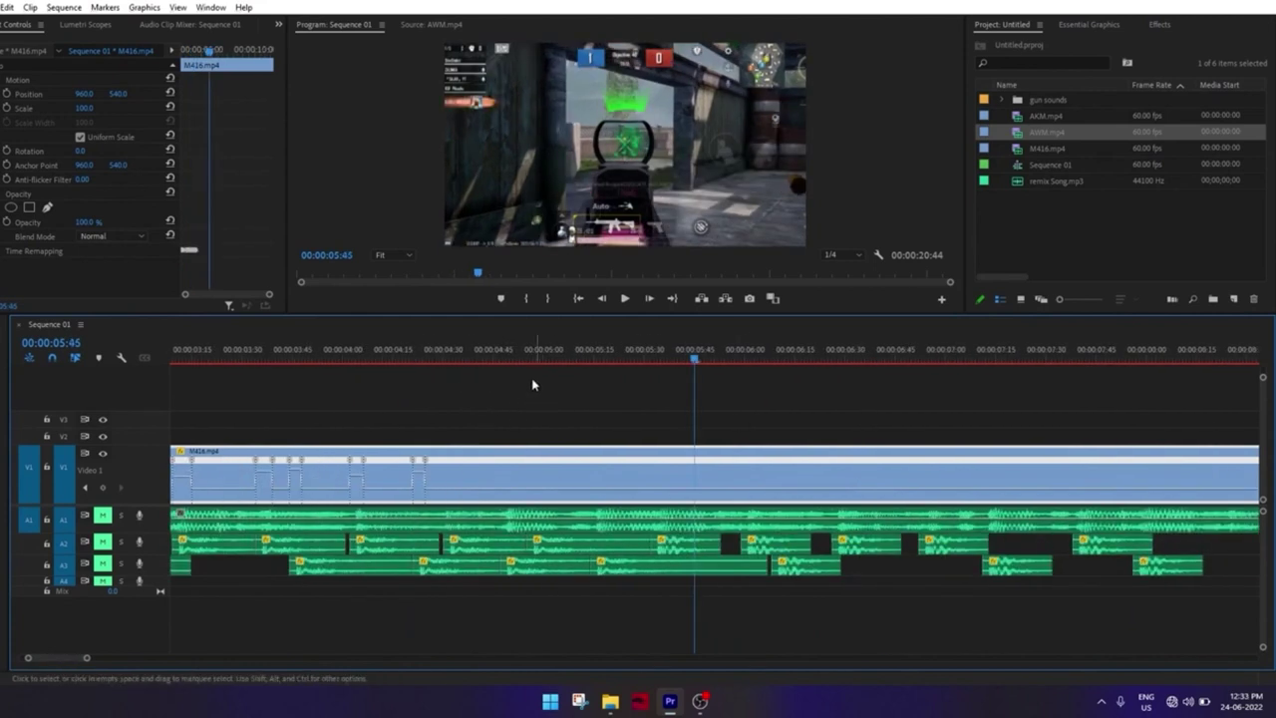
{"action": "scroll", "coordinate": [498, 389], "scroll_direction": "up", "scroll_amount": 1}
{"action": "left_click", "coordinate": [377, 349]}
{"action": "left_click_drag", "start_coordinate": [382, 349], "coordinate": [635, 361]}
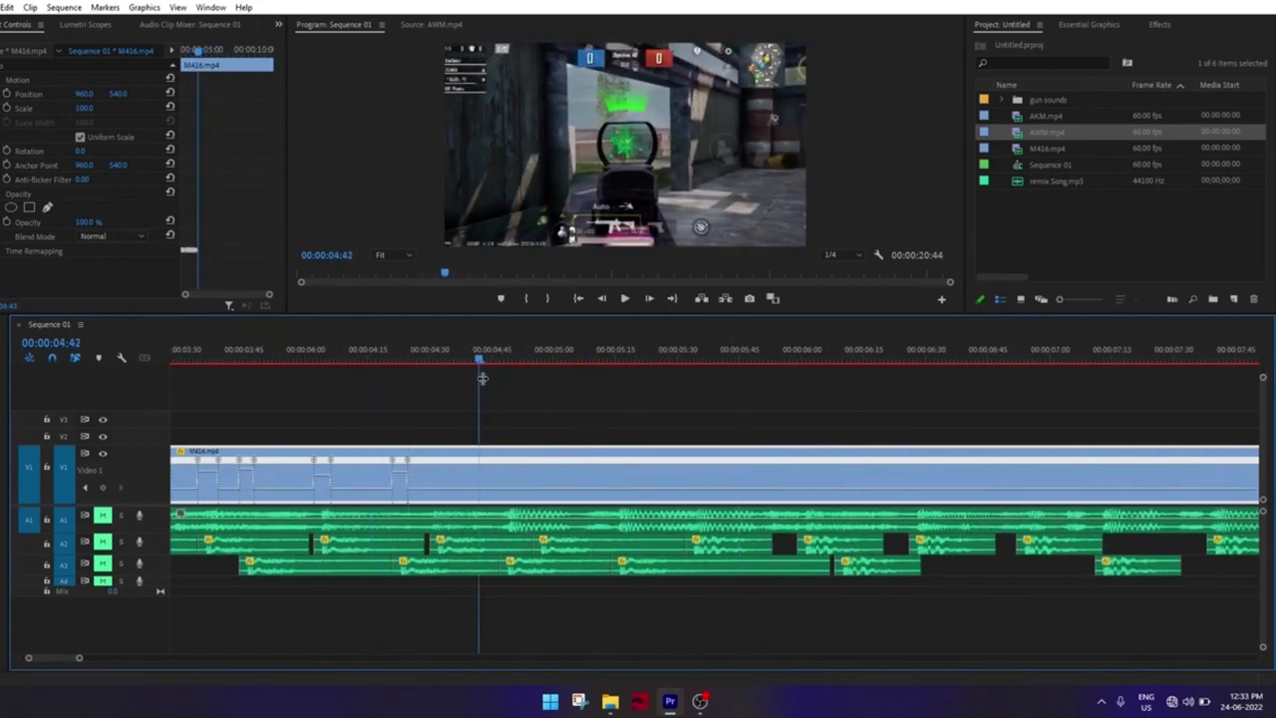
{"action": "left_click_drag", "start_coordinate": [635, 366], "coordinate": [490, 359]}
Check the remix Song.mp3 and gunshot clips on A2 and A3, then scrub to 06:37
{"action": "left_click", "coordinate": [477, 541]}
{"action": "left_click", "coordinate": [478, 542]}
{"action": "left_click", "coordinate": [558, 565]}
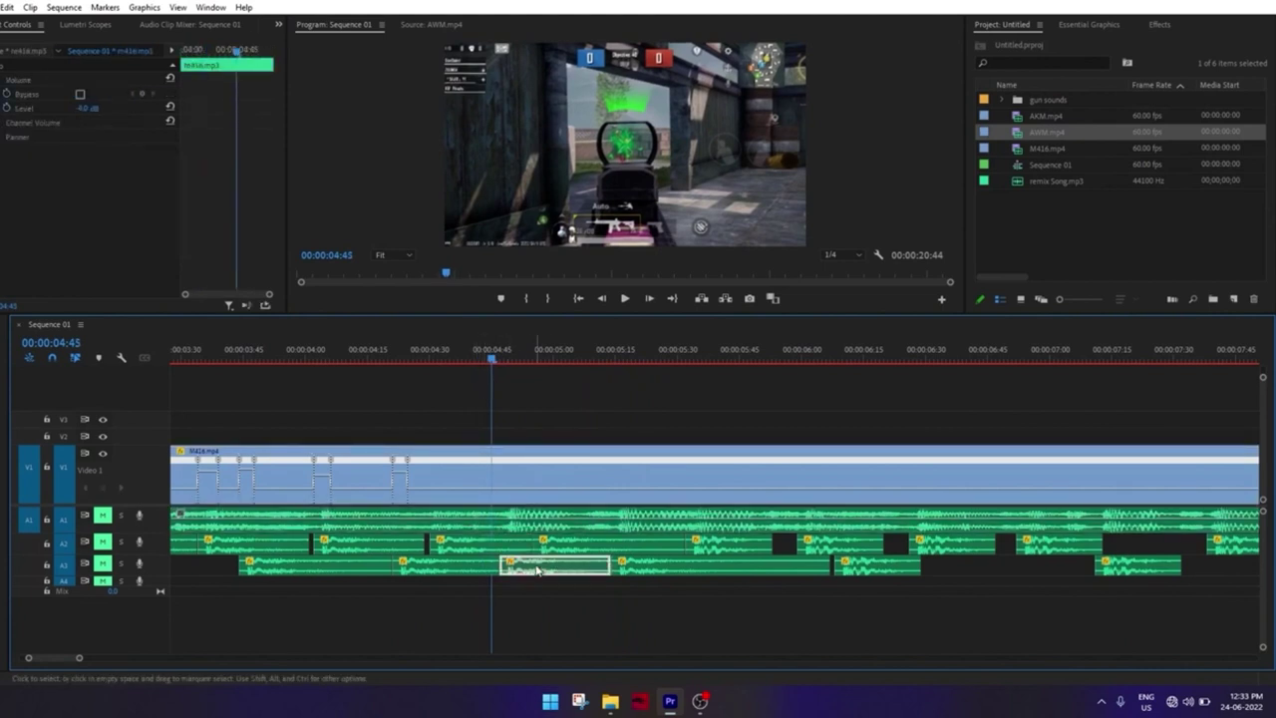
{"action": "left_click", "coordinate": [598, 543]}
{"action": "left_click", "coordinate": [631, 559]}
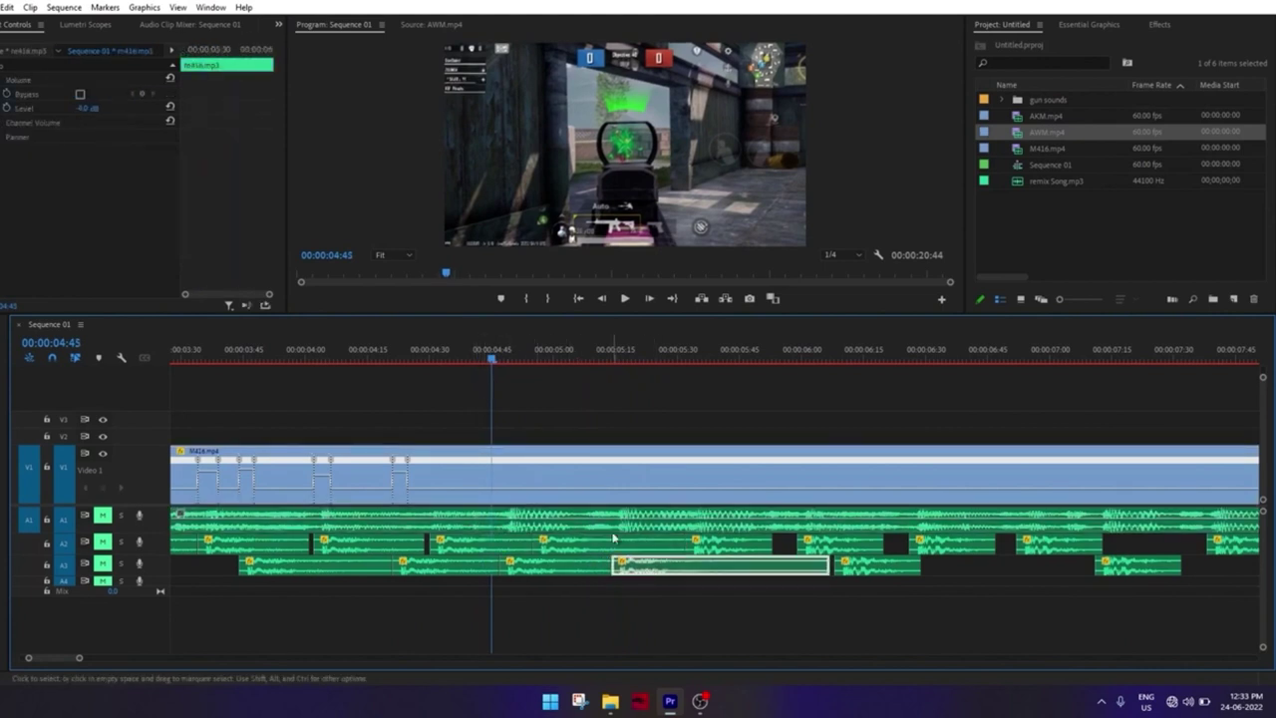
{"action": "key", "text": "minus"}
{"action": "left_click_drag", "start_coordinate": [471, 361], "coordinate": [885, 364]}
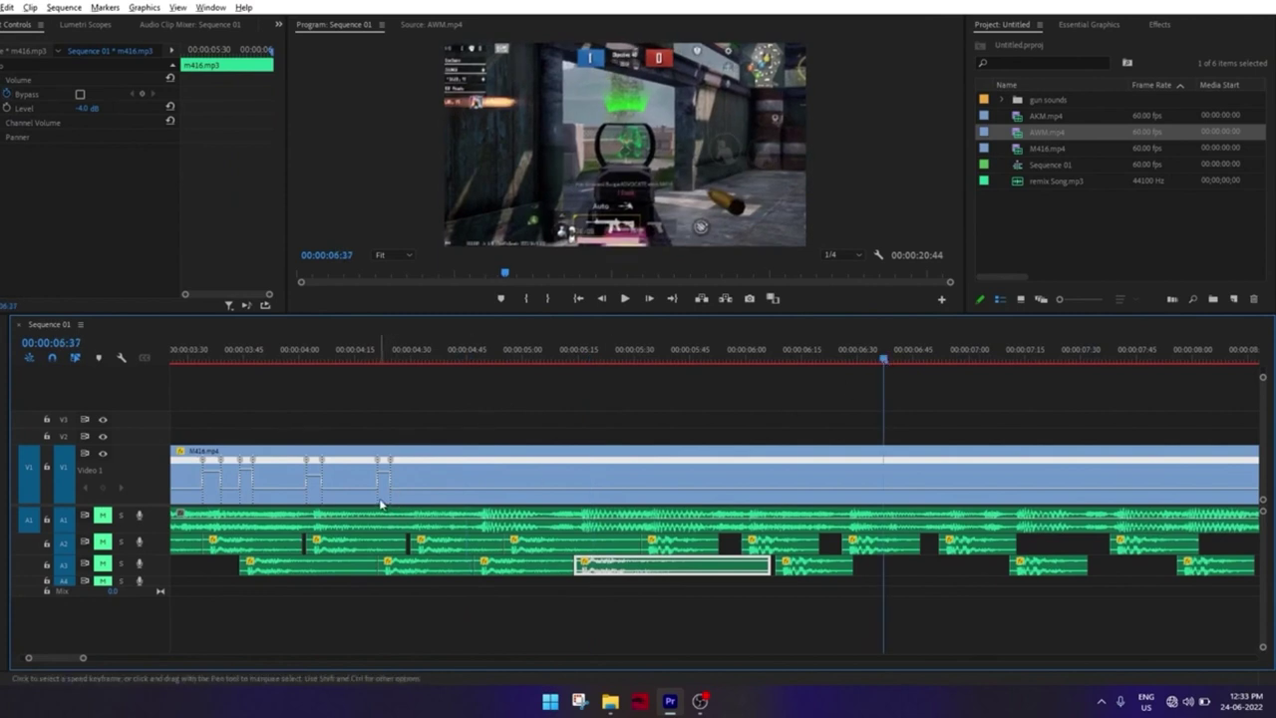
Create a -100% reversed section on M416 and play it back from about 04:18
{"action": "scroll", "coordinate": [385, 505], "scroll_direction": "up", "scroll_amount": 5}
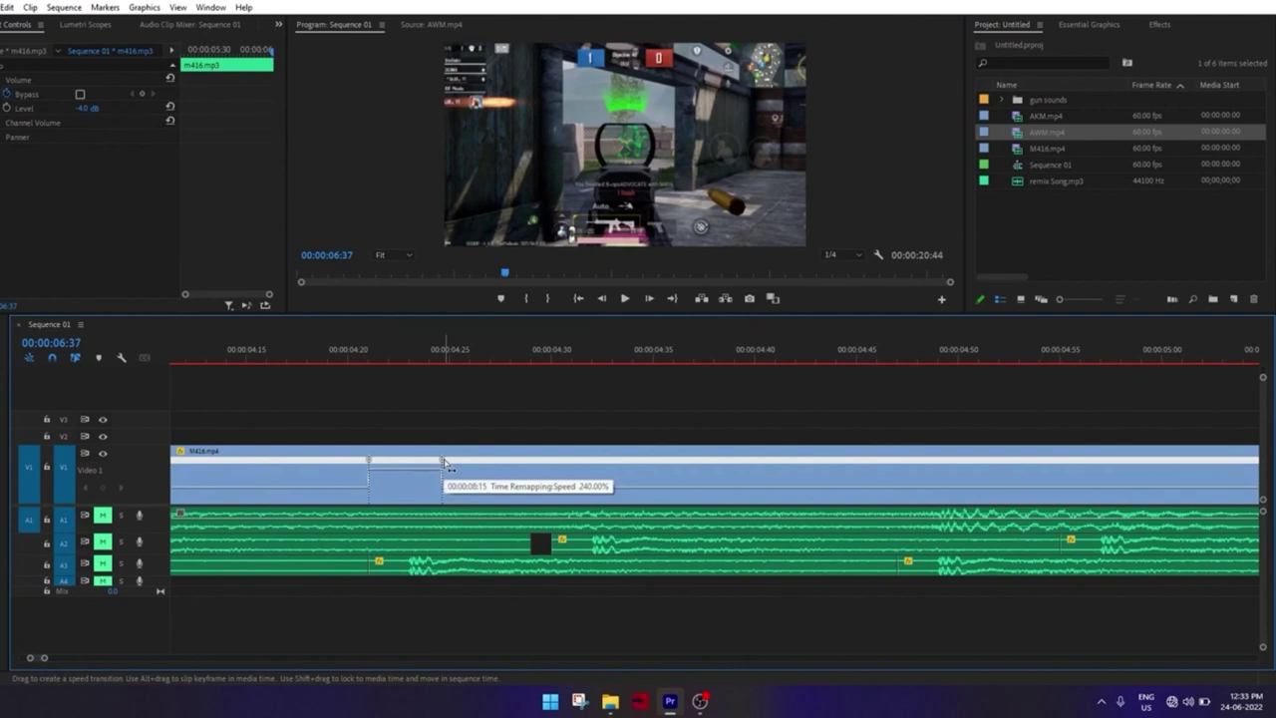
{"action": "left_click_drag", "start_coordinate": [446, 464], "coordinate": [560, 479]}
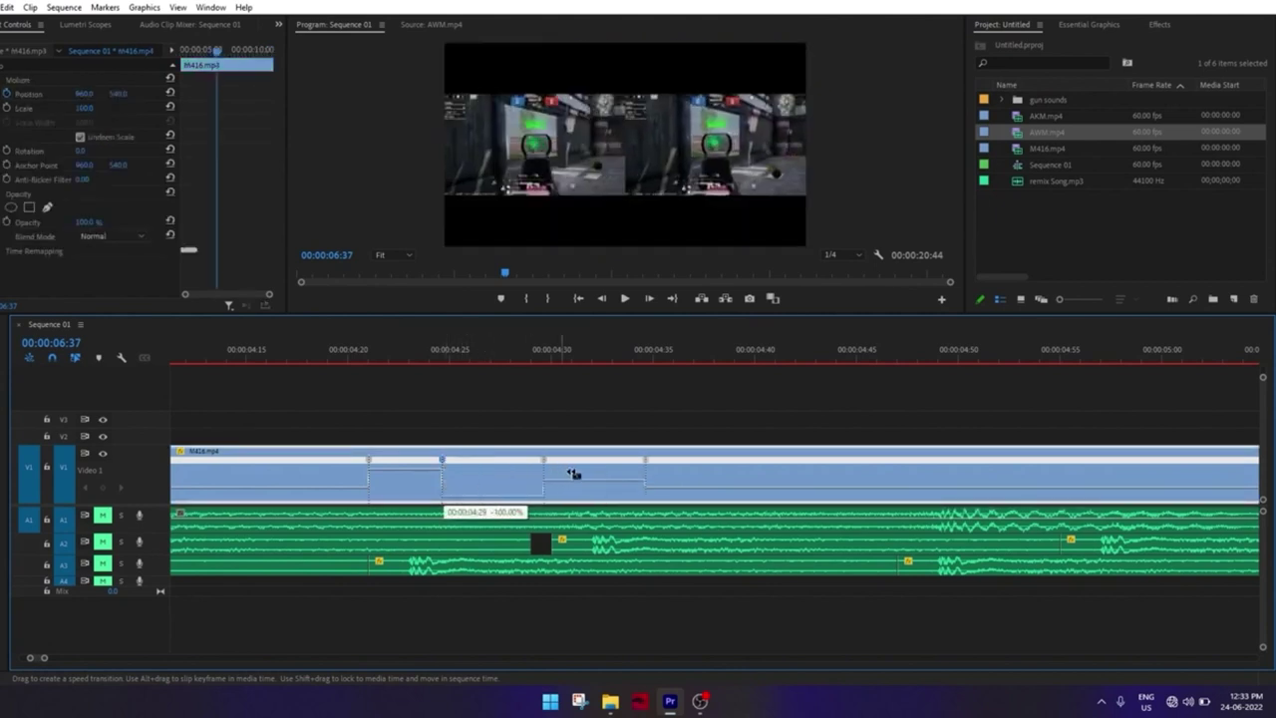
{"action": "key", "text": "minus"}
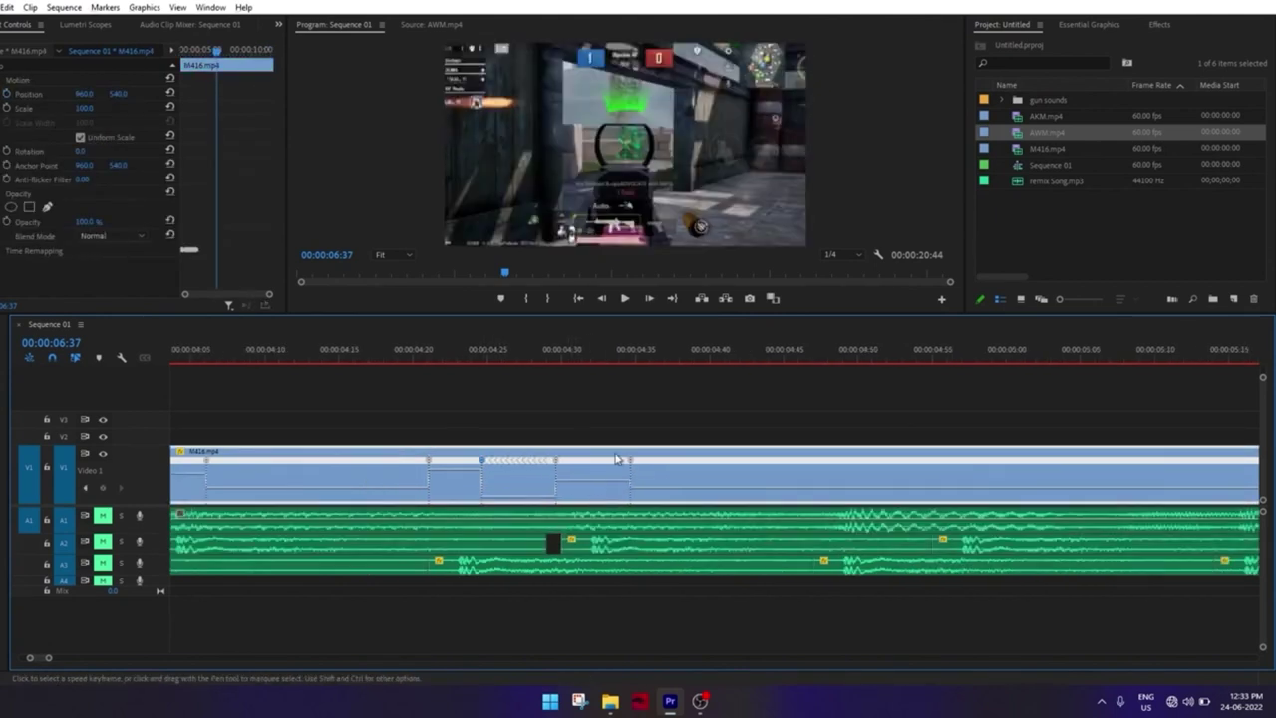
{"action": "left_click", "coordinate": [379, 357]}
{"action": "key", "text": "space"}
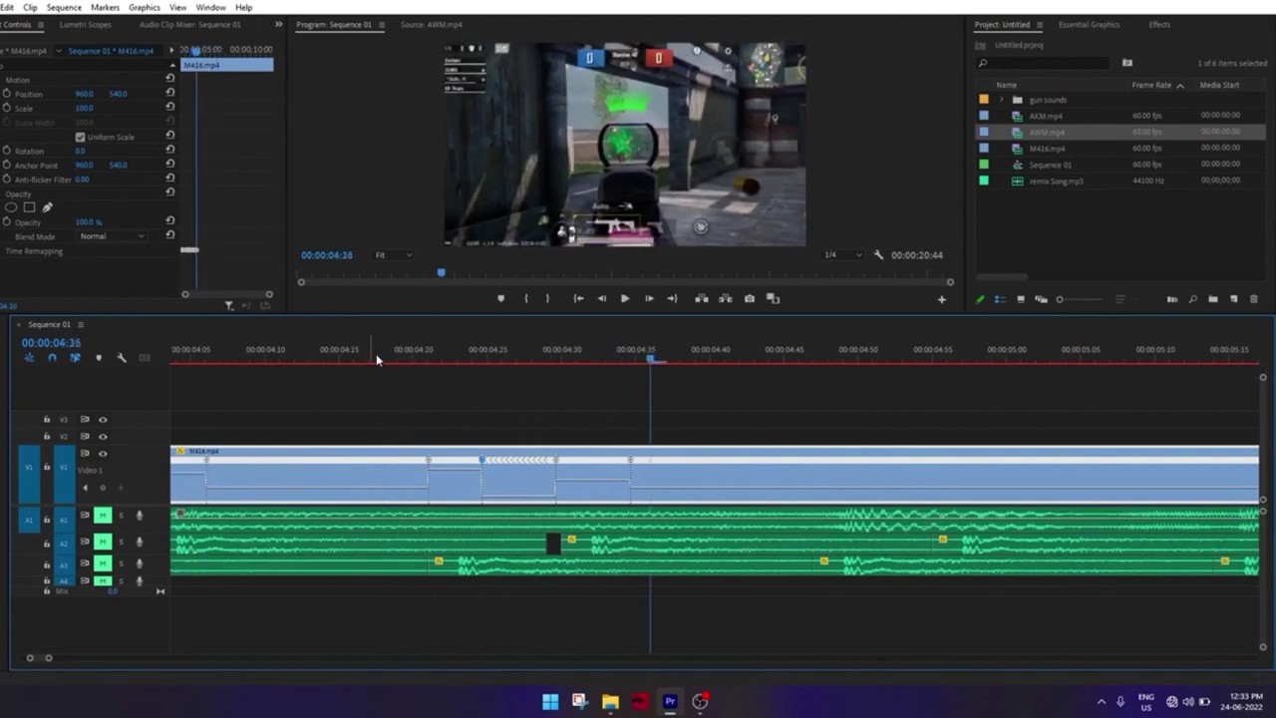
{"action": "left_click", "coordinate": [430, 361]}
{"action": "left_click_drag", "start_coordinate": [440, 383], "coordinate": [639, 389]}
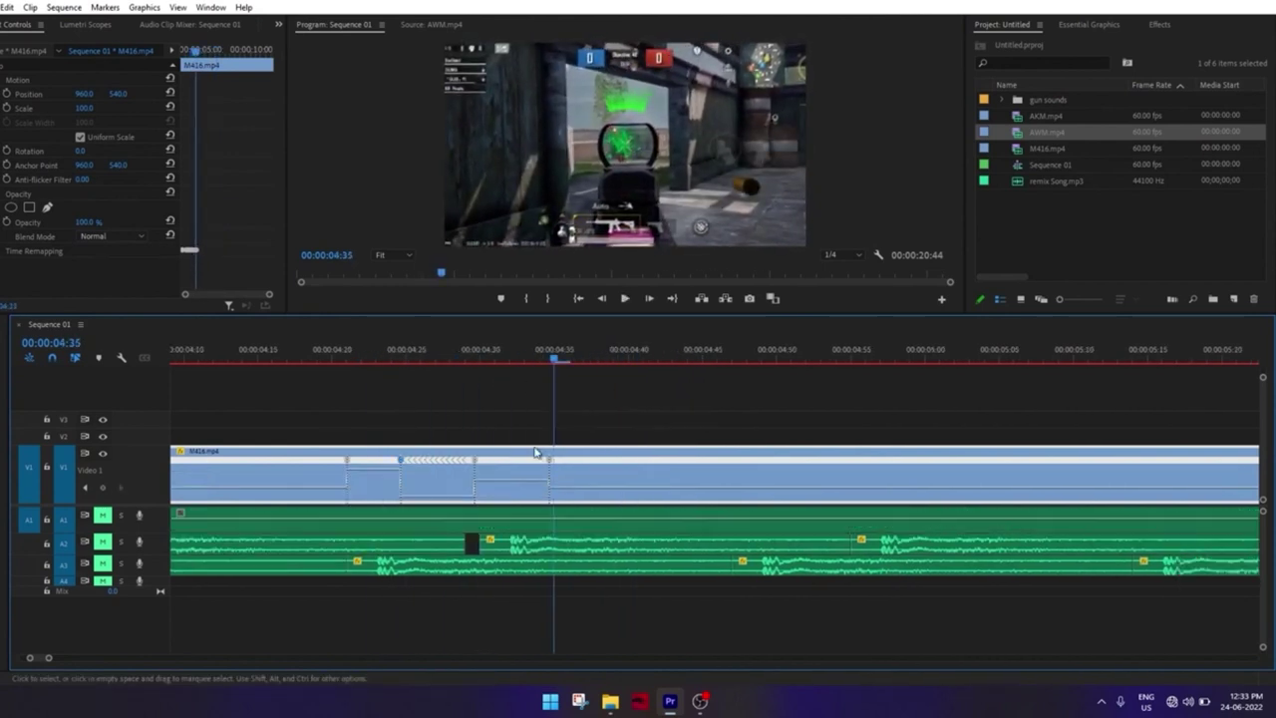
Add another reversed section and pull a speed keyframe apart into a gradual ramp near 04:35
{"action": "scroll", "coordinate": [361, 474], "scroll_direction": "down", "scroll_amount": 5}
{"action": "scroll", "coordinate": [361, 479], "scroll_direction": "up", "scroll_amount": 3}
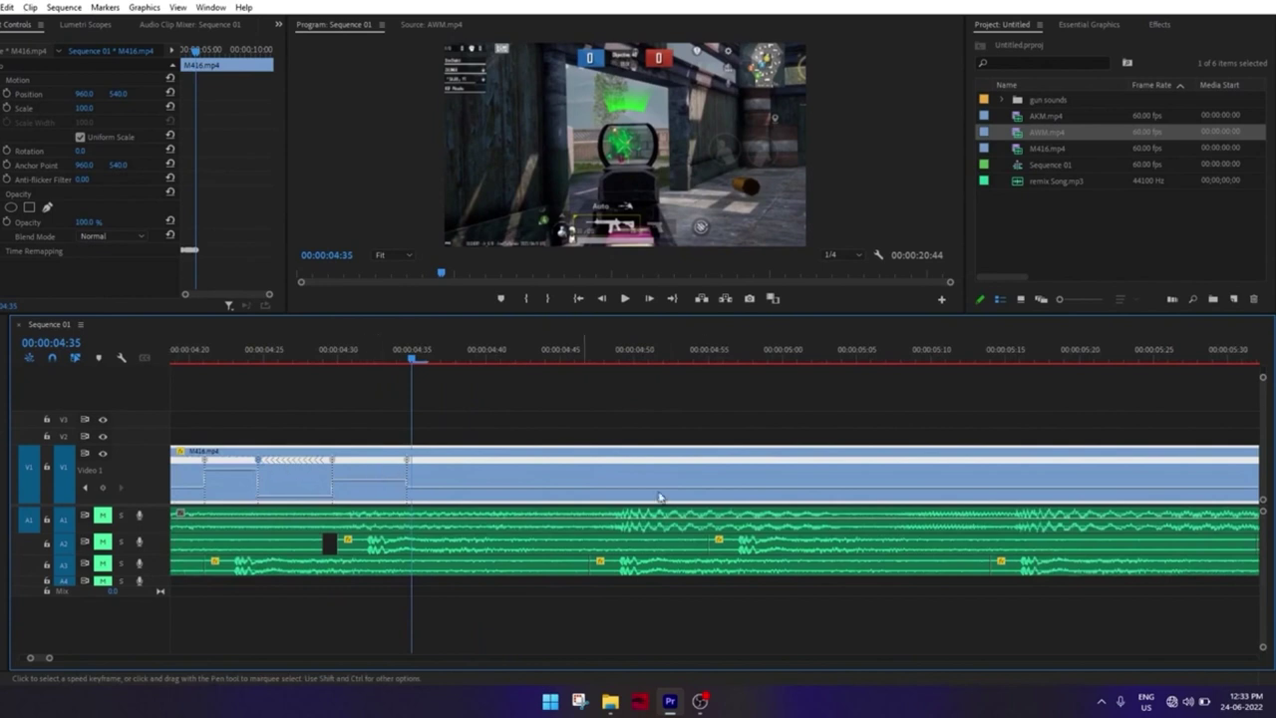
{"action": "left_click_drag", "start_coordinate": [411, 467], "coordinate": [569, 467]}
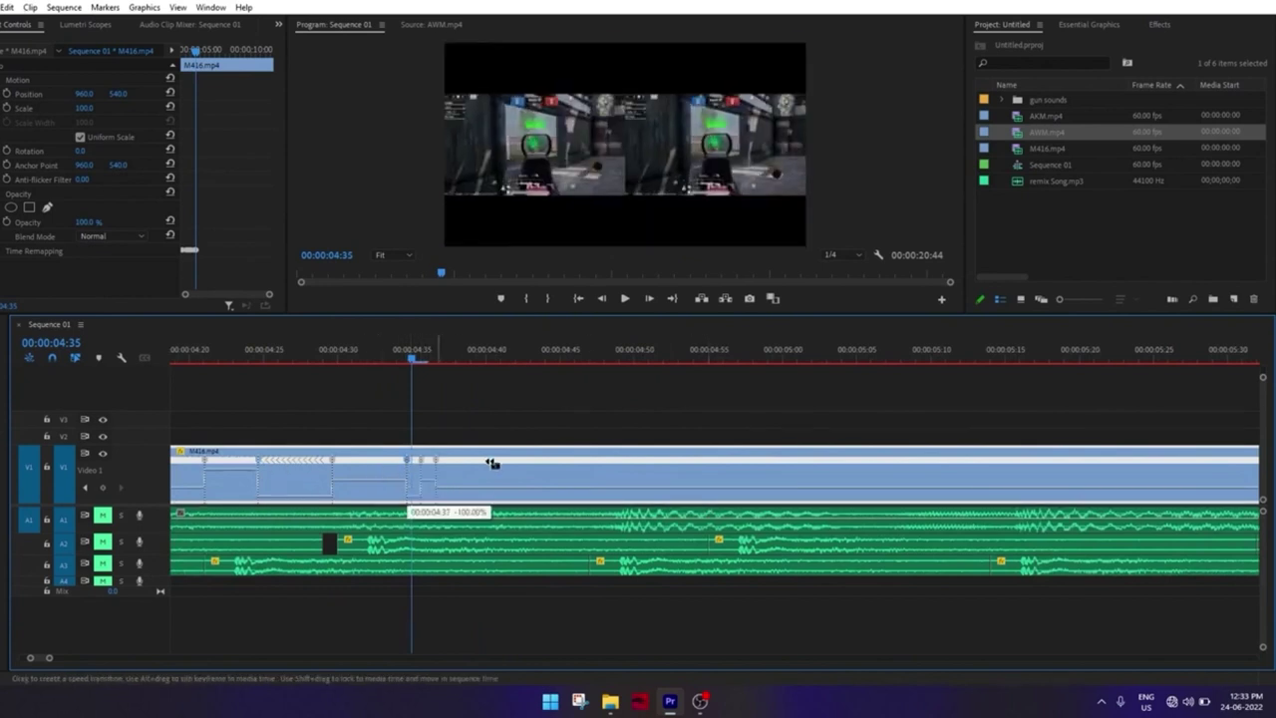
{"action": "scroll", "coordinate": [633, 496], "scroll_direction": "up", "scroll_amount": 3}
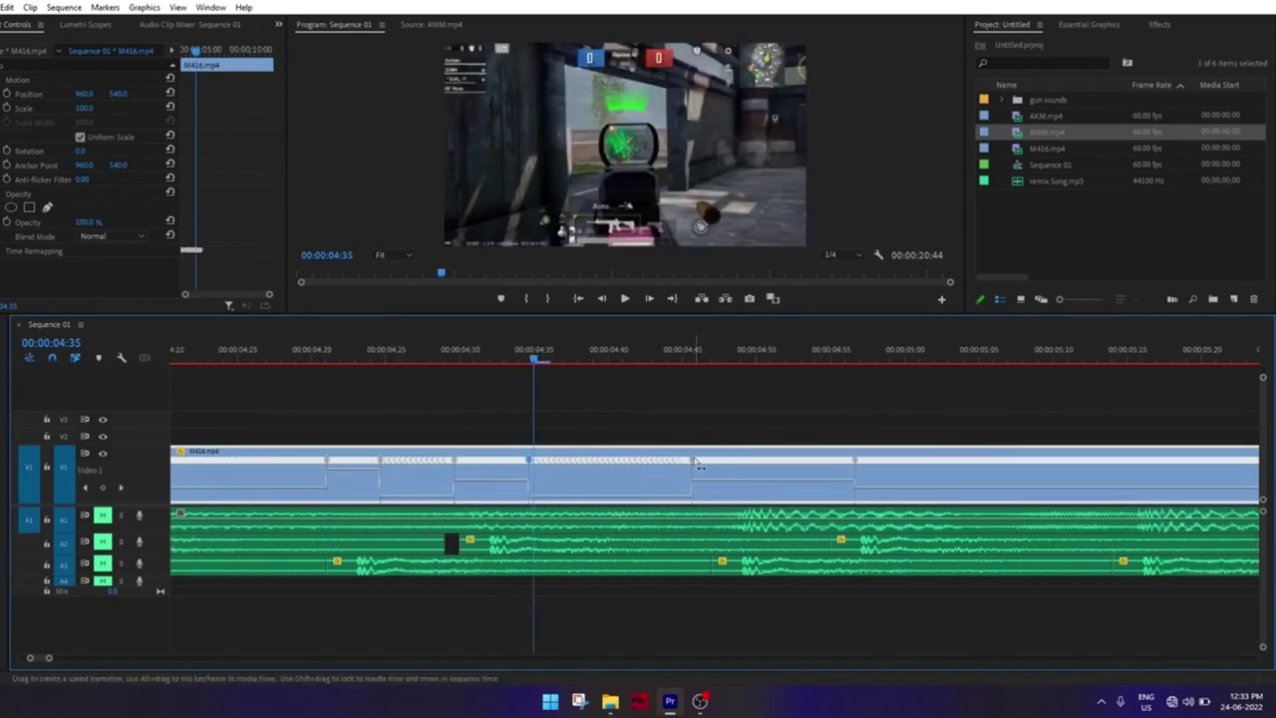
{"action": "left_click_drag", "start_coordinate": [696, 466], "coordinate": [883, 466]}
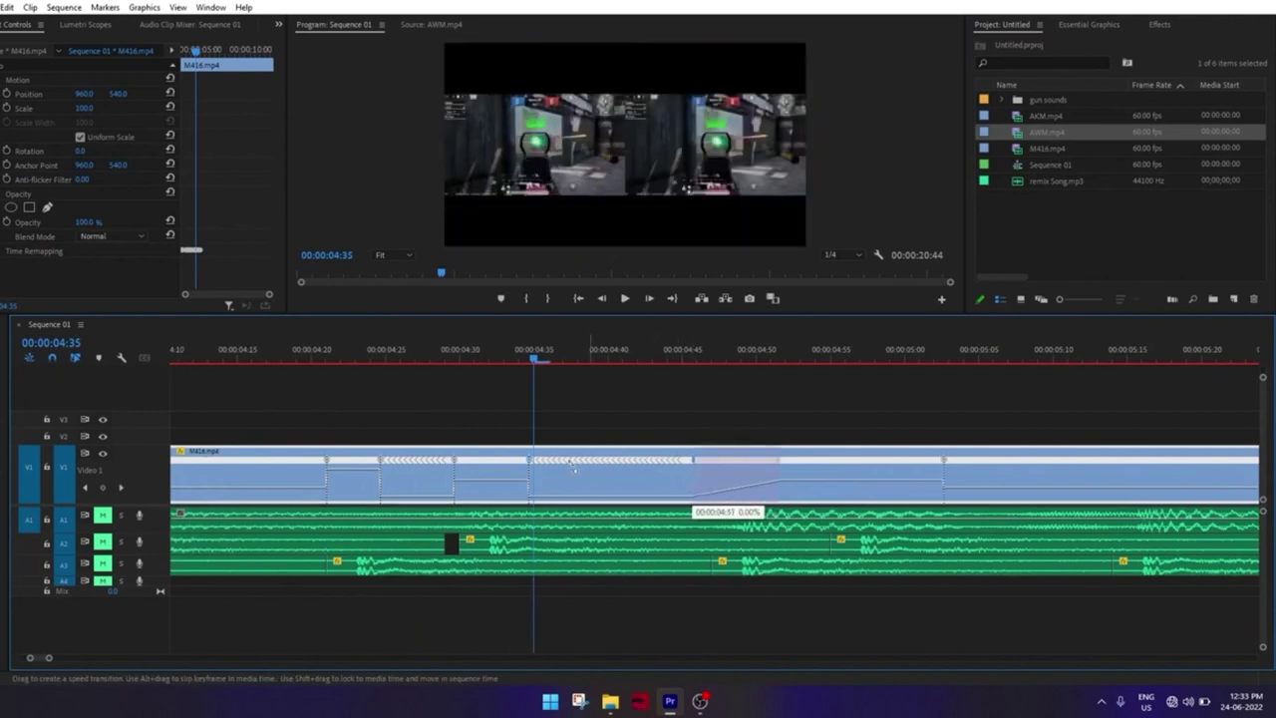
{"action": "left_click_drag", "start_coordinate": [488, 463], "coordinate": [471, 462]}
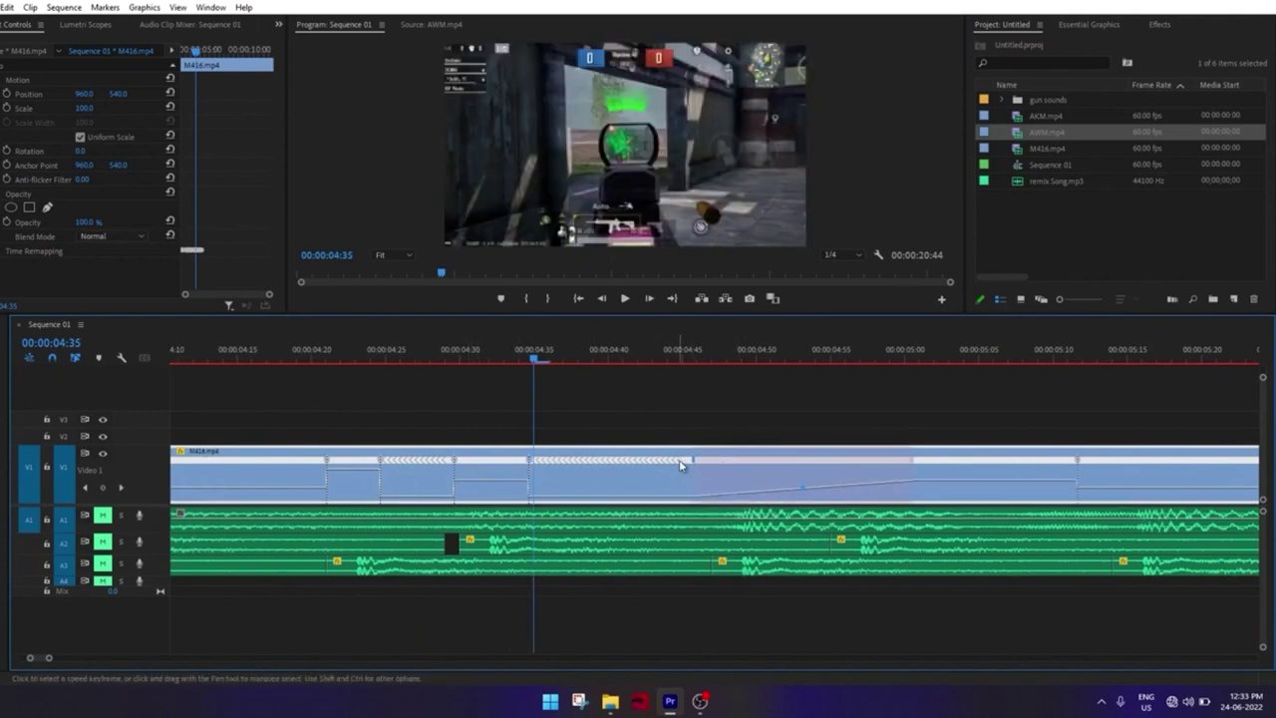
{"action": "left_click_drag", "start_coordinate": [698, 467], "coordinate": [501, 472]}
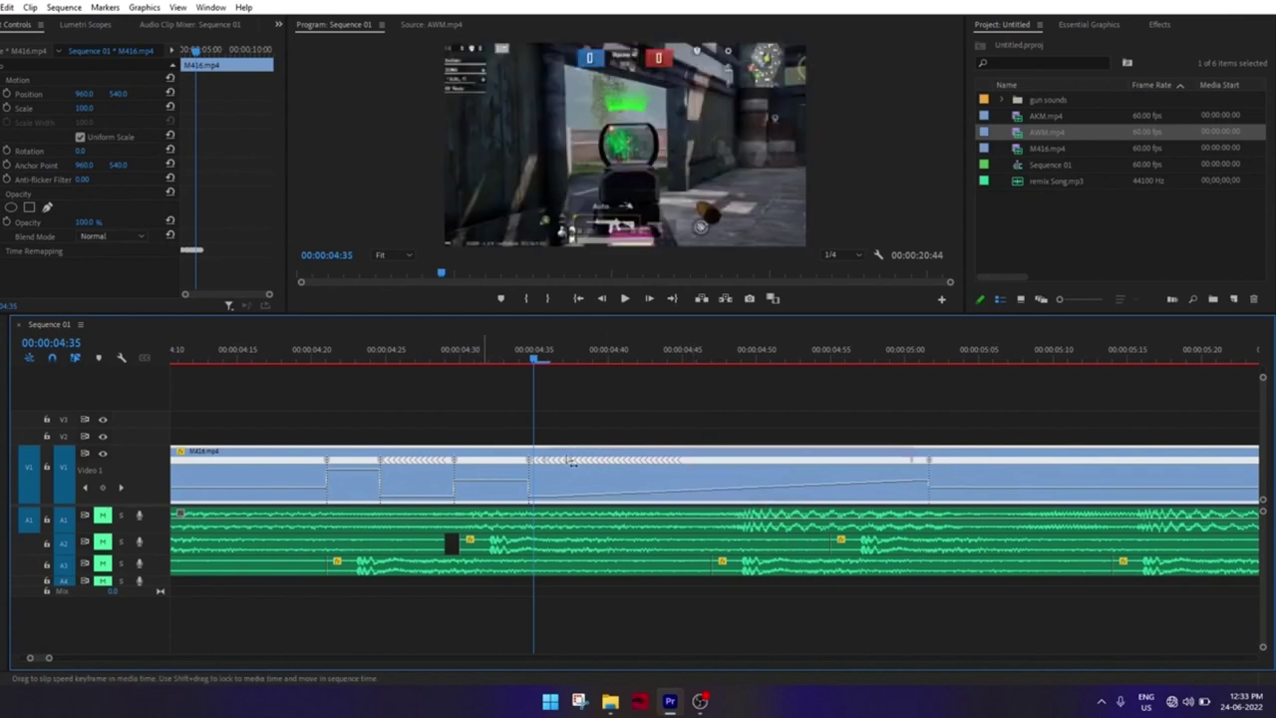
Pull the ramp end back to about 04:50 and add a reversed section from 04:49
{"action": "left_click", "coordinate": [927, 361]}
{"action": "left_click", "coordinate": [921, 366]}
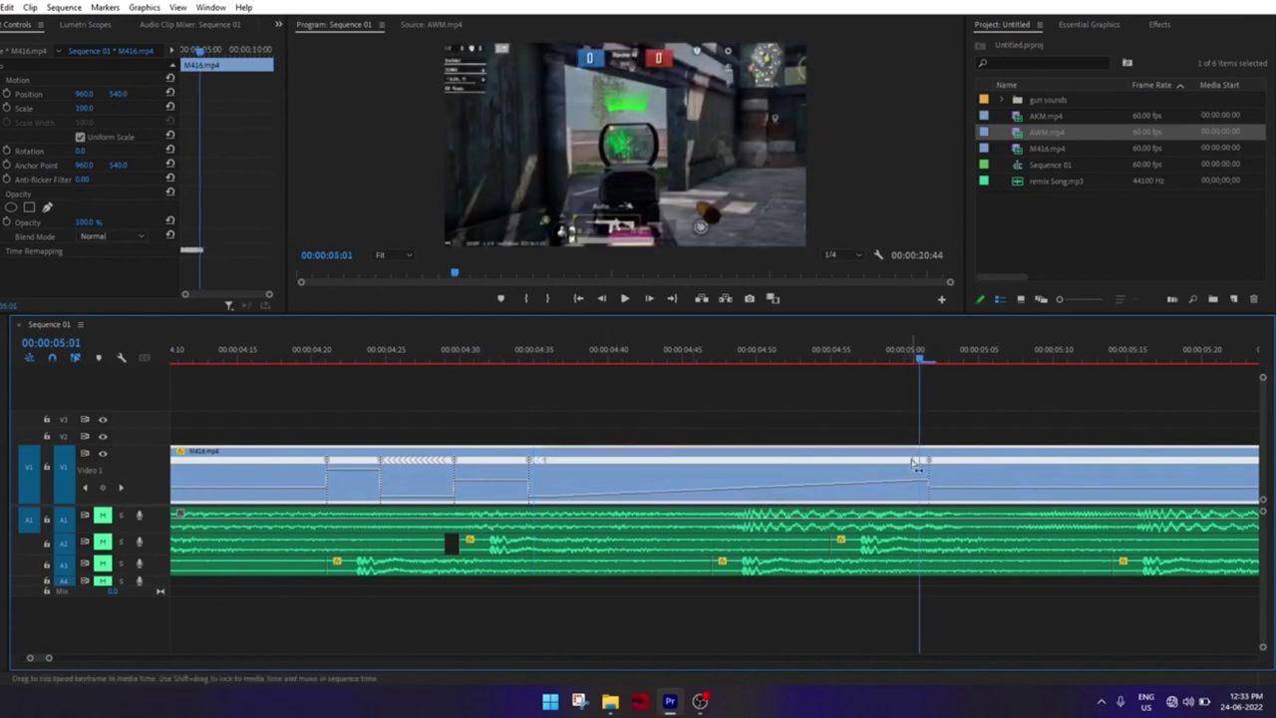
{"action": "left_click_drag", "start_coordinate": [914, 464], "coordinate": [748, 485]}
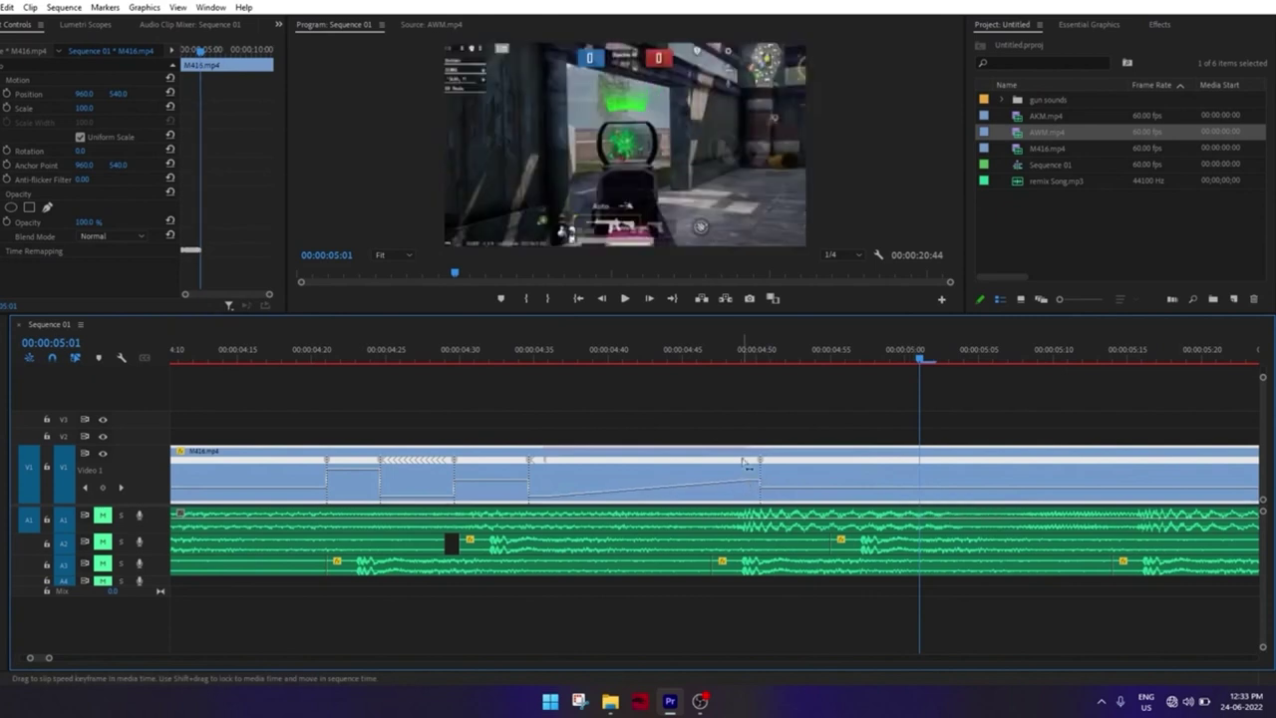
{"action": "left_click", "coordinate": [742, 353]}
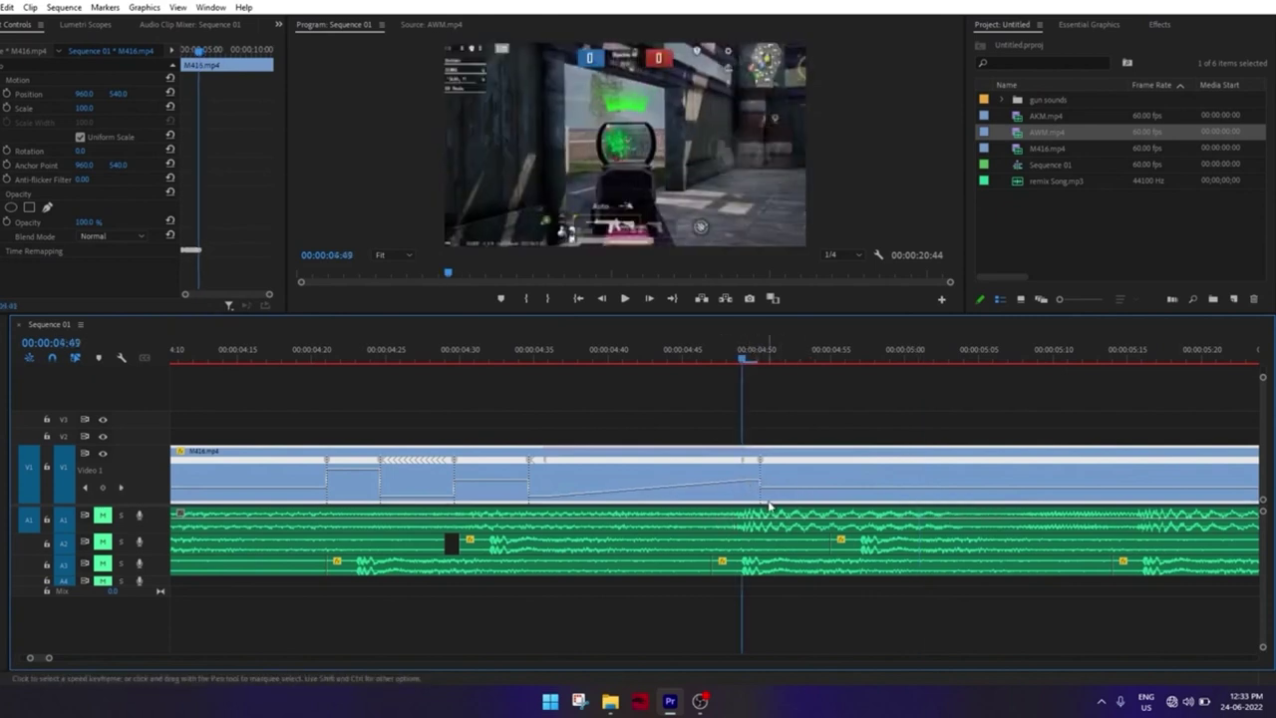
{"action": "left_click_drag", "start_coordinate": [763, 466], "coordinate": [848, 476]}
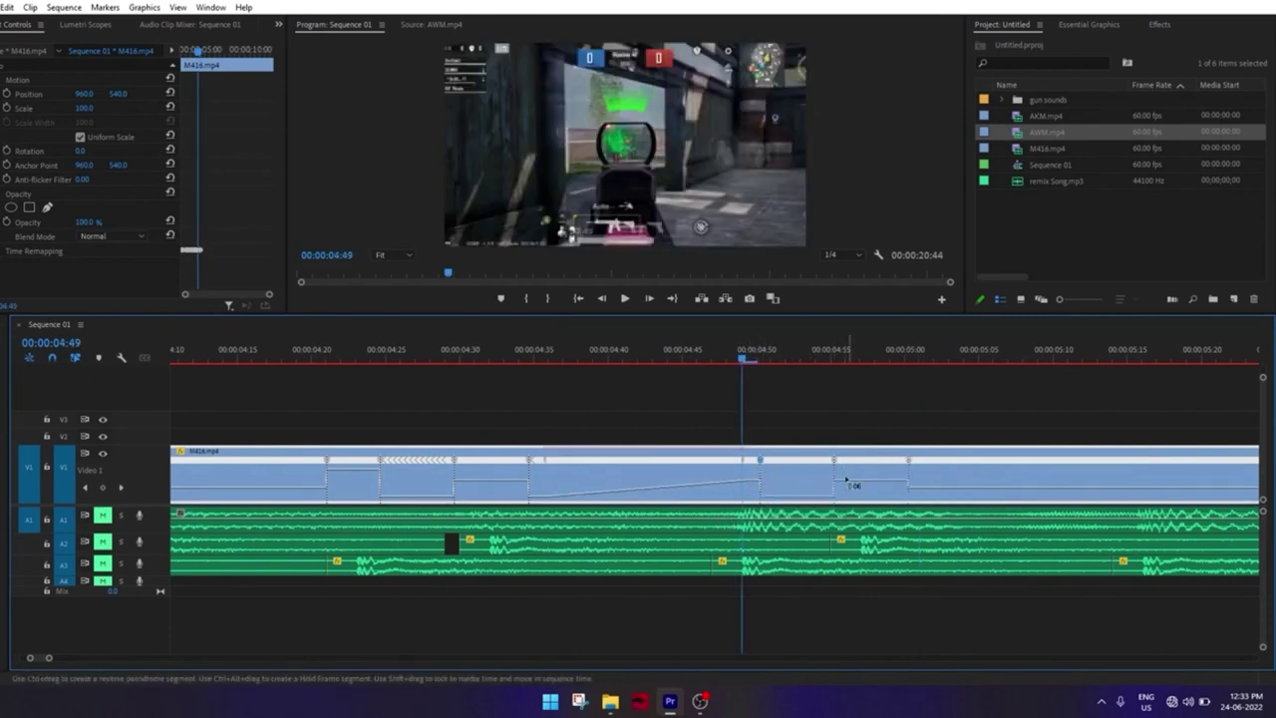
{"action": "key", "text": "minus"}
{"action": "key", "text": "minus"}
Replay the edited M416 section from about 04:12 to 05:01
{"action": "left_click", "coordinate": [349, 355]}
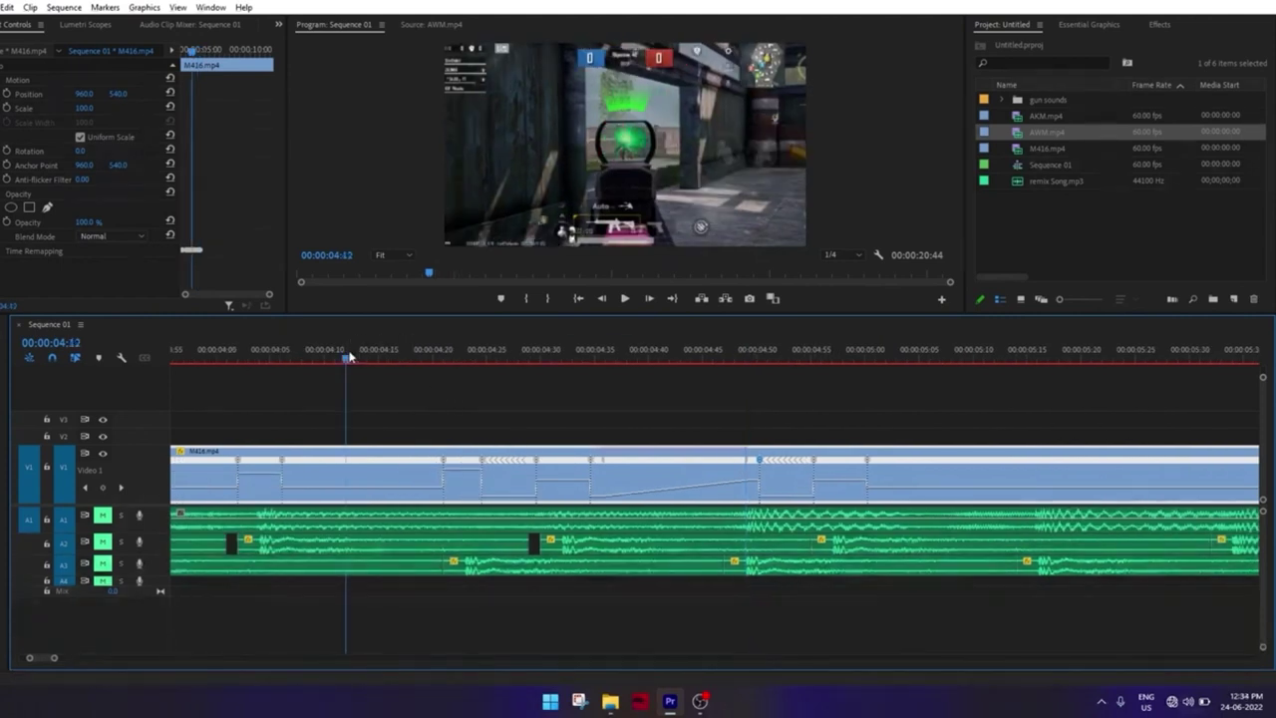
{"action": "key", "text": "space"}
{"action": "left_click", "coordinate": [349, 356]}
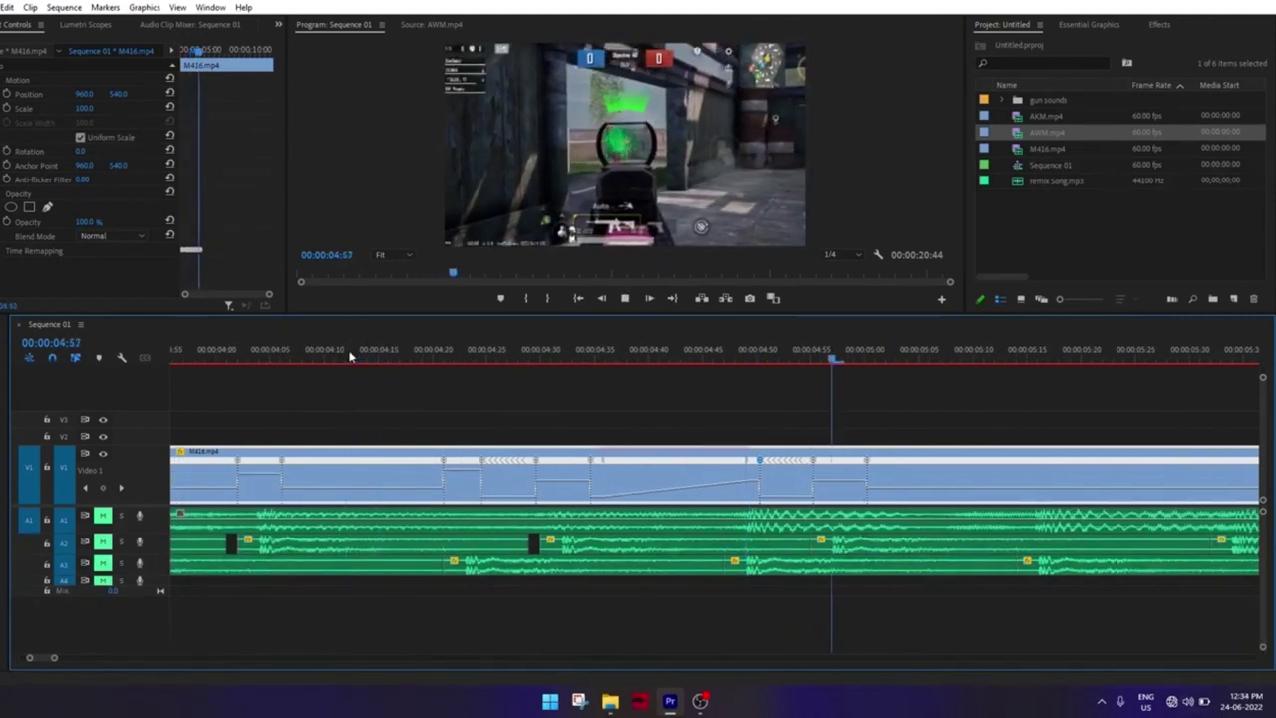
{"action": "left_click", "coordinate": [349, 356]}
{"action": "key", "text": "space"}
{"action": "scroll", "coordinate": [349, 356], "scroll_direction": "right", "scroll_amount": 2}
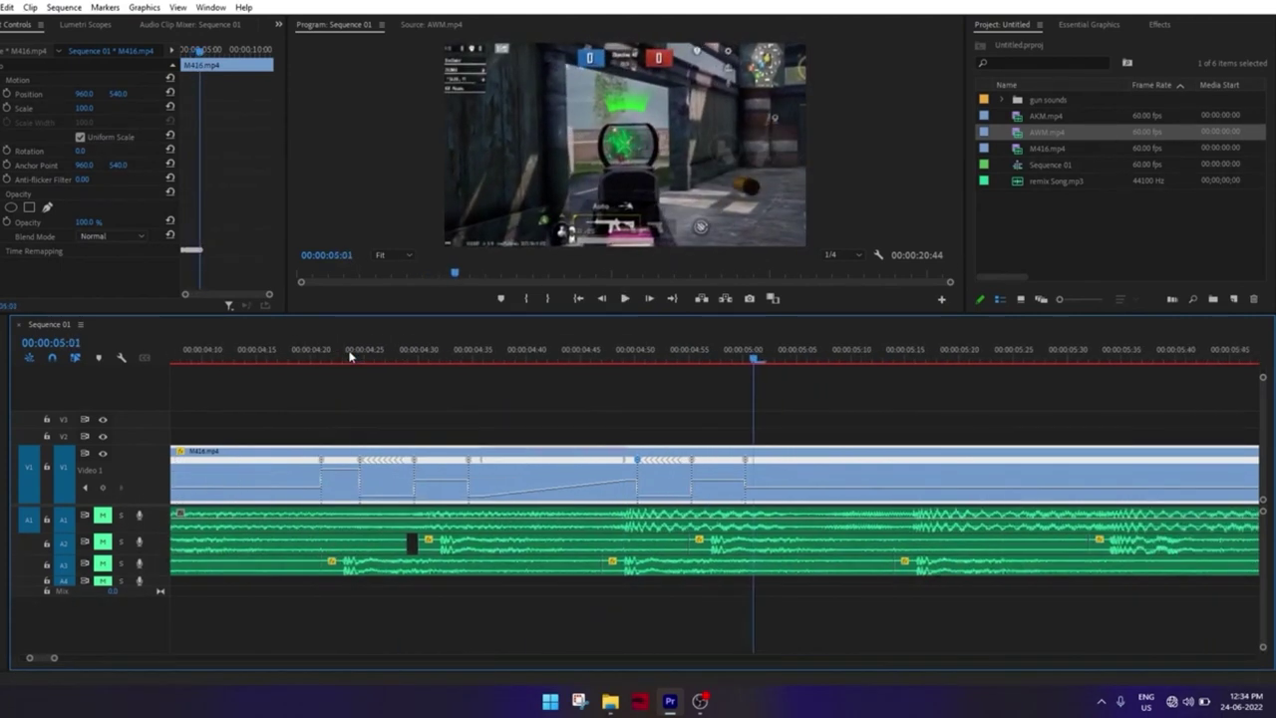
{"action": "scroll", "coordinate": [547, 427], "scroll_direction": "right", "scroll_amount": 2}
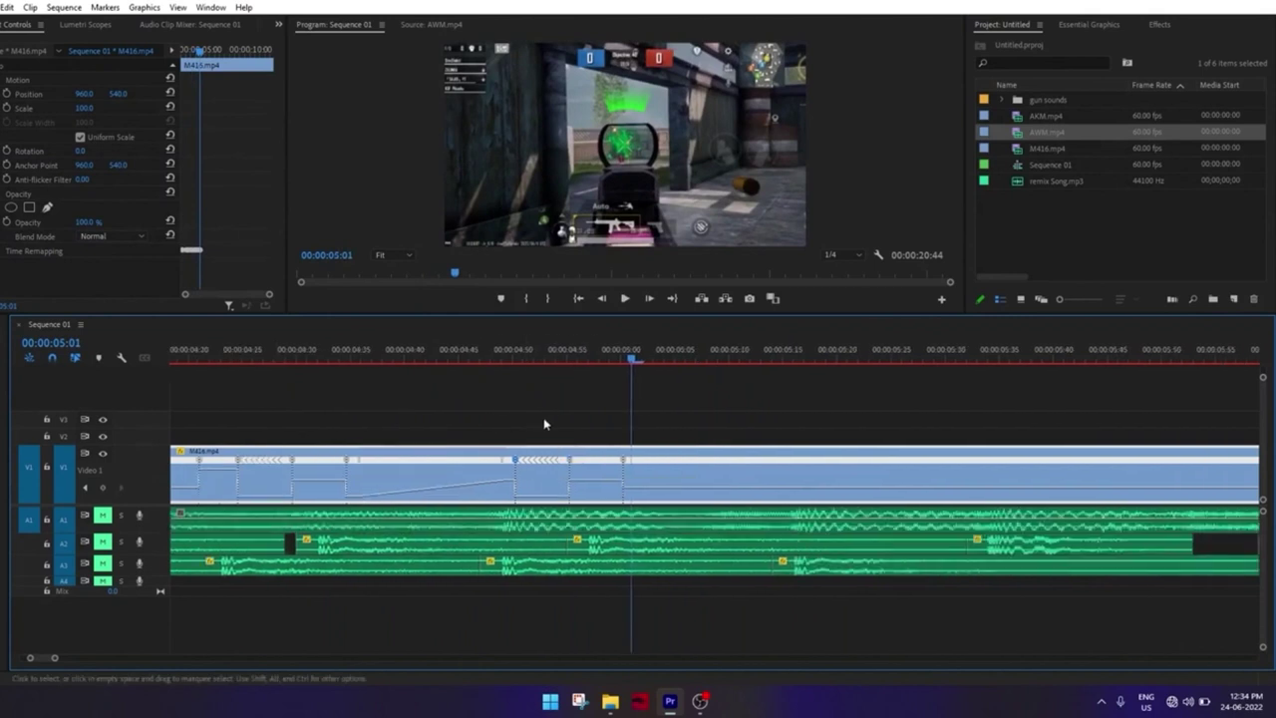
{"action": "scroll", "coordinate": [816, 503], "scroll_direction": "right", "scroll_amount": 1}
Select the M416 clip and drag its speed band around 05:15 to change that stretch's speed
{"action": "left_click", "coordinate": [743, 575]}
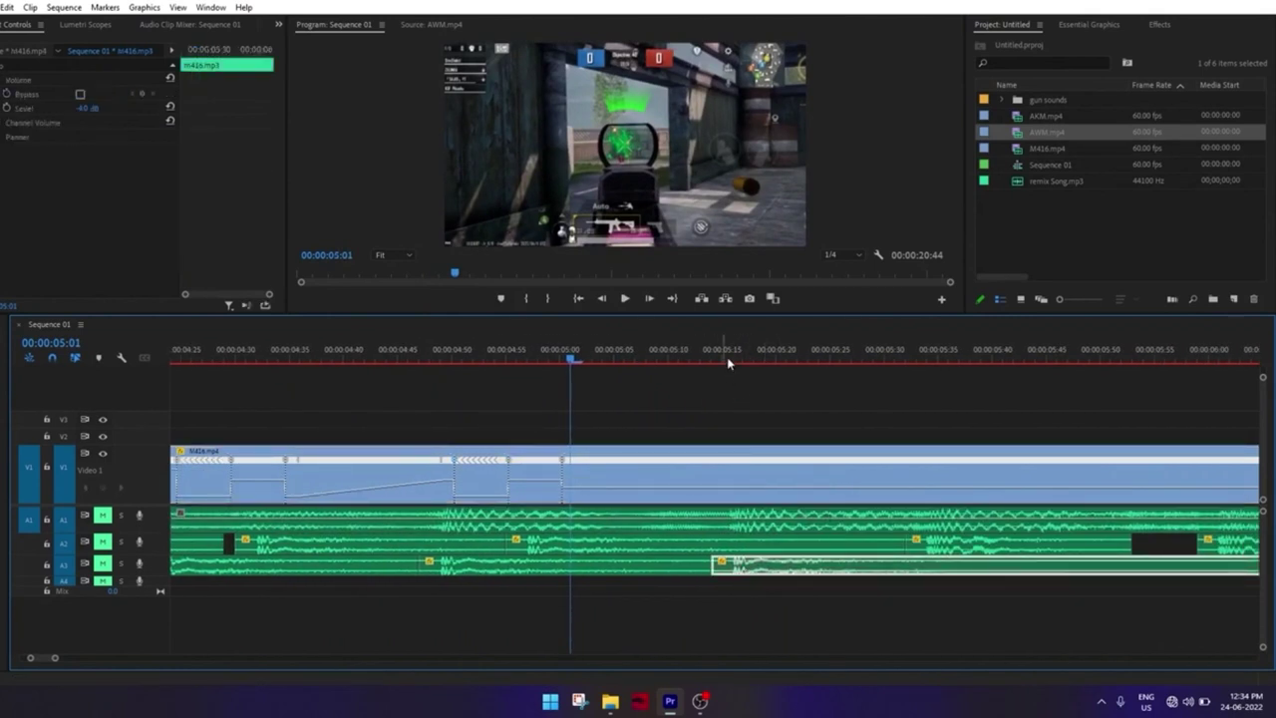
{"action": "left_click_drag", "start_coordinate": [727, 357], "coordinate": [710, 357]}
{"action": "left_click", "coordinate": [718, 487]}
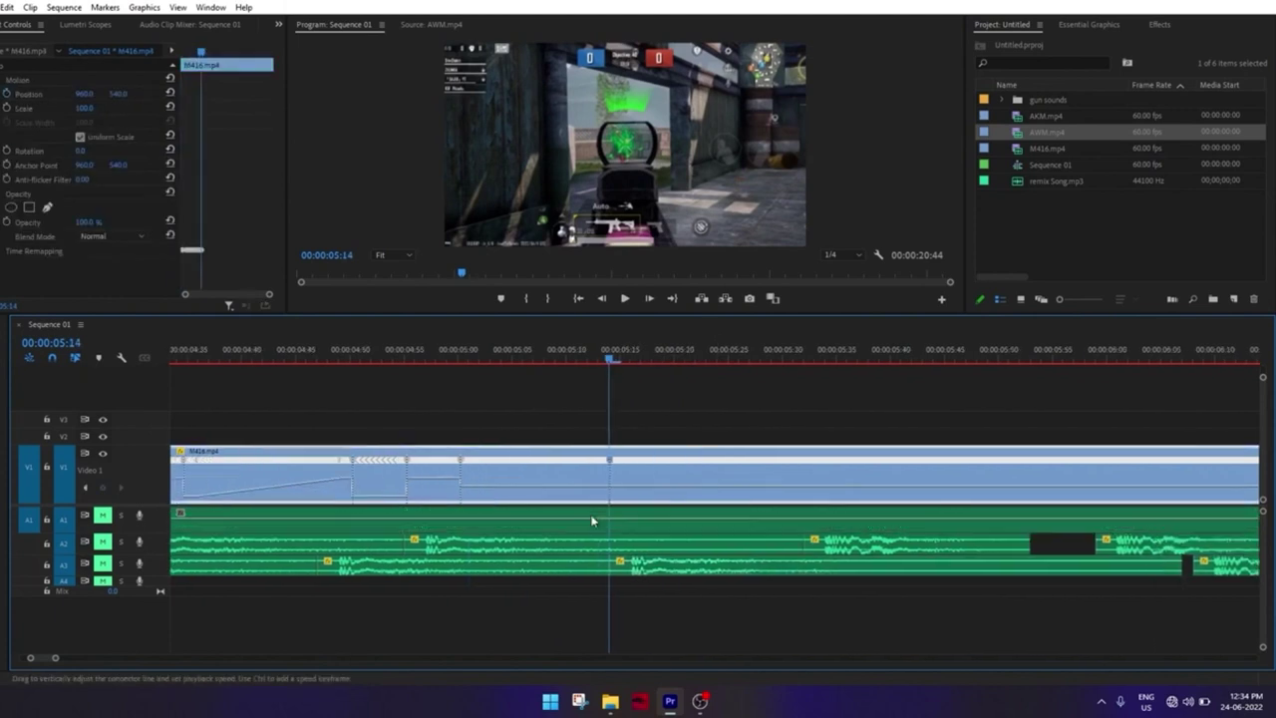
{"action": "scroll", "coordinate": [593, 519], "scroll_direction": "down", "scroll_amount": 3}
{"action": "scroll", "coordinate": [520, 404], "scroll_direction": "right", "scroll_amount": 2}
{"action": "scroll", "coordinate": [519, 384], "scroll_direction": "right", "scroll_amount": 2}
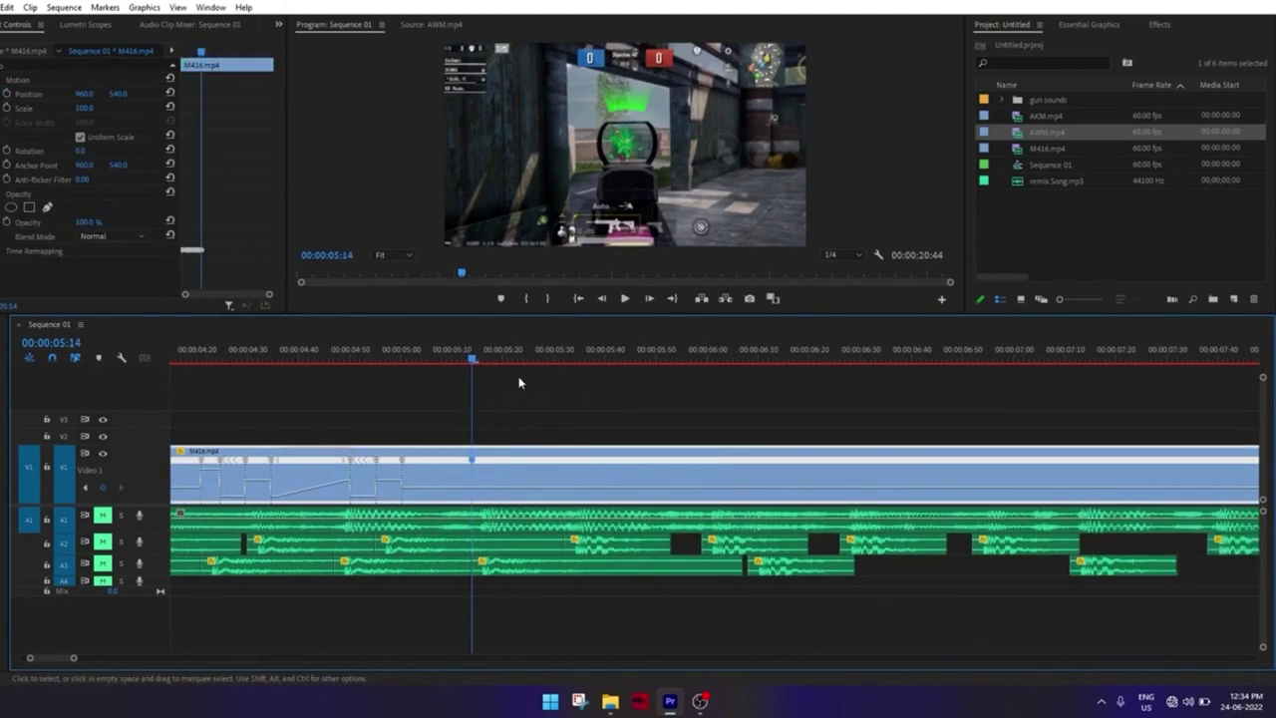
{"action": "left_click_drag", "start_coordinate": [478, 347], "coordinate": [908, 357]}
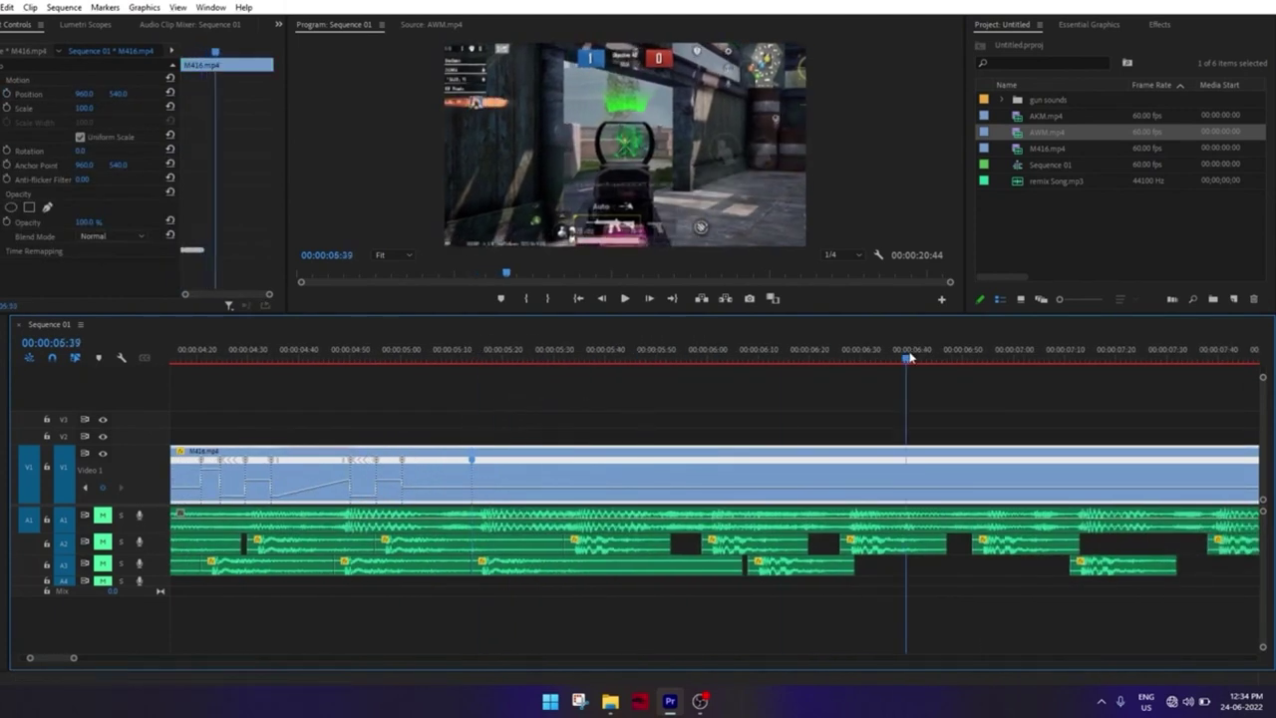
{"action": "left_click_drag", "start_coordinate": [910, 495], "coordinate": [907, 513]}
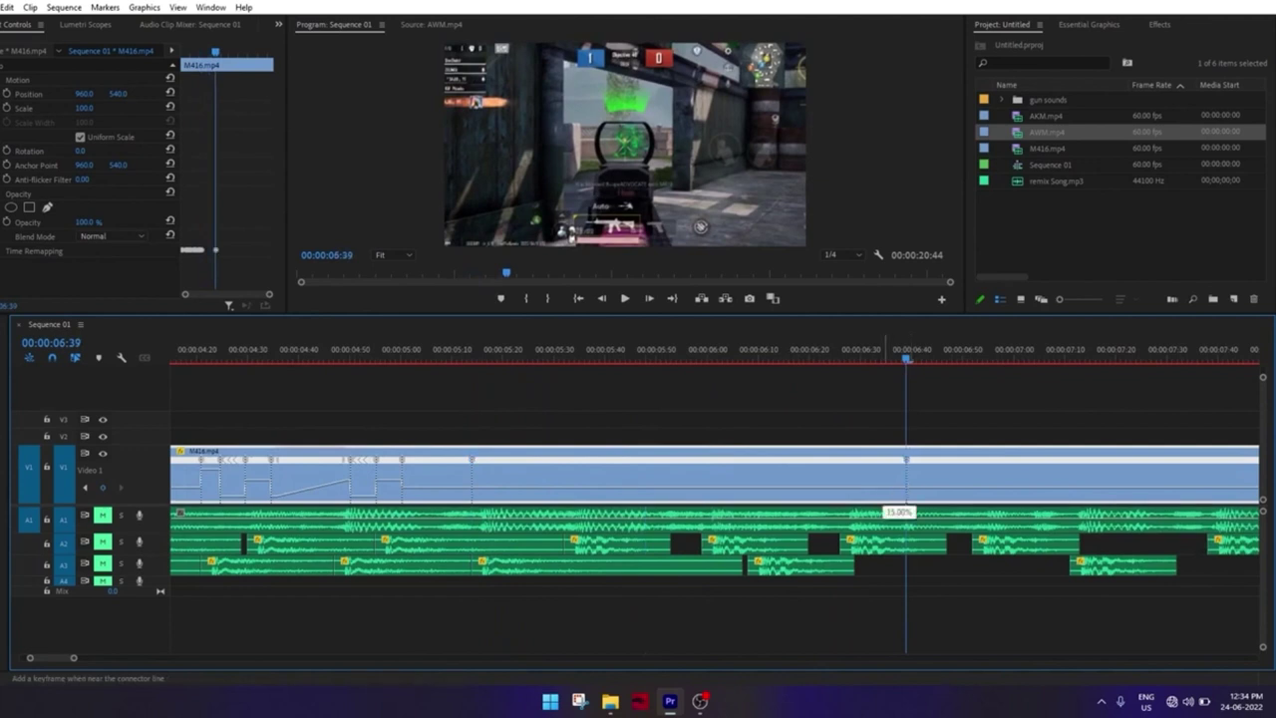
Scrub the playhead to 05:25
{"action": "scroll", "coordinate": [573, 478], "scroll_direction": "up", "scroll_amount": 5}
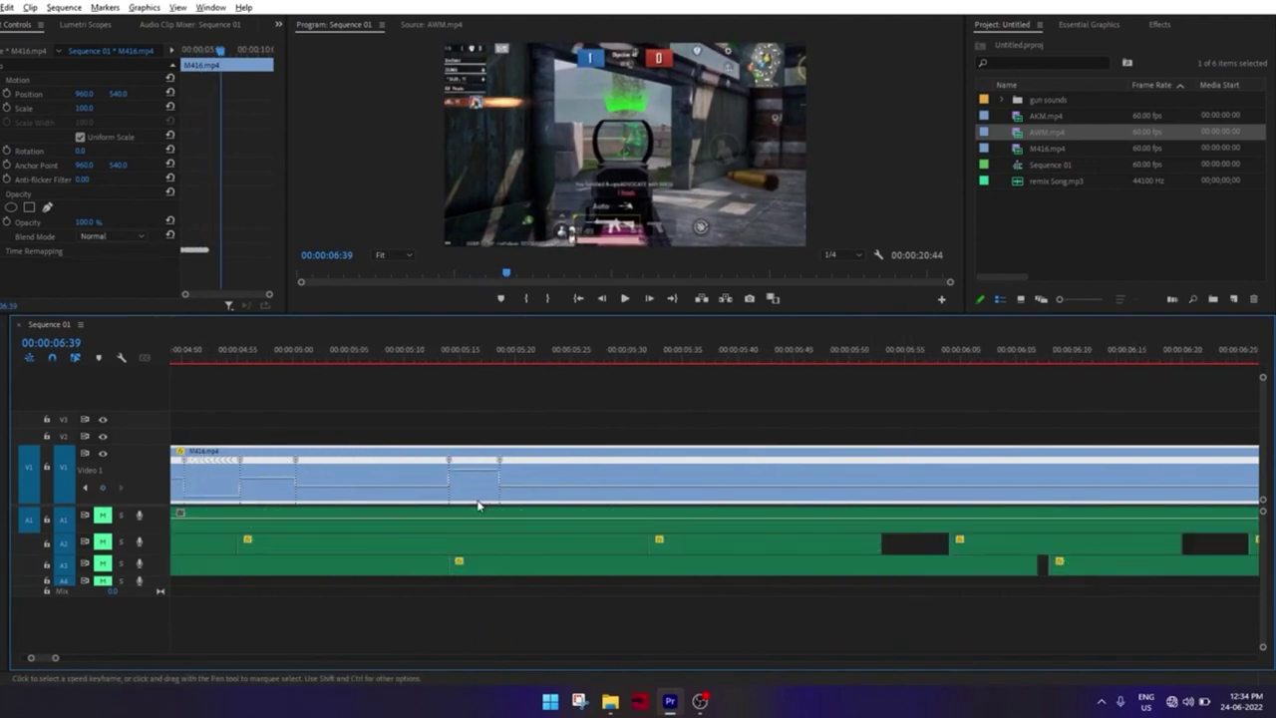
{"action": "left_click", "coordinate": [463, 353]}
{"action": "left_click_drag", "start_coordinate": [463, 353], "coordinate": [654, 387]}
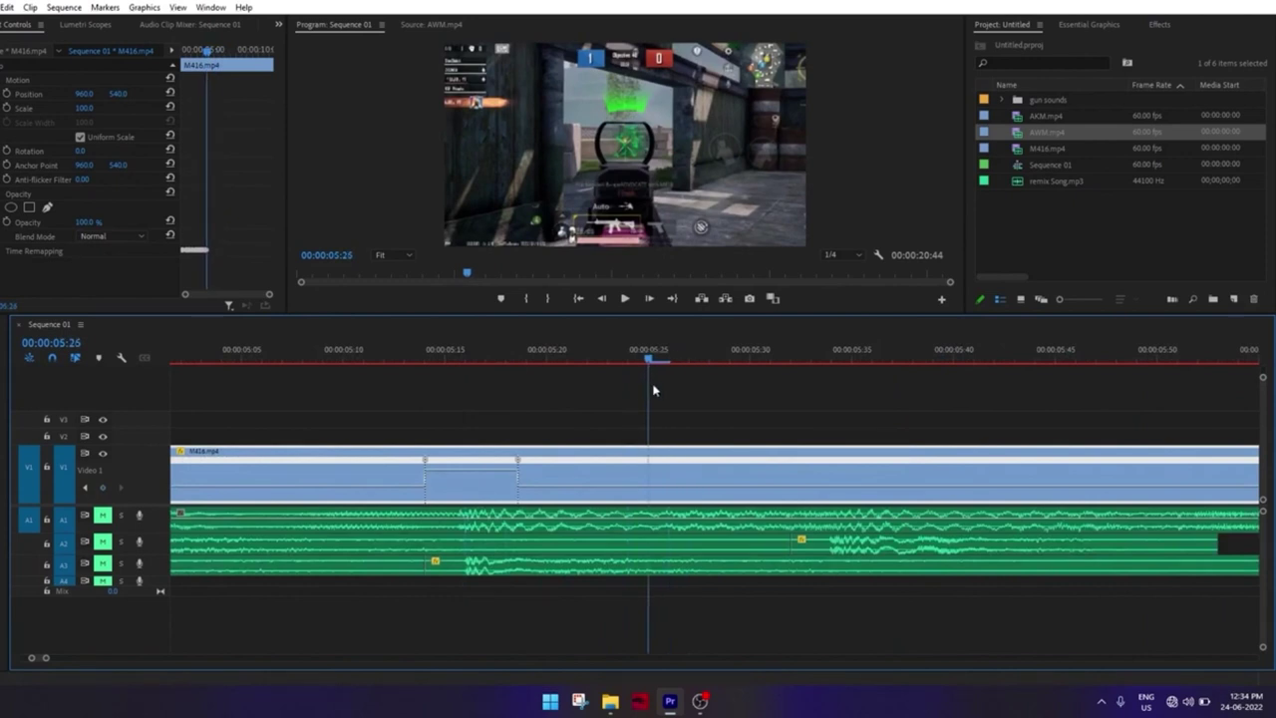
Split M416 at 00:00:05:25 and delete the piece after it
{"action": "left_click", "coordinate": [905, 551]}
{"action": "left_click", "coordinate": [697, 468]}
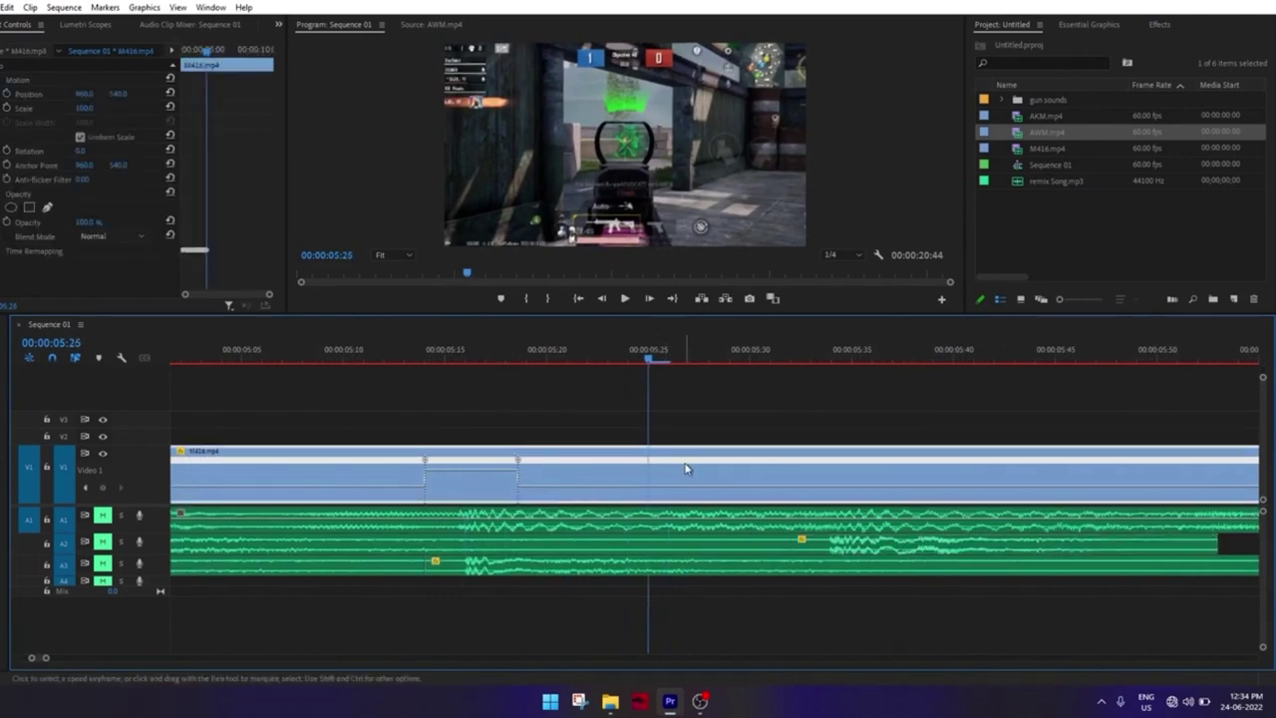
{"action": "key", "text": "ctrl+k"}
{"action": "left_click", "coordinate": [746, 468]}
{"action": "key", "text": "Delete"}
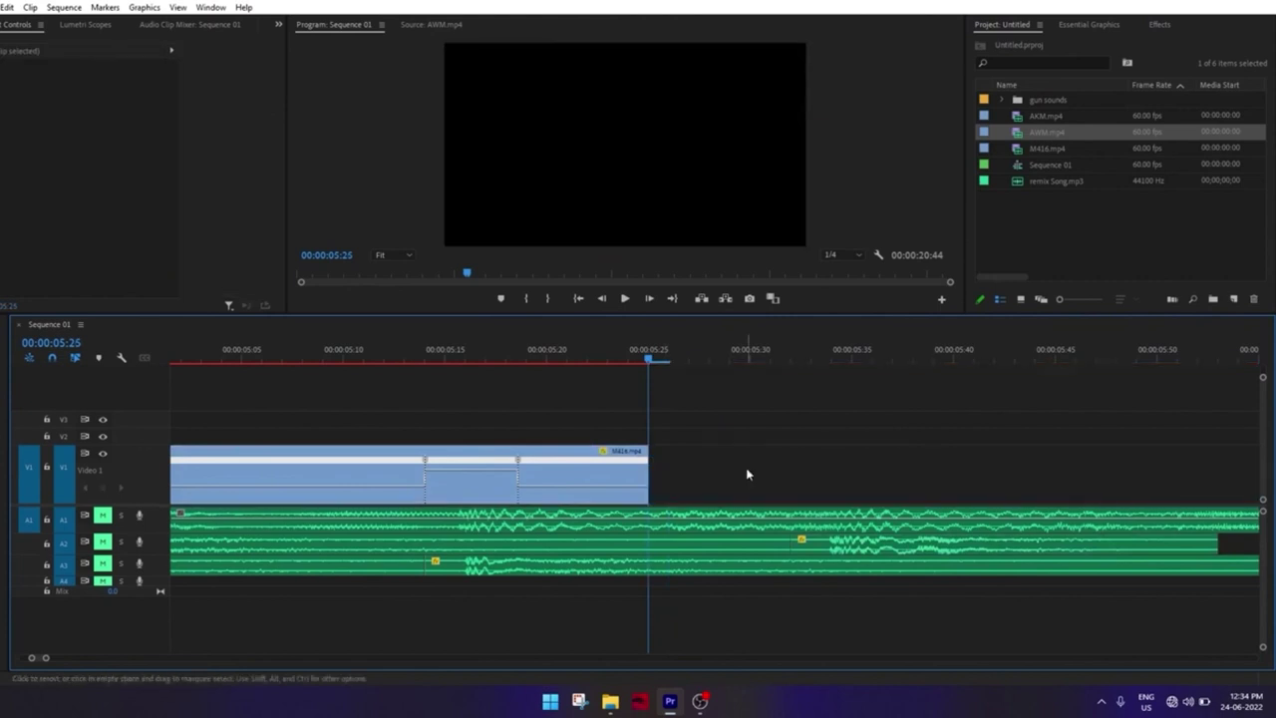
Save the project with Ctrl+S
{"action": "scroll", "coordinate": [746, 472], "scroll_direction": "down", "scroll_amount": 2, "text": "alt"}
{"action": "scroll", "coordinate": [776, 501], "scroll_direction": "down", "scroll_amount": 2, "text": "alt"}
{"action": "key", "text": "ctrl+s"}
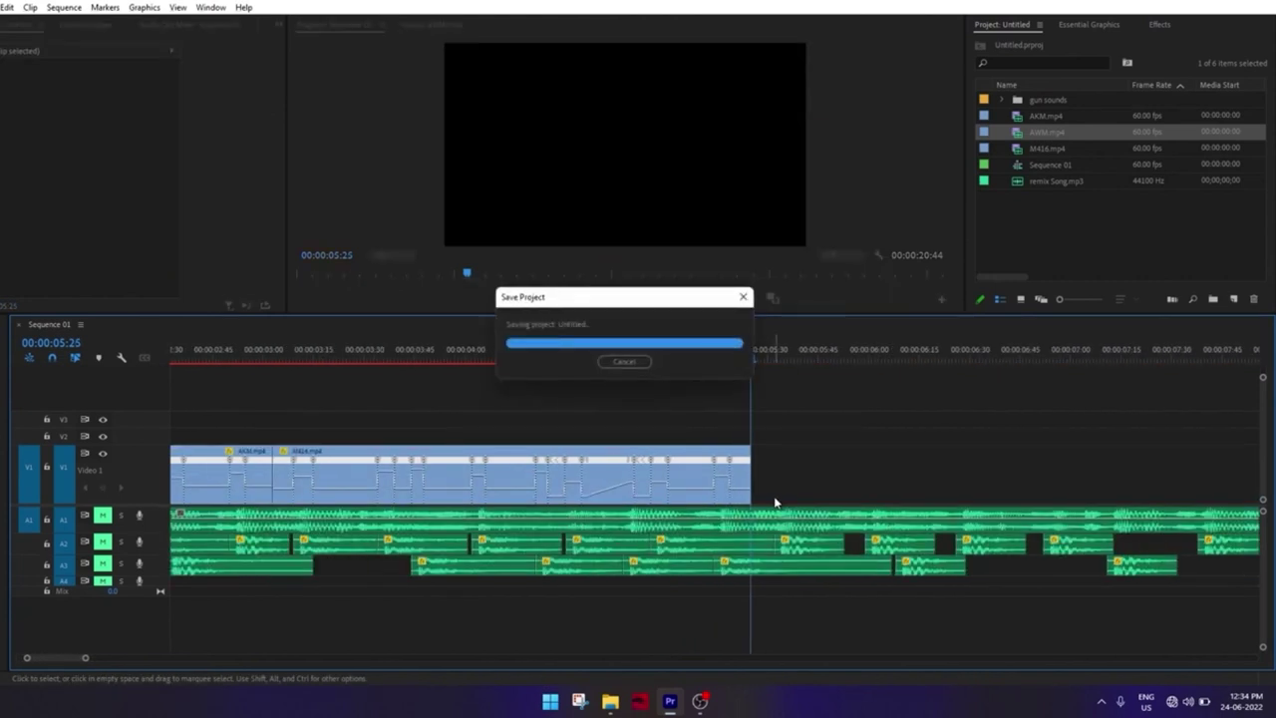
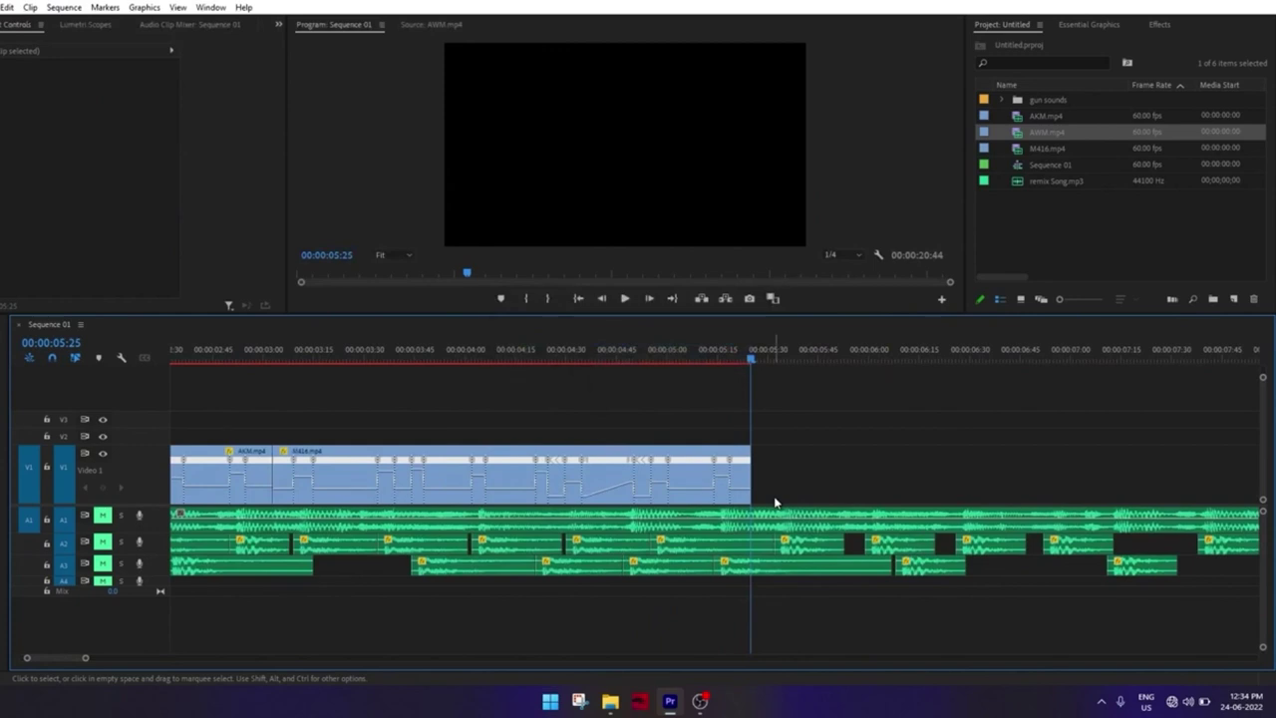
Save the project and zoom the timeline in on the next AKM.mp4 clip
{"action": "key", "text": "ctrl+s"}
{"action": "scroll", "coordinate": [810, 503], "scroll_direction": "up", "scroll_amount": 5}
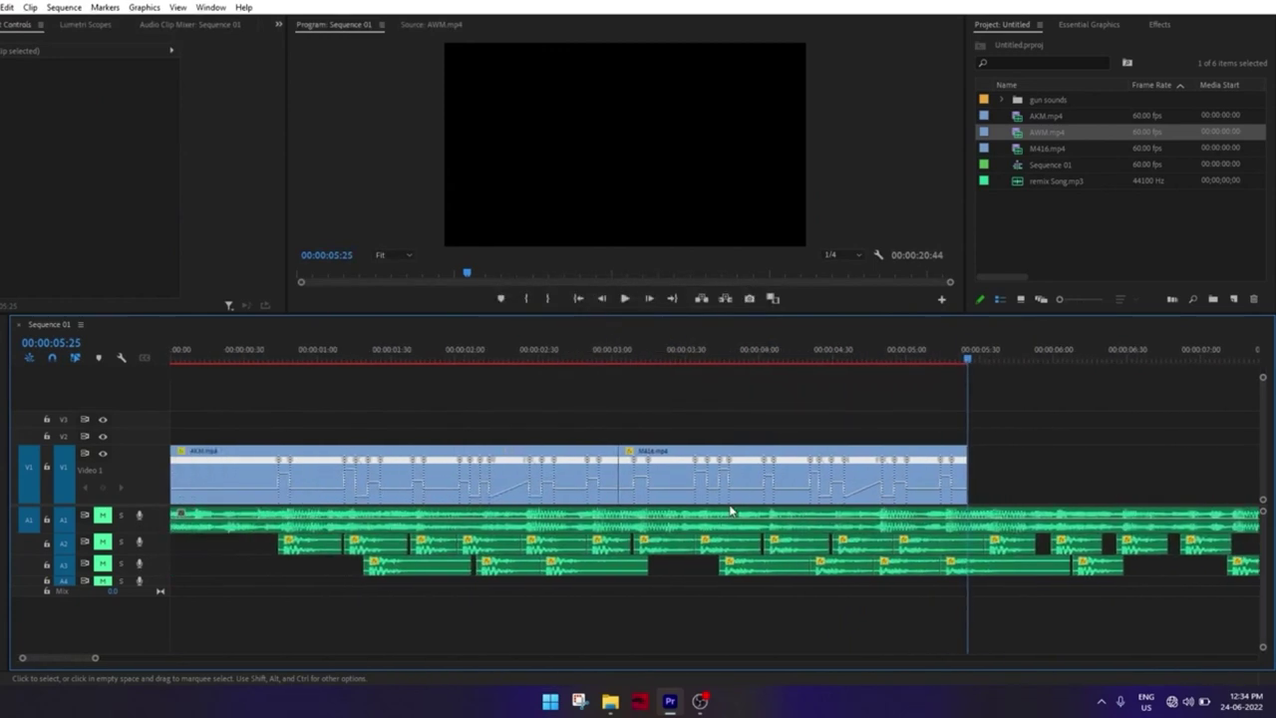
{"action": "scroll", "coordinate": [731, 511], "scroll_direction": "down", "scroll_amount": 1}
{"action": "scroll", "coordinate": [679, 498], "scroll_direction": "down", "scroll_amount": 8}
{"action": "scroll", "coordinate": [640, 425], "scroll_direction": "down", "scroll_amount": 1}
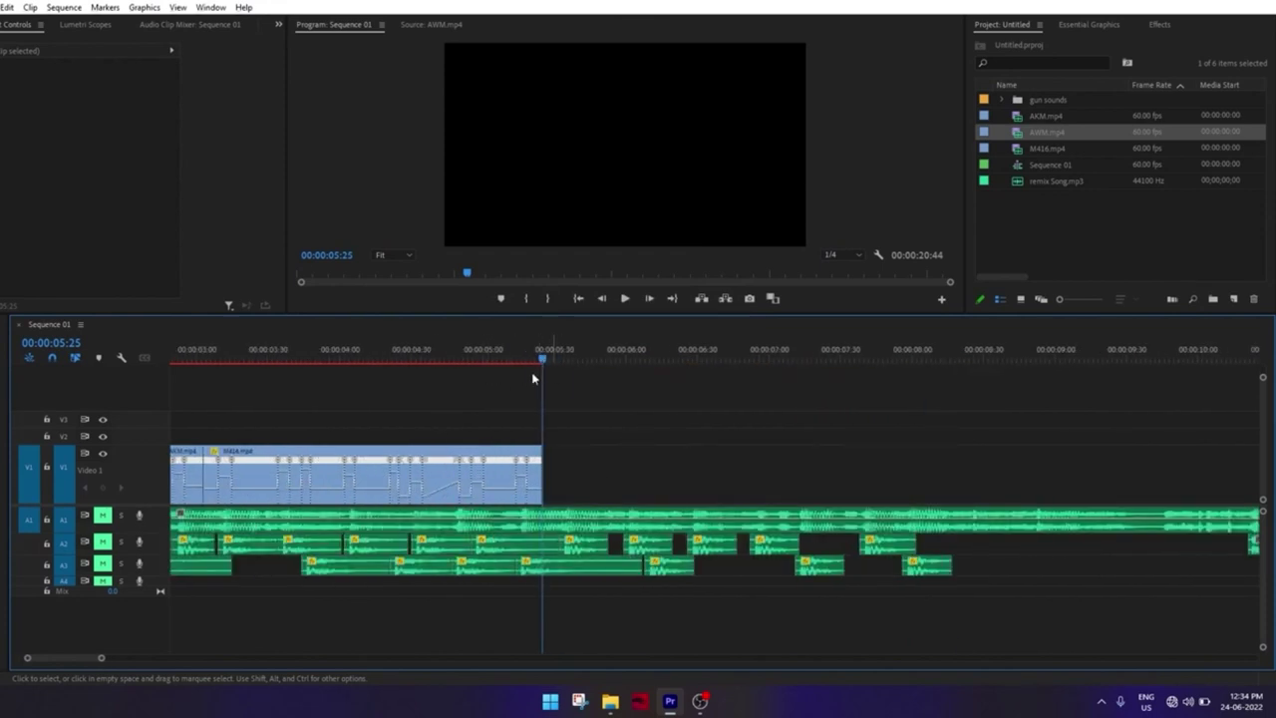
{"action": "key", "text": "ctrl+z"}
{"action": "key", "text": "="}
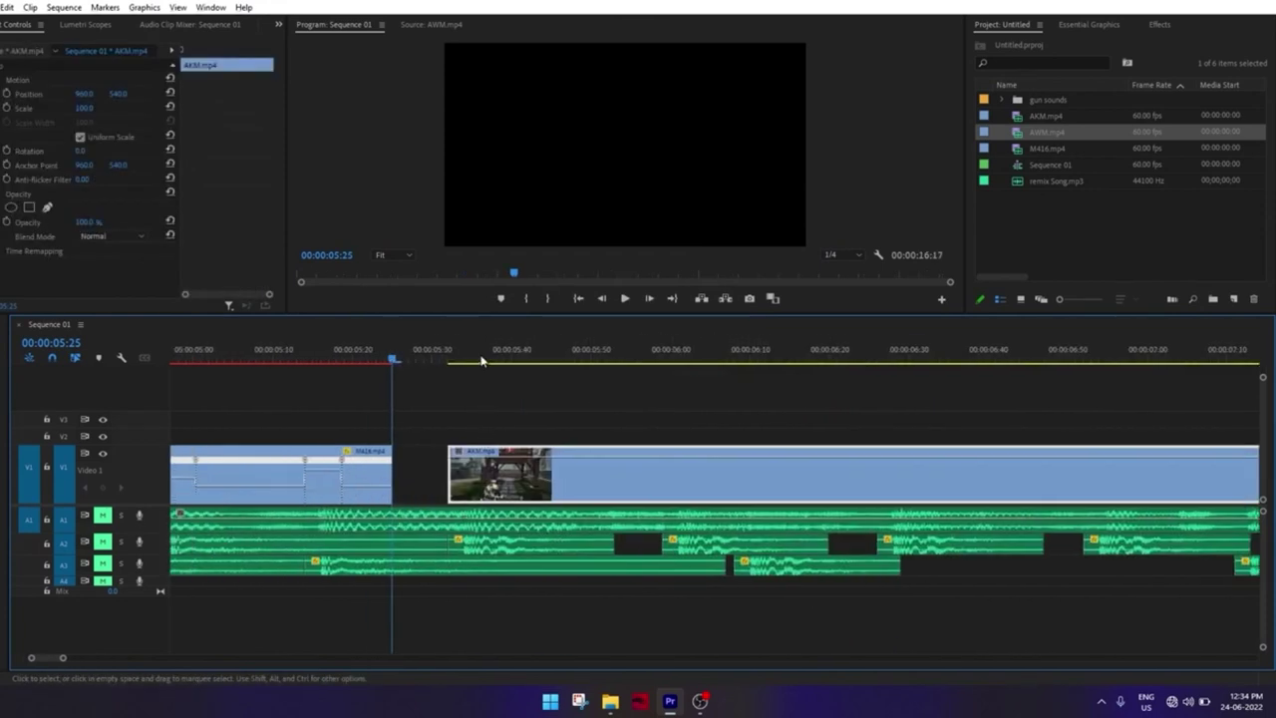
Show the AKM clip's Time Remapping > Speed keyframe line
{"action": "left_click", "coordinate": [482, 361]}
{"action": "right_click", "coordinate": [491, 474]}
{"action": "mouse_move", "coordinate": [648, 676]}
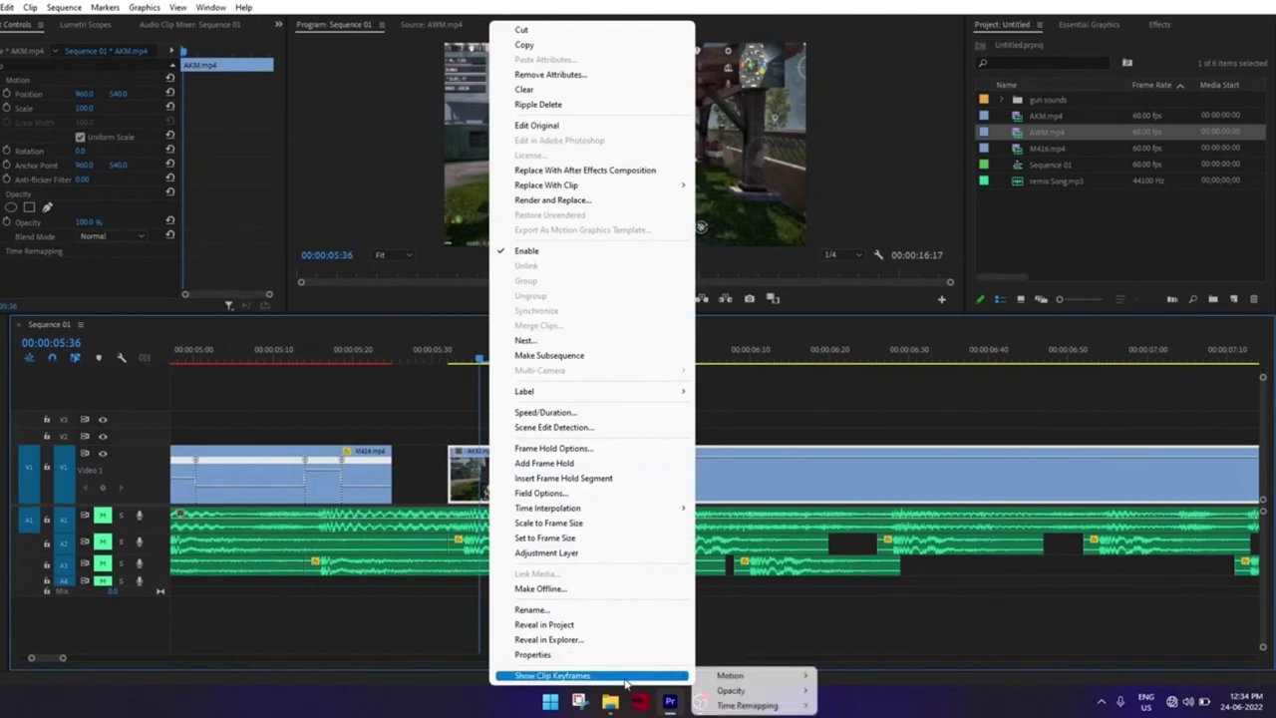
{"action": "mouse_move", "coordinate": [758, 676]}
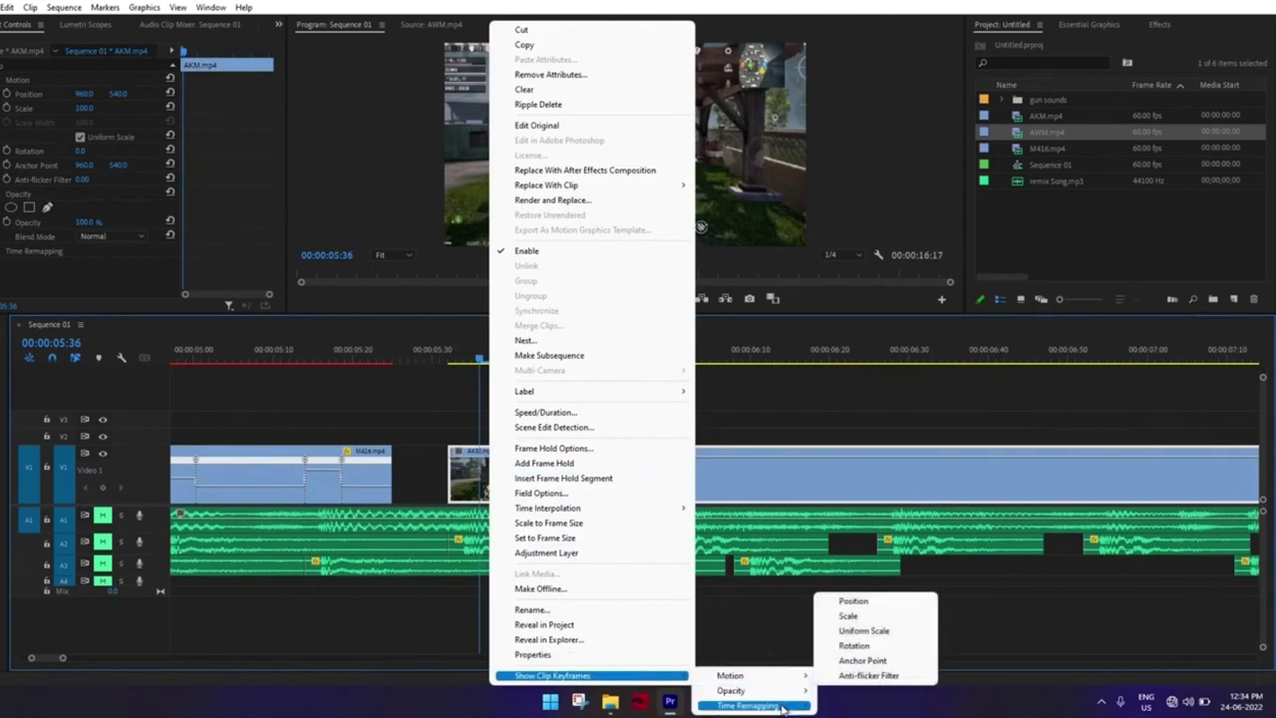
{"action": "mouse_move", "coordinate": [778, 705]}
{"action": "left_click", "coordinate": [848, 705]}
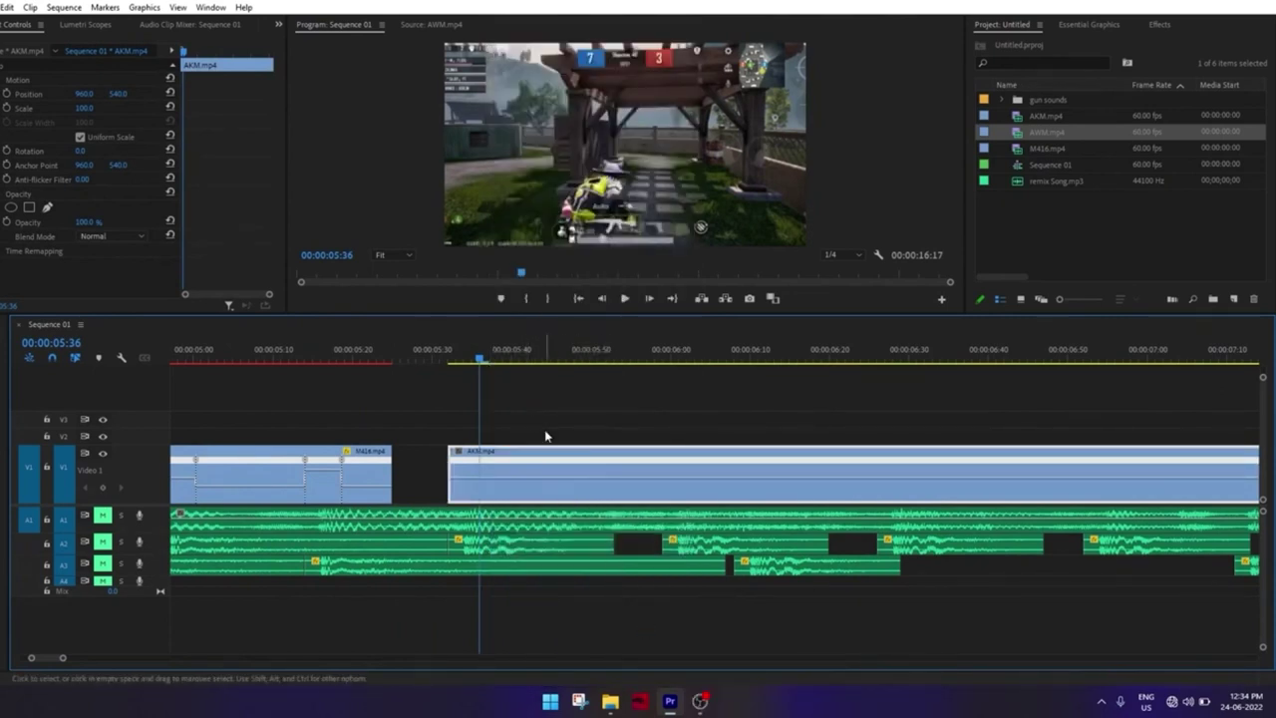
Move the playhead to about 00:00:06:53 and drag the speed line to ramp the AKM clip
{"action": "scroll", "coordinate": [490, 409], "scroll_direction": "up", "scroll_amount": 2}
{"action": "left_click", "coordinate": [773, 361]}
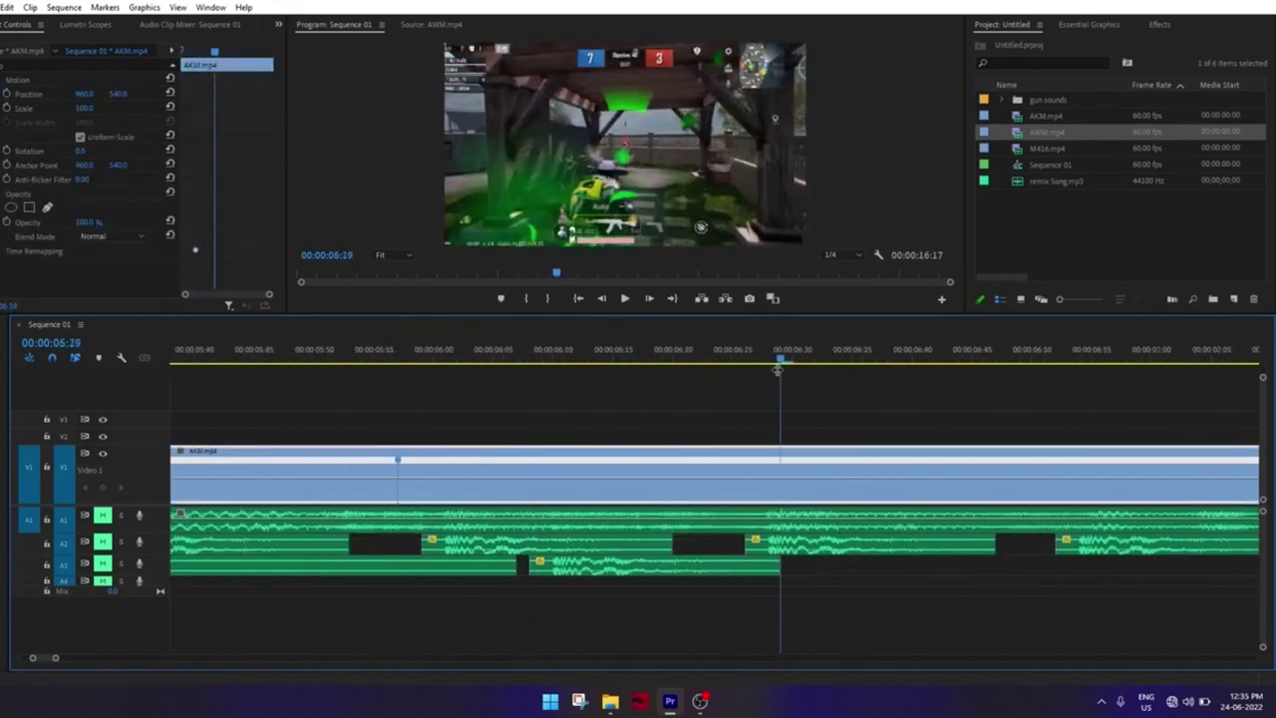
{"action": "scroll", "coordinate": [778, 367], "scroll_direction": "up", "scroll_amount": 3}
{"action": "left_click_drag", "start_coordinate": [778, 361], "coordinate": [586, 356]}
{"action": "scroll", "coordinate": [512, 390], "scroll_direction": "down", "scroll_amount": 4}
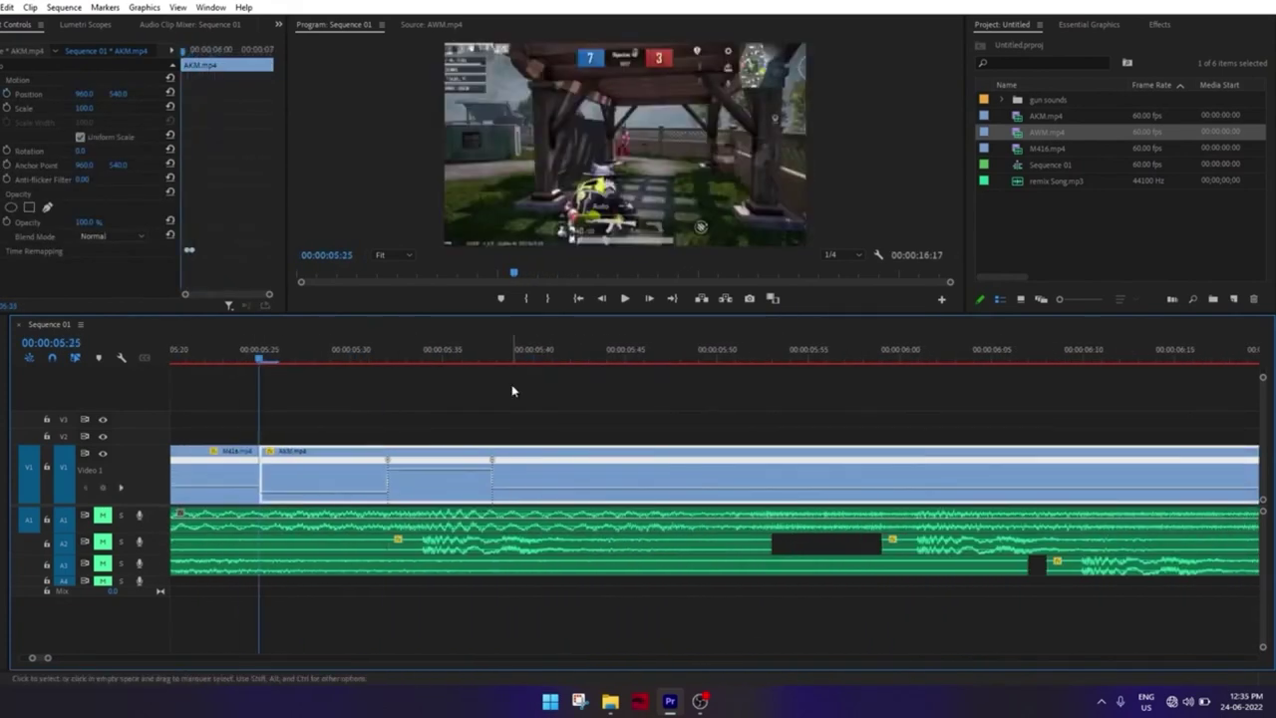
{"action": "left_click", "coordinate": [947, 361]}
{"action": "left_click", "coordinate": [412, 361]}
{"action": "scroll", "coordinate": [459, 351], "scroll_direction": "up", "scroll_amount": 3}
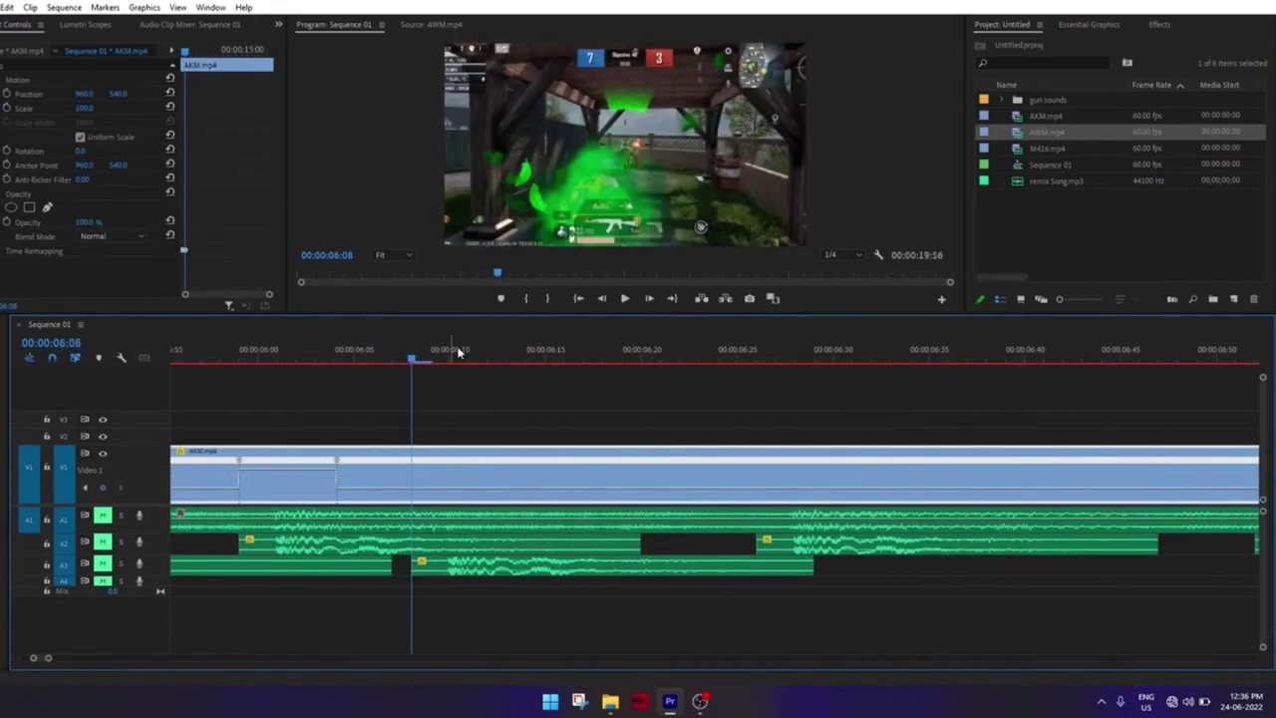
{"action": "scroll", "coordinate": [330, 349], "scroll_direction": "down", "scroll_amount": 3}
{"action": "left_click", "coordinate": [436, 355]}
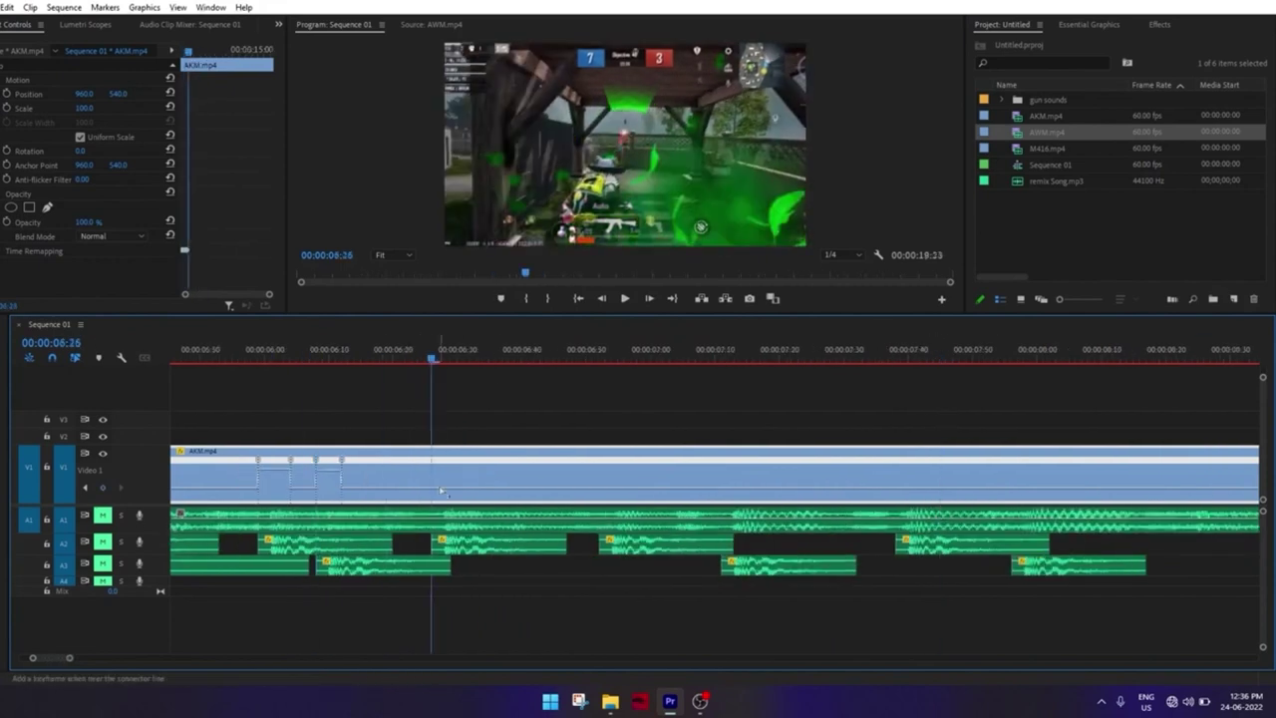
{"action": "scroll", "coordinate": [478, 351], "scroll_direction": "up", "scroll_amount": 3}
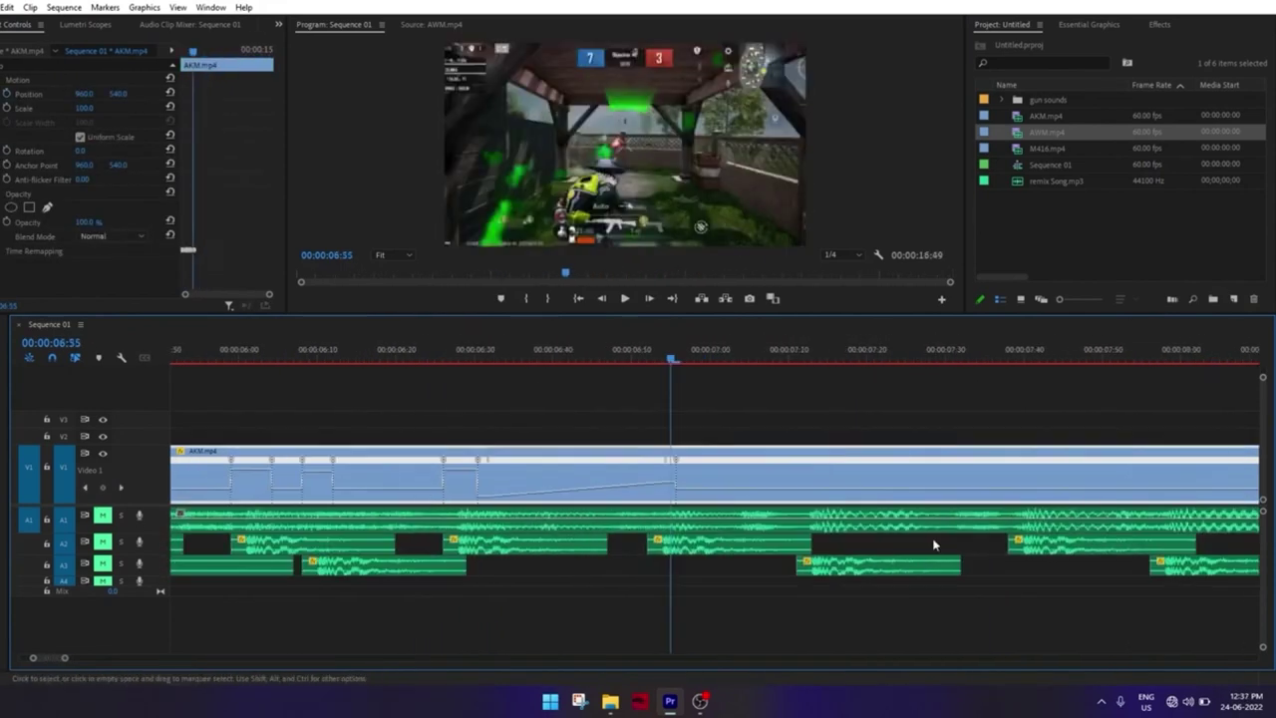
{"action": "left_click_drag", "start_coordinate": [935, 469], "coordinate": [993, 469]}
{"action": "scroll", "coordinate": [714, 406], "scroll_direction": "down", "scroll_amount": 3}
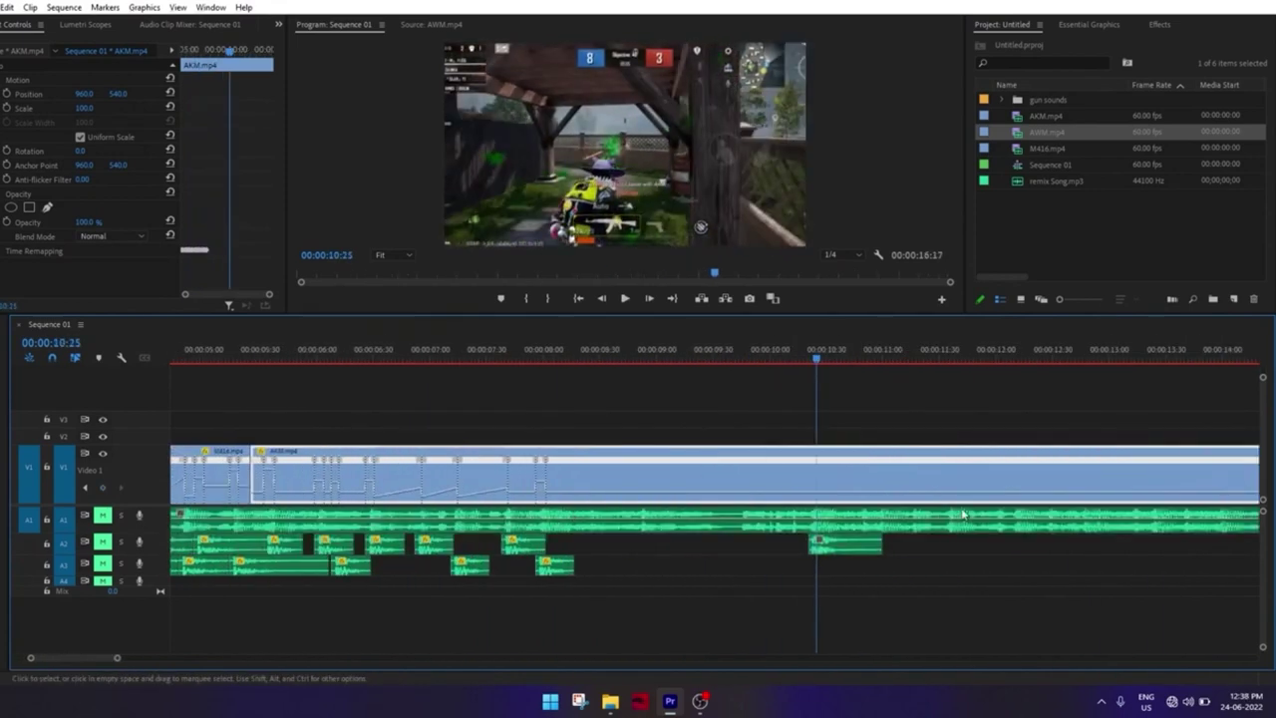
Place the playhead at 00:00:09:10 on the AKM clip
{"action": "left_click", "coordinate": [835, 550]}
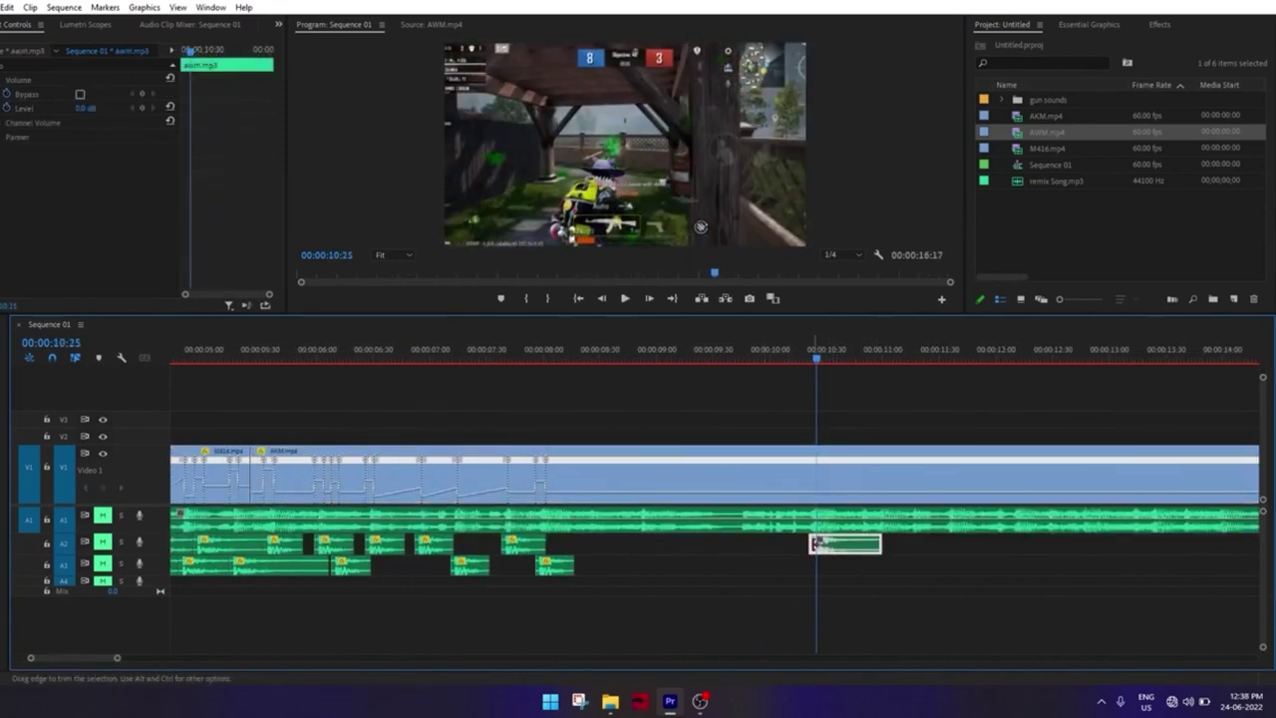
{"action": "scroll", "coordinate": [545, 555], "scroll_direction": "up", "scroll_amount": 1}
{"action": "scroll", "coordinate": [545, 556], "scroll_direction": "up", "scroll_amount": 1}
{"action": "scroll", "coordinate": [574, 474], "scroll_direction": "up", "scroll_amount": 1}
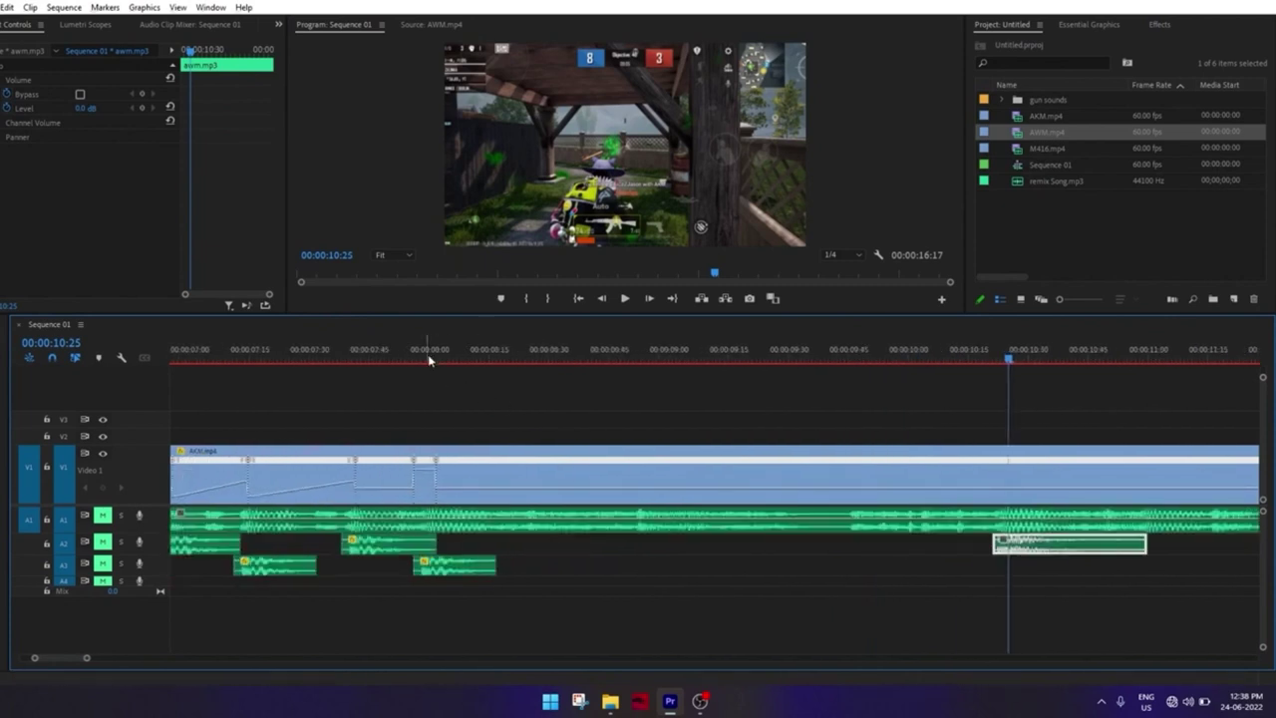
{"action": "left_click_drag", "start_coordinate": [430, 356], "coordinate": [700, 387]}
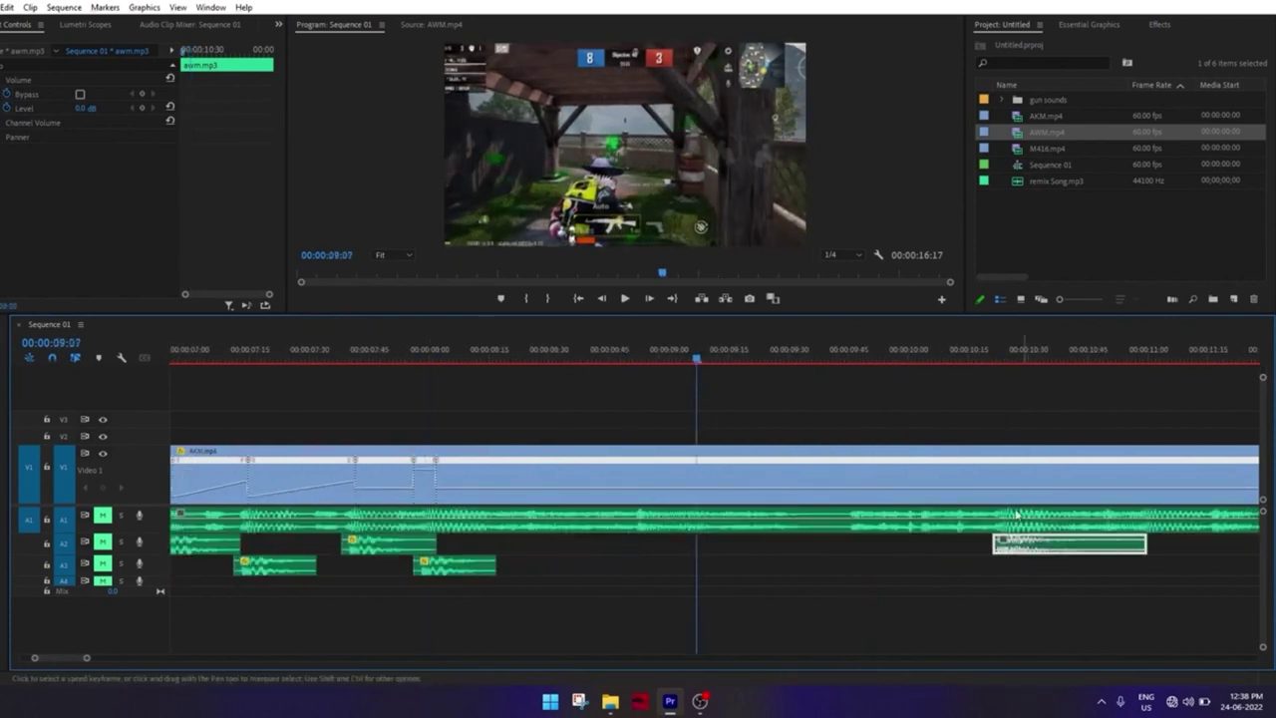
{"action": "left_click", "coordinate": [422, 354]}
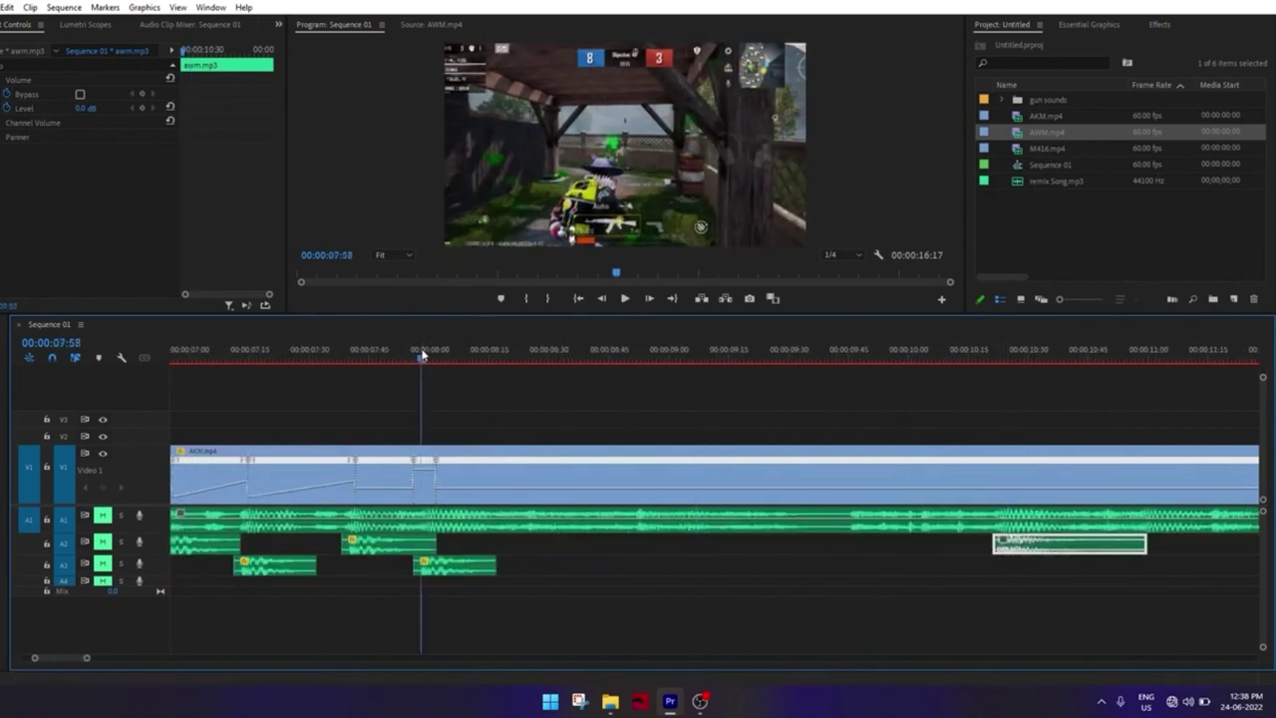
{"action": "left_click_drag", "start_coordinate": [423, 354], "coordinate": [709, 382]}
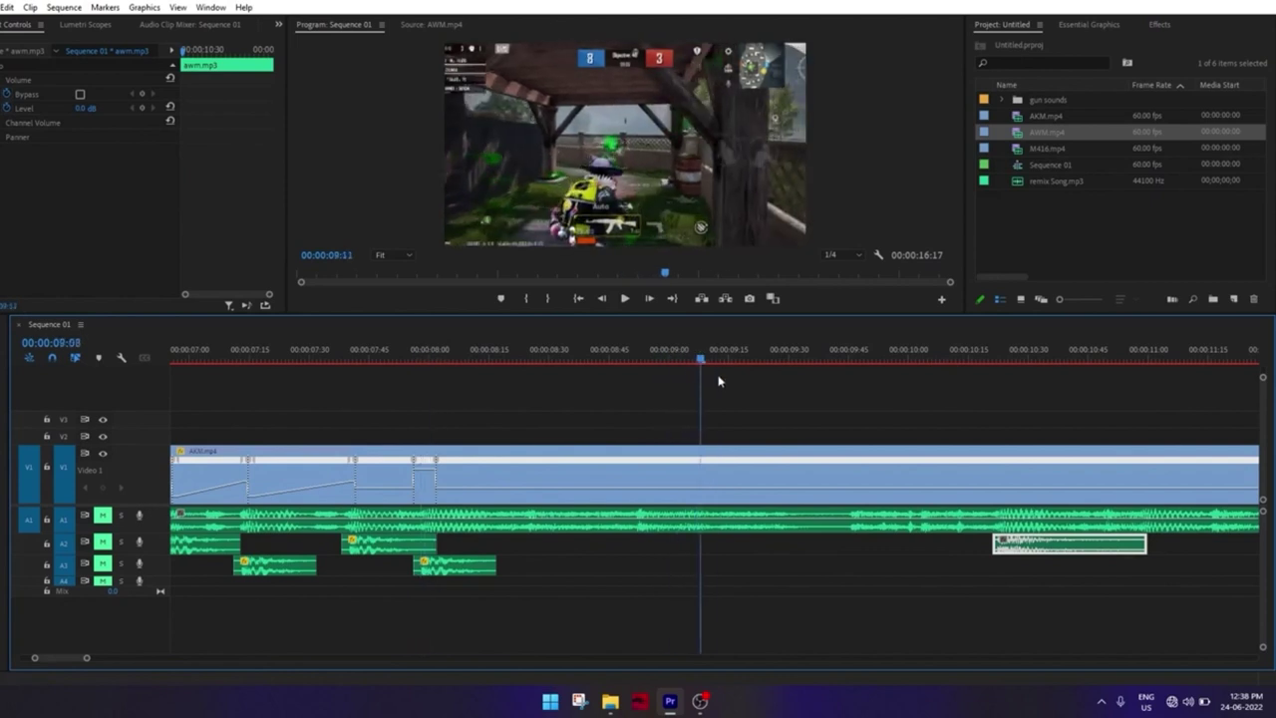
Split the AKM clip at the playhead, delete the piece after the cut, and save
{"action": "left_click", "coordinate": [763, 493]}
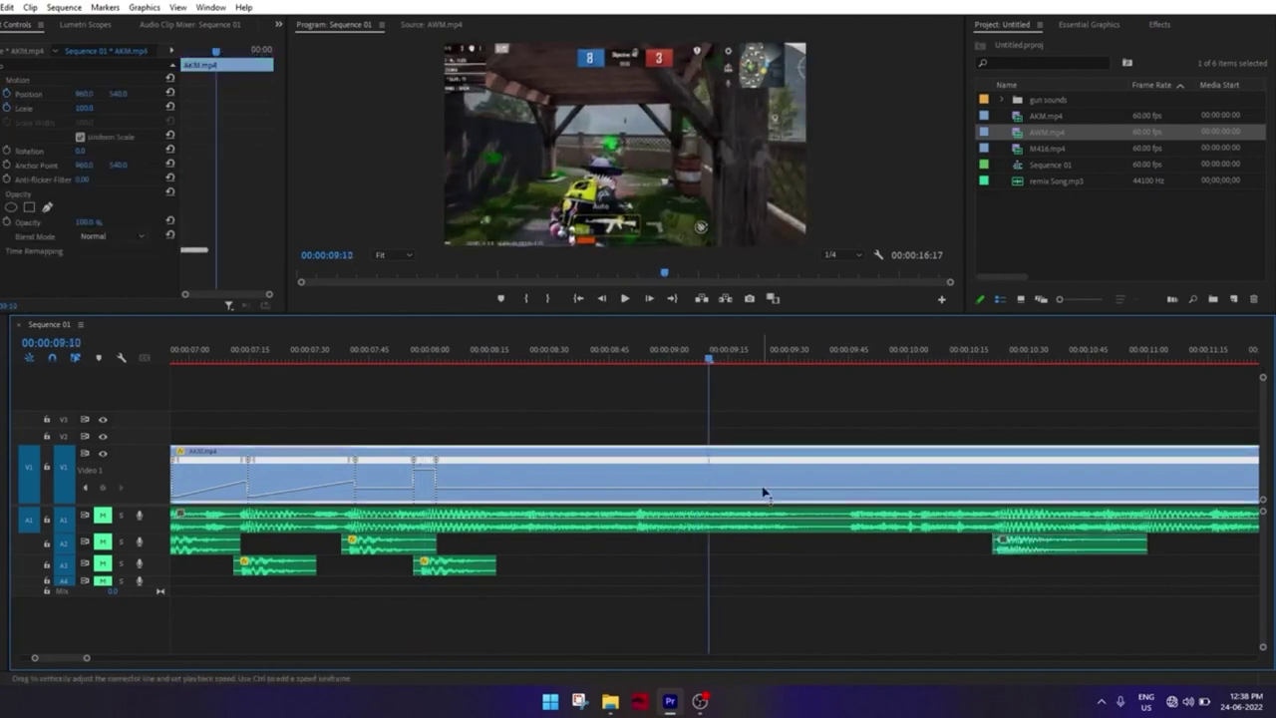
{"action": "key", "text": "ctrl+k"}
{"action": "left_click", "coordinate": [767, 480]}
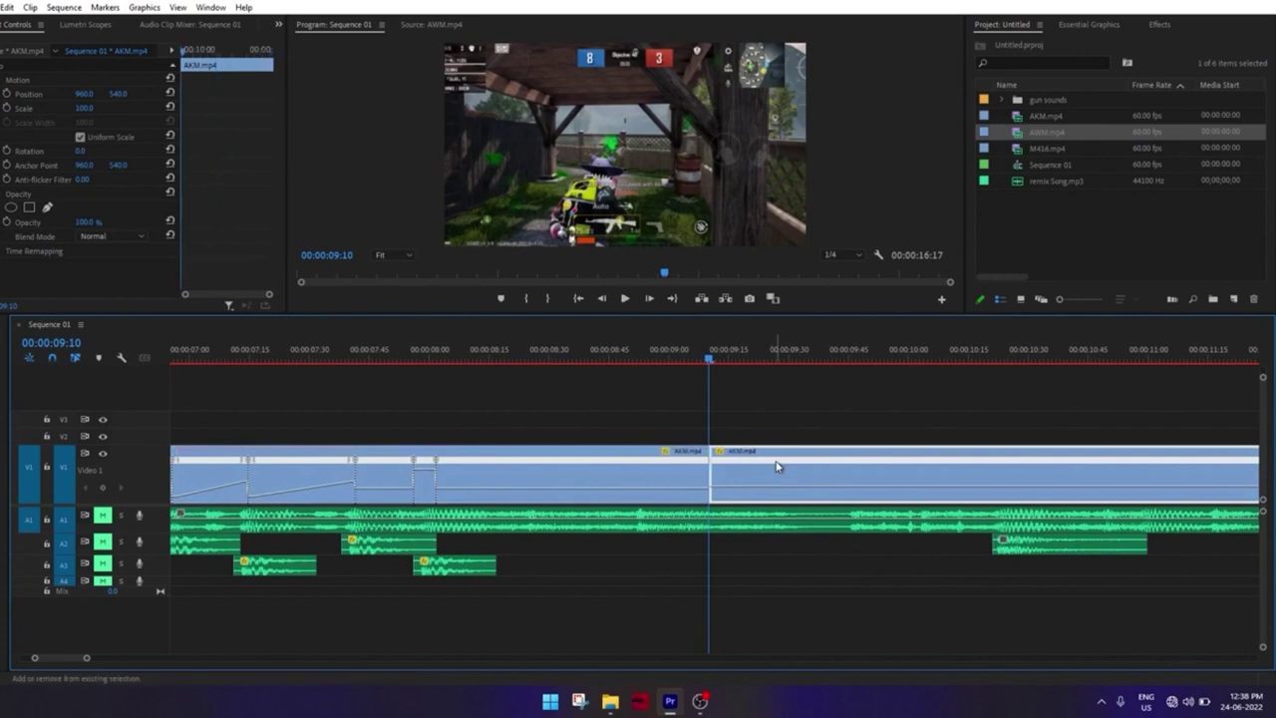
{"action": "key", "text": "Delete"}
{"action": "key", "text": "ctrl+s"}
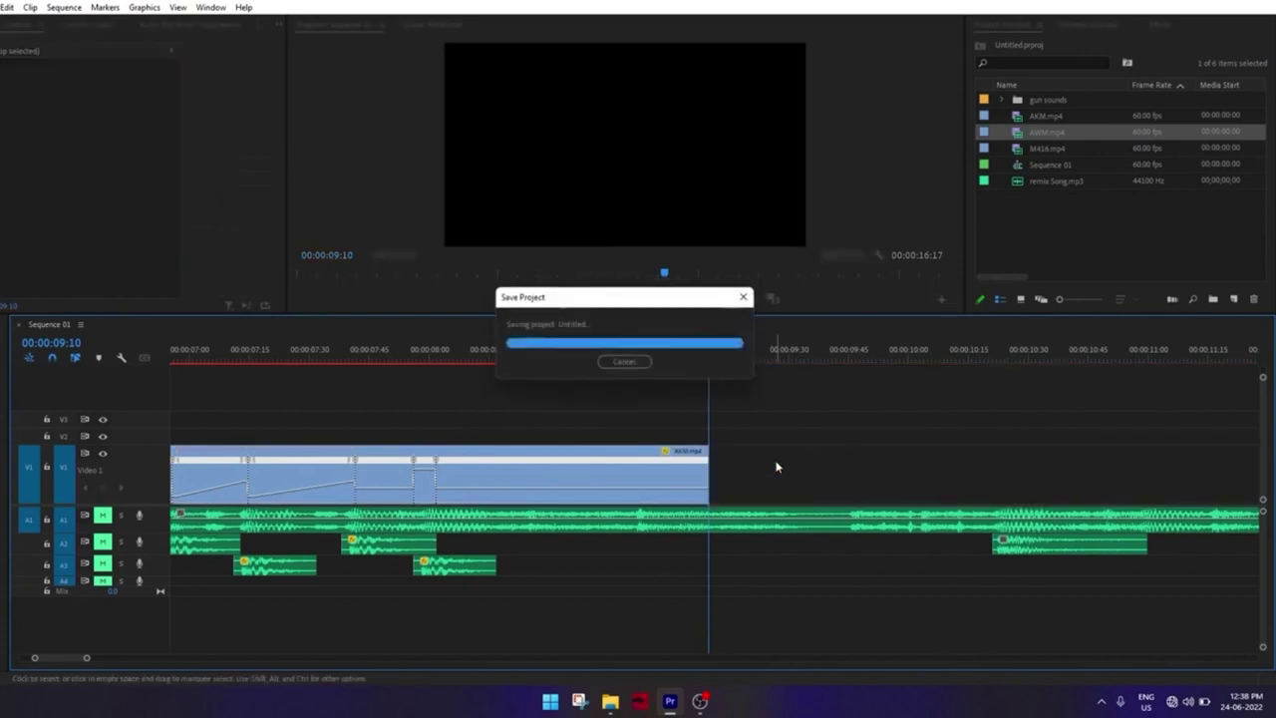
Move the AWM.mp4 clip from V2 onto the main video track near 00:00:10:00
{"action": "key", "text": "minus"}
{"action": "key", "text": "minus"}
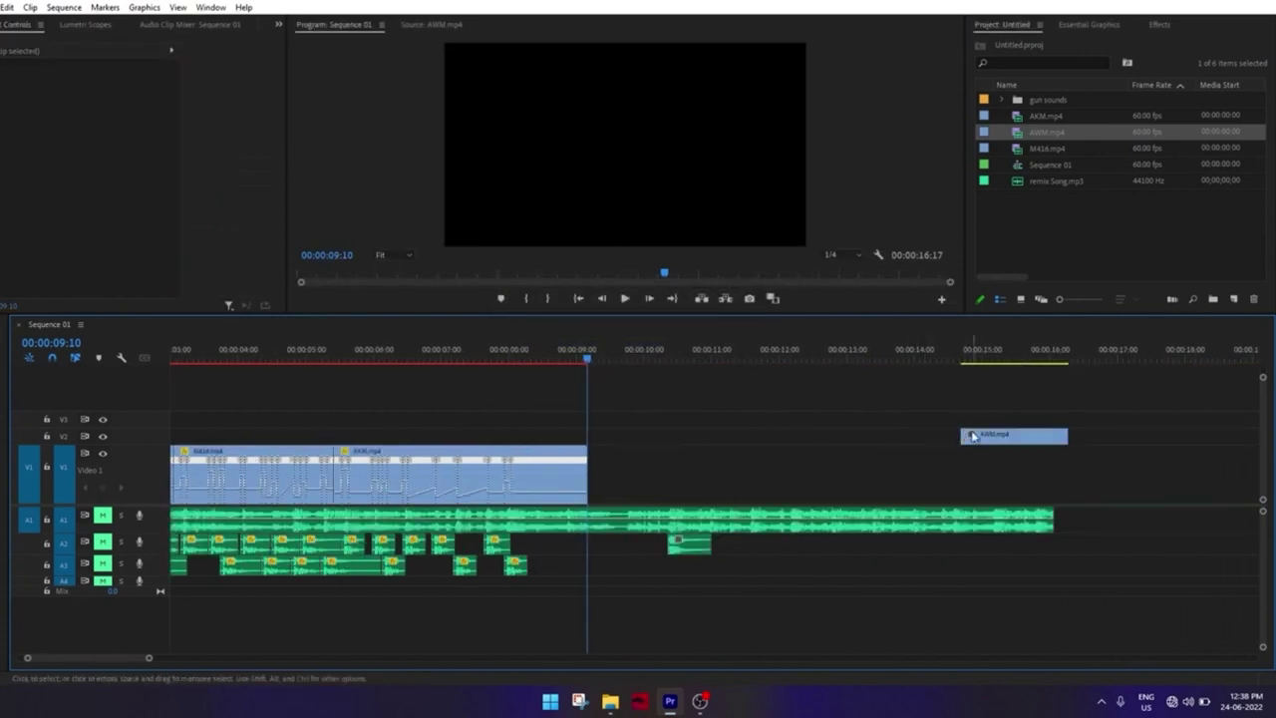
{"action": "left_click_drag", "start_coordinate": [999, 442], "coordinate": [707, 474]}
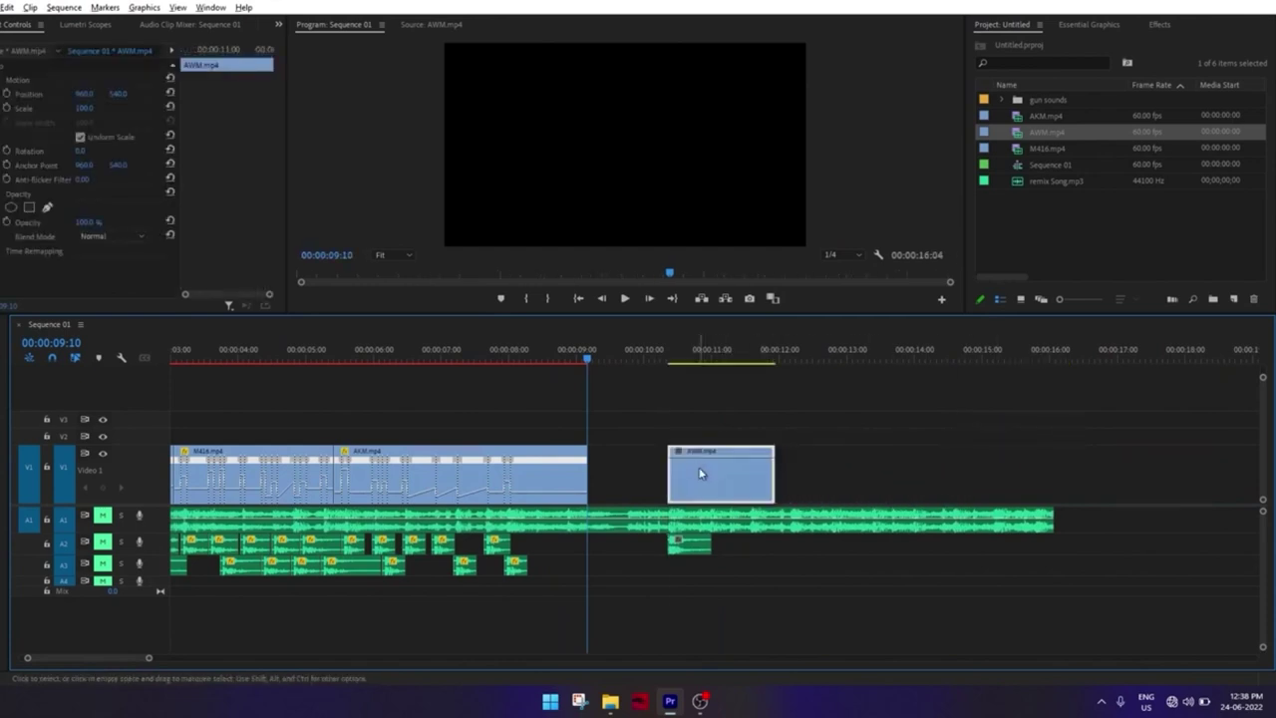
{"action": "key", "text": "equal"}
{"action": "left_click_drag", "start_coordinate": [698, 351], "coordinate": [634, 351]}
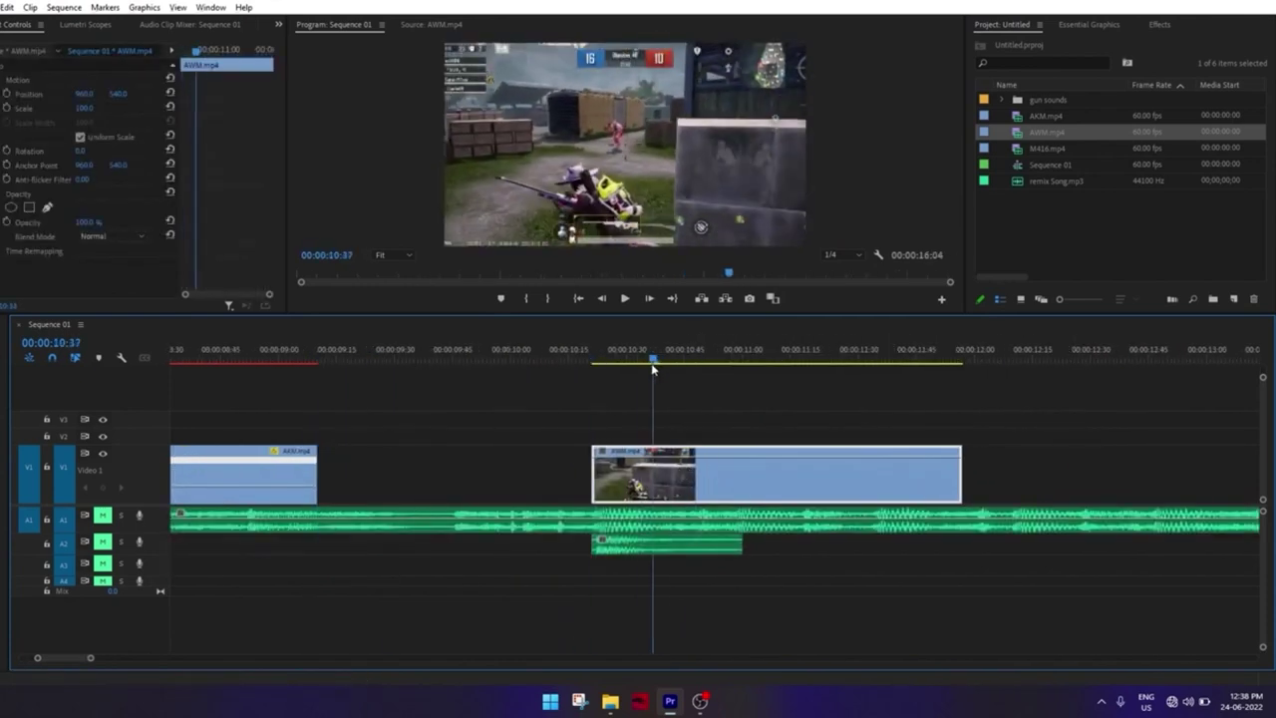
Show the AWM clip's Time Remapping > Speed keyframe line and zoom in on it
{"action": "right_click", "coordinate": [623, 472]}
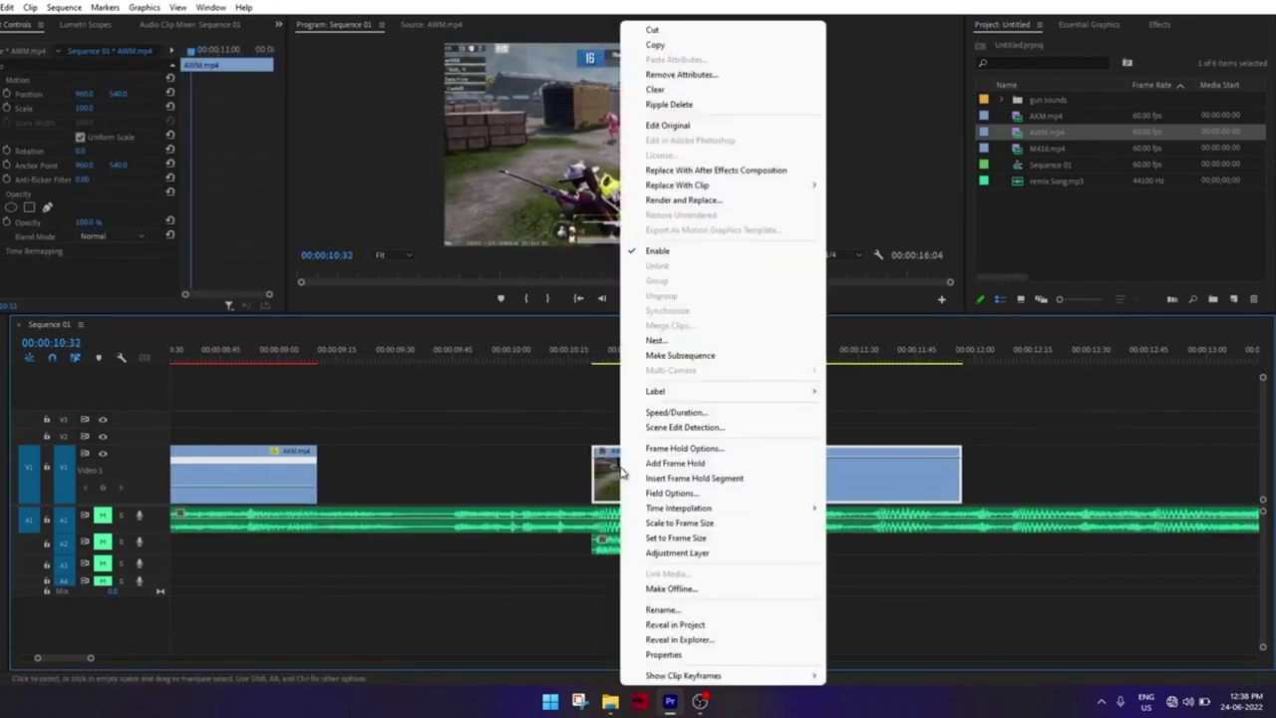
{"action": "mouse_move", "coordinate": [732, 676]}
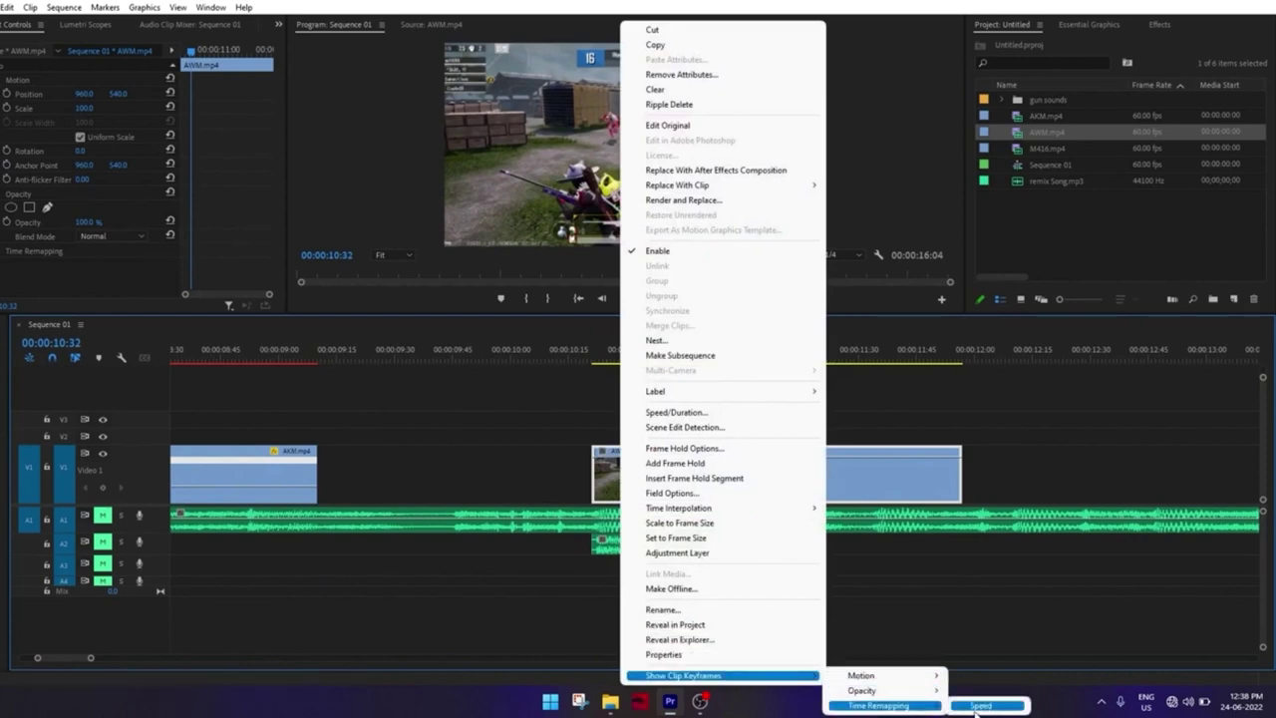
{"action": "left_click", "coordinate": [982, 706]}
{"action": "key", "text": "="}
{"action": "mouse_move", "coordinate": [656, 361]}
{"action": "left_mouse_down"}
{"action": "mouse_move", "coordinate": [720, 363]}
{"action": "mouse_move", "coordinate": [689, 361]}
{"action": "left_mouse_up"}
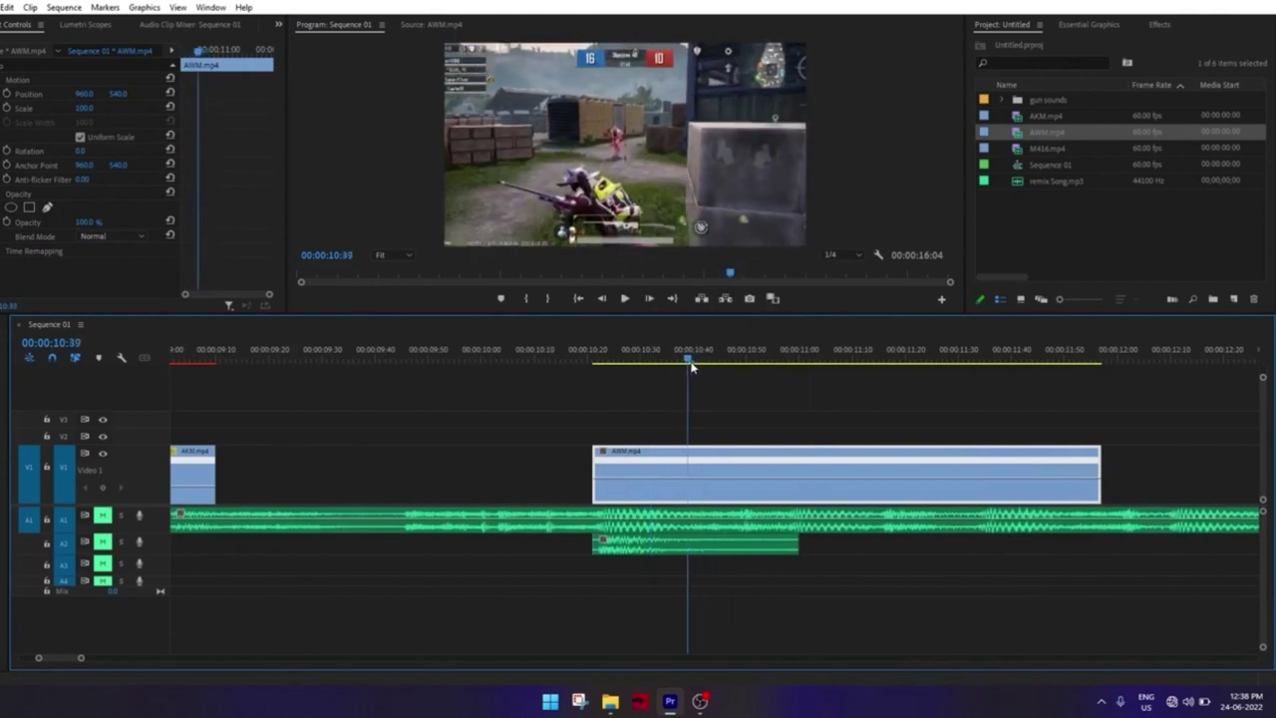
Add a speed keyframe on the AWM clip and speed up the section between the keyframes
{"action": "scroll", "coordinate": [692, 486], "scroll_direction": "down", "scroll_amount": 3}
{"action": "mouse_move", "coordinate": [577, 361]}
{"action": "left_mouse_down"}
{"action": "mouse_move", "coordinate": [639, 377]}
{"action": "mouse_move", "coordinate": [613, 404]}
{"action": "mouse_move", "coordinate": [688, 407]}
{"action": "mouse_move", "coordinate": [756, 363]}
{"action": "left_mouse_up"}
{"action": "left_click", "coordinate": [688, 459], "text": "ctrl"}
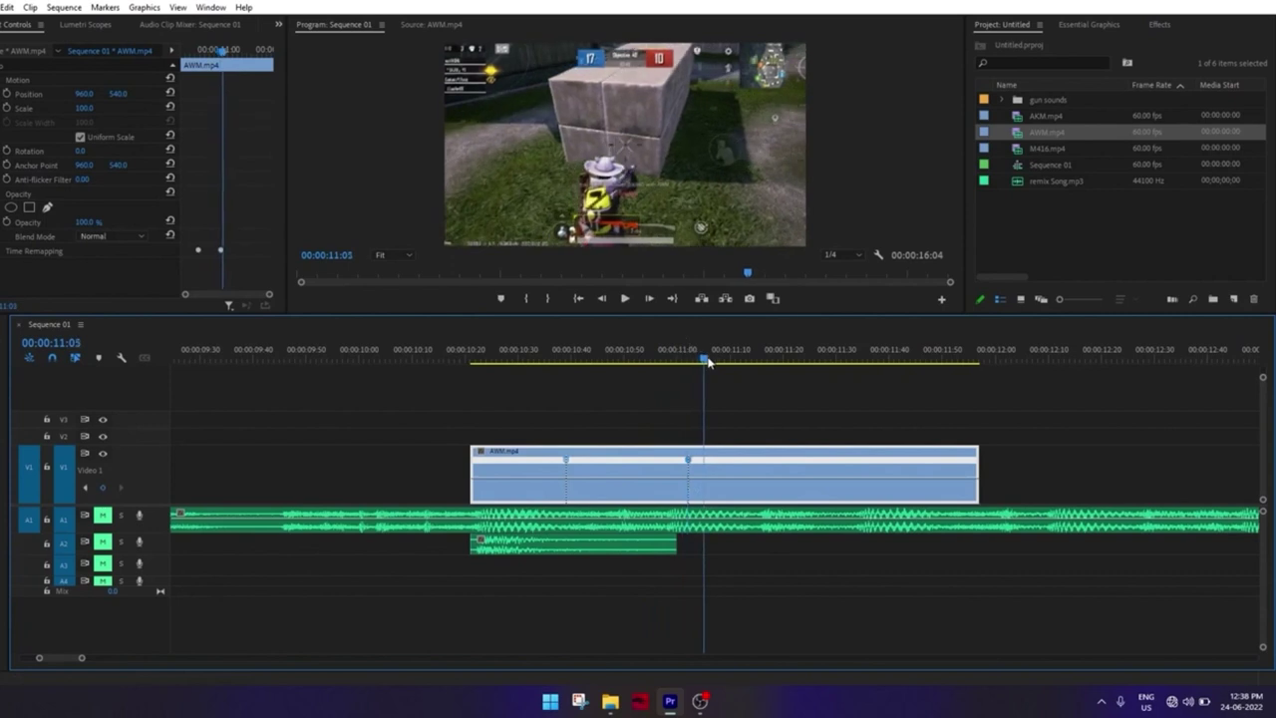
{"action": "scroll", "coordinate": [582, 474], "scroll_direction": "up", "scroll_amount": 1}
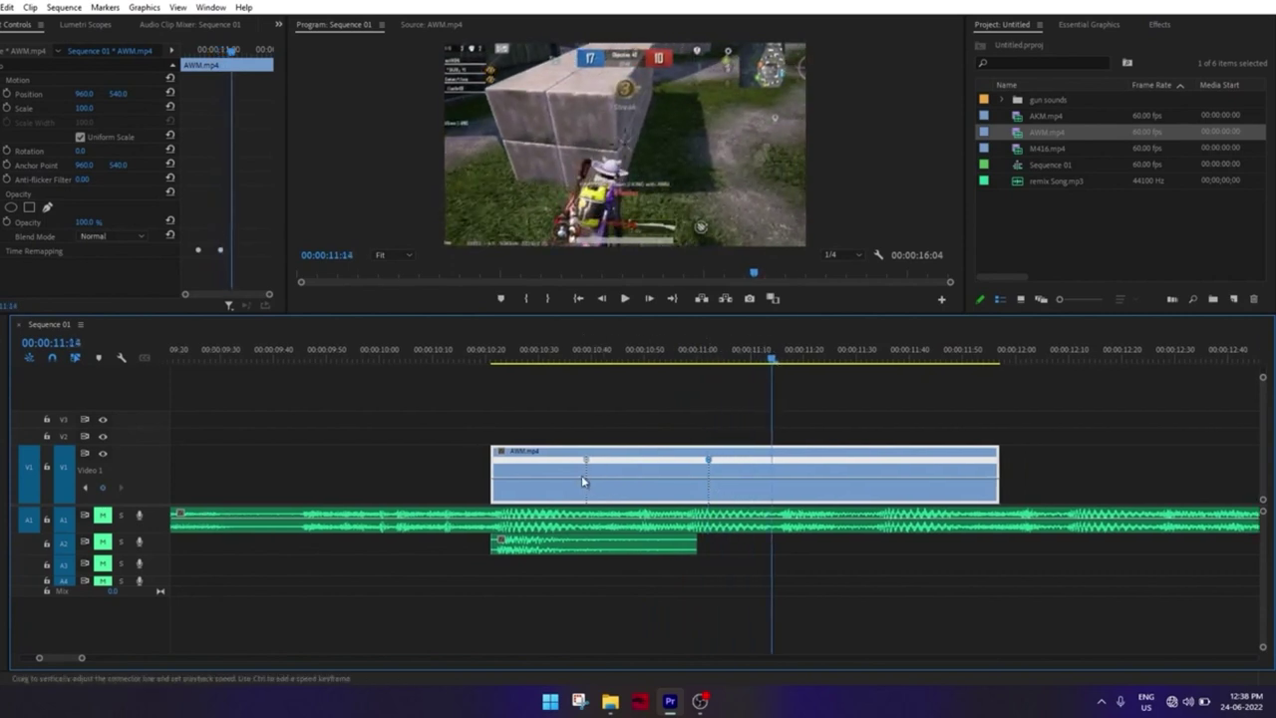
{"action": "scroll", "coordinate": [648, 477], "scroll_direction": "up", "scroll_amount": 2}
{"action": "scroll", "coordinate": [682, 469], "scroll_direction": "up", "scroll_amount": 3}
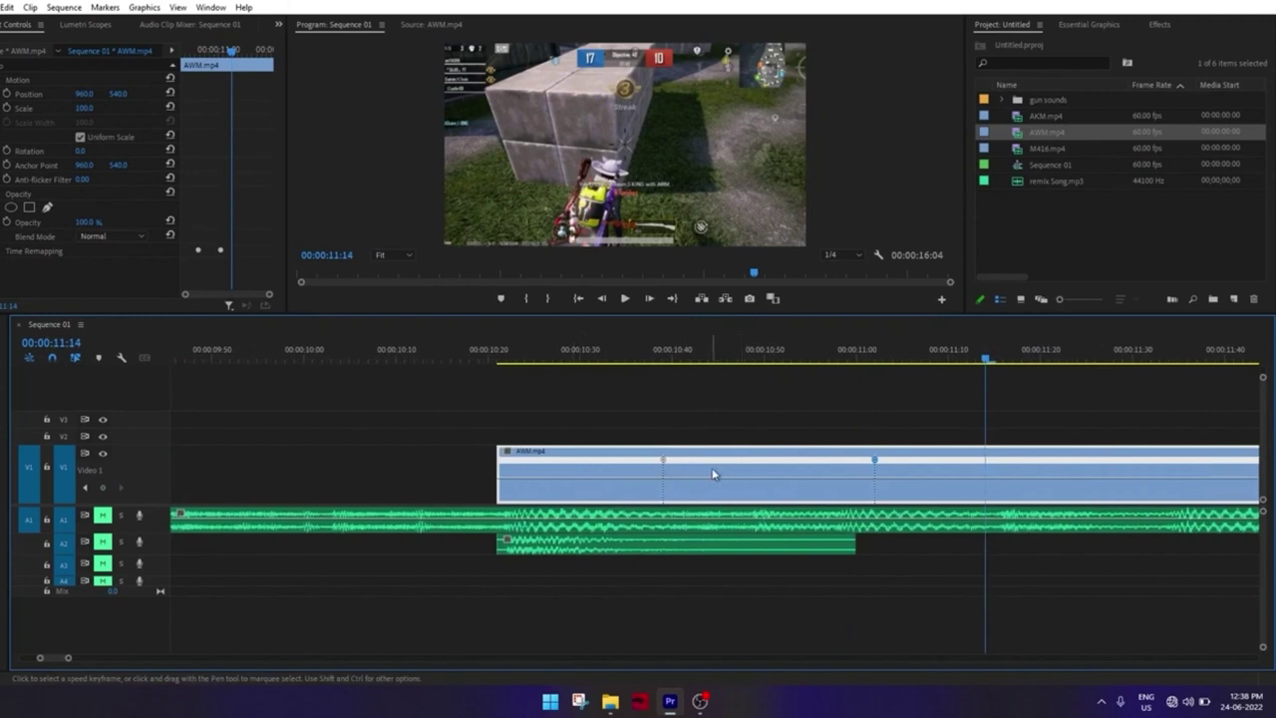
{"action": "mouse_move", "coordinate": [716, 477]}
{"action": "left_mouse_down"}
{"action": "mouse_move", "coordinate": [694, 458]}
{"action": "mouse_move", "coordinate": [518, 457]}
{"action": "left_mouse_up"}
Scrub the ramp around 10:23 and shorten the speed-ramp transition
{"action": "scroll", "coordinate": [582, 349], "scroll_direction": "up", "scroll_amount": 3}
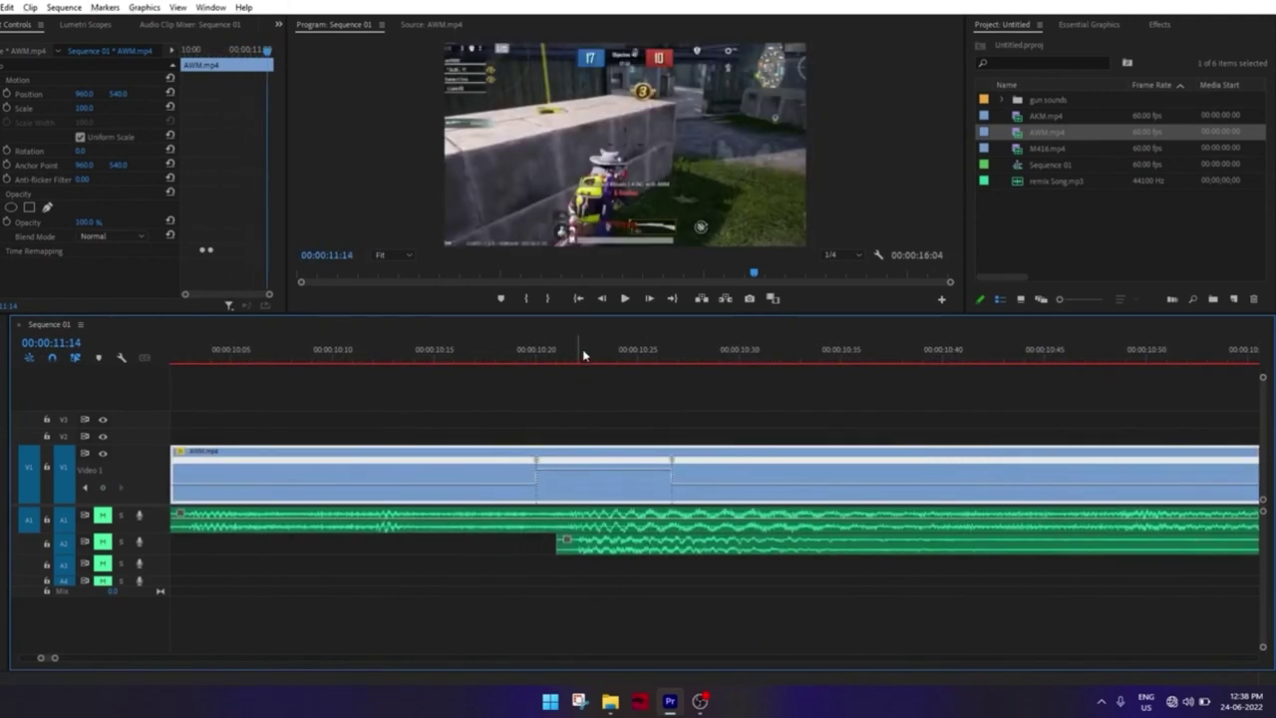
{"action": "mouse_move", "coordinate": [582, 351]}
{"action": "left_mouse_down"}
{"action": "mouse_move", "coordinate": [597, 354]}
{"action": "mouse_move", "coordinate": [547, 364]}
{"action": "left_mouse_up"}
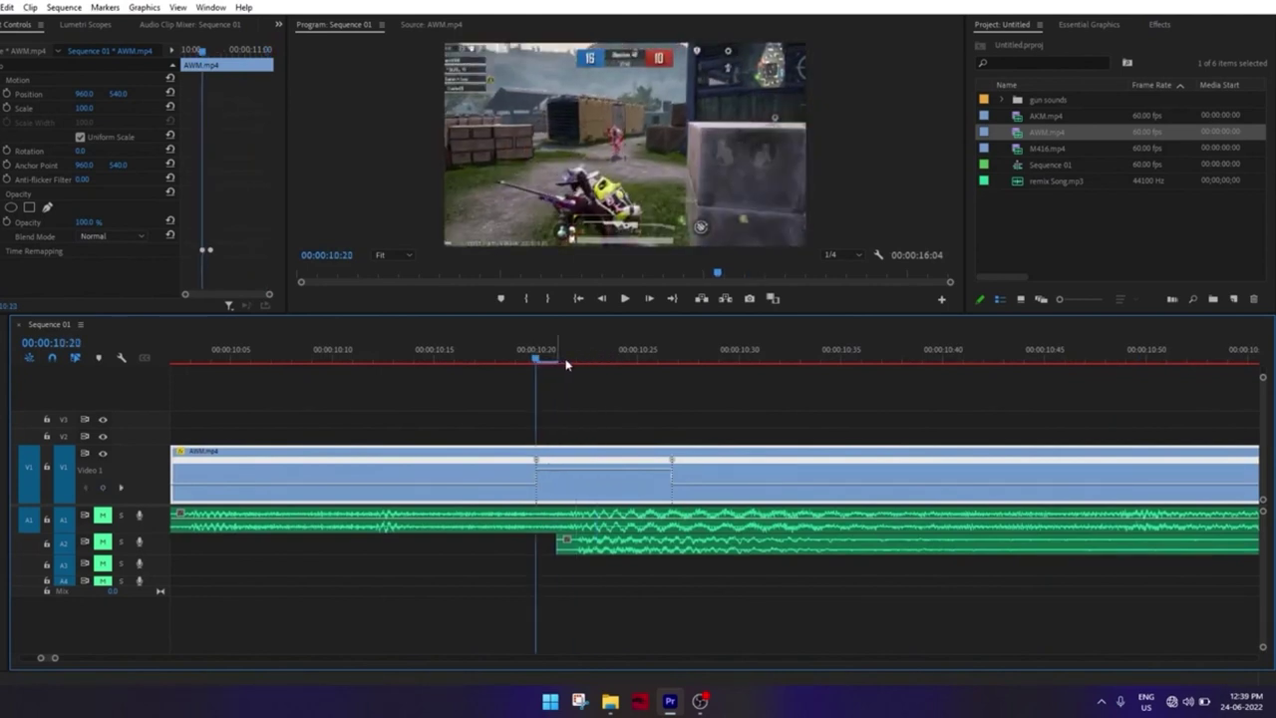
{"action": "left_click_drag", "start_coordinate": [555, 357], "coordinate": [659, 359]}
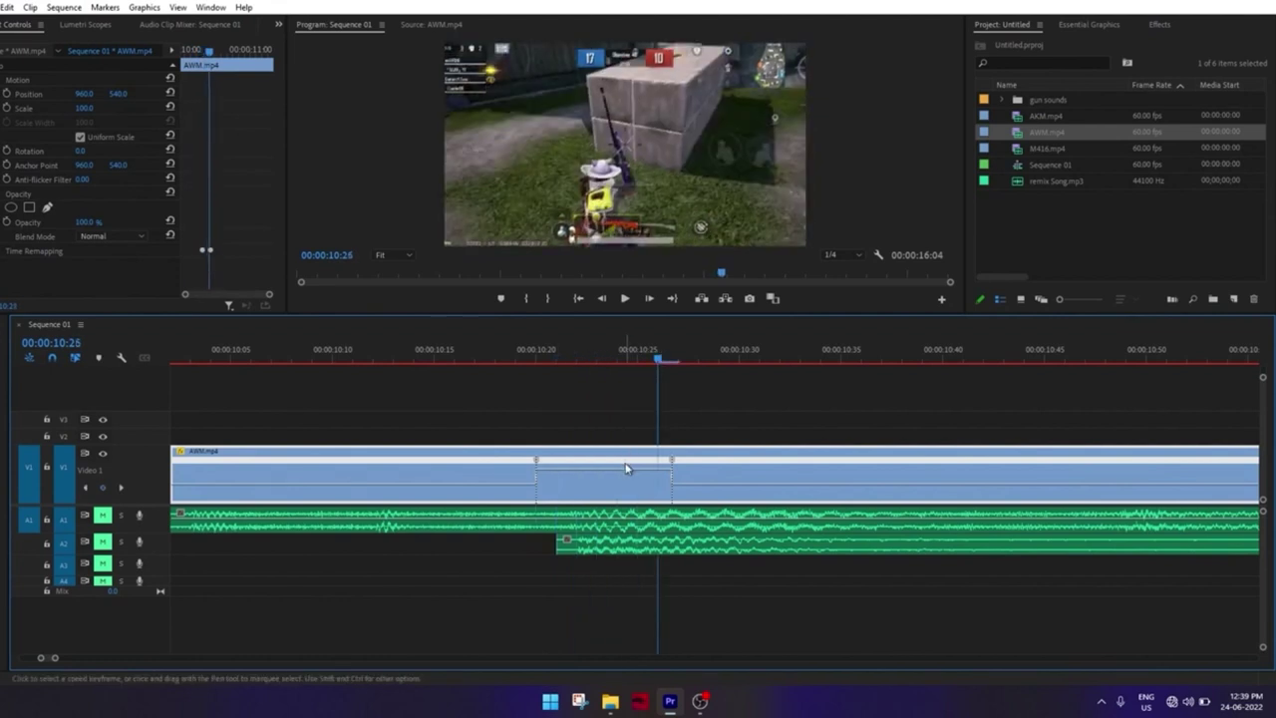
{"action": "left_click_drag", "start_coordinate": [630, 473], "coordinate": [628, 439]}
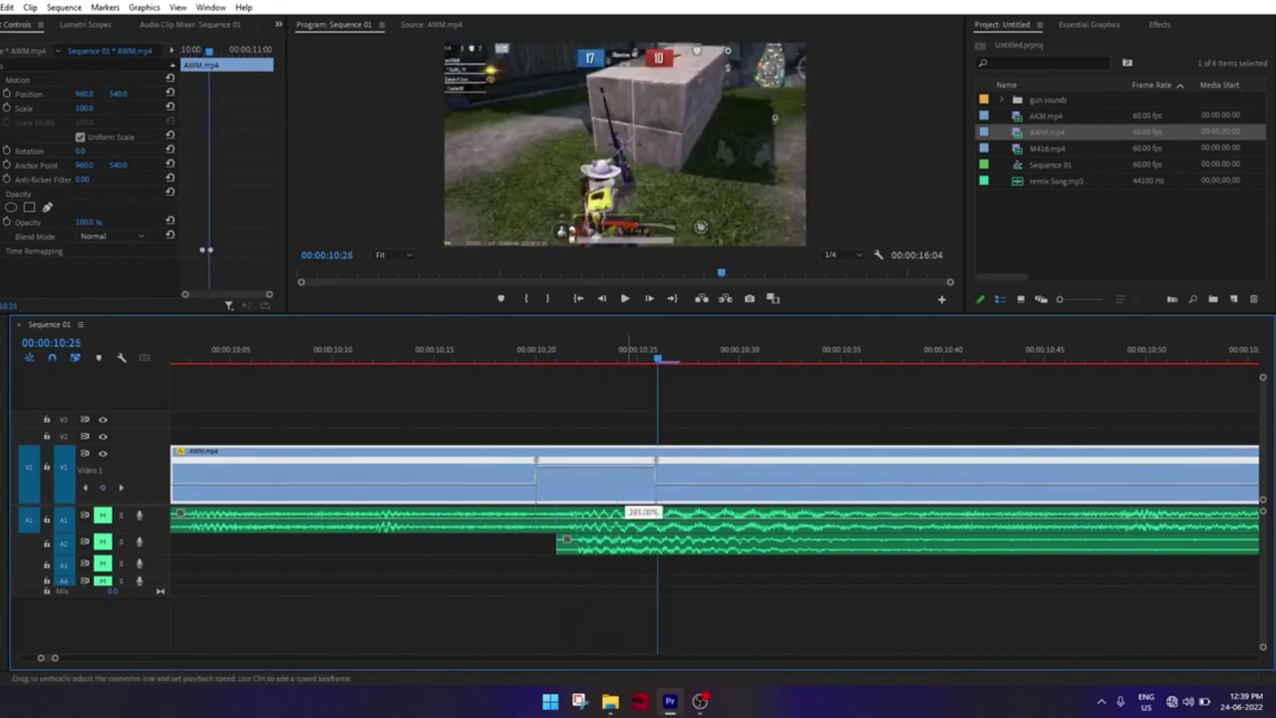
{"action": "left_click", "coordinate": [599, 357]}
Slow the AWM clip's section near 10:10 to 77% speed
{"action": "key", "text": "minus"}
{"action": "scroll", "coordinate": [727, 514], "scroll_direction": "up", "scroll_amount": 3}
{"action": "scroll", "coordinate": [442, 461], "scroll_direction": "up", "scroll_amount": 2}
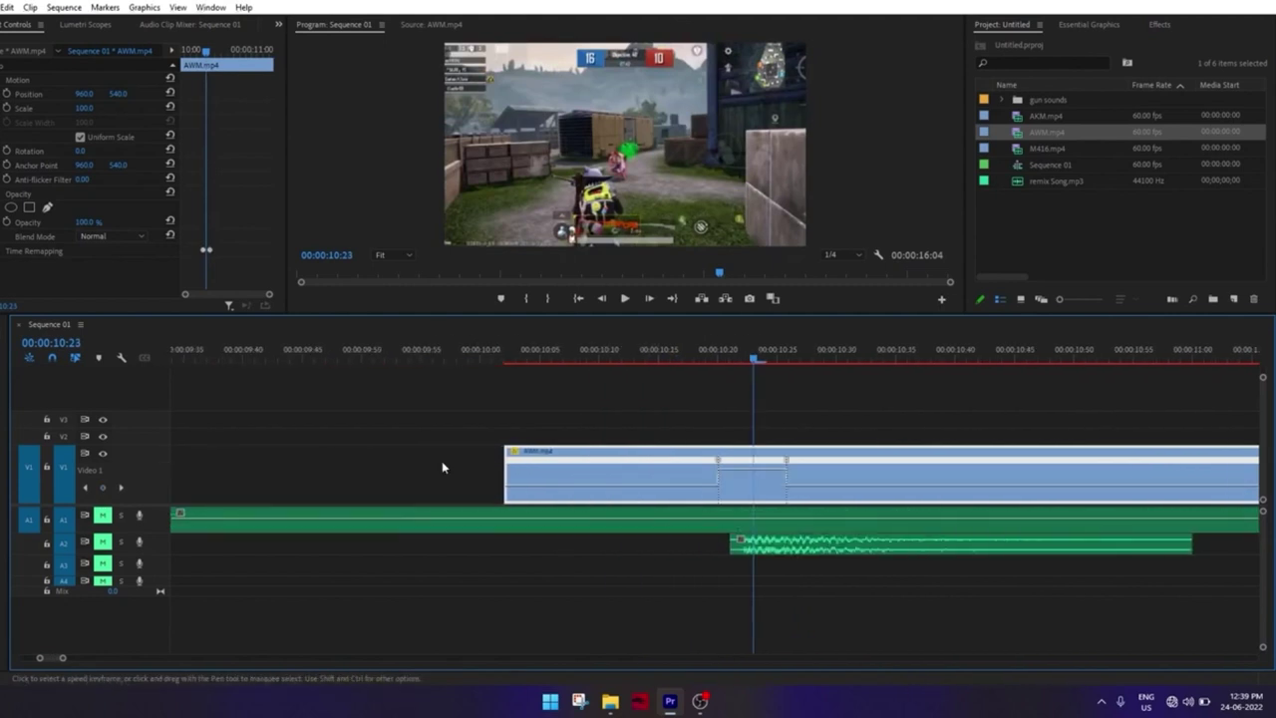
{"action": "left_click_drag", "start_coordinate": [545, 356], "coordinate": [620, 361]}
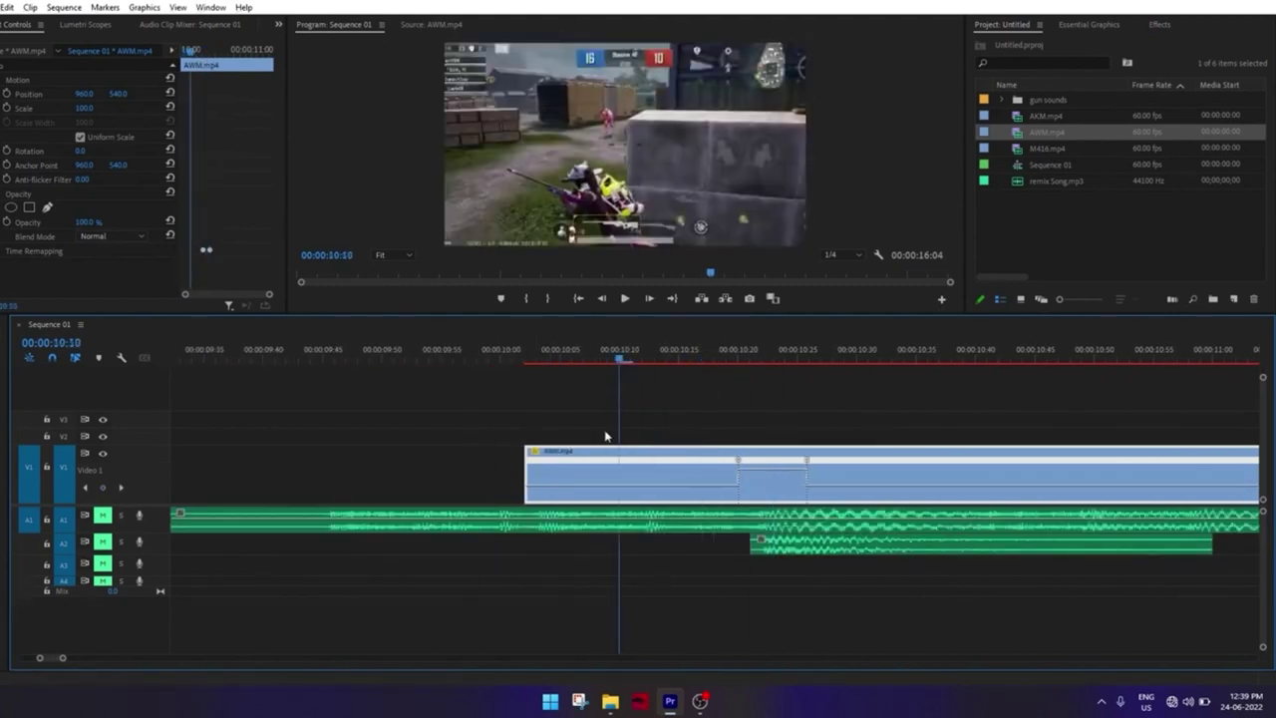
{"action": "left_click_drag", "start_coordinate": [592, 491], "coordinate": [596, 498]}
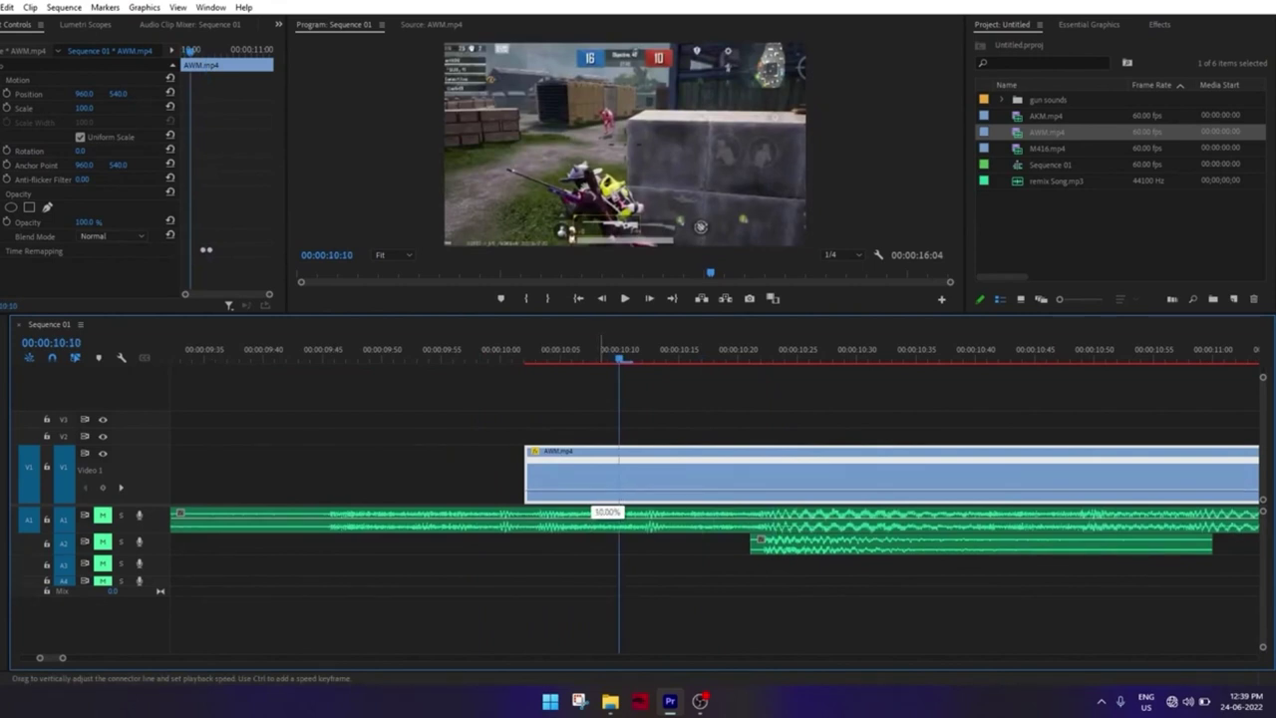
Trim the start of the AWM clip and close the gap so it butts against the AKM clip
{"action": "key", "text": "minus"}
{"action": "key", "text": "minus"}
{"action": "key", "text": "minus"}
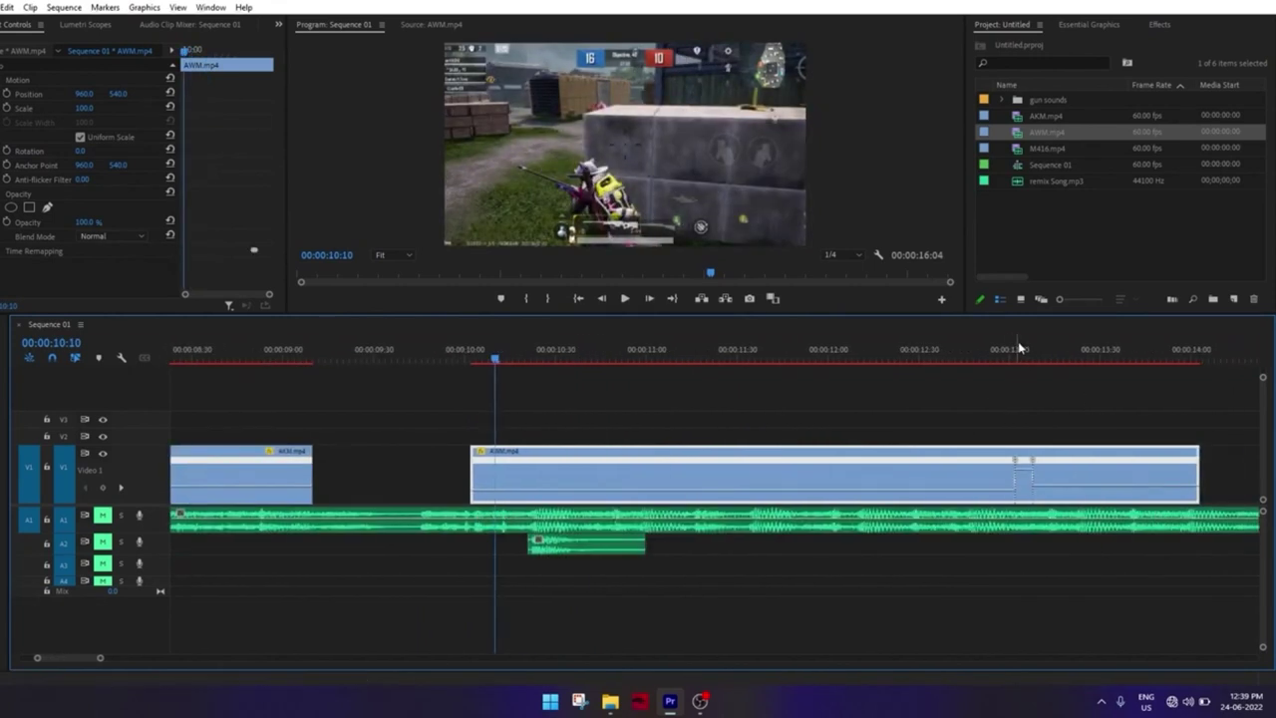
{"action": "left_click", "coordinate": [1023, 349]}
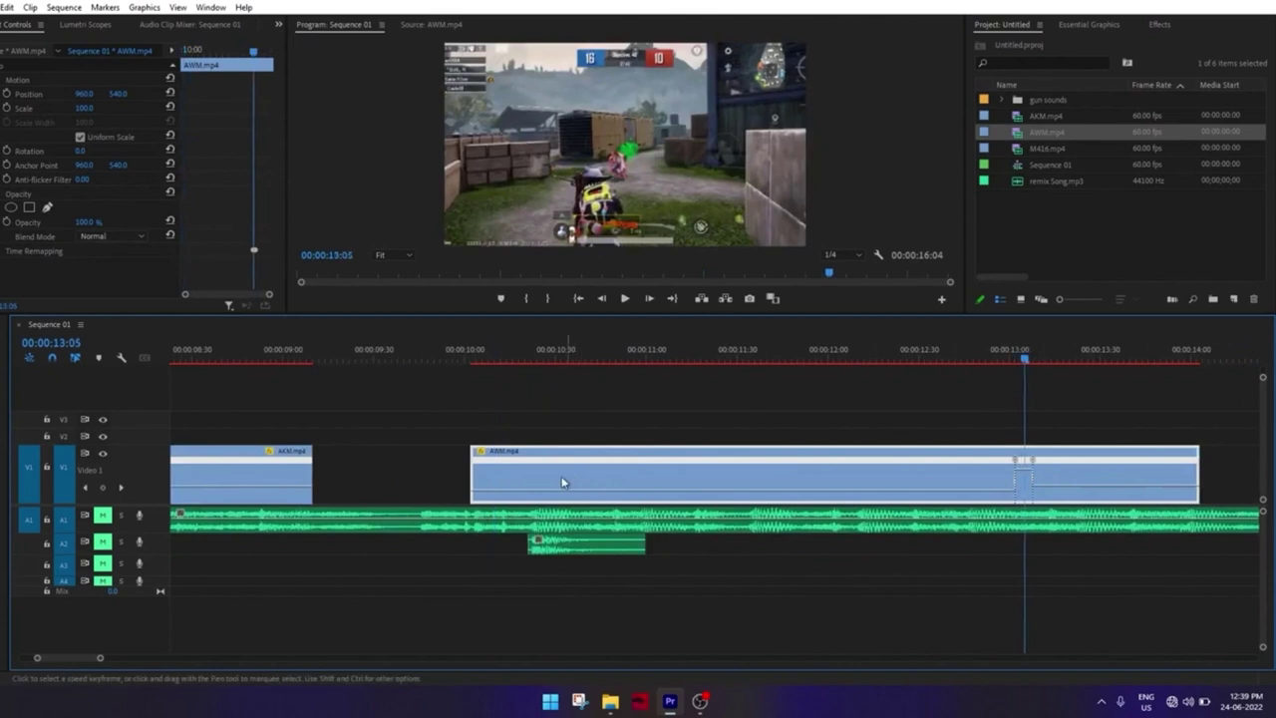
{"action": "mouse_move", "coordinate": [473, 468]}
{"action": "left_mouse_down"}
{"action": "mouse_move", "coordinate": [979, 457]}
{"action": "mouse_move", "coordinate": [491, 456]}
{"action": "mouse_move", "coordinate": [511, 457]}
{"action": "left_mouse_up"}
{"action": "scroll", "coordinate": [599, 514], "scroll_direction": "up", "scroll_amount": 5}
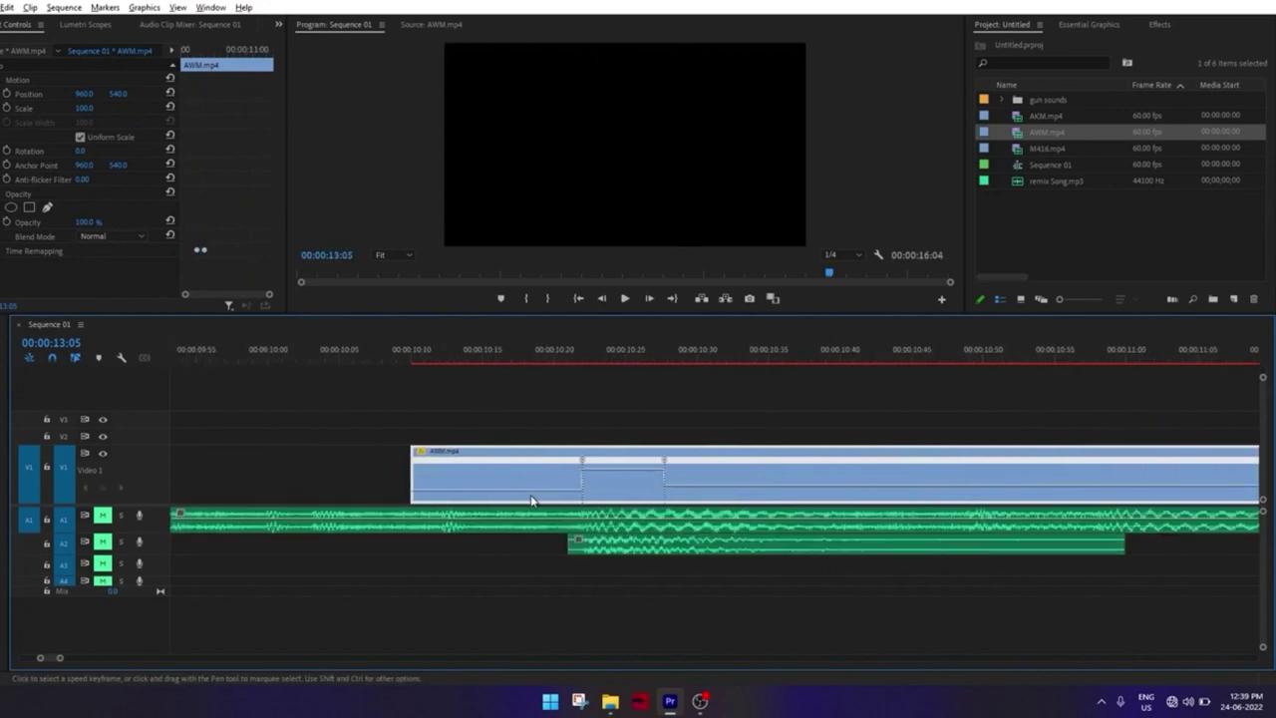
{"action": "left_click", "coordinate": [601, 349]}
{"action": "left_click_drag", "start_coordinate": [669, 465], "coordinate": [636, 467]}
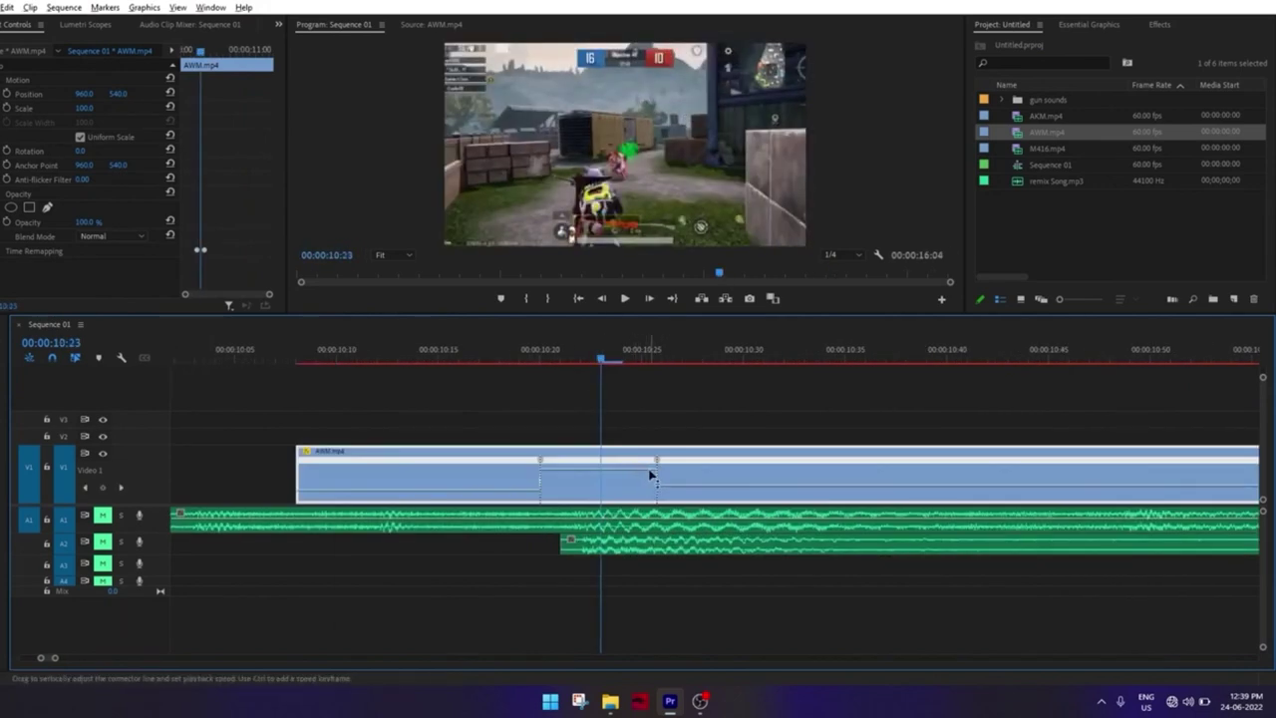
{"action": "scroll", "coordinate": [648, 471], "scroll_direction": "down", "scroll_amount": 1}
{"action": "scroll", "coordinate": [609, 474], "scroll_direction": "down", "scroll_amount": 1}
{"action": "scroll", "coordinate": [574, 476], "scroll_direction": "down", "scroll_amount": 1}
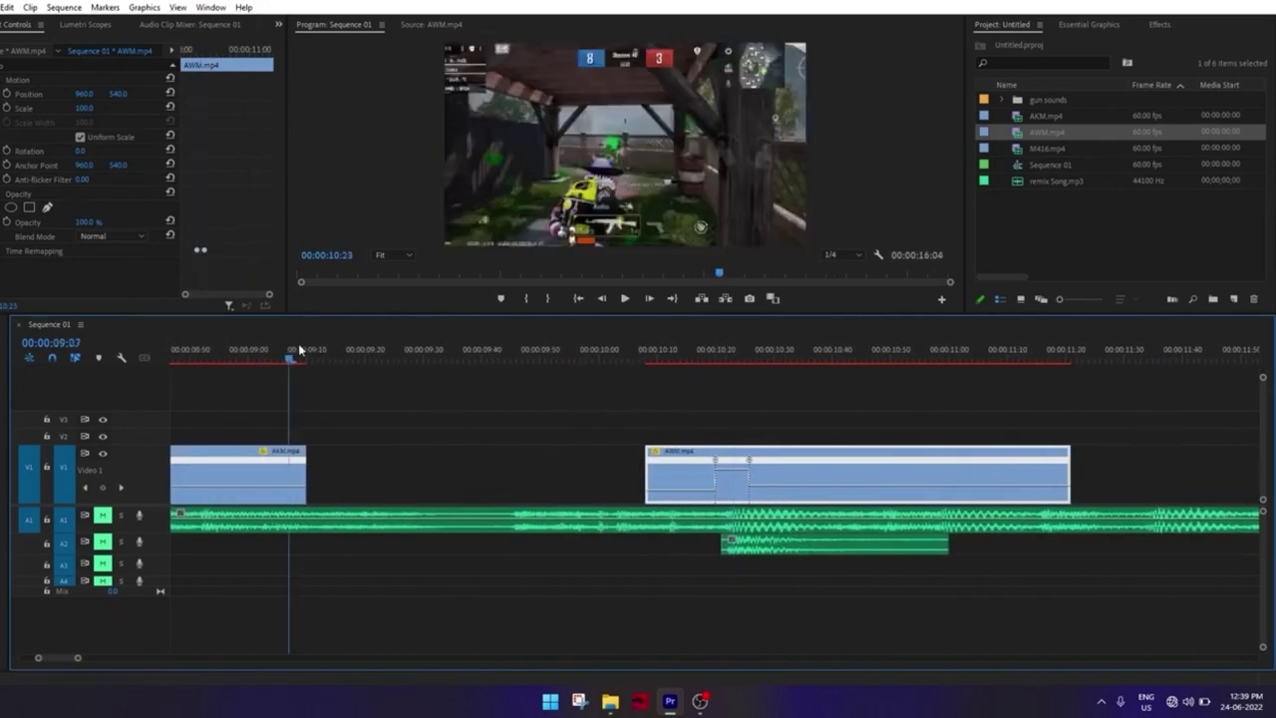
{"action": "left_click_drag", "start_coordinate": [289, 349], "coordinate": [622, 349]}
{"action": "left_click_drag", "start_coordinate": [646, 474], "coordinate": [257, 457]}
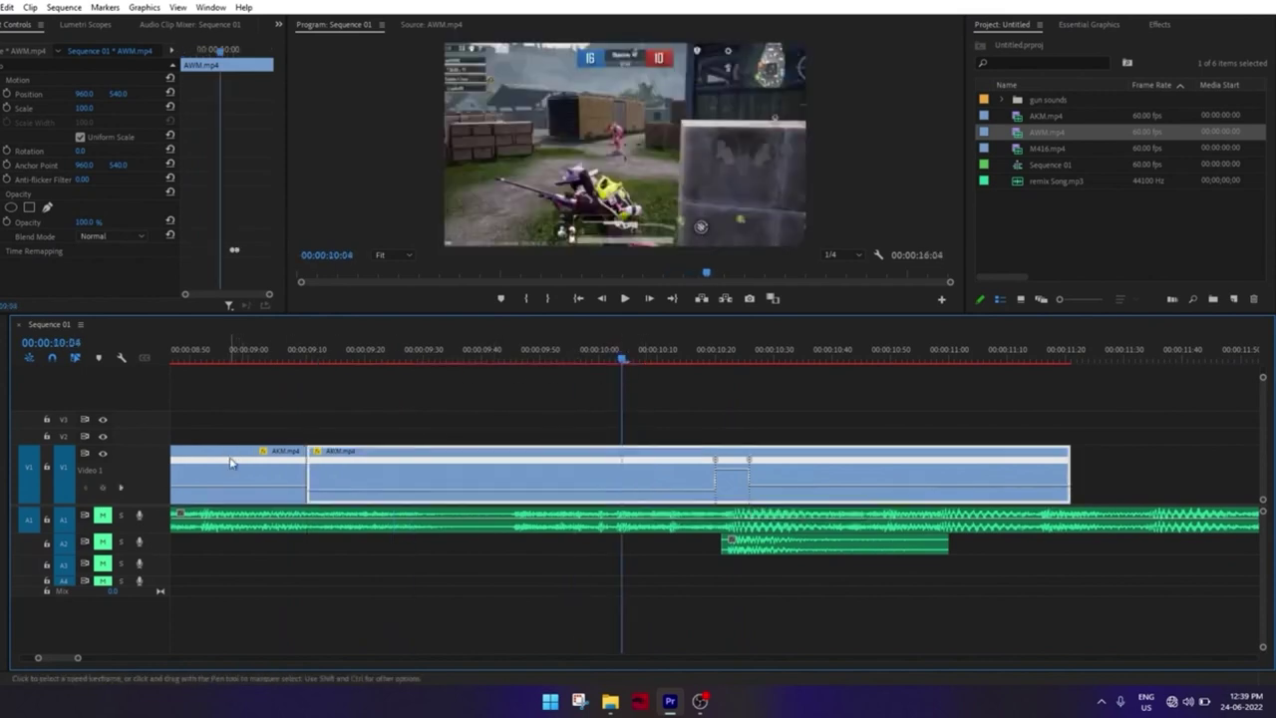
Slow the AWM clip's final section to 28% speed
{"action": "scroll", "coordinate": [284, 465], "scroll_direction": "down", "scroll_amount": 1}
{"action": "scroll", "coordinate": [586, 484], "scroll_direction": "down", "scroll_amount": 1}
{"action": "scroll", "coordinate": [573, 473], "scroll_direction": "down", "scroll_amount": 1}
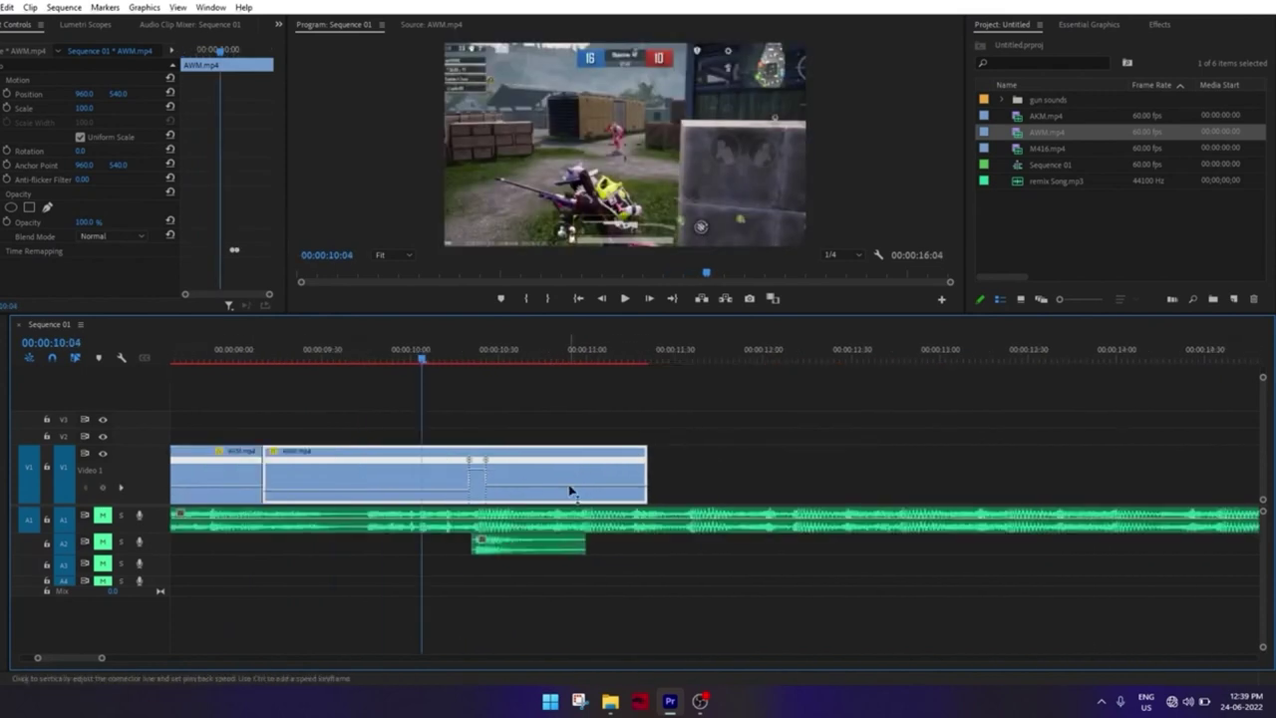
{"action": "scroll", "coordinate": [573, 479], "scroll_direction": "up", "scroll_amount": 1}
{"action": "mouse_move", "coordinate": [522, 354]}
{"action": "left_mouse_down"}
{"action": "mouse_move", "coordinate": [742, 373]}
{"action": "mouse_move", "coordinate": [708, 359]}
{"action": "left_mouse_up"}
{"action": "left_click_drag", "start_coordinate": [677, 489], "coordinate": [680, 501]}
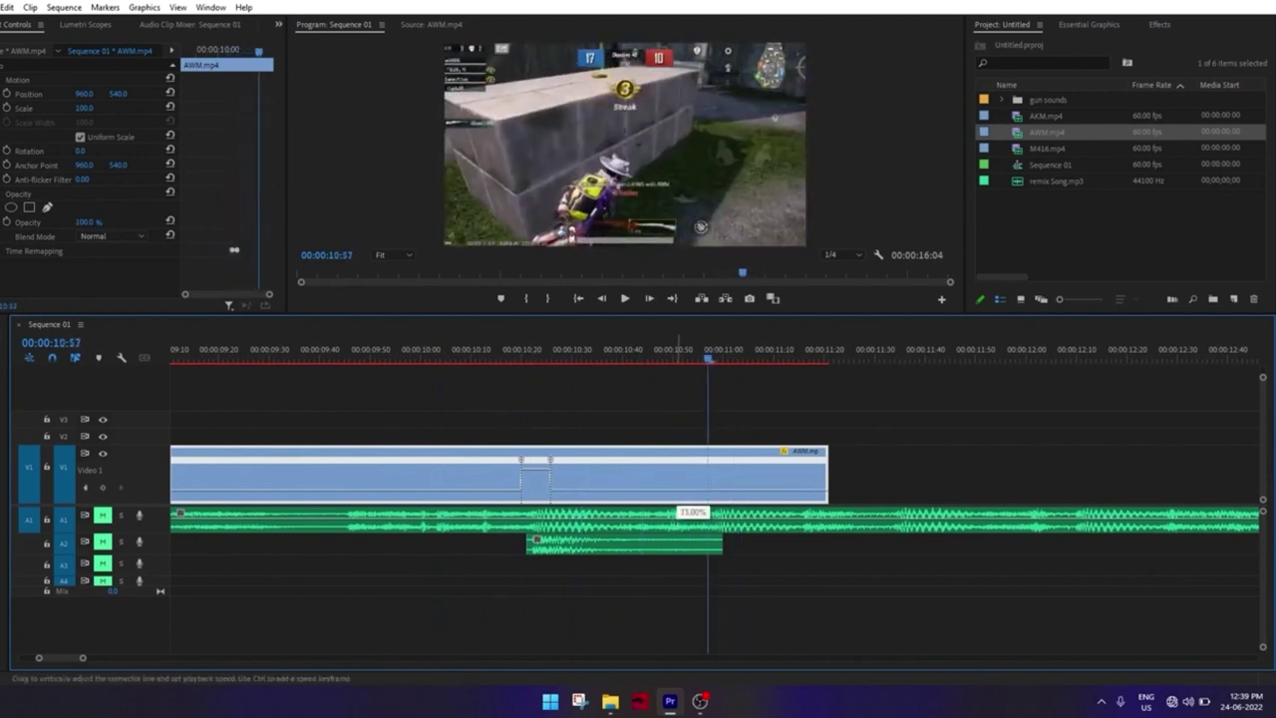
{"action": "left_click_drag", "start_coordinate": [688, 507], "coordinate": [698, 498]}
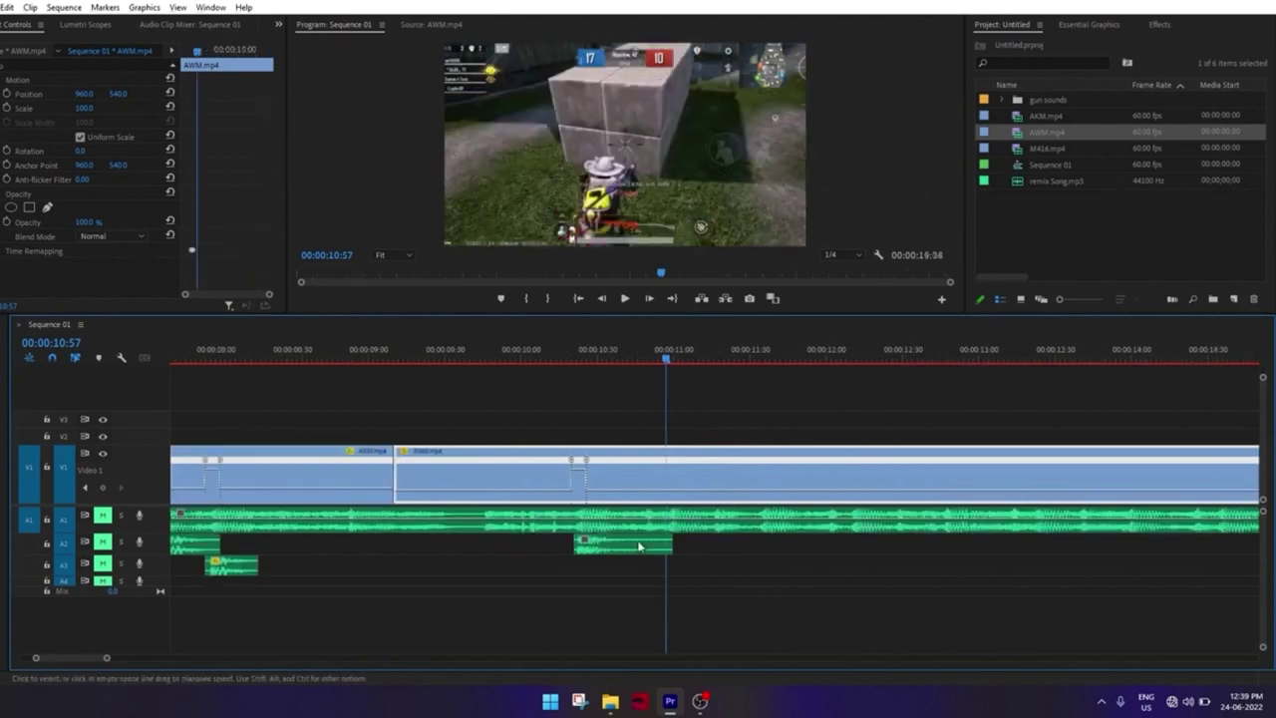
{"action": "scroll", "coordinate": [735, 447], "scroll_direction": "down", "scroll_amount": 3}
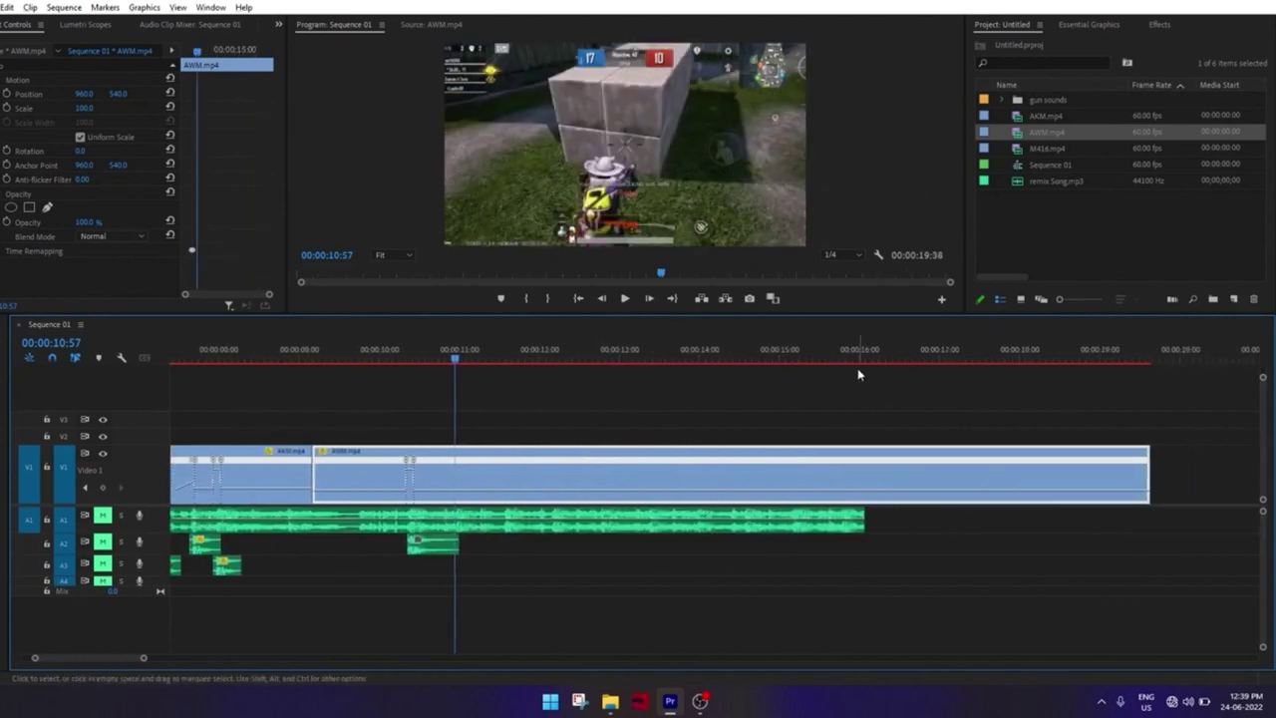
{"action": "left_click_drag", "start_coordinate": [520, 353], "coordinate": [866, 361]}
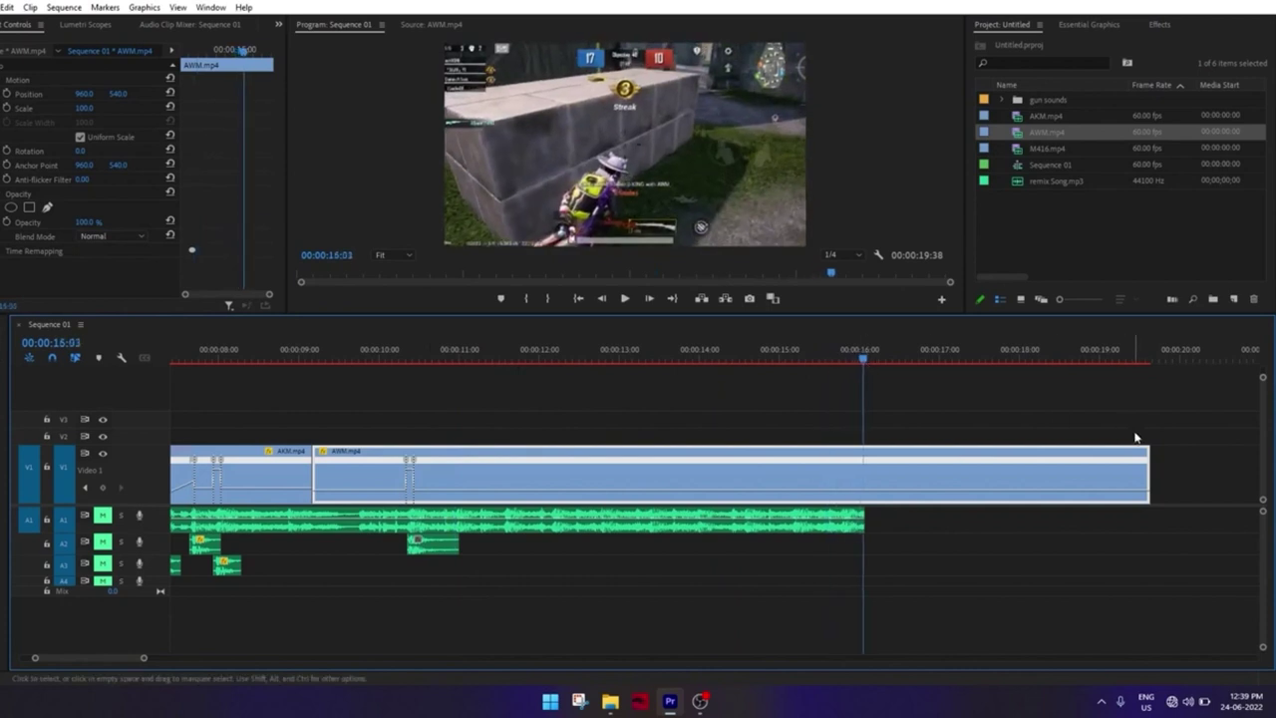
Trim the AWM clip's end back to 00:00:16:03 and save the project
{"action": "scroll", "coordinate": [1162, 466], "scroll_direction": "up", "scroll_amount": 3}
{"action": "left_click_drag", "start_coordinate": [1140, 469], "coordinate": [518, 461]}
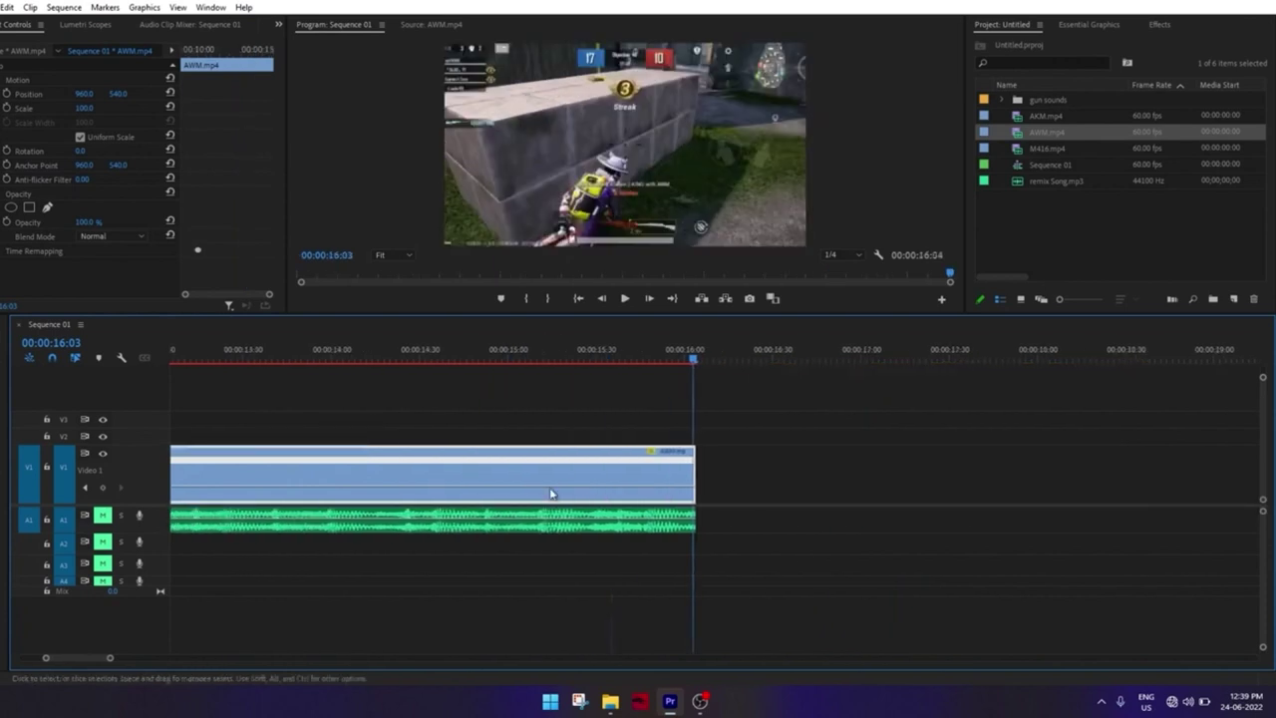
{"action": "scroll", "coordinate": [671, 470], "scroll_direction": "up", "scroll_amount": 5}
{"action": "scroll", "coordinate": [671, 470], "scroll_direction": "down", "scroll_amount": 5}
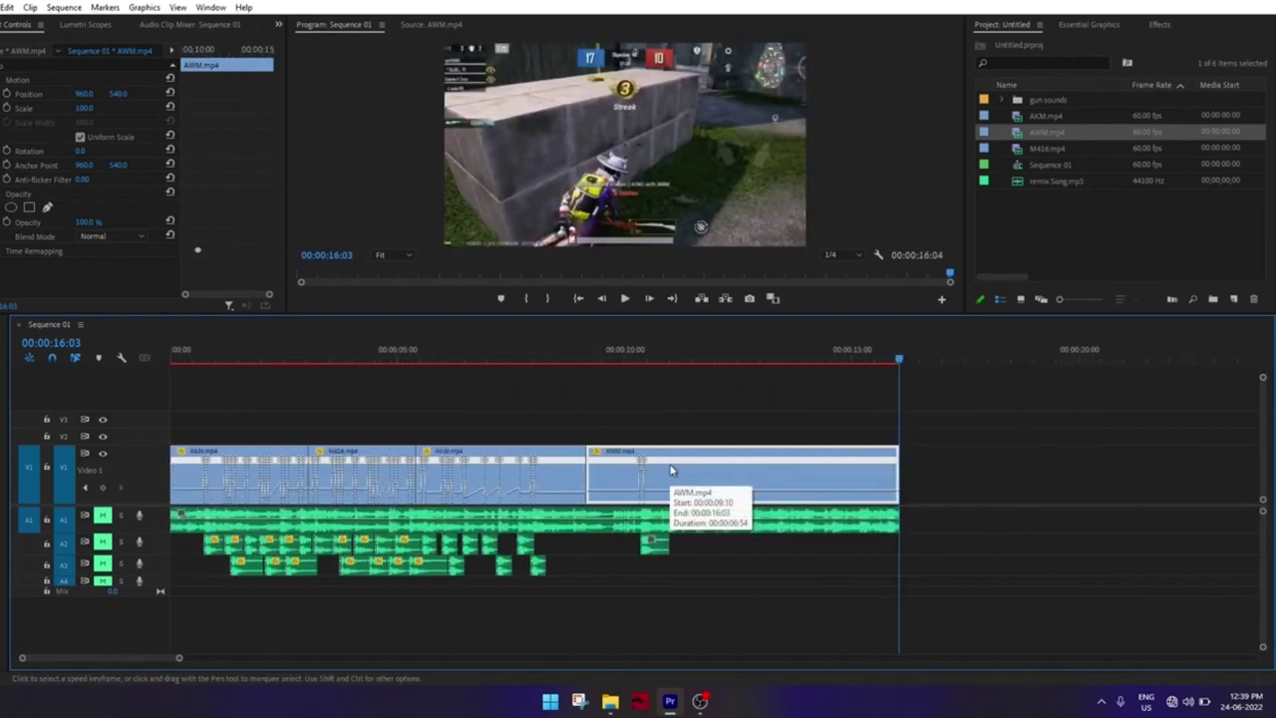
{"action": "left_click", "coordinate": [955, 492]}
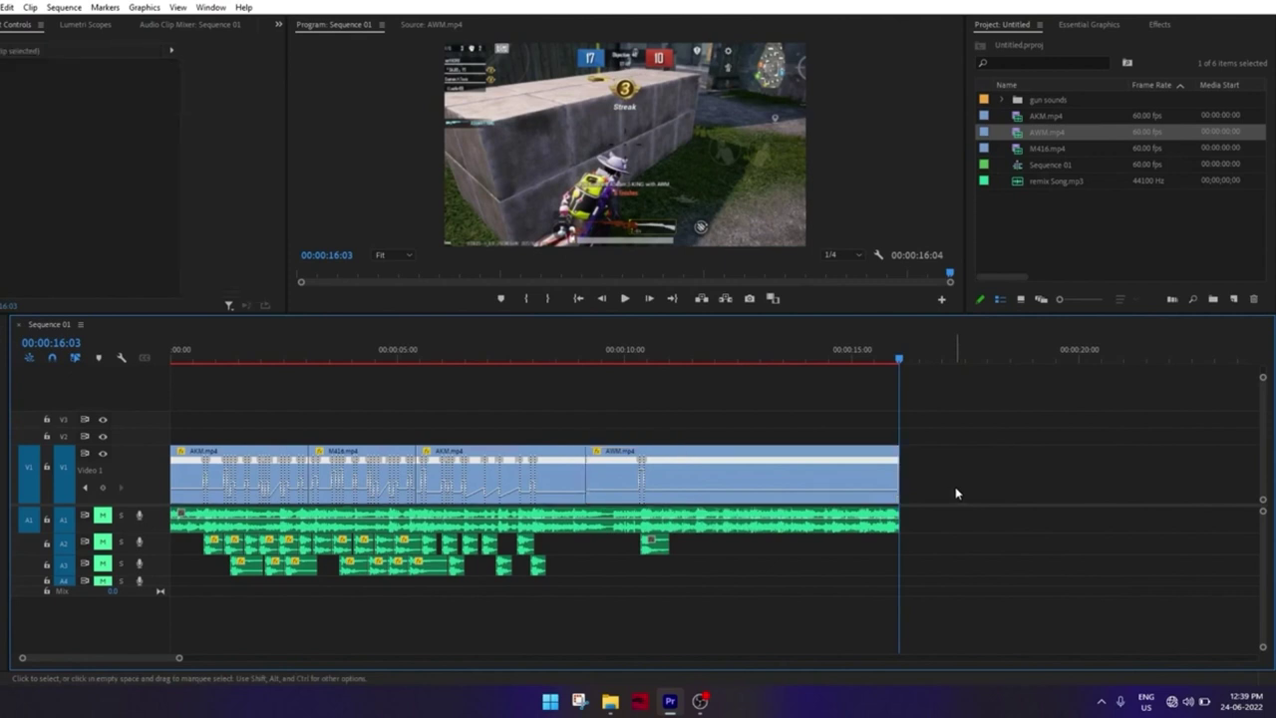
{"action": "key", "text": "ctrl+s"}
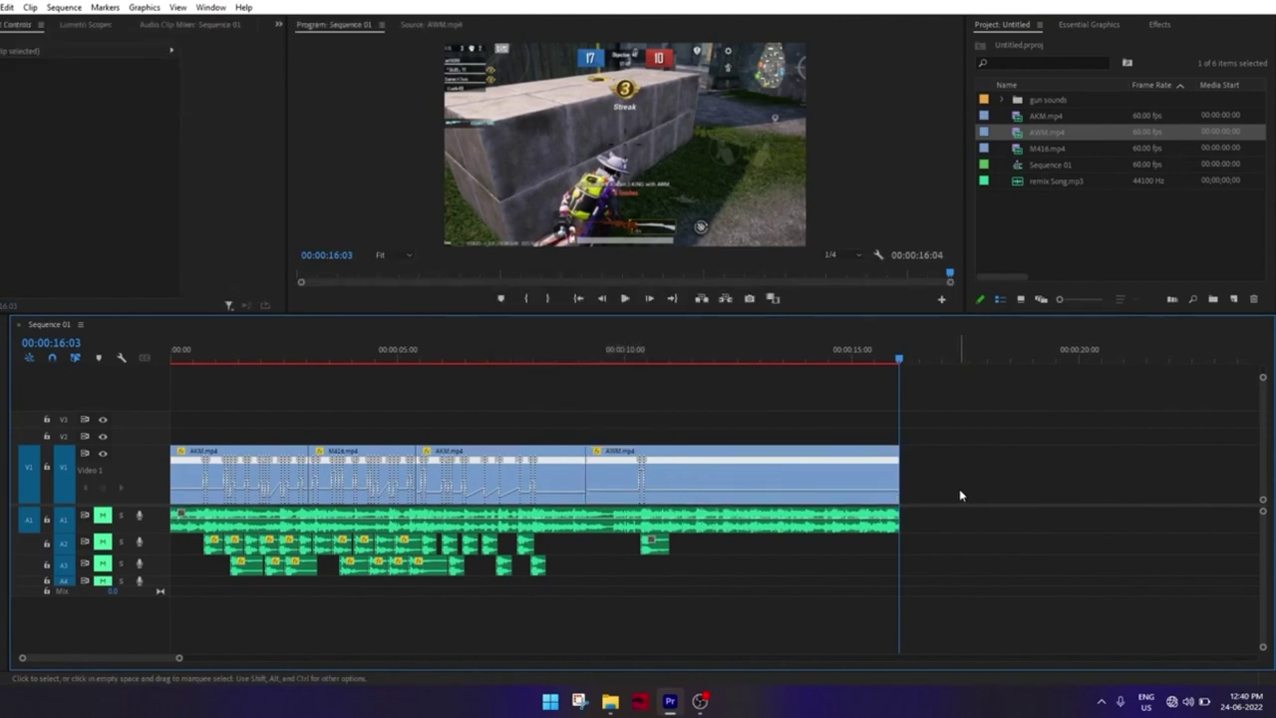
{"action": "scroll", "coordinate": [575, 513], "scroll_direction": "up", "scroll_amount": 3}
{"action": "scroll", "coordinate": [727, 509], "scroll_direction": "down", "scroll_amount": 3}
{"action": "scroll", "coordinate": [727, 510], "scroll_direction": "down", "scroll_amount": 1}
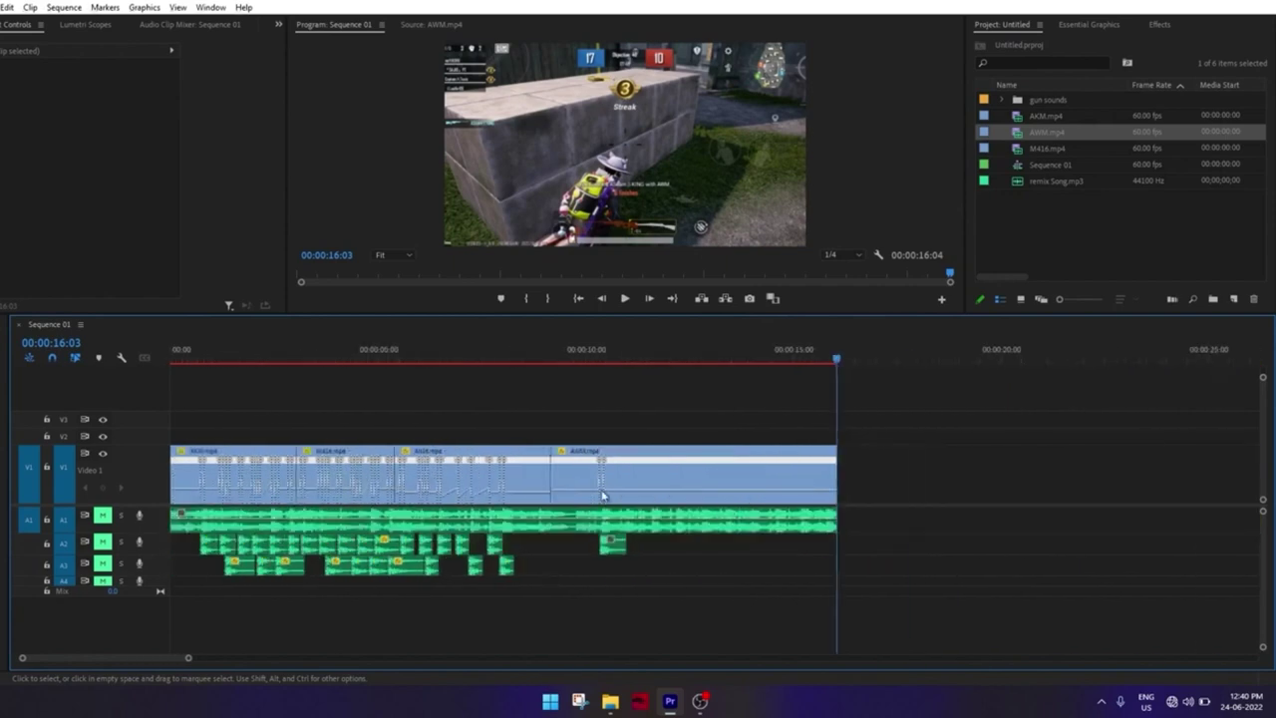
Create an Adjustment Layer from the Project panel's New Item menu, keeping 1920×1080, 60 fps, Square Pixels
{"action": "scroll", "coordinate": [407, 346], "scroll_direction": "up", "scroll_amount": 5}
{"action": "left_click", "coordinate": [408, 346]}
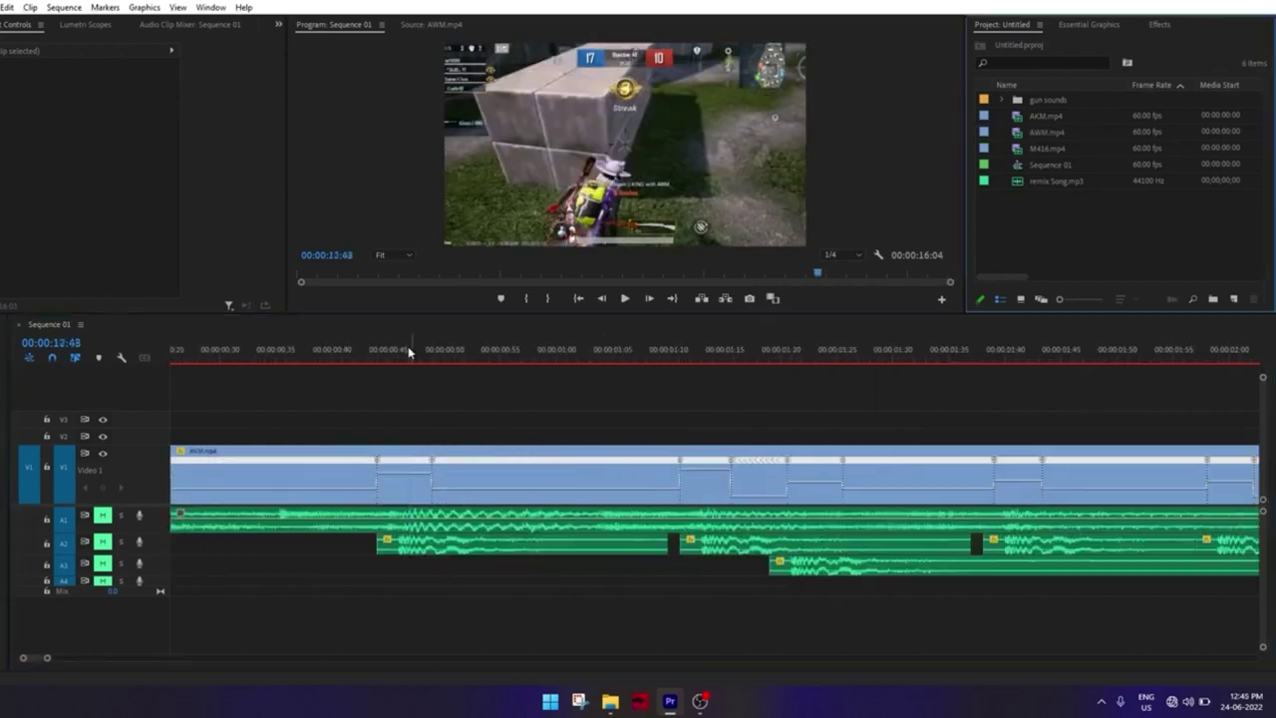
{"action": "scroll", "coordinate": [770, 315], "scroll_direction": "down", "scroll_amount": 1}
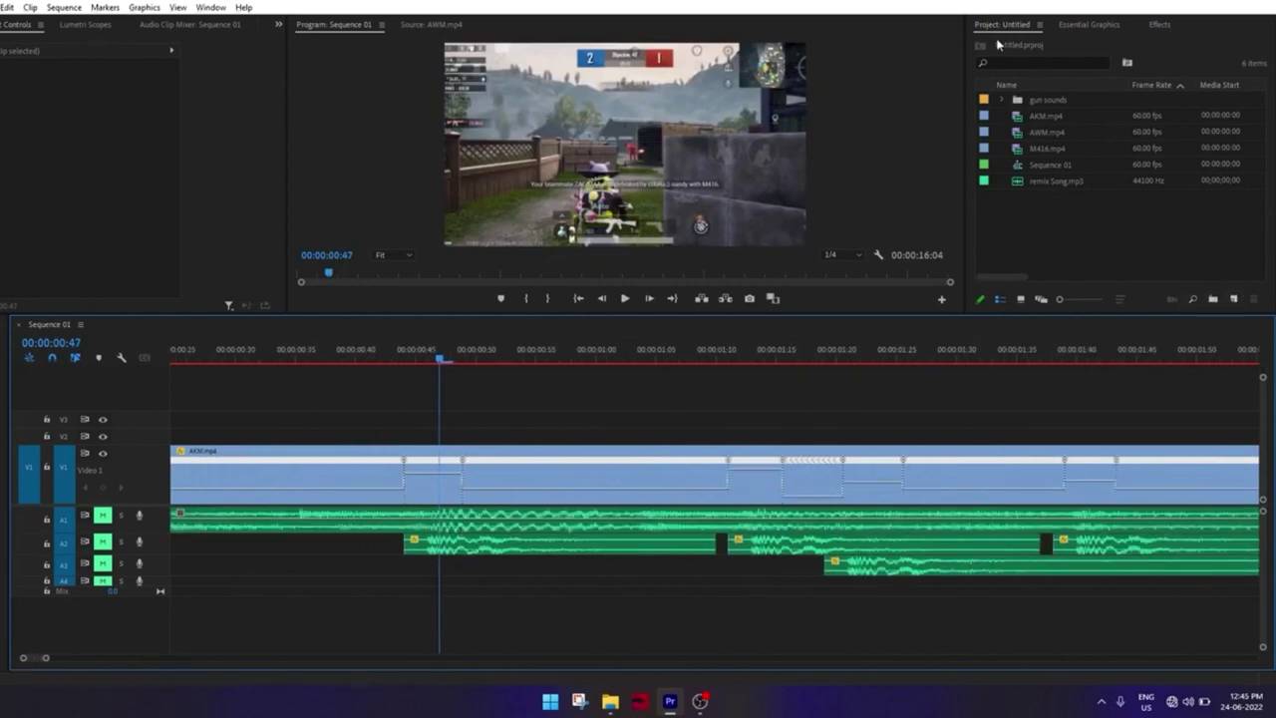
{"action": "left_click", "coordinate": [1235, 300]}
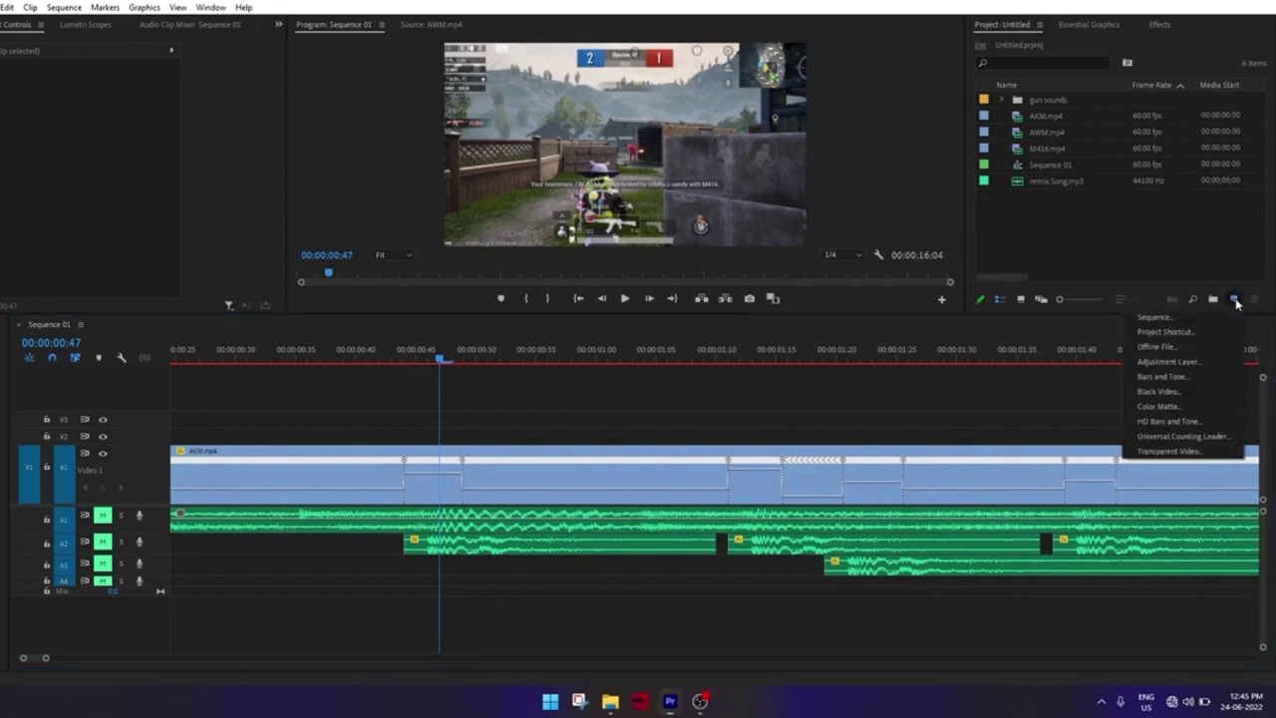
{"action": "left_click", "coordinate": [1202, 361]}
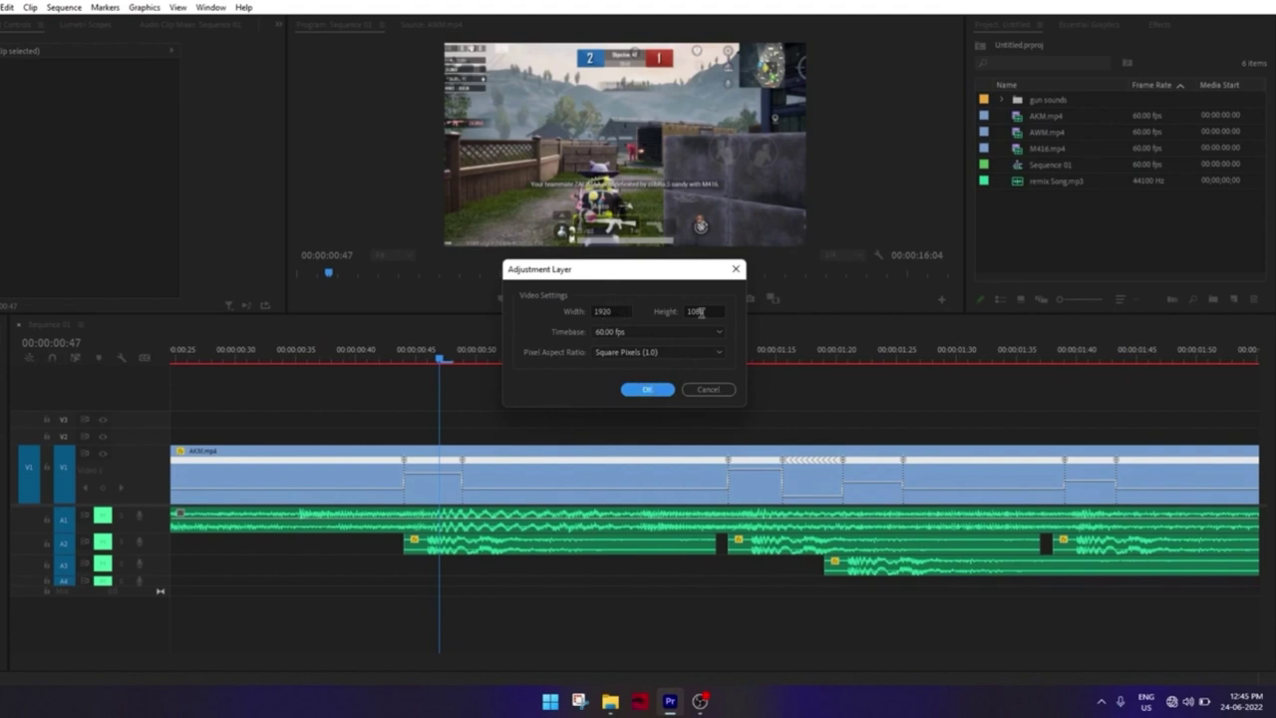
{"action": "left_click", "coordinate": [650, 390]}
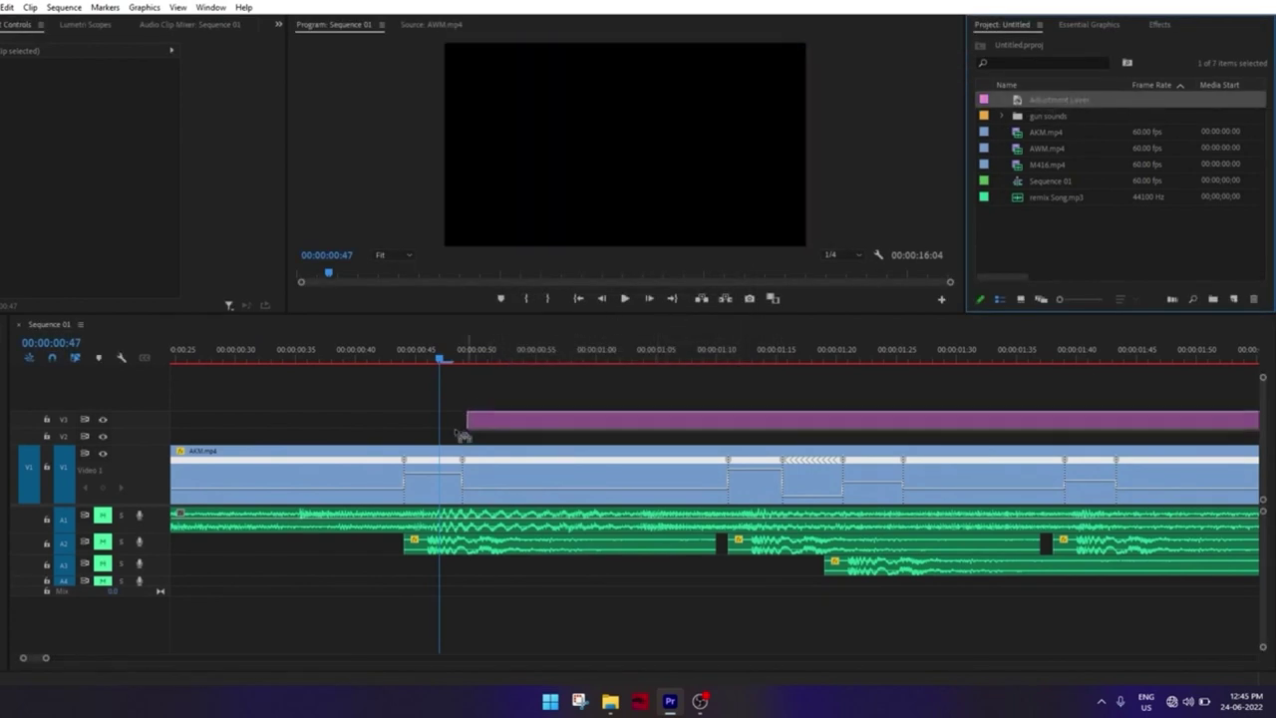
Place the adjustment layer over the AKM clip starting at frame 44 and step to frame 50
{"action": "left_click_drag", "start_coordinate": [647, 290], "coordinate": [410, 439]}
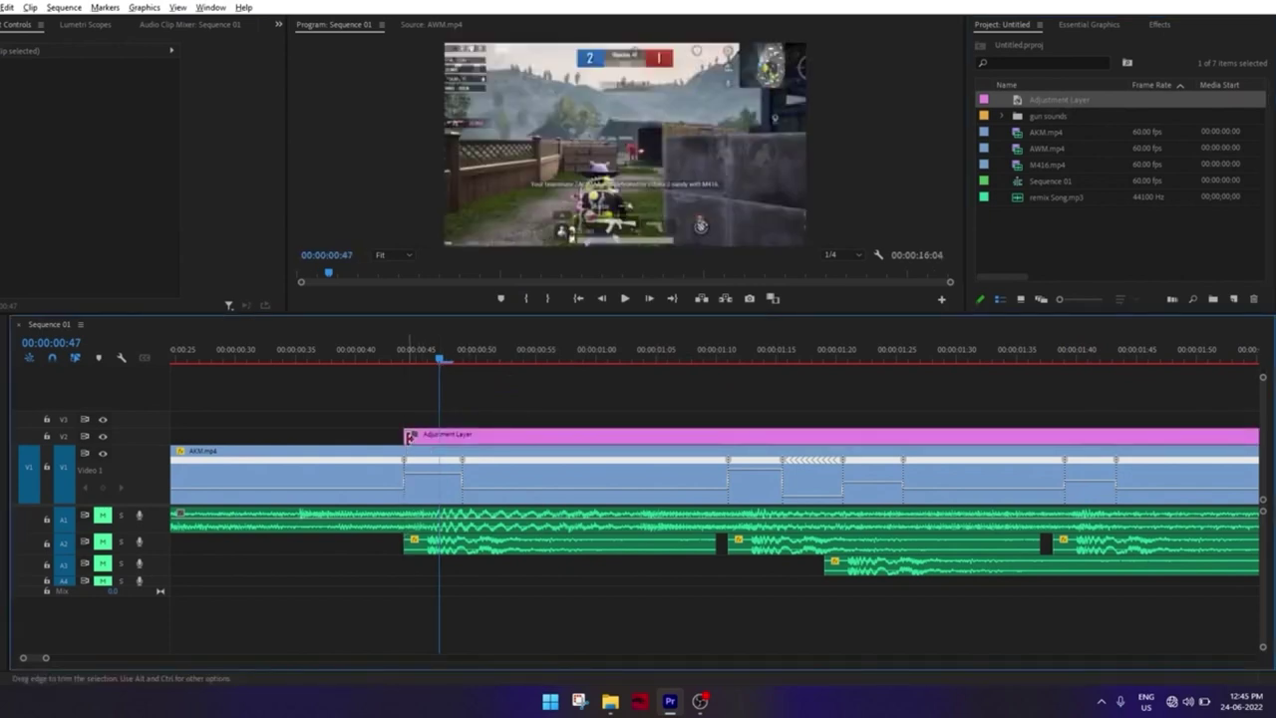
{"action": "scroll", "coordinate": [410, 436], "scroll_direction": "up", "scroll_amount": 2}
{"action": "left_click", "coordinate": [449, 439]}
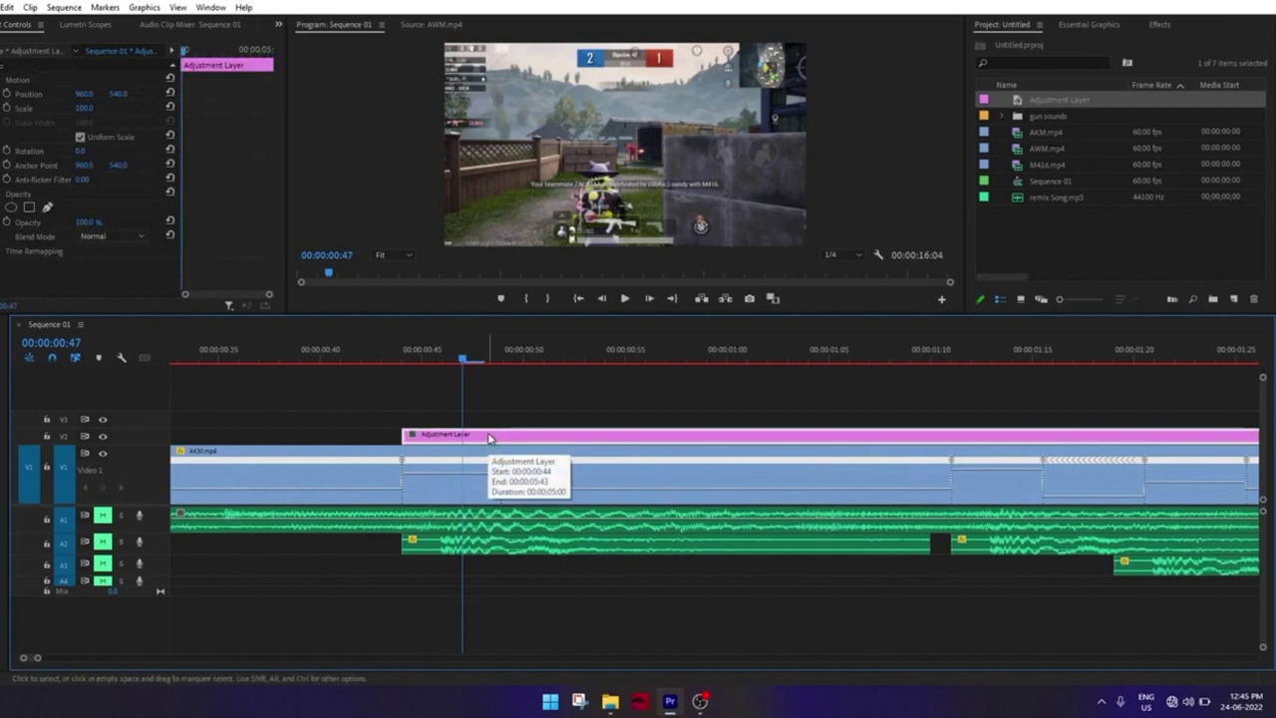
{"action": "key", "text": "Left"}
{"action": "key", "text": "Left"}
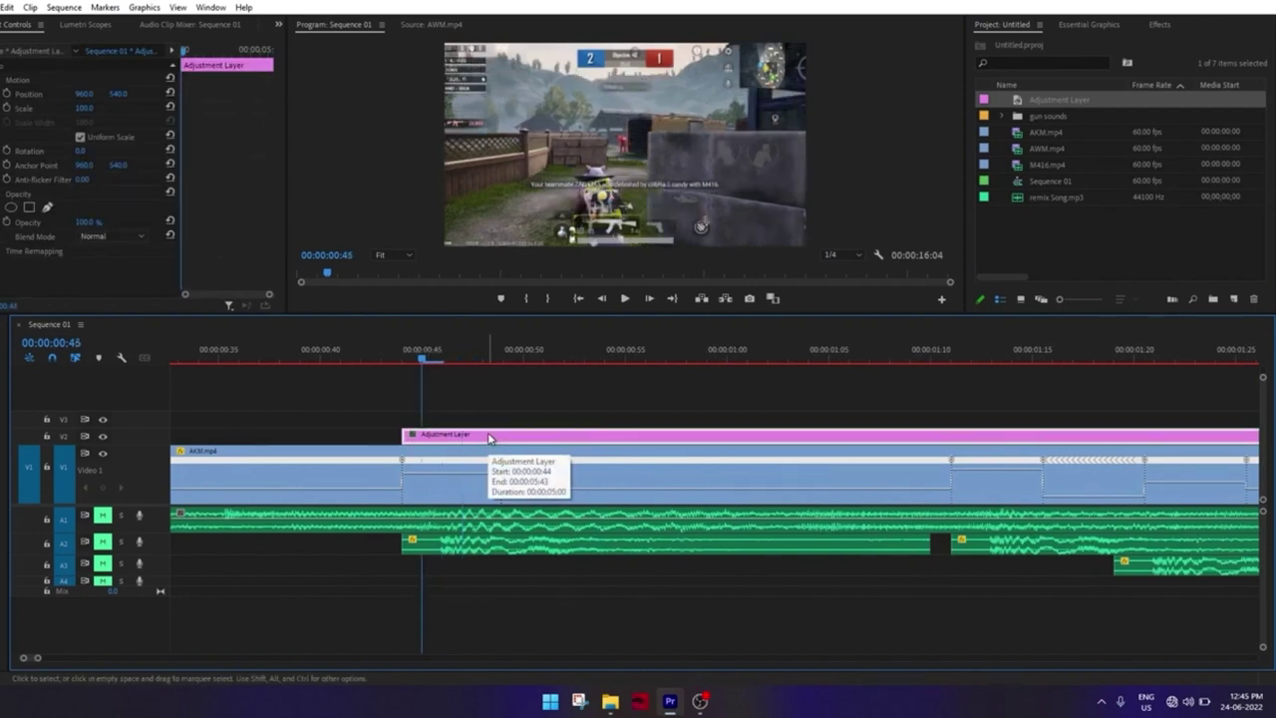
{"action": "key", "text": "Left"}
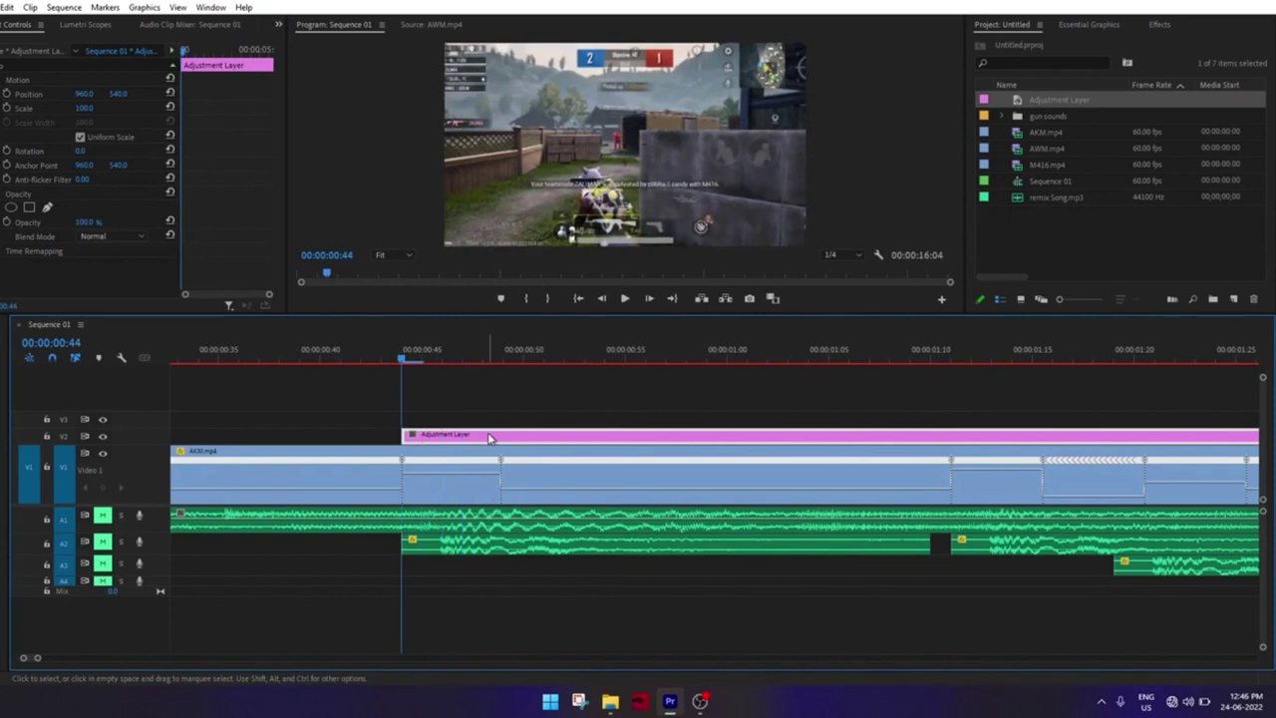
{"action": "key", "text": "Right"}
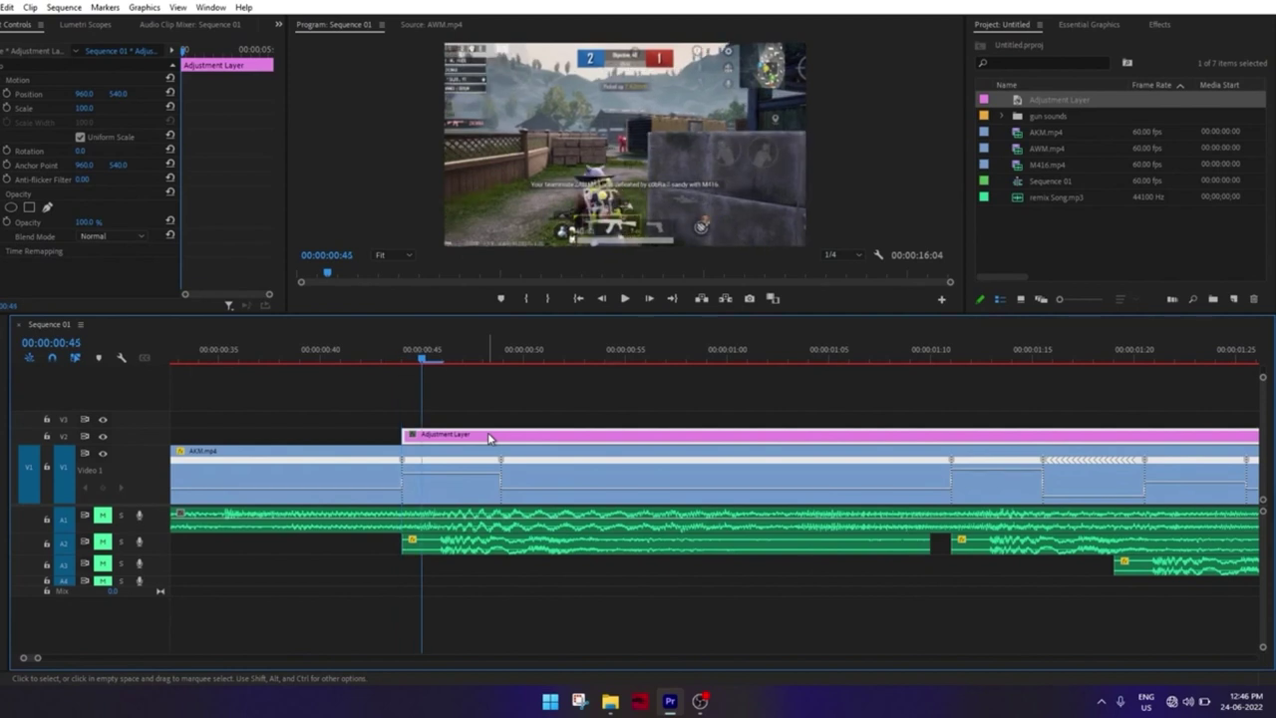
{"action": "key", "text": "Left"}
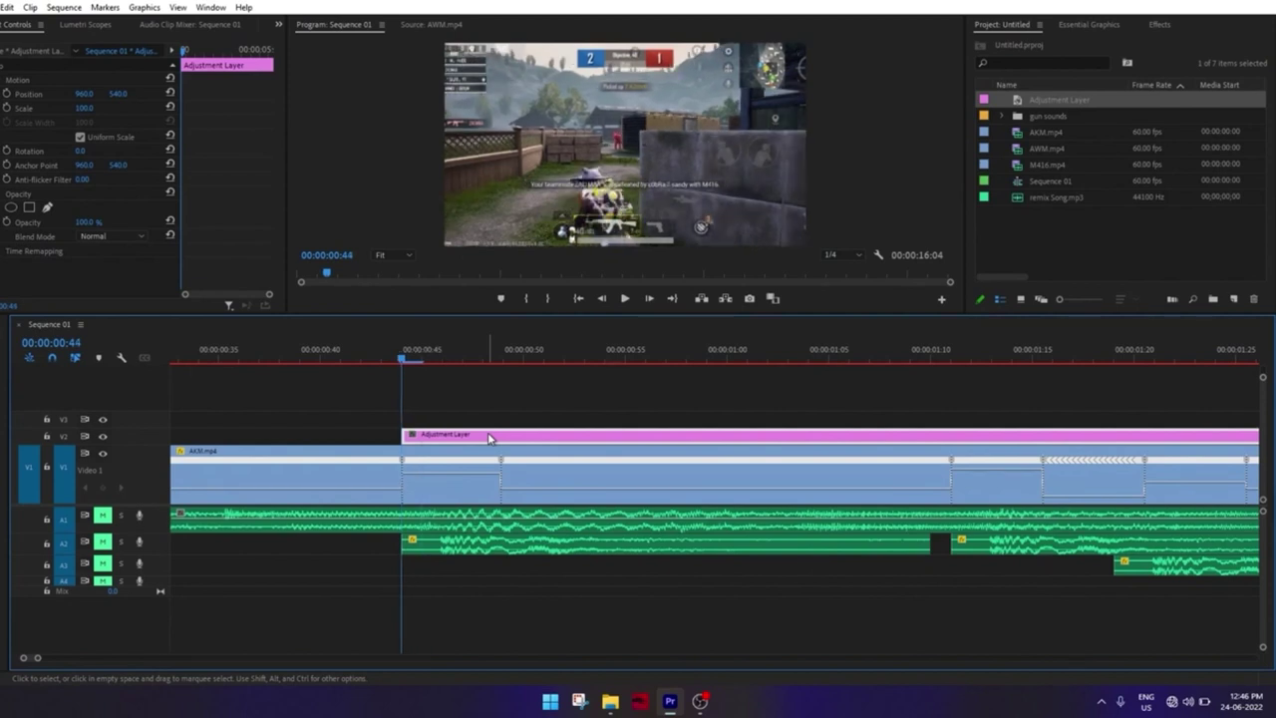
{"action": "key", "text": "Right"}
{"action": "key", "text": "Right"}
{"action": "key", "text": "Right"}
{"action": "key", "text": "Right"}
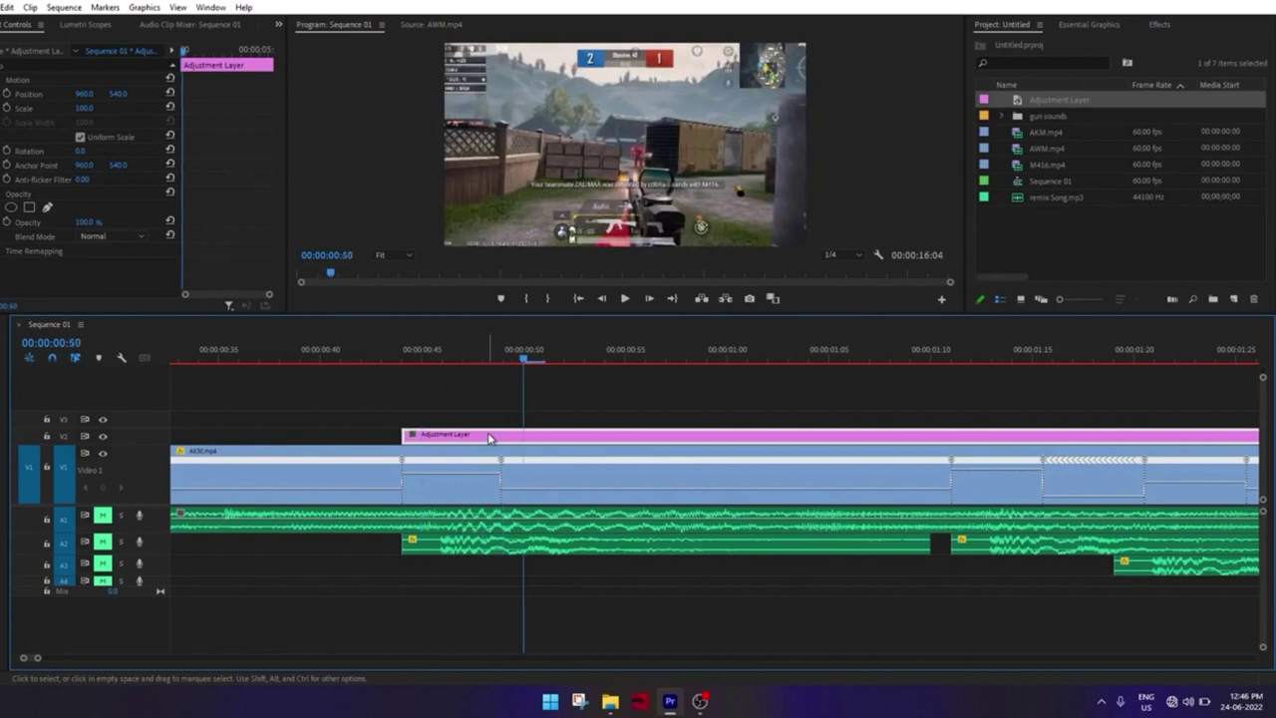
Split the adjustment layer with Ctrl+K and delete the later part, keeping frames 44–49
{"action": "key", "text": "ctrl+k"}
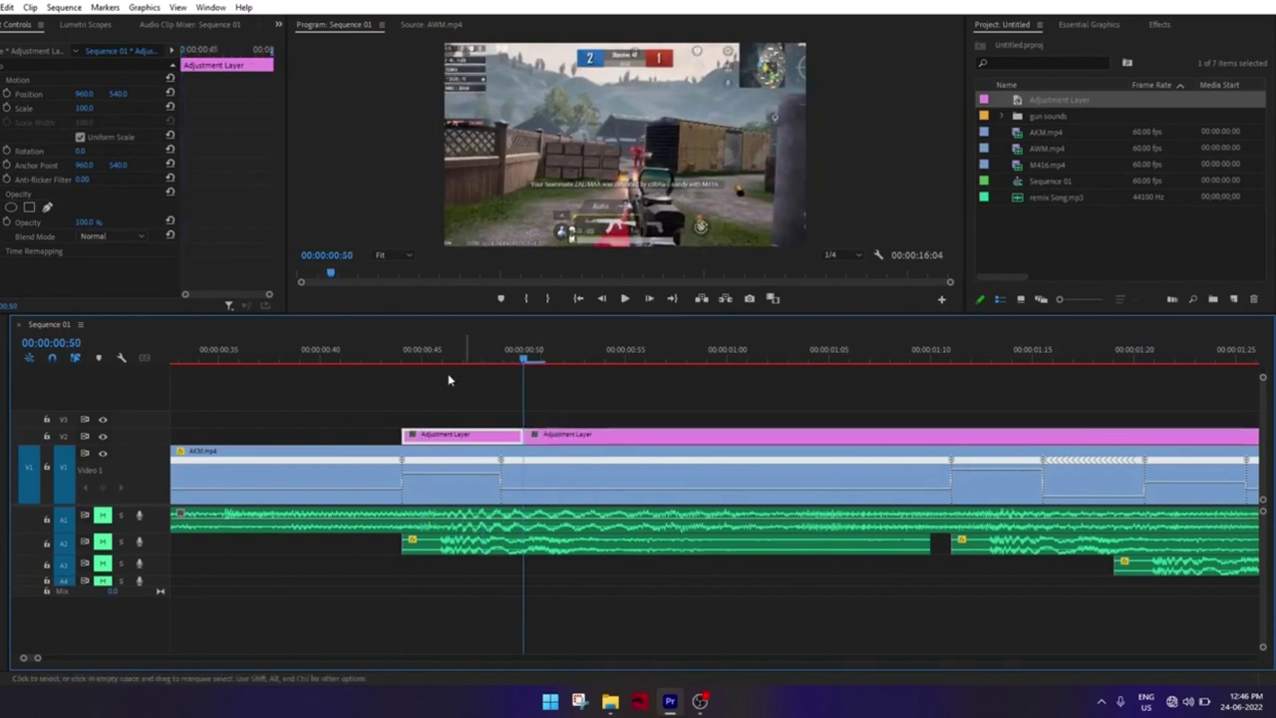
{"action": "left_click", "coordinate": [568, 443]}
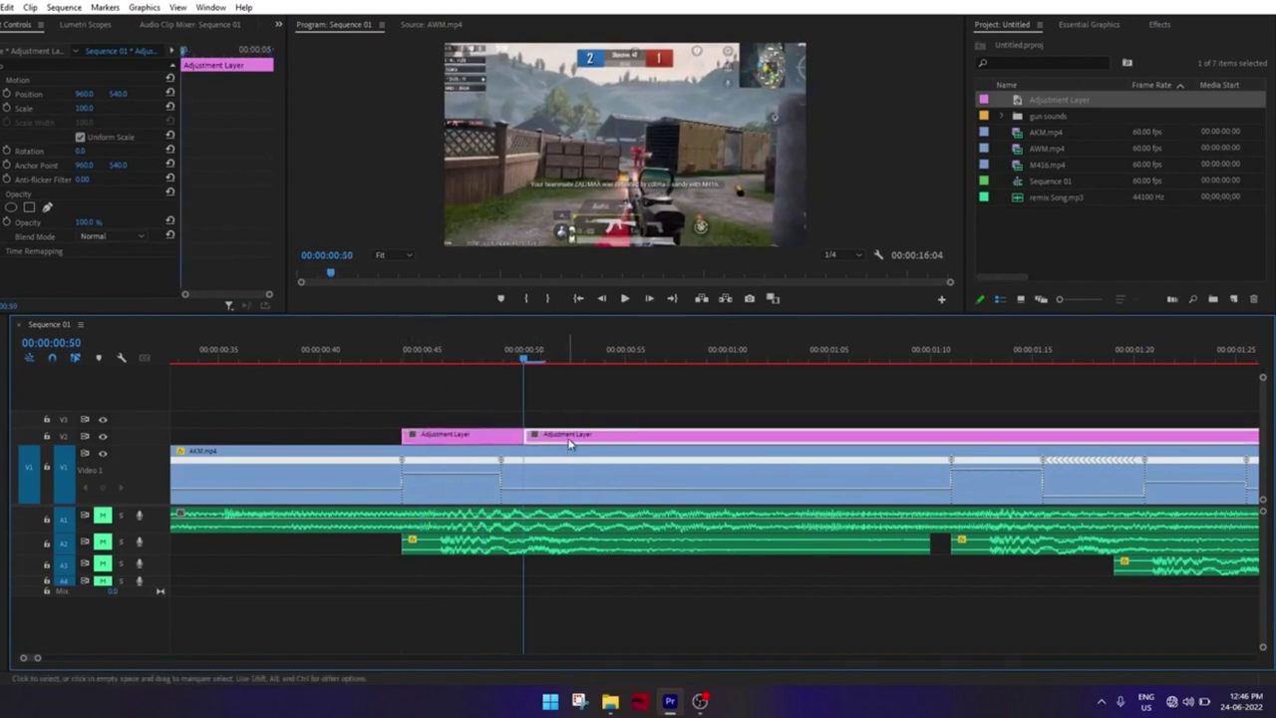
{"action": "right_click", "coordinate": [570, 443]}
{"action": "left_click", "coordinate": [588, 476]}
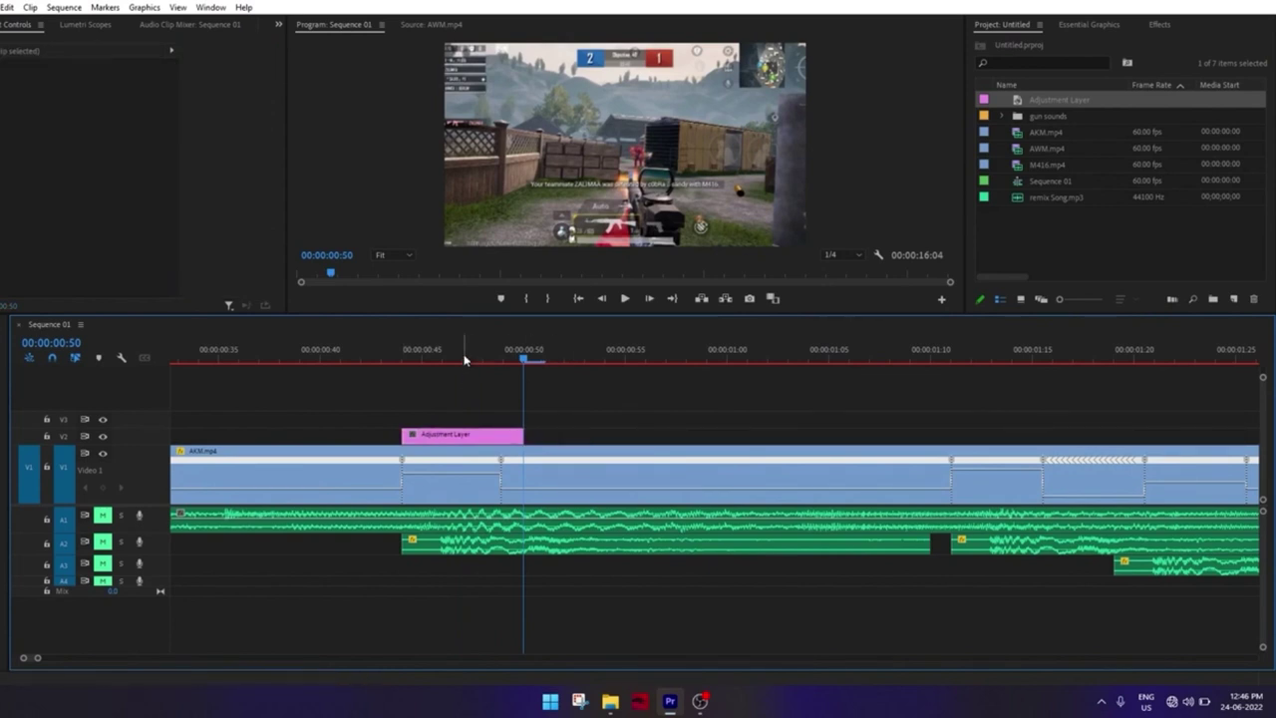
{"action": "left_click", "coordinate": [462, 351]}
{"action": "left_click", "coordinate": [485, 435]}
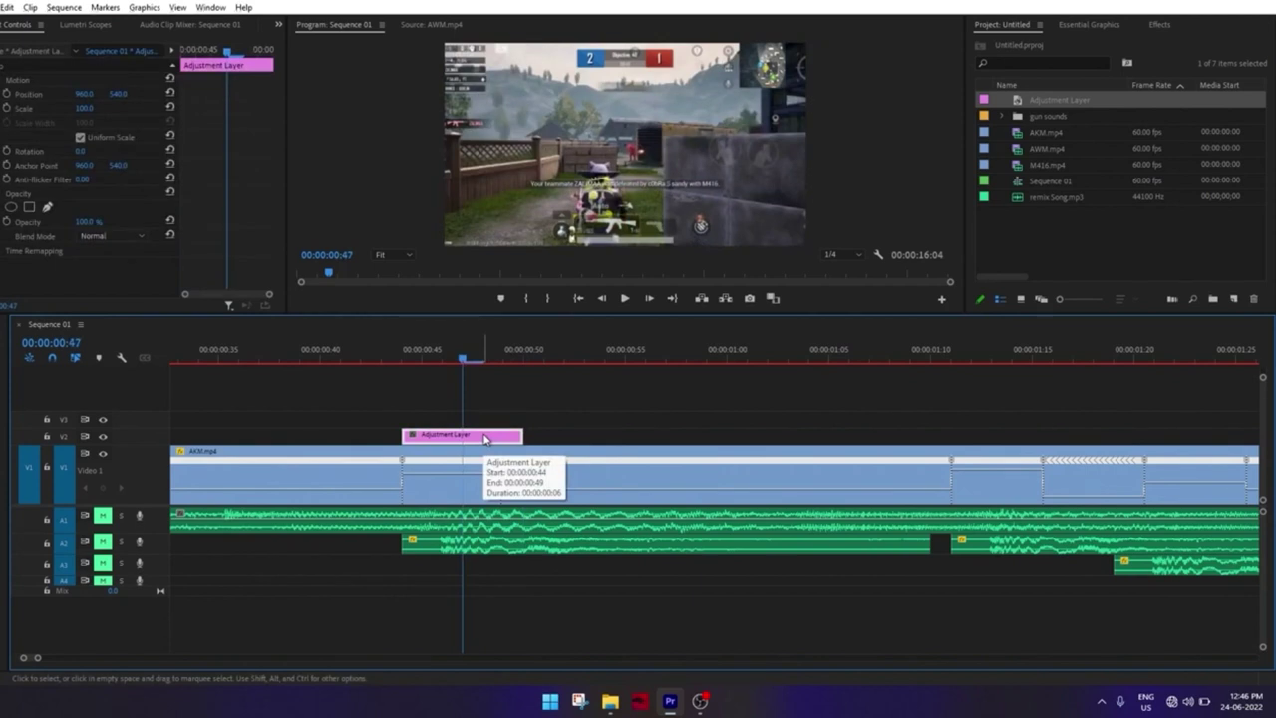
Alt-drag the 00:00:00:44–00:00:00:49 adjustment layer onto V3 directly above the V2 original
{"action": "left_click_drag", "start_coordinate": [484, 439], "coordinate": [483, 420], "text": "alt"}
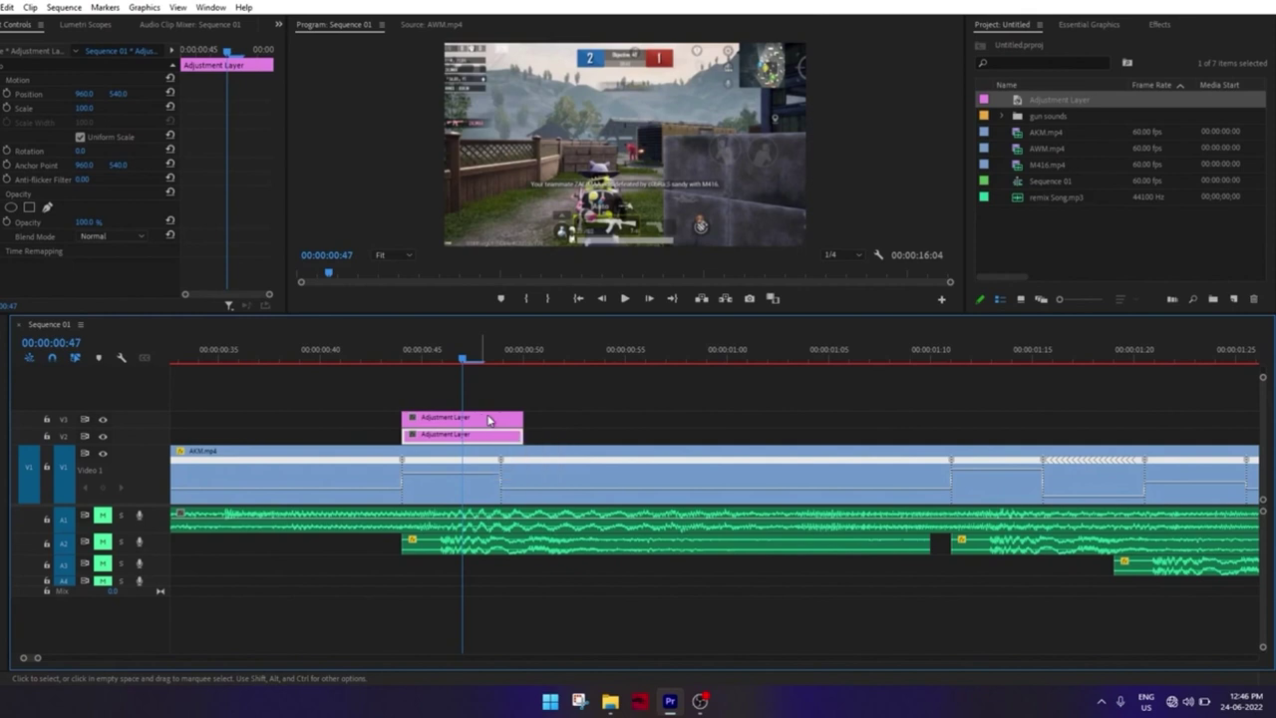
{"action": "left_click", "coordinate": [577, 411]}
{"action": "left_click", "coordinate": [503, 441]}
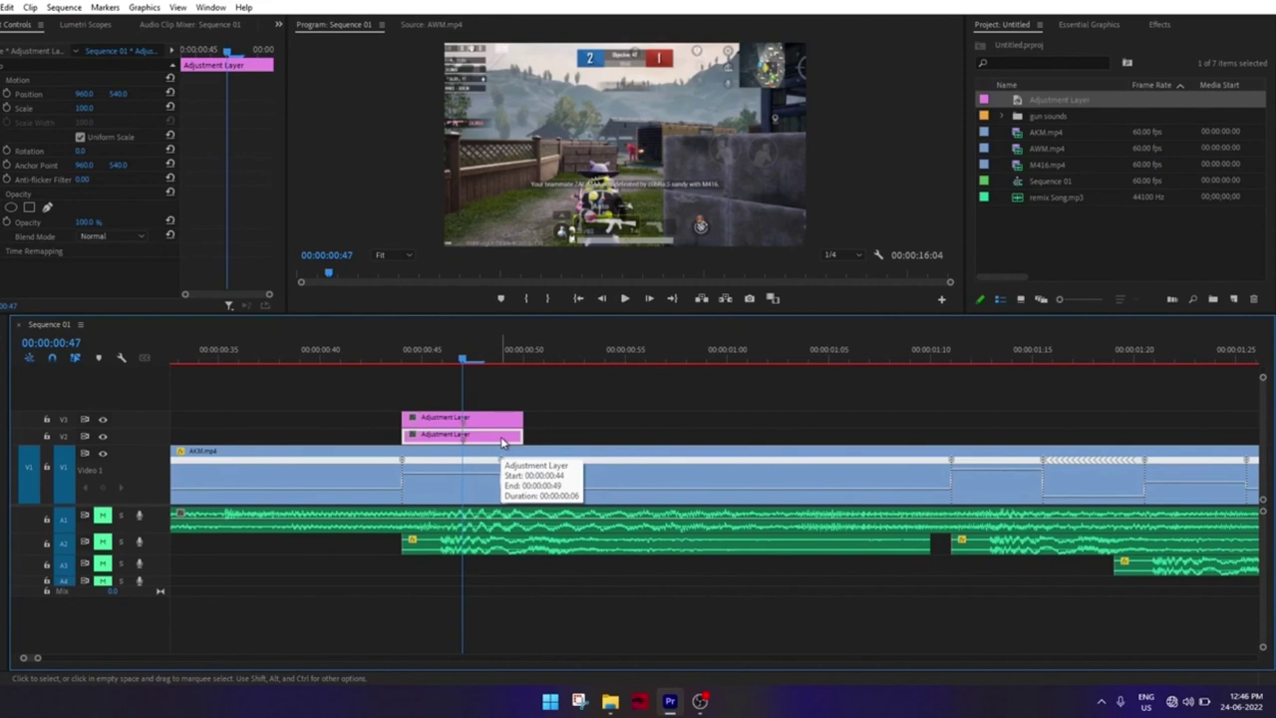
{"action": "left_click", "coordinate": [550, 428]}
{"action": "left_click", "coordinate": [465, 431]}
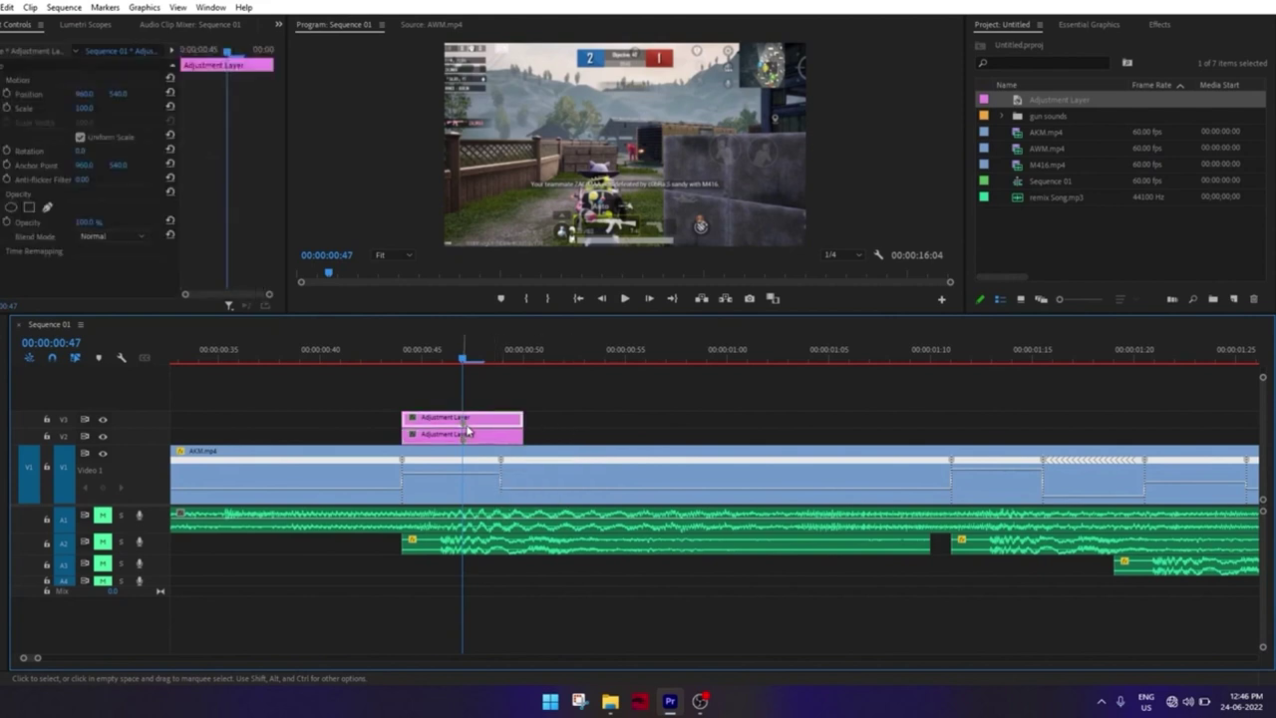
{"action": "key", "text": "Left"}
{"action": "key", "text": "Left"}
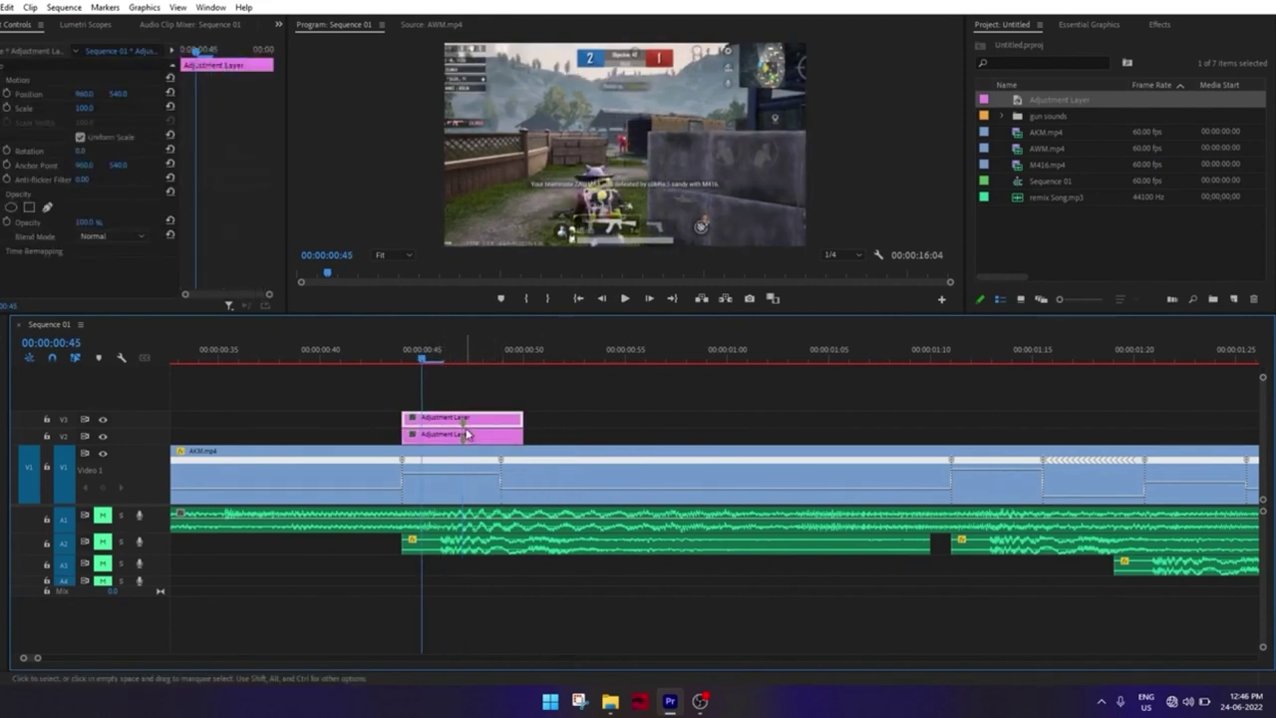
{"action": "left_click", "coordinate": [459, 350]}
{"action": "left_click", "coordinate": [1160, 24]}
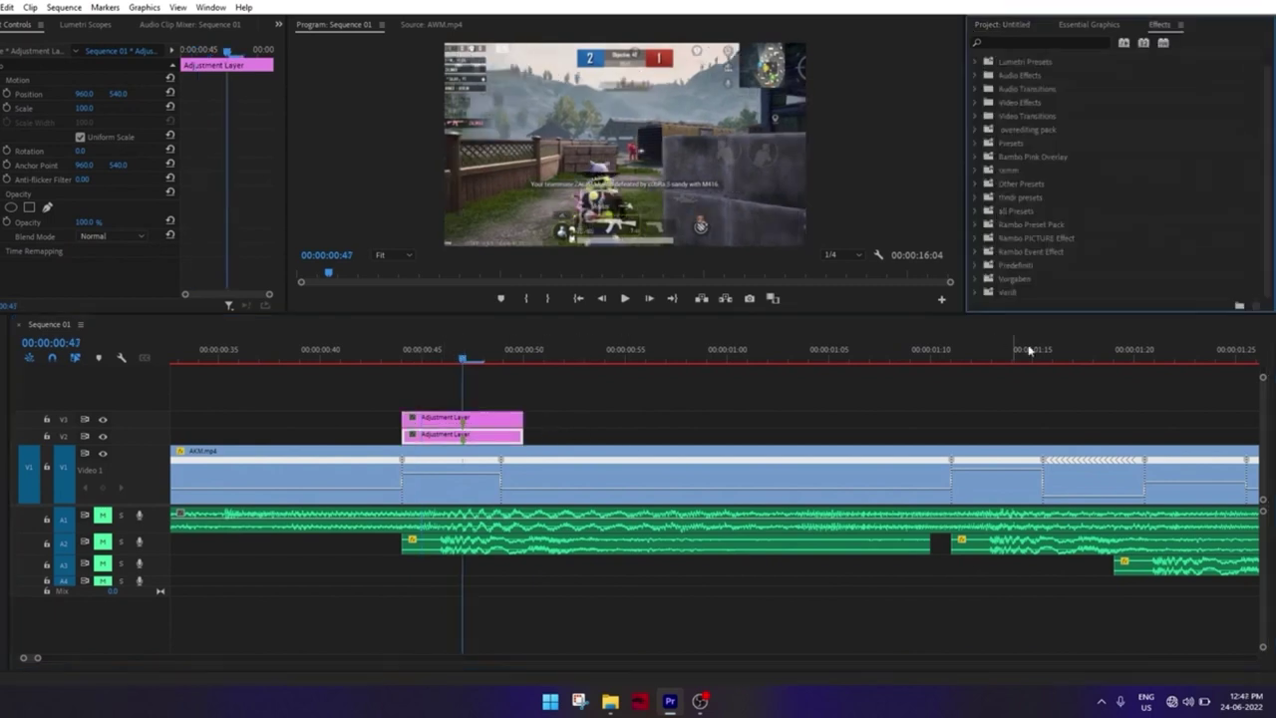
Search the Effects panel for 'shake' and drop Sapphire Distort > S_Shake on the V2 adjustment layer
{"action": "left_click", "coordinate": [784, 418]}
{"action": "left_click", "coordinate": [1069, 41]}
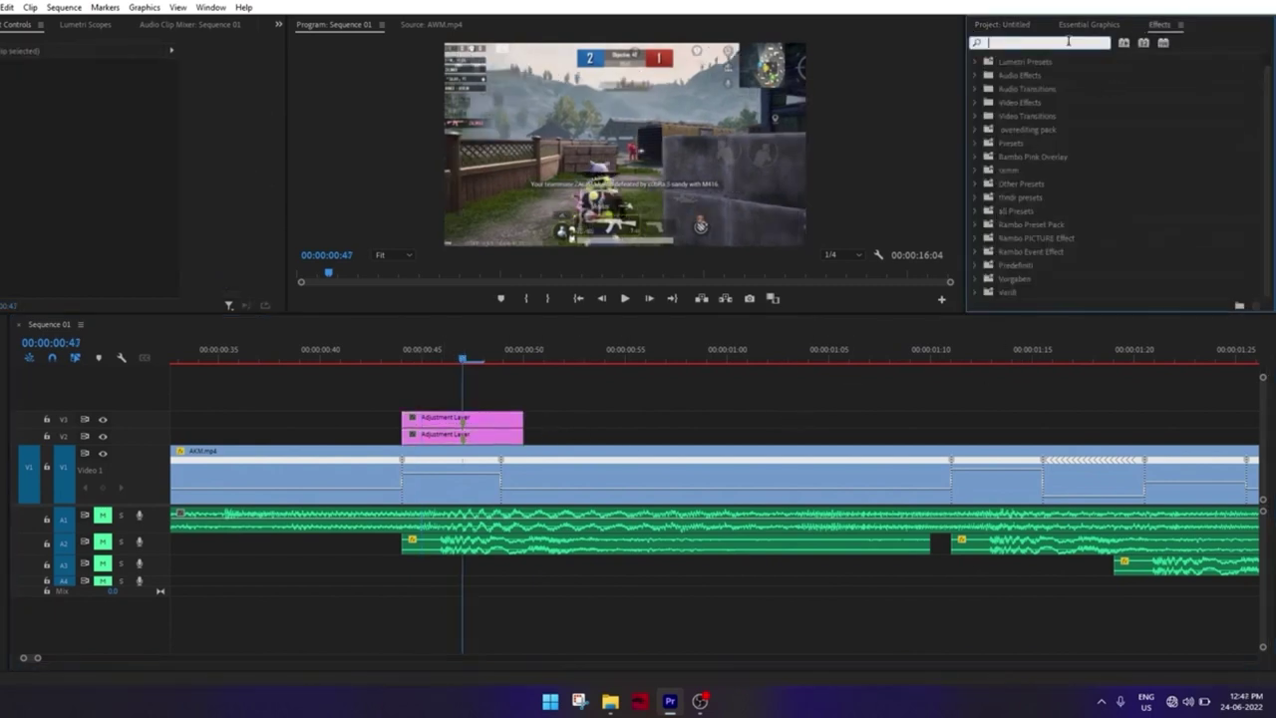
{"action": "type", "text": "sahke"}
{"action": "key", "text": "BackSpace"}
{"action": "key", "text": "BackSpace"}
{"action": "key", "text": "BackSpace"}
{"action": "type", "text": "ha"}
{"action": "type", "text": "k"}
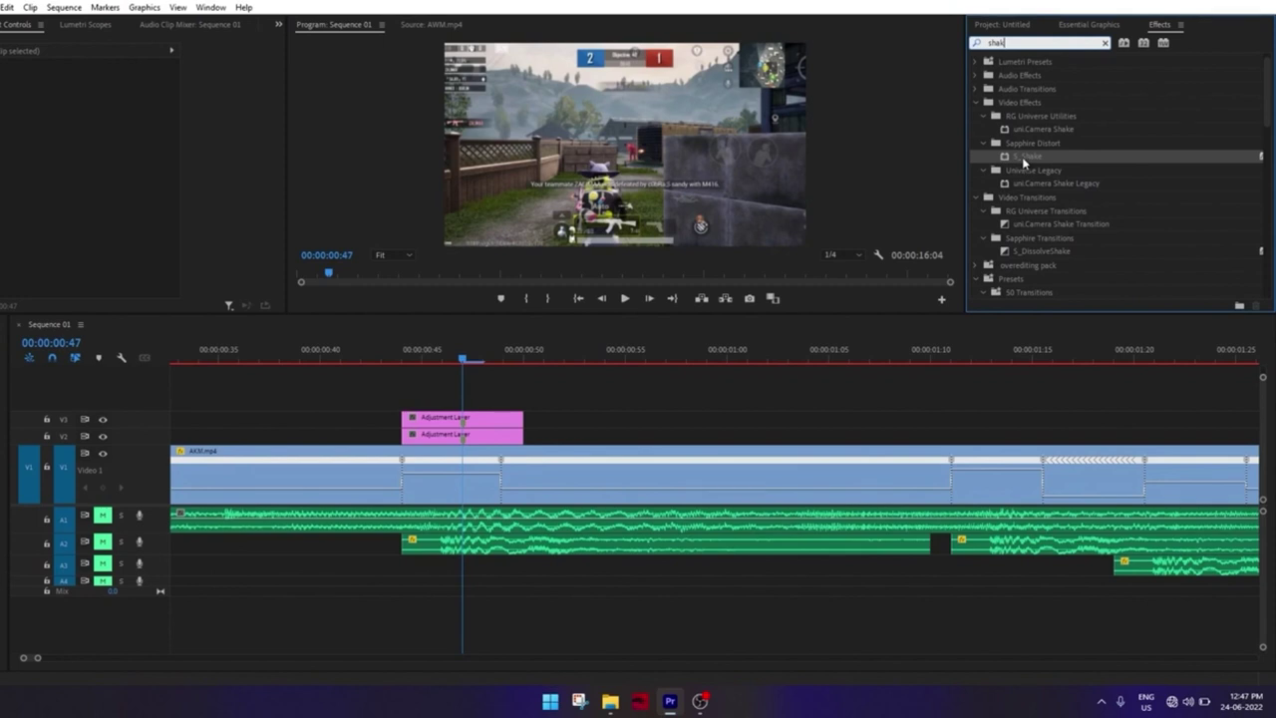
{"action": "left_click_drag", "start_coordinate": [1027, 155], "coordinate": [492, 436]}
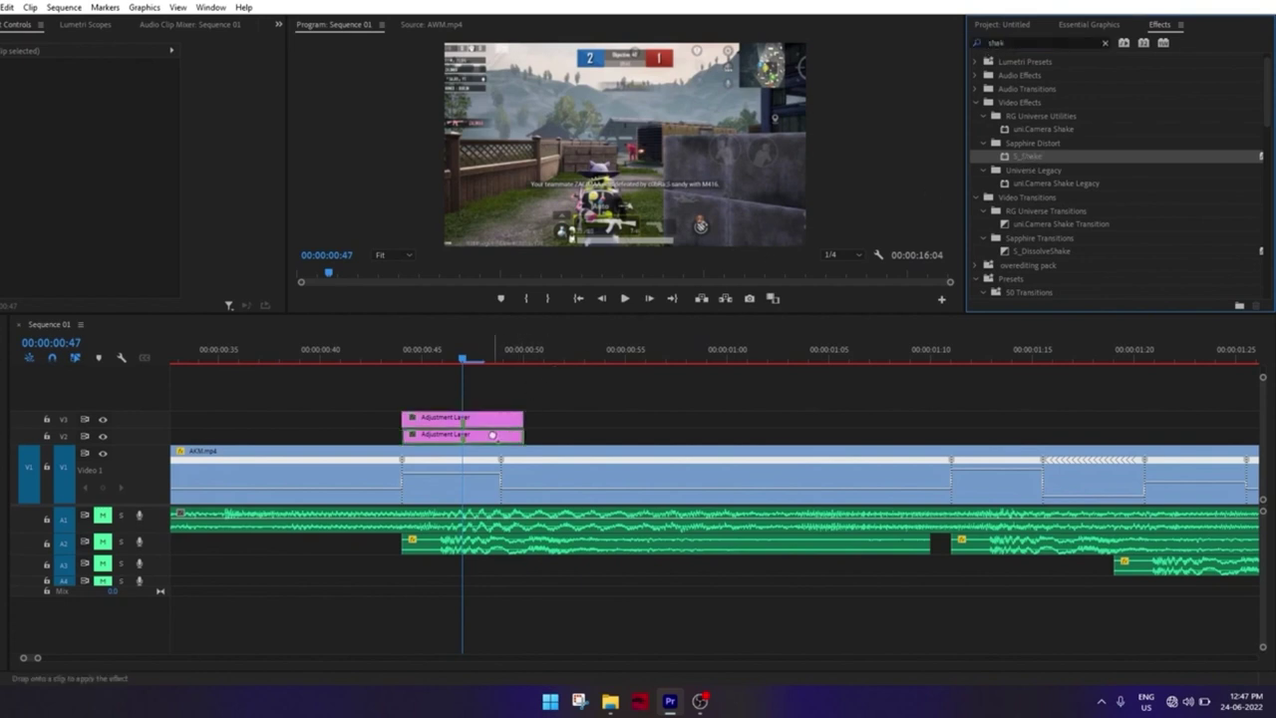
{"action": "left_click_drag", "start_coordinate": [492, 432], "coordinate": [491, 434]}
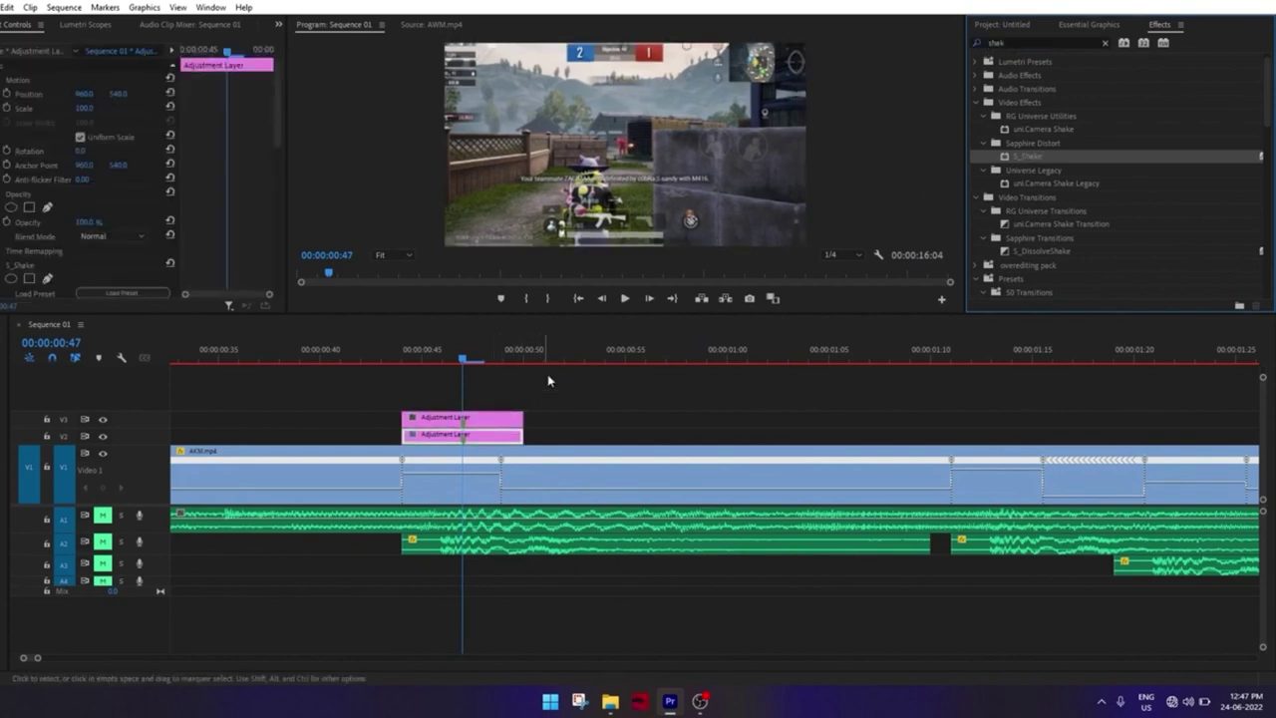
Set the S_Shake Amplitude to 0 and turn on its motion blur
{"action": "scroll", "coordinate": [239, 186], "scroll_direction": "down", "scroll_amount": 2}
{"action": "scroll", "coordinate": [239, 187], "scroll_direction": "down", "scroll_amount": 2}
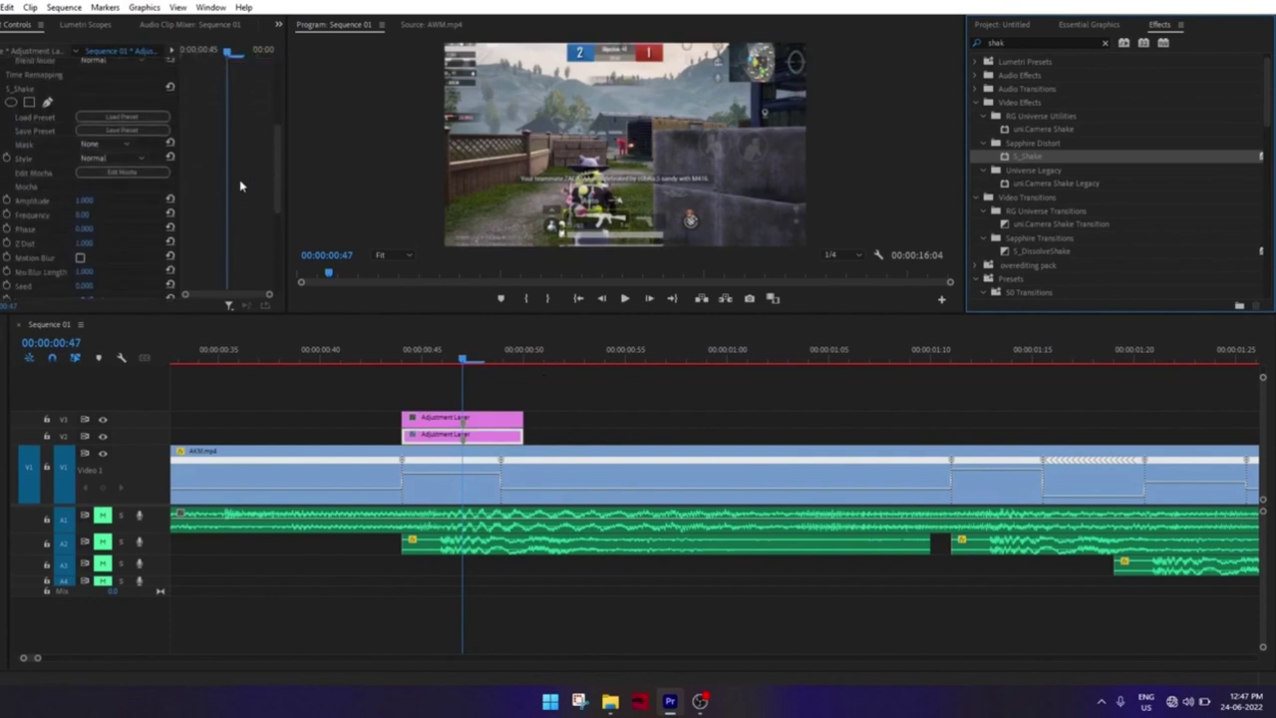
{"action": "left_click", "coordinate": [88, 199]}
{"action": "type", "text": "0.8"}
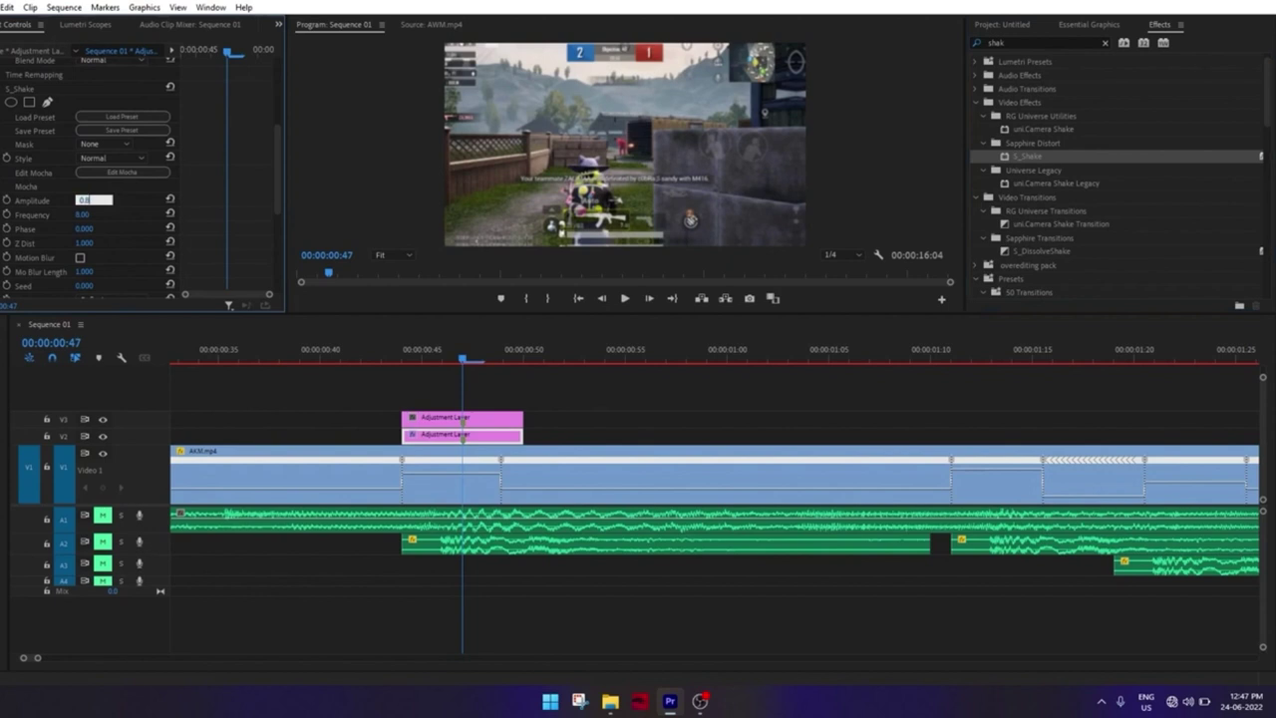
{"action": "key", "text": "Return"}
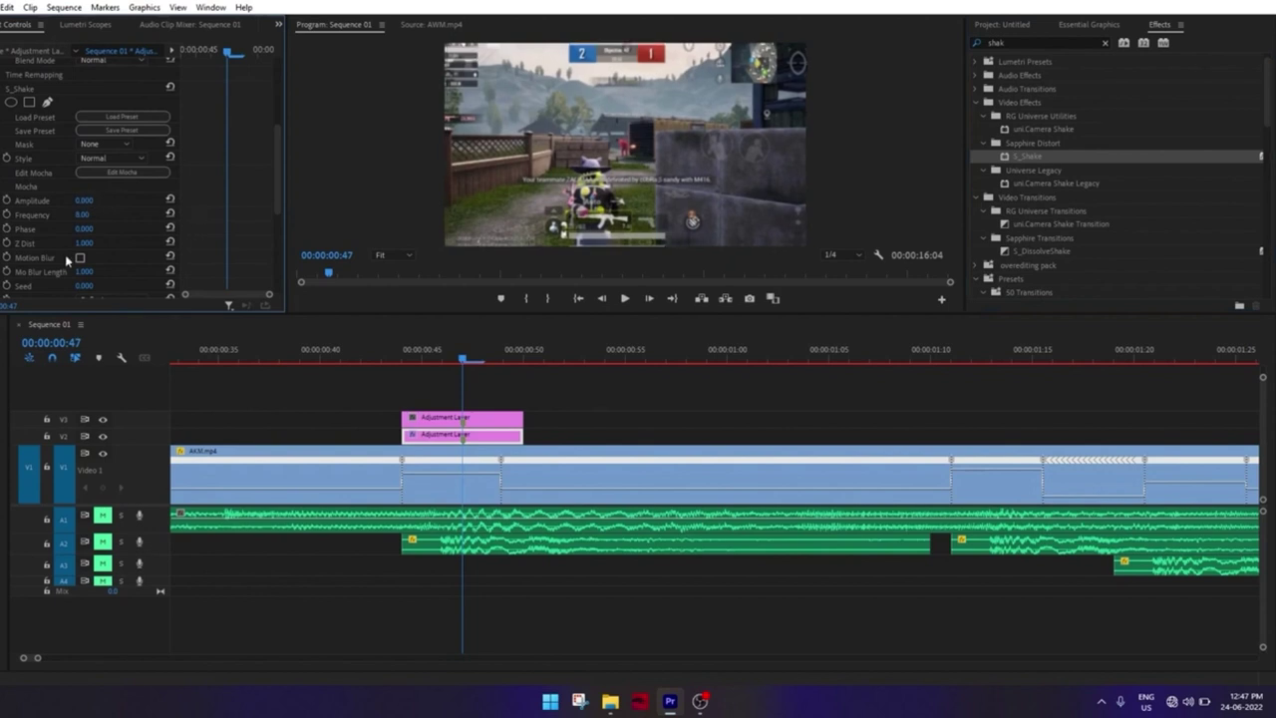
{"action": "left_click", "coordinate": [81, 258]}
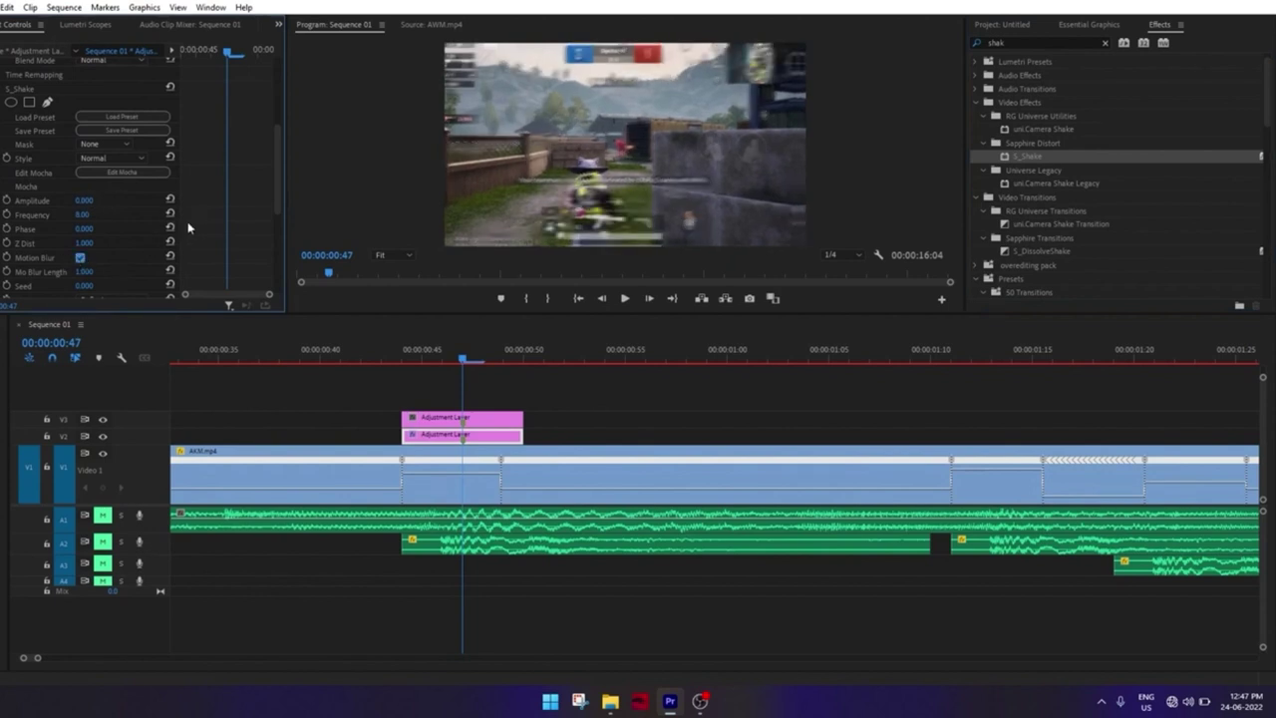
{"action": "scroll", "coordinate": [215, 245], "scroll_direction": "down", "scroll_amount": 2}
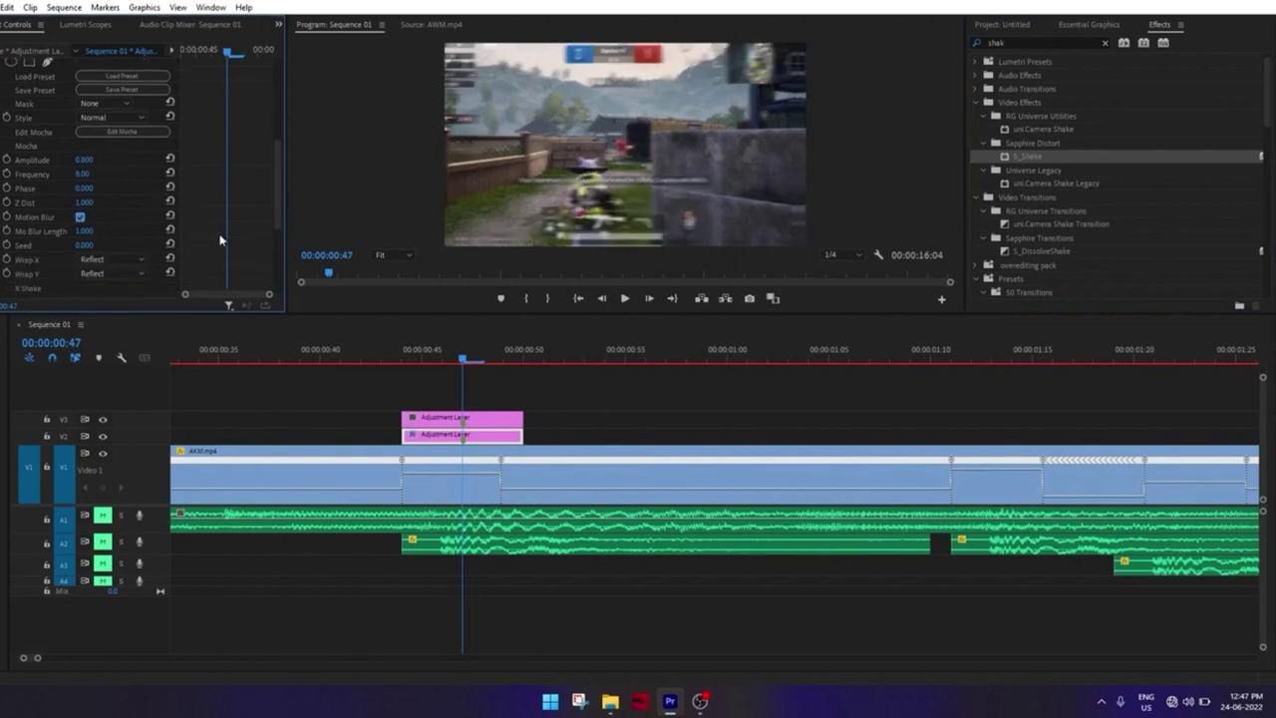
{"action": "left_click", "coordinate": [89, 232]}
{"action": "type", "text": "0.000"}
{"action": "key", "text": "Return"}
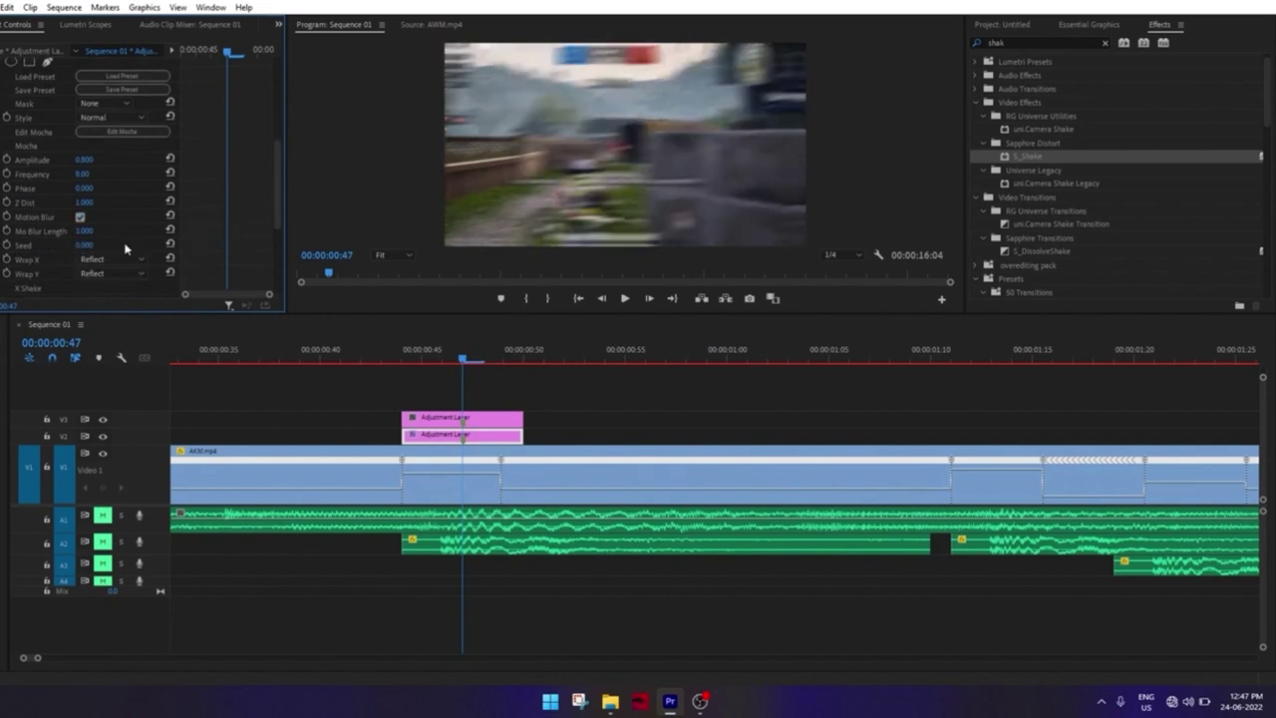
{"action": "scroll", "coordinate": [240, 206], "scroll_direction": "down", "scroll_amount": 2}
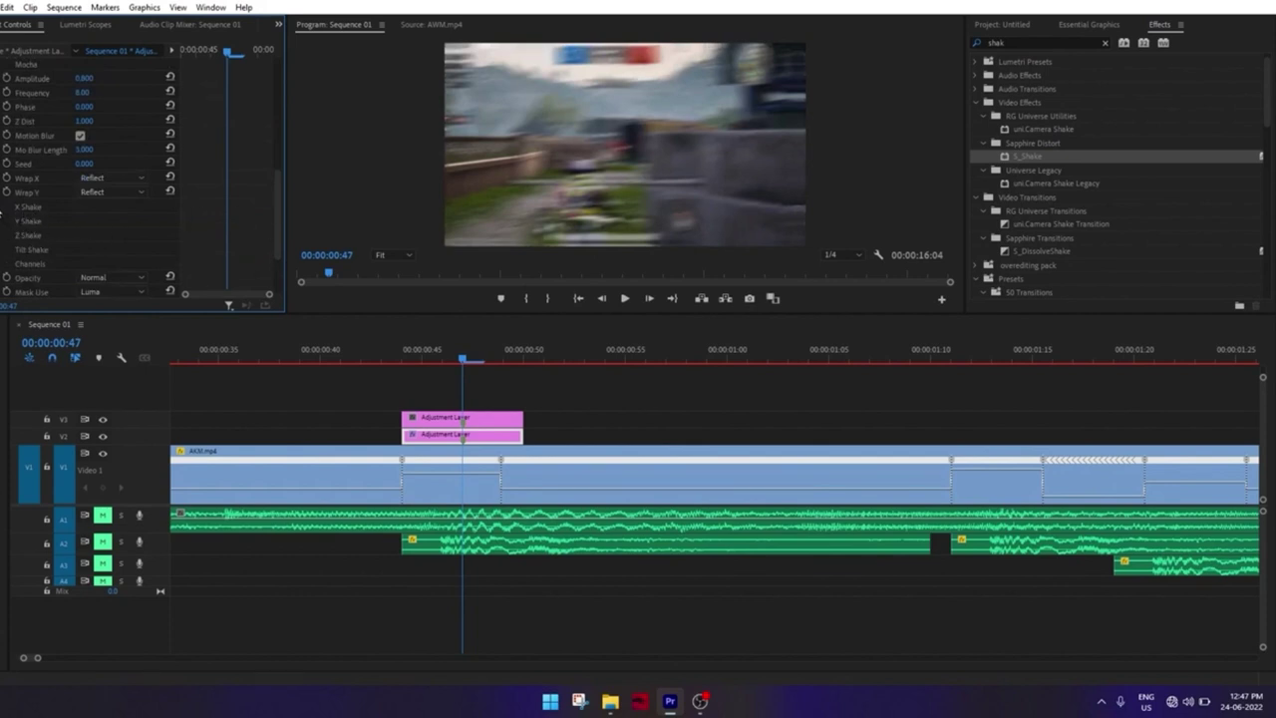
{"action": "scroll", "coordinate": [44, 218], "scroll_direction": "up", "scroll_amount": 1}
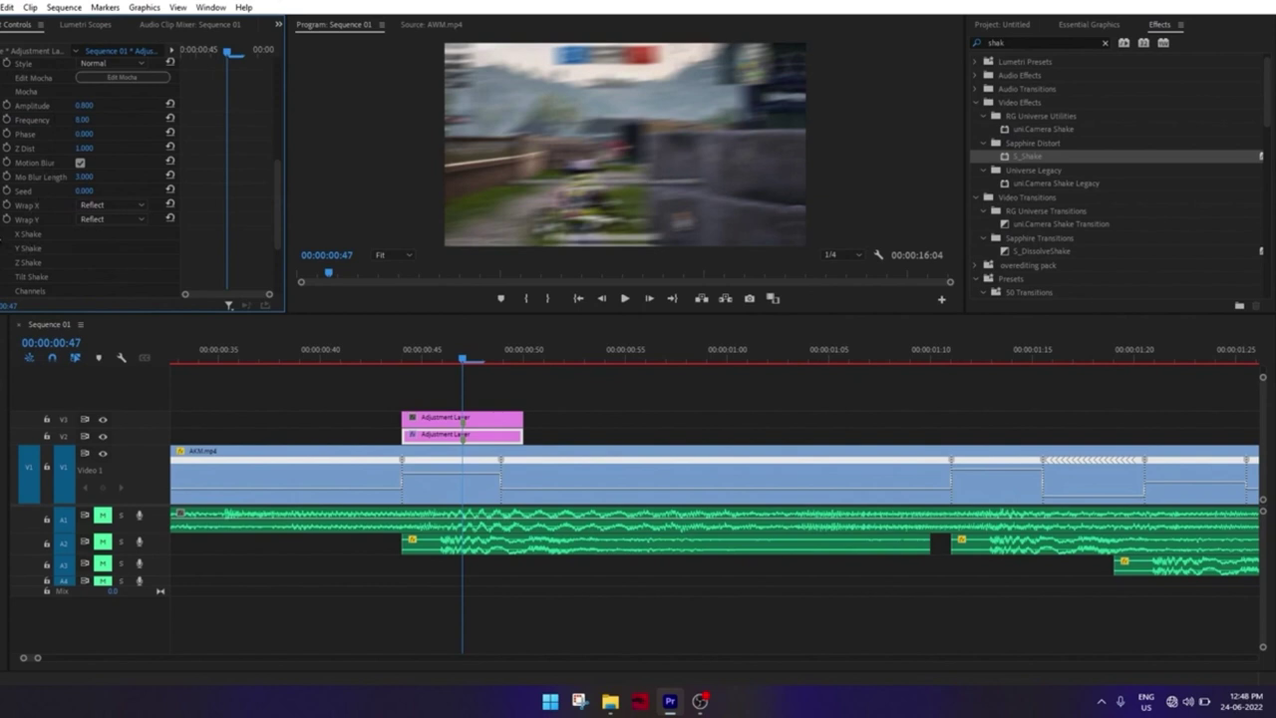
Set S_Shake's X Rand Amp to 130 and Y Rand Amp to 120
{"action": "left_click", "coordinate": [28, 233]}
{"action": "scroll", "coordinate": [34, 243], "scroll_direction": "down", "scroll_amount": 2}
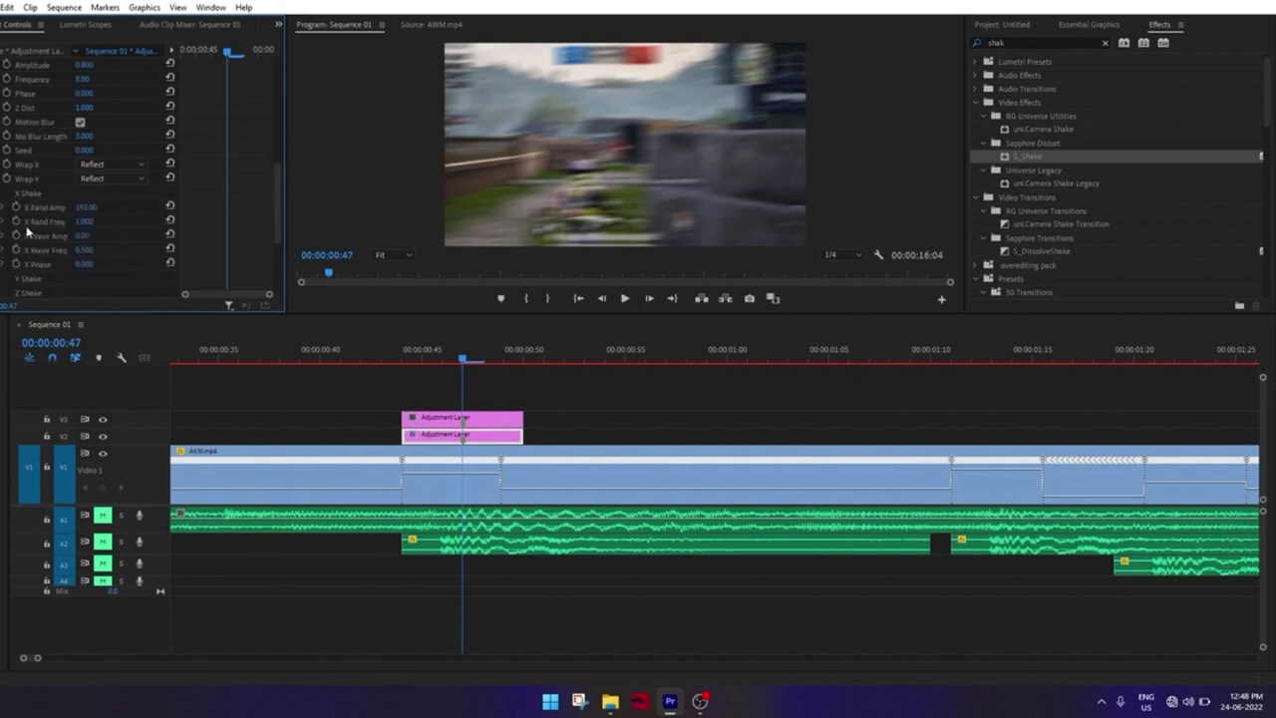
{"action": "left_click", "coordinate": [90, 208]}
{"action": "type", "text": "130"}
{"action": "key", "text": "Return"}
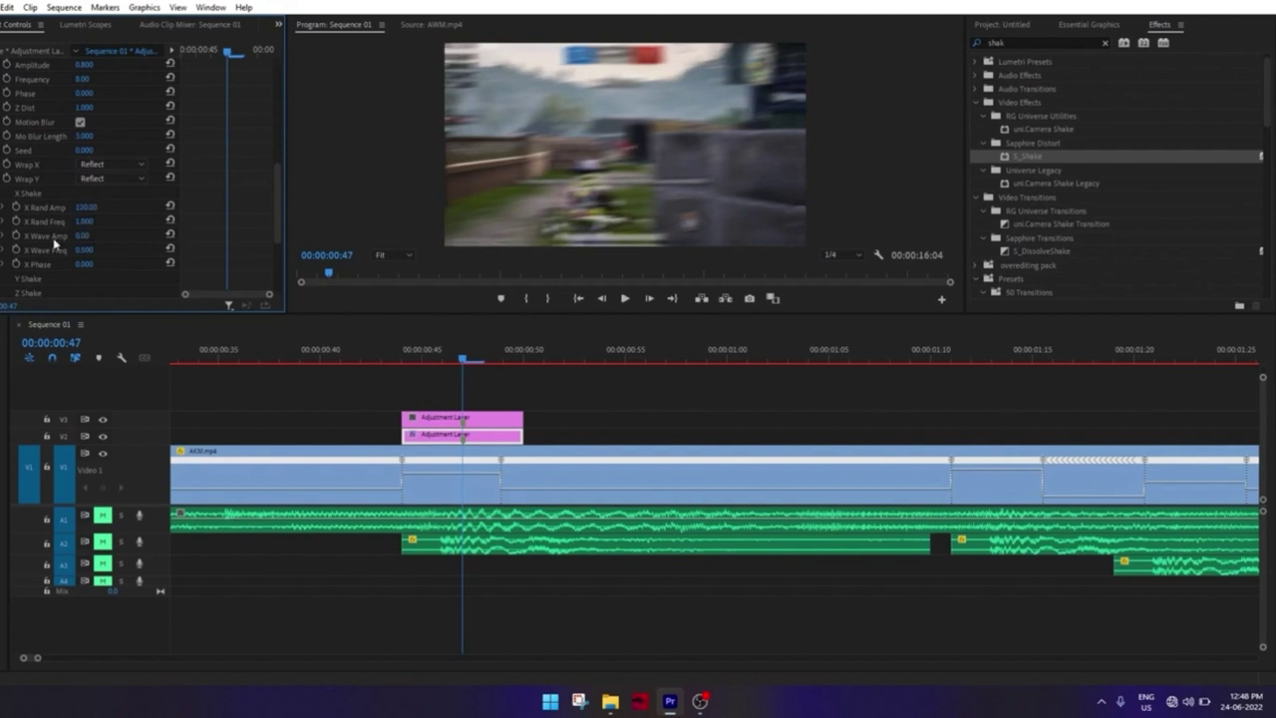
{"action": "scroll", "coordinate": [40, 245], "scroll_direction": "down", "scroll_amount": 1}
{"action": "left_click", "coordinate": [29, 251]}
{"action": "scroll", "coordinate": [29, 252], "scroll_direction": "down", "scroll_amount": 1}
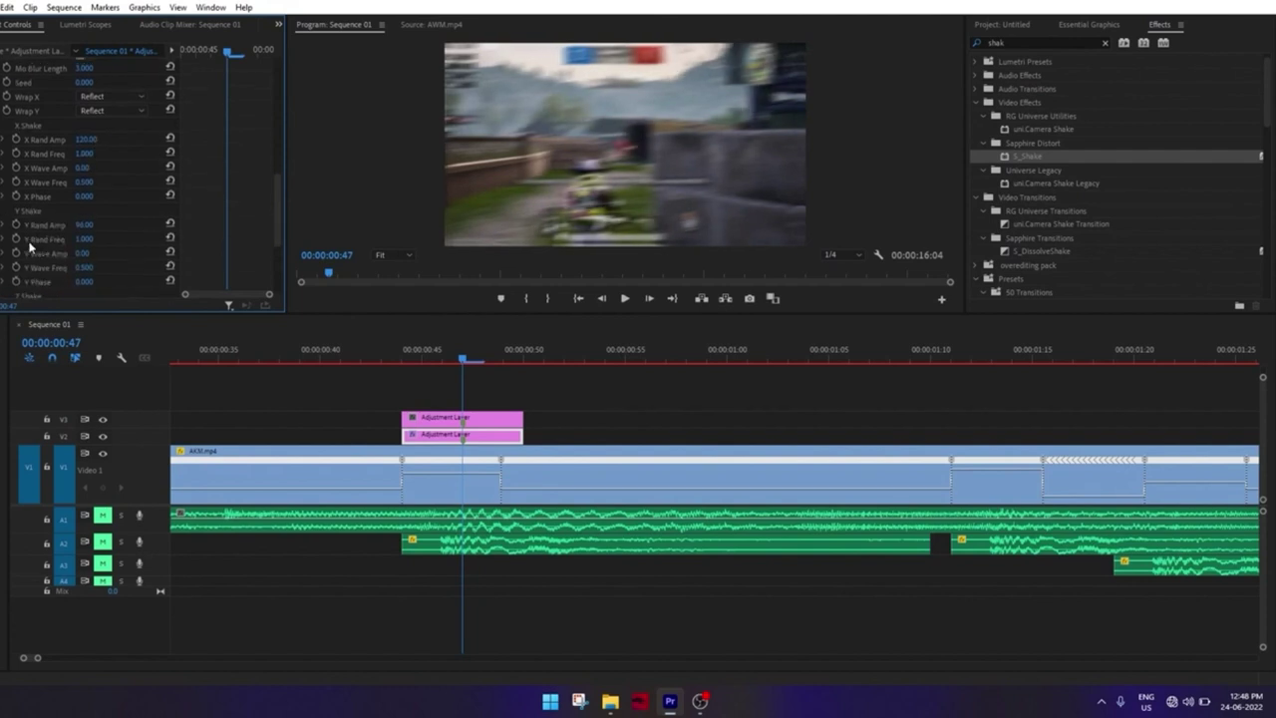
{"action": "left_click", "coordinate": [84, 226]}
{"action": "type", "text": "120"}
{"action": "key", "text": "Return"}
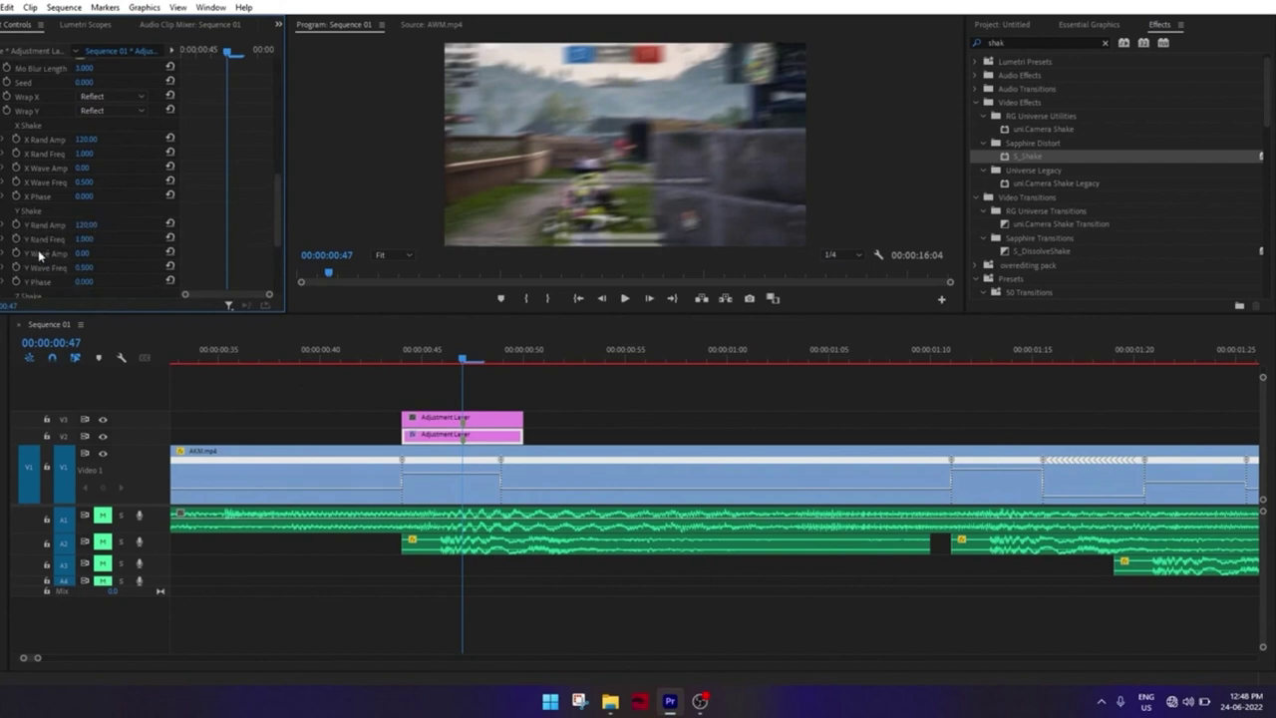
On the lower adjustment layer, try a Z Rand Amp of 8, then reset it to 0
{"action": "mouse_move", "coordinate": [444, 357]}
{"action": "left_mouse_down"}
{"action": "mouse_move", "coordinate": [505, 356]}
{"action": "mouse_move", "coordinate": [439, 357]}
{"action": "mouse_move", "coordinate": [471, 365]}
{"action": "left_mouse_up"}
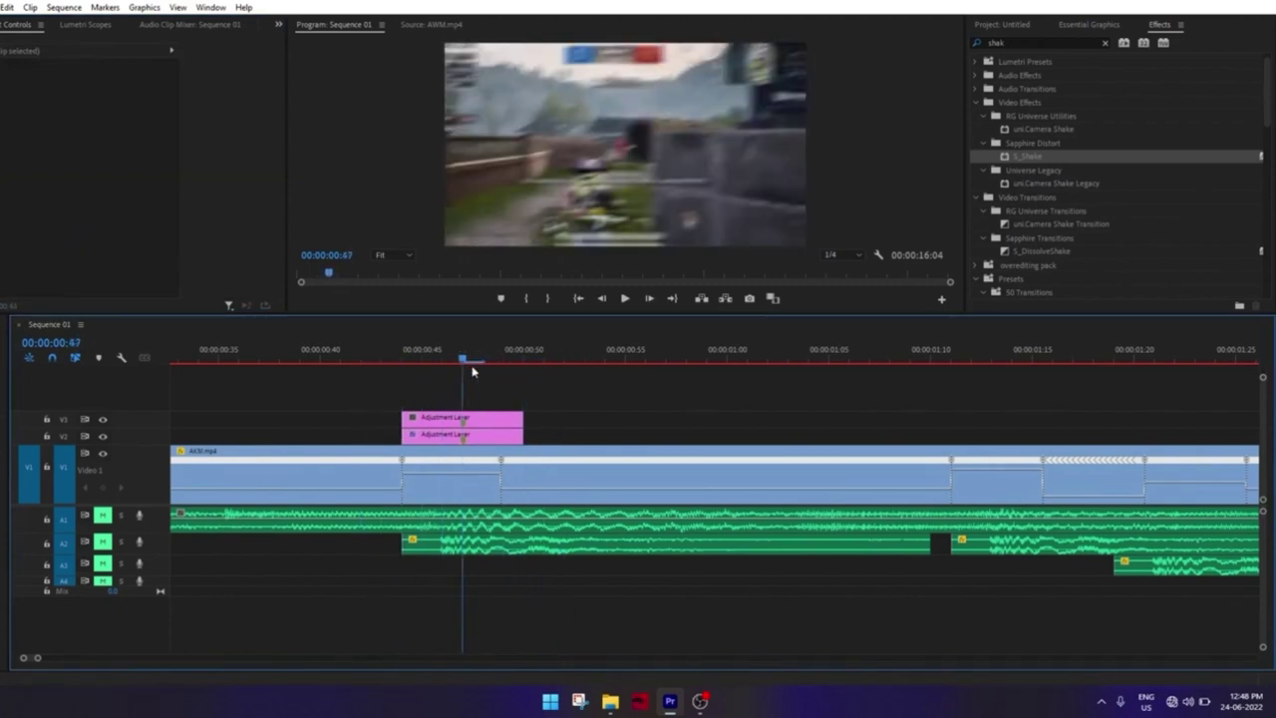
{"action": "left_click", "coordinate": [464, 435]}
{"action": "scroll", "coordinate": [199, 199], "scroll_direction": "down", "scroll_amount": 5}
{"action": "scroll", "coordinate": [217, 198], "scroll_direction": "down", "scroll_amount": 5}
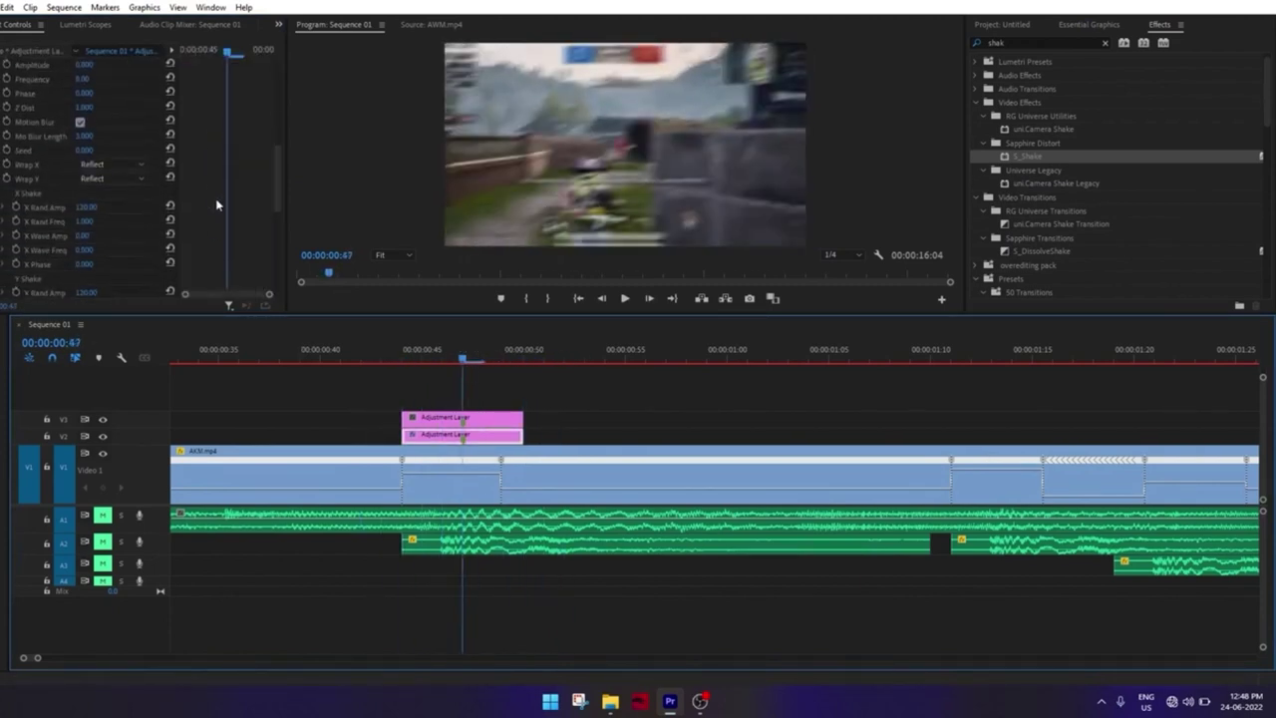
{"action": "scroll", "coordinate": [217, 198], "scroll_direction": "down", "scroll_amount": 3}
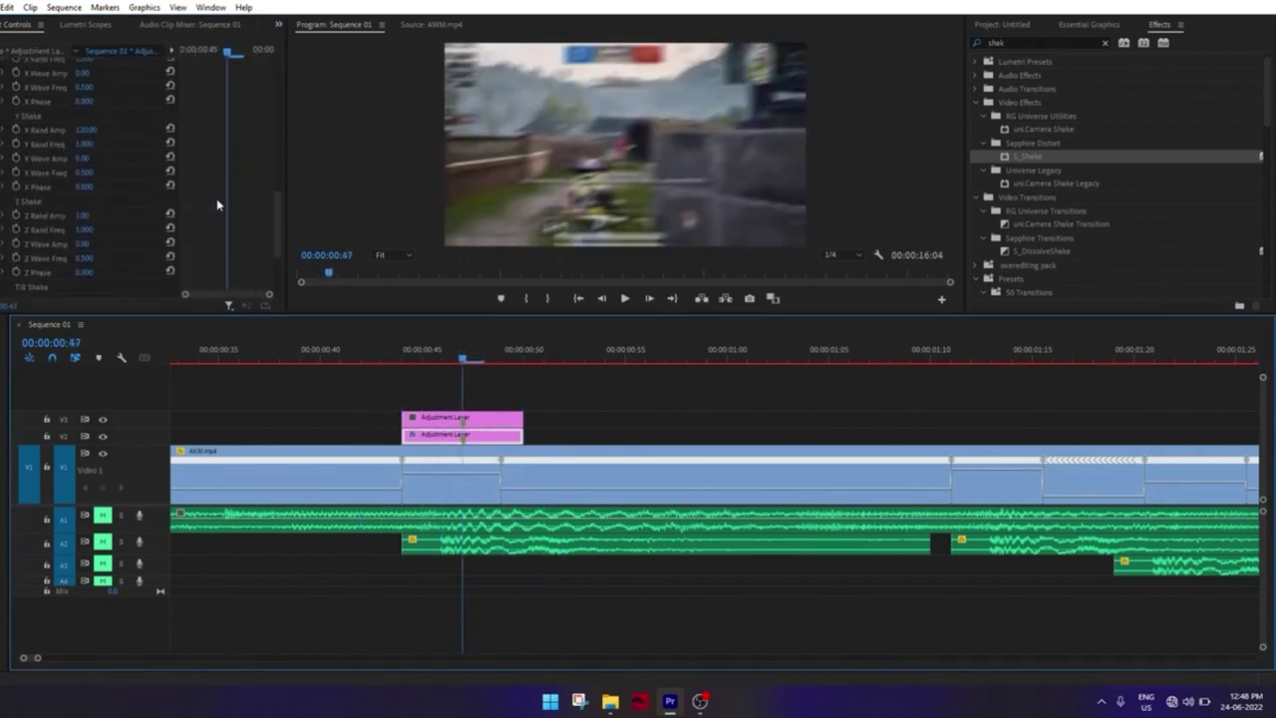
{"action": "left_click", "coordinate": [78, 216]}
{"action": "key", "text": "Return"}
{"action": "left_click", "coordinate": [82, 215]}
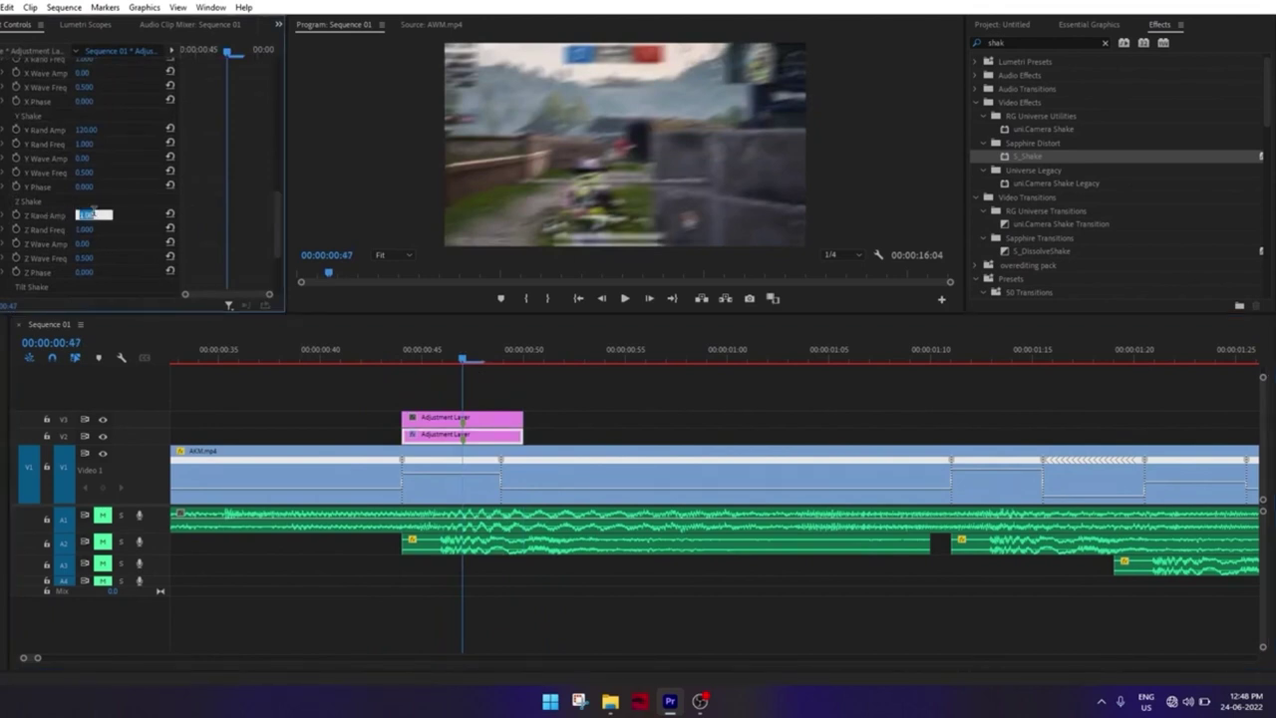
{"action": "type", "text": "80"}
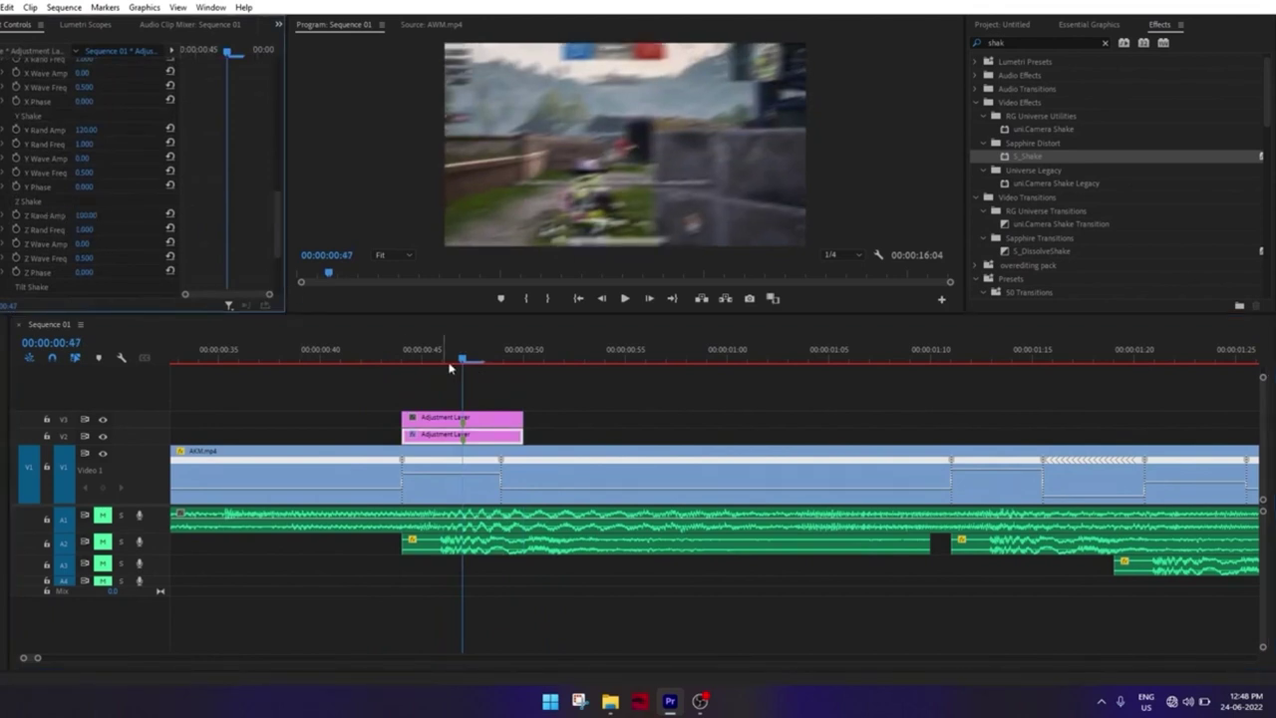
{"action": "mouse_move", "coordinate": [450, 359]}
{"action": "left_mouse_down"}
{"action": "mouse_move", "coordinate": [389, 354]}
{"action": "mouse_move", "coordinate": [522, 356]}
{"action": "mouse_move", "coordinate": [388, 356]}
{"action": "mouse_move", "coordinate": [538, 359]}
{"action": "mouse_move", "coordinate": [359, 357]}
{"action": "mouse_move", "coordinate": [461, 357]}
{"action": "left_mouse_up"}
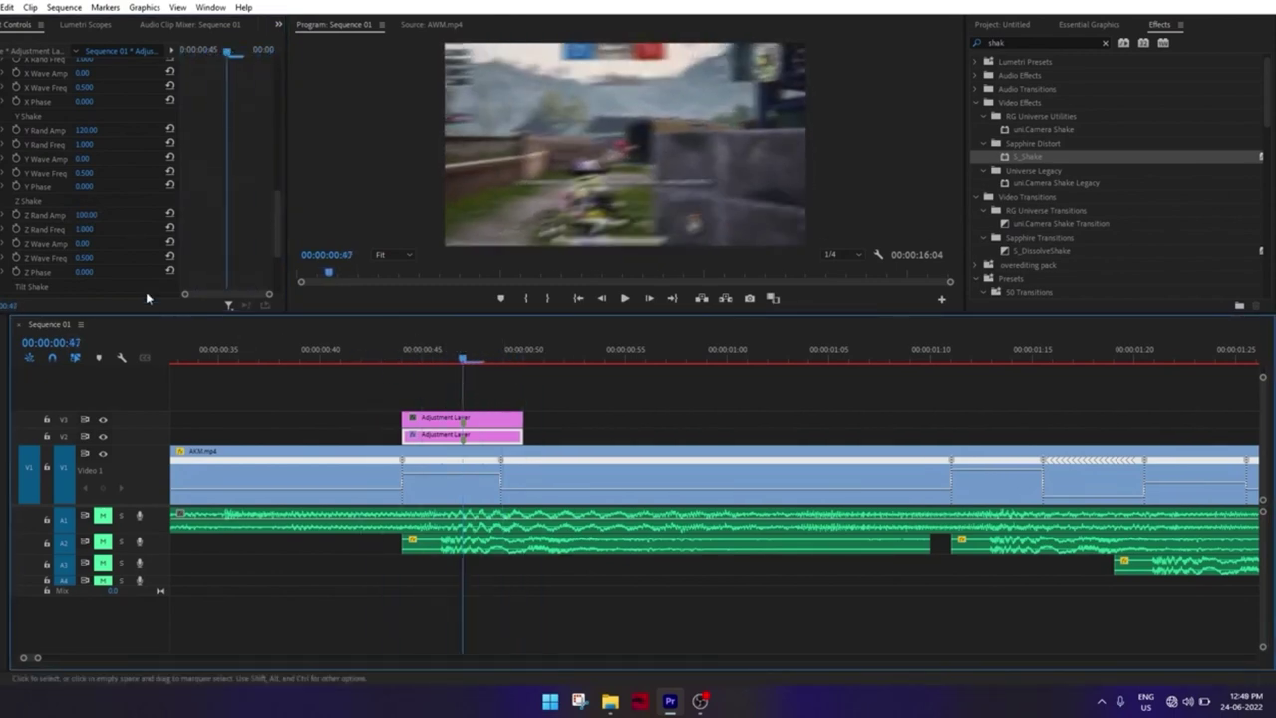
{"action": "left_click", "coordinate": [169, 216]}
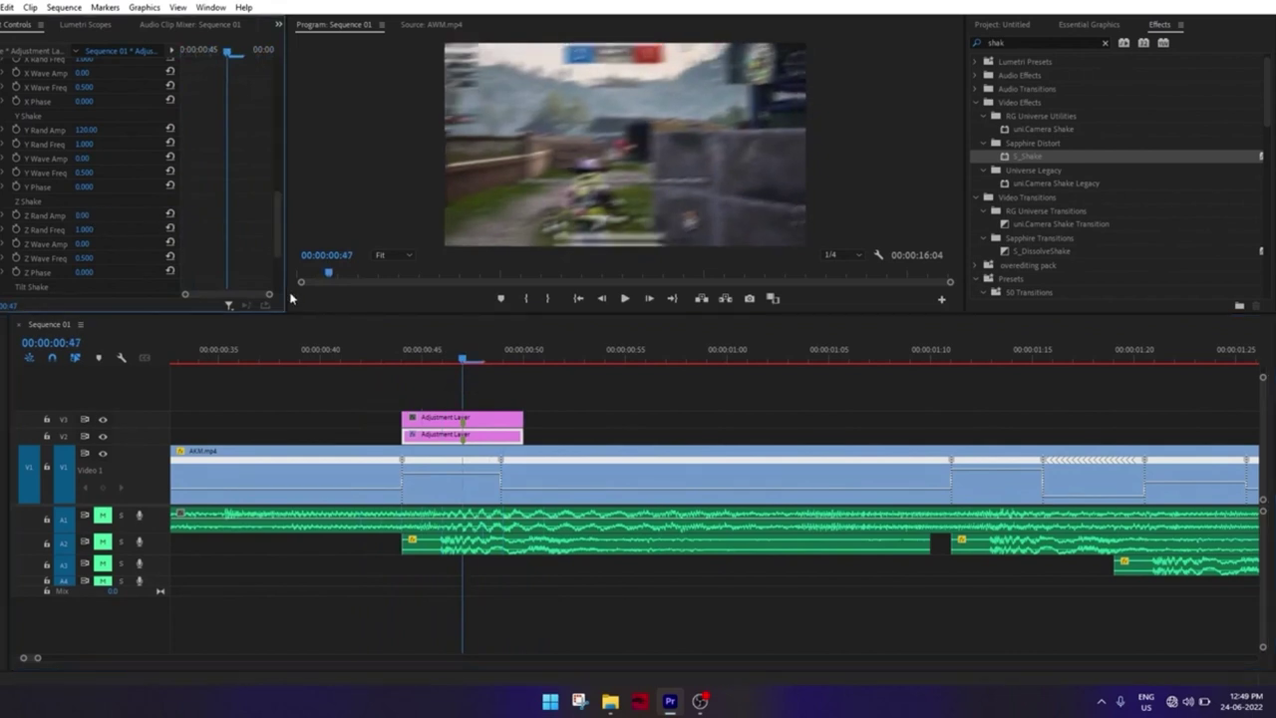
Preview the shake section, park at 00:00:47 and select the top adjustment layer
{"action": "left_click", "coordinate": [430, 407]}
{"action": "mouse_move", "coordinate": [385, 357]}
{"action": "left_mouse_down"}
{"action": "mouse_move", "coordinate": [525, 361]}
{"action": "mouse_move", "coordinate": [482, 359]}
{"action": "left_mouse_up"}
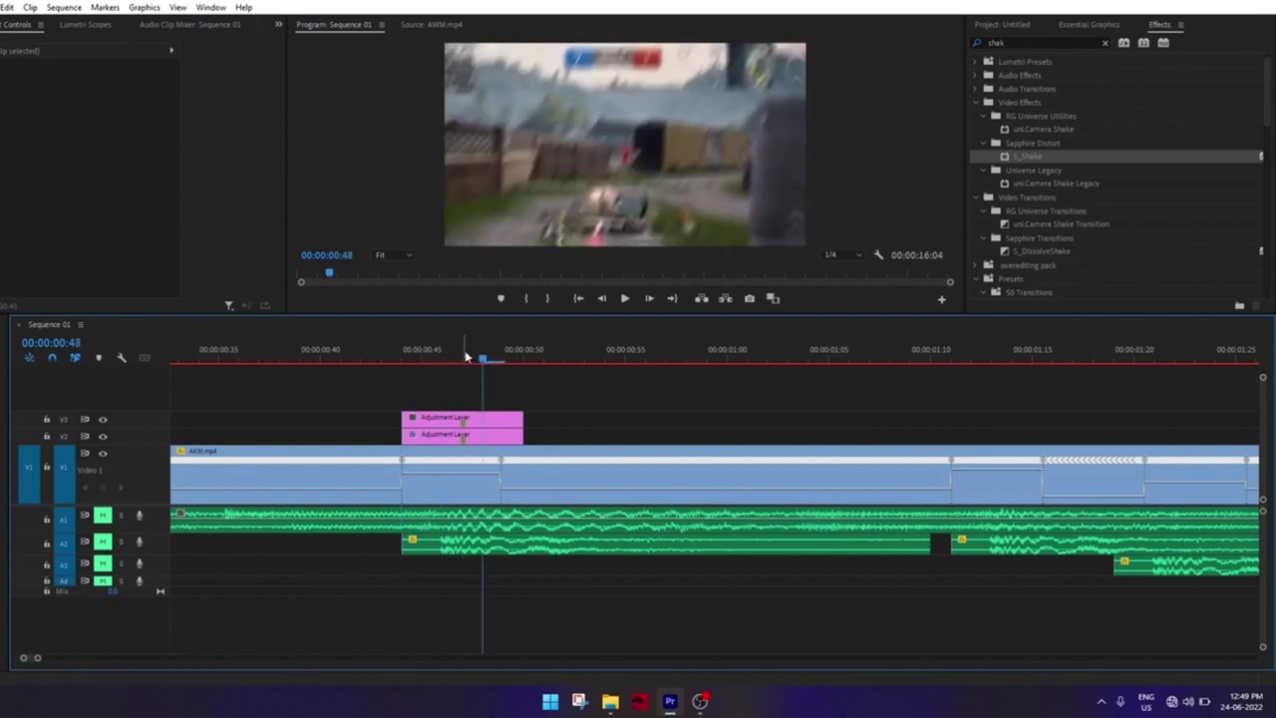
{"action": "left_click", "coordinate": [462, 357]}
{"action": "left_click", "coordinate": [481, 419]}
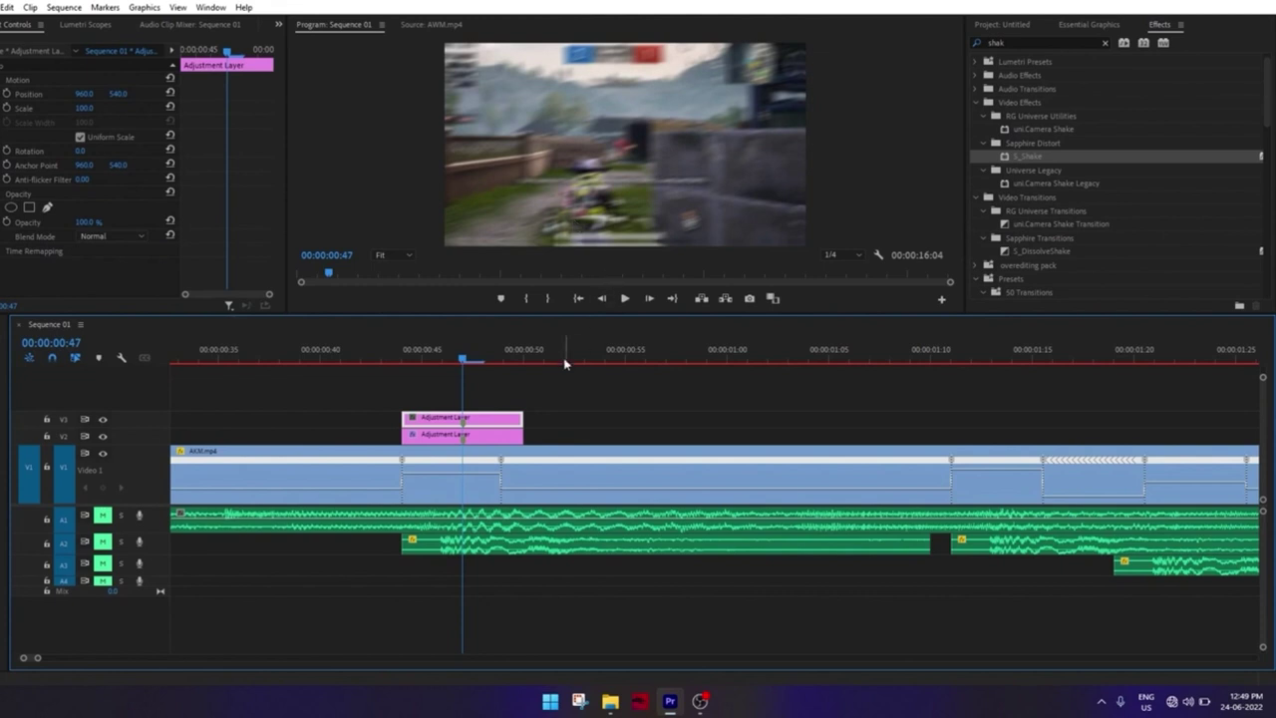
Search 'bright' and apply Brightness & Contrast to the top adjustment layer
{"action": "left_click", "coordinate": [533, 394]}
{"action": "left_click", "coordinate": [504, 426]}
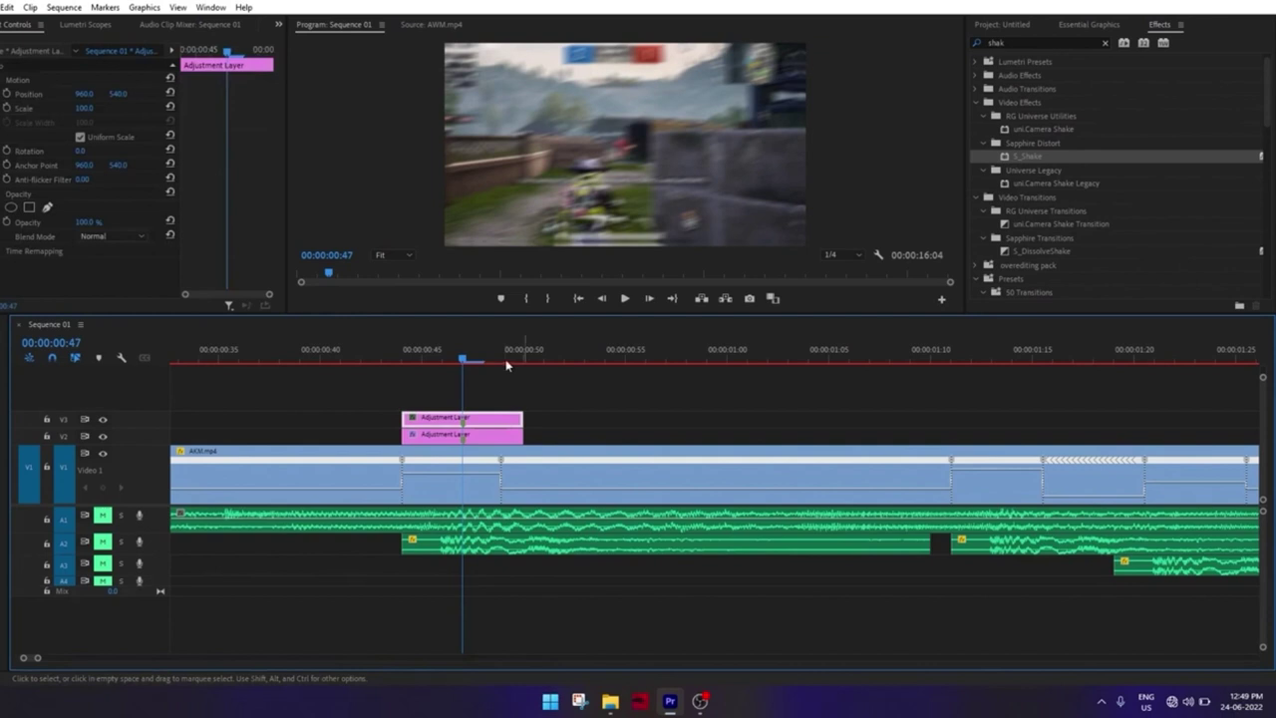
{"action": "left_click", "coordinate": [1105, 43]}
{"action": "left_click", "coordinate": [490, 420]}
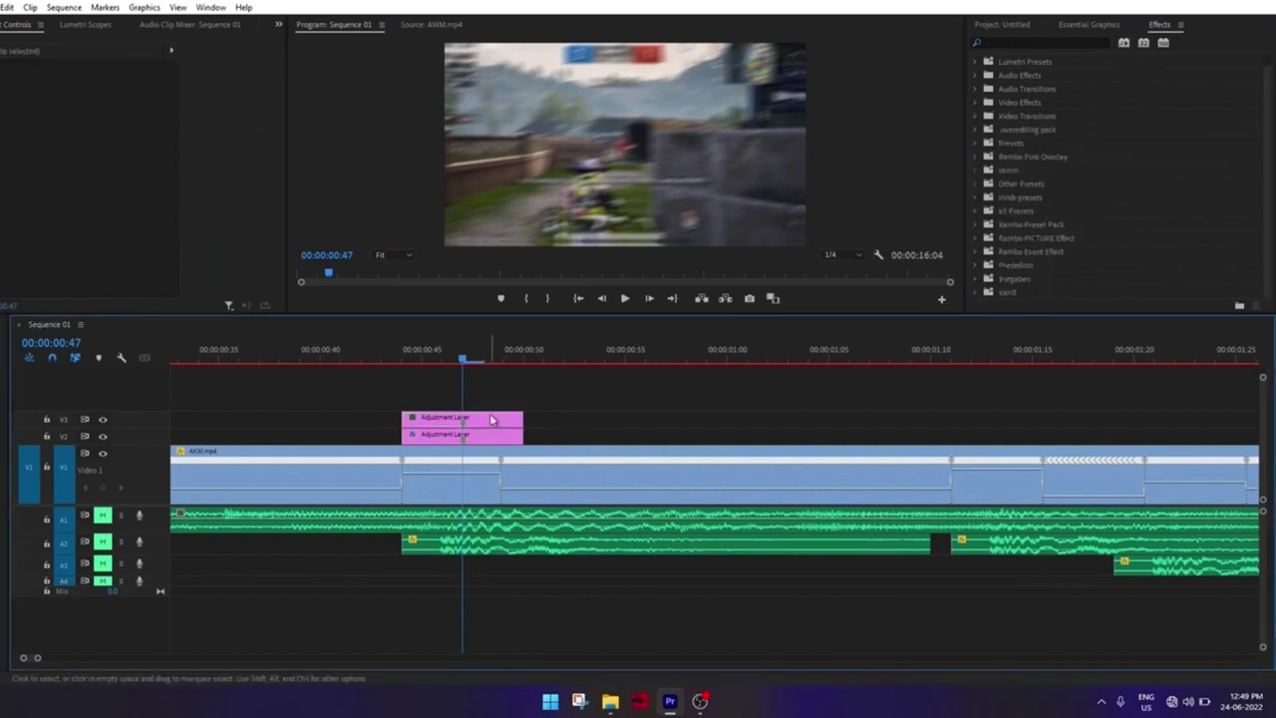
{"action": "left_click", "coordinate": [491, 420]}
{"action": "left_click", "coordinate": [1092, 40]}
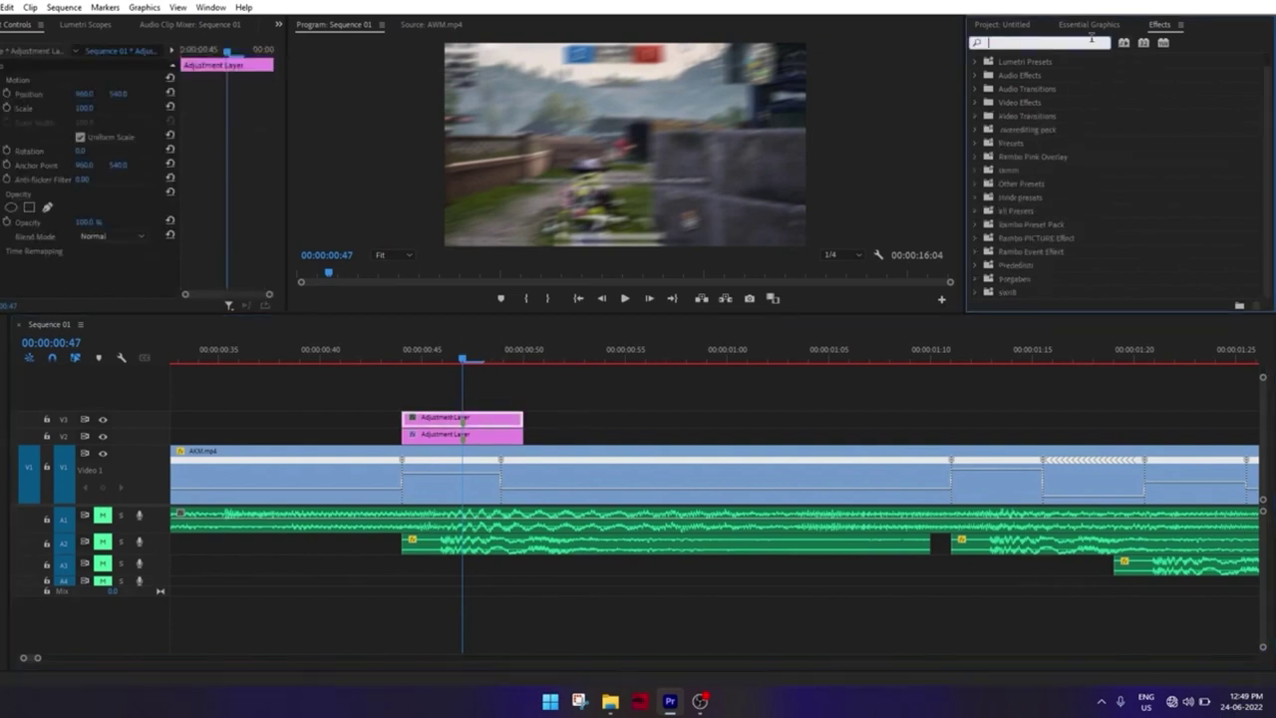
{"action": "type", "text": "bright"}
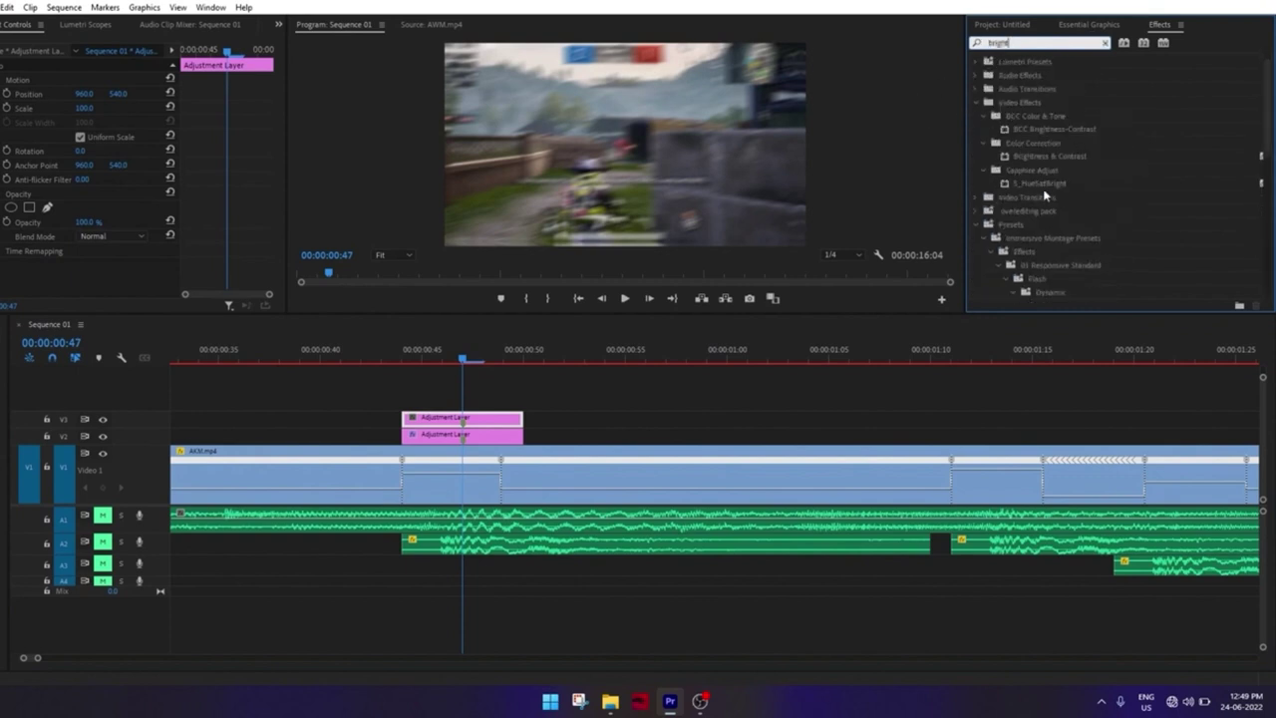
{"action": "left_click", "coordinate": [1052, 157]}
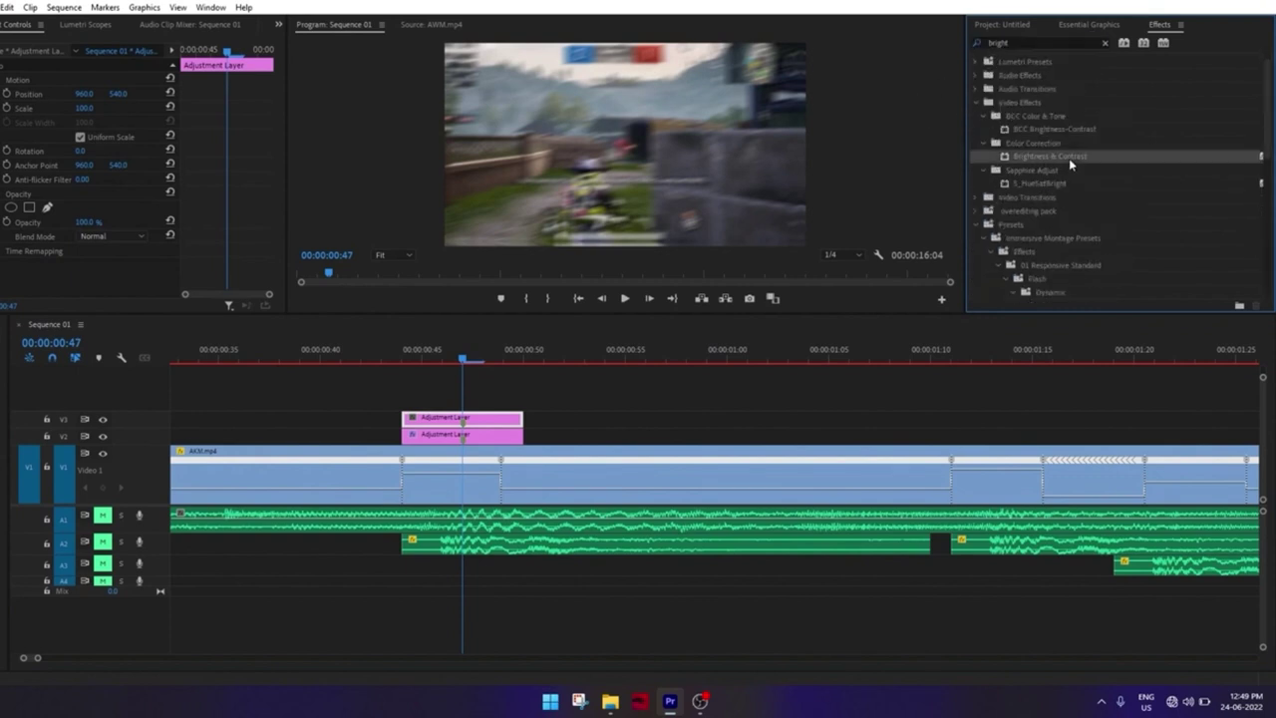
{"action": "left_click_drag", "start_coordinate": [1069, 157], "coordinate": [493, 419]}
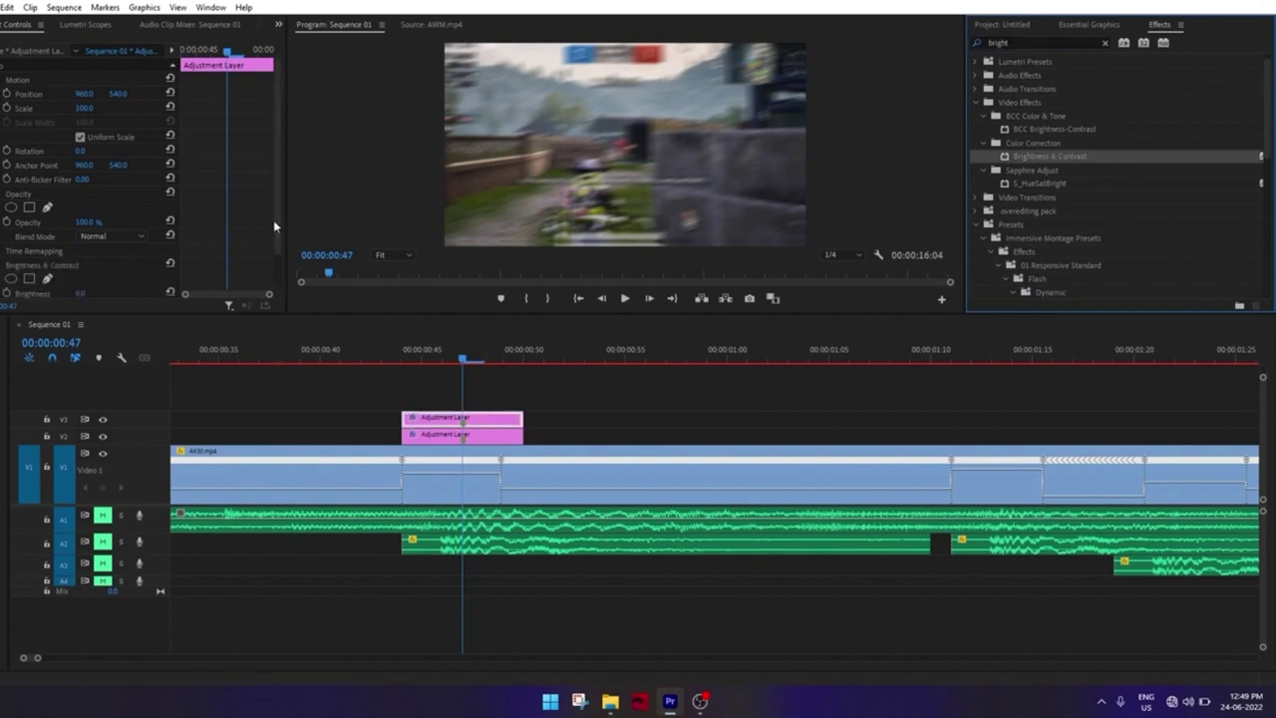
Set Brightness to 40, after first trying 34
{"action": "scroll", "coordinate": [273, 220], "scroll_direction": "down", "scroll_amount": 2}
{"action": "left_click", "coordinate": [92, 246]}
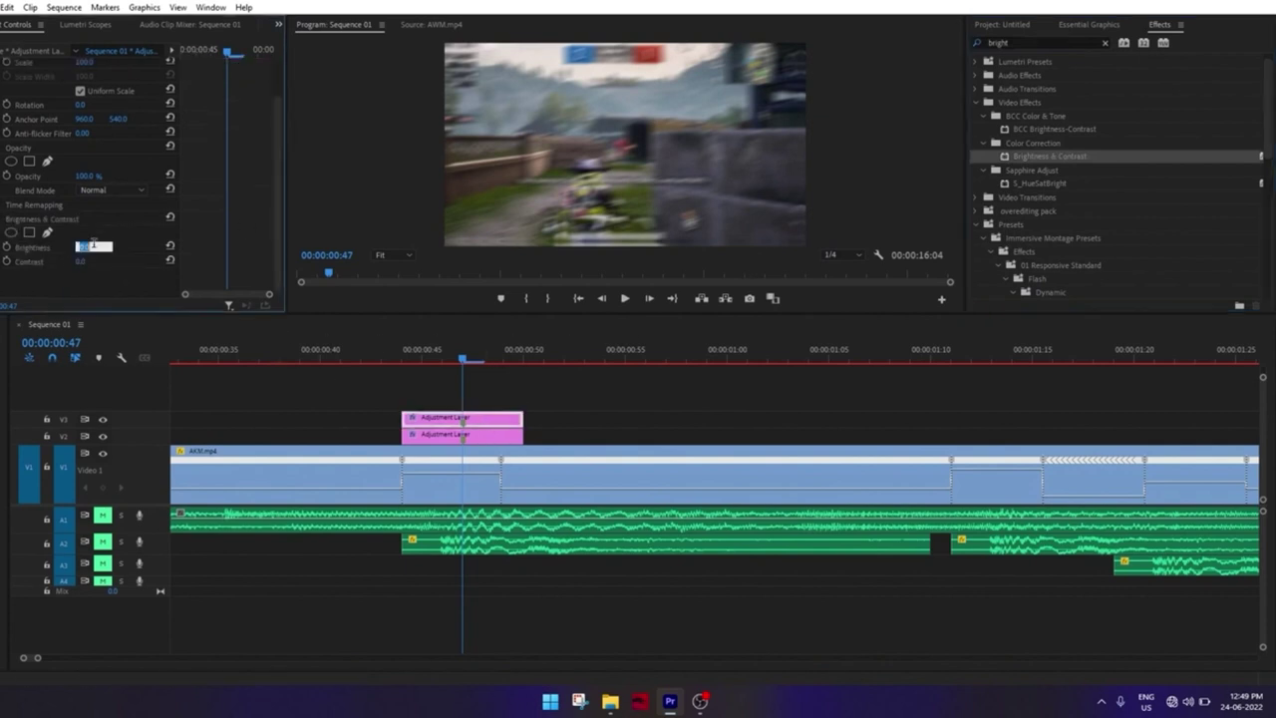
{"action": "type", "text": "34"}
{"action": "key", "text": "Return"}
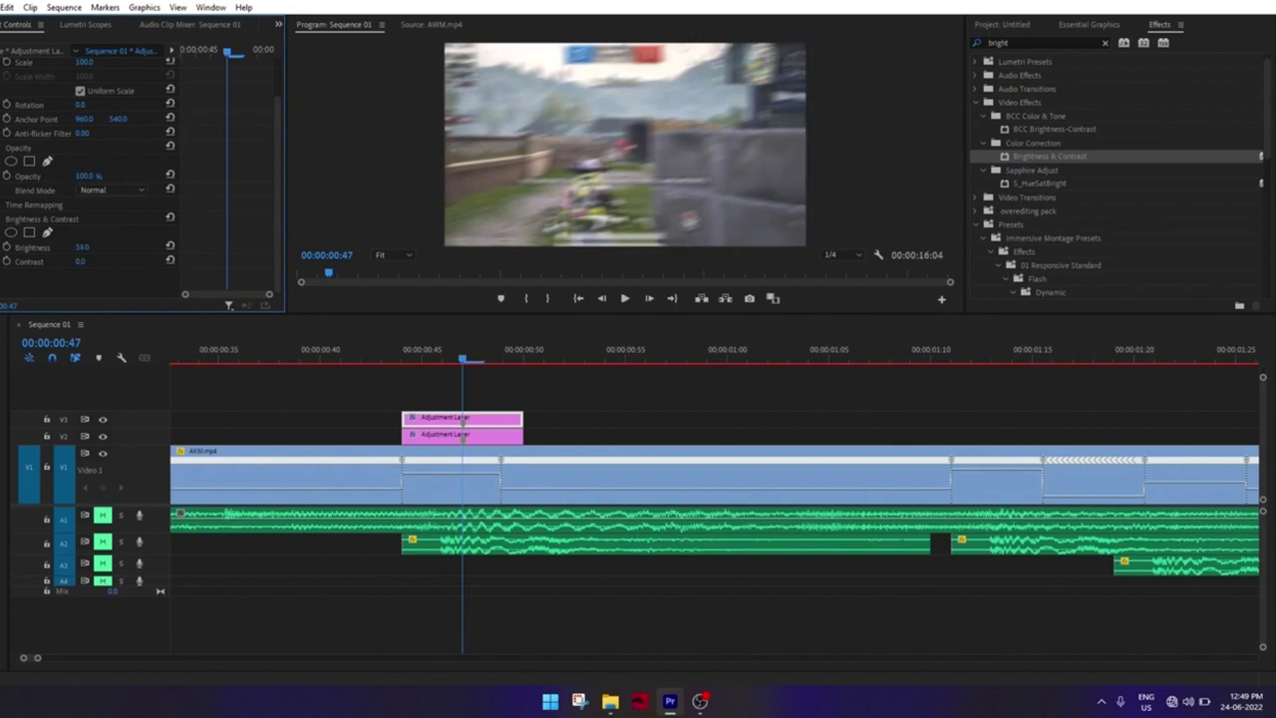
{"action": "left_click", "coordinate": [92, 245]}
{"action": "type", "text": "40"}
{"action": "key", "text": "Return"}
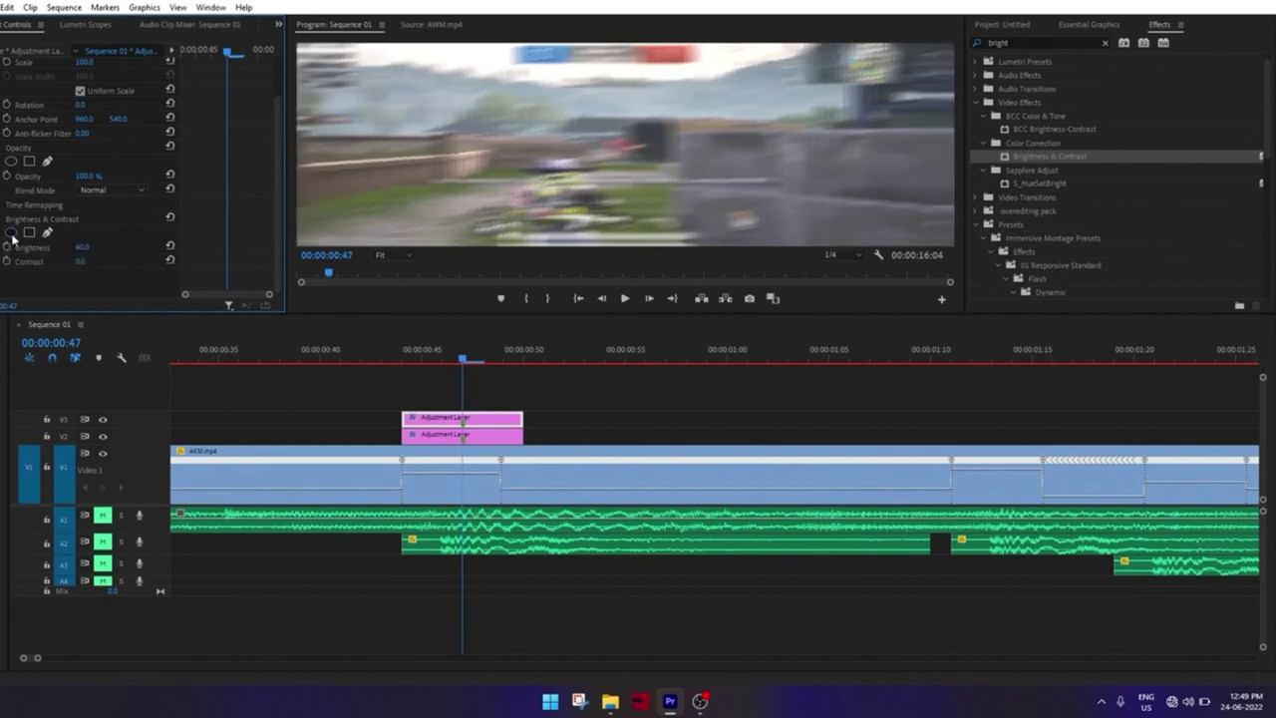
Add an enlarged ellipse mask to Brightness & Contrast, feathered 100 and inverted
{"action": "left_click", "coordinate": [11, 233]}
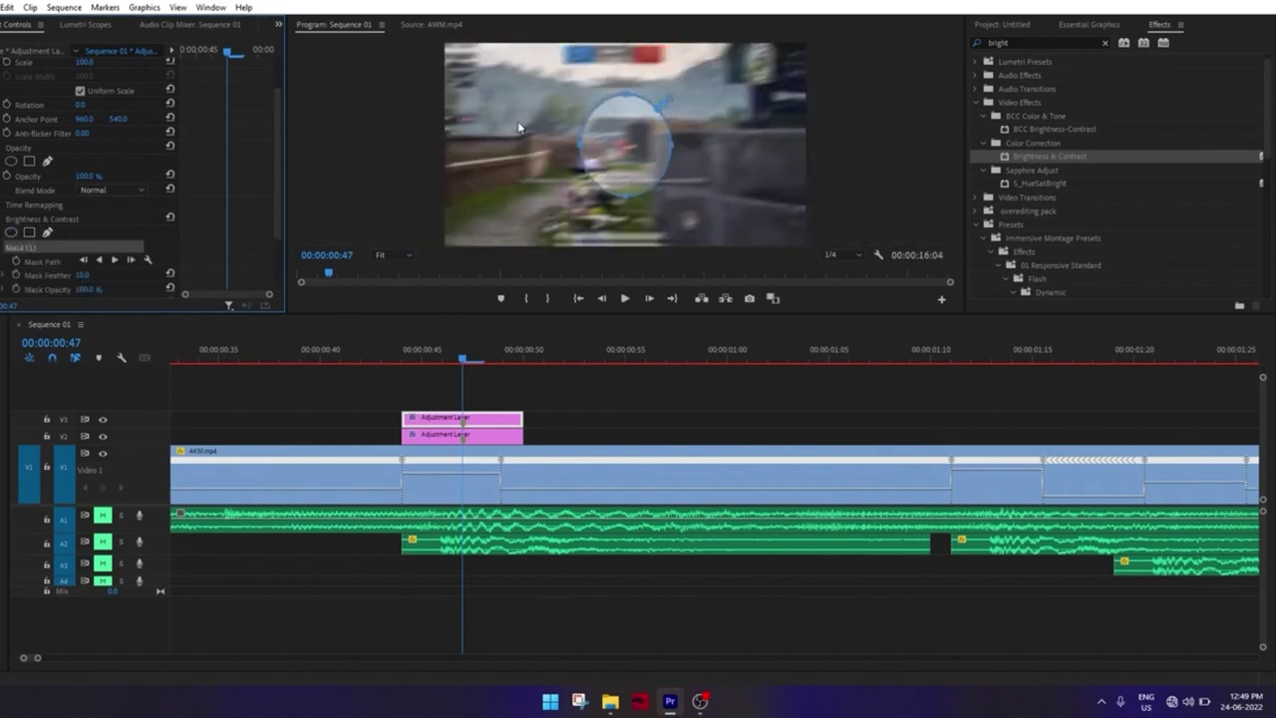
{"action": "left_click", "coordinate": [675, 150]}
{"action": "left_click_drag", "start_coordinate": [676, 150], "coordinate": [707, 152]}
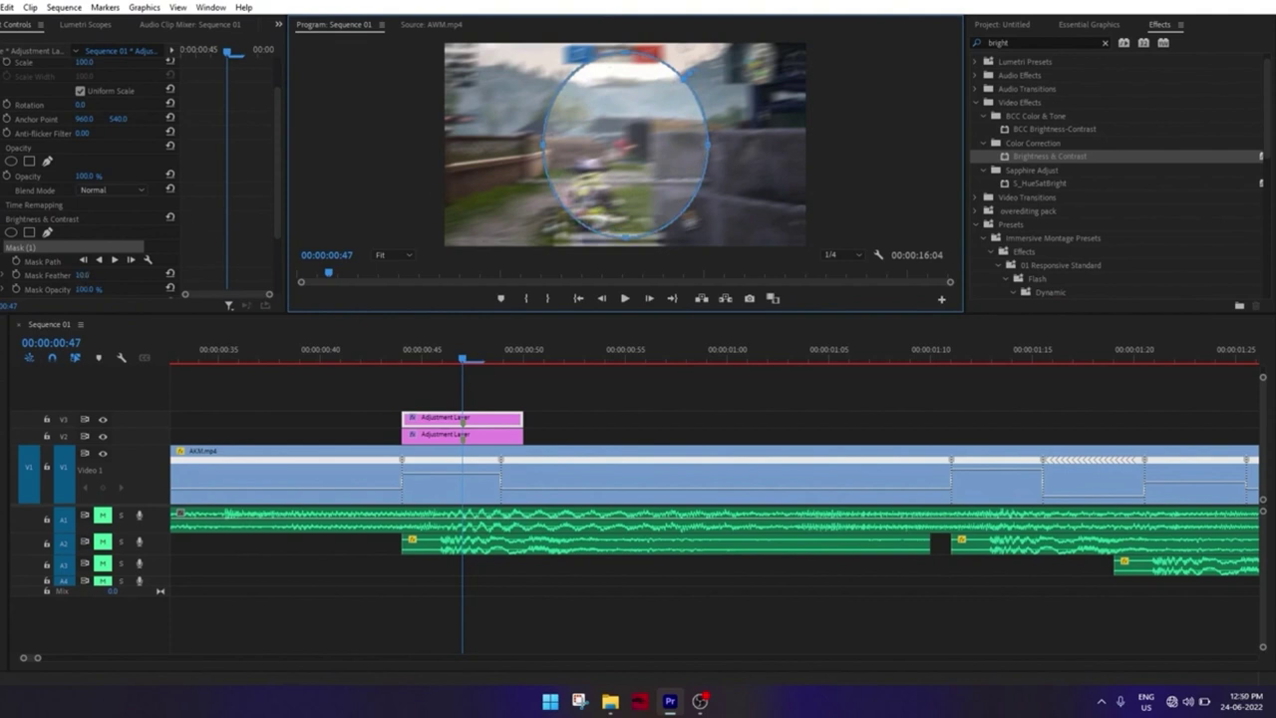
{"action": "left_click", "coordinate": [84, 275]}
{"action": "type", "text": "100"}
{"action": "key", "text": "Return"}
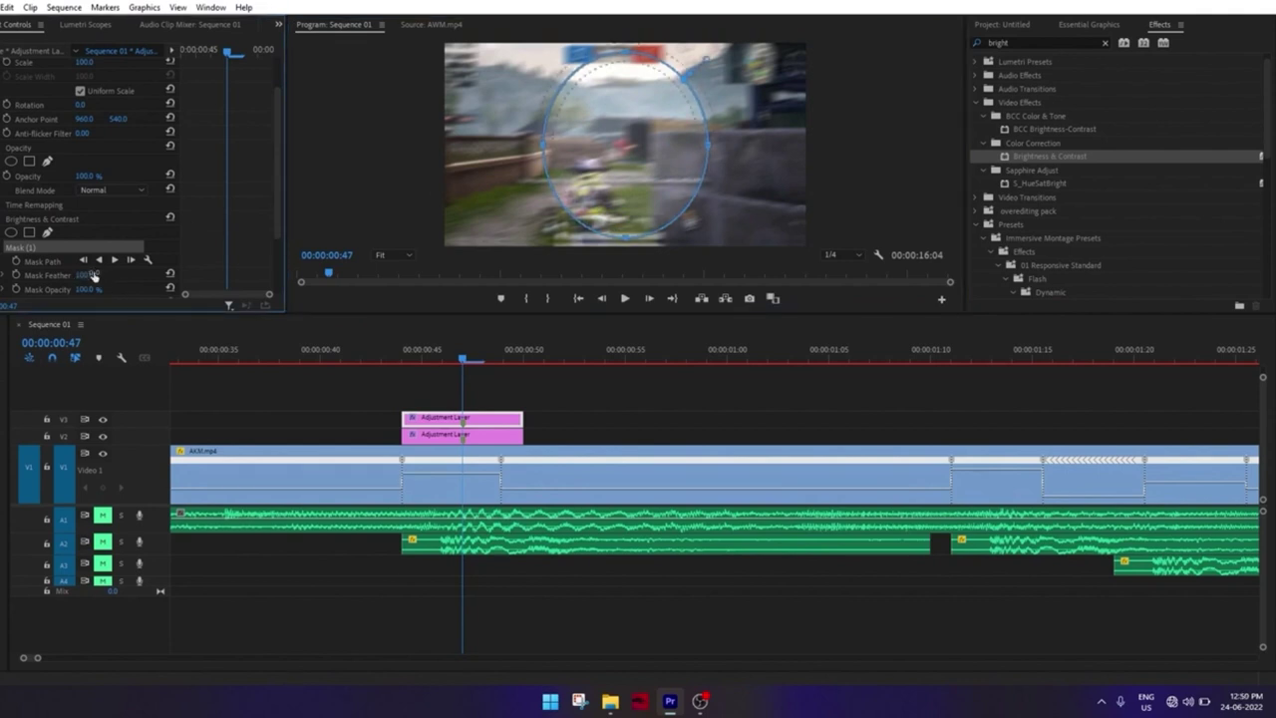
{"action": "scroll", "coordinate": [40, 283], "scroll_direction": "down", "scroll_amount": 1}
{"action": "scroll", "coordinate": [40, 282], "scroll_direction": "down", "scroll_amount": 1}
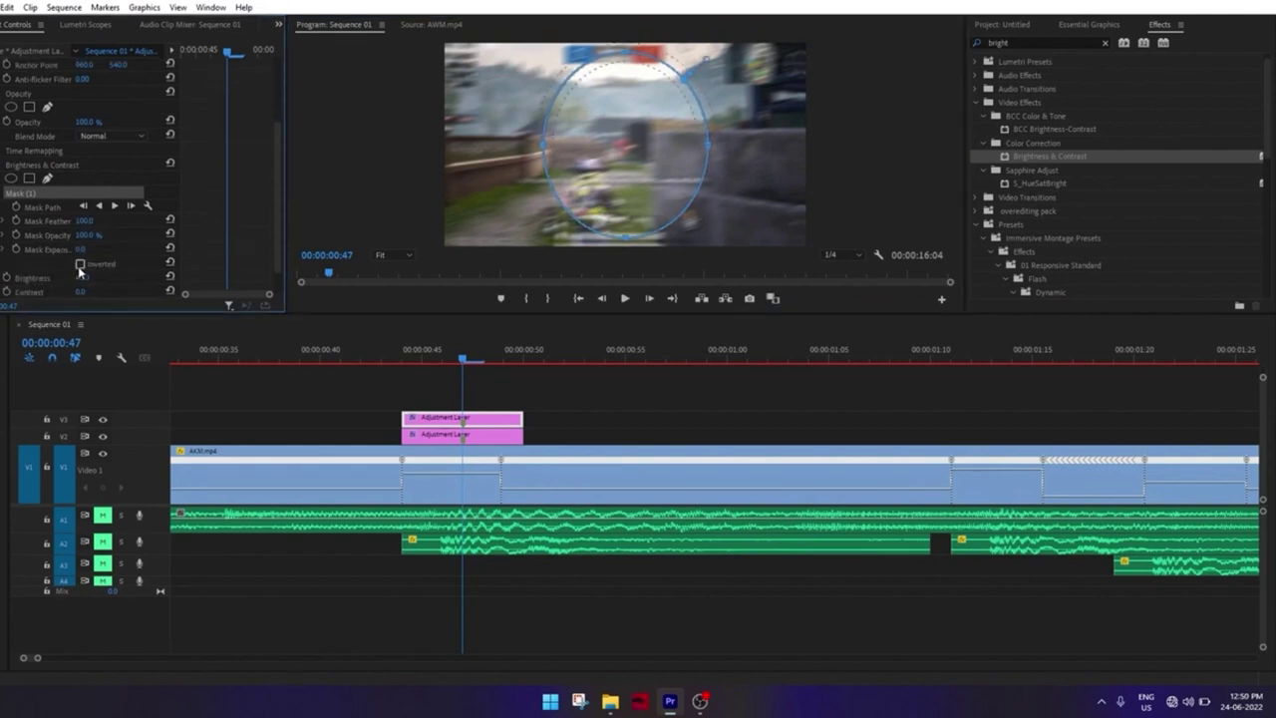
{"action": "left_click", "coordinate": [79, 266]}
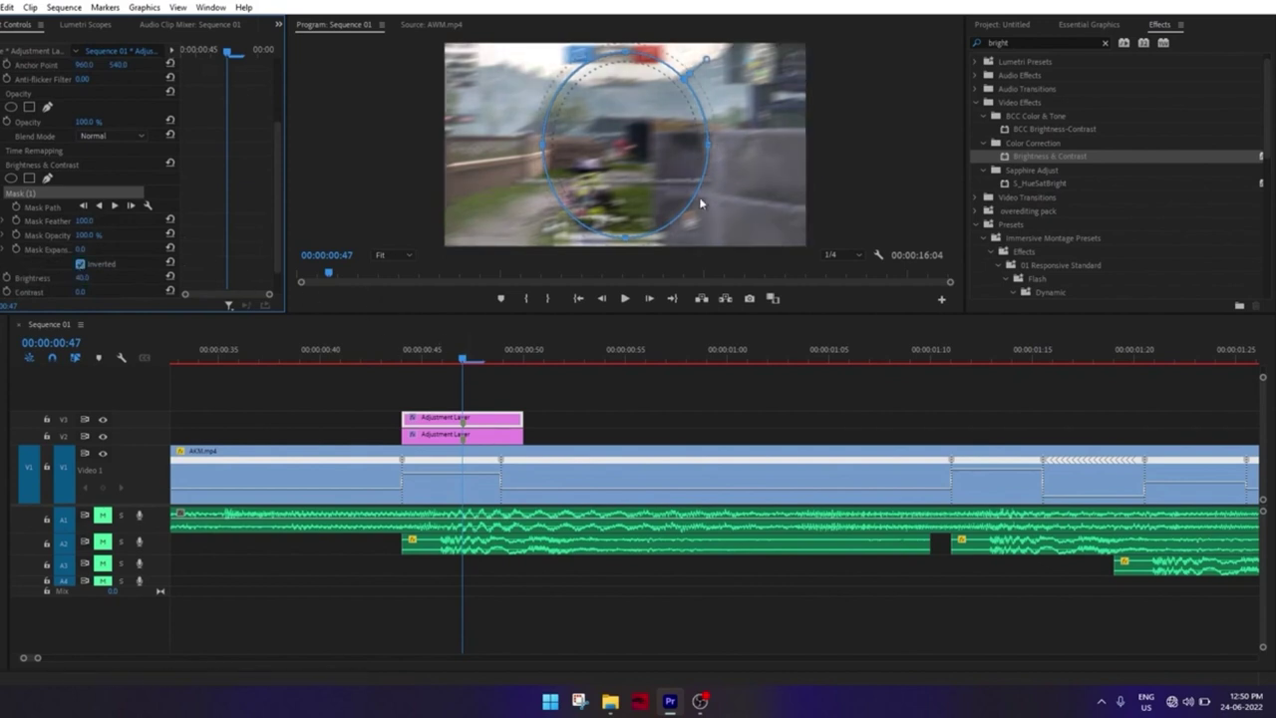
Widen the mask further across the frame and raise Mask Feather to 300
{"action": "left_click", "coordinate": [717, 146]}
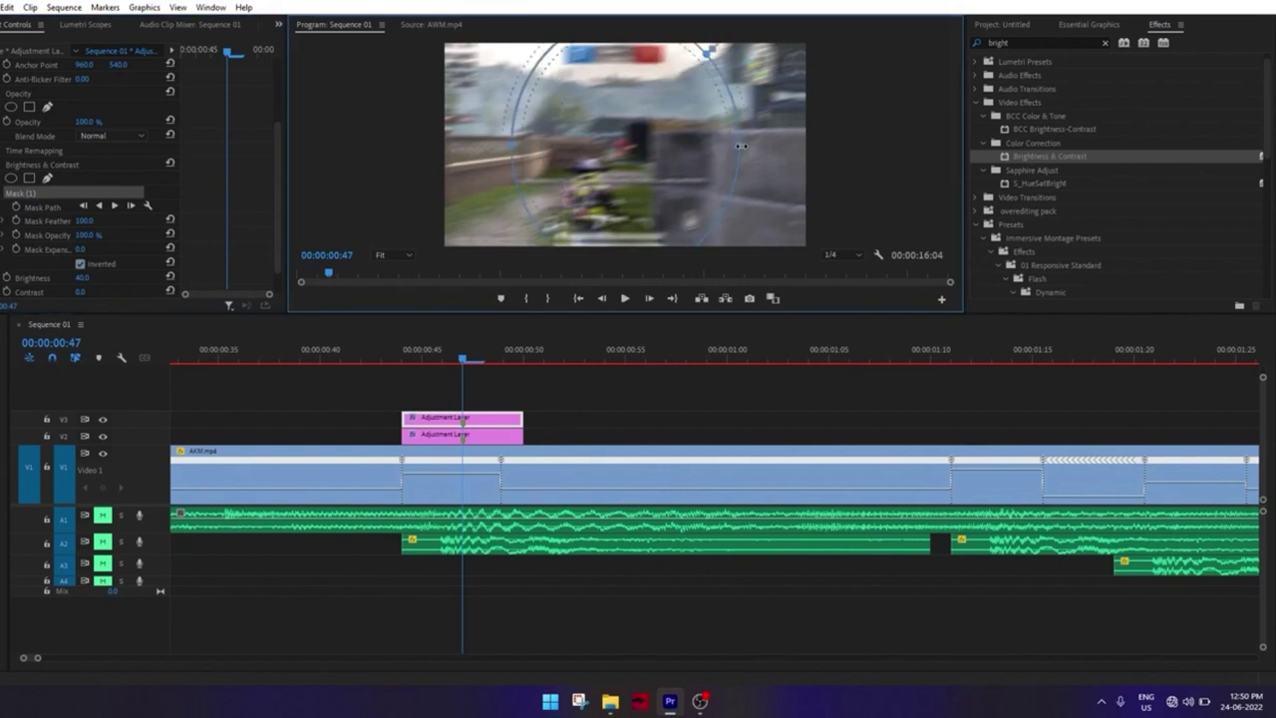
{"action": "left_click_drag", "start_coordinate": [735, 146], "coordinate": [764, 146]}
{"action": "left_click", "coordinate": [604, 433]}
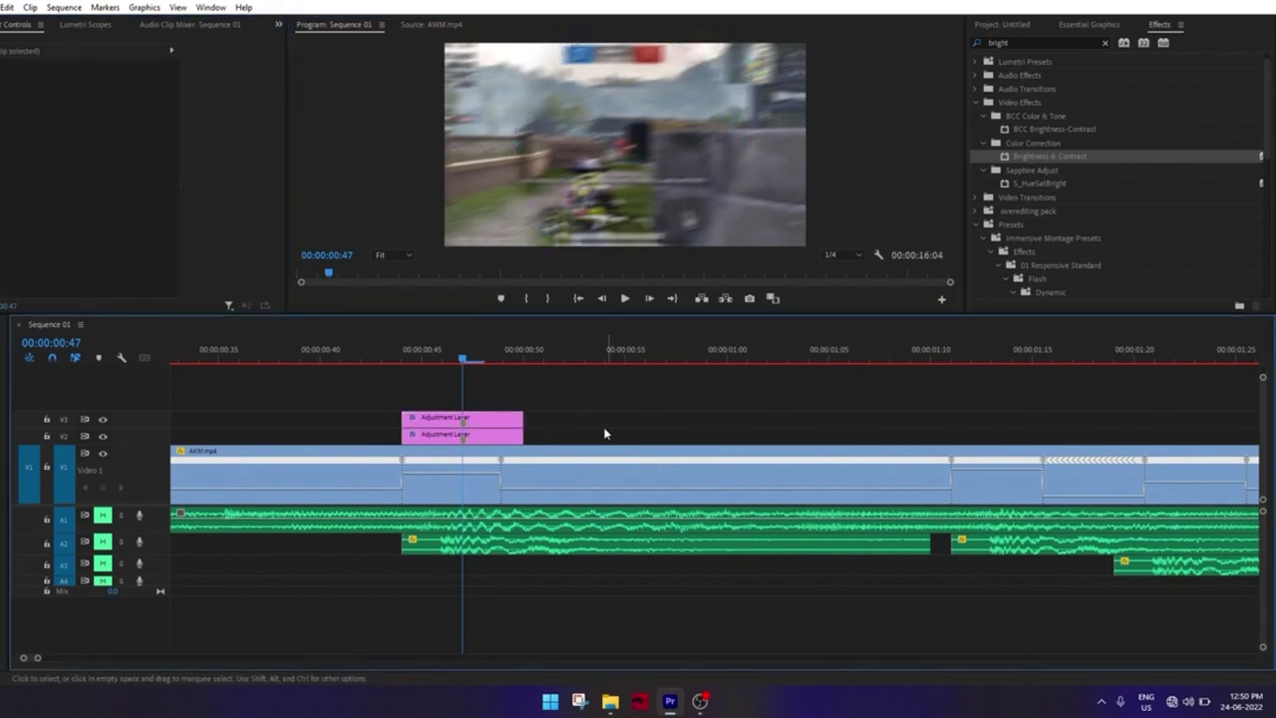
{"action": "left_click_drag", "start_coordinate": [465, 351], "coordinate": [442, 351]}
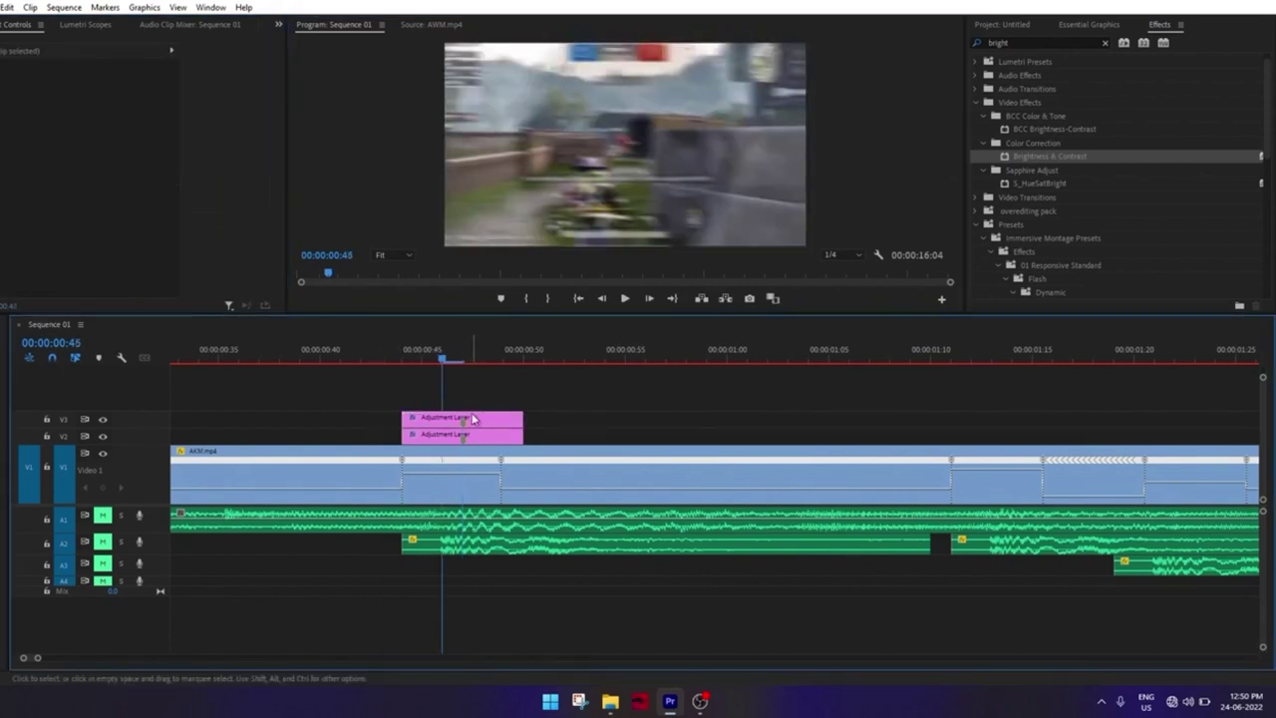
{"action": "left_click", "coordinate": [472, 418]}
{"action": "left_click", "coordinate": [463, 351]}
{"action": "scroll", "coordinate": [227, 213], "scroll_direction": "down", "scroll_amount": 2}
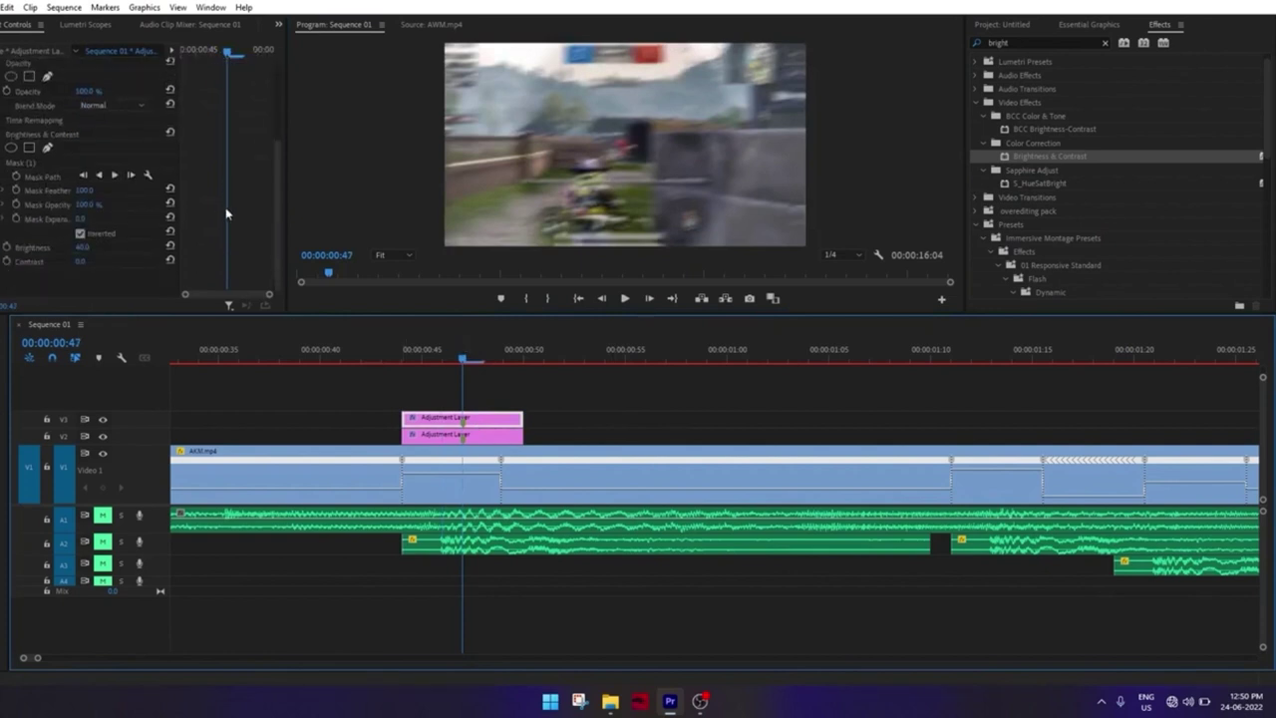
{"action": "left_click", "coordinate": [90, 189]}
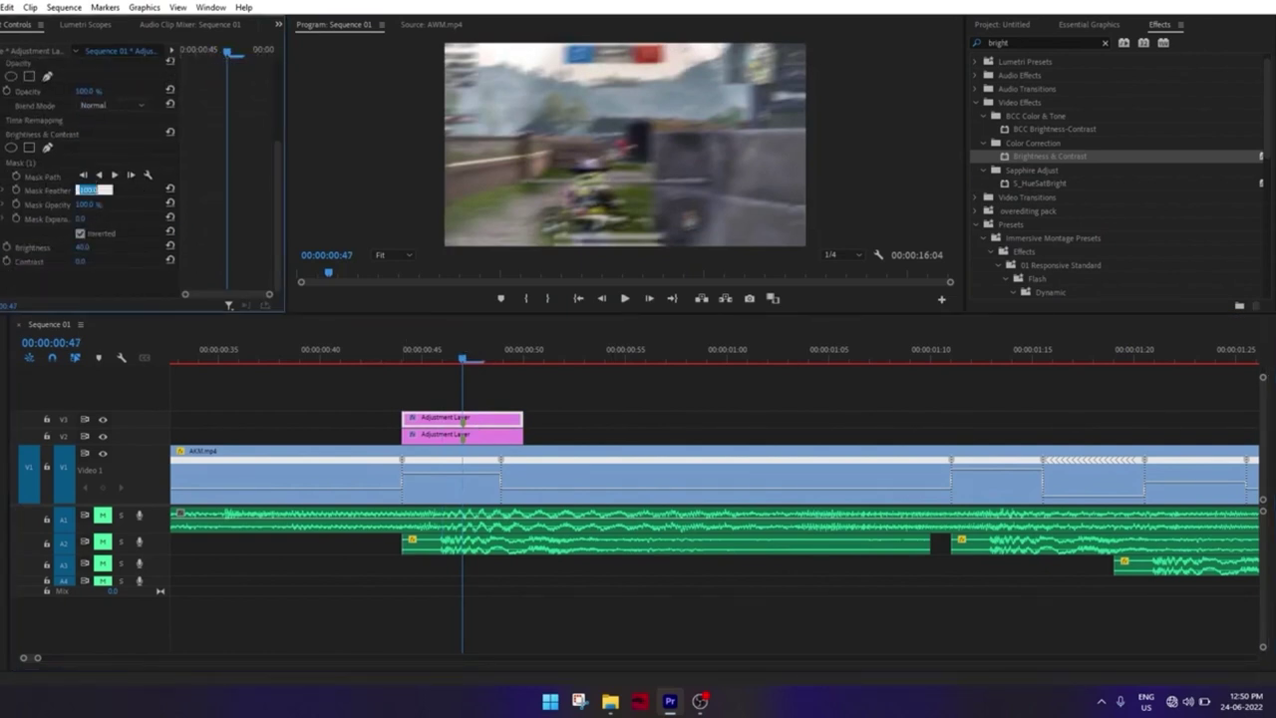
{"action": "type", "text": "300"}
{"action": "key", "text": "Return"}
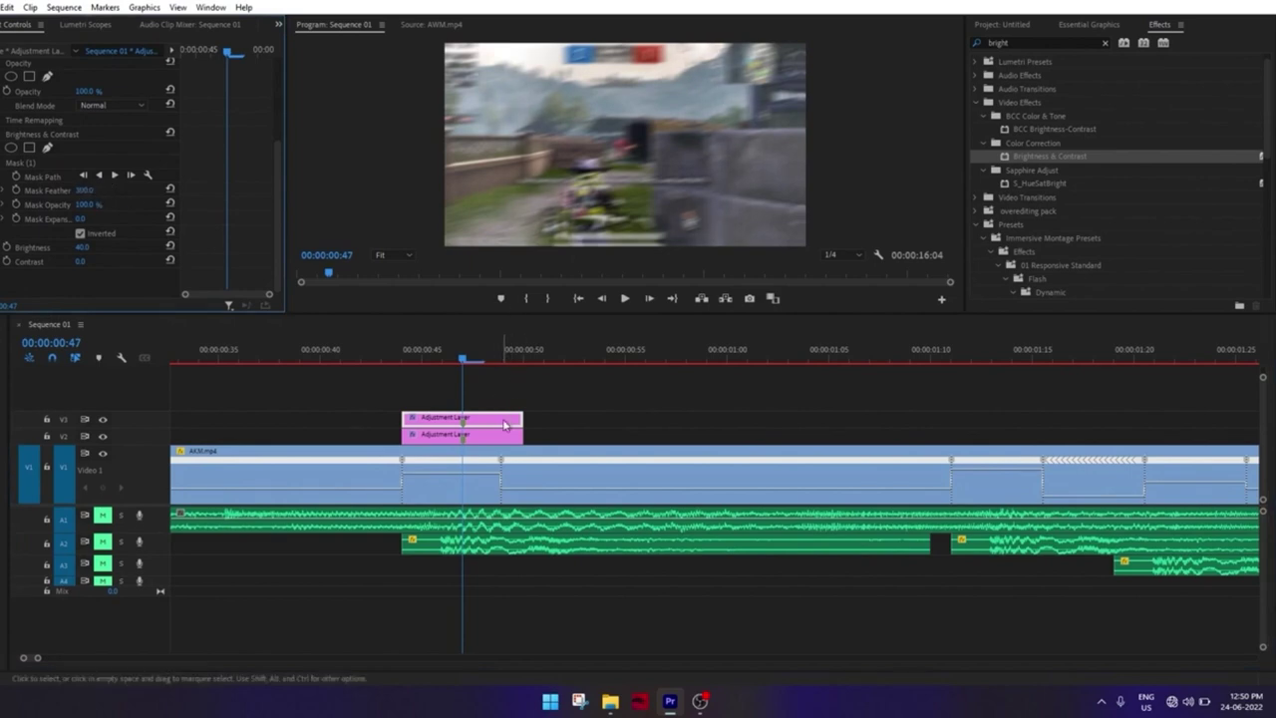
{"action": "left_click", "coordinate": [496, 365]}
Zoom the timeline out and copy both stacked adjustment layers to the 01:12 gunshot
{"action": "mouse_move", "coordinate": [399, 351]}
{"action": "left_mouse_down"}
{"action": "mouse_move", "coordinate": [575, 363]}
{"action": "mouse_move", "coordinate": [382, 384]}
{"action": "left_mouse_up"}
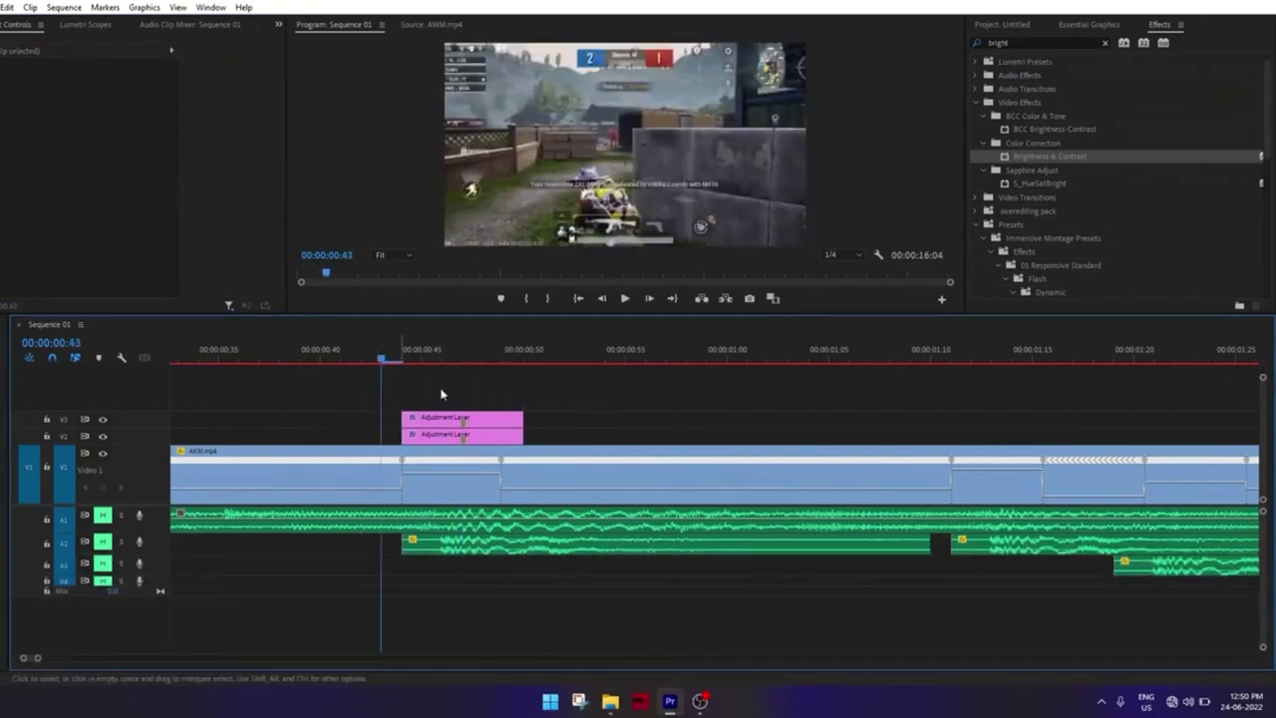
{"action": "scroll", "coordinate": [558, 417], "scroll_direction": "down", "scroll_amount": 1}
{"action": "key", "text": "minus"}
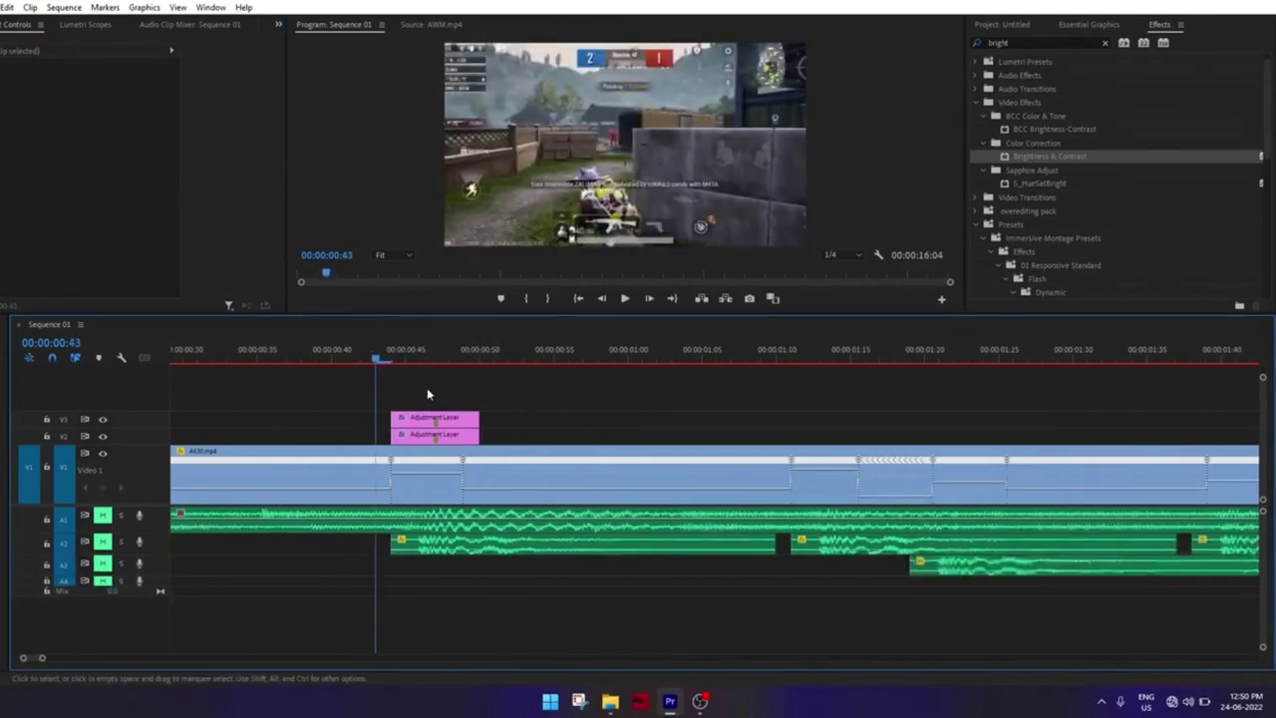
{"action": "scroll", "coordinate": [689, 444], "scroll_direction": "down", "scroll_amount": 2}
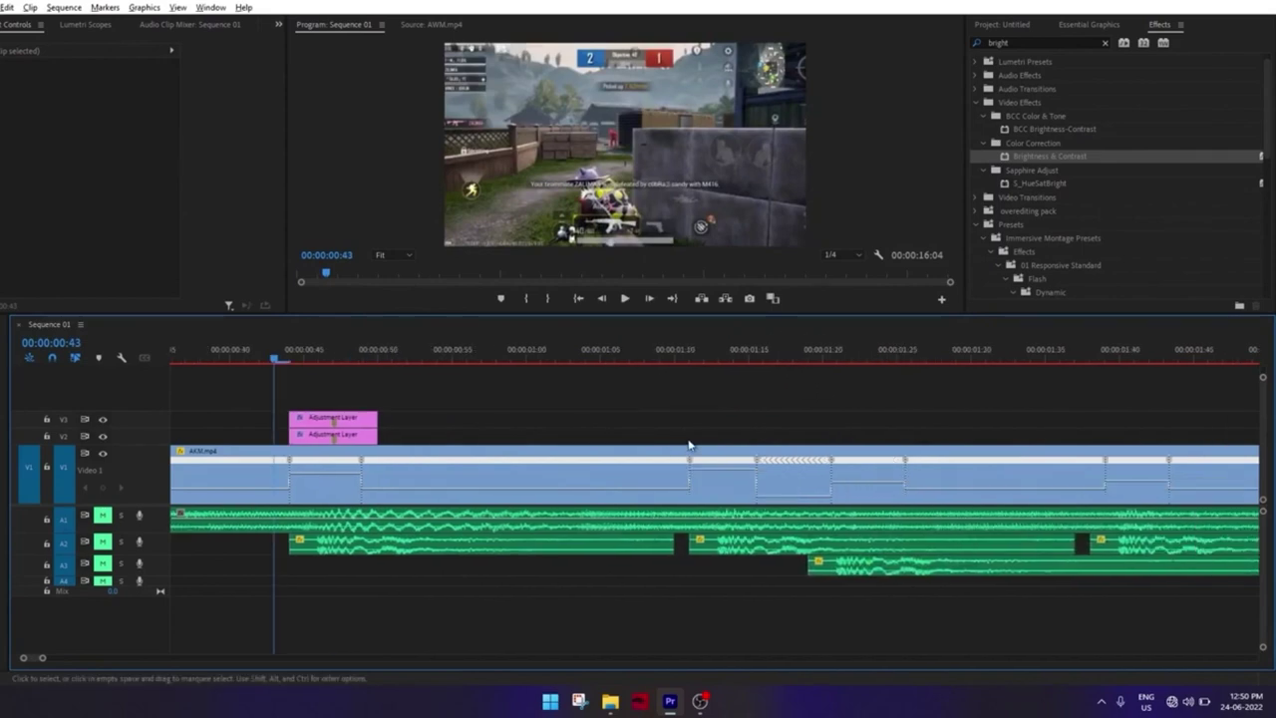
{"action": "key", "text": "minus"}
{"action": "mouse_move", "coordinate": [755, 366]}
{"action": "left_mouse_down"}
{"action": "mouse_move", "coordinate": [406, 399]}
{"action": "mouse_move", "coordinate": [689, 414]}
{"action": "left_mouse_up"}
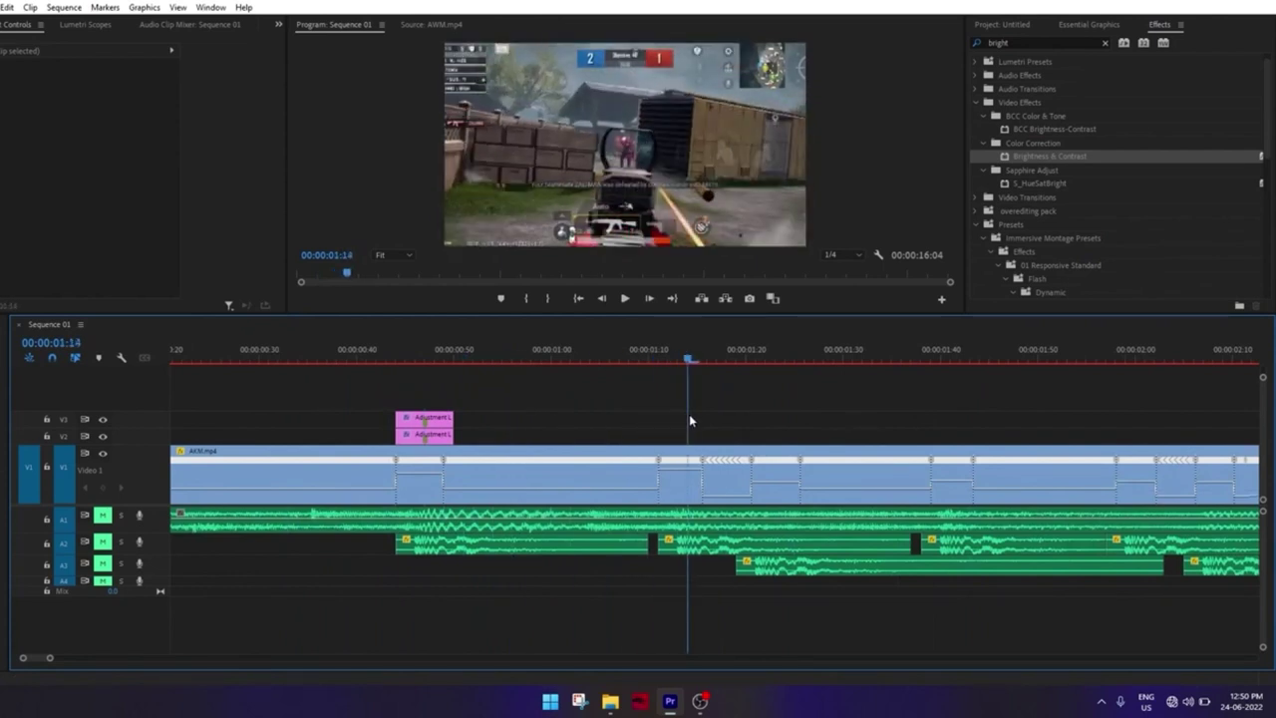
{"action": "key", "text": "="}
{"action": "left_click_drag", "start_coordinate": [471, 386], "coordinate": [369, 442]}
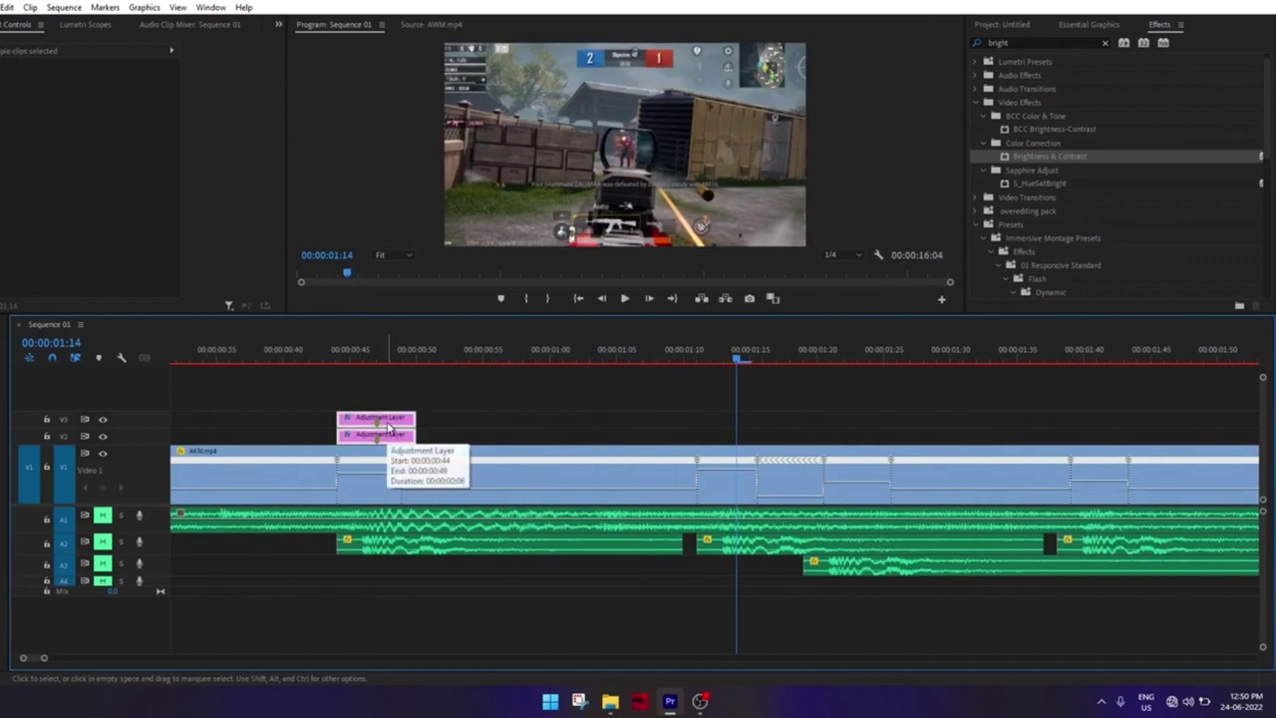
{"action": "left_click_drag", "start_coordinate": [389, 427], "coordinate": [755, 429]}
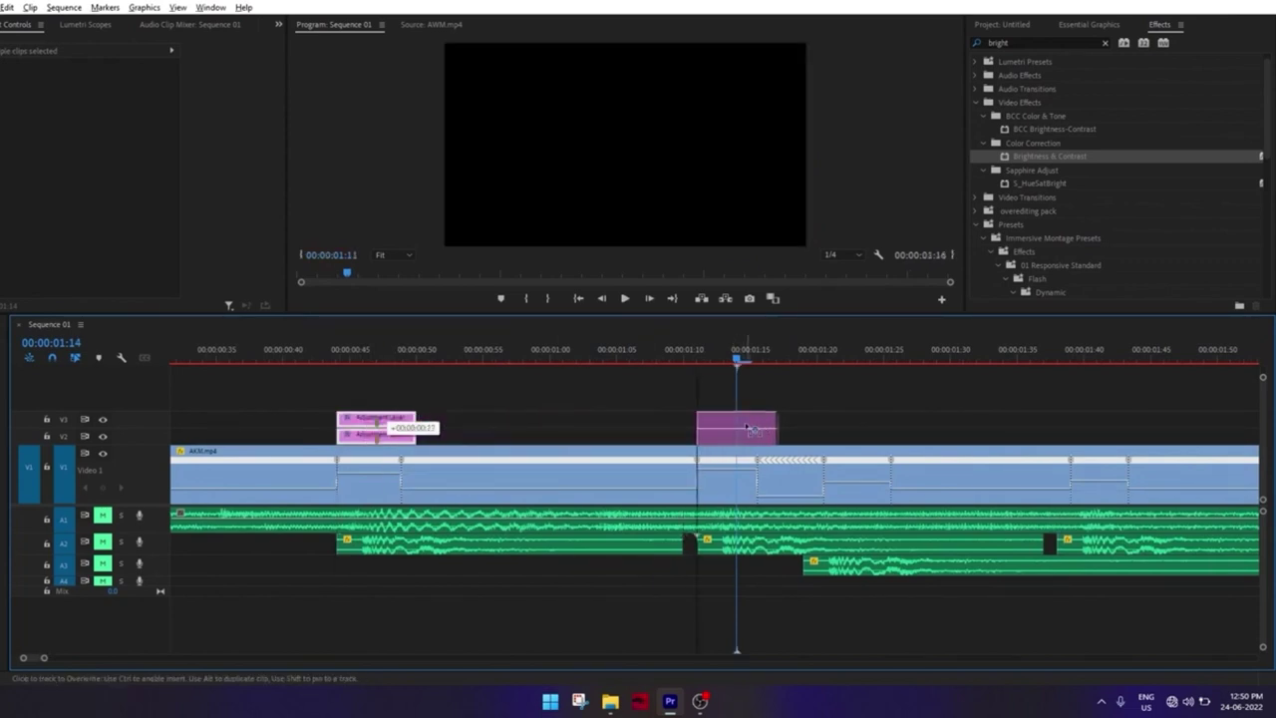
{"action": "left_click_drag", "start_coordinate": [755, 429], "coordinate": [755, 429]}
Place more copies of the adjustment-layer pair at the 01:22 shot and later gunshots
{"action": "scroll", "coordinate": [711, 436], "scroll_direction": "down", "scroll_amount": 2}
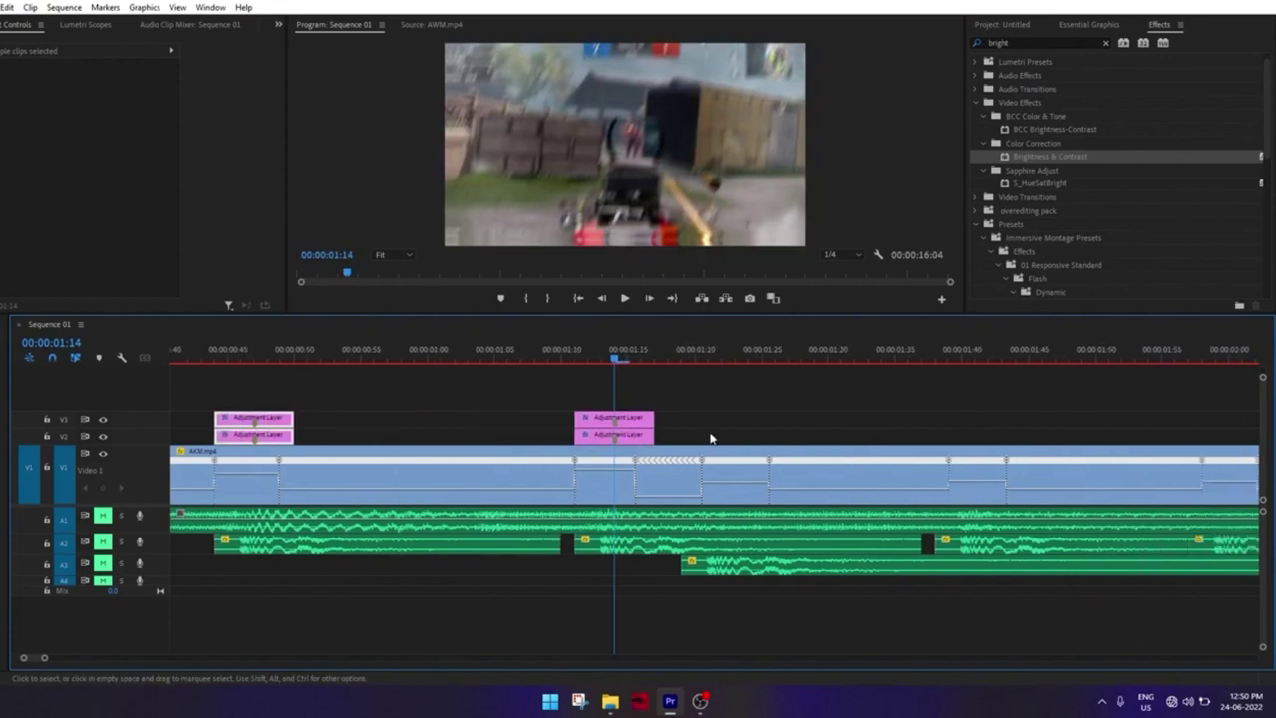
{"action": "left_click", "coordinate": [721, 351]}
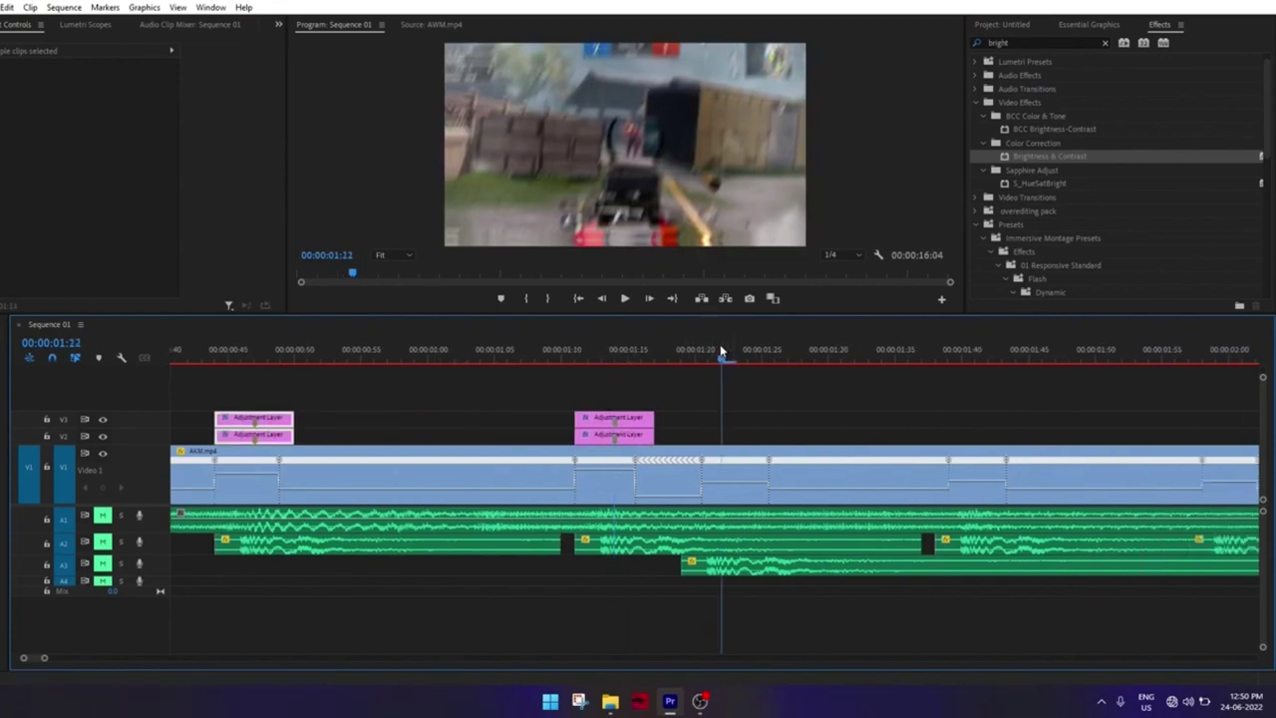
{"action": "left_click_drag", "start_coordinate": [642, 426], "coordinate": [745, 424]}
{"action": "scroll", "coordinate": [728, 405], "scroll_direction": "down", "scroll_amount": 2}
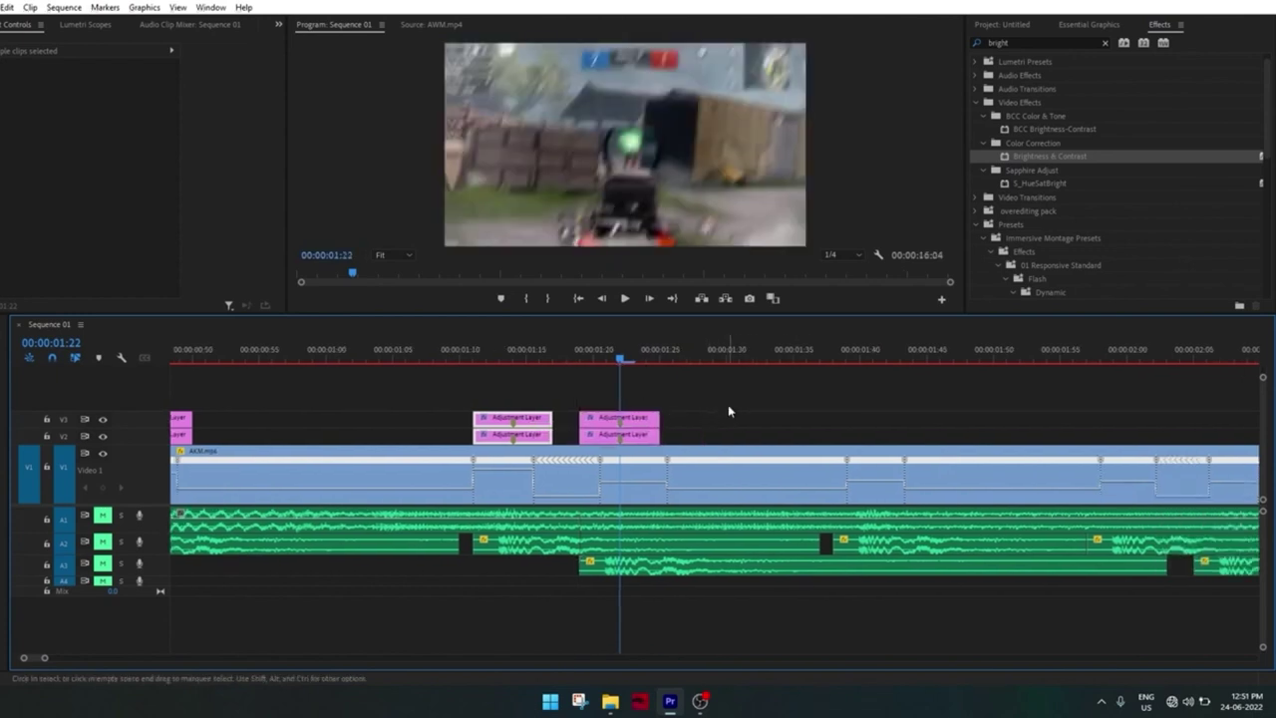
{"action": "mouse_move", "coordinate": [729, 407]}
{"action": "left_mouse_down"}
{"action": "mouse_move", "coordinate": [584, 436]}
{"action": "mouse_move", "coordinate": [888, 427]}
{"action": "left_mouse_up"}
{"action": "key", "text": "minus"}
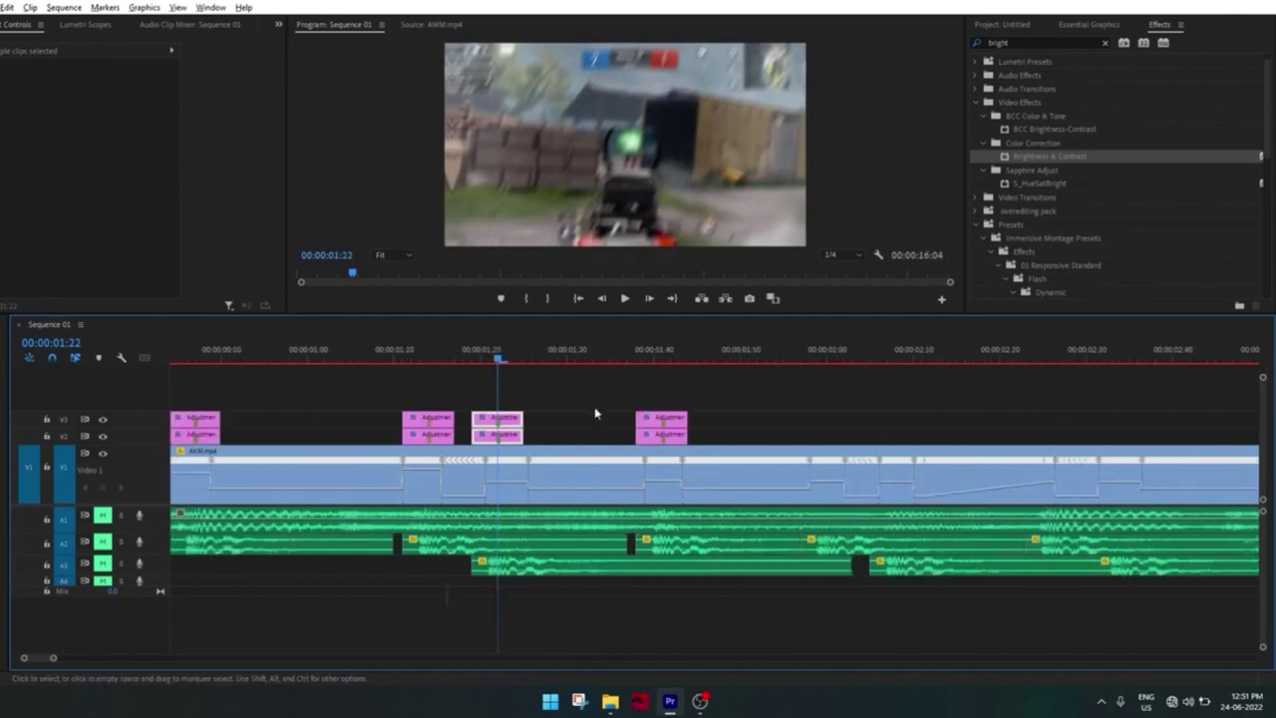
{"action": "scroll", "coordinate": [595, 413], "scroll_direction": "down", "scroll_amount": 3}
{"action": "left_click_drag", "start_coordinate": [804, 430], "coordinate": [738, 429]}
Scrub to the AWM clip's speed ramp and set the playhead to 10:23
{"action": "scroll", "coordinate": [798, 429], "scroll_direction": "up", "scroll_amount": 2}
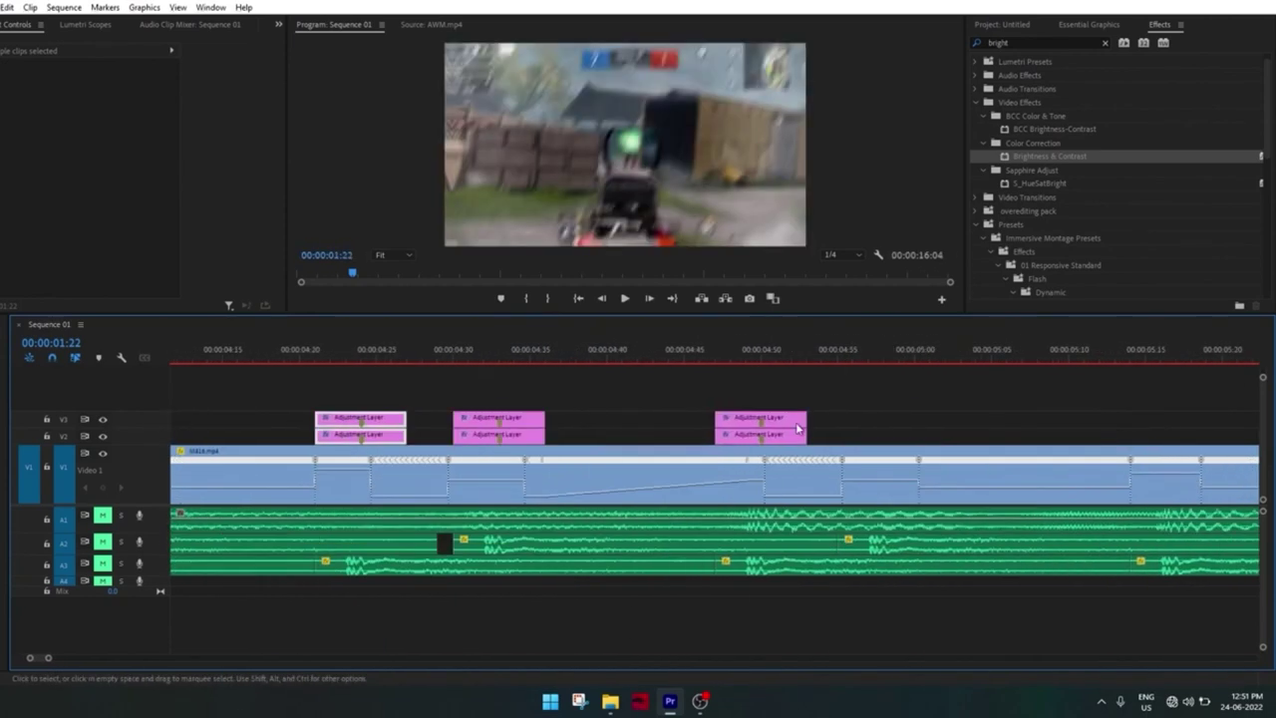
{"action": "scroll", "coordinate": [797, 428], "scroll_direction": "down", "scroll_amount": 3}
{"action": "scroll", "coordinate": [813, 515], "scroll_direction": "down", "scroll_amount": 5}
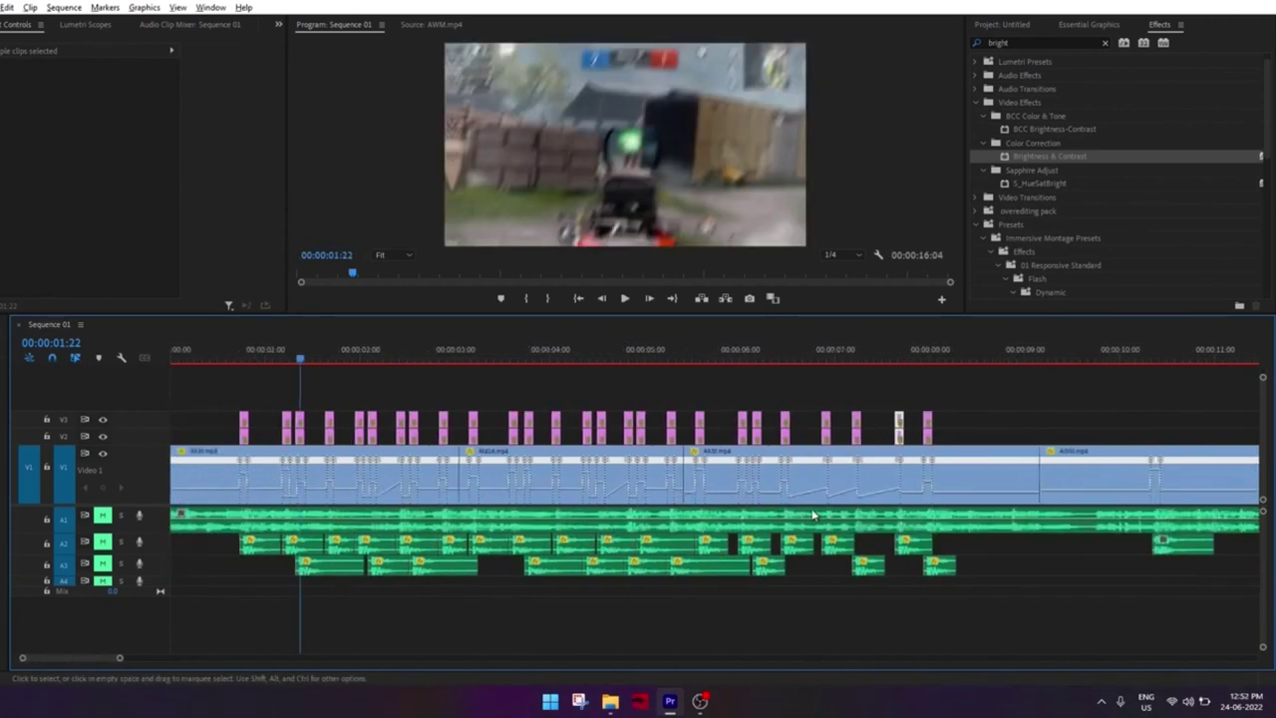
{"action": "scroll", "coordinate": [812, 516], "scroll_direction": "down", "scroll_amount": 1}
{"action": "mouse_move", "coordinate": [465, 364]}
{"action": "left_mouse_down"}
{"action": "mouse_move", "coordinate": [260, 371]}
{"action": "mouse_move", "coordinate": [1058, 379]}
{"action": "left_mouse_up"}
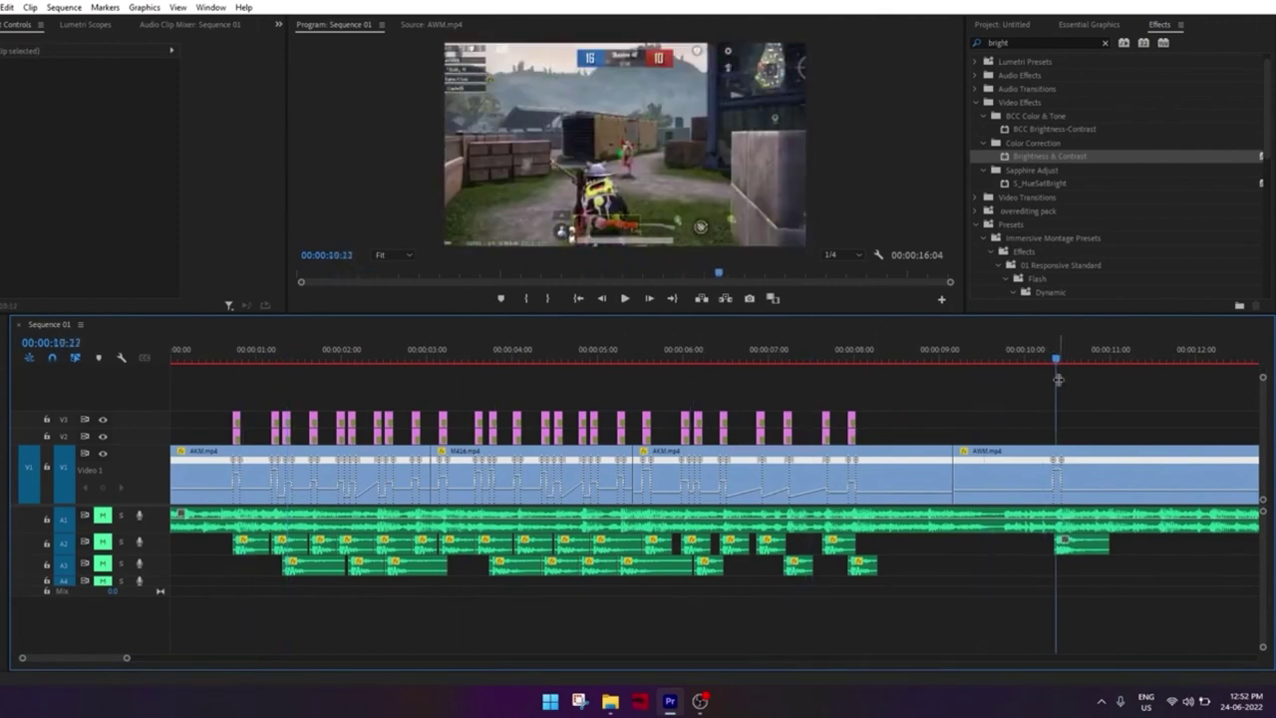
{"action": "scroll", "coordinate": [1087, 431], "scroll_direction": "up", "scroll_amount": 4}
{"action": "scroll", "coordinate": [1087, 431], "scroll_direction": "up", "scroll_amount": 3}
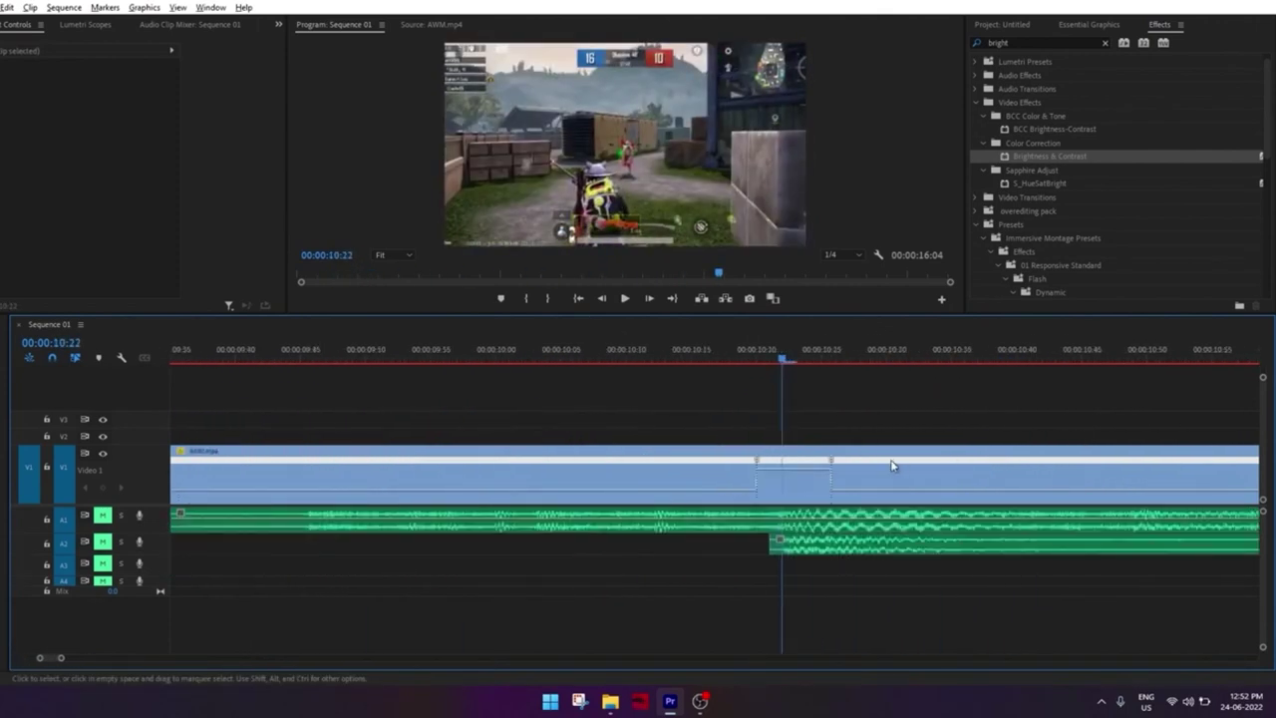
{"action": "left_click", "coordinate": [820, 350]}
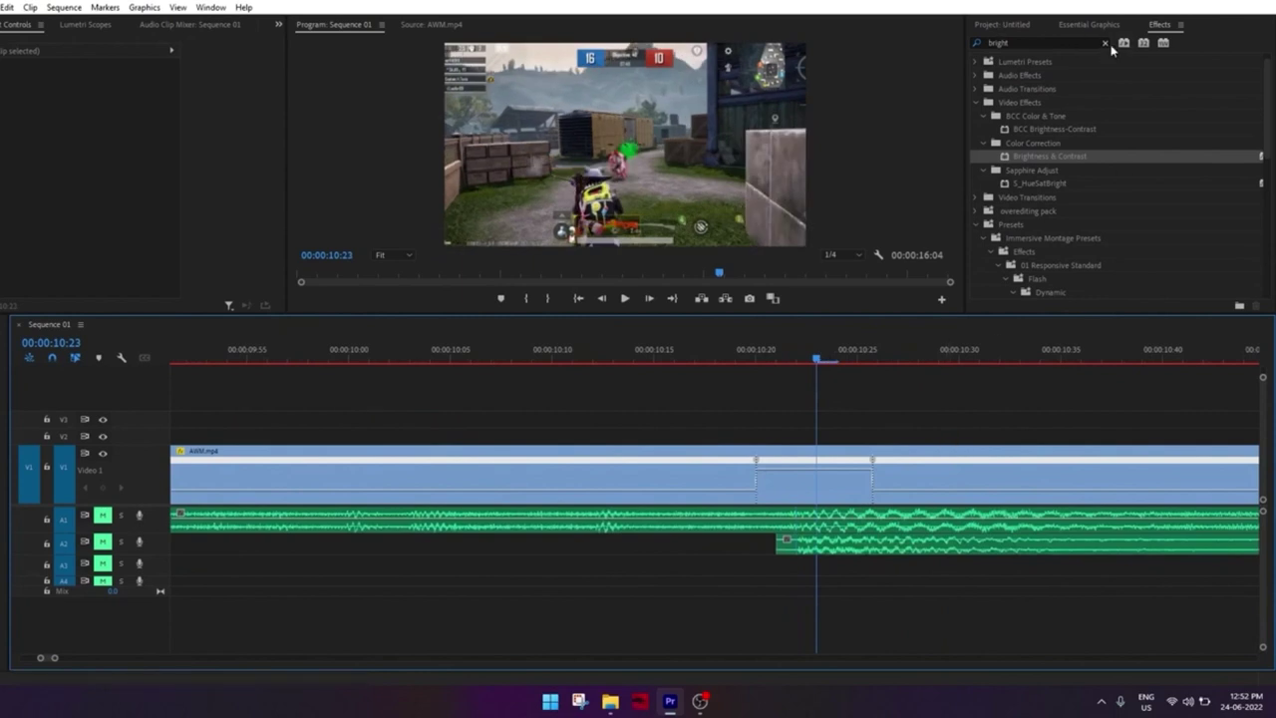
Place an adjustment layer above the AWM clip and delete its part before 10:18
{"action": "left_click", "coordinate": [1105, 43]}
{"action": "left_click", "coordinate": [1027, 24]}
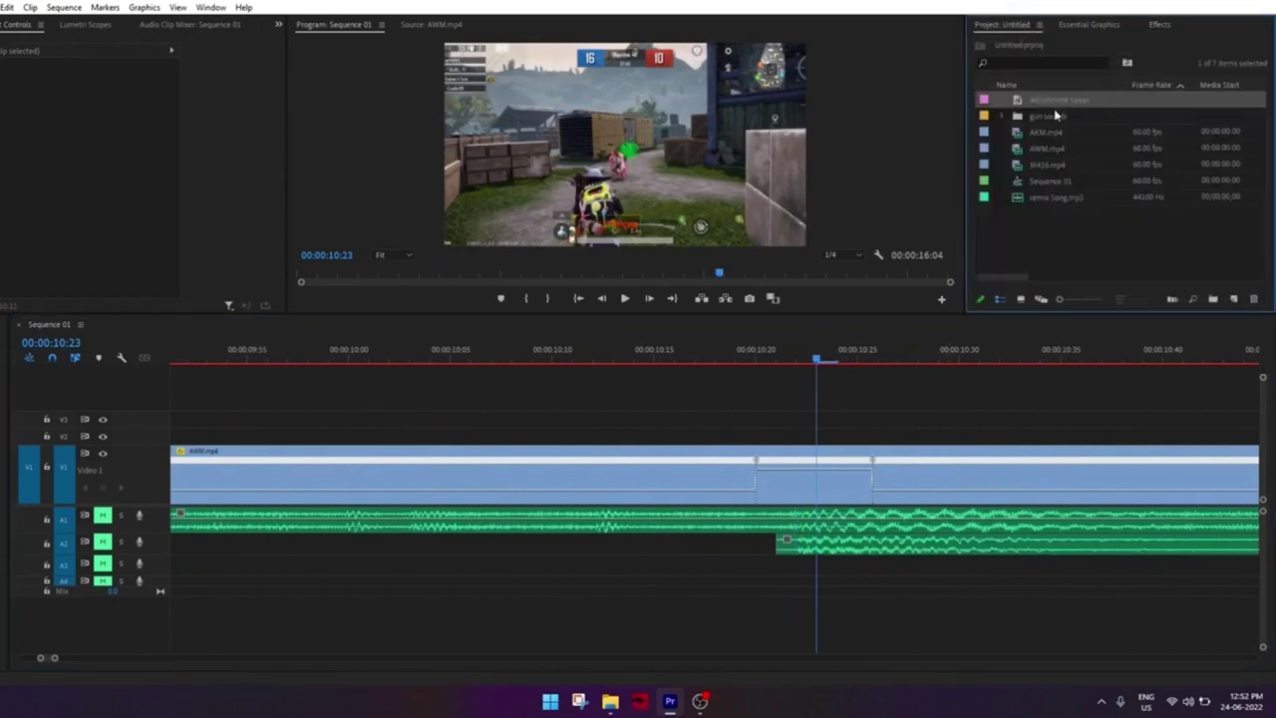
{"action": "left_click_drag", "start_coordinate": [1068, 104], "coordinate": [861, 436]}
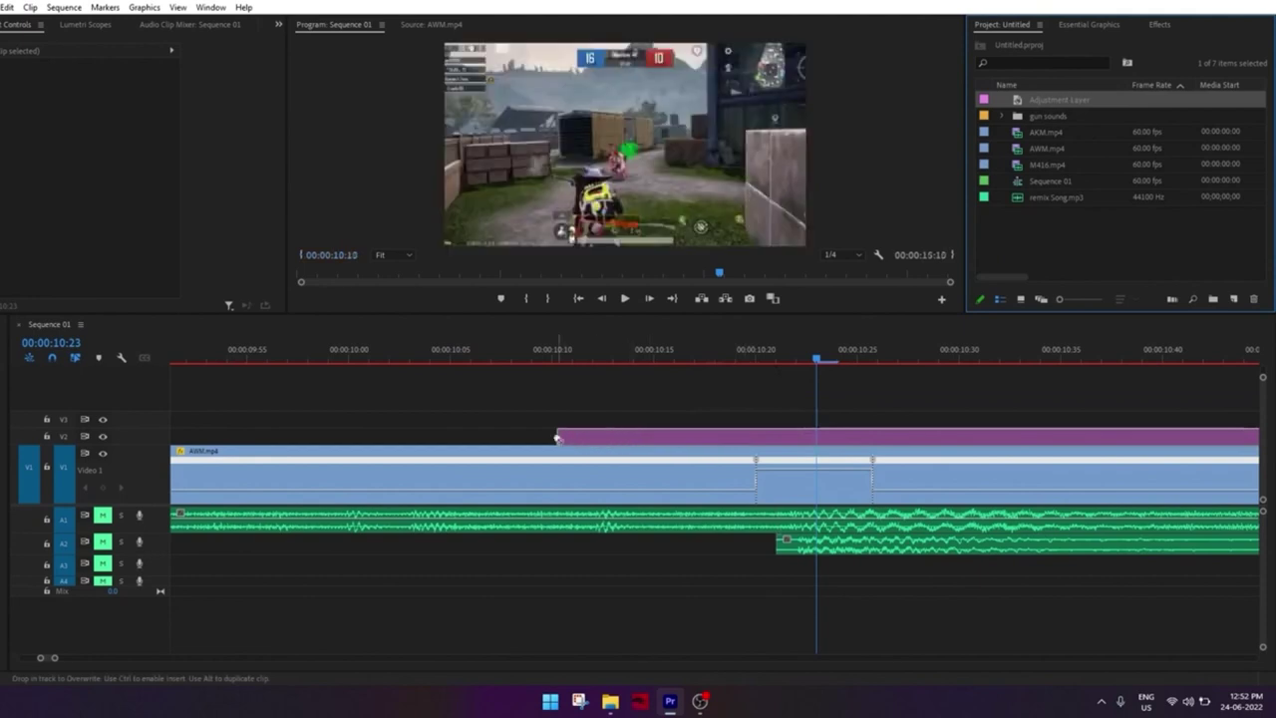
{"action": "scroll", "coordinate": [698, 429], "scroll_direction": "down", "scroll_amount": 2}
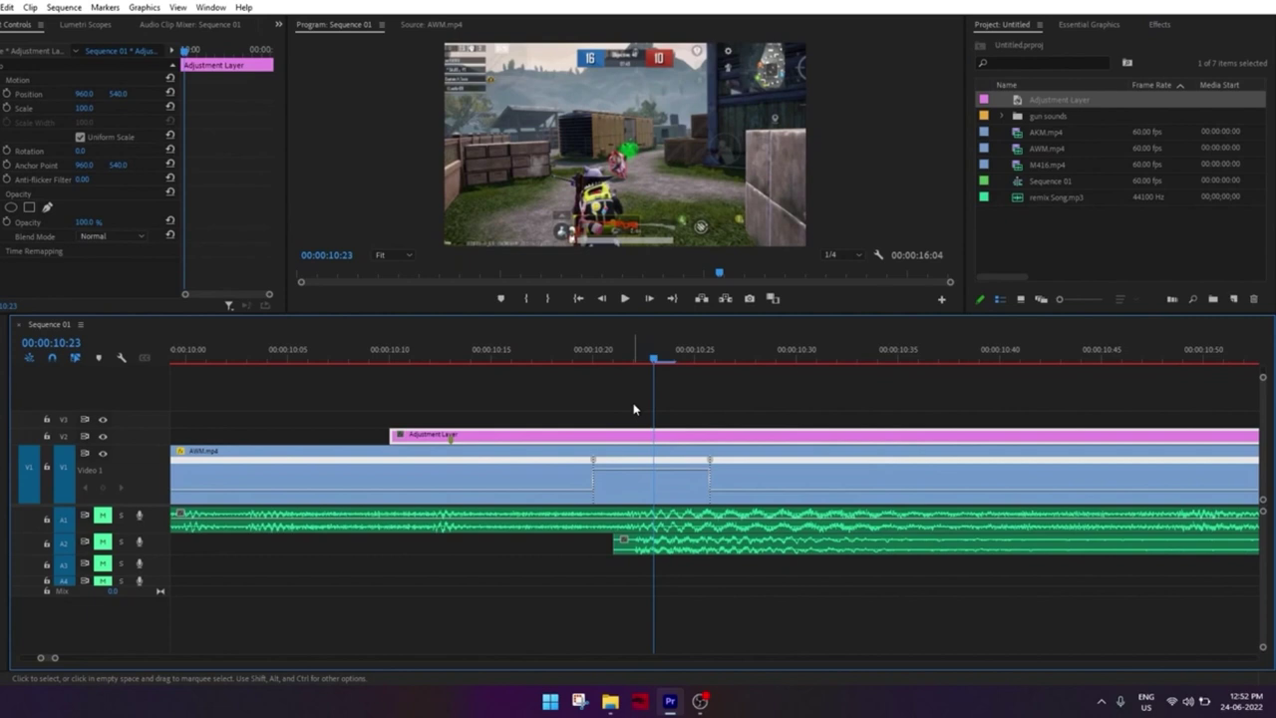
{"action": "key", "text": "Left"}
{"action": "key", "text": "Left"}
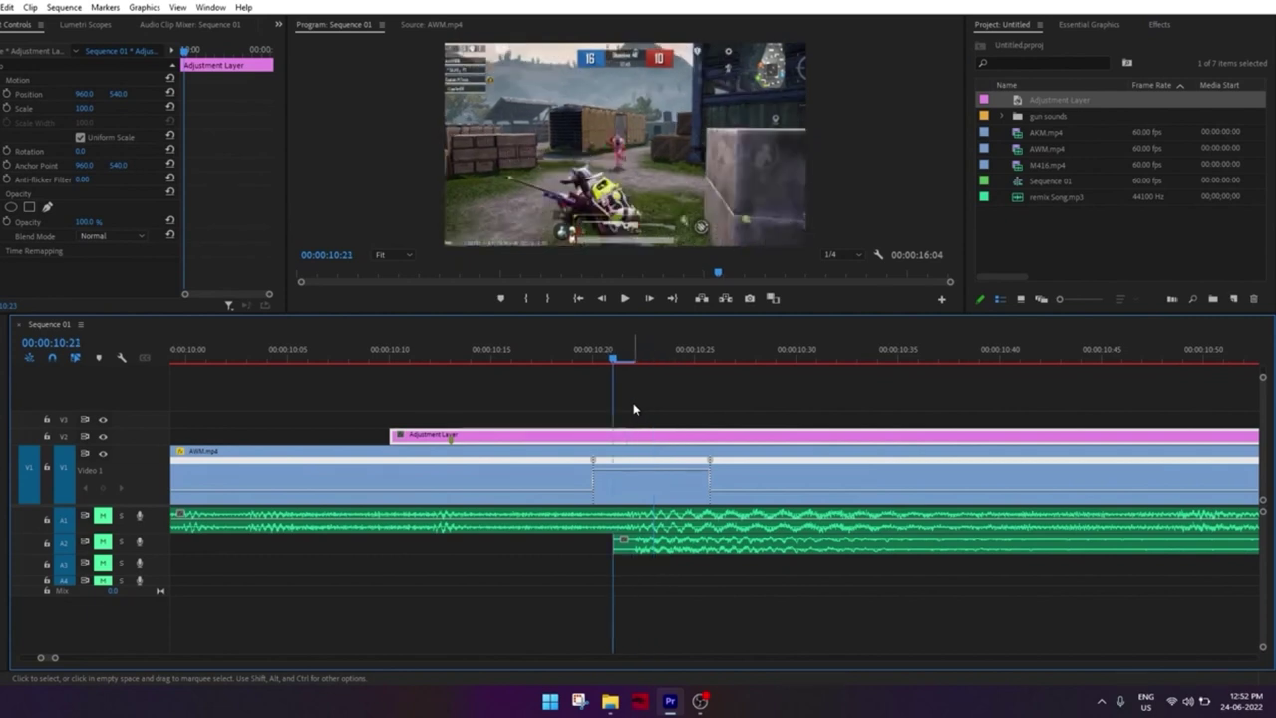
{"action": "key", "text": "Left"}
{"action": "key", "text": "Left"}
{"action": "key", "text": "Left"}
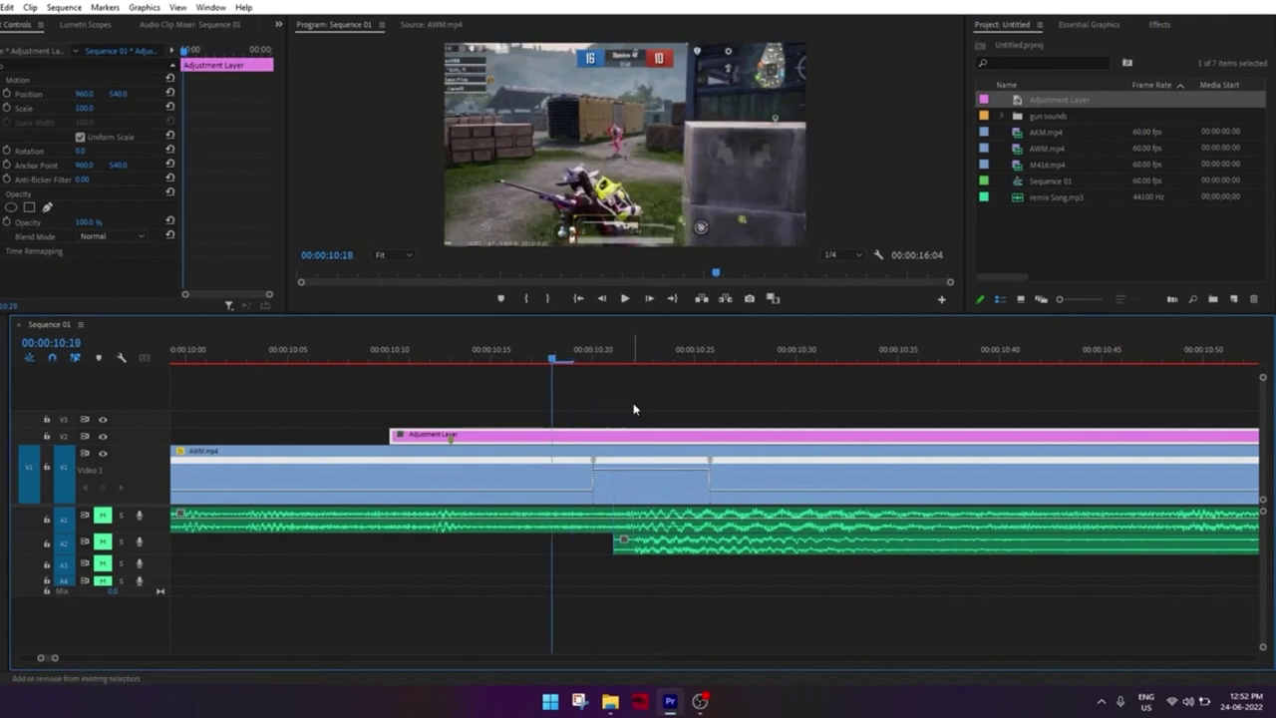
{"action": "key", "text": "ctrl+k"}
{"action": "key", "text": "Delete"}
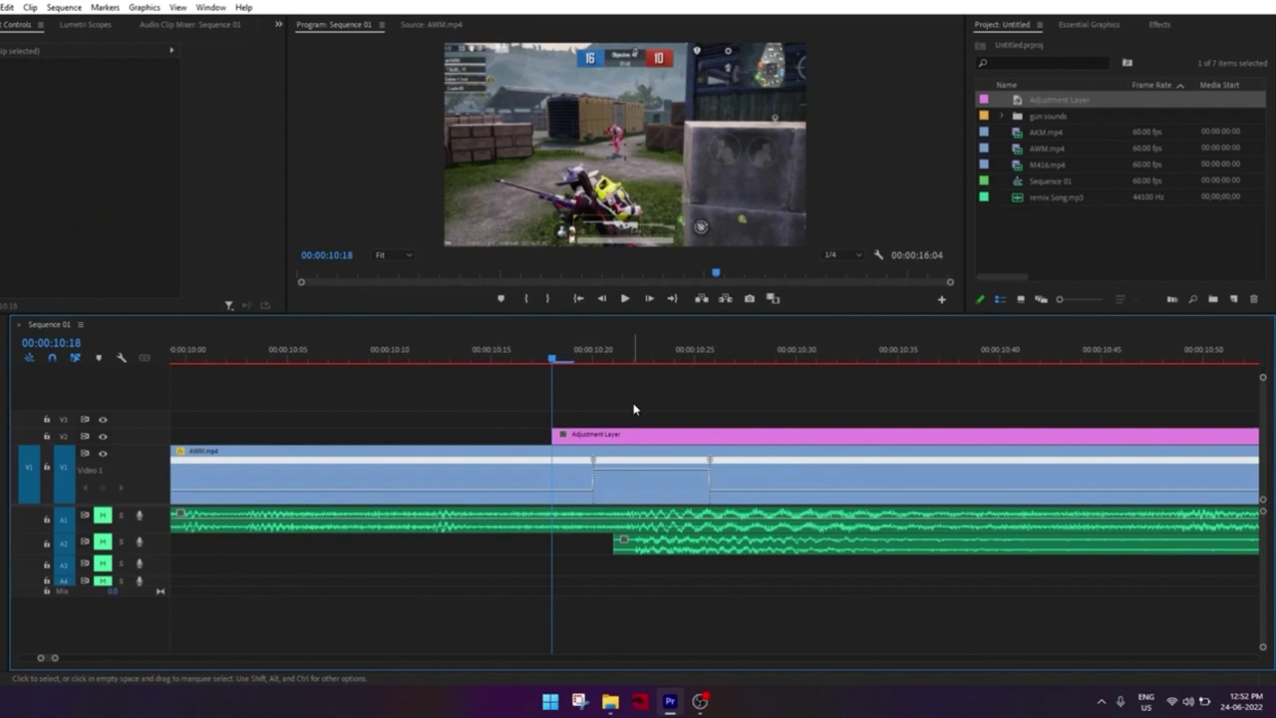
Cut the adjustment layer at 10:28 and delete the part after it
{"action": "key", "text": "Right"}
{"action": "key", "text": "Right"}
{"action": "key", "text": "Right"}
{"action": "key", "text": "Right"}
{"action": "key", "text": "Right"}
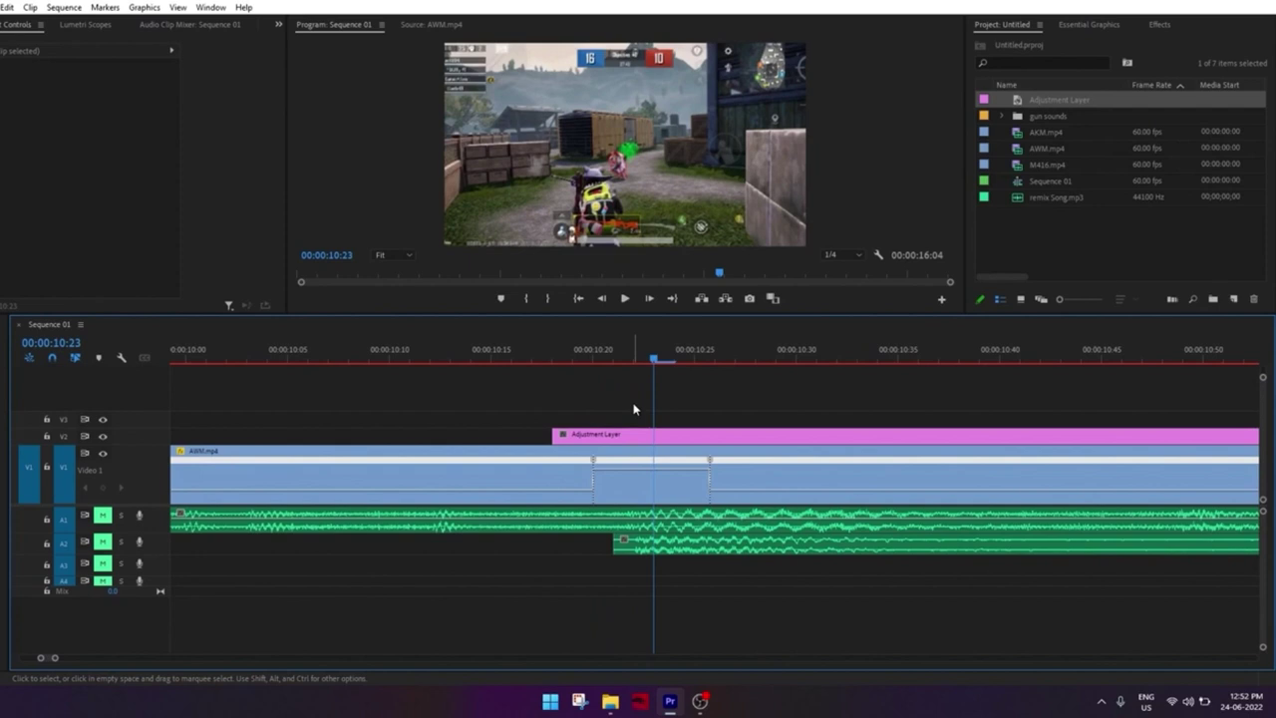
{"action": "key", "text": "Right"}
{"action": "key", "text": "Right"}
{"action": "key", "text": "Right"}
{"action": "key", "text": "Right"}
{"action": "key", "text": "Right"}
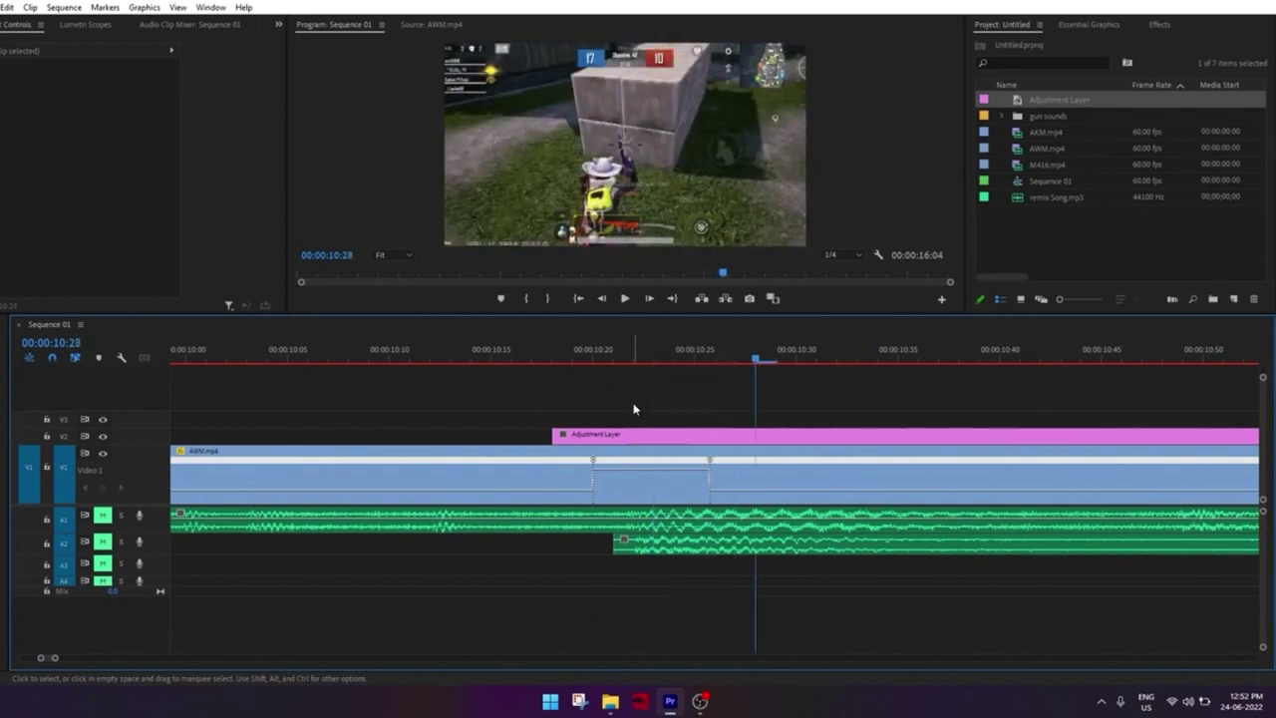
{"action": "left_click", "coordinate": [709, 436]}
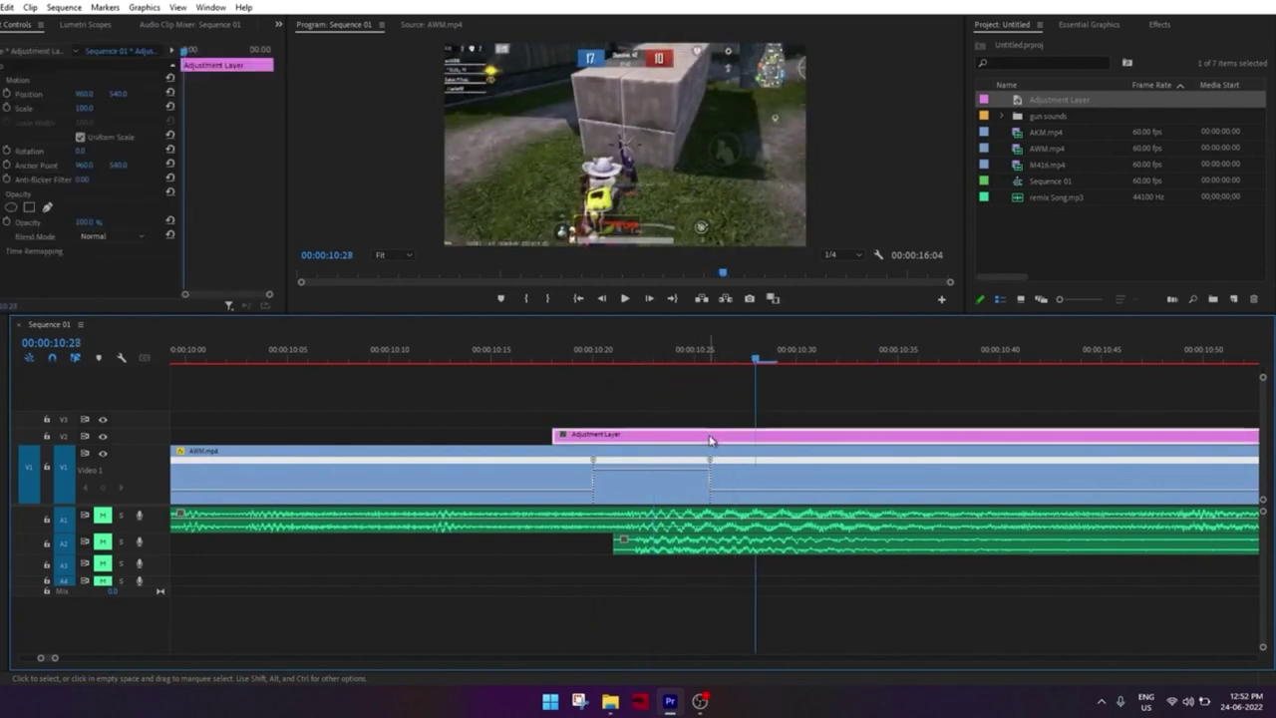
{"action": "key", "text": "ctrl+k"}
{"action": "left_click", "coordinate": [792, 441]}
{"action": "key", "text": "Delete"}
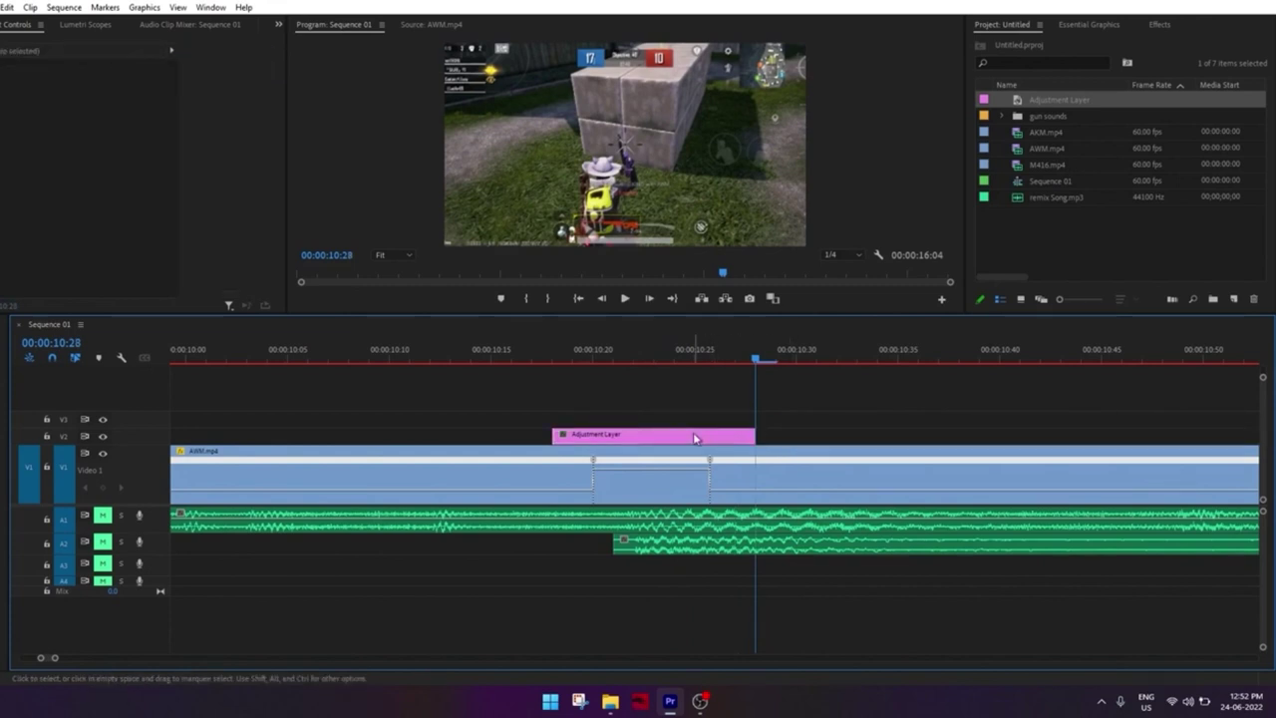
{"action": "left_click", "coordinate": [655, 351]}
{"action": "left_click", "coordinate": [671, 442]}
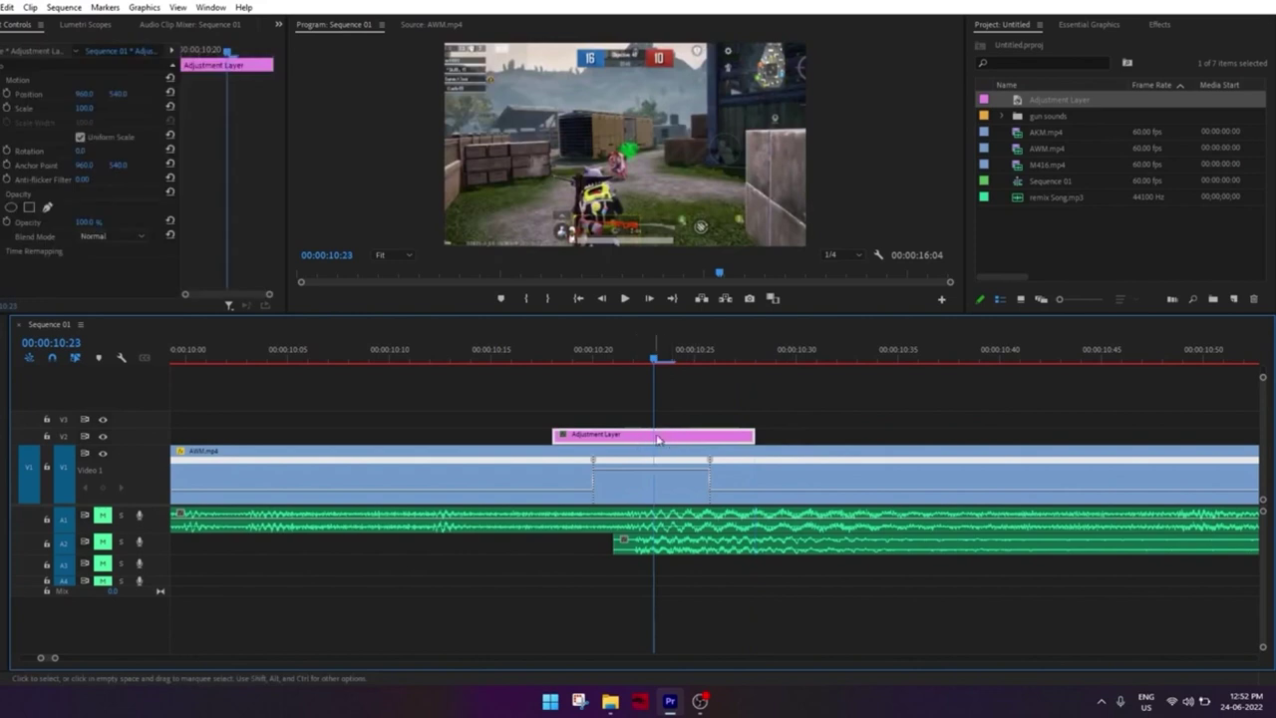
Apply the Transform effect, found by searching 'transfo', to the V2 adjustment layer with Uniform Scale on
{"action": "left_click", "coordinate": [1159, 27]}
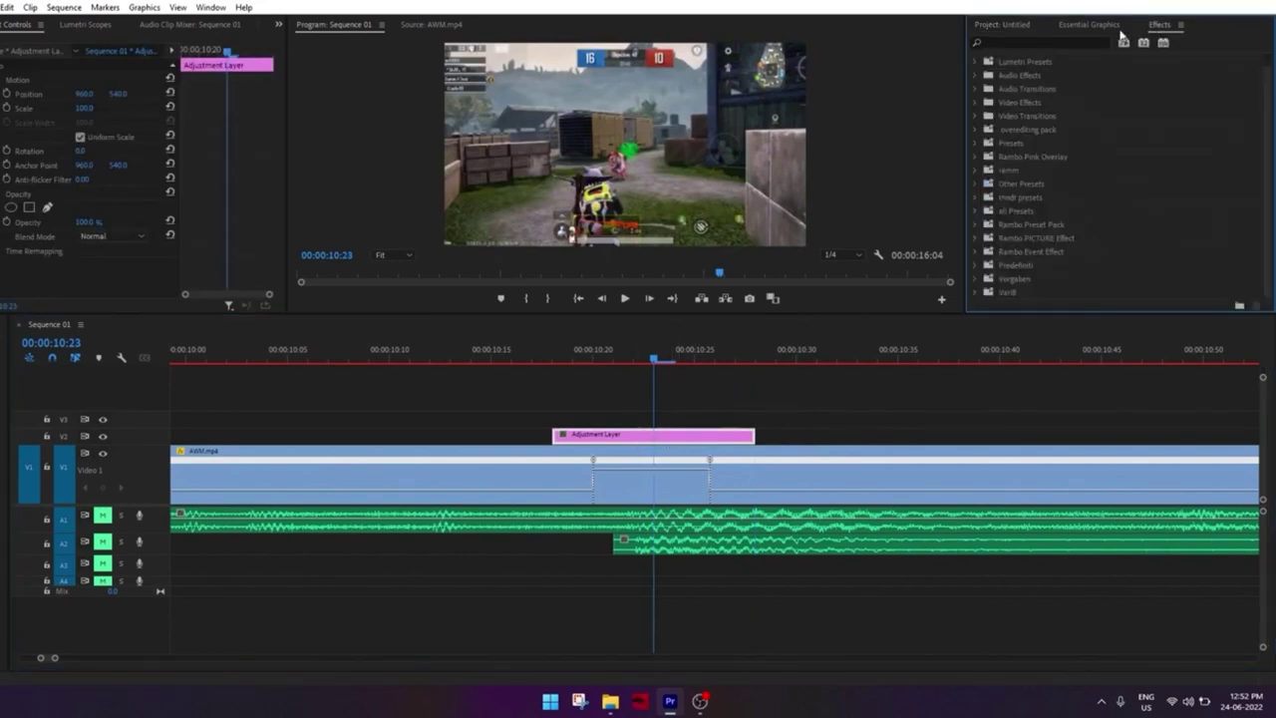
{"action": "left_click", "coordinate": [1057, 42]}
{"action": "type", "text": "tr"}
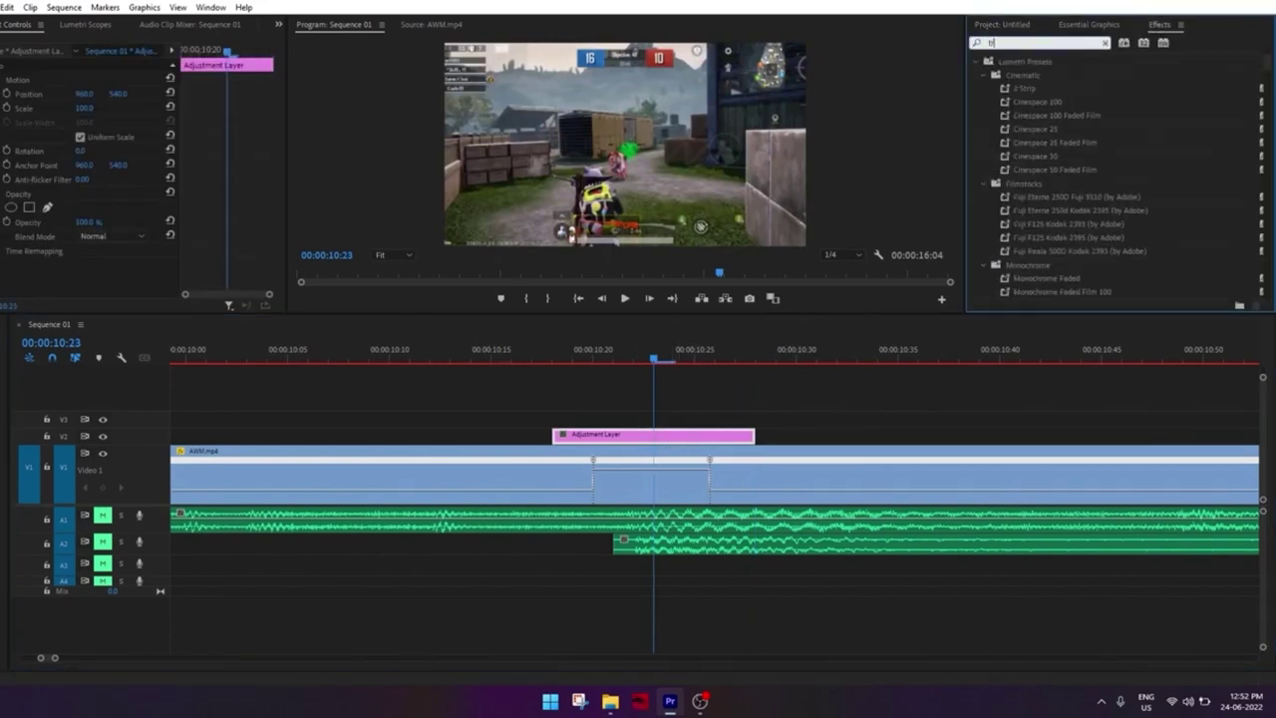
{"action": "type", "text": "ans"}
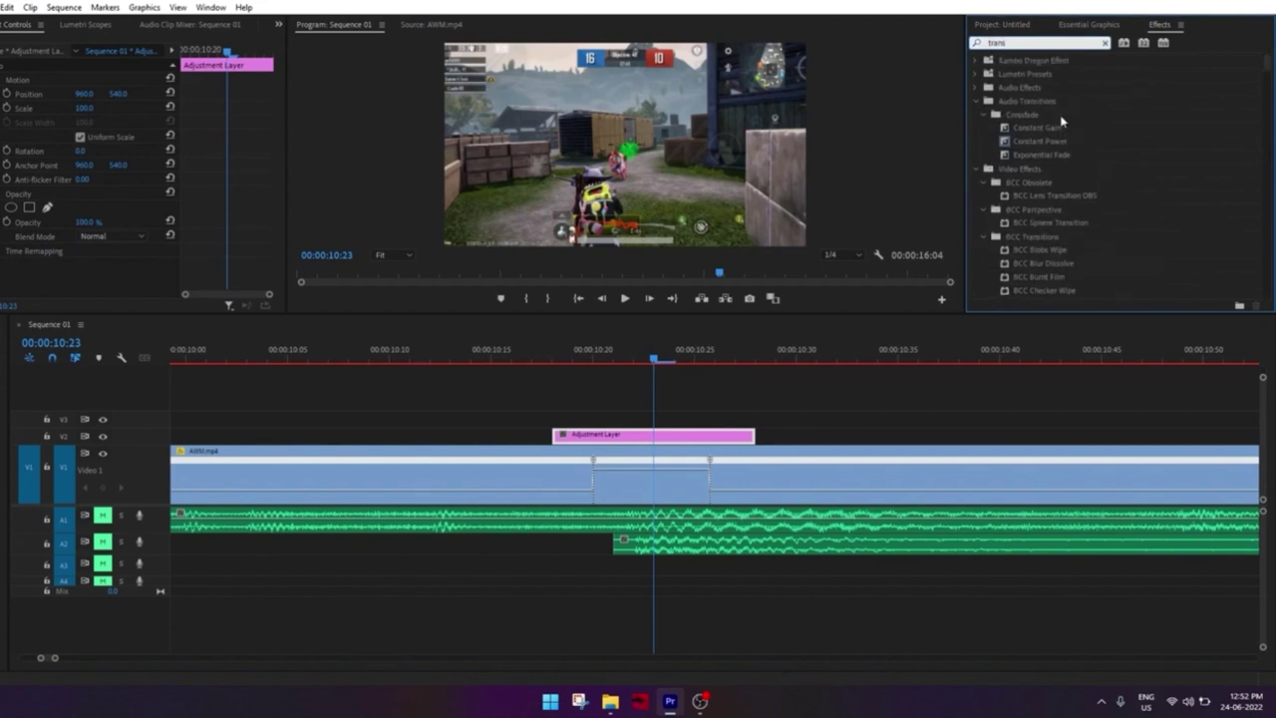
{"action": "type", "text": "form"}
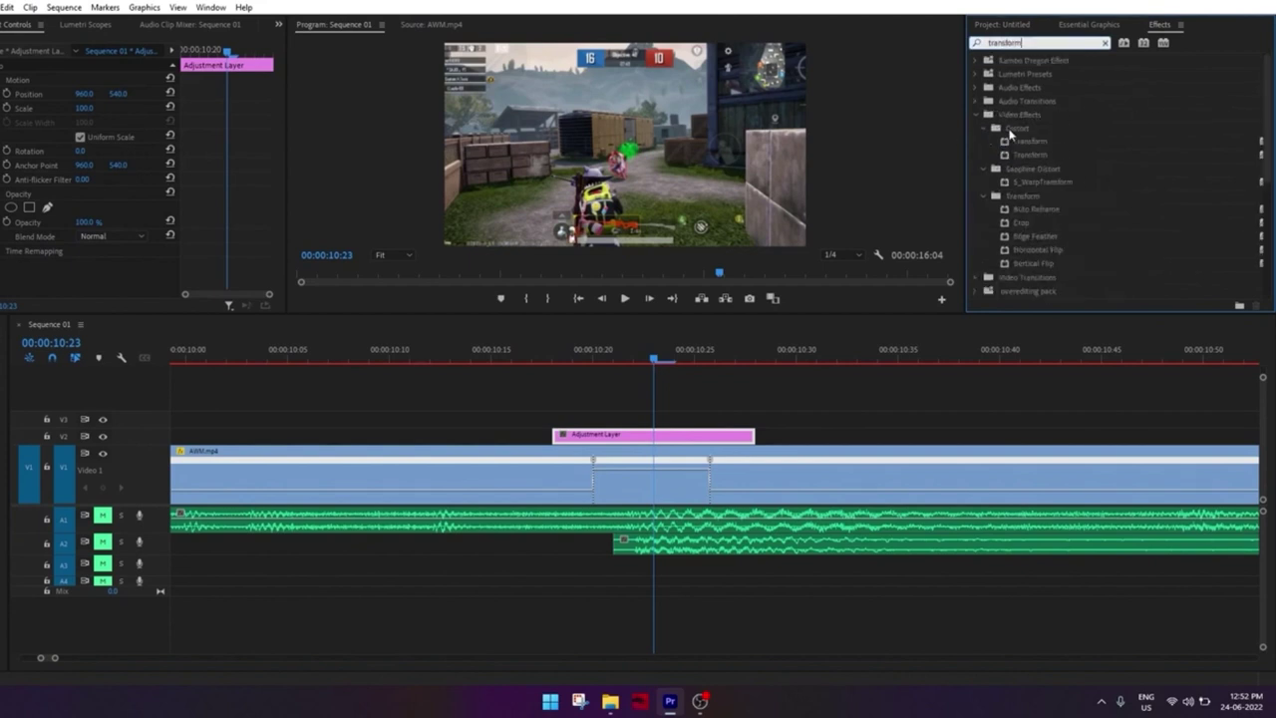
{"action": "left_click_drag", "start_coordinate": [1029, 146], "coordinate": [685, 438]}
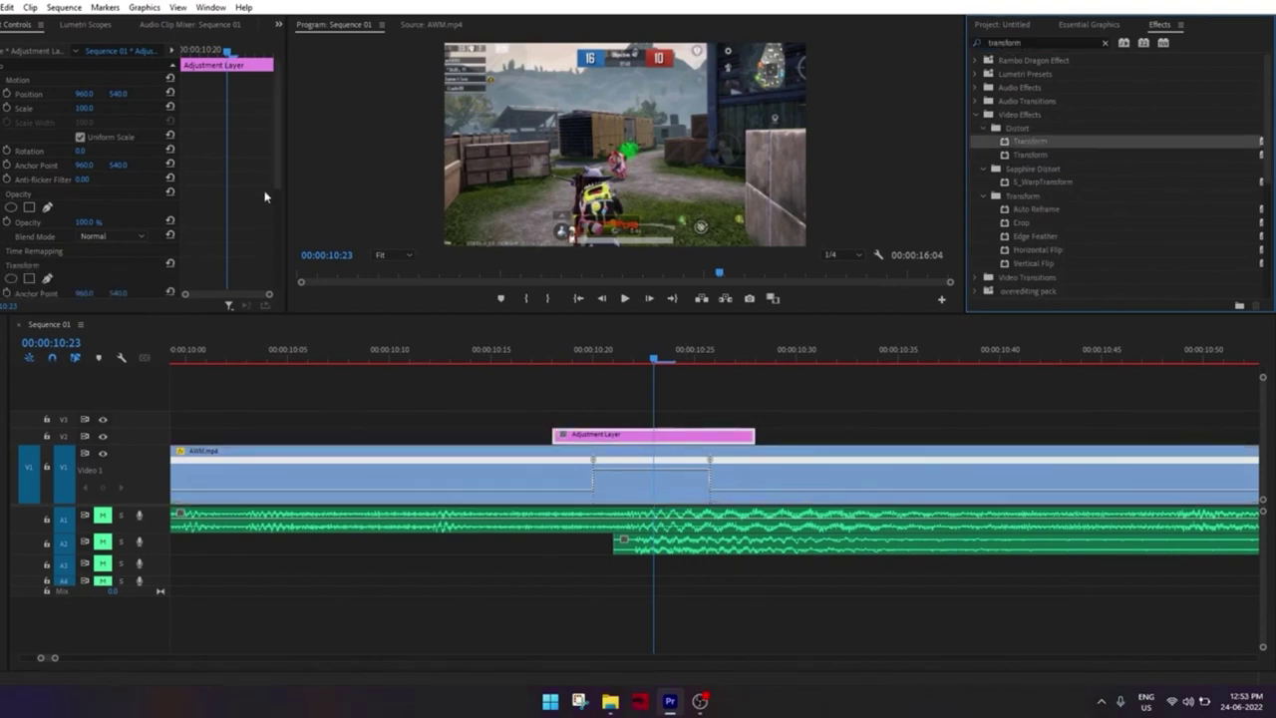
{"action": "scroll", "coordinate": [265, 195], "scroll_direction": "down", "scroll_amount": 2}
{"action": "scroll", "coordinate": [266, 196], "scroll_direction": "down", "scroll_amount": 1}
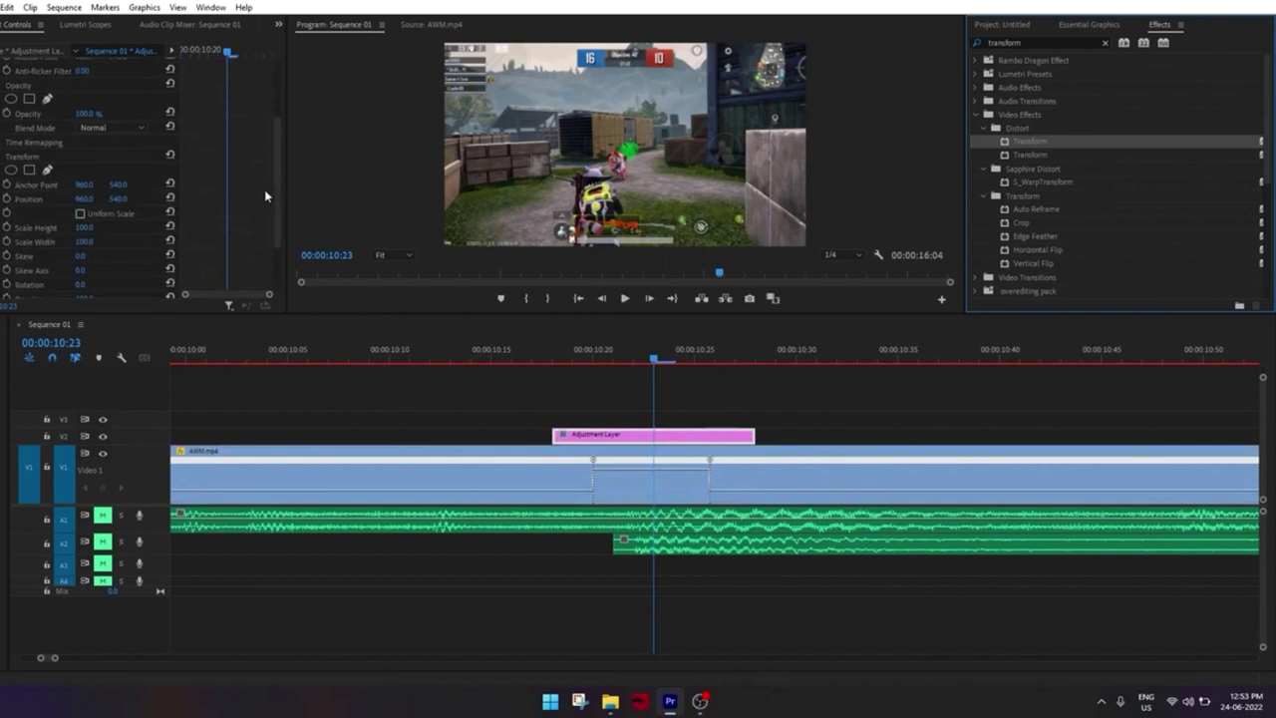
{"action": "left_click", "coordinate": [80, 214]}
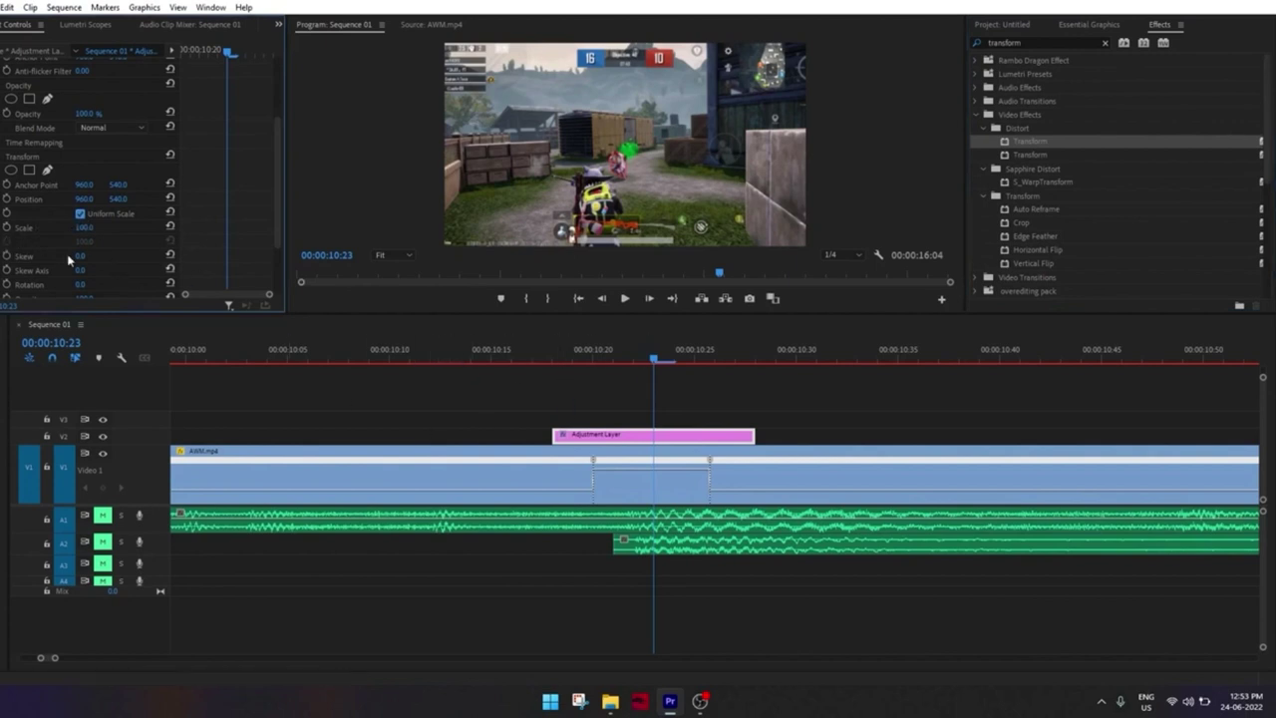
Keyframe Transform Scale across the adjustment layer, with a value of 150 at 10:23
{"action": "left_click", "coordinate": [9, 228]}
{"action": "key", "text": "Up"}
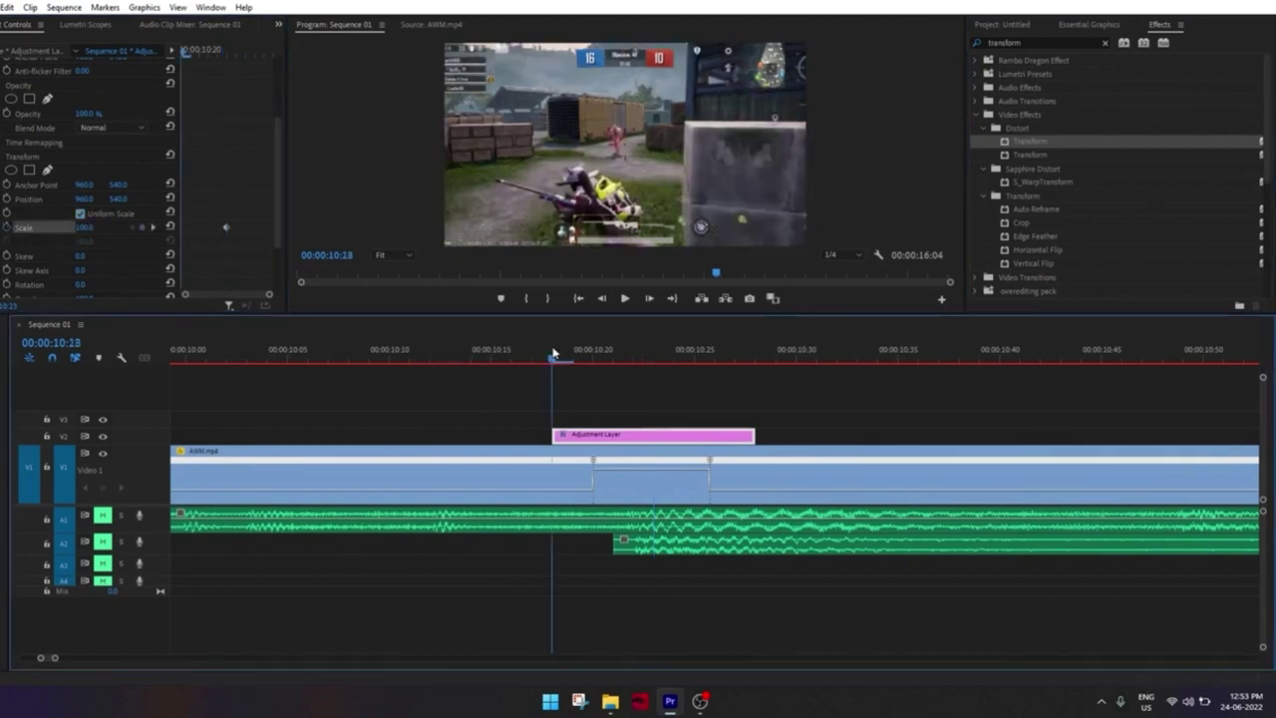
{"action": "left_click", "coordinate": [754, 355]}
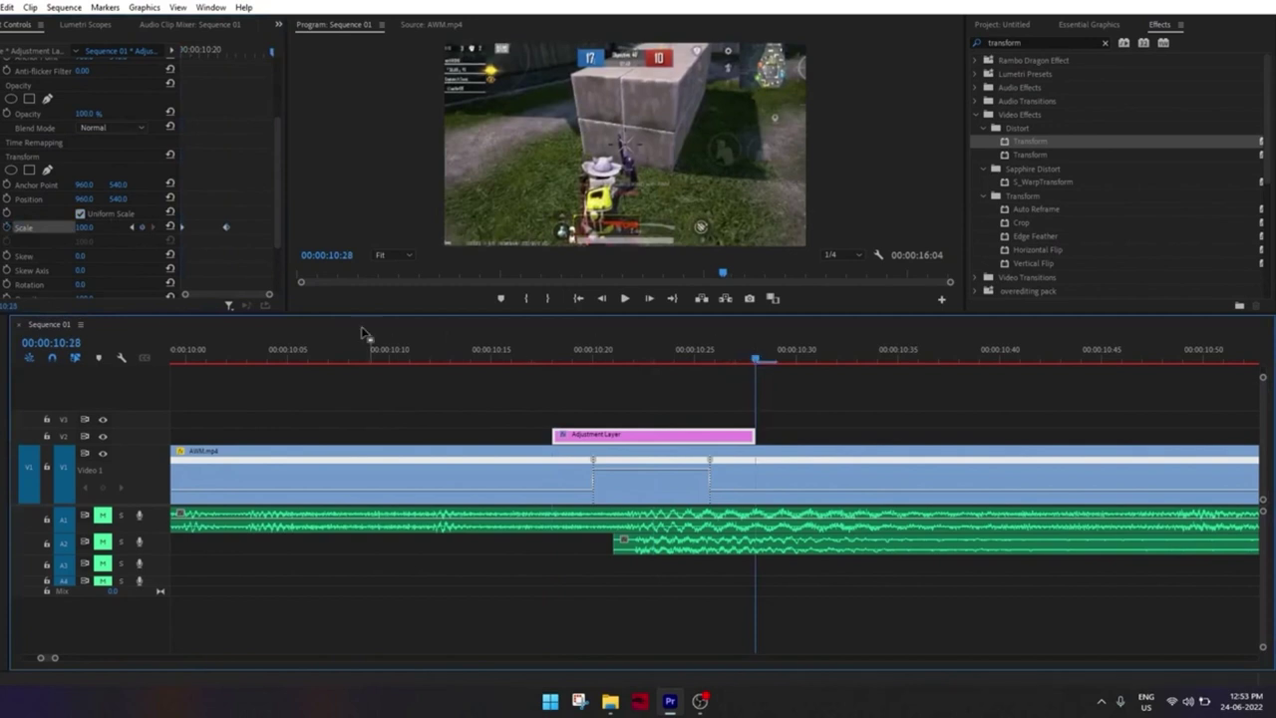
{"action": "left_click", "coordinate": [132, 227]}
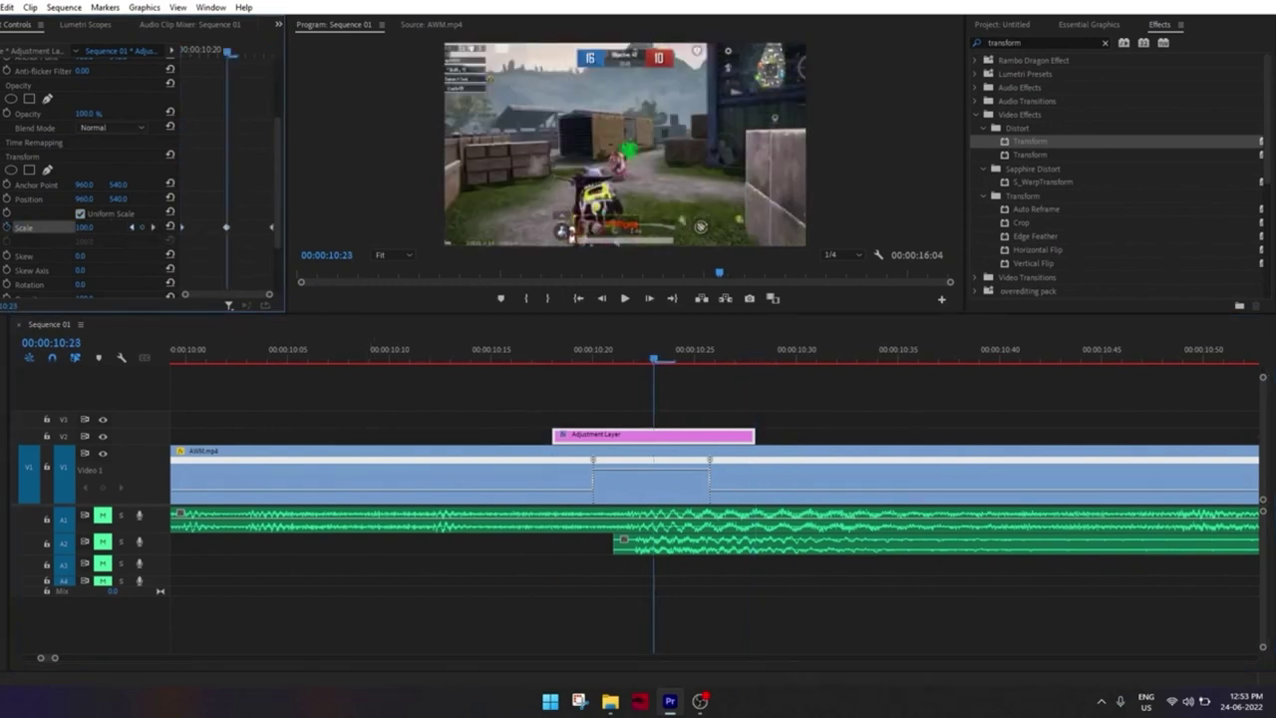
{"action": "left_click", "coordinate": [88, 228]}
{"action": "type", "text": "150"}
{"action": "key", "text": "Return"}
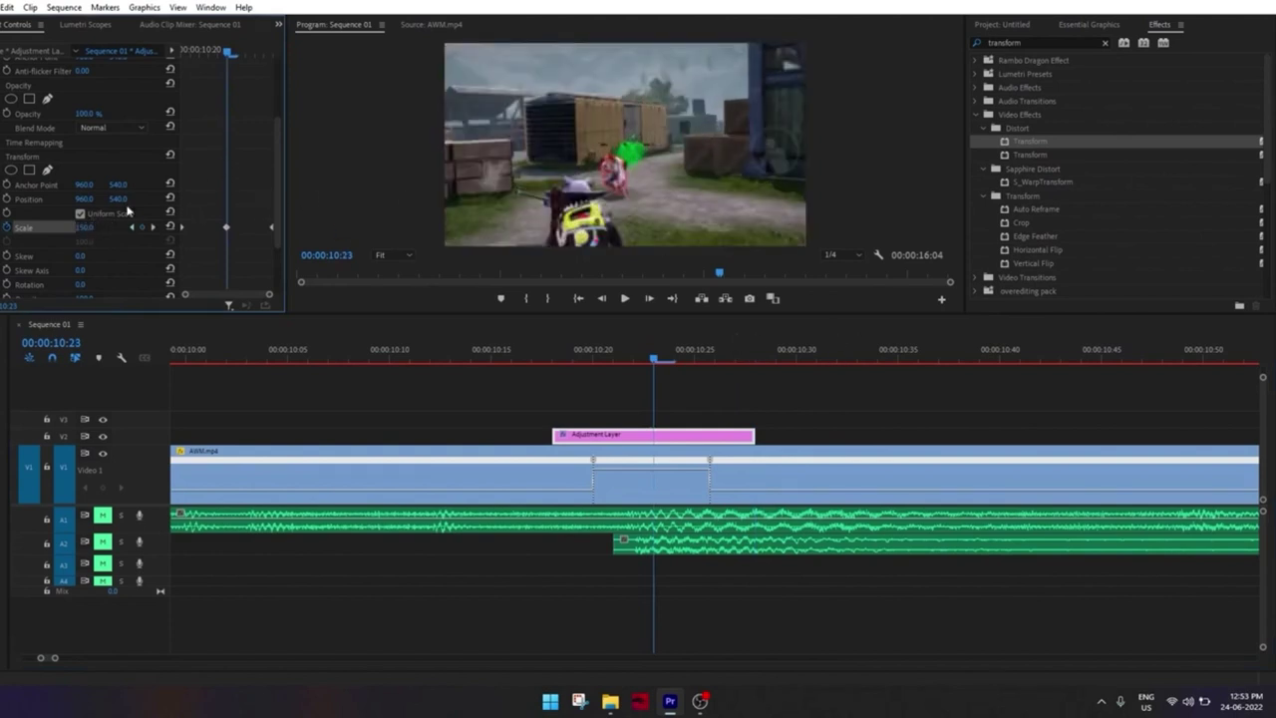
Ease both scale keyframes, bend their velocity handles into a sharp ramp, and preview the zoom
{"action": "left_click", "coordinate": [3, 228]}
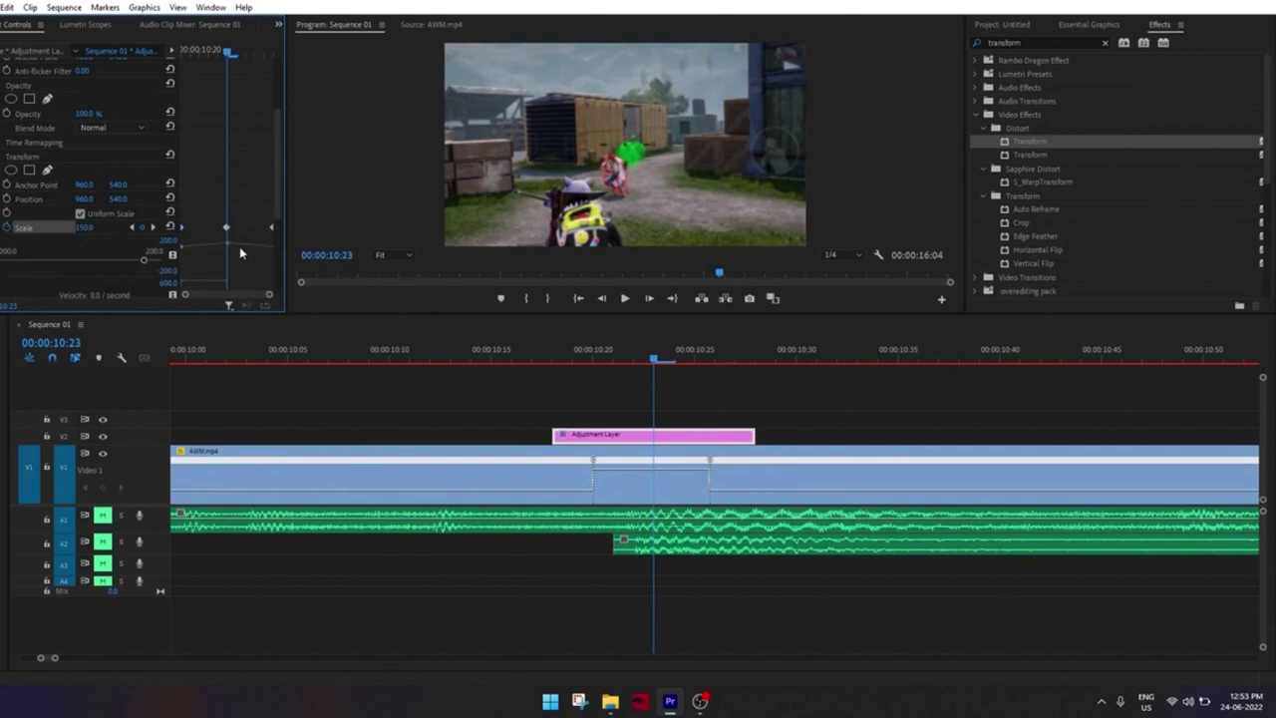
{"action": "right_click", "coordinate": [182, 228]}
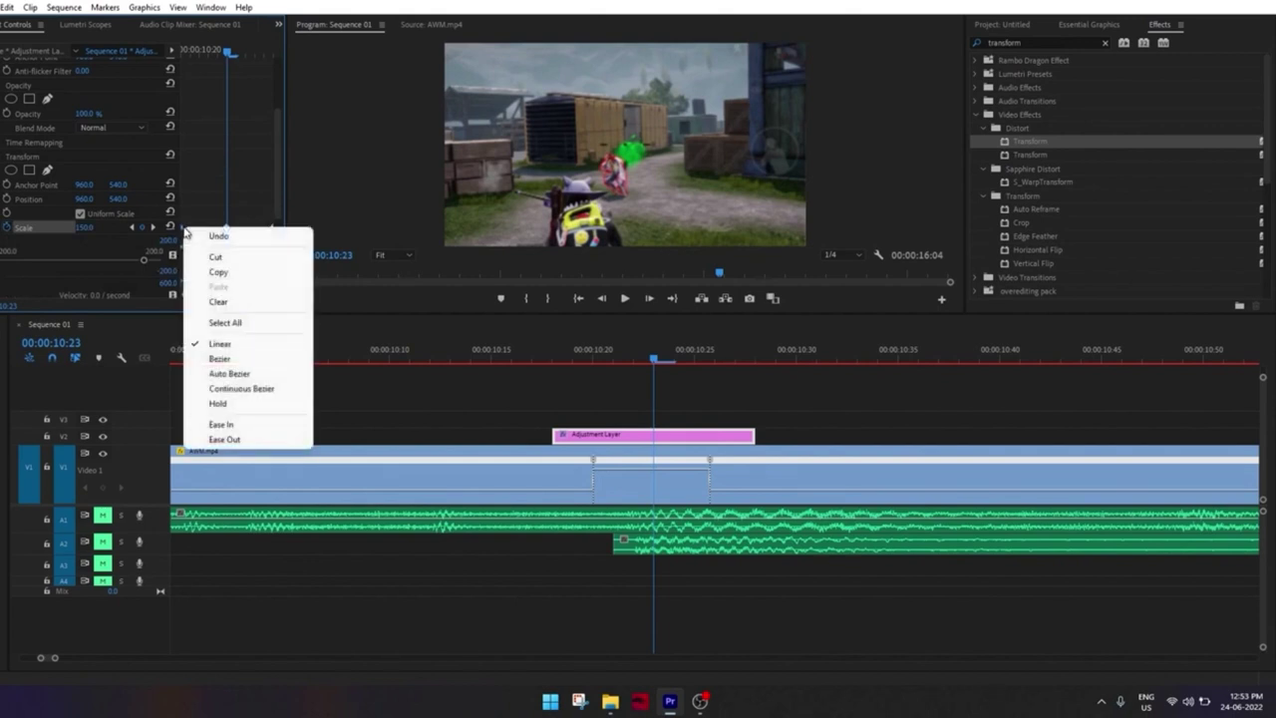
{"action": "left_click", "coordinate": [222, 425]}
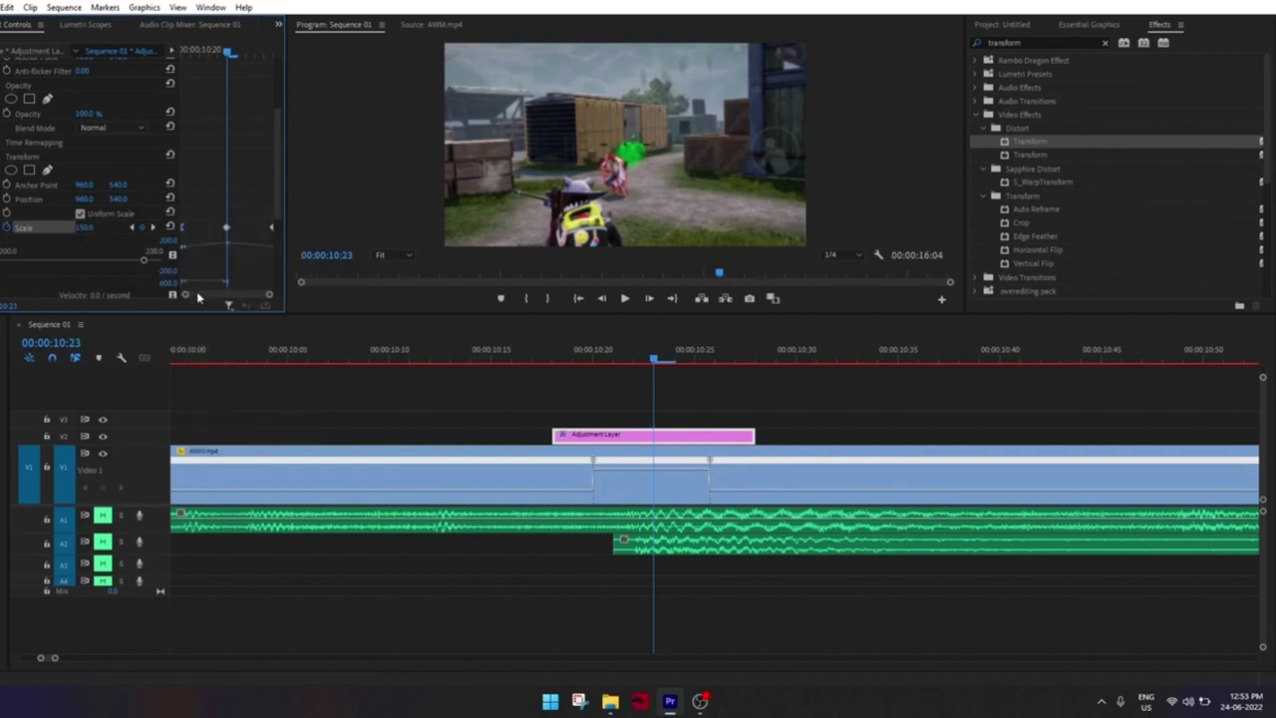
{"action": "right_click", "coordinate": [270, 233]}
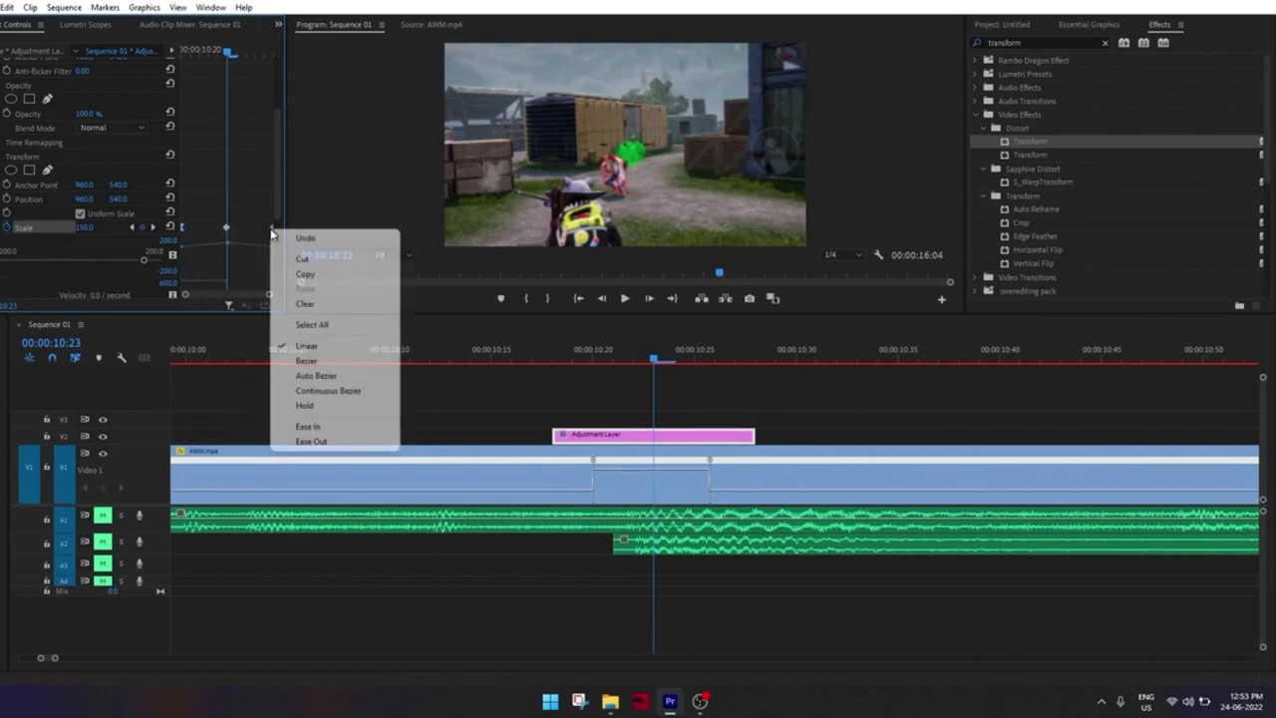
{"action": "left_click", "coordinate": [333, 426]}
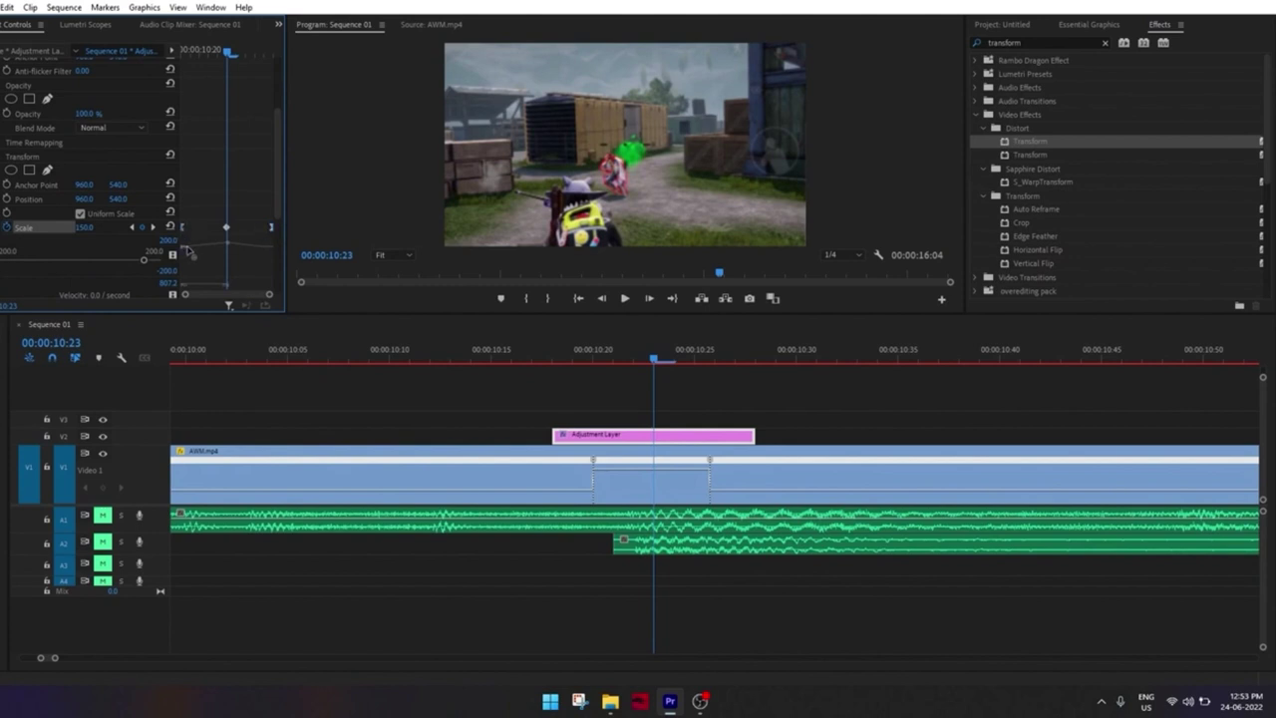
{"action": "left_click_drag", "start_coordinate": [185, 249], "coordinate": [210, 252]}
{"action": "left_click_drag", "start_coordinate": [267, 237], "coordinate": [250, 252]}
{"action": "mouse_move", "coordinate": [654, 359]}
{"action": "left_mouse_down"}
{"action": "mouse_move", "coordinate": [614, 364]}
{"action": "mouse_move", "coordinate": [728, 367]}
{"action": "mouse_move", "coordinate": [653, 368]}
{"action": "left_mouse_up"}
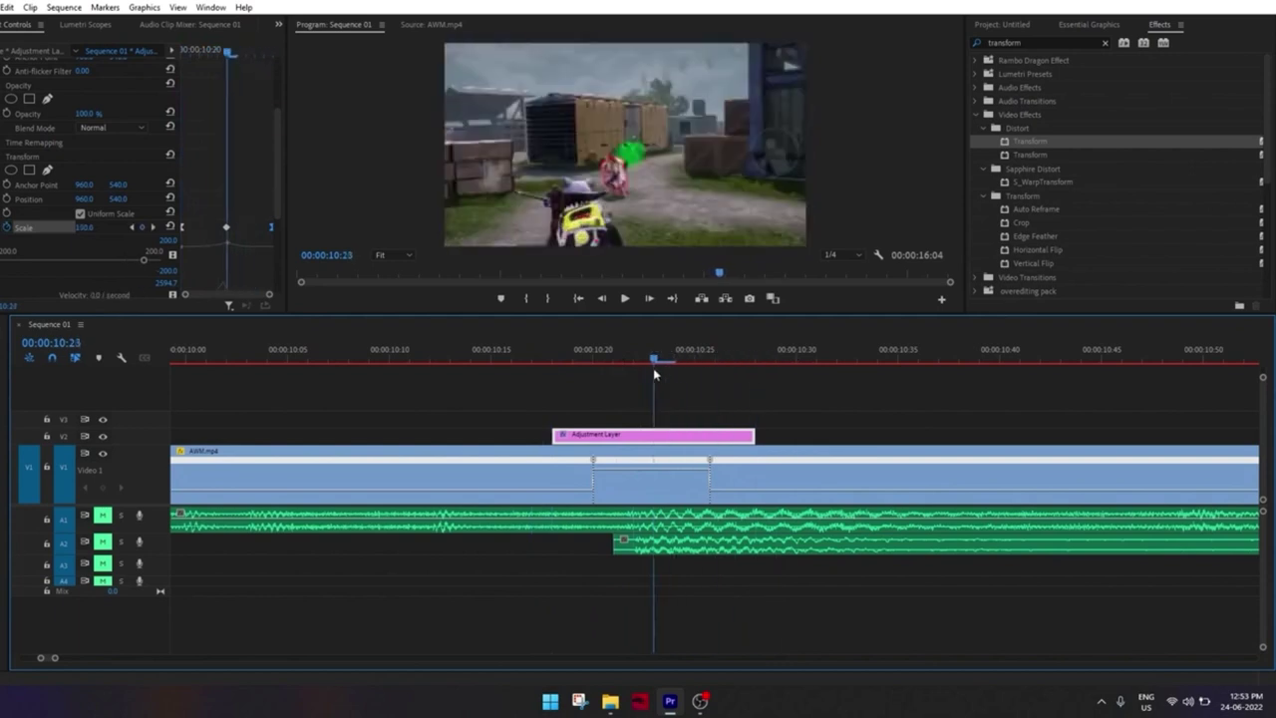
{"action": "left_click_drag", "start_coordinate": [84, 227], "coordinate": [240, 201]}
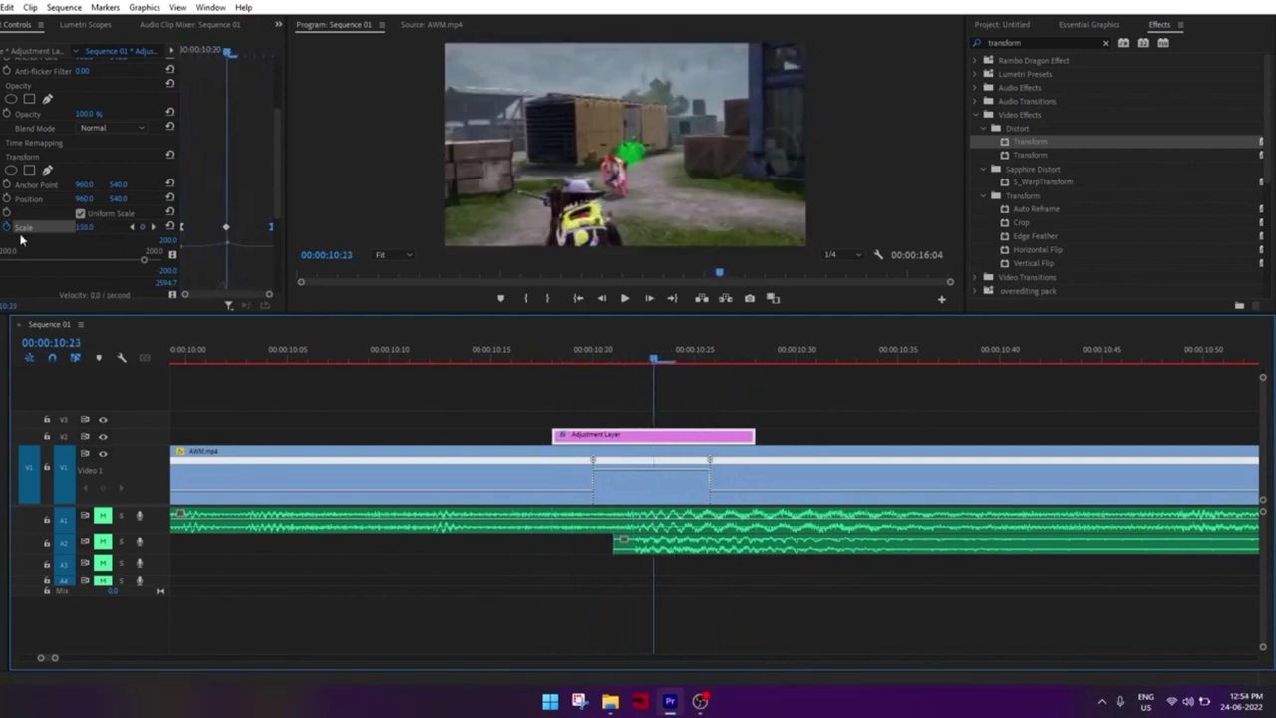
Turn off the composition's shutter angle for the Transform effect, set Shutter Angle to 180, and scrub the zoom to preview the blur
{"action": "scroll", "coordinate": [102, 237], "scroll_direction": "down", "scroll_amount": 3}
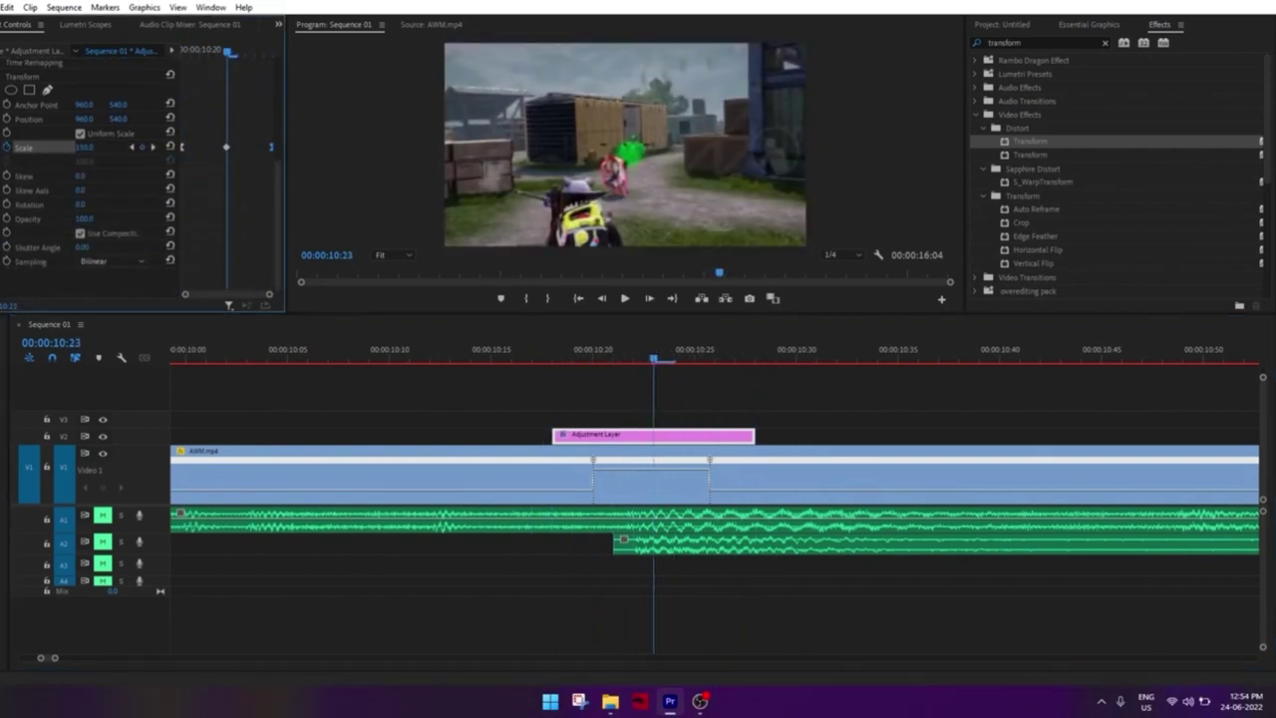
{"action": "left_click", "coordinate": [116, 235]}
{"action": "left_click", "coordinate": [115, 240]}
{"action": "left_click_drag", "start_coordinate": [279, 200], "coordinate": [270, 199]}
{"action": "left_click", "coordinate": [76, 233]}
{"action": "left_click", "coordinate": [85, 246]}
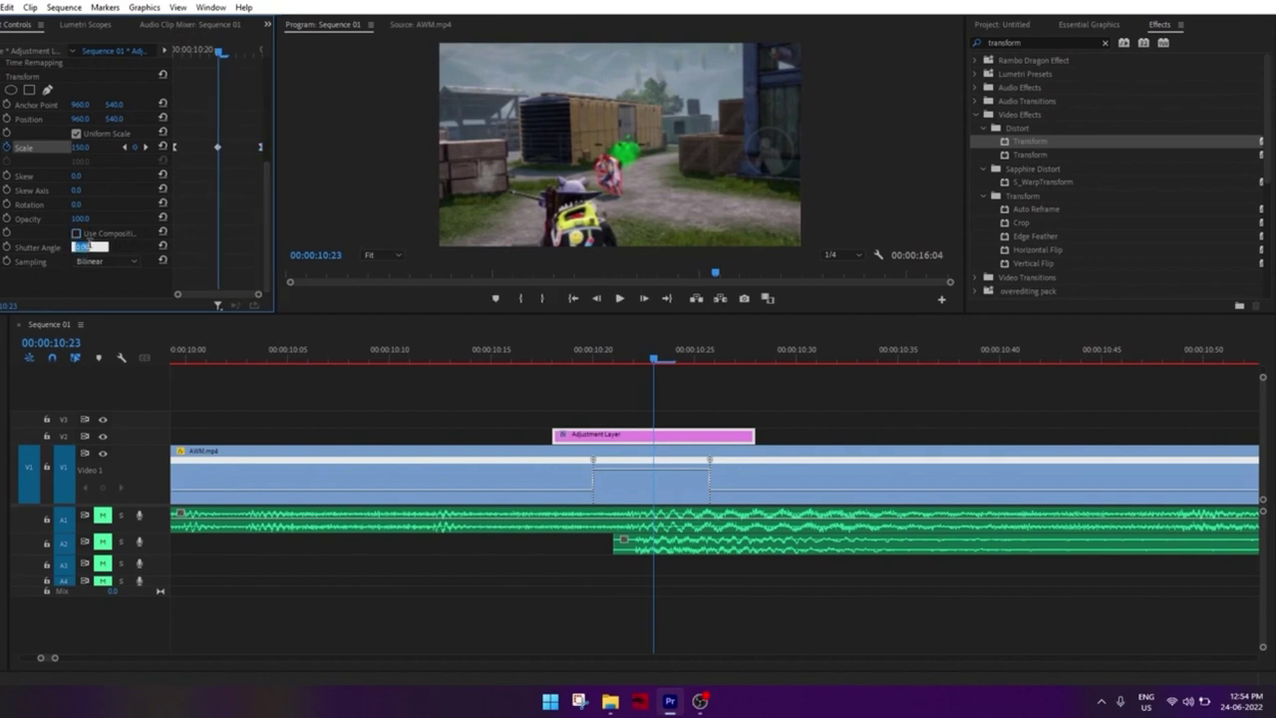
{"action": "type", "text": "180"}
{"action": "key", "text": "Return"}
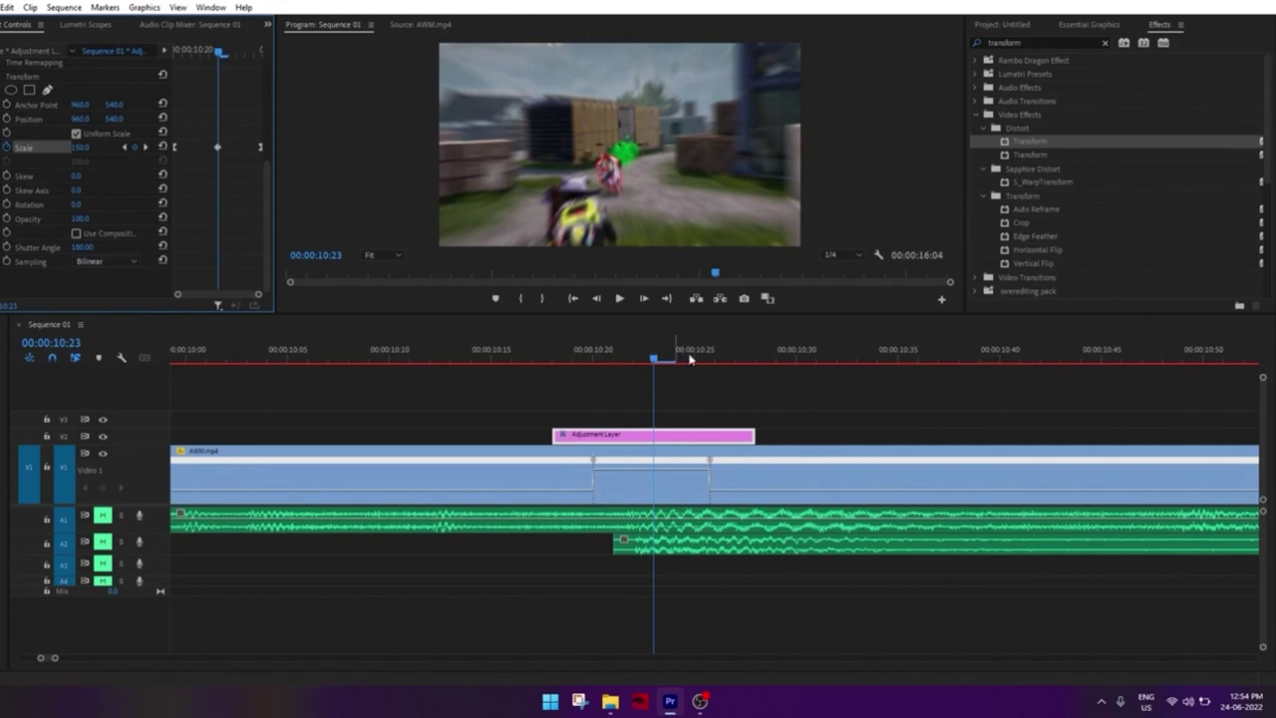
{"action": "mouse_move", "coordinate": [654, 356]}
{"action": "left_mouse_down"}
{"action": "mouse_move", "coordinate": [755, 356]}
{"action": "mouse_move", "coordinate": [424, 359]}
{"action": "mouse_move", "coordinate": [654, 356]}
{"action": "left_mouse_up"}
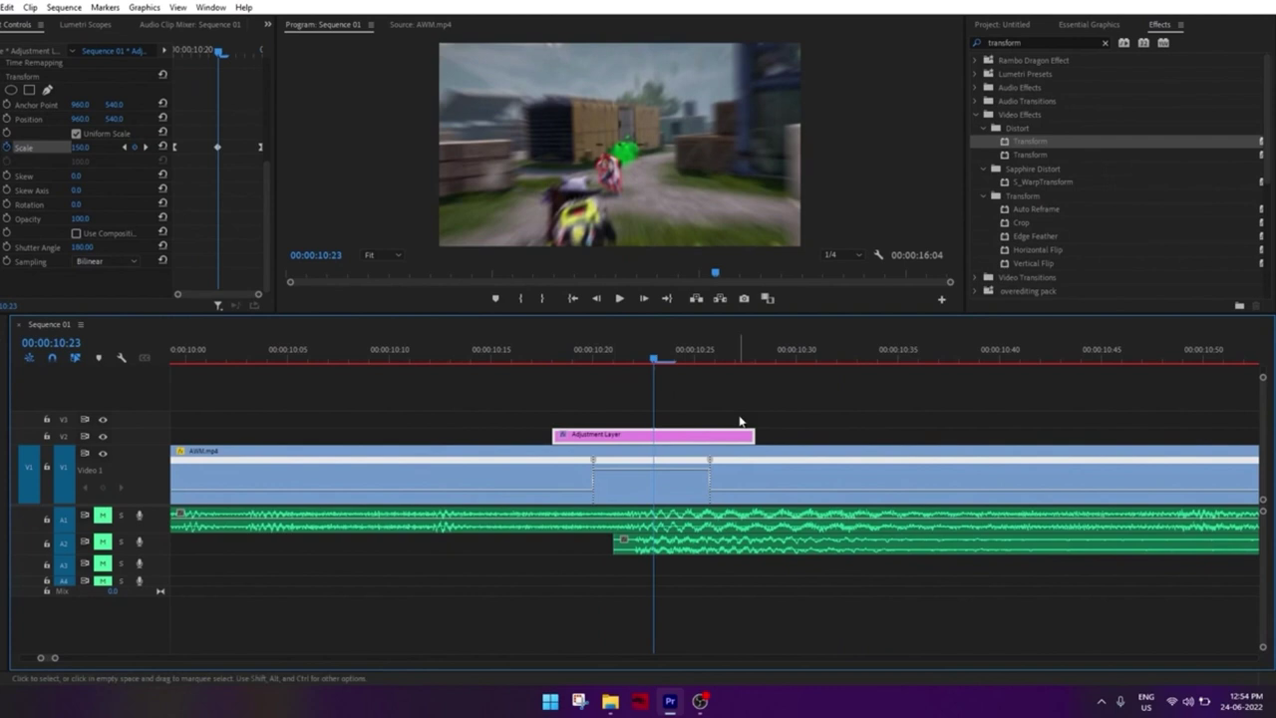
Deselect the adjustment layer and marquee-select all the gameplay clips on V1
{"action": "scroll", "coordinate": [740, 421], "scroll_direction": "up", "scroll_amount": 3}
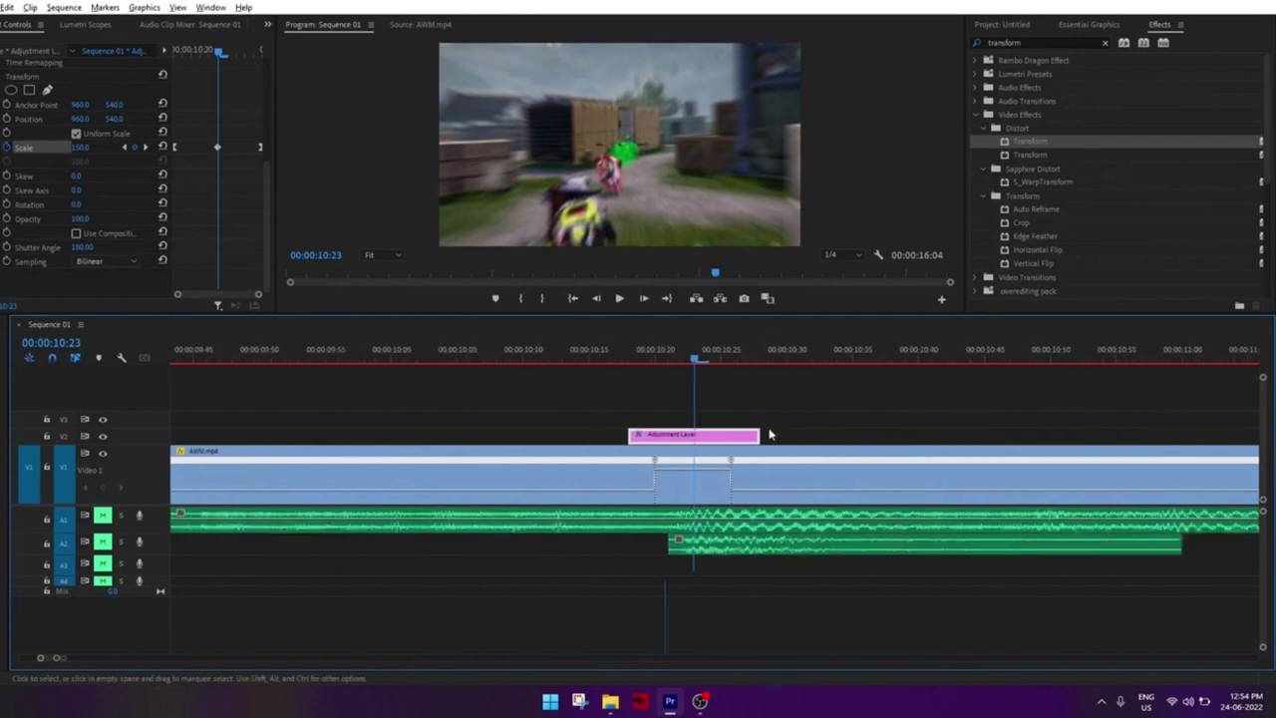
{"action": "scroll", "coordinate": [763, 433], "scroll_direction": "up", "scroll_amount": 3}
{"action": "scroll", "coordinate": [771, 435], "scroll_direction": "up", "scroll_amount": 2}
{"action": "scroll", "coordinate": [777, 452], "scroll_direction": "down", "scroll_amount": 2}
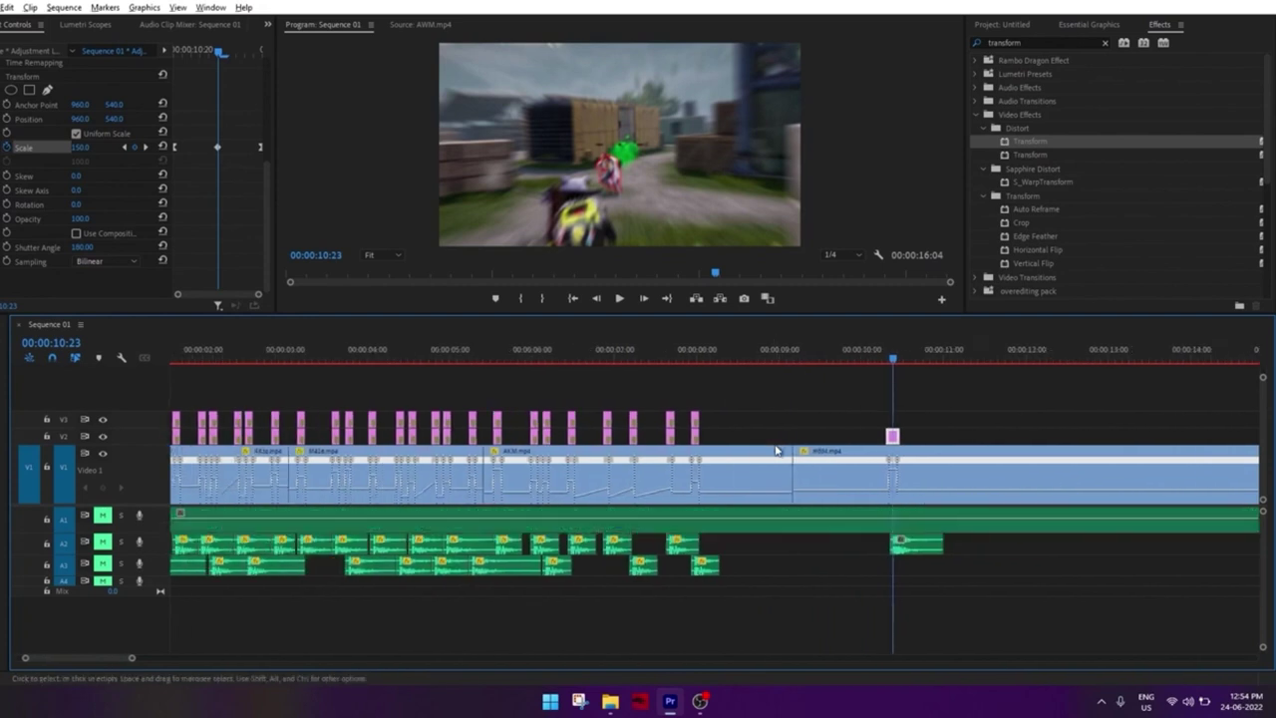
{"action": "scroll", "coordinate": [738, 459], "scroll_direction": "down", "scroll_amount": 1}
{"action": "left_click", "coordinate": [903, 462]}
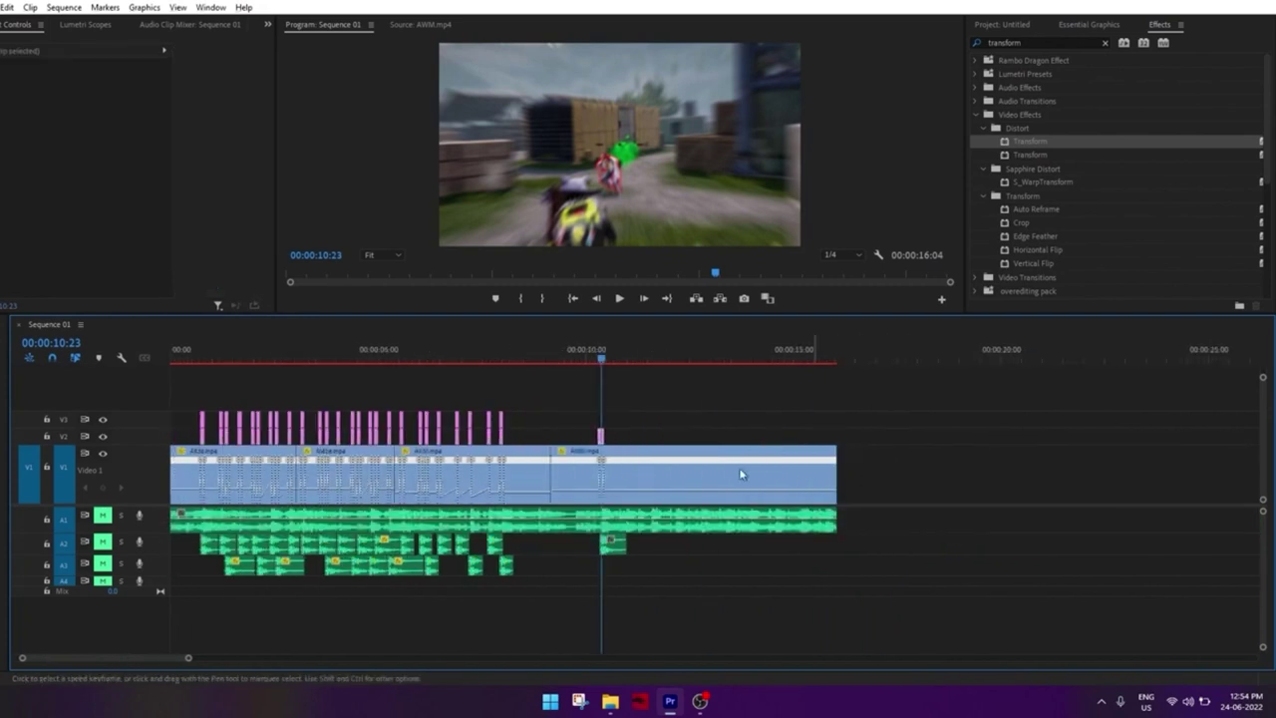
{"action": "left_click_drag", "start_coordinate": [935, 473], "coordinate": [190, 477]}
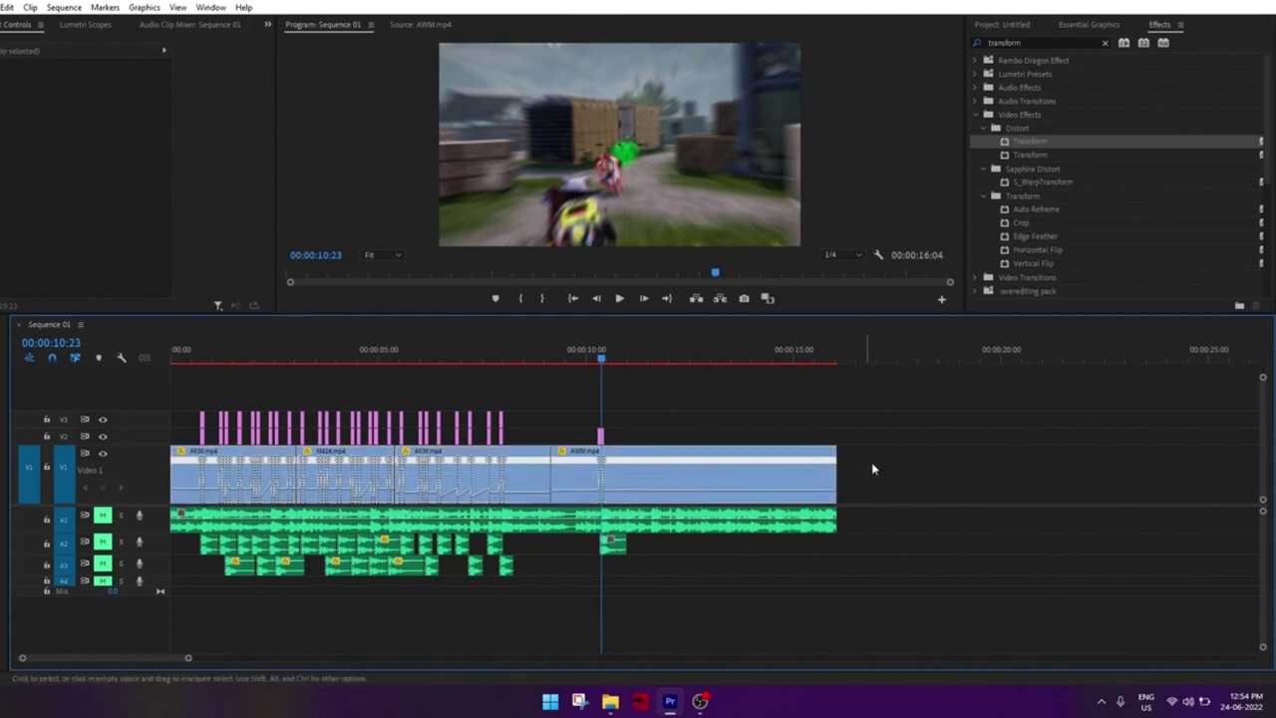
{"action": "left_click_drag", "start_coordinate": [921, 461], "coordinate": [210, 482]}
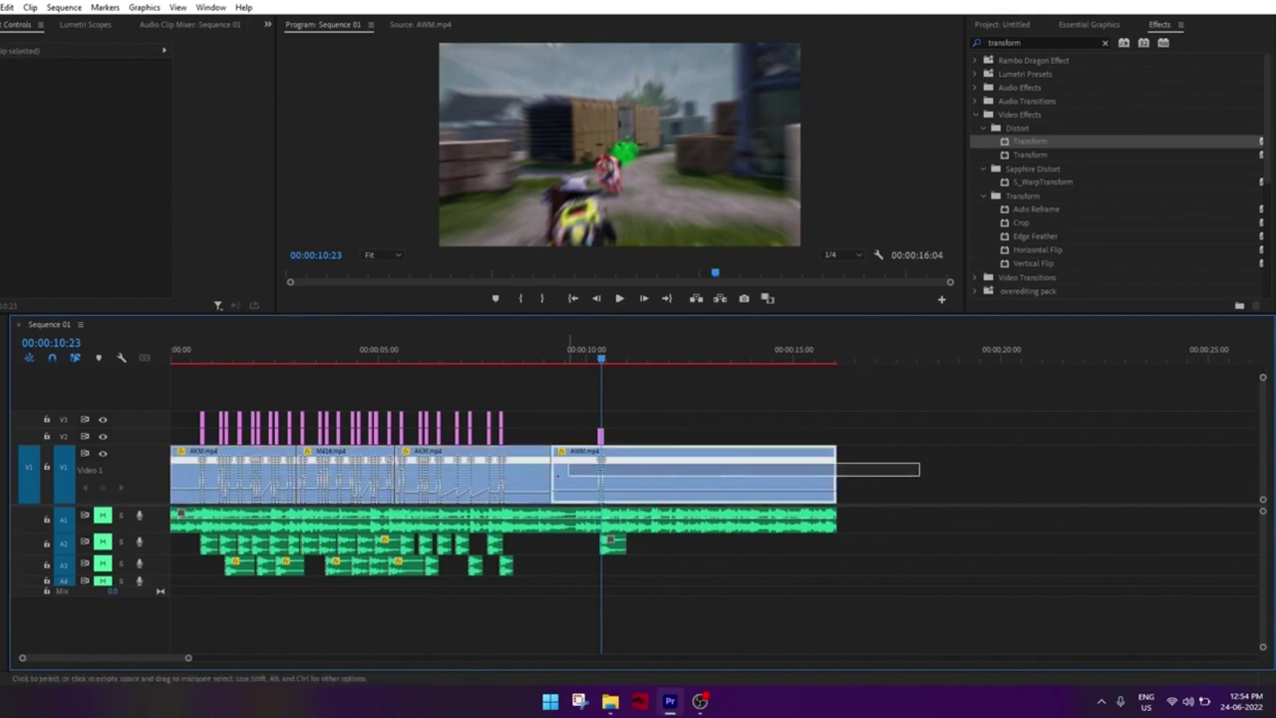
Set the selected clips' Time Interpolation to Optical Flow, then save the project
{"action": "right_click", "coordinate": [207, 481]}
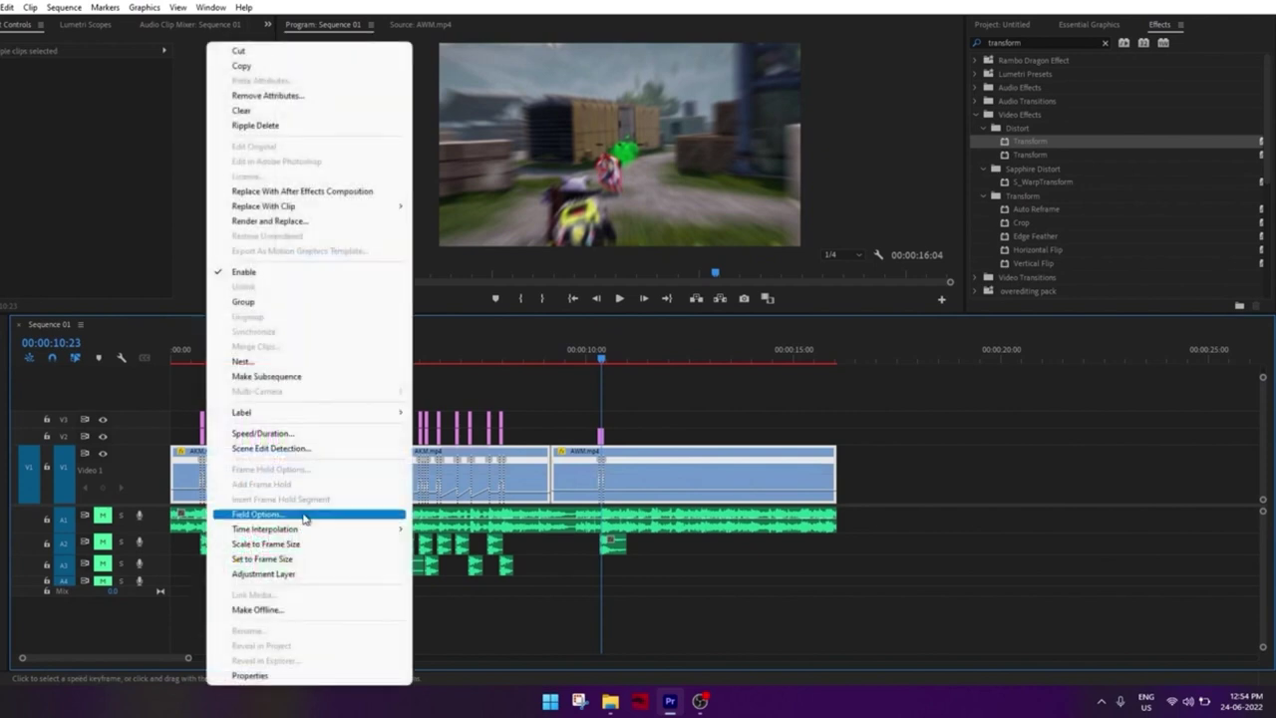
{"action": "mouse_move", "coordinate": [311, 528]}
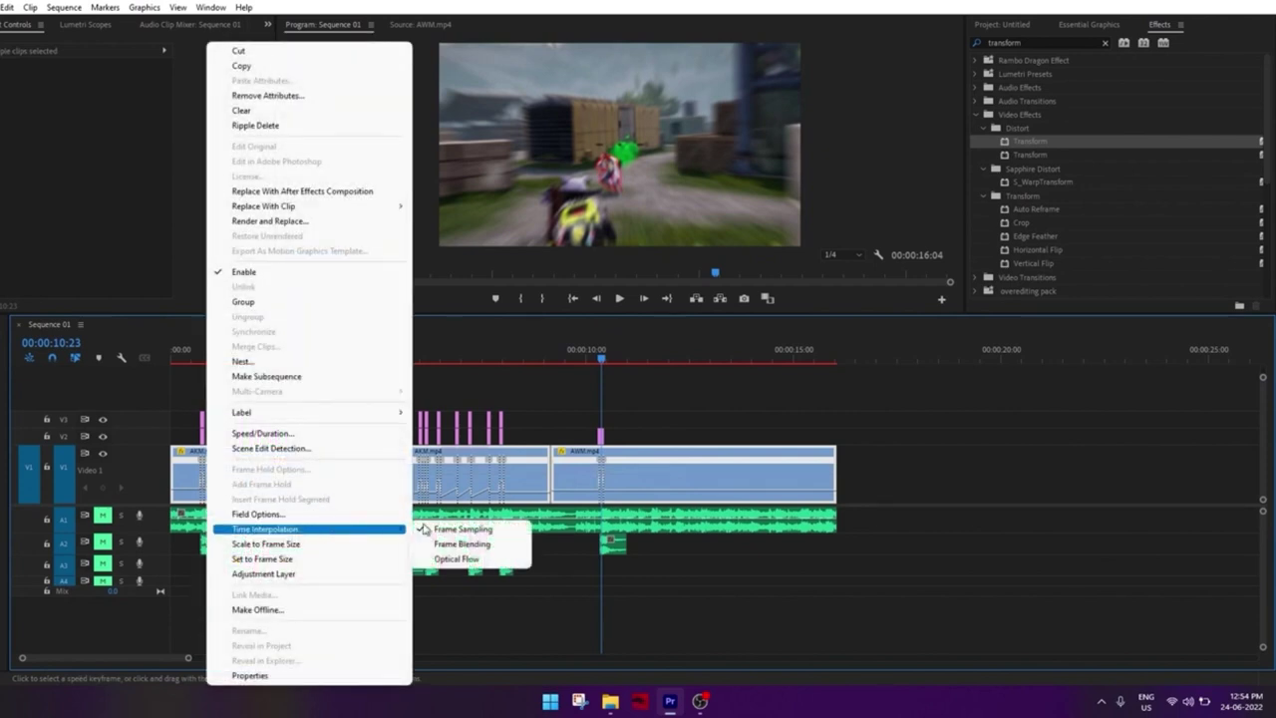
{"action": "left_click", "coordinate": [501, 558]}
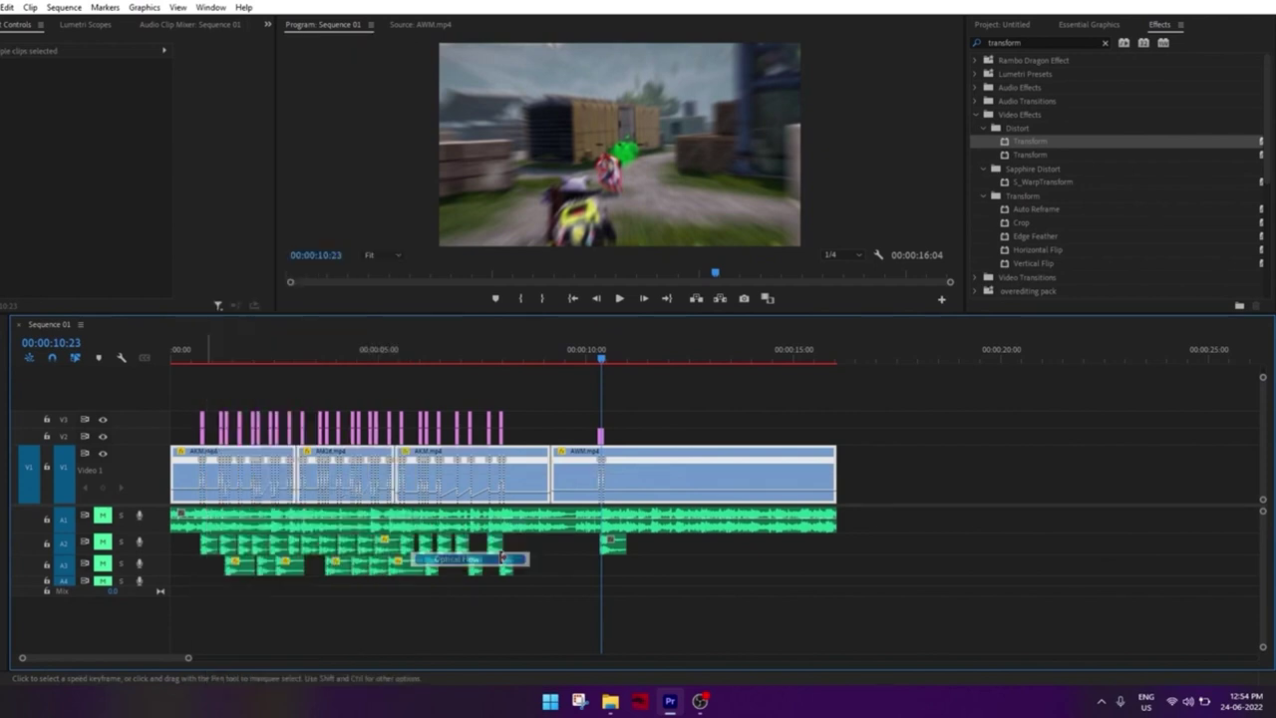
{"action": "left_click", "coordinate": [944, 477]}
{"action": "key", "text": "ctrl+s"}
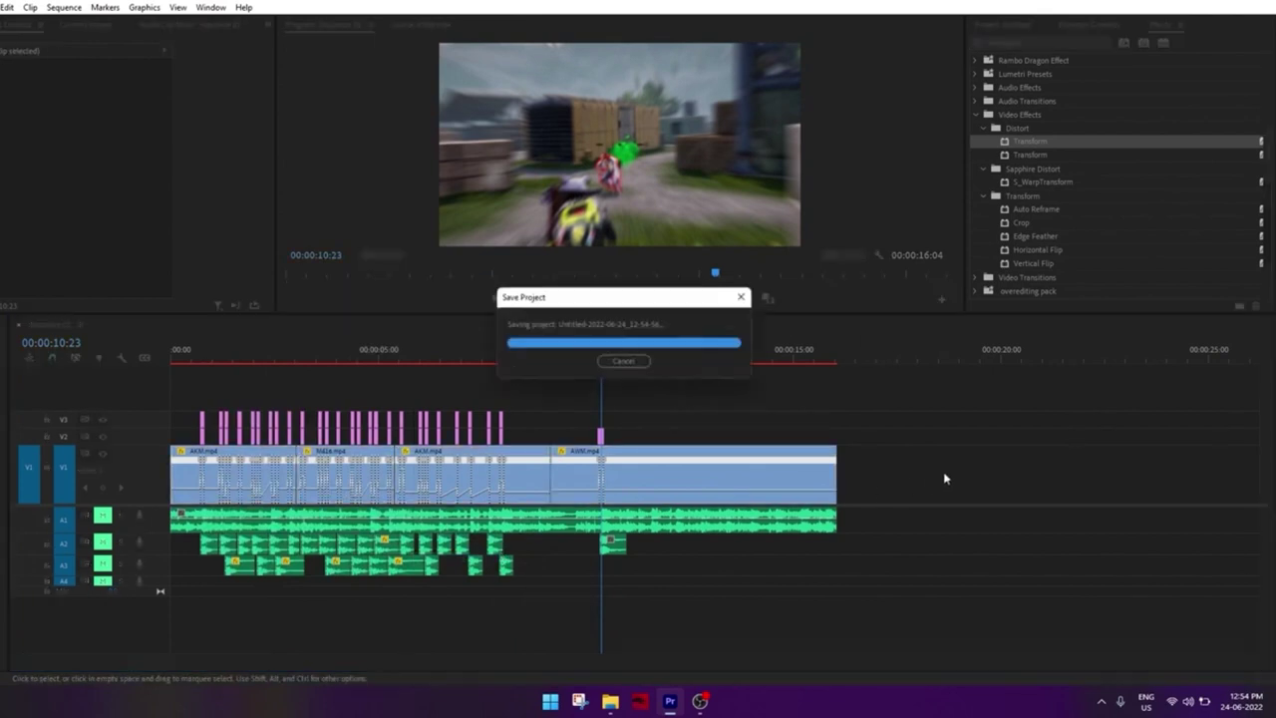